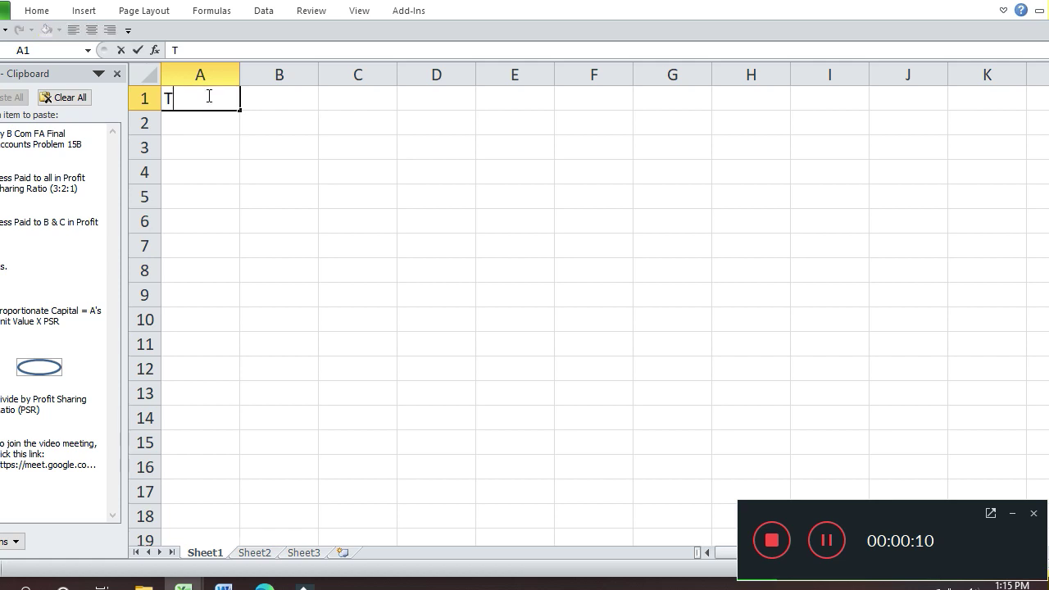
- Enter the heading "Trial Balance: List of Accounts having Debit and Credit Balance" in cell A1
type("l Balance")
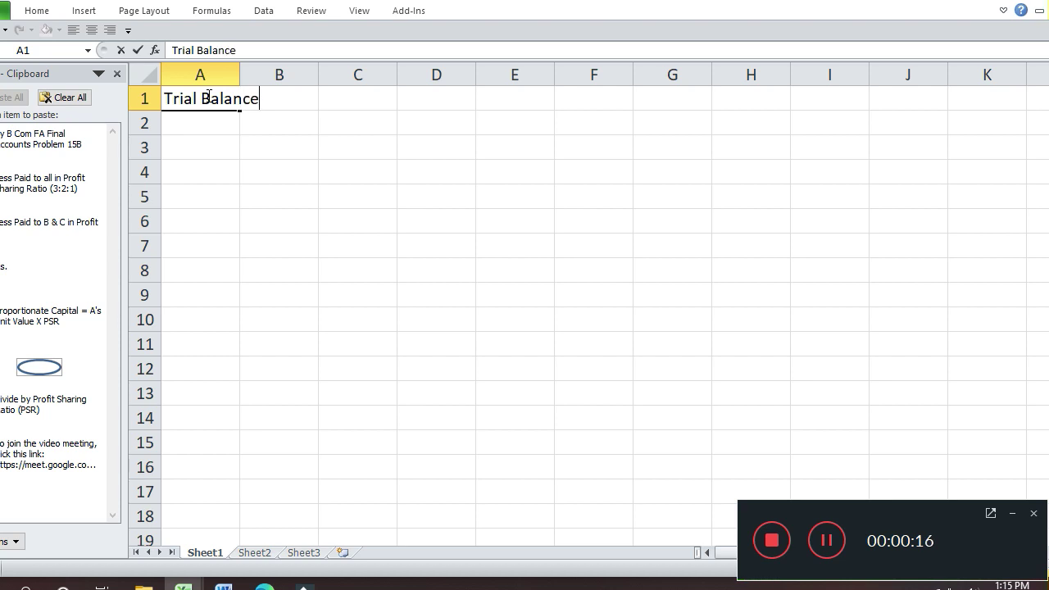
type(": List of Accounts h")
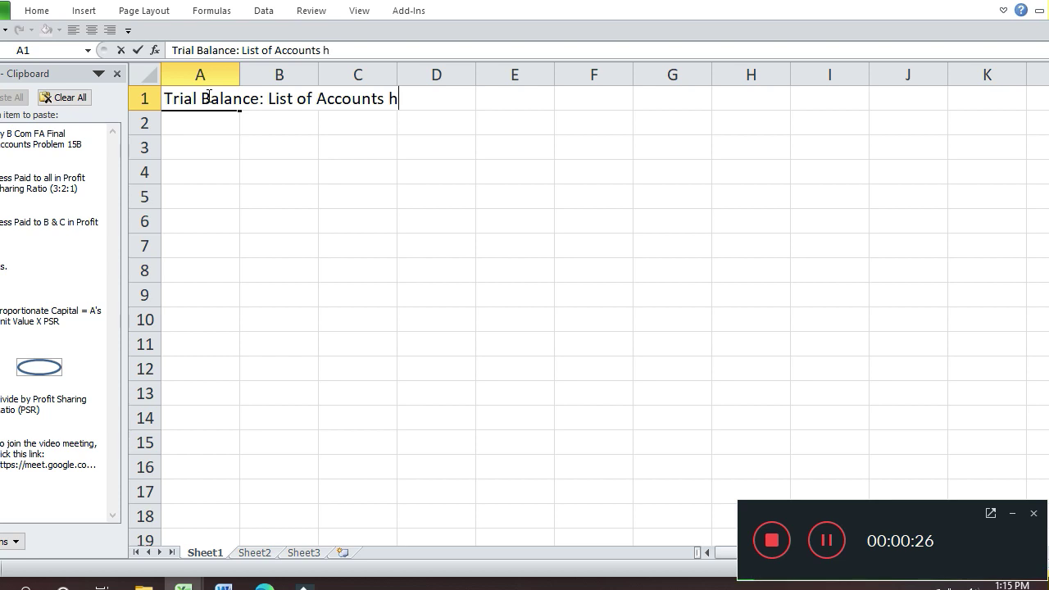
type("aving D")
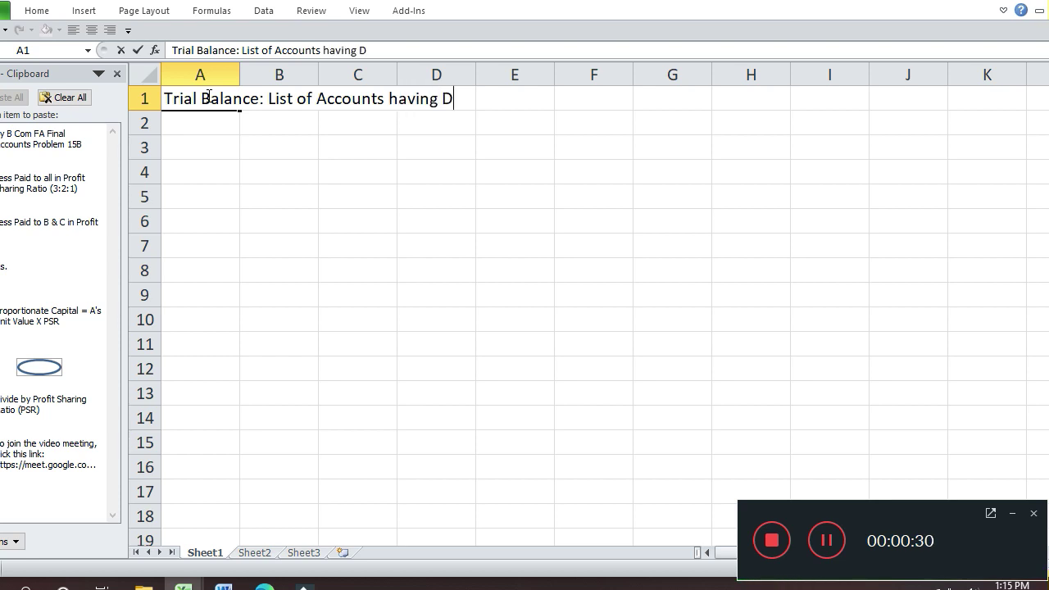
type("ebit and C")
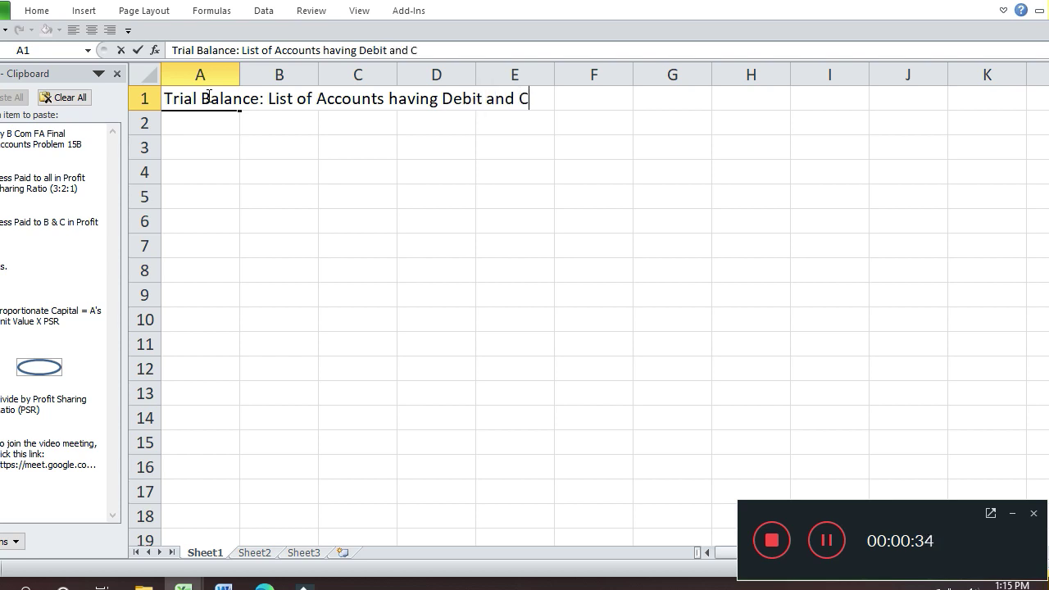
type("redit V")
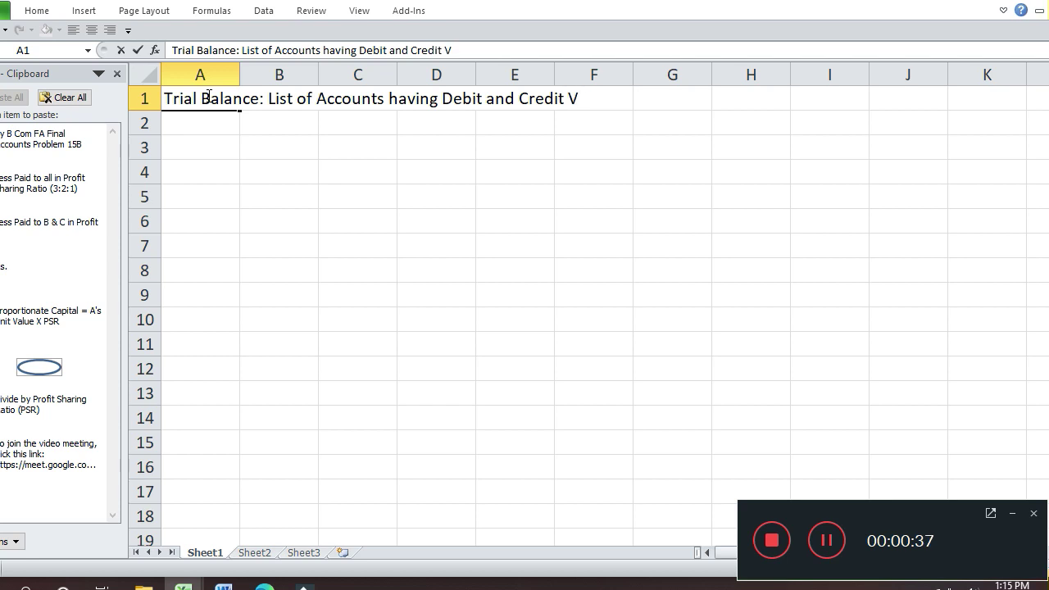
key("BackSpace")
type("Balance")
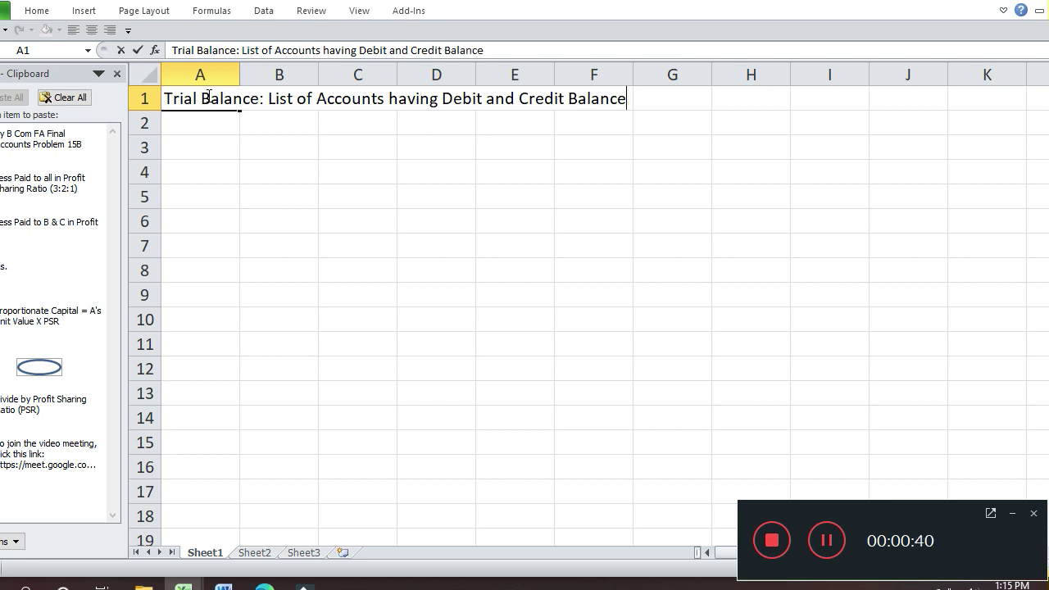
key("Return")
- Enter "Transaction" in cell A3 as the first stage of the accounting process
key("Return")
key("Return")
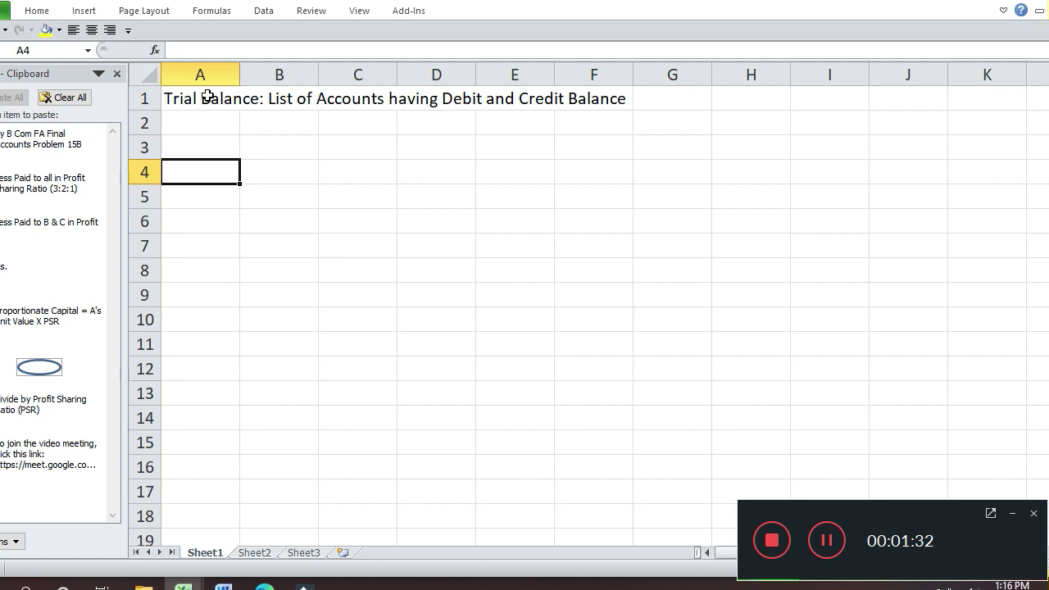
key("Up")
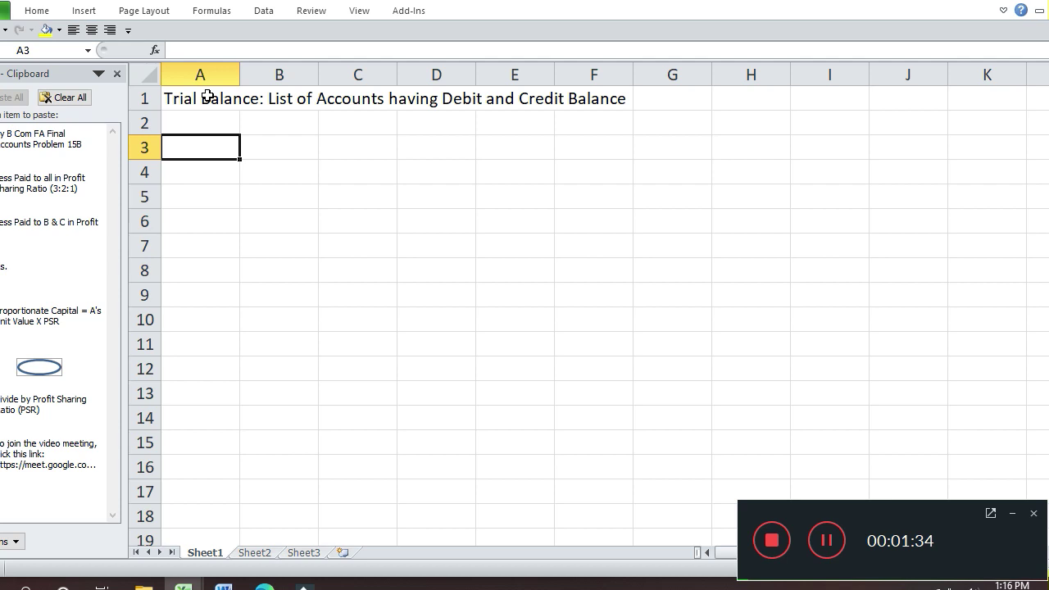
type("Tr")
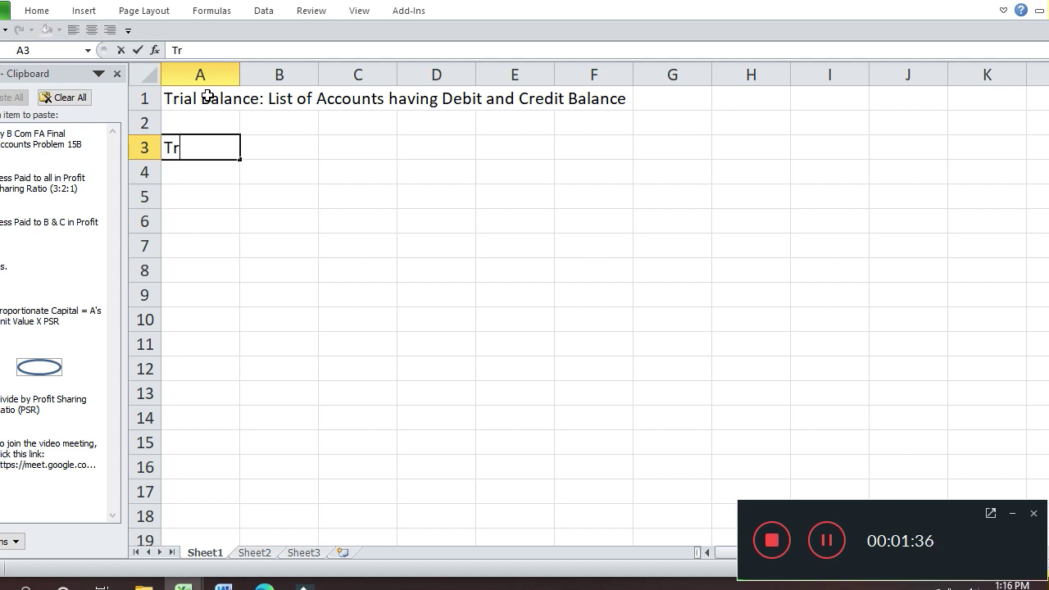
type("ansac")
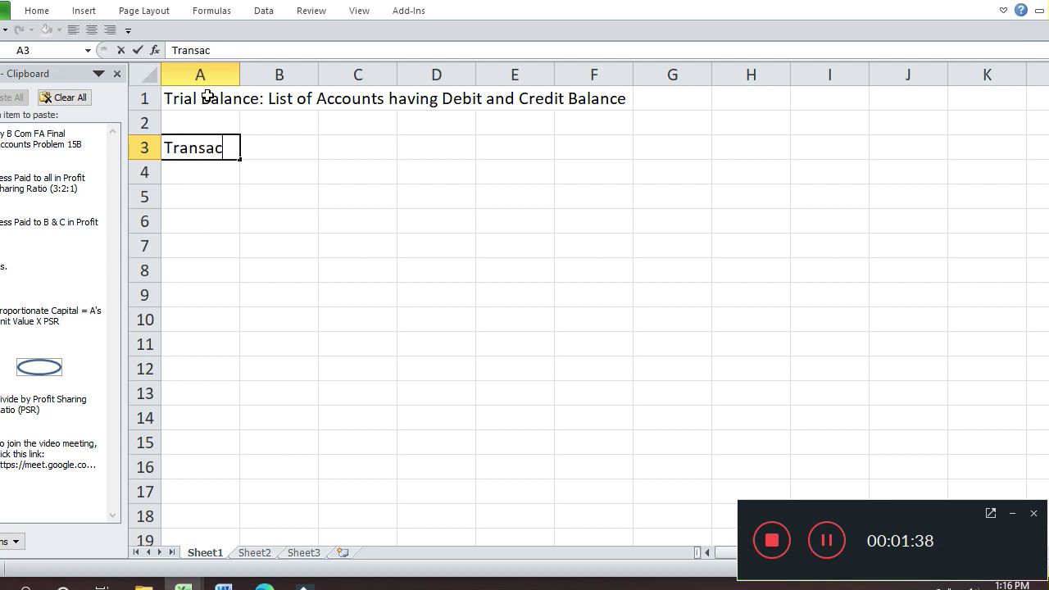
type("tion")
key("Return")
- Enter "Primary Entry Journal and Subsidiary Book" in cell A5, leaving a blank row above it
key("Return")
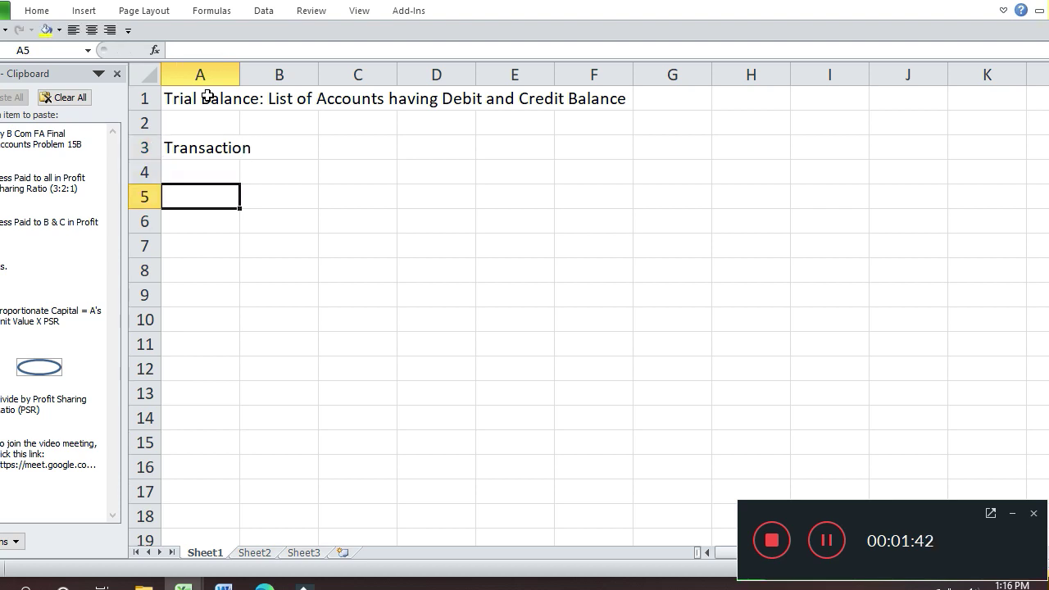
type("Pr")
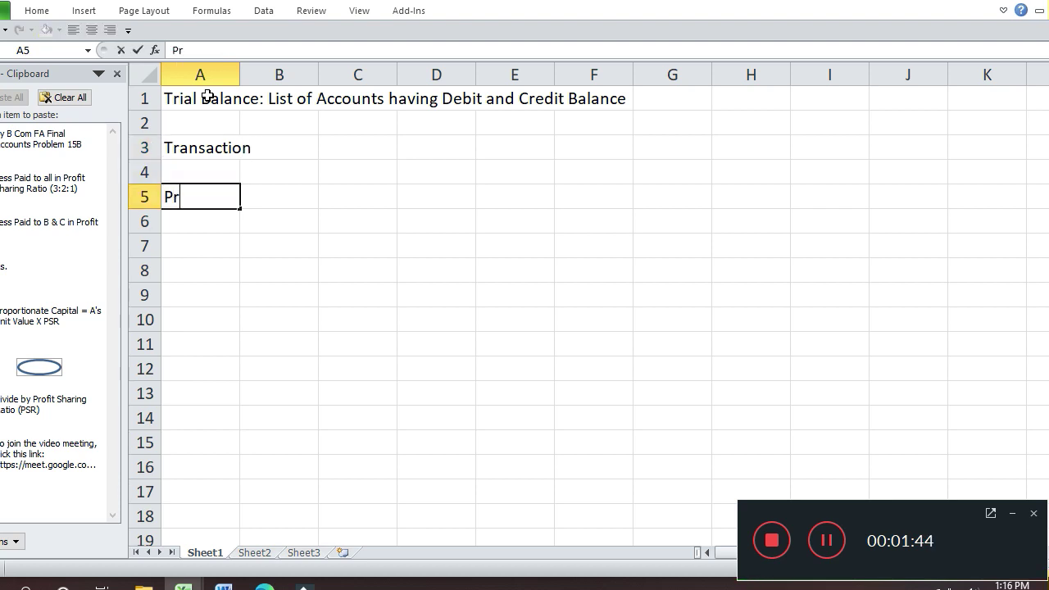
type("imary ")
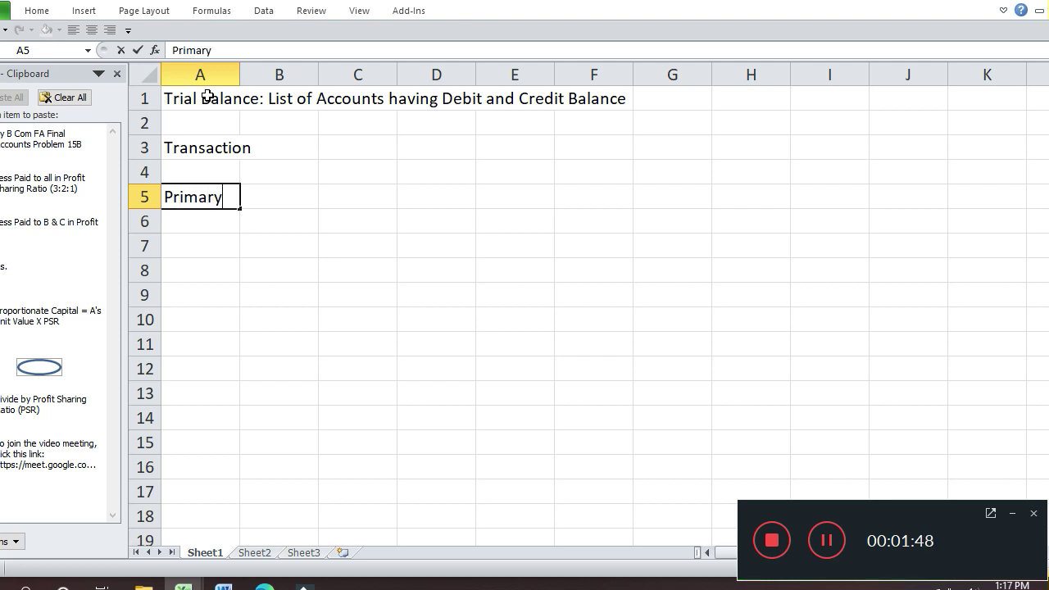
type("Entry ")
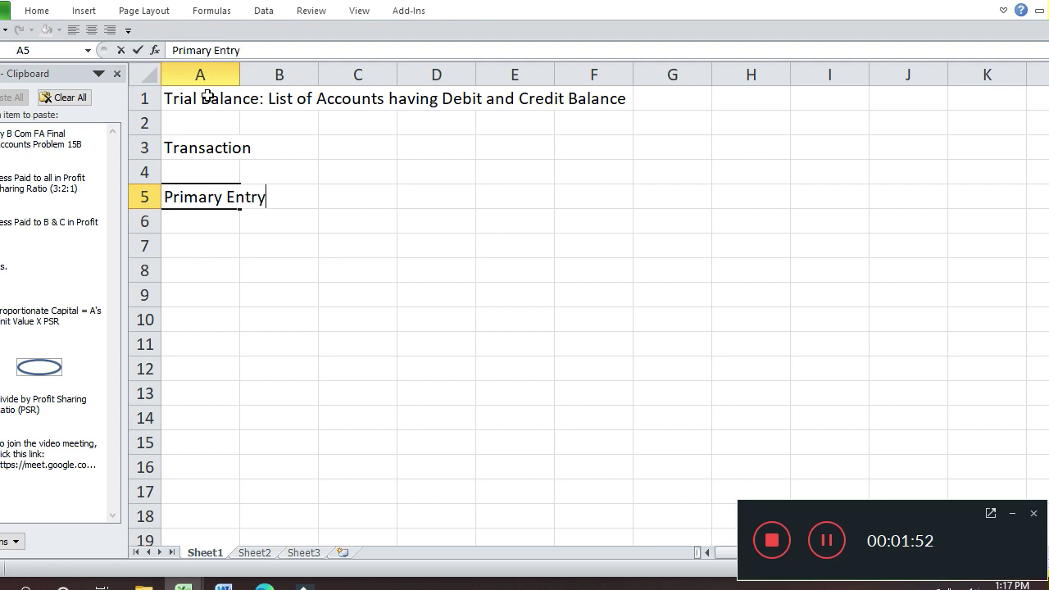
type("Journa")
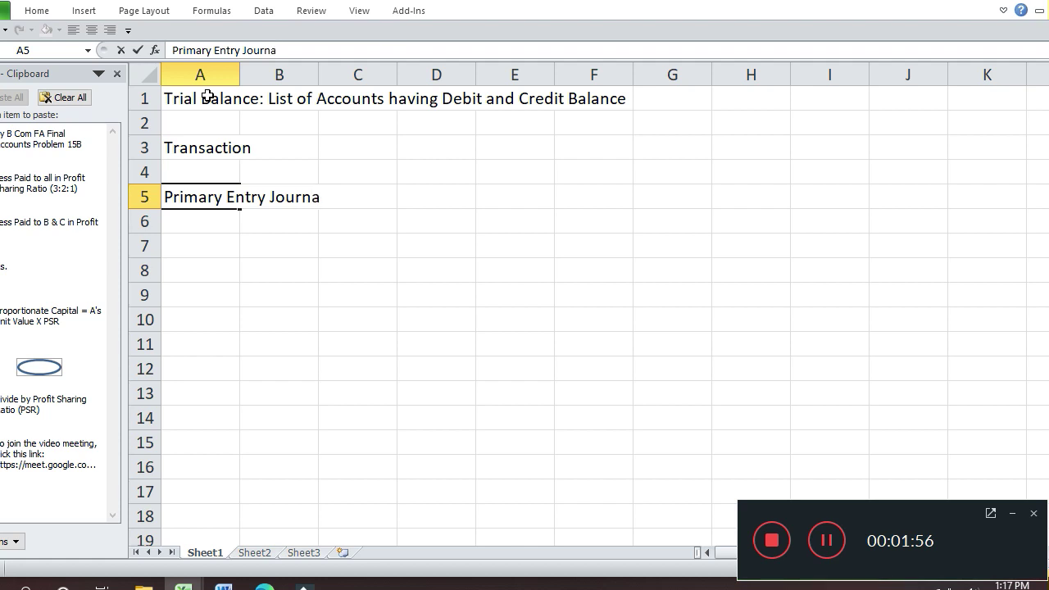
type("l and Subsidiary Book")
key("Return")
- Enter "Secondary Entry Ledger" in cell A7, leaving one blank row after the primary entry line
key("Return")
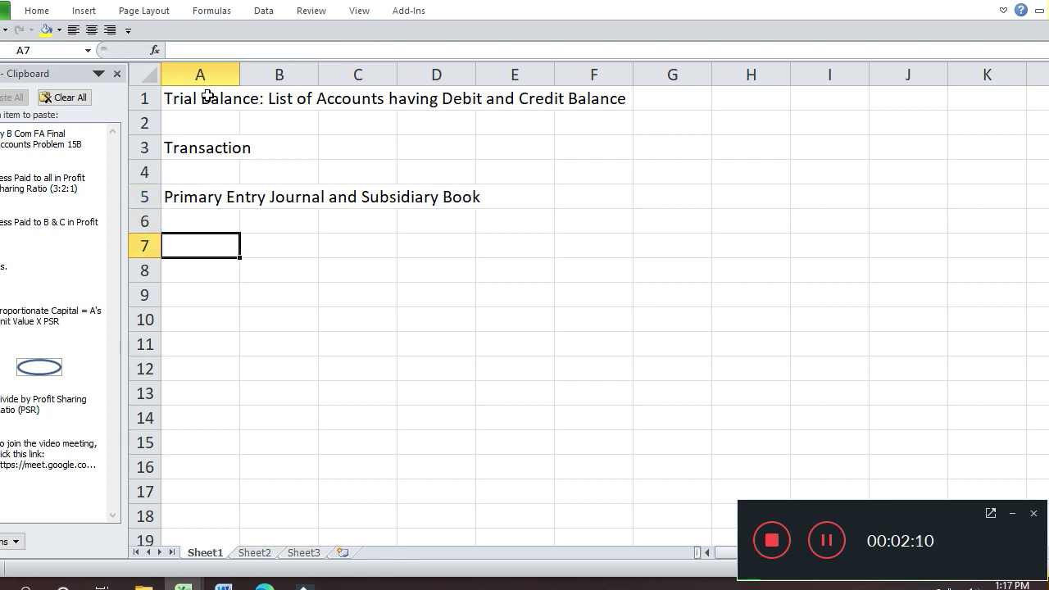
type("Se")
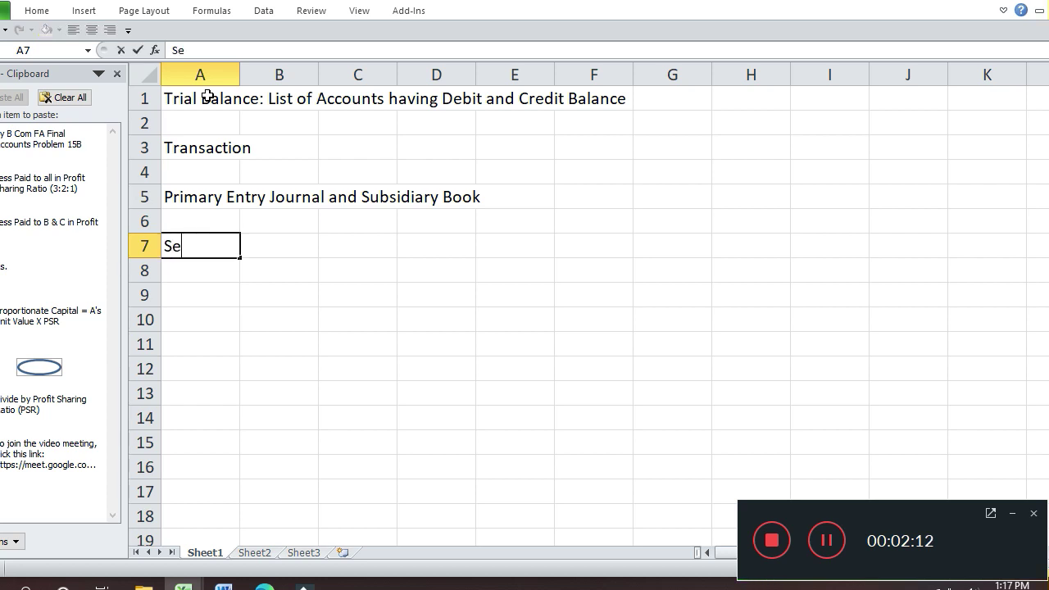
type("condary Entry L")
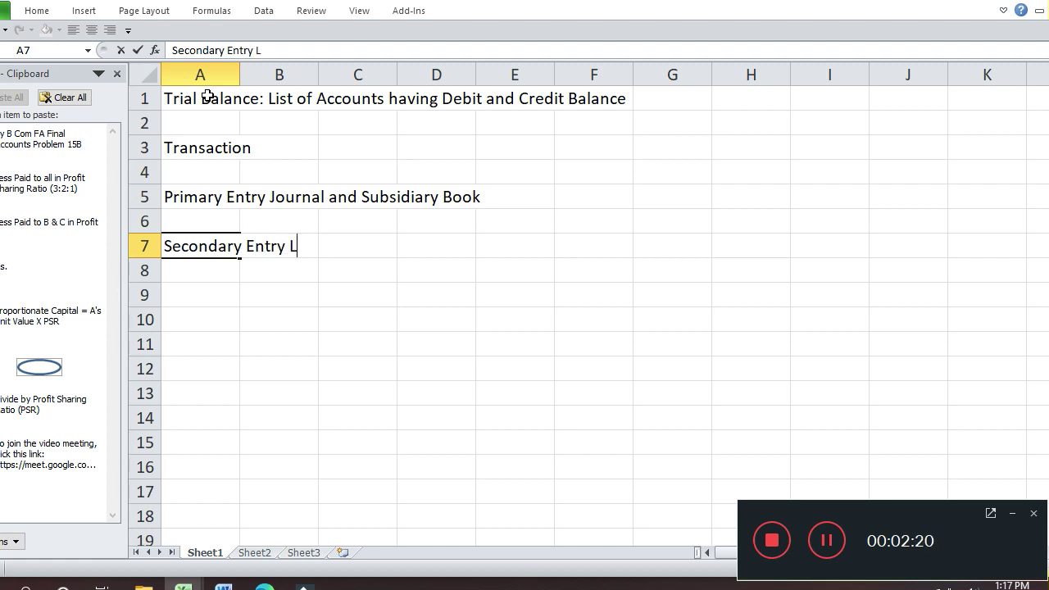
type("edge")
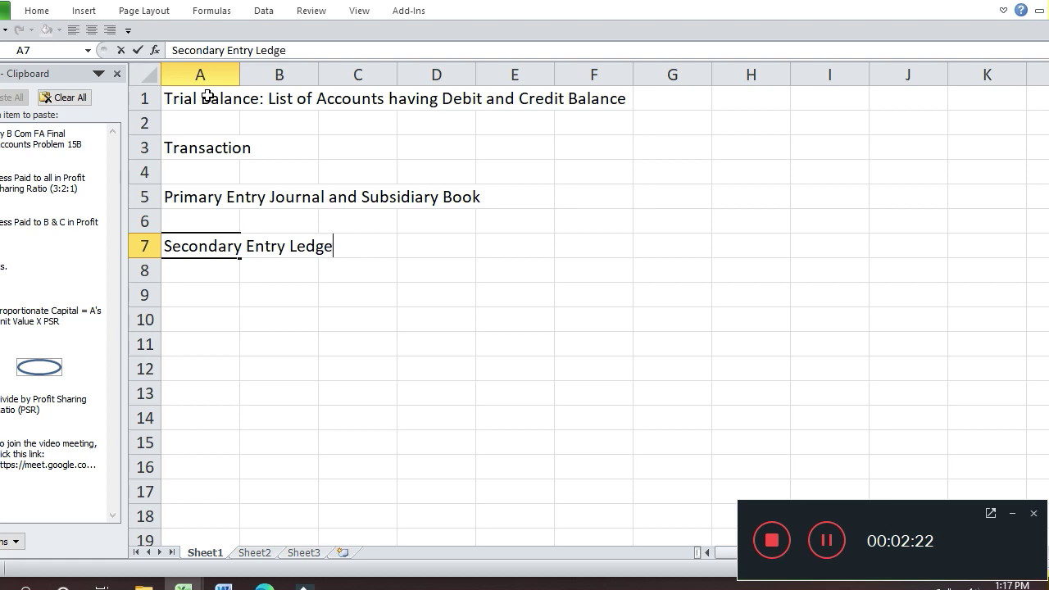
type("r")
key("Return")
- Enter "Balancing of Ledger" in cell A9, leaving one blank row after the secondary entry line
key("Return")
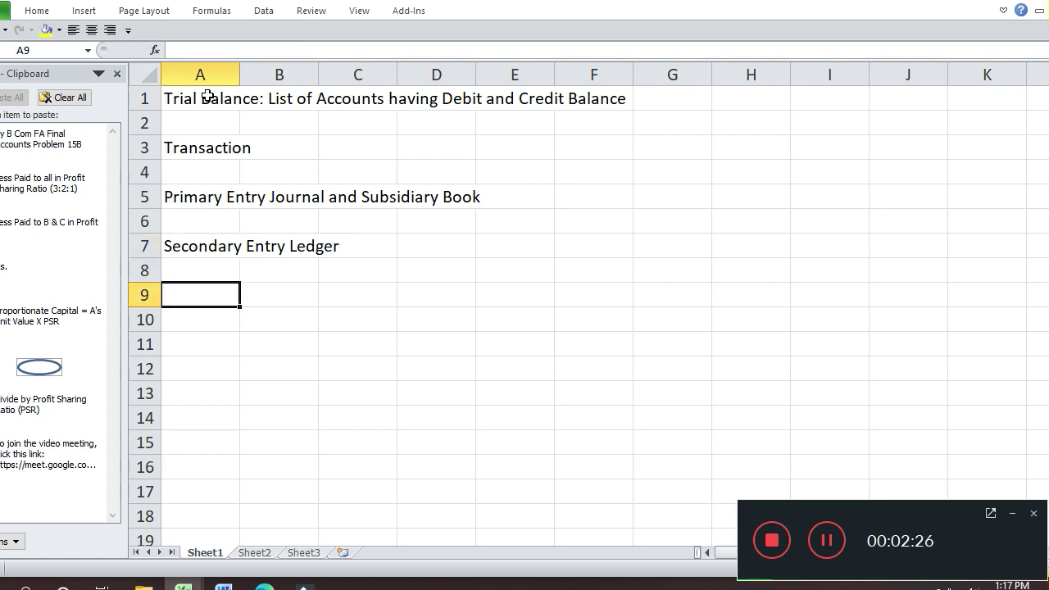
type("Bal")
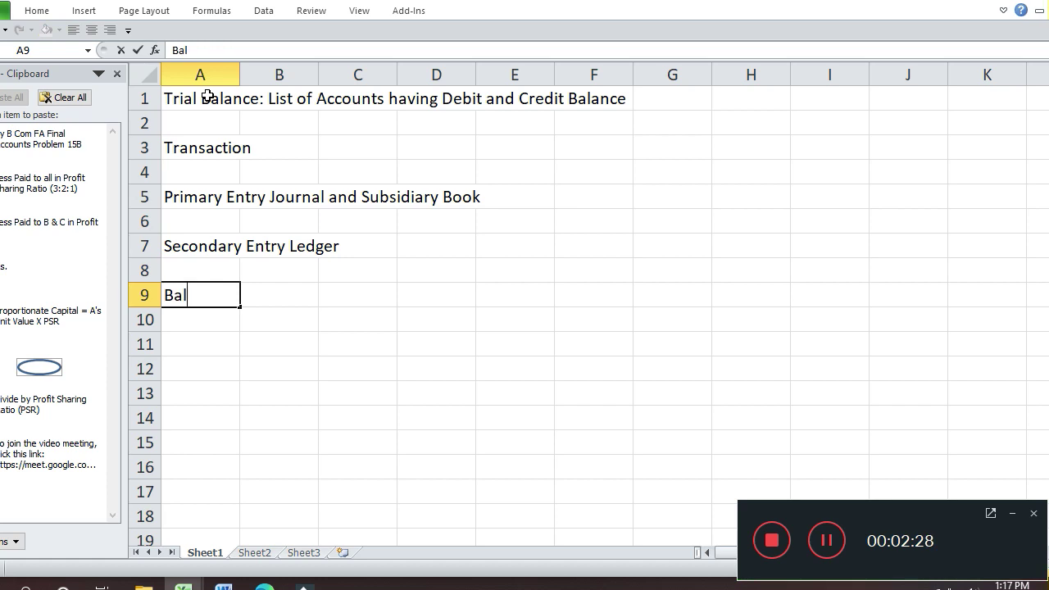
type("ancing of Ledger")
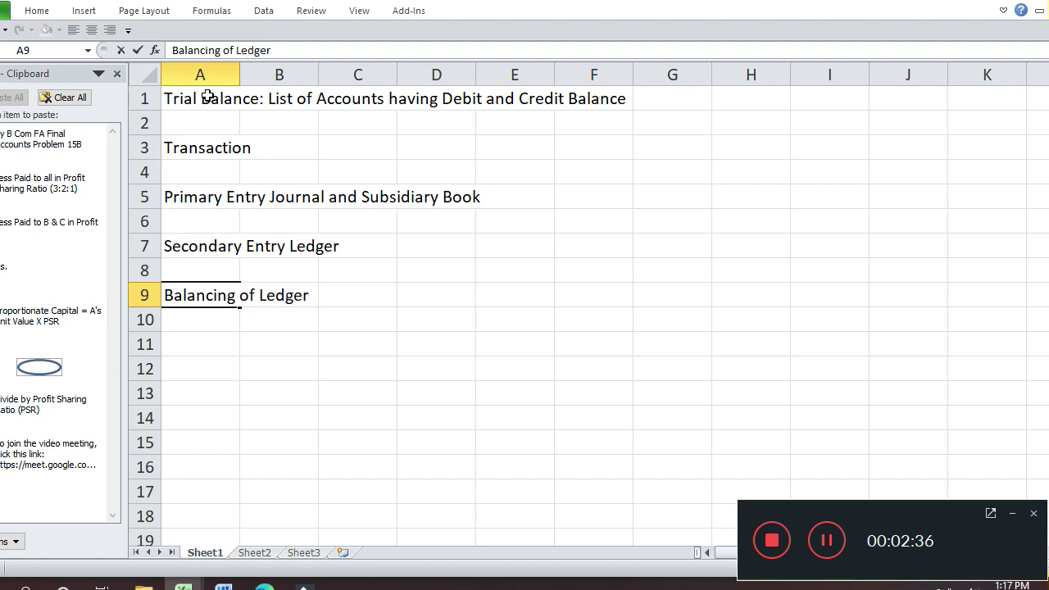
key("Return")
- Enter "Trial Balance" in cell A11 as the stage following the balancing of the ledger
key("Return")
type("Tr")
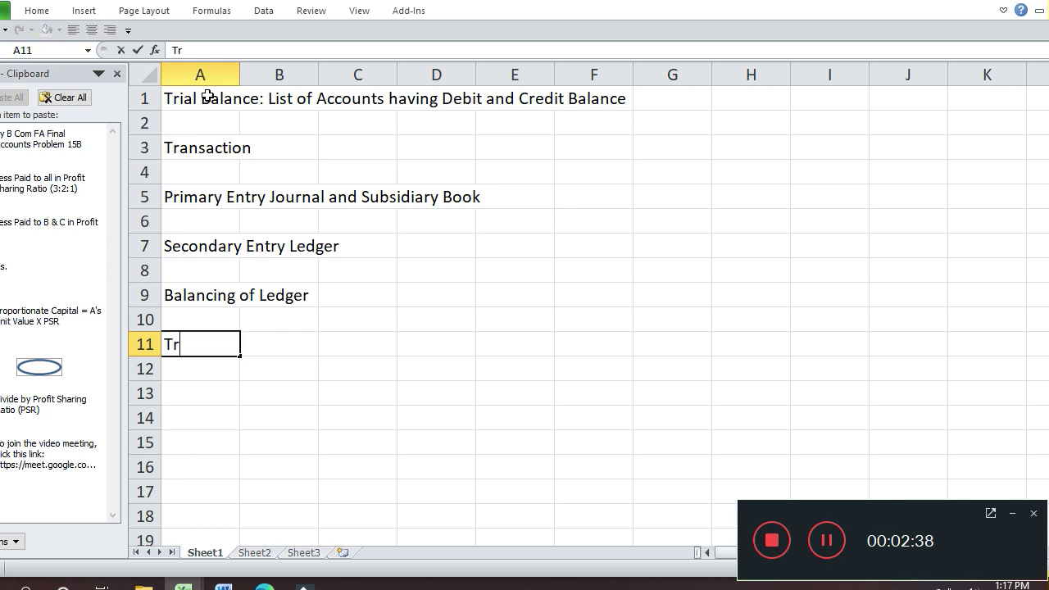
type("ial Bal")
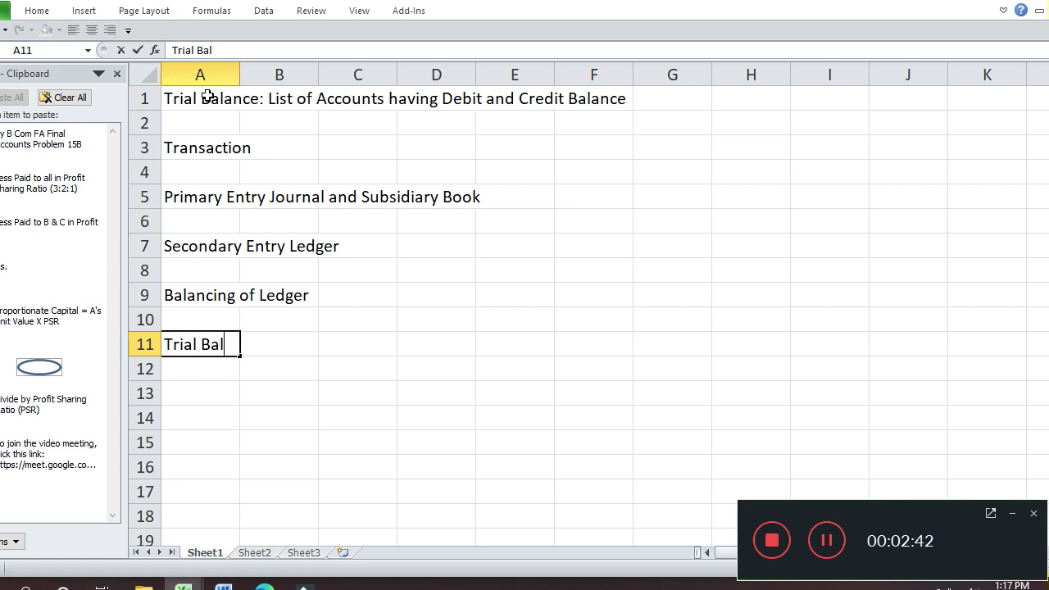
type("ance")
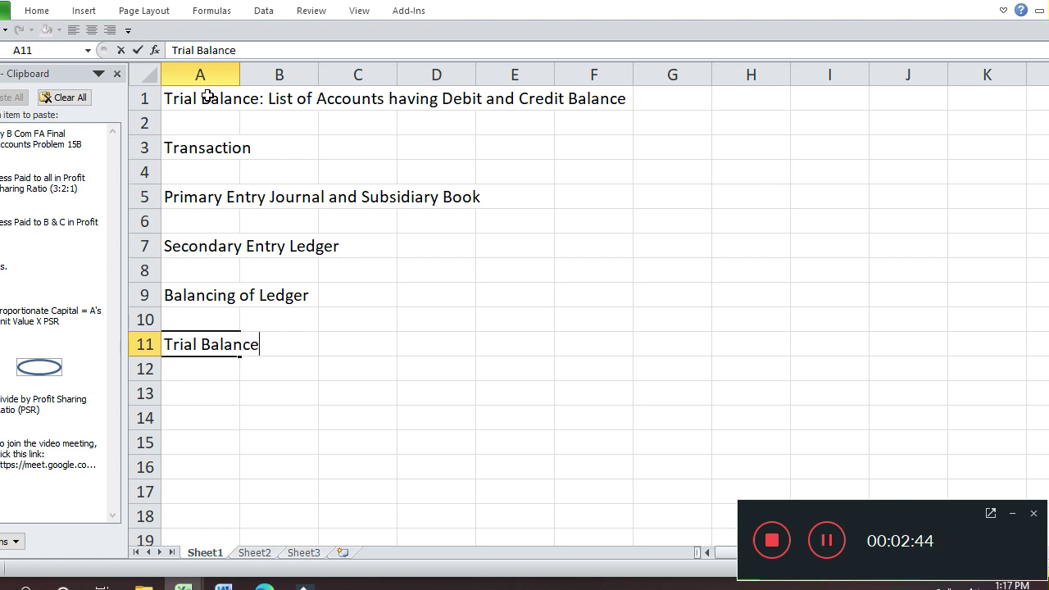
key("Return")
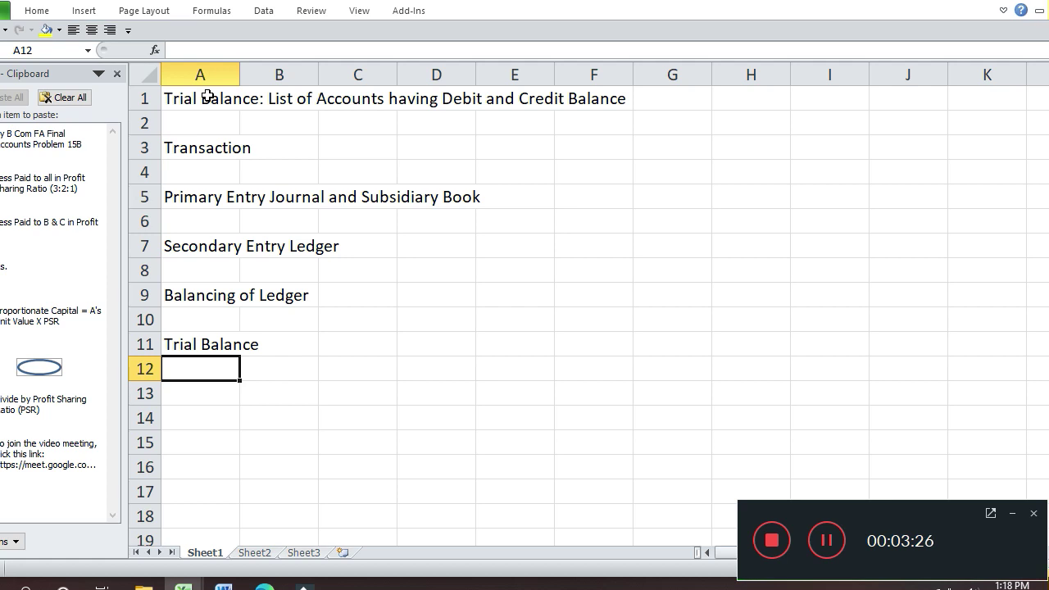
- Enter the heading "Classification" in cell A13, one blank row below the Trial Balance line
key("Return")
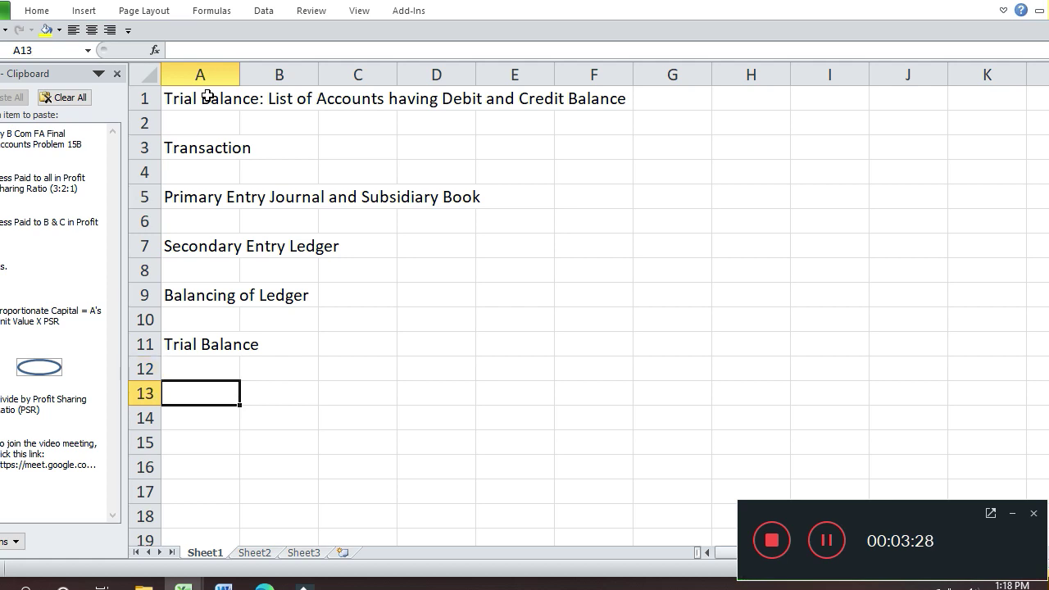
type("C")
type("ss")
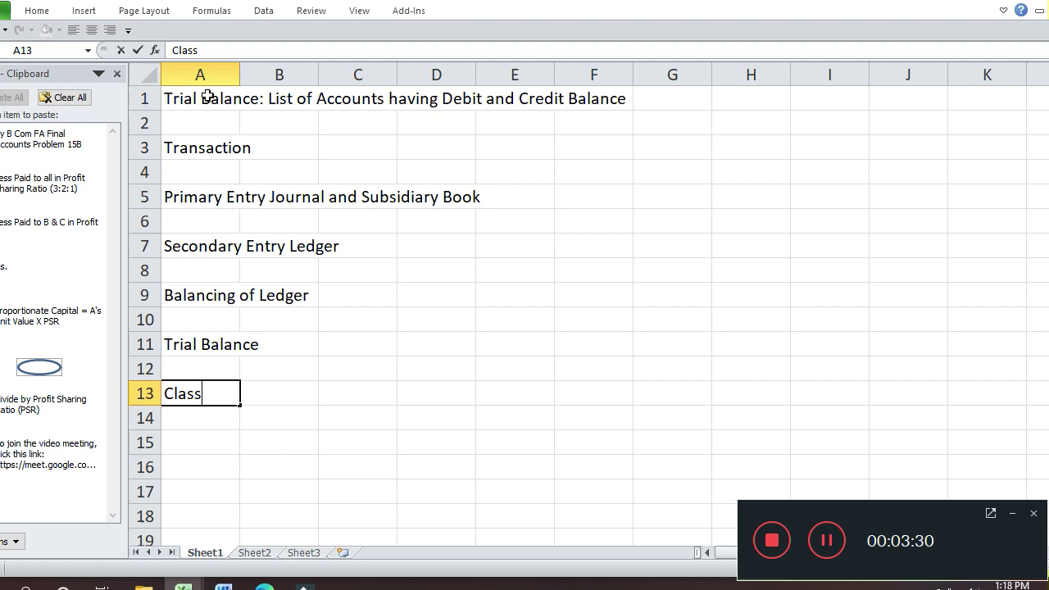
type("ification")
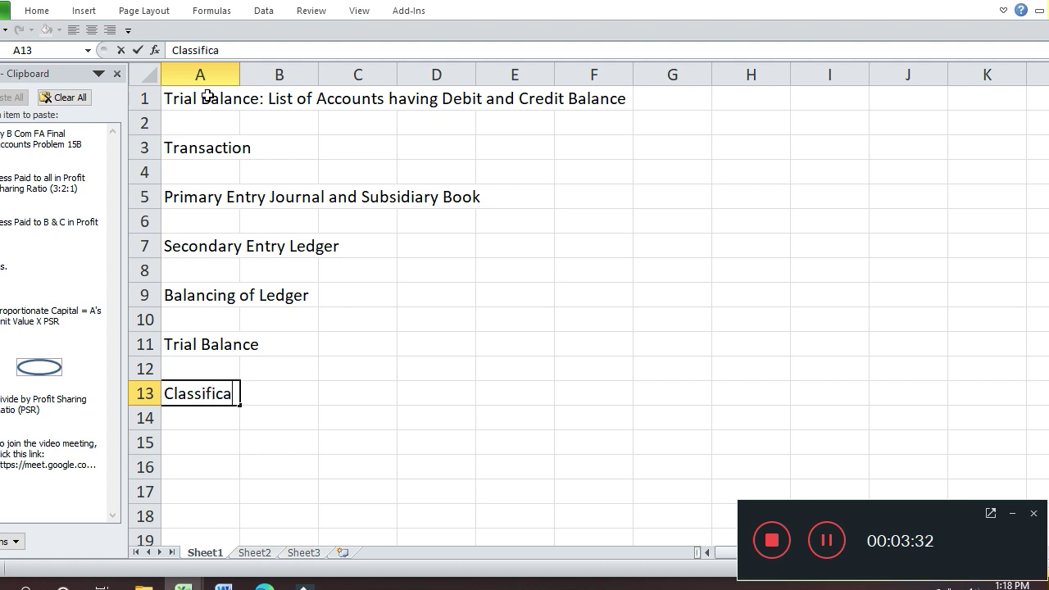
key("Return")
- Start the entry in cell A15, one blank row below Classification, with the text "Personal Accounts"
key("Return")
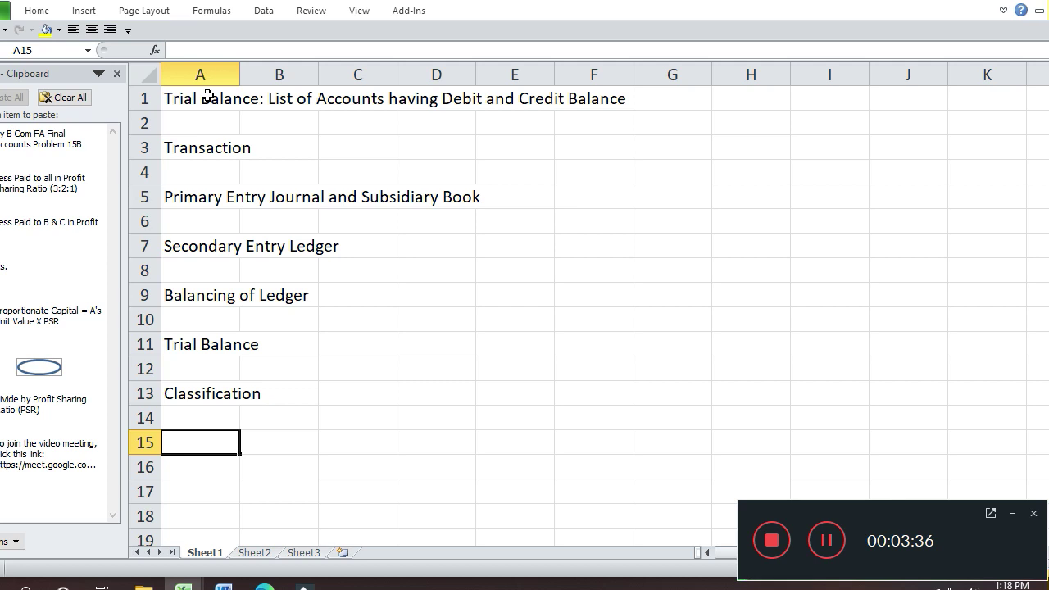
type("Personal A")
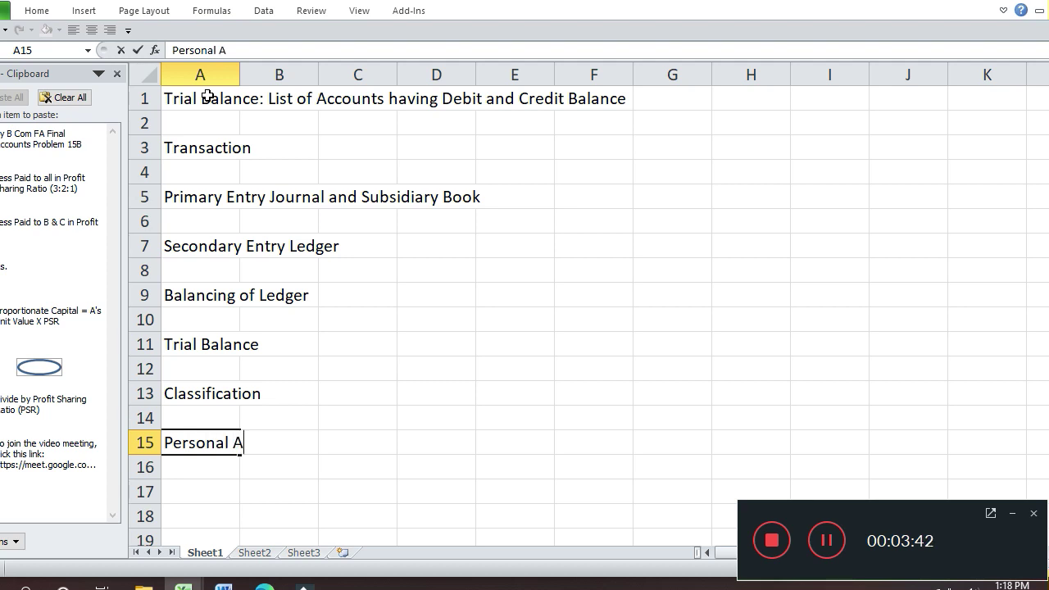
type("count")
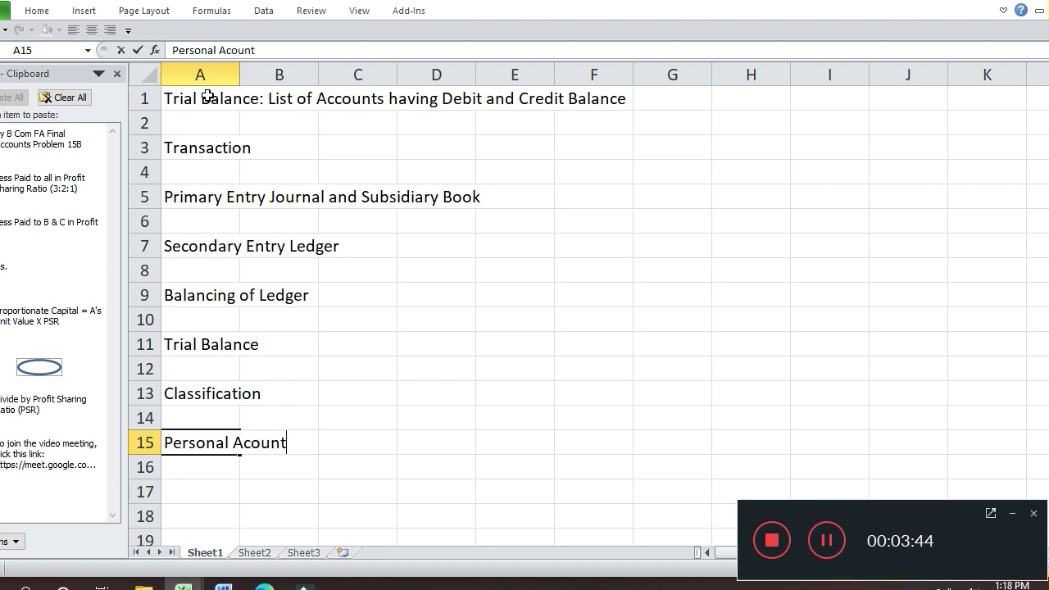
key("BackSpace")
key("BackSpace")
key("BackSpace")
key("BackSpace")
type("coun")
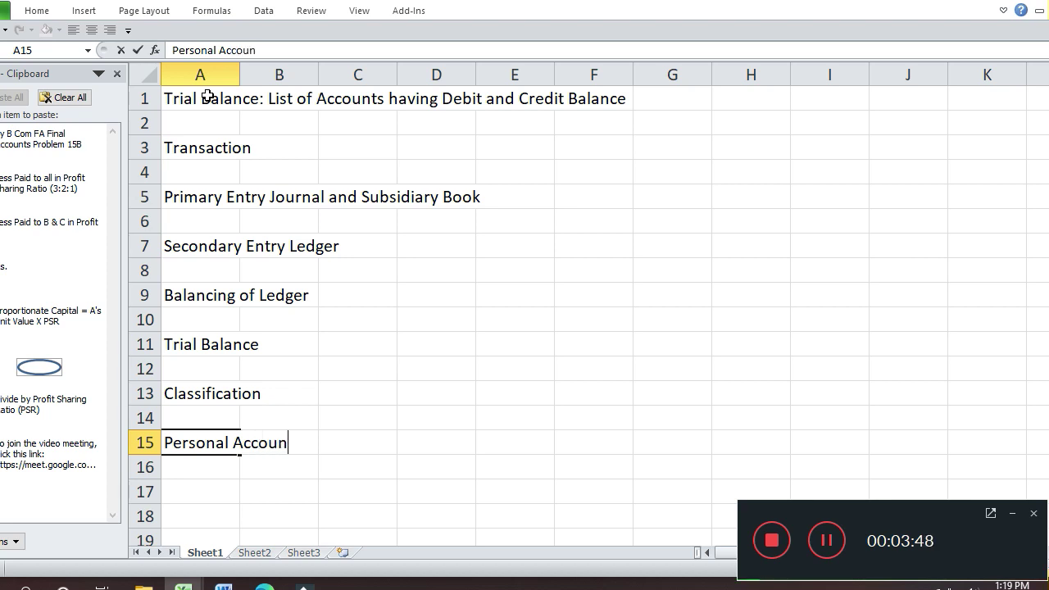
type("ts")
- Complete the Personal Accounts line in cell A15 with "Supplier and Customer"
type("Supplier")
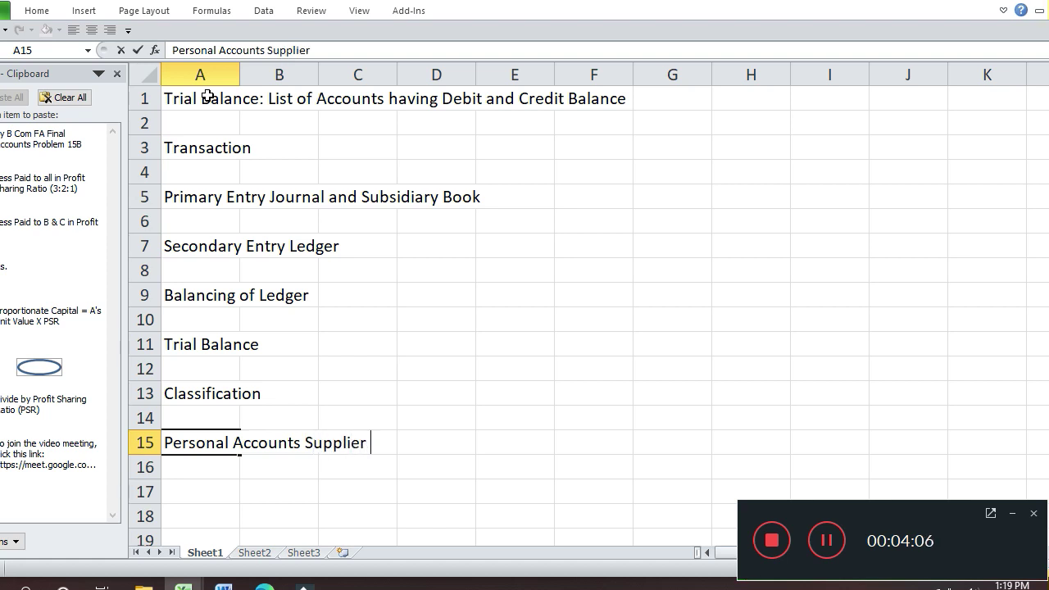
type(" or")
key("BackSpace")
key("BackSpace")
type("and ")
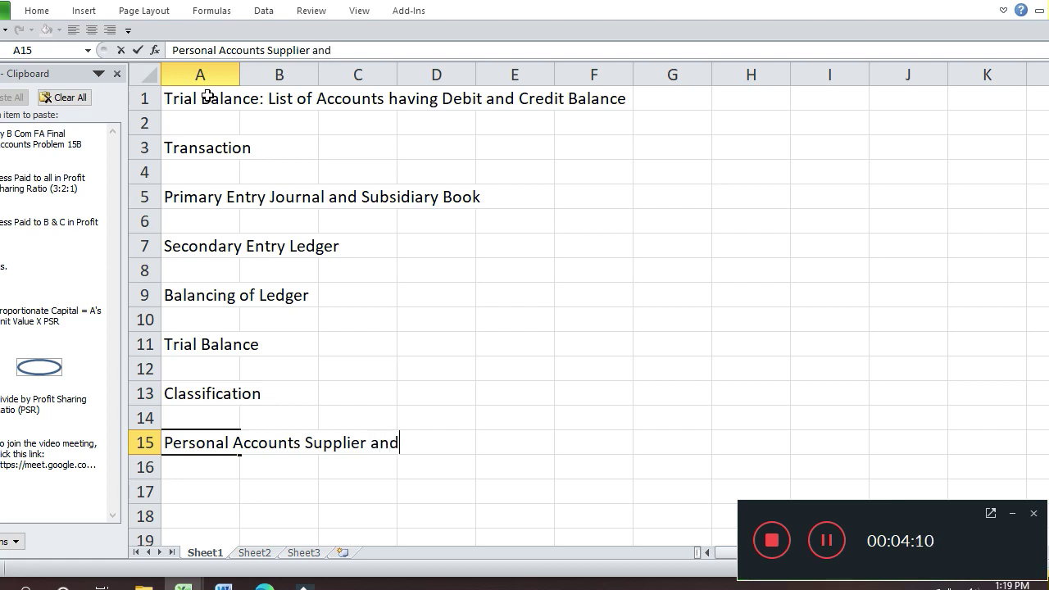
type("Customer")
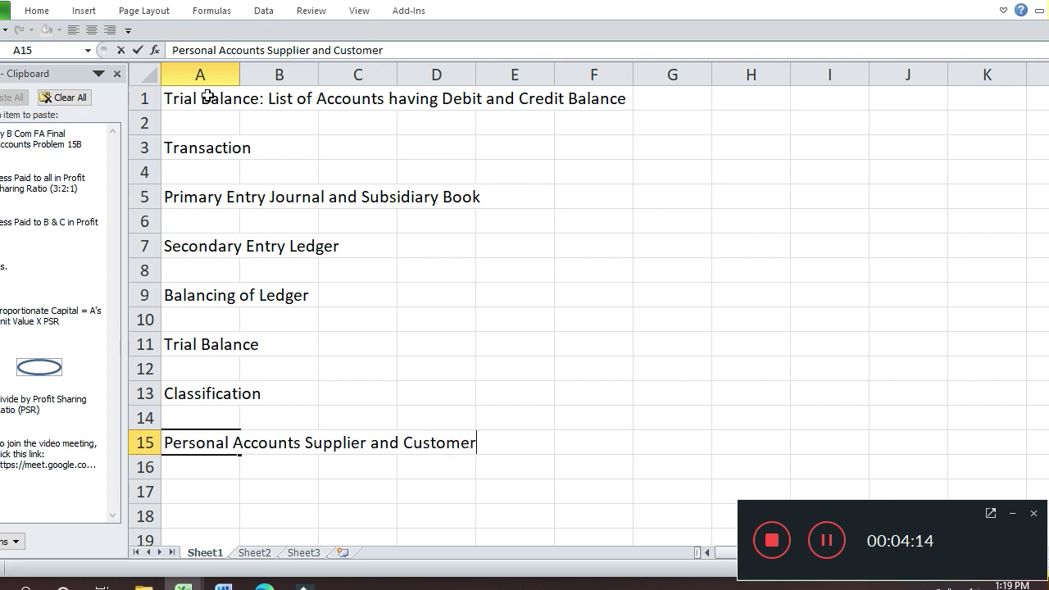
key("Return")
- Enter "Cr" in cell C16, beneath the word Supplier
key("Right")
key("Right")
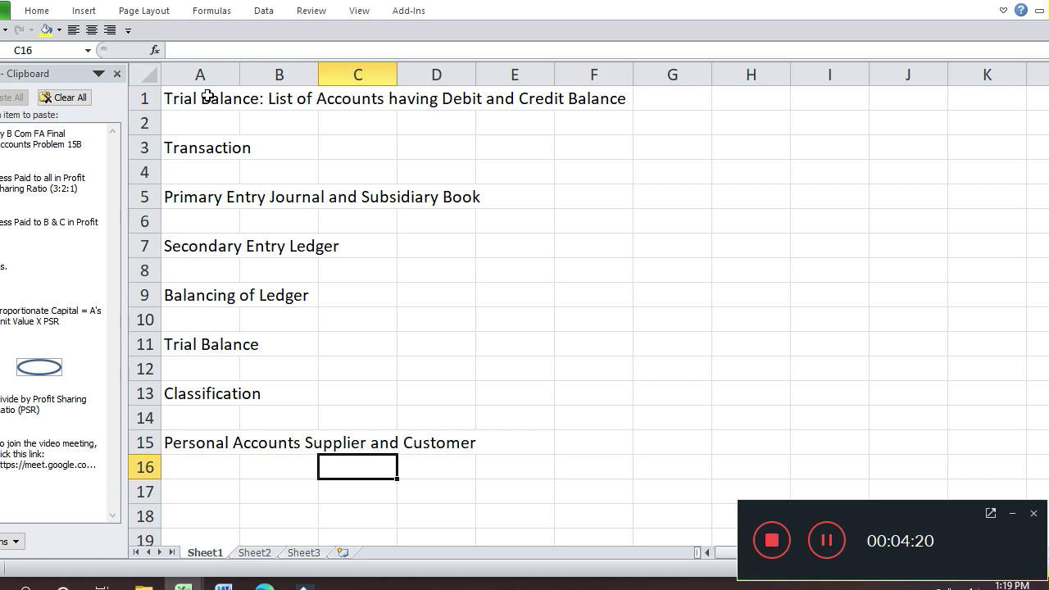
key("Right")
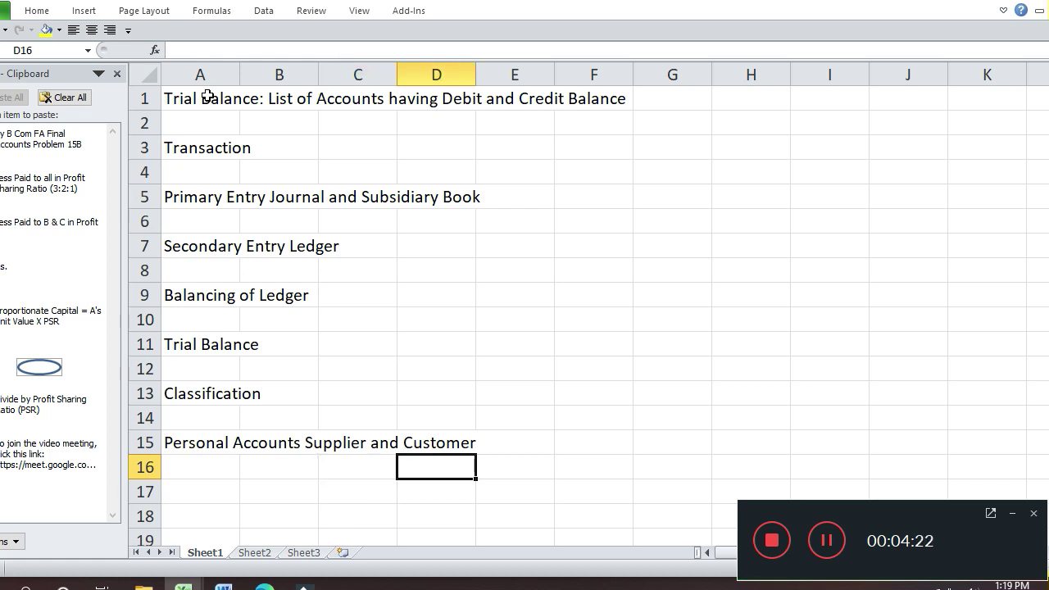
key("Left")
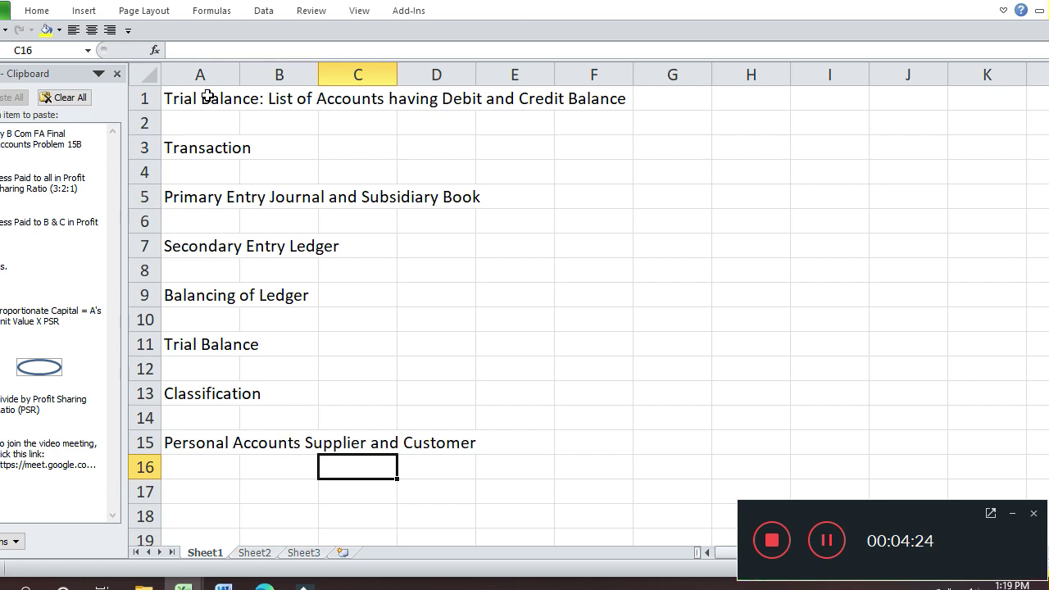
type("Cr")
key("Return")
- Enter "Dr" in cell D16, beneath the word Customer
key("Up")
key("Right")
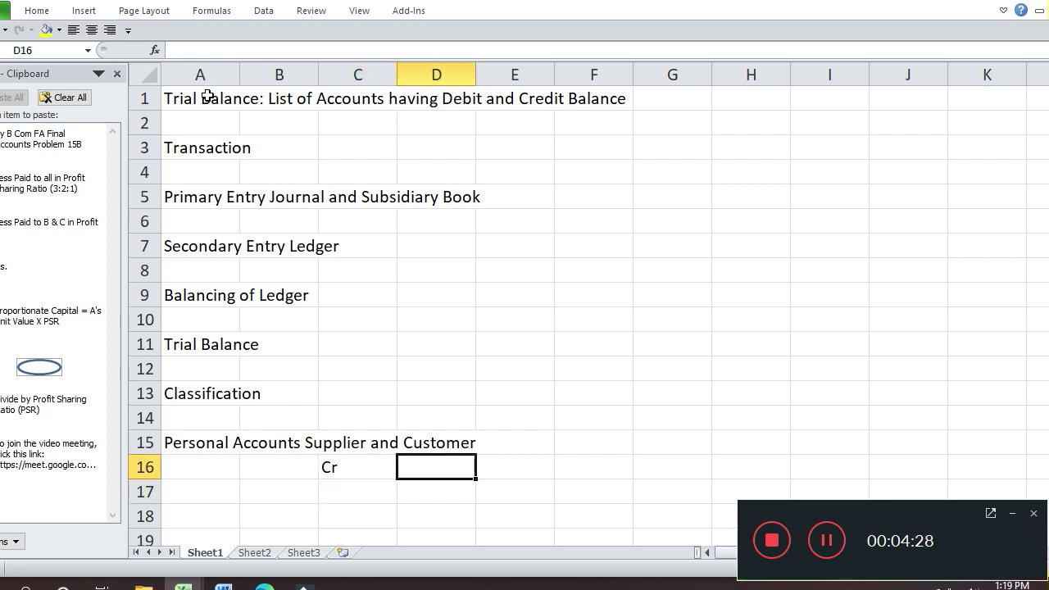
type("DR")
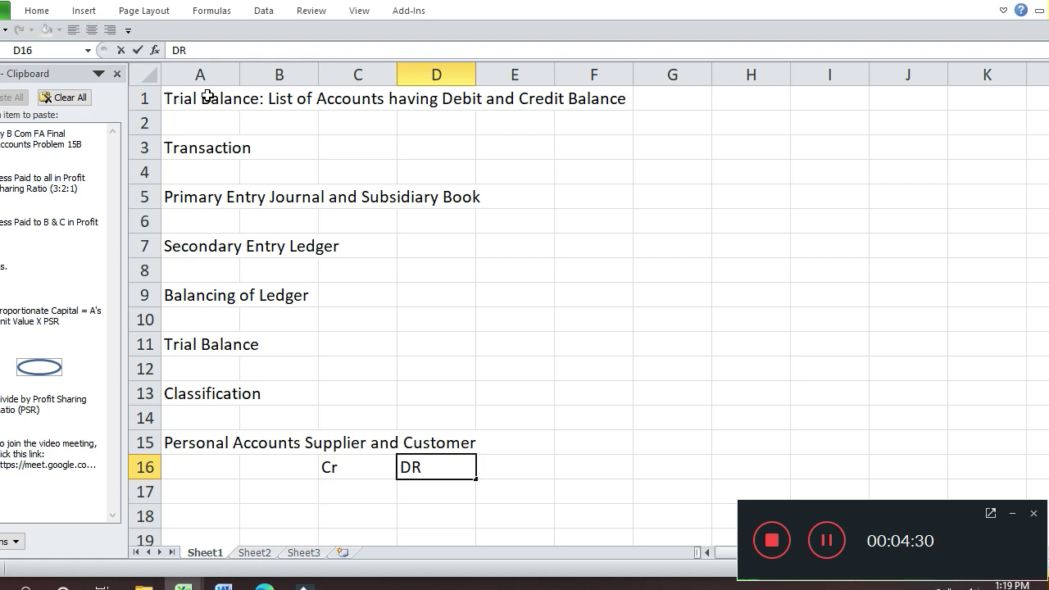
key("BackSpace")
type("r")
key("Return")
- Merge and center cells B17:C17 and cells D17:E17 as two separate blocks in the row below Cr and Dr
key("Left")
key("Left")
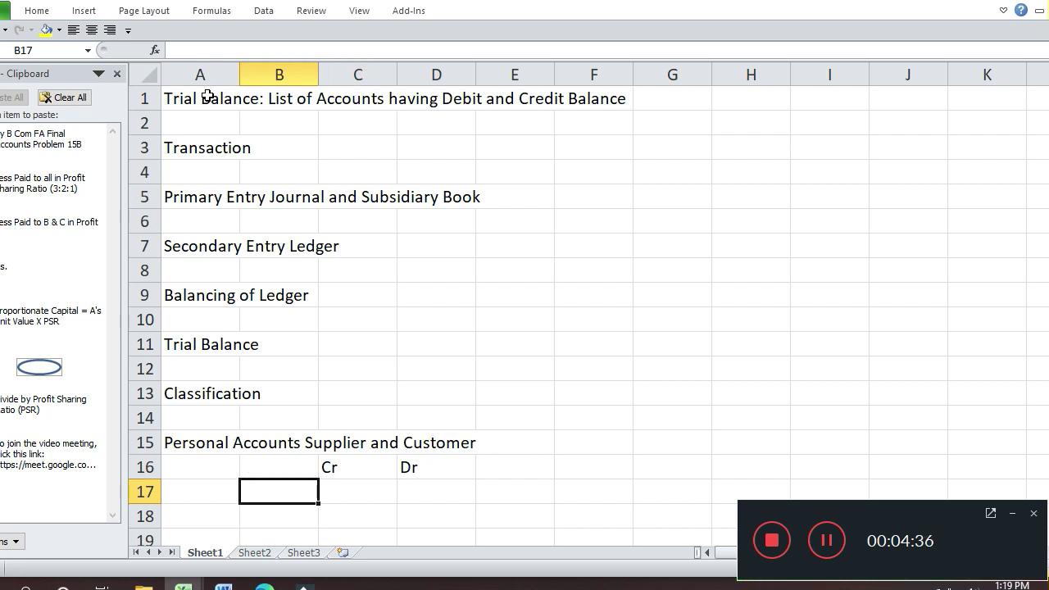
key("shift+Right")
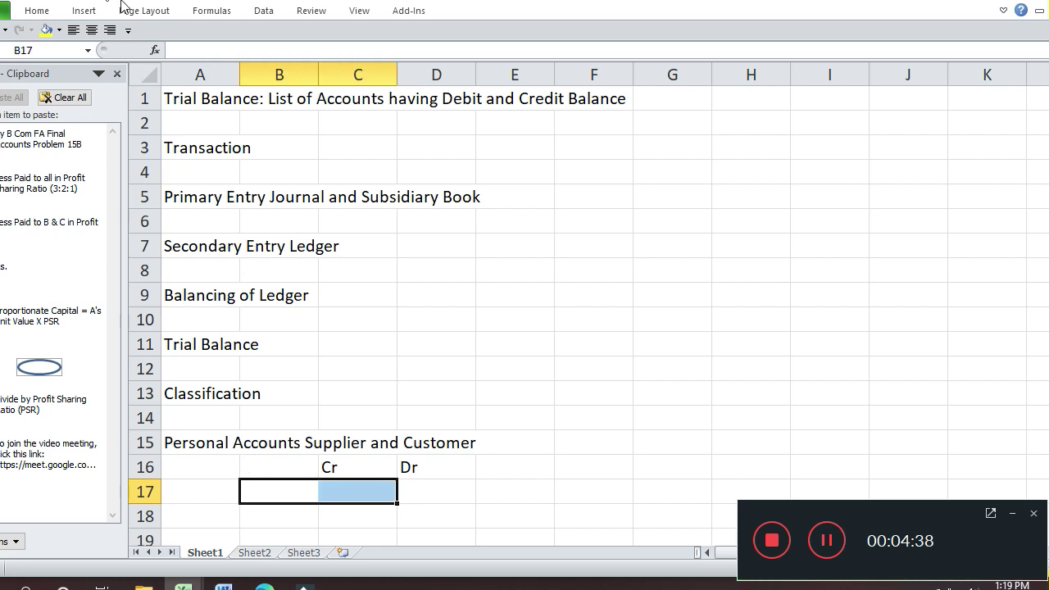
left_click(38, 18)
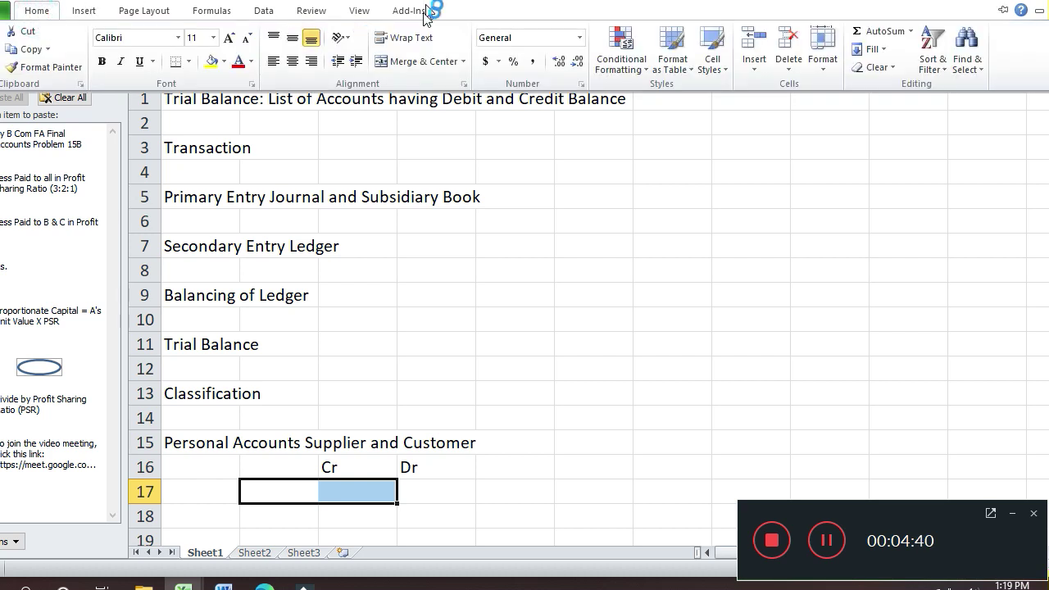
left_click(410, 61)
key("Right")
key("shift+Right")
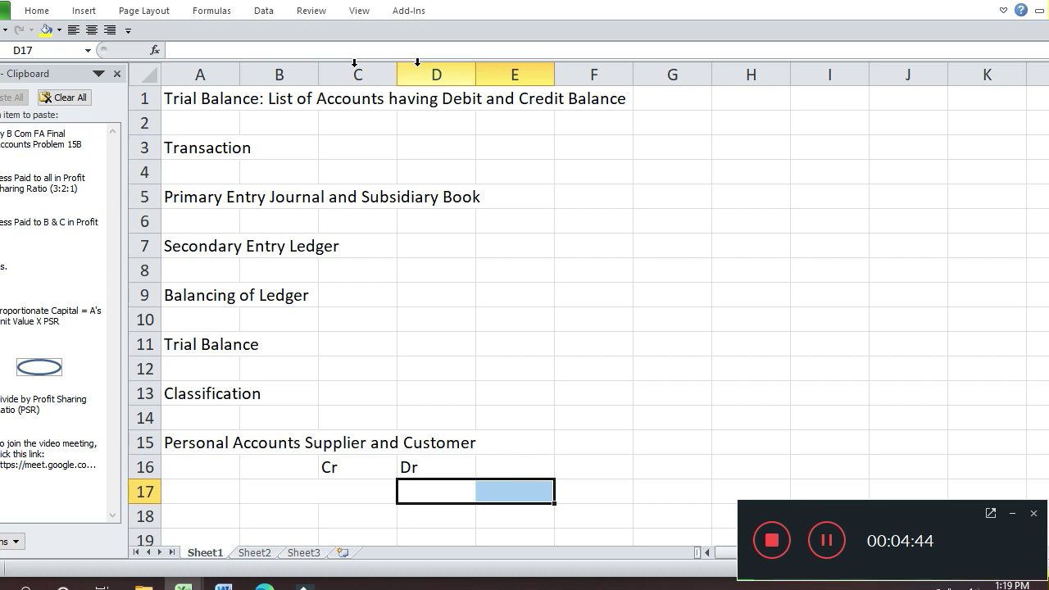
left_click(36, 15)
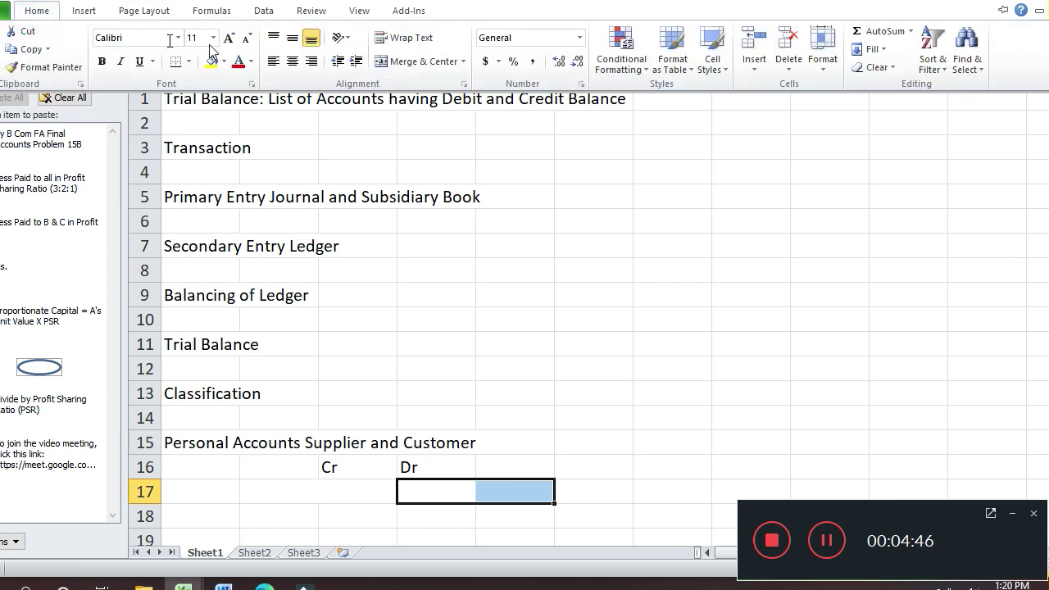
left_click(407, 67)
- Enter "Creditor" in the merged cell B17:C17 under Cr
key("Down")
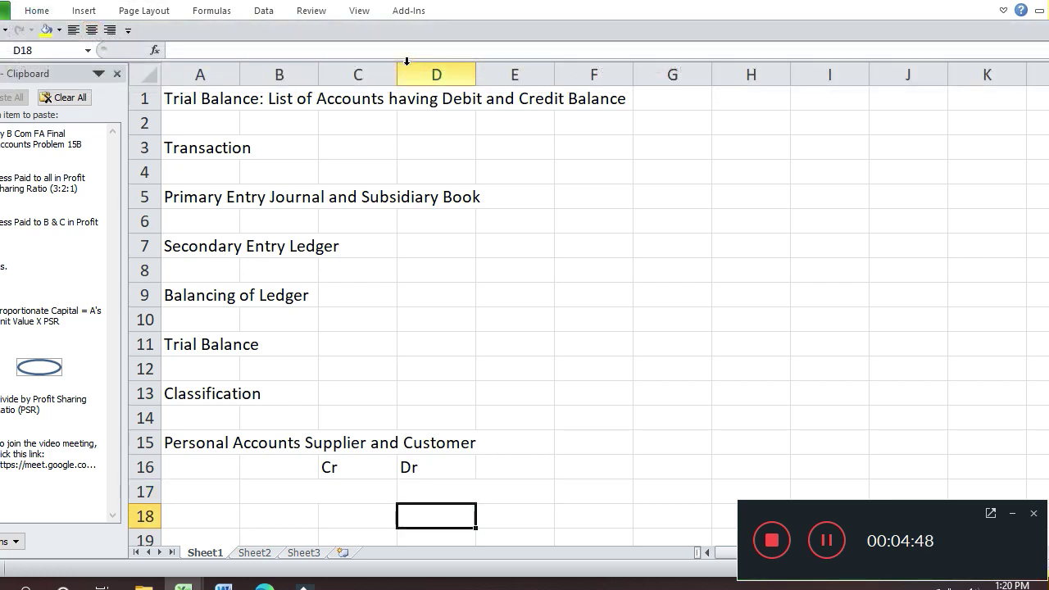
key("Up")
key("Left")
type("C")
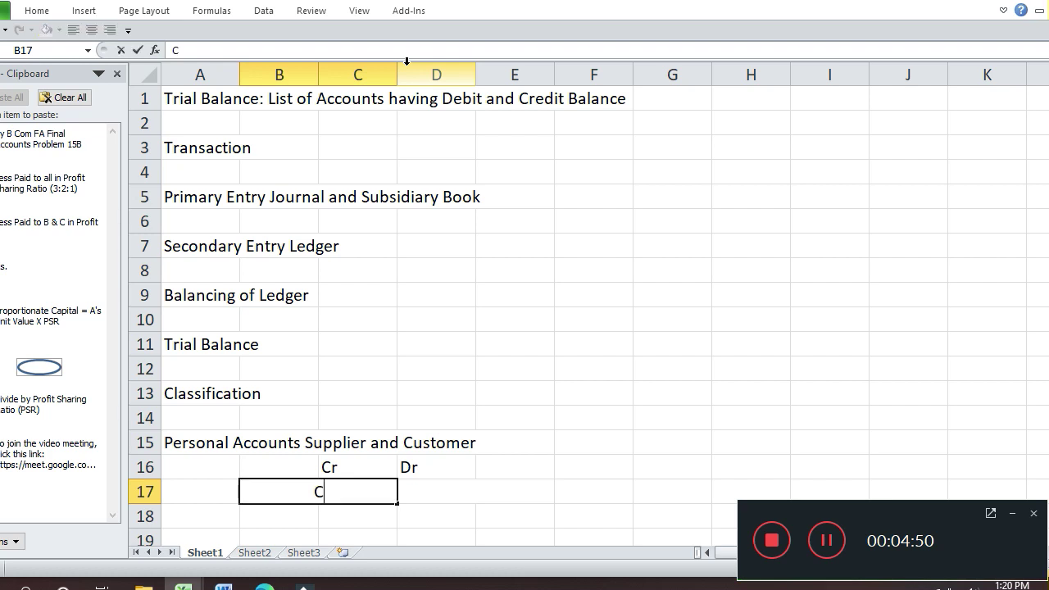
type("reditor")
key("Return")
- Enter "Debtors" in the merged cell D17:E17 under Dr
key("Right")
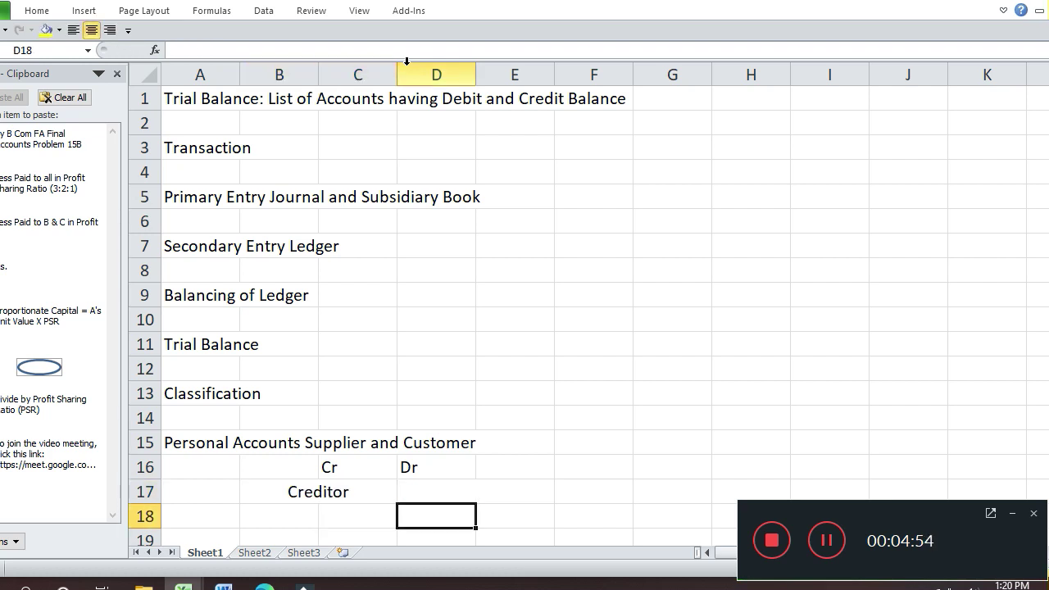
key("Up")
type("Deb")
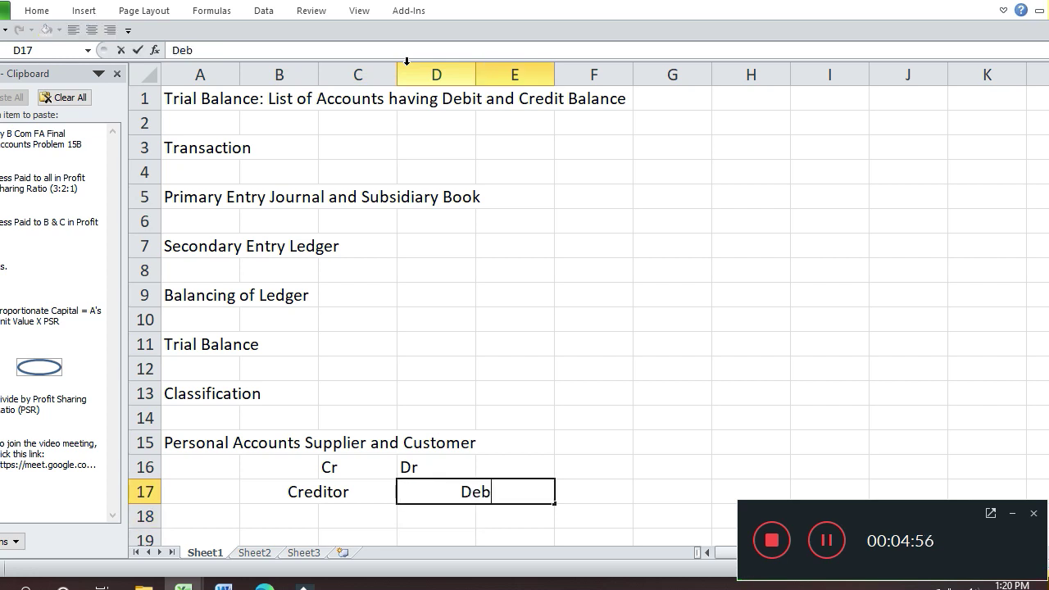
type("tors")
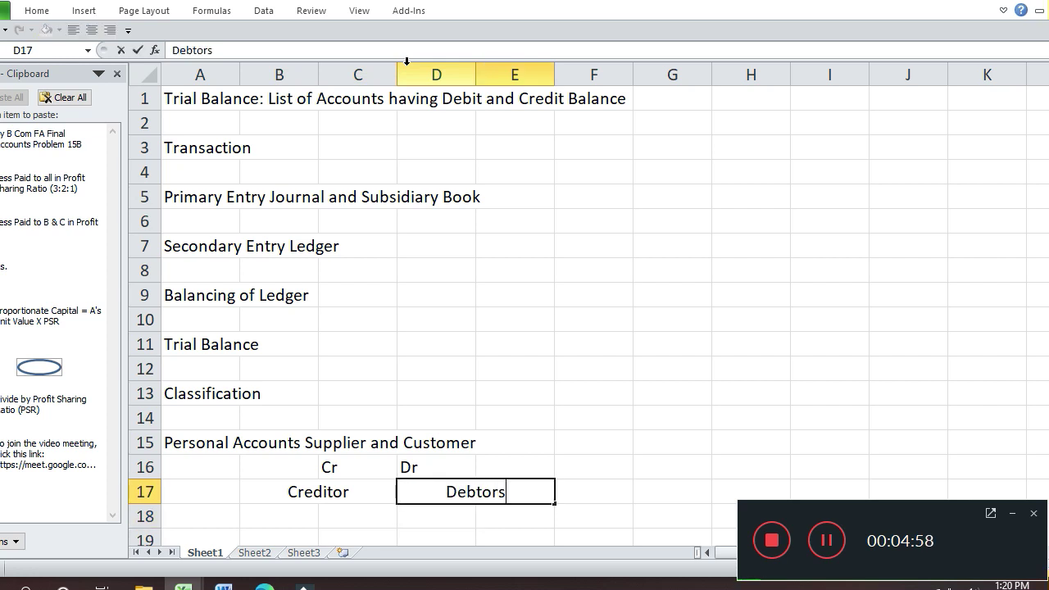
key("Return")
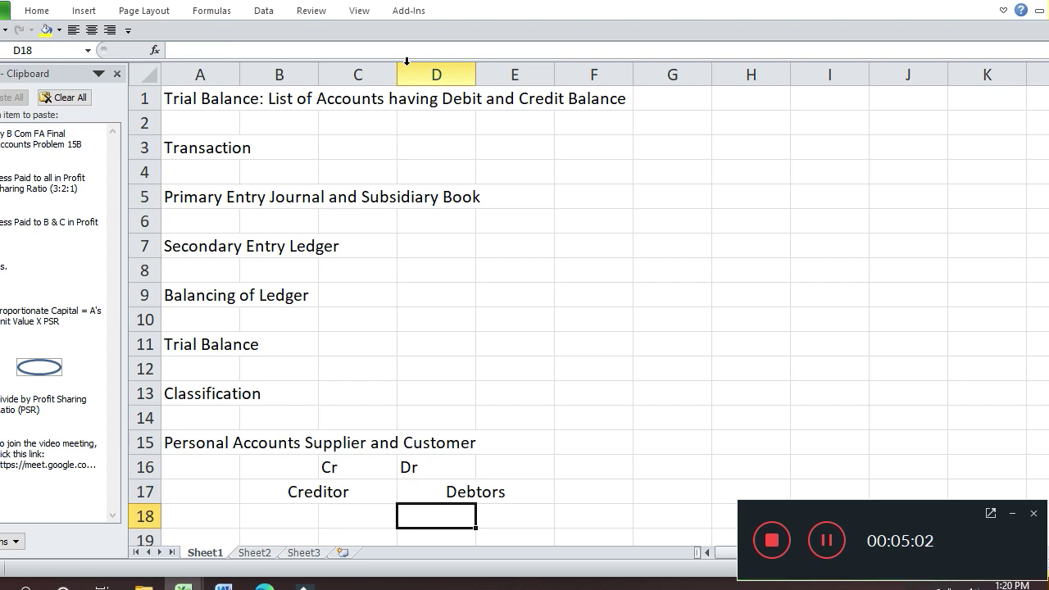
- Try to enter "Cr" in cell B18, directly below Creditor
key("Left")
key("Left")
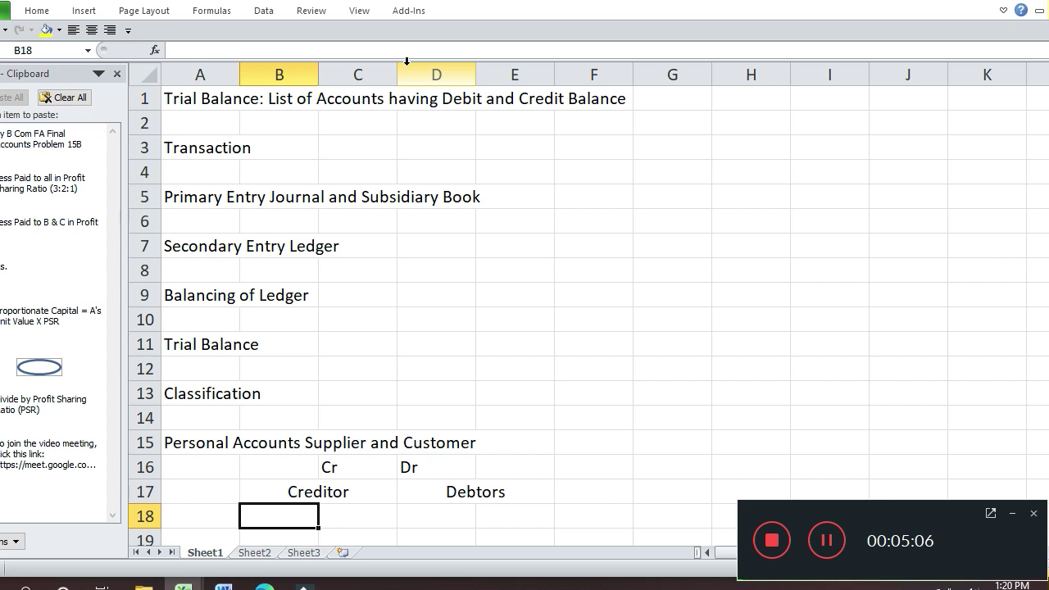
type("CR")
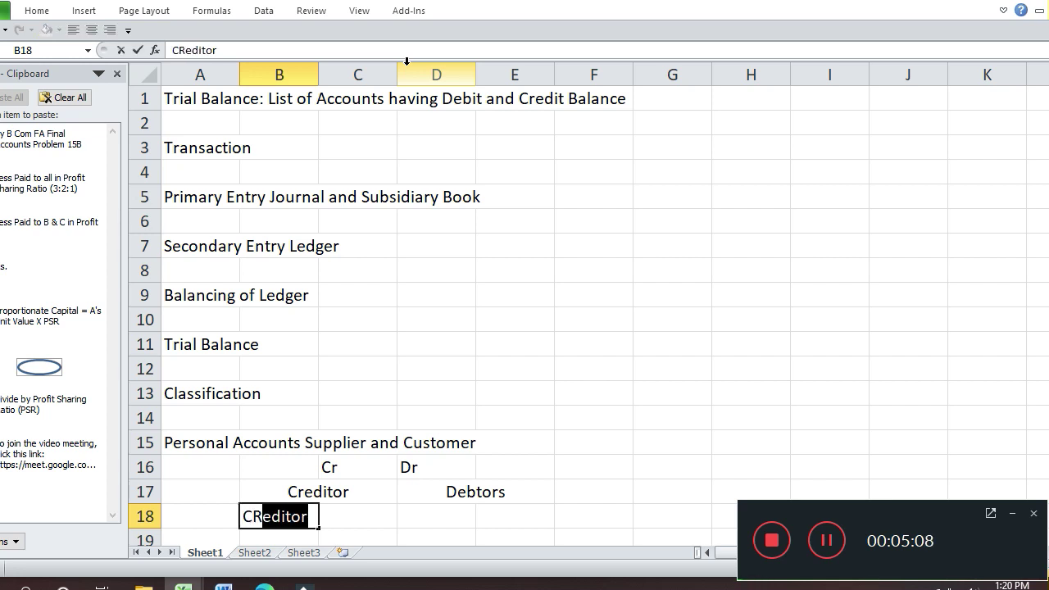
key("BackSpace")
key("BackSpace")
type("r")
key("Return")
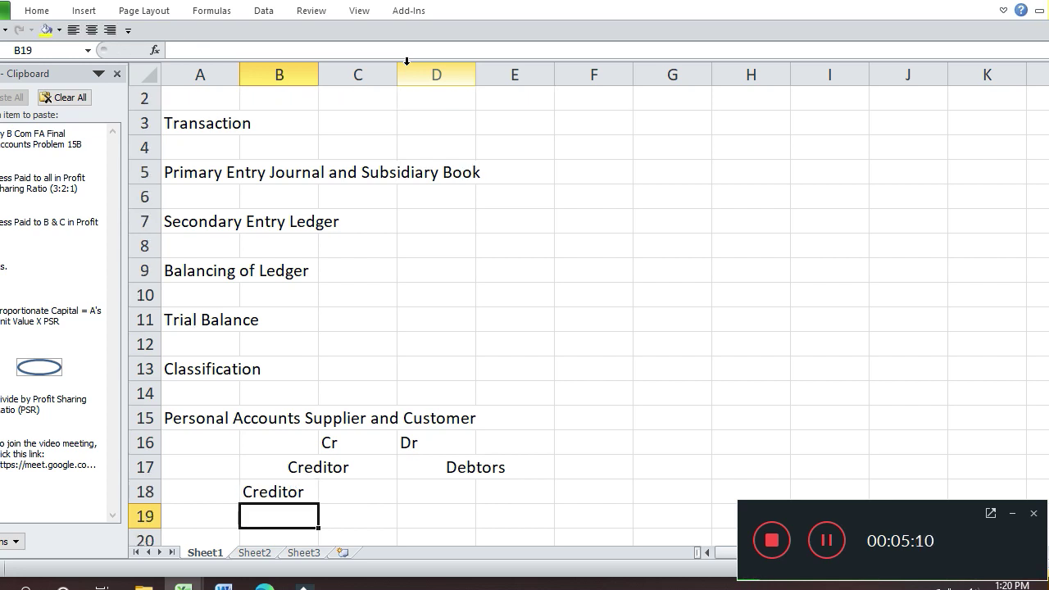
- Edit the text in cell B18 so it reads only "Cr"
key("Up")
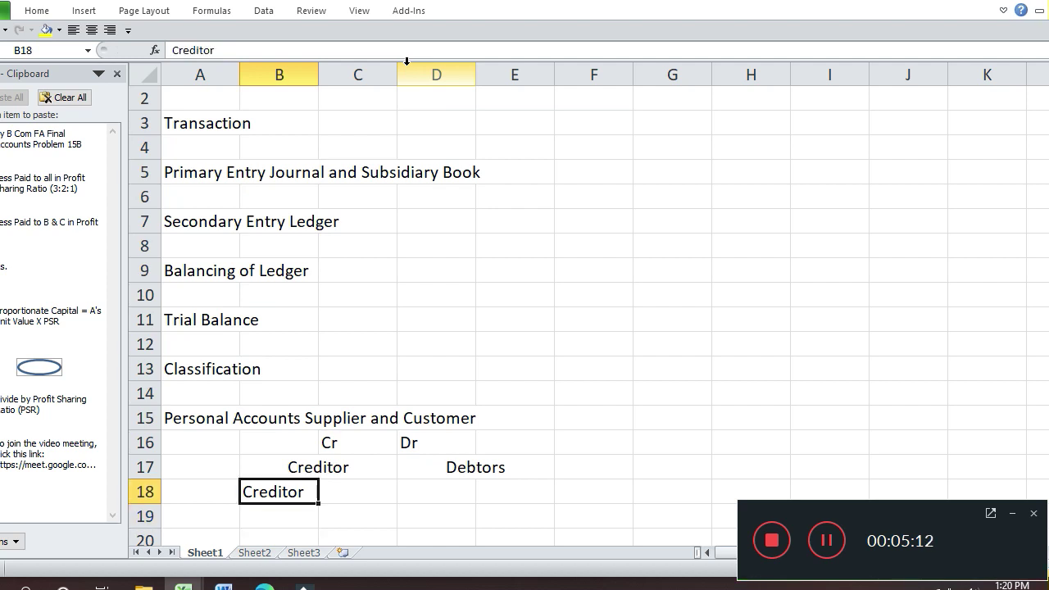
key("F2")
key("BackSpace")
key("BackSpace")
key("BackSpace")
key("BackSpace")
key("BackSpace")
key("BackSpace")
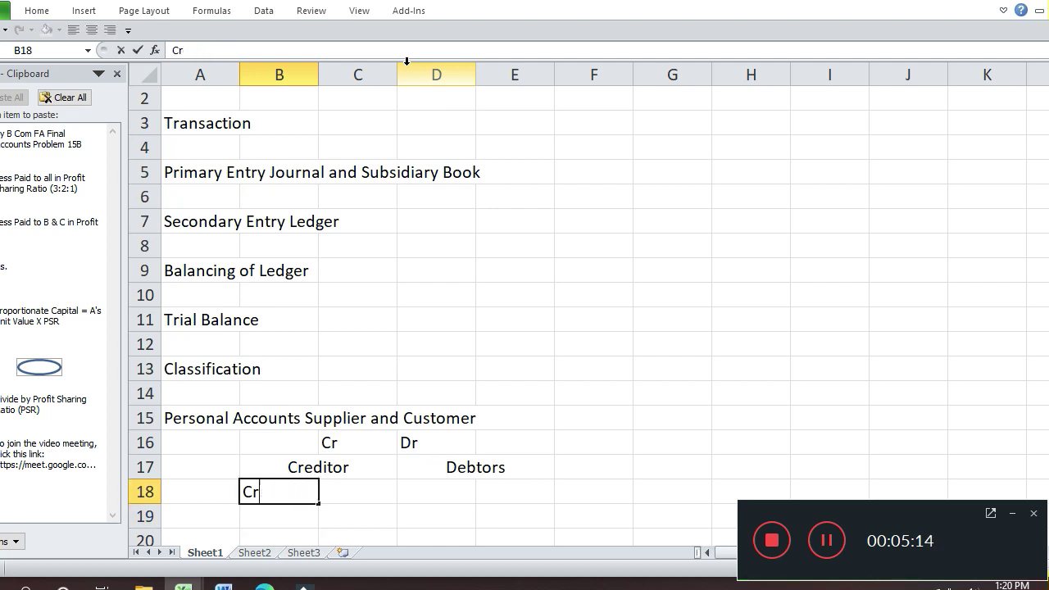
key("Return")
- Enter "Dr" in cell D18, directly below Debtors
key("Right")
key("Up")
key("Right")
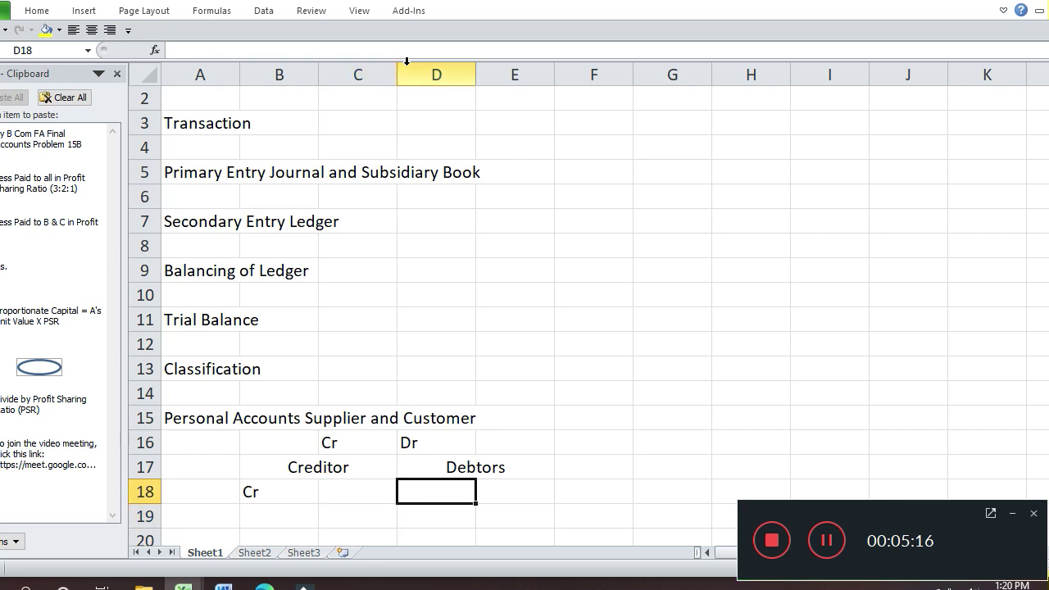
type("S")
key("BackSpace")
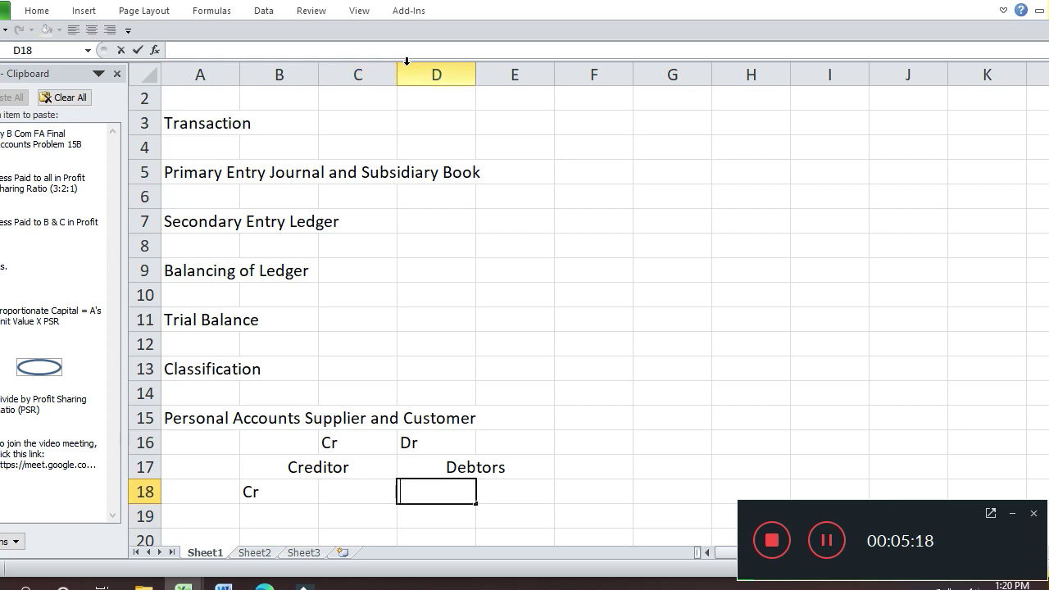
type("Dr")
key("Return")
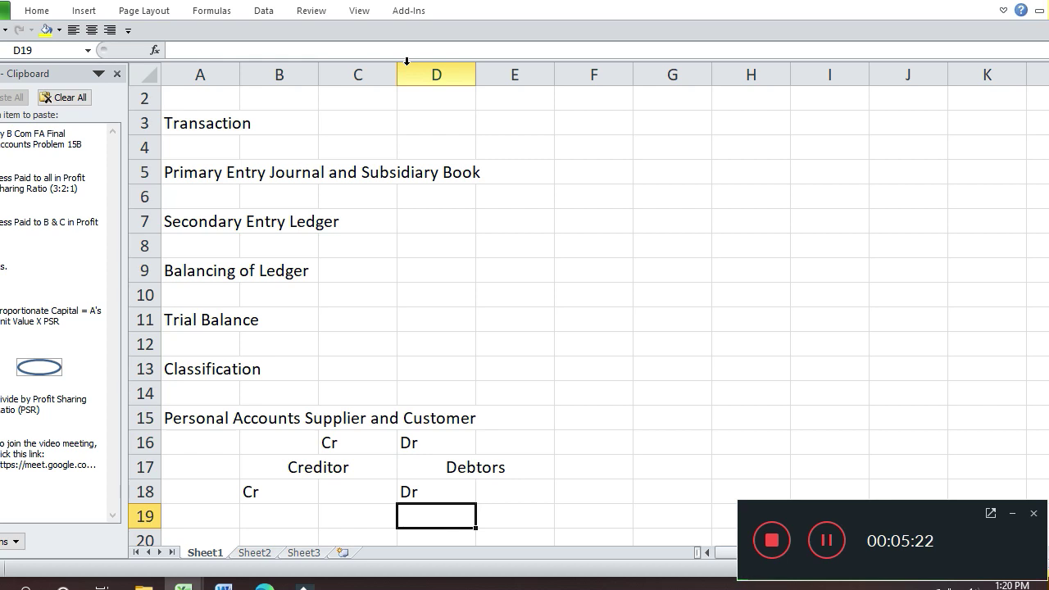
- Enter "Liability" in cell B19, beneath the Cr label of the creditor block
key("Left")
key("Left")
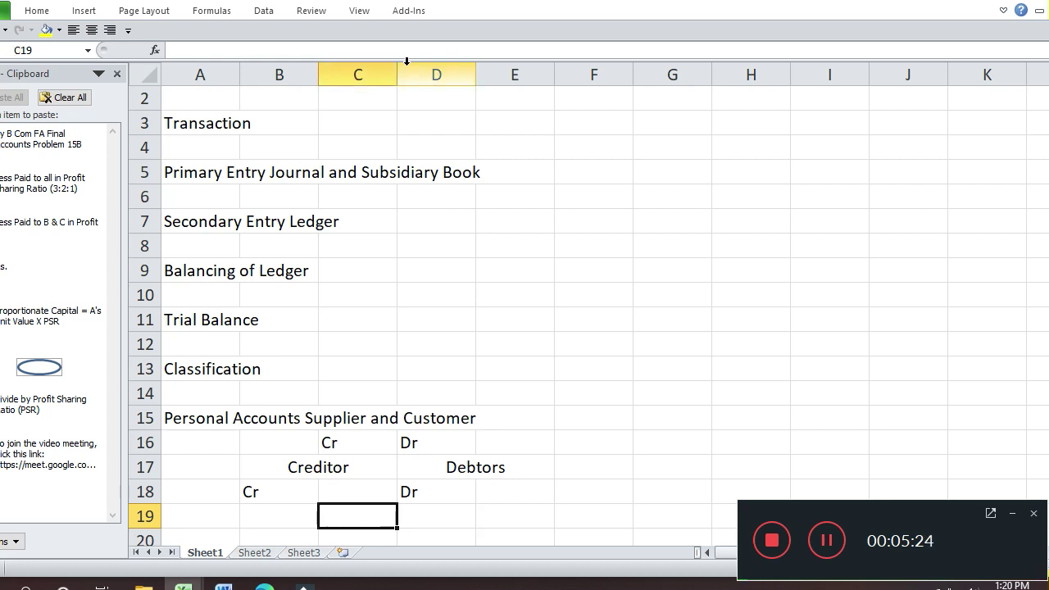
type("Liability")
key("Return")
- Enter "Assets" in cell D19, beneath the Dr label of the debtors block
key("Up")
key("Right")
key("Right")
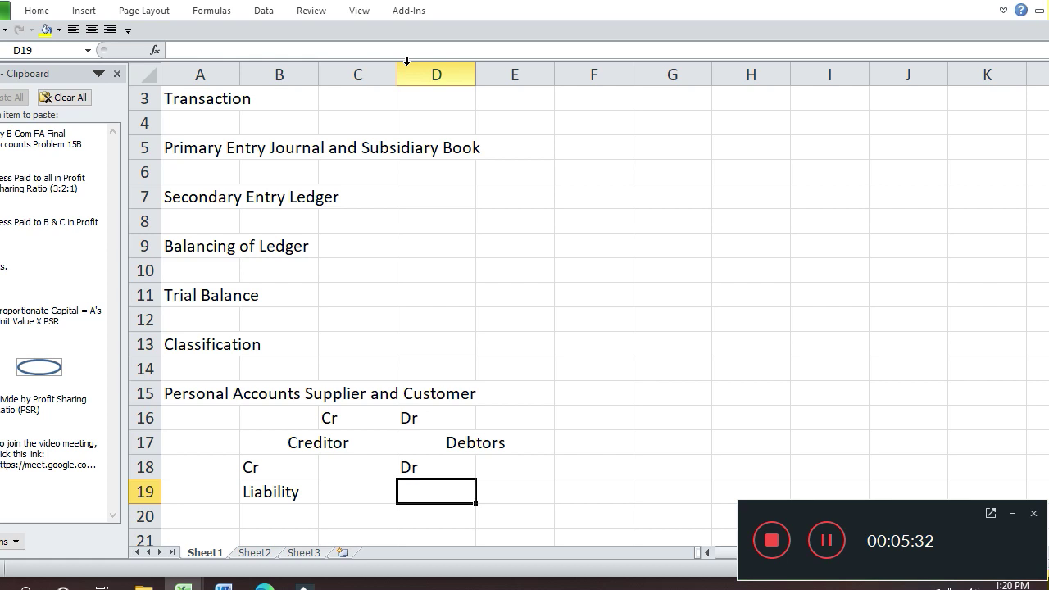
type("Assets")
key("Return")
- Enter "Bills Payable" in cell B20, beneath Liability
key("Left")
key("Left")
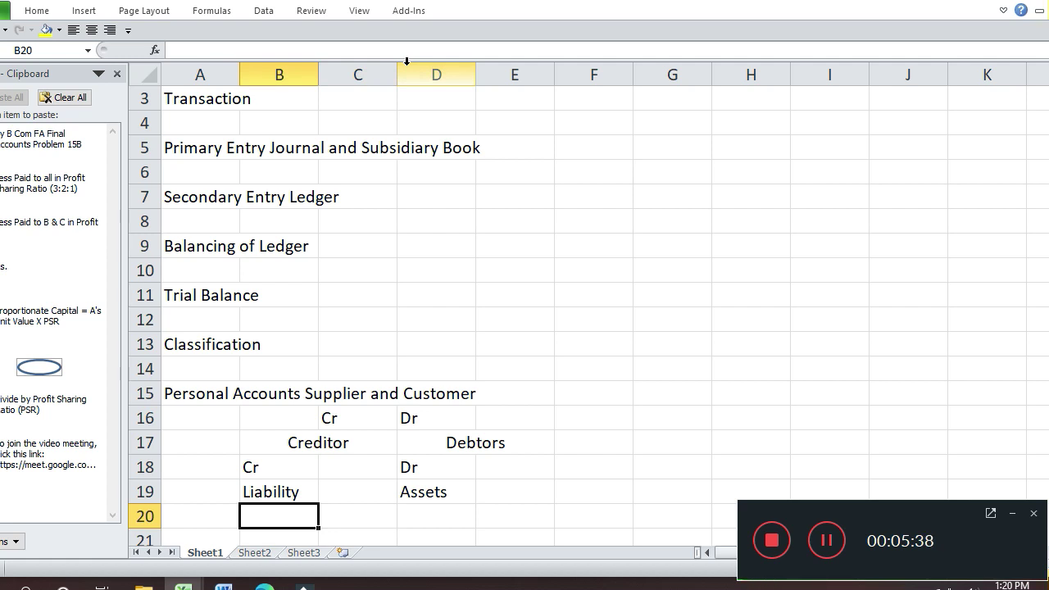
type("B")
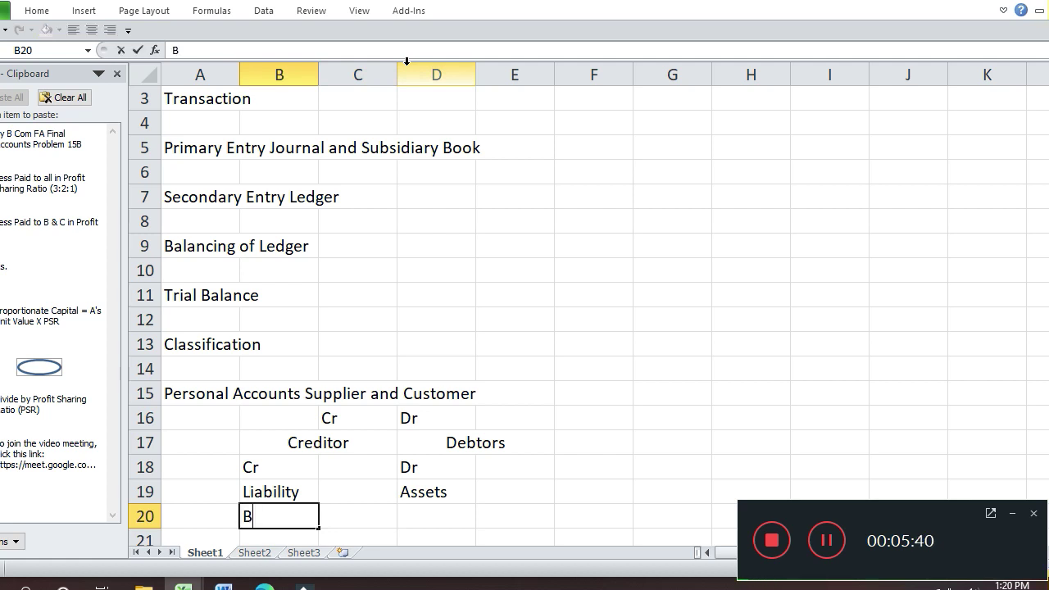
type("ills Payable")
key("Return")
- Enter "Bills Receivable" in cell D20, beneath Assets
key("Up")
key("Right")
key("Right")
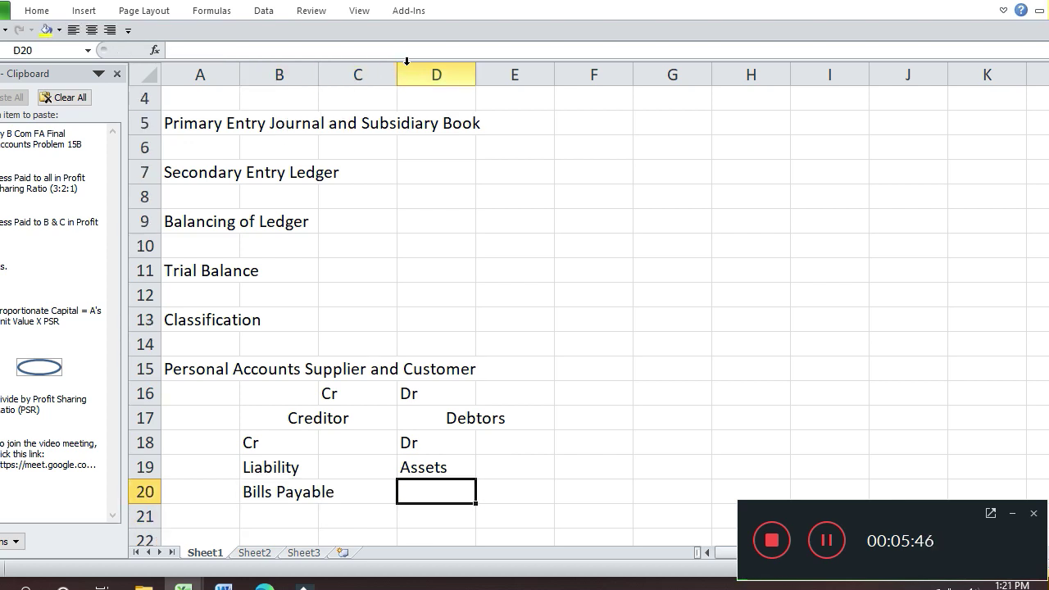
type("Bills")
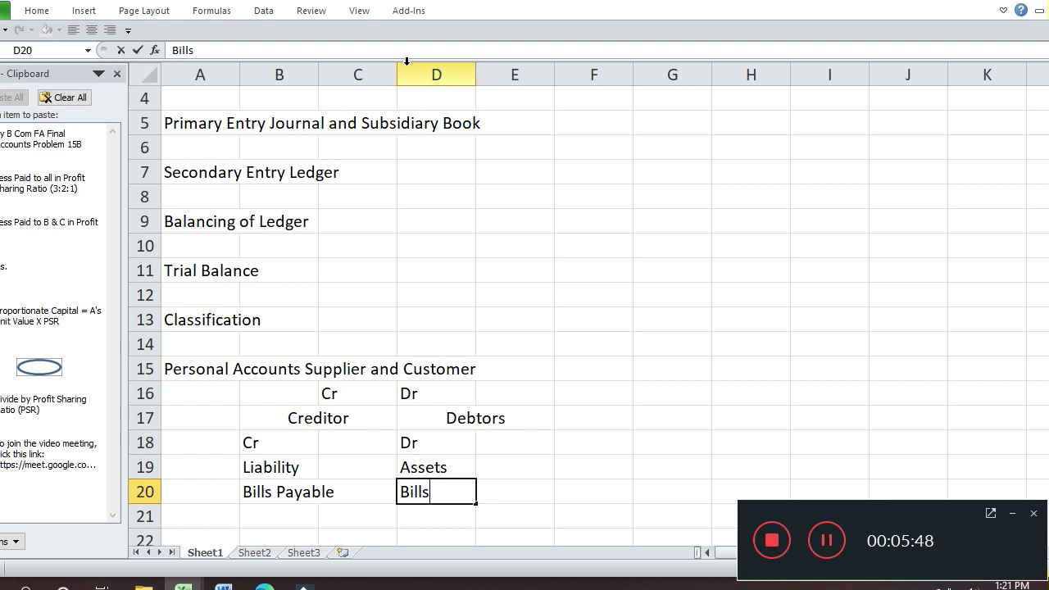
type(" Receivab")
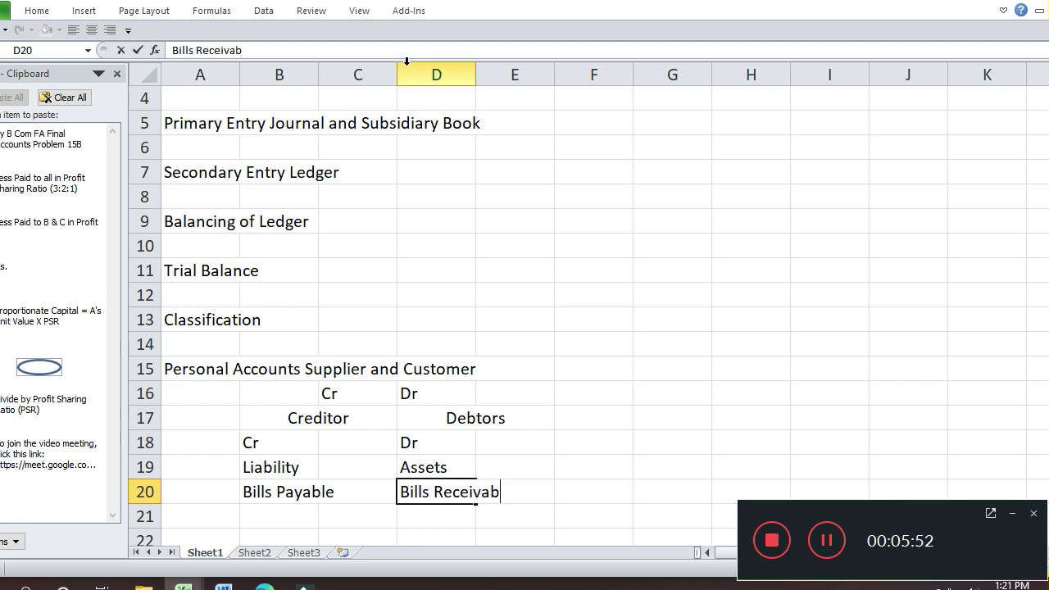
type("le")
key("Return")
- Enter "Outstanding Expenses" in cell B21, beneath Bills Payable
key("Left")
key("Left")
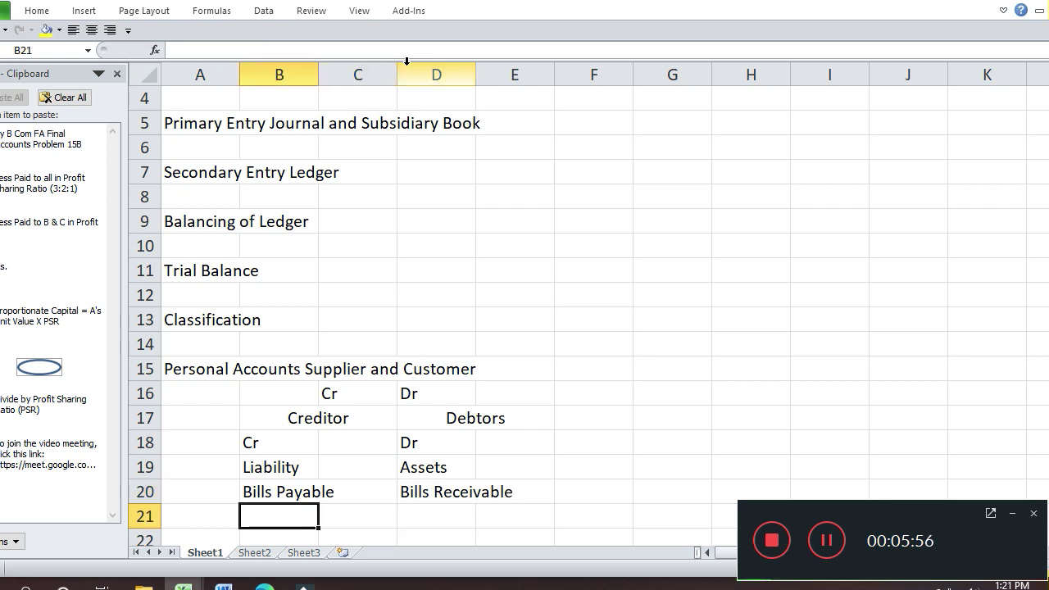
type("Outr")
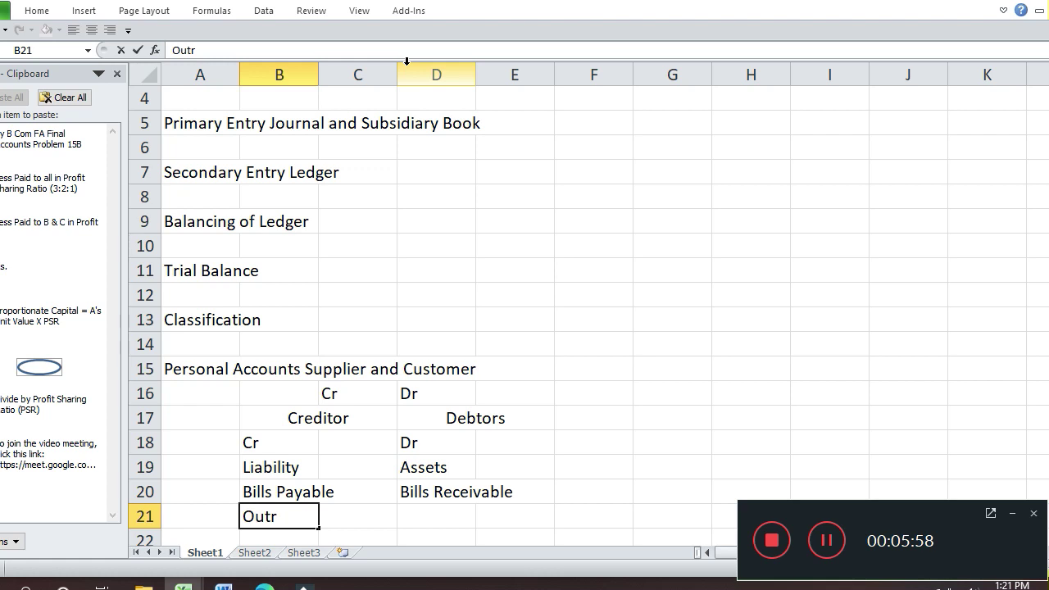
key("BackSpace")
type("standing ")
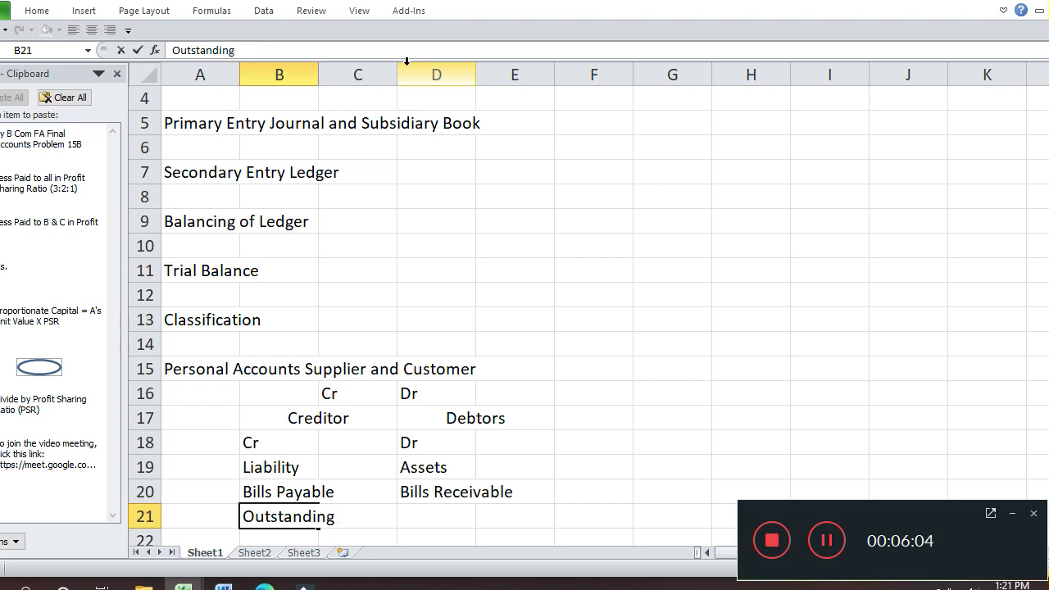
type("Expenses")
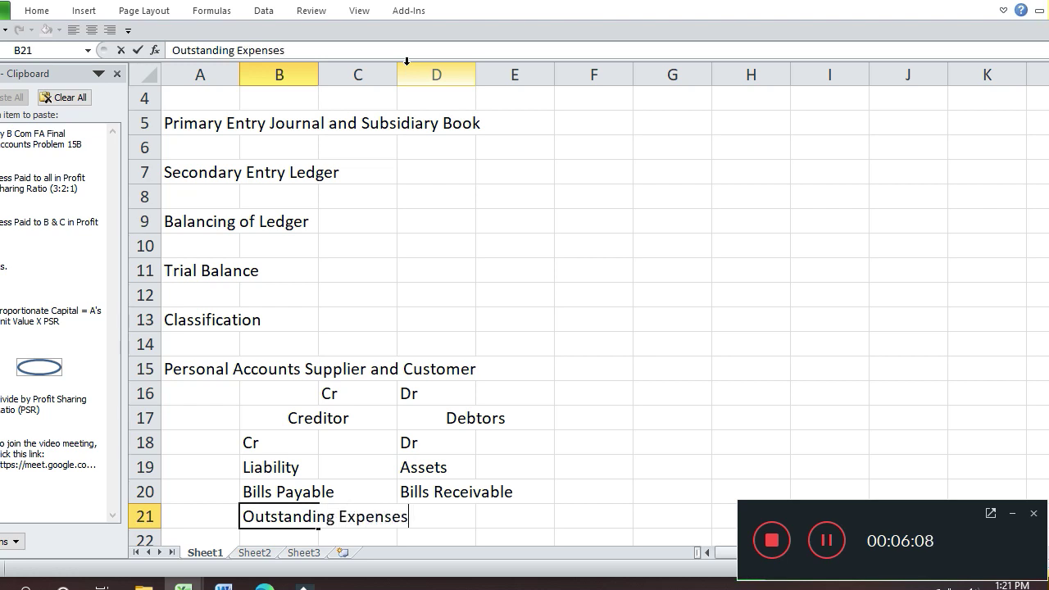
key("Return")
- Move the Dr, Assets and Bills Receivable entries from D18:D20 one column over to E18:E20
key("Up")
key("Right")
key("Right")
key("Right")
key("Up")
key("Up")
key("Up")
key("Left")
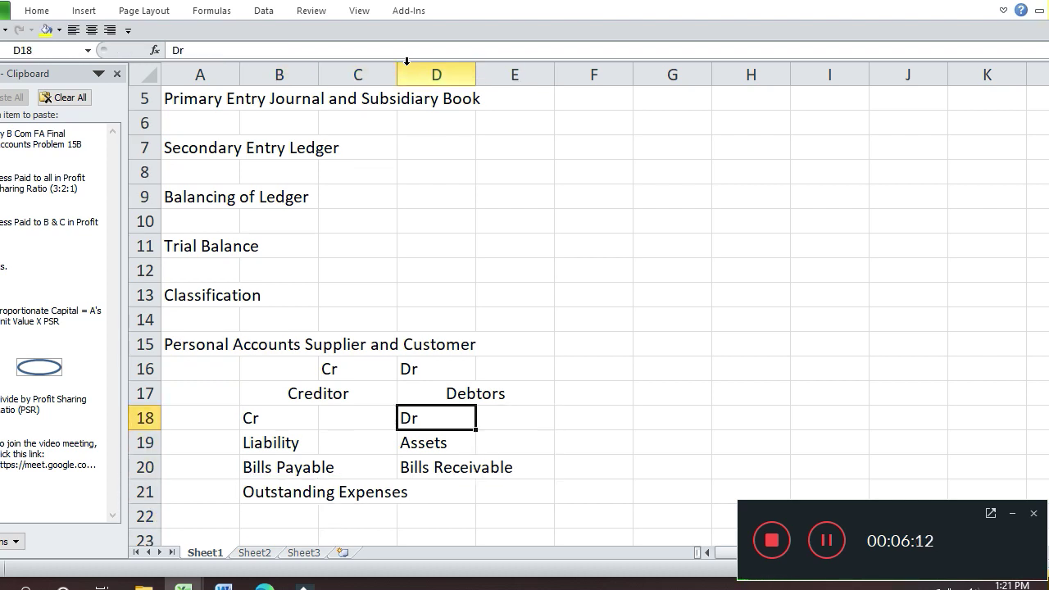
key("shift+Down")
key("shift+Down")
key("ctrl+c")
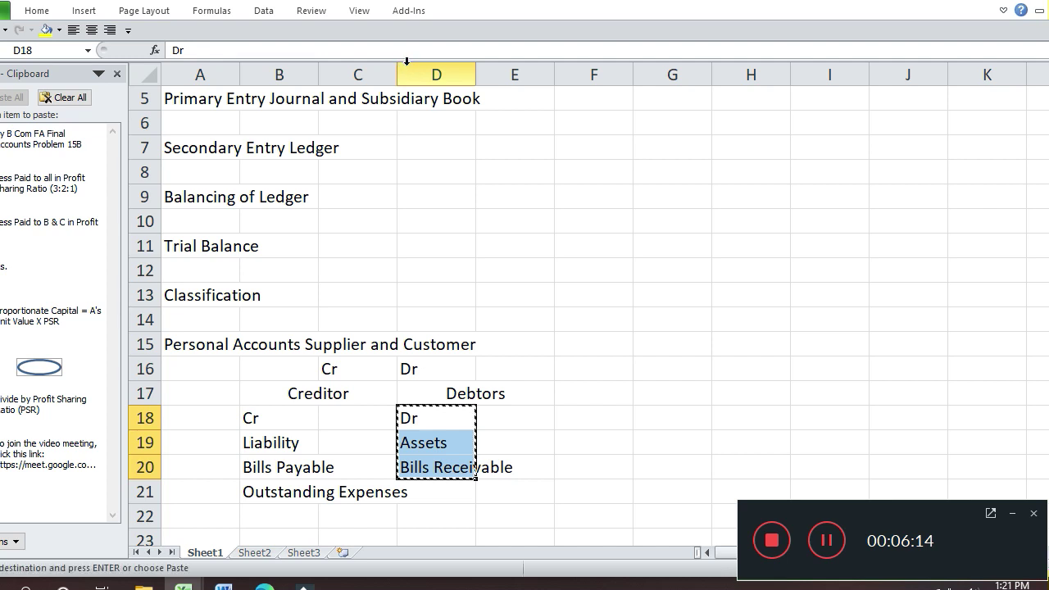
key("Right")
key("ctrl+v")
- Enter "Outstanding Income" in cell E21, beneath Bills Receivable
key("Down")
key("Down")
type("Out")
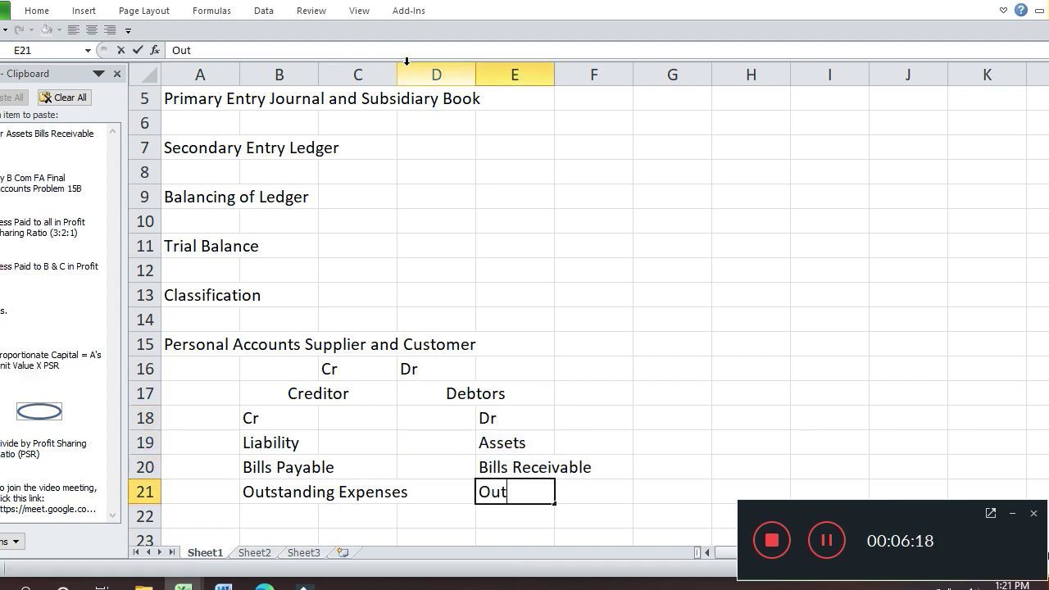
type("stand")
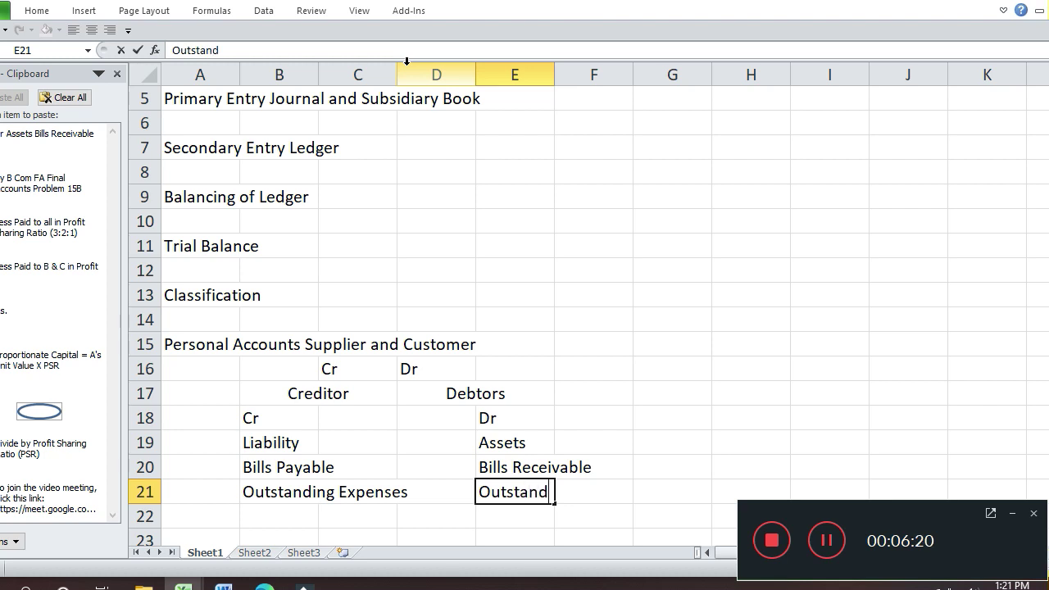
type("ing Income")
key("Return")
- Enter "Bank Overdraft" in cell B22 of the liability list
key("Left")
key("Left")
key("Left")
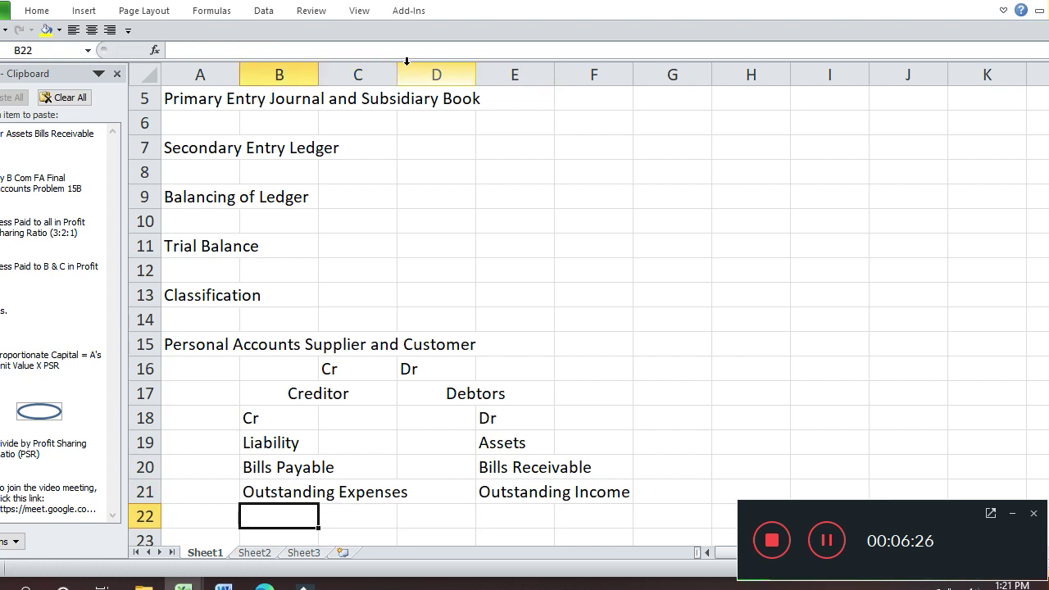
type("Bank Overdraft")
key("Return")
- Enter "Bank Balance" in cell E22 of the assets list
key("Up")
key("Right")
key("Right")
key("Right")
type("Bank Balance")
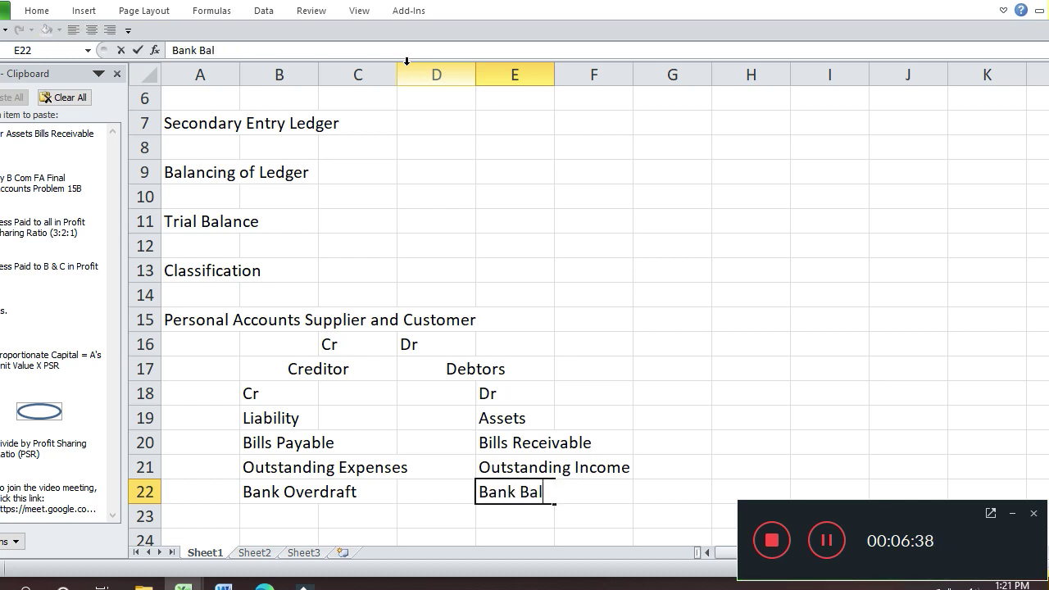
key("Return")
- Enter "Capital" in cell B23, beneath Bank Overdraft
key("Left")
key("Left")
key("Left")
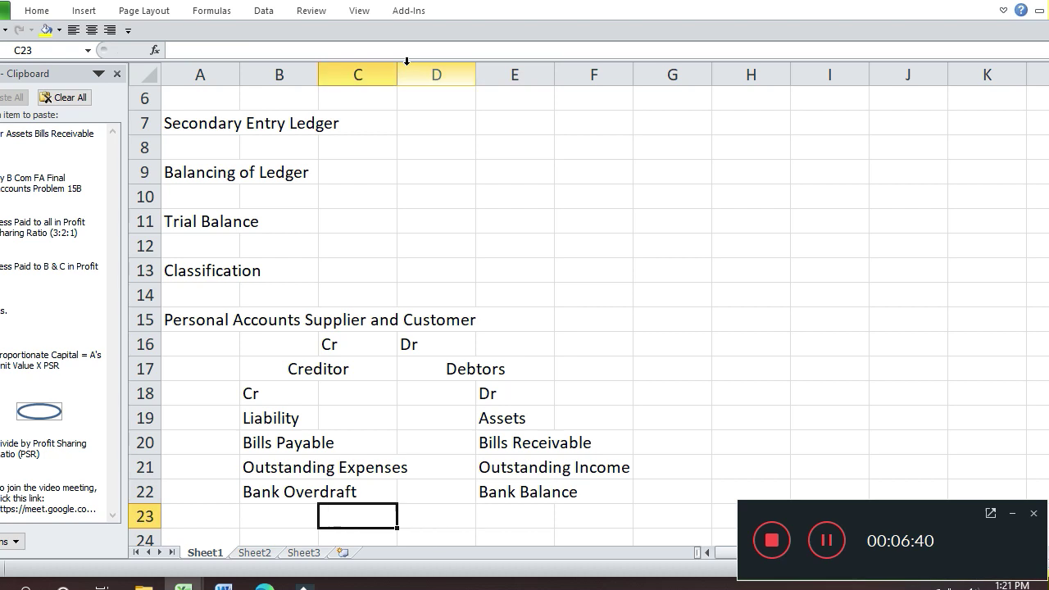
type("Capital")
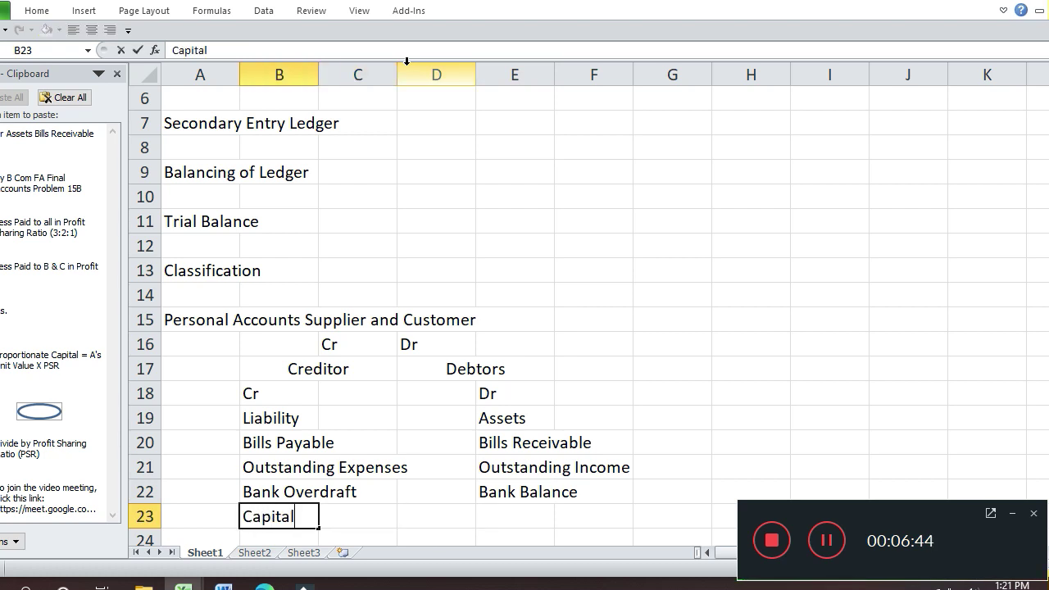
key("Return")
- Enter "Drawings" in cell E23, beneath Bank Balance
key("Up")
key("Right")
key("Right")
key("Right")
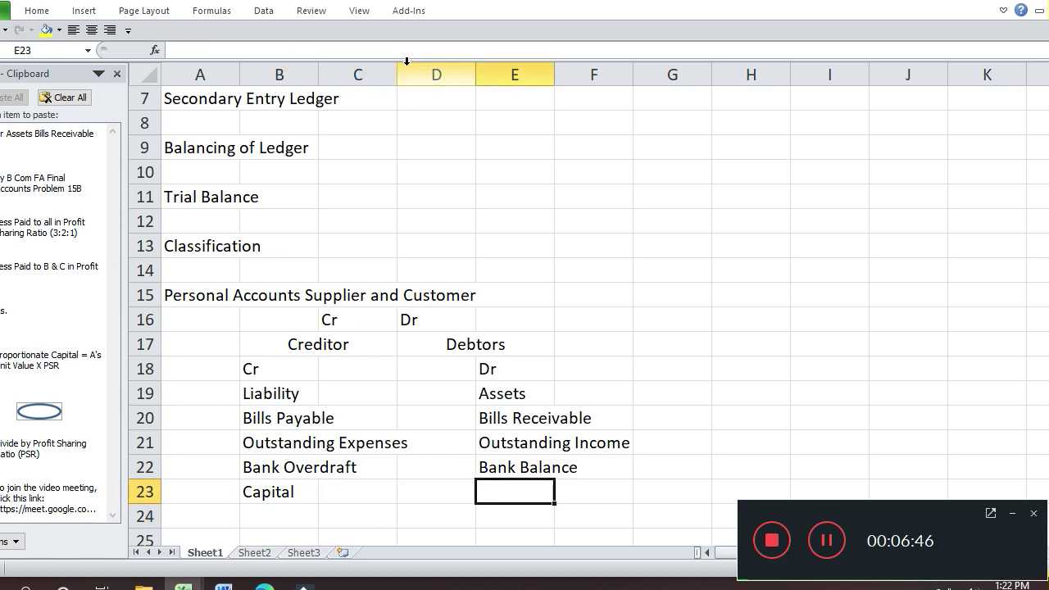
type("Drq")
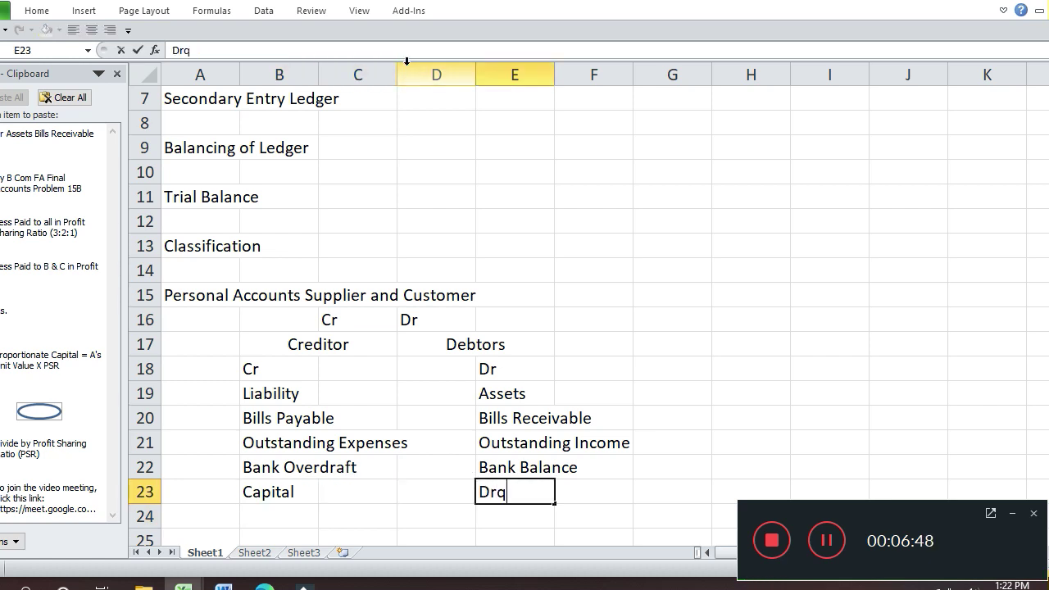
key("BackSpace")
type("wings")
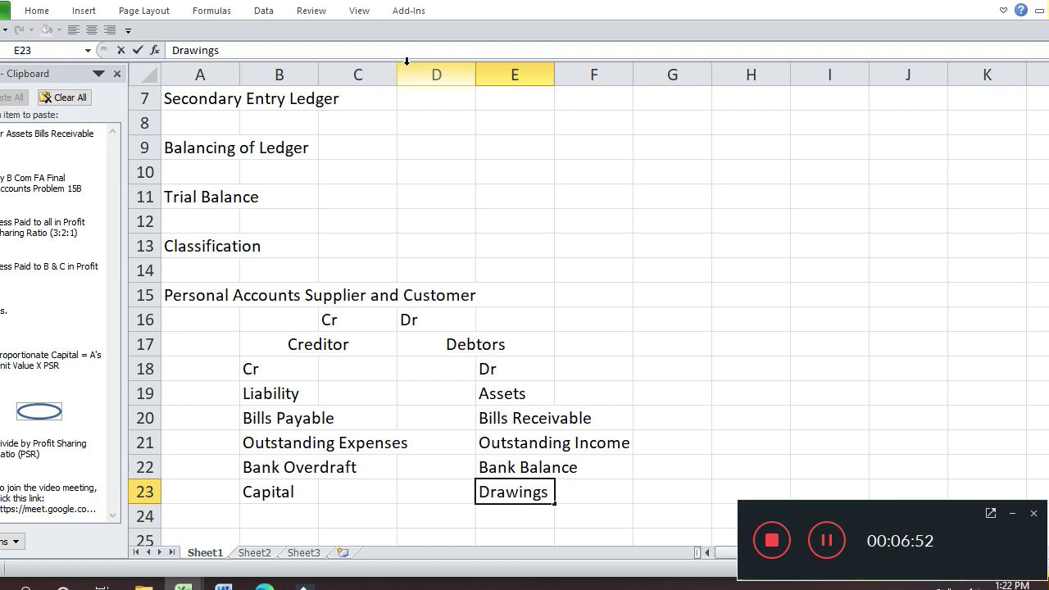
key("Return")
- Enter "Creditor" in cell B24, beneath Capital
key("Left")
key("Left")
key("Left")
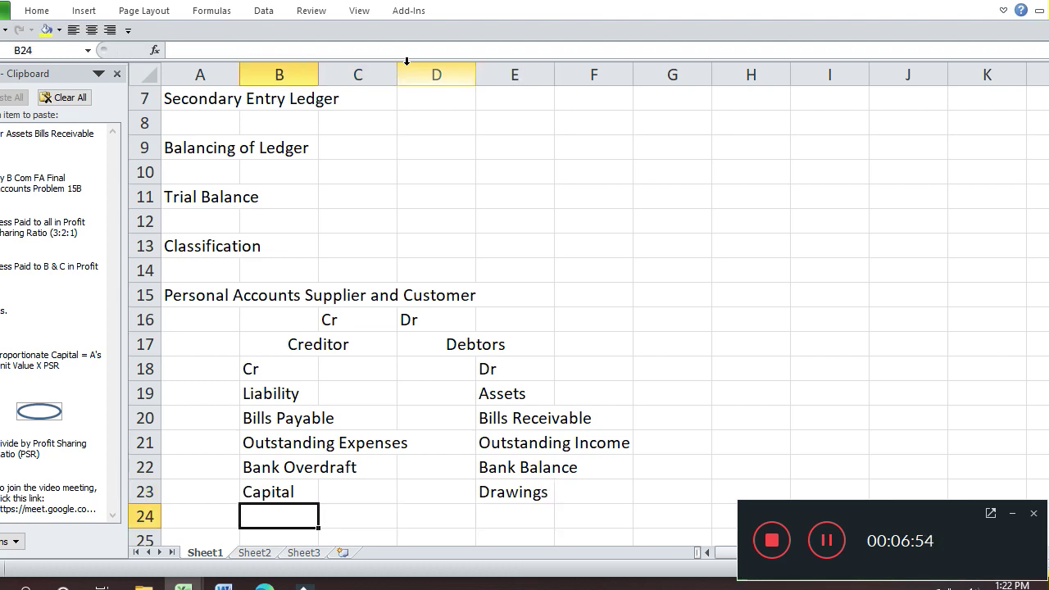
type("Cred")
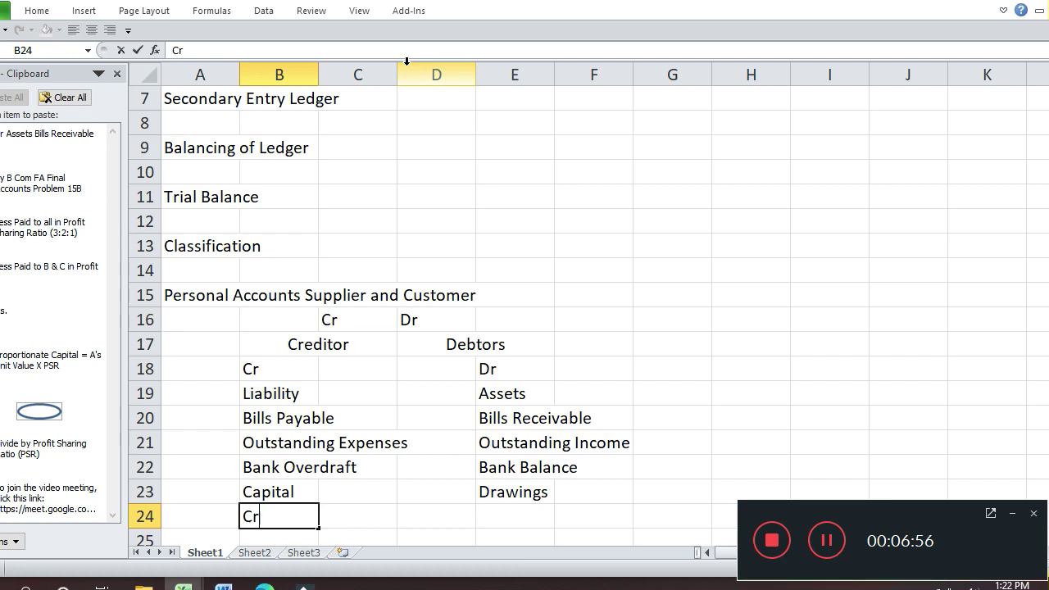
key("Return")
- Enter "Debtors" in cell E24, beneath Drawings
key("Up")
key("Right")
key("Right")
key("Right")
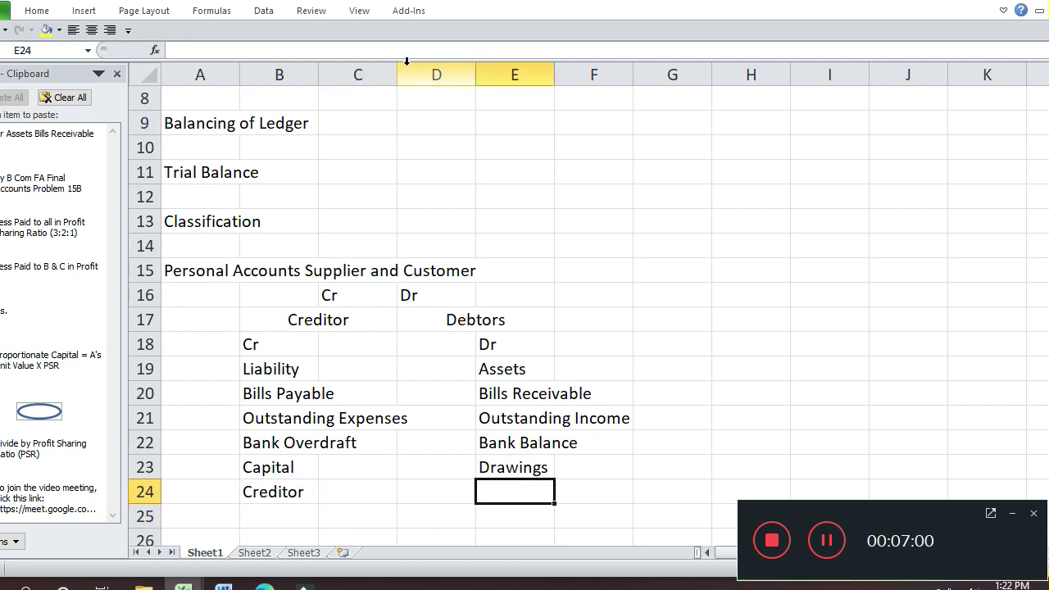
type("Debtors")
key("Return")
- Edit the entry in cell B24 so it reads "Creditors"
key("Up")
key("Left")
key("Left")
key("Left")
key("F2")
type("s")
key("Return")
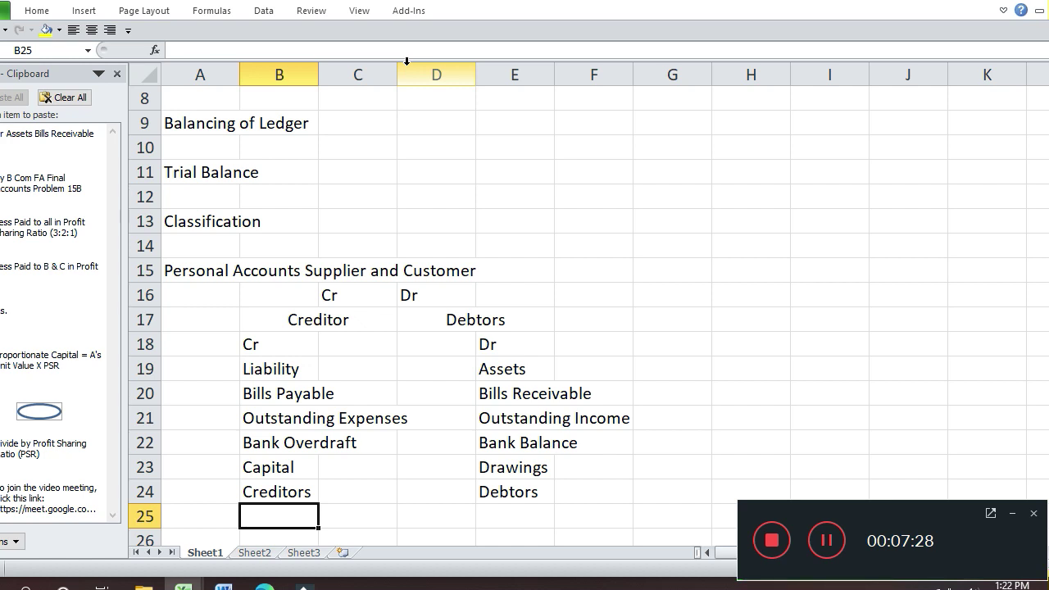
- Enter the heading "Real Accounts: Property (Assets)" in cell A26, leaving row 25 blank
key("Left")
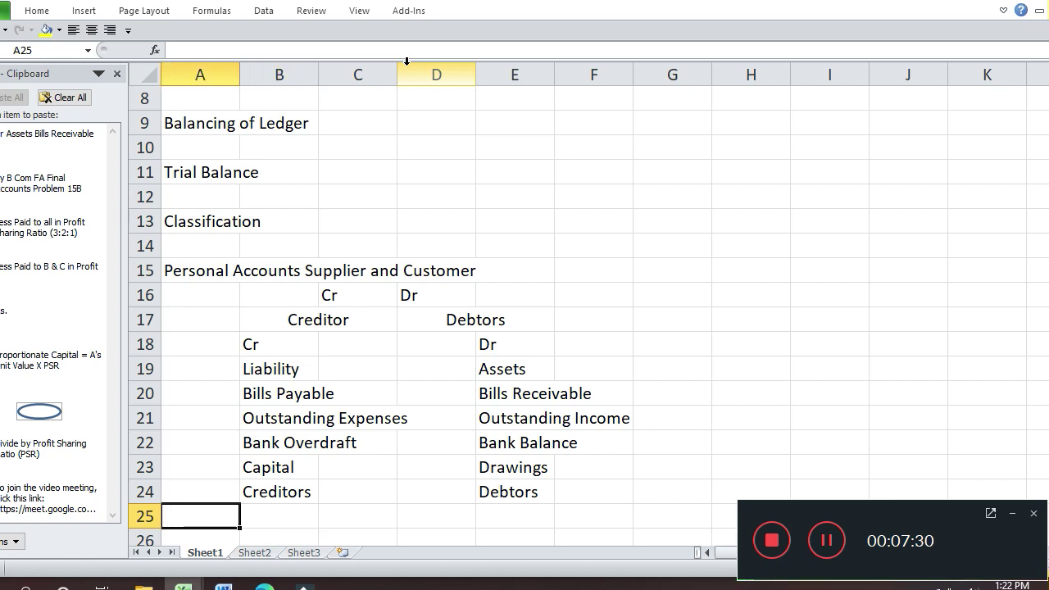
key("Down")
type("Re")
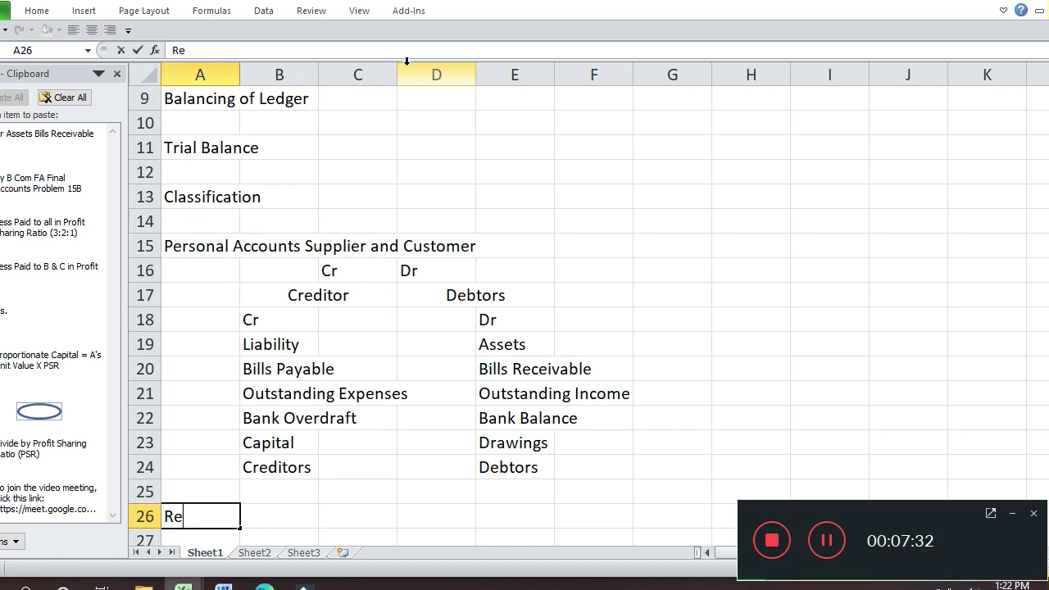
type("al Accoun")
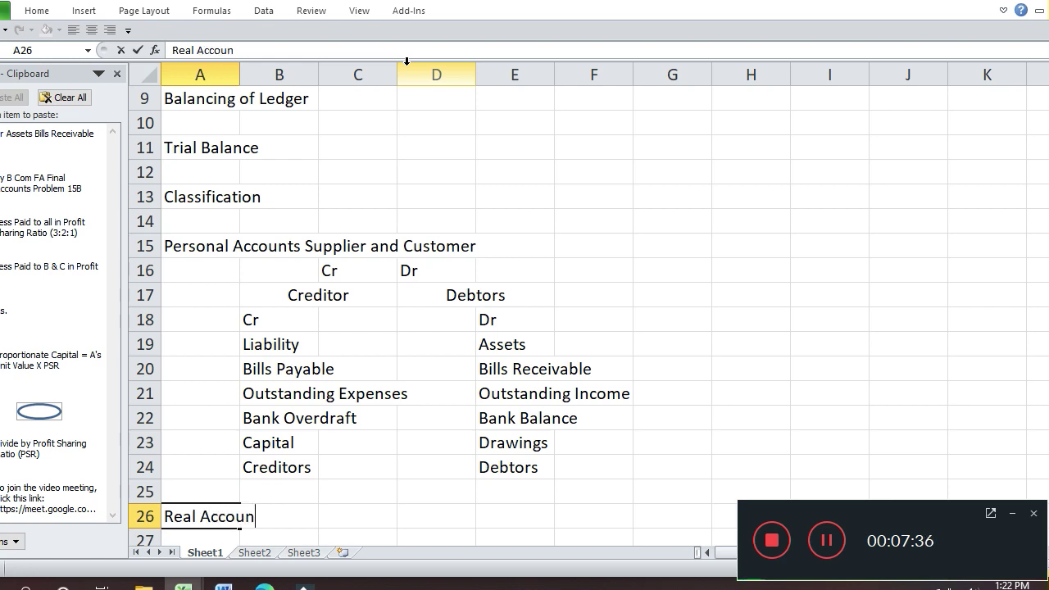
type("ts: Pr")
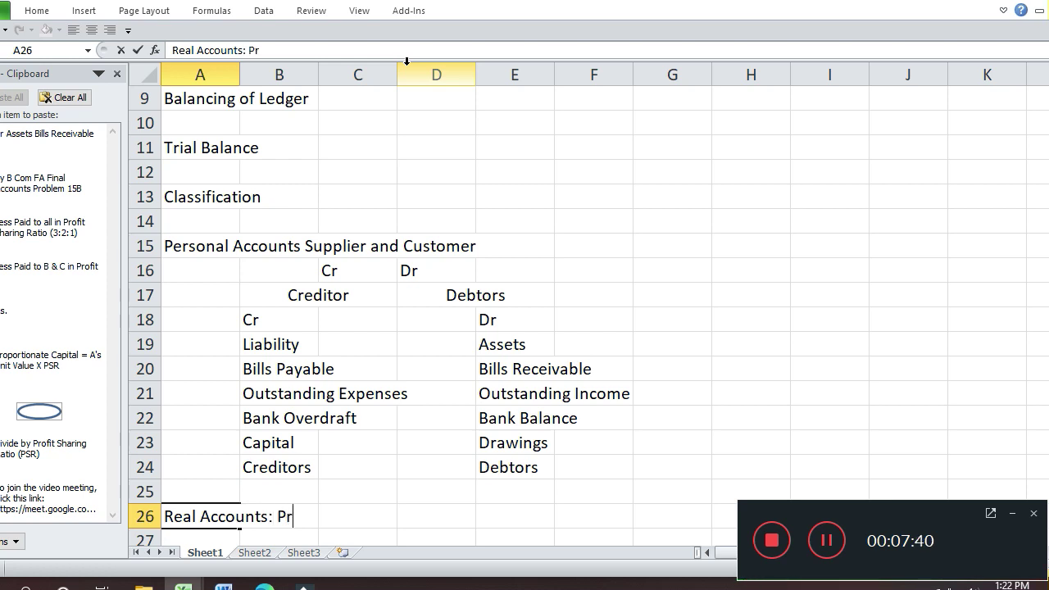
type("operty (")
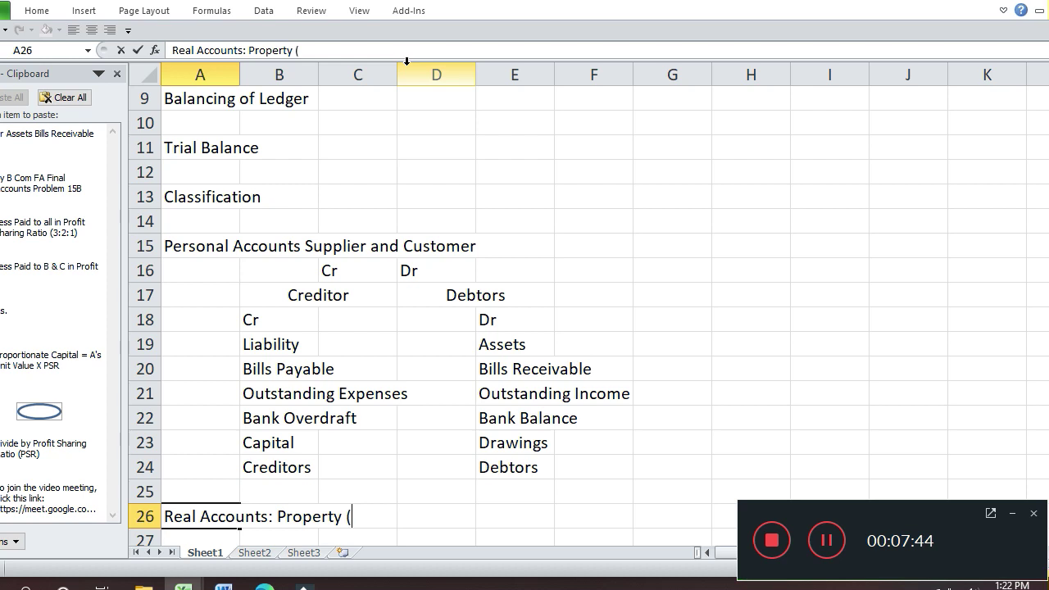
type("Assets)")
key("Return")
- Append " - Dr Balance" to the Real Accounts heading in cell A26
key("Up")
key("F2")
type("- Dr")
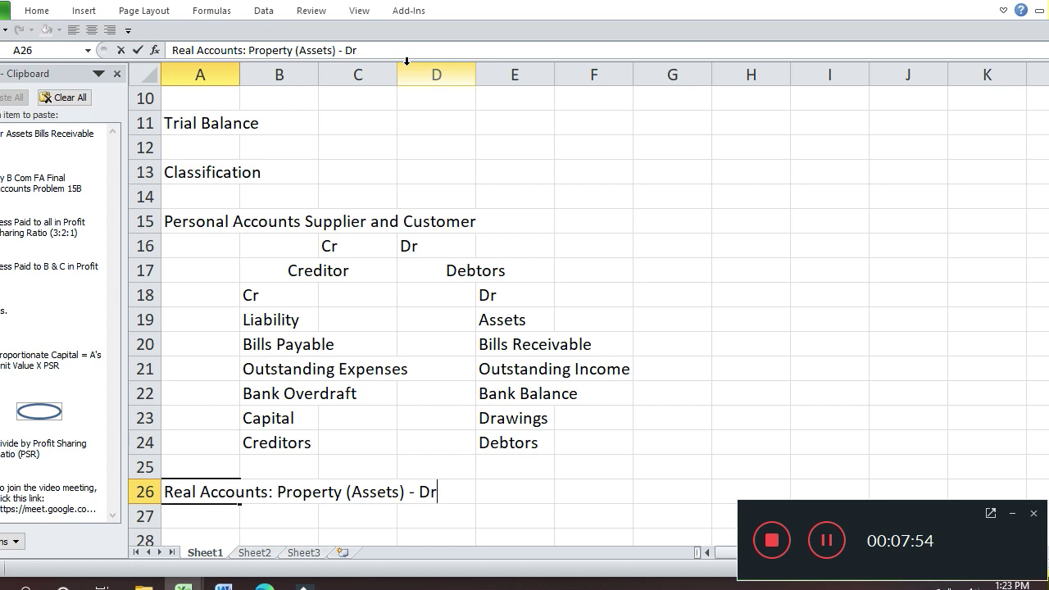
type(" Balance")
key("Return")
- Enter "Land" in cell D27 as the first example under the Real Accounts heading
key("Right")
key("Right")
key("Right")
type("Lans")
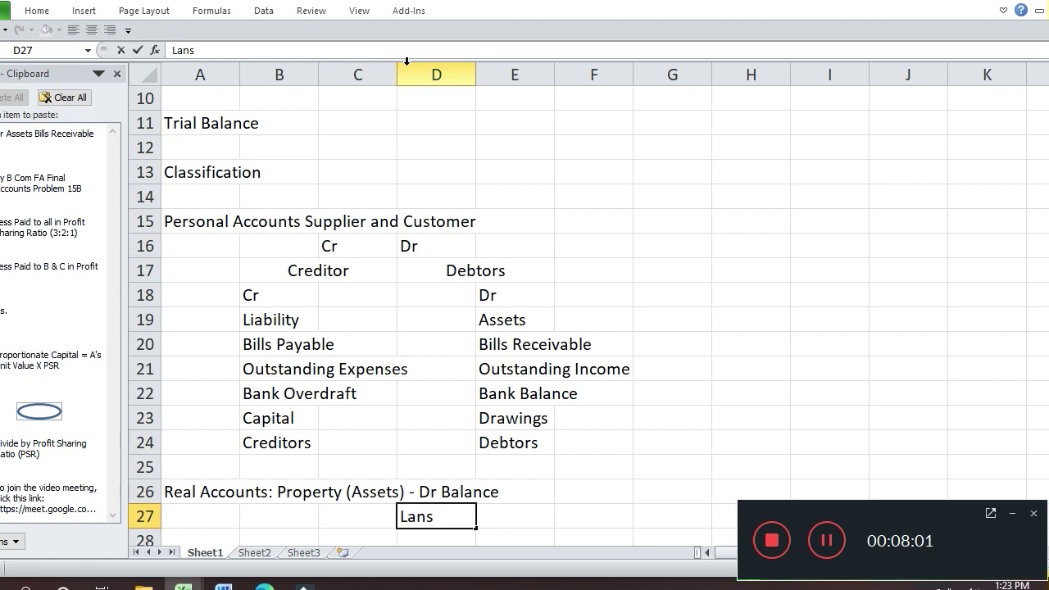
key("BackSpace")
type("d")
key("Return")
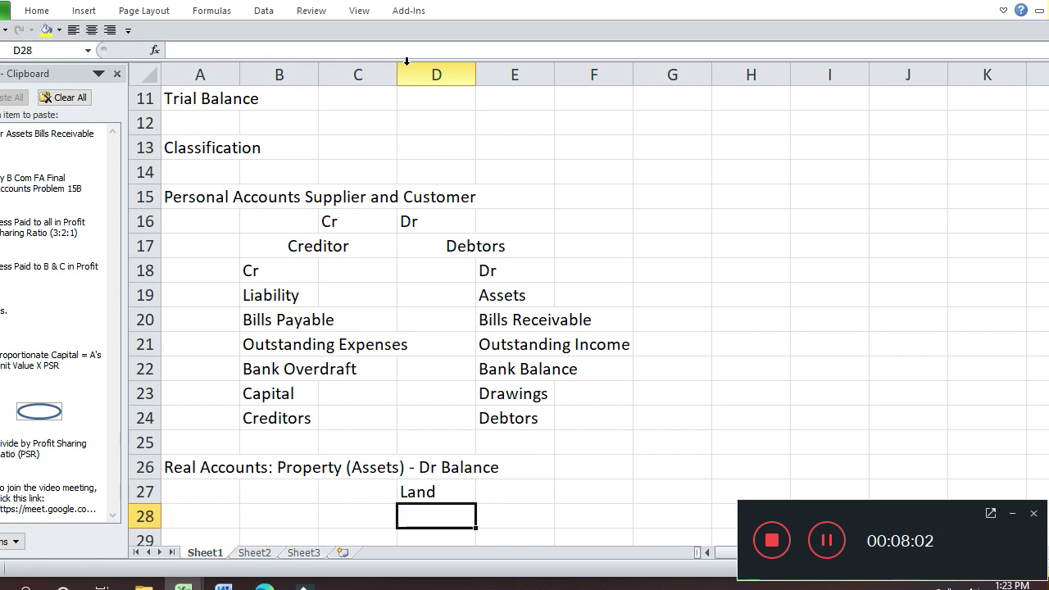
- Enter "Building", "Plant" and "Machinery" in cells D28 to D30 below "Land" as further Real Accounts examples
type("Buil")
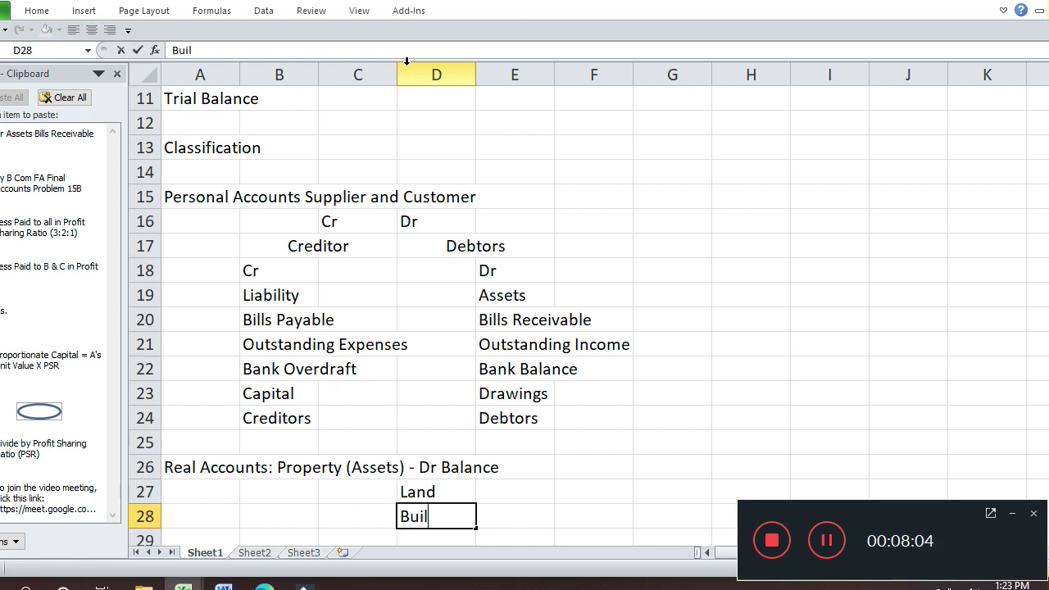
type("ding")
key("Return")
type("Plant")
key("Return")
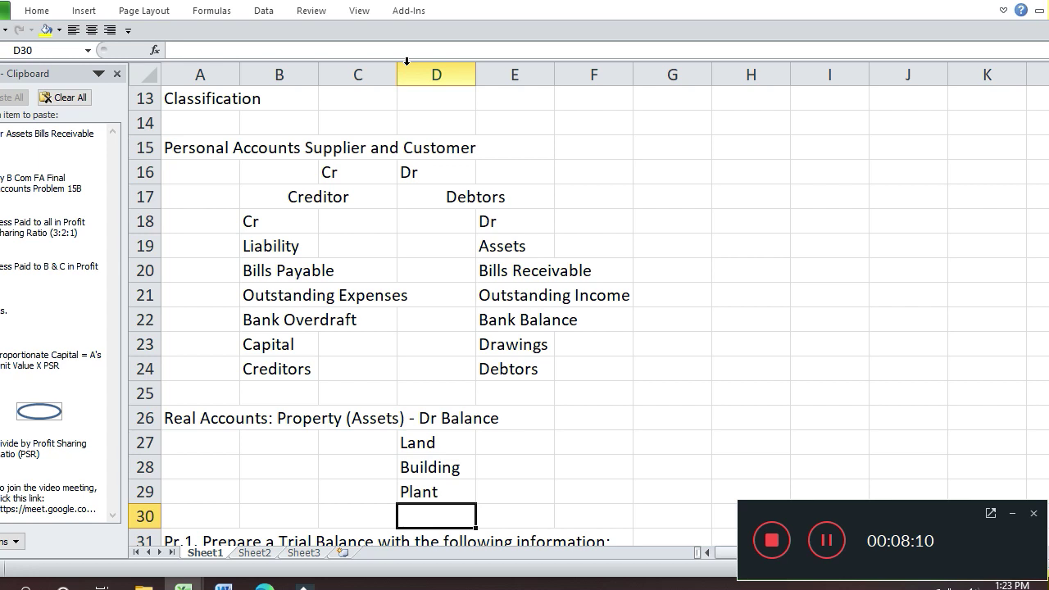
type("Machinery")
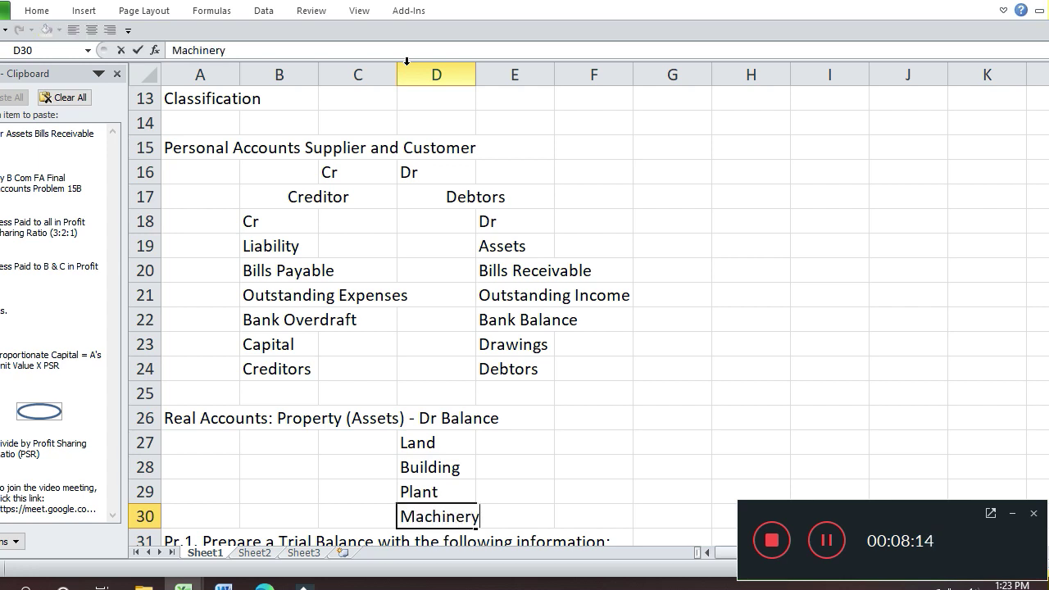
key("Return")
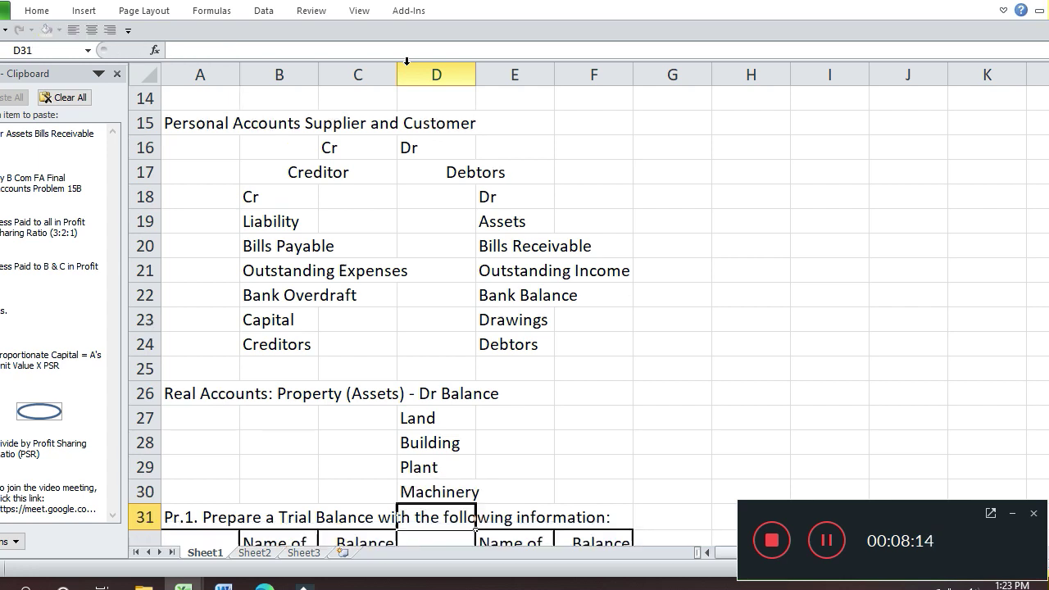
- Insert seven blank rows at rows 31 to 37, above the "Pr.1. Prepare a Trial Balance" problem
key("shift+Down")
key("shift+Down")
key("shift+Down")
key("shift+Down")
key("shift+Down")
key("shift+Down")
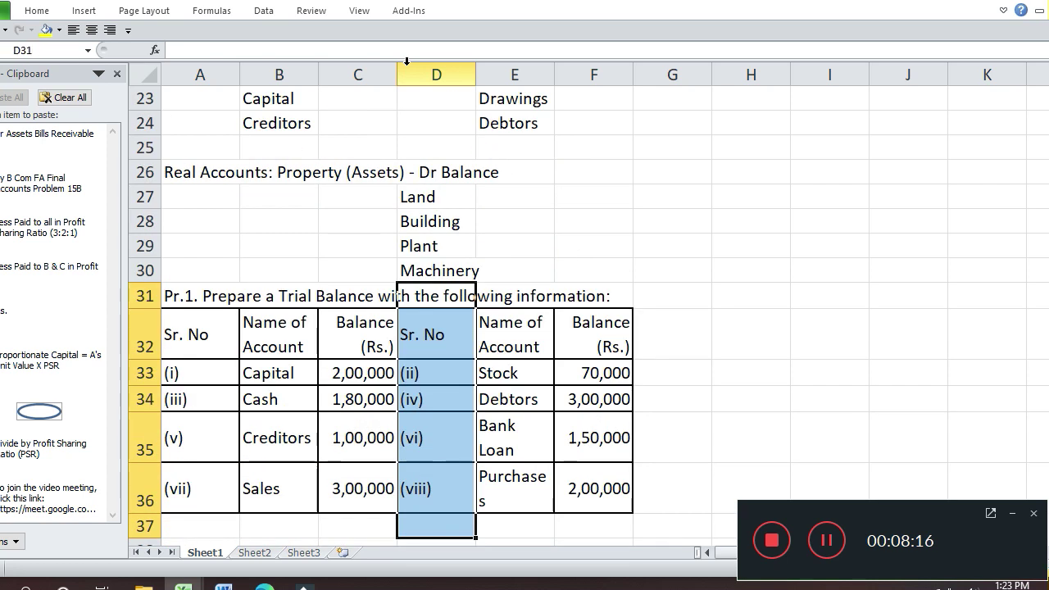
key("alt+i")
key("r")
key("Return")
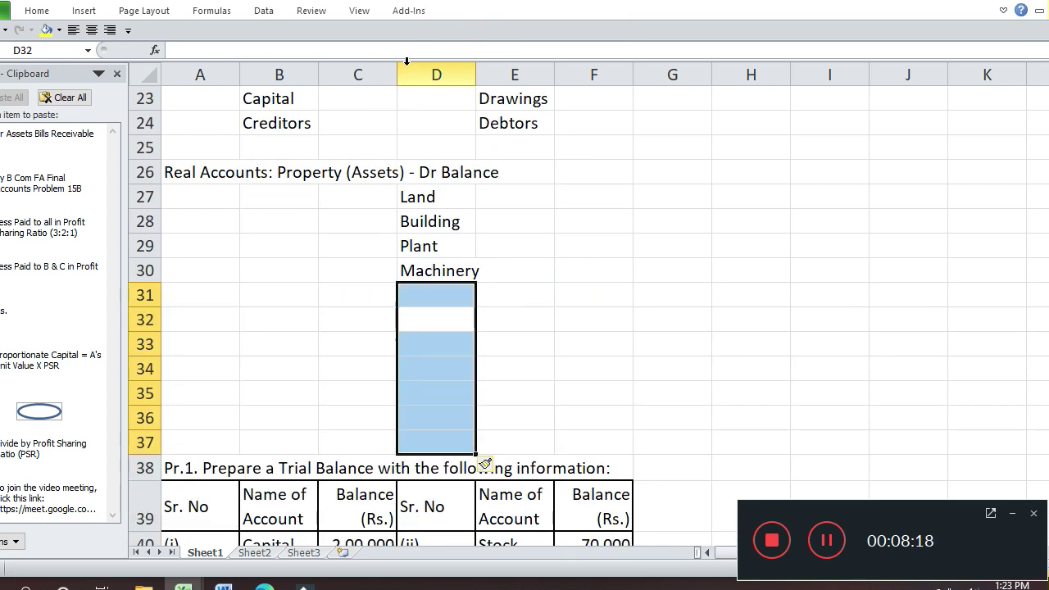
- Enter "Cash" in cell D31 as the last example under the Real Accounts heading
key("Up")
key("Down")
key("Up")
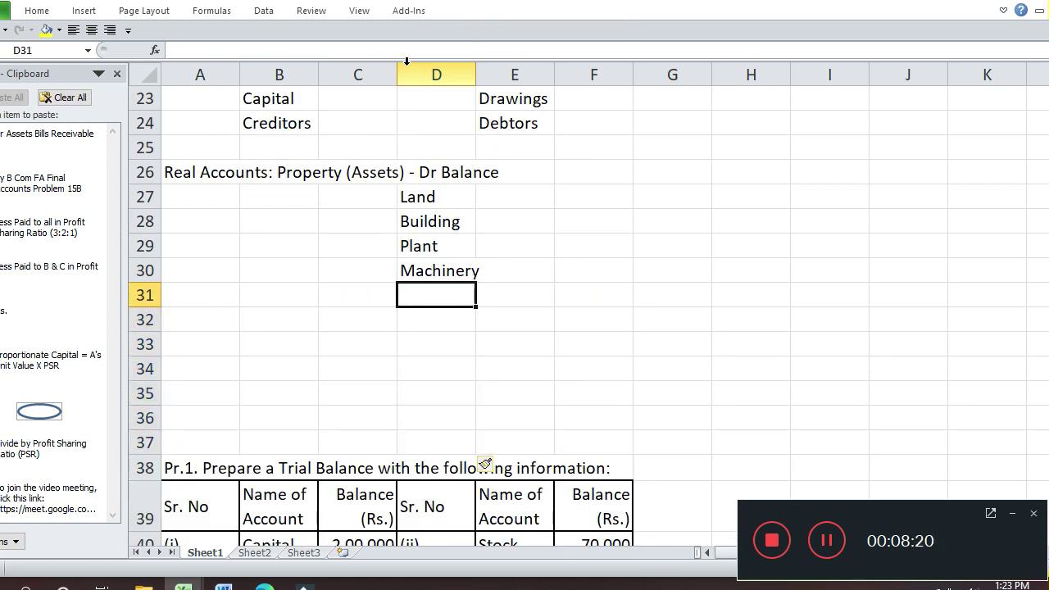
type("Cash")
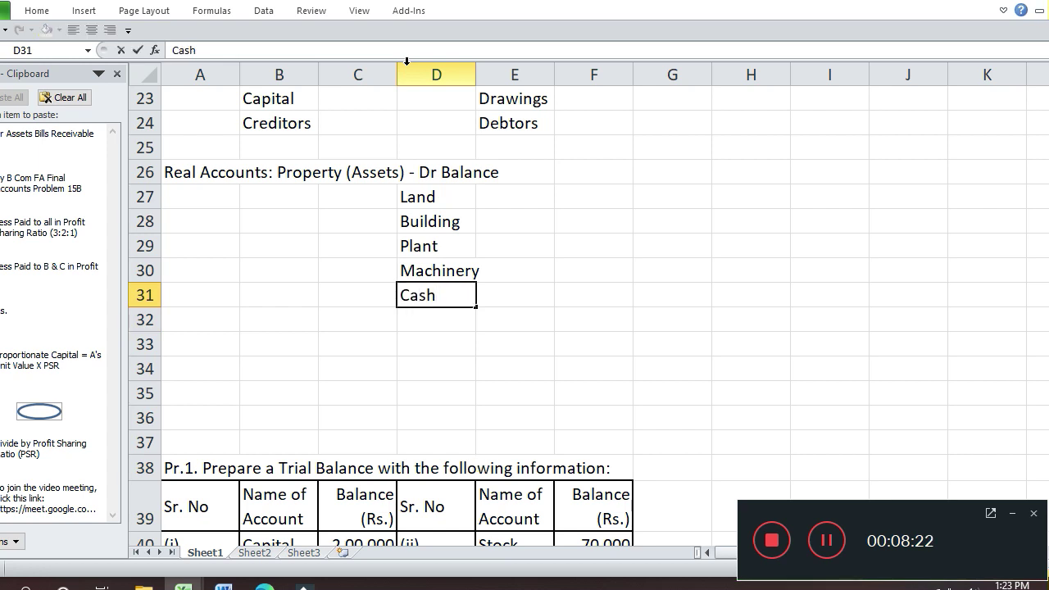
key("Return")
- Insert a further block of over twenty blank rows starting at row 38, above the "Pr.1" trial balance problem
key("Up")
key("Up")
key("Up")
key("Up")
key("Up")
key("Up")
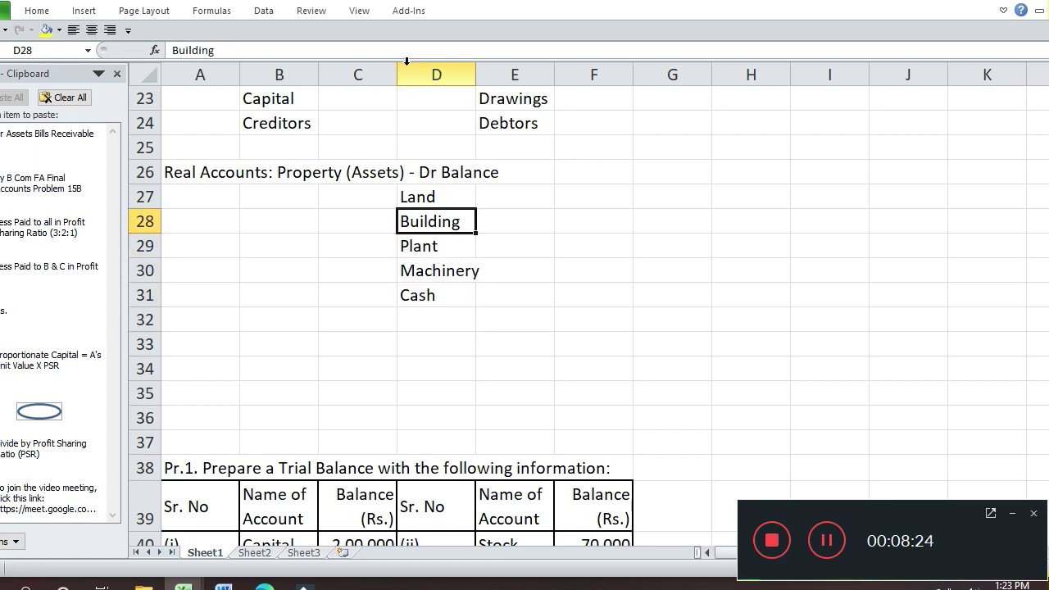
key("Left")
key("Left")
key("Left")
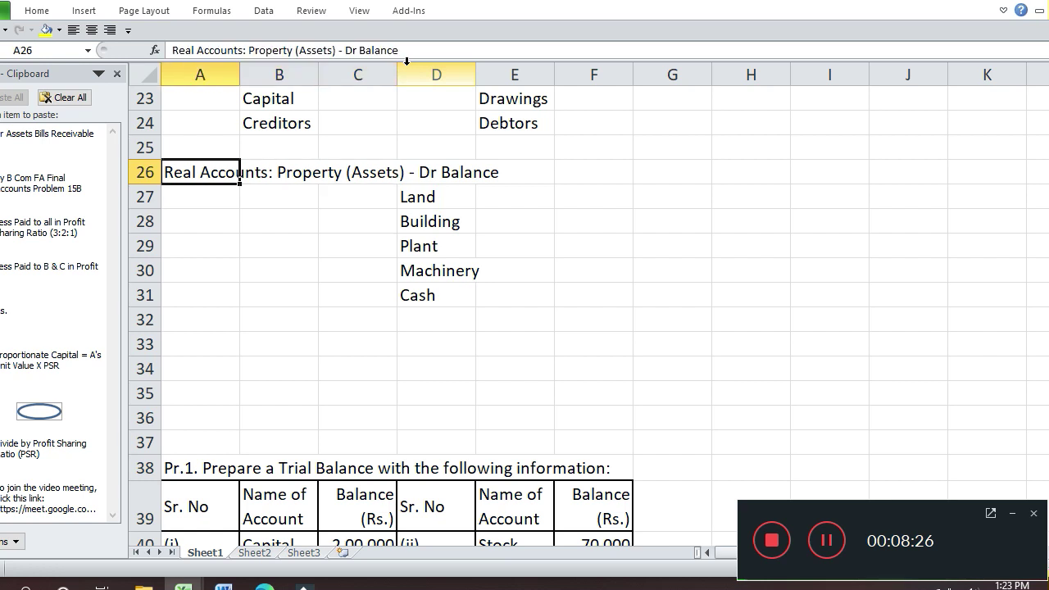
key("Down")
key("Down")
key("Down")
key("Down")
key("Down")
key("Down")
key("Down")
key("Down")
key("Down")
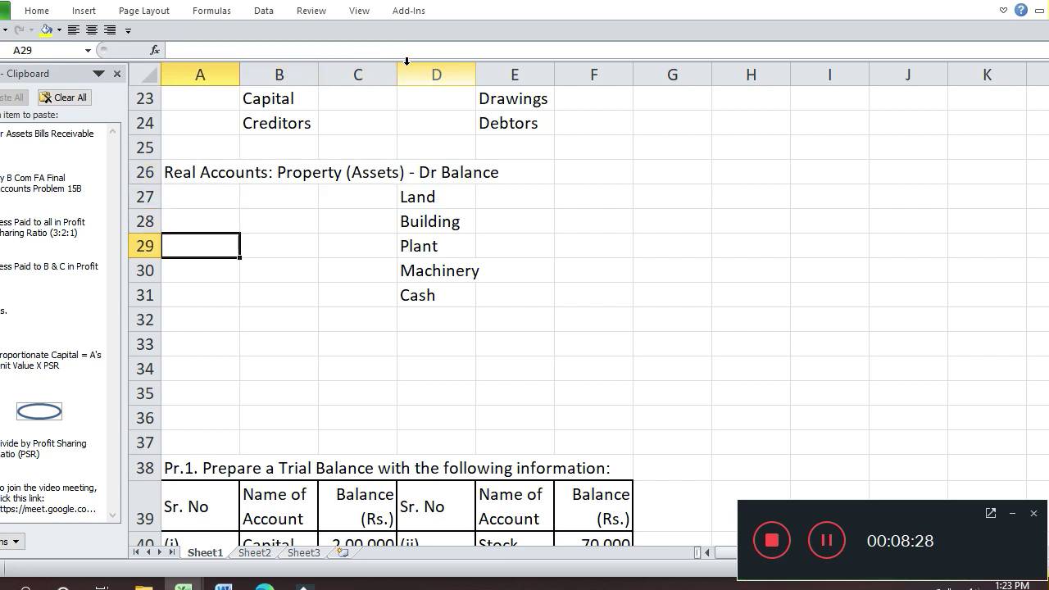
key("Down")
key("Down")
key("Down")
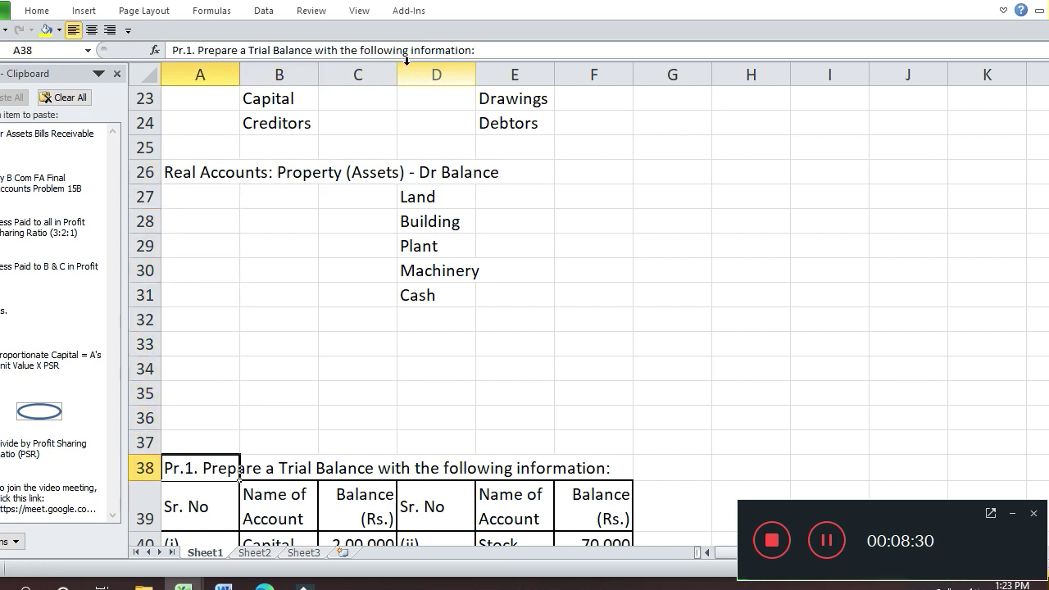
key("shift+Down")
key("shift+Down")
key("shift+Down")
key("shift+Down")
key("shift+Down")
key("shift+Down")
key("shift+Down")
key("shift+Down")
key("shift+Down")
key("shift+Down")
key("shift+Down")
key("shift+Down")
key("shift+Down")
key("shift+Down")
key("shift+Down")
key("shift+Down")
key("shift+Down")
key("shift+Down")
key("shift+Down")
key("shift+Down")
key("shift+Down")
key("shift+Down")
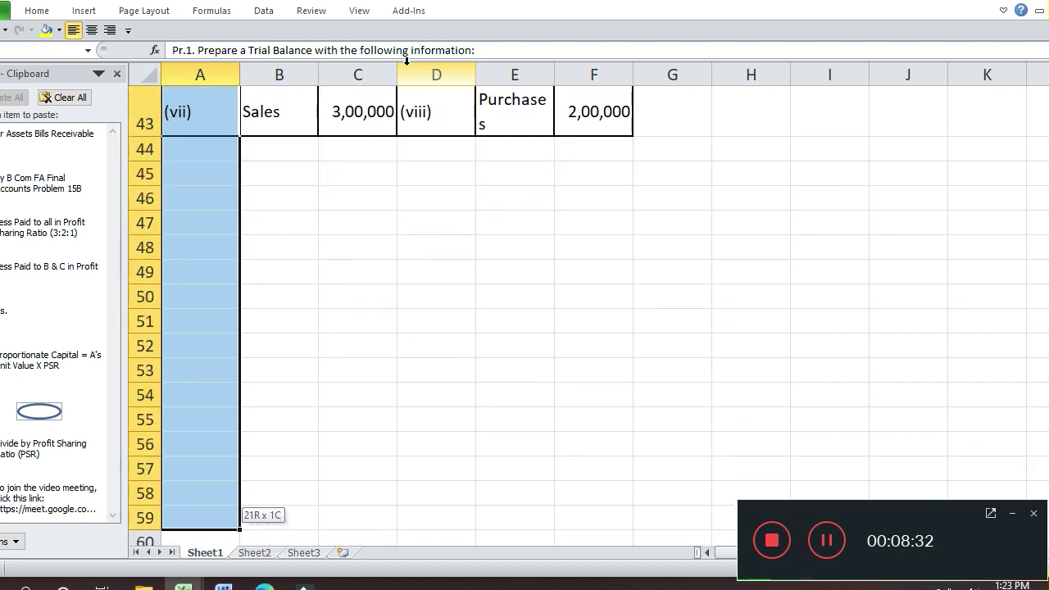
key("alt+e")
scroll(406, 60, "up", 5)
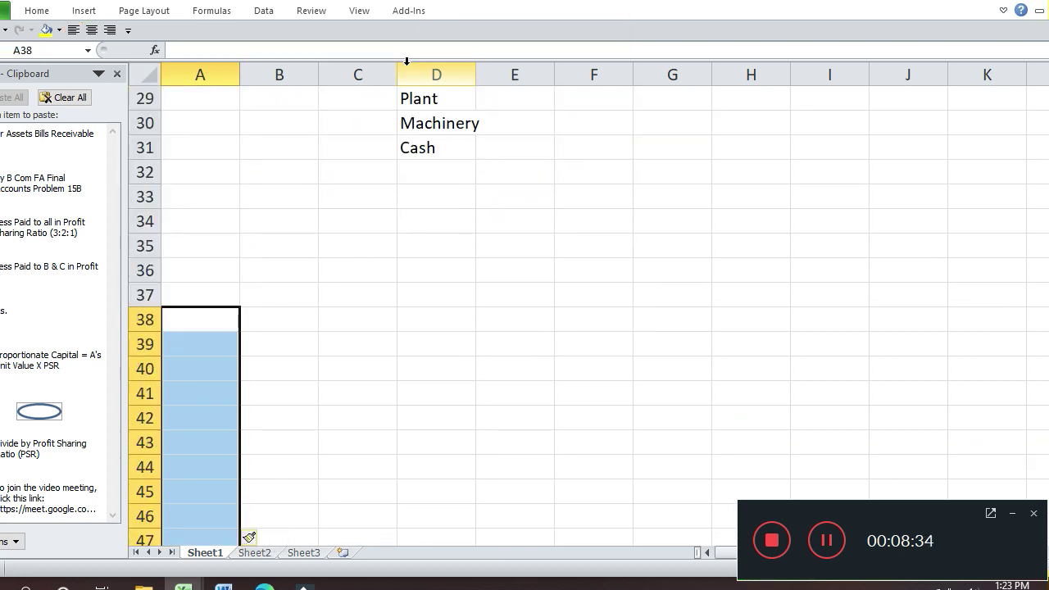
- Enter the heading "Nominal Account" in cell A33, leaving row 32 blank below the Real Accounts examples
key("Up")
key("Up")
key("Up")
key("Up")
key("Up")
key("Up")
key("Up")
key("Up")
key("Up")
key("Up")
key("Up")
key("Up")
key("Up")
key("Up")
key("Up")
key("Up")
key("Up")
key("Up")
key("Down")
key("Down")
key("Down")
key("Down")
key("Down")
key("Down")
key("Down")
key("Down")
key("Down")
key("Down")
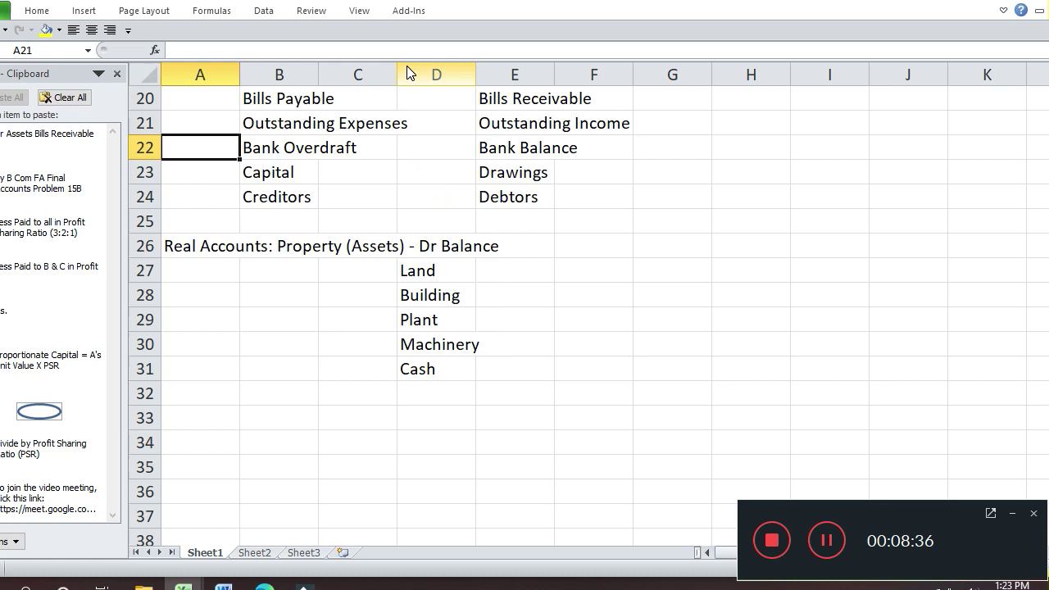
key("Down")
key("Down")
key("Down")
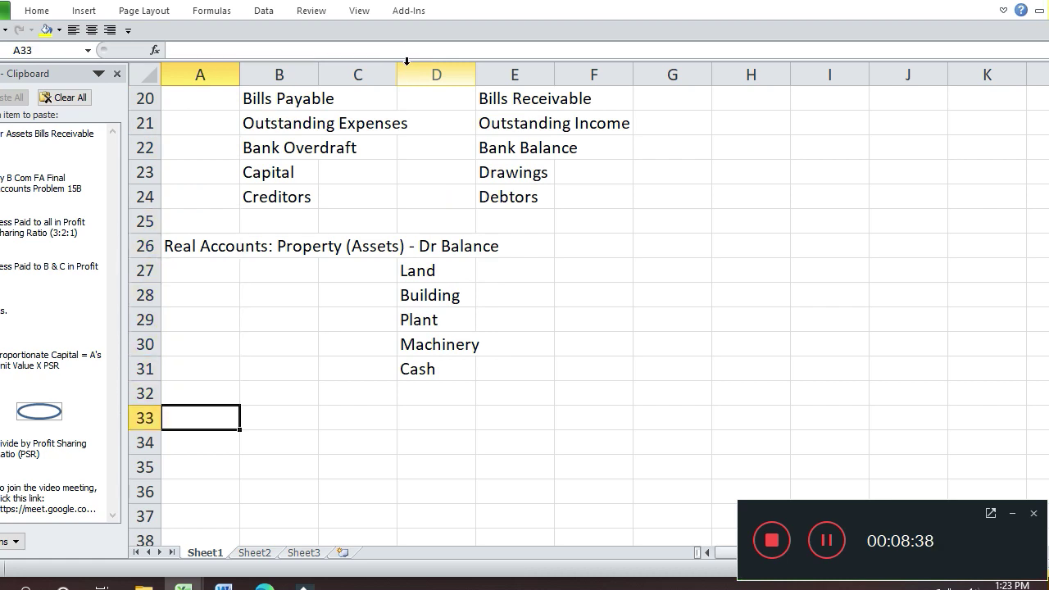
type("Nominal Account")
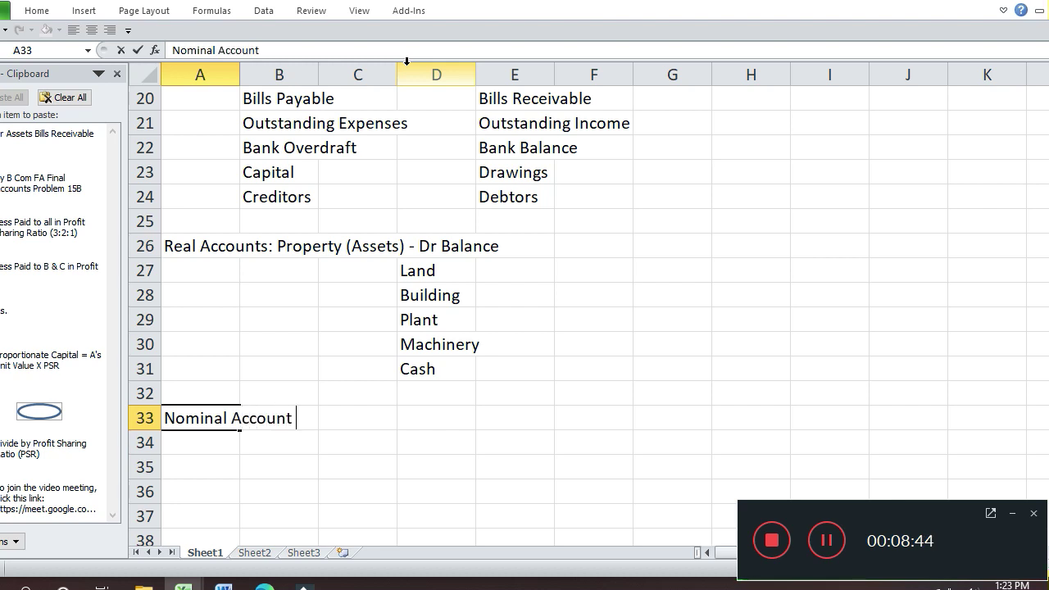
key("Return")
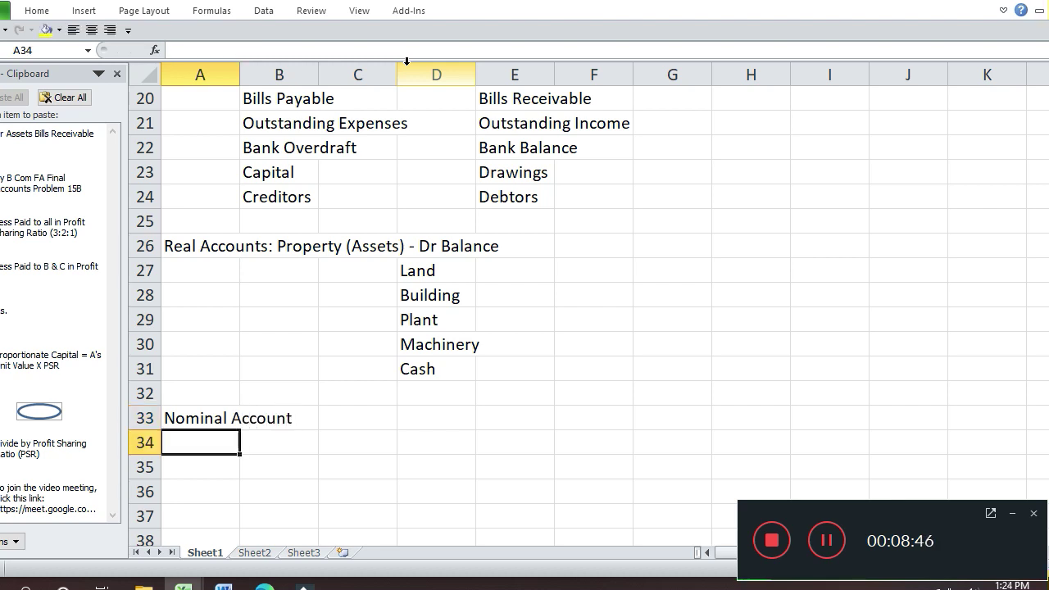
- Enter "1) Expenses and Lossses" in cell A34 and "2) Incomes and Gains" in cell A35 under the Nominal Account heading
type("1) Expenses and Lossses")
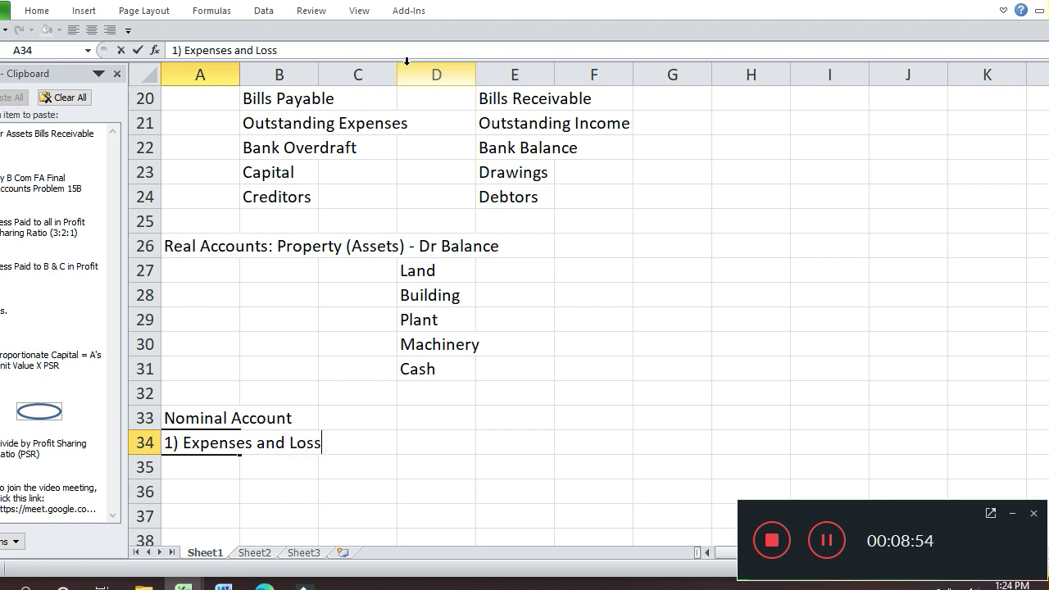
key("Return")
type("2) Income s")
key("BackSpace")
key("BackSpace")
key("BackSpace")
type("s")
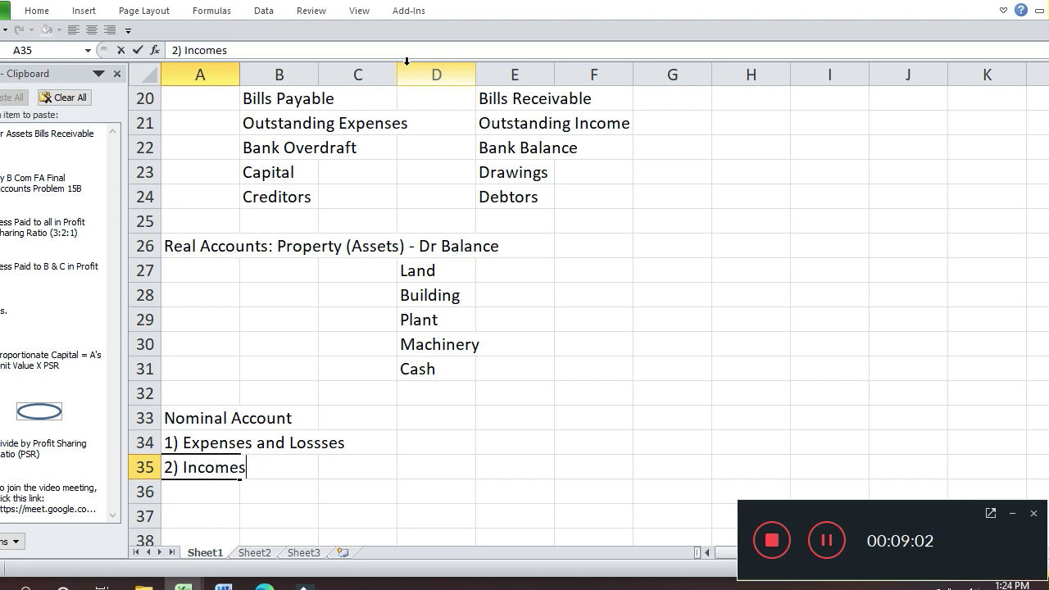
type(" and Gains")
key("Return")
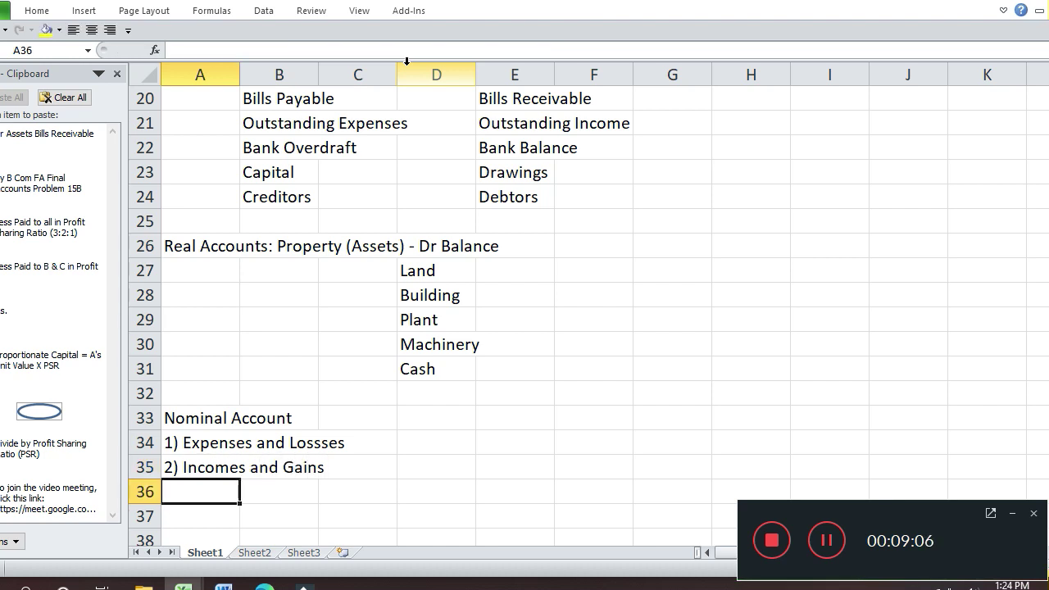
- Enter "Dr" in cell D34 beside the expenses line and "Cr" in cell D35 beside the incomes line
key("Up")
key("Up")
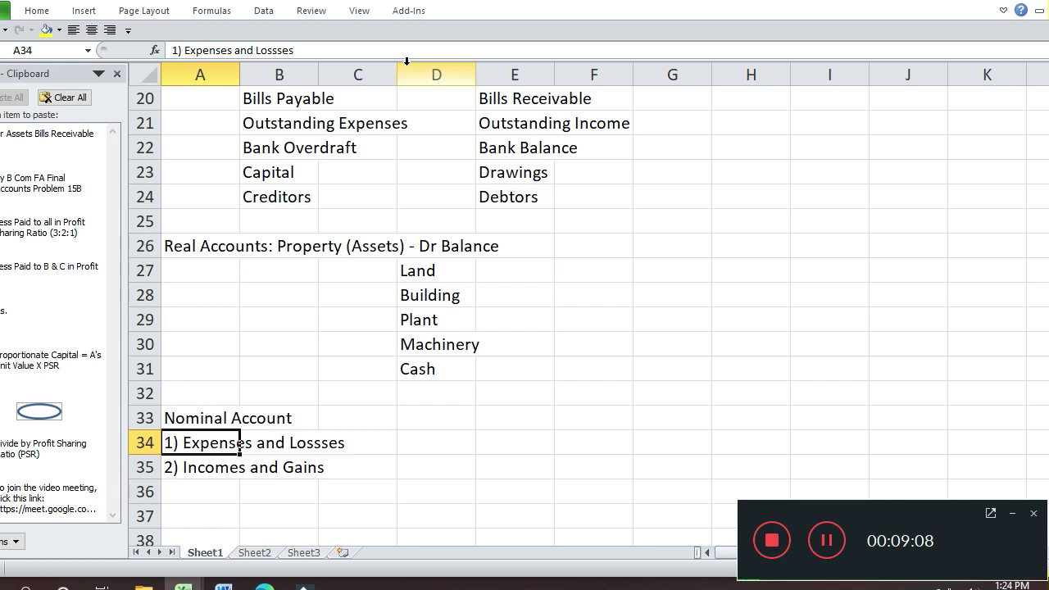
key("Right")
key("Right")
key("Right")
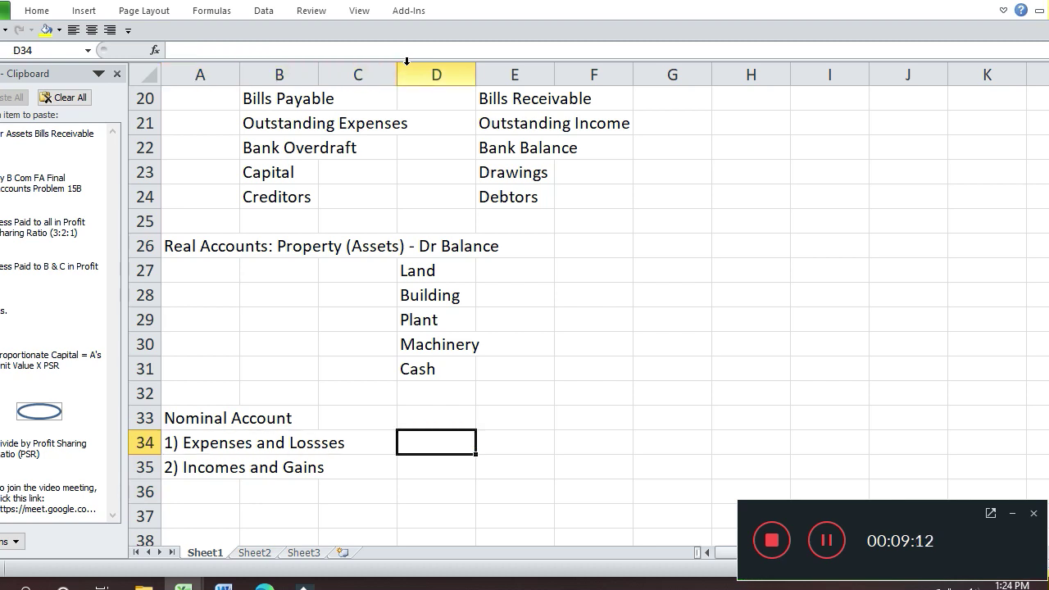
type("Dr")
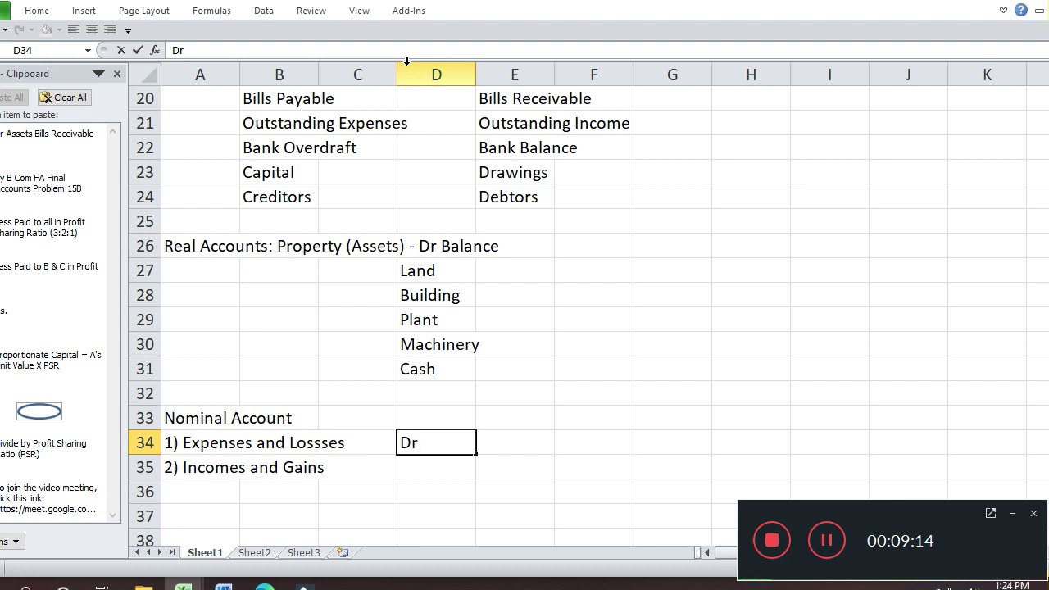
key("Return")
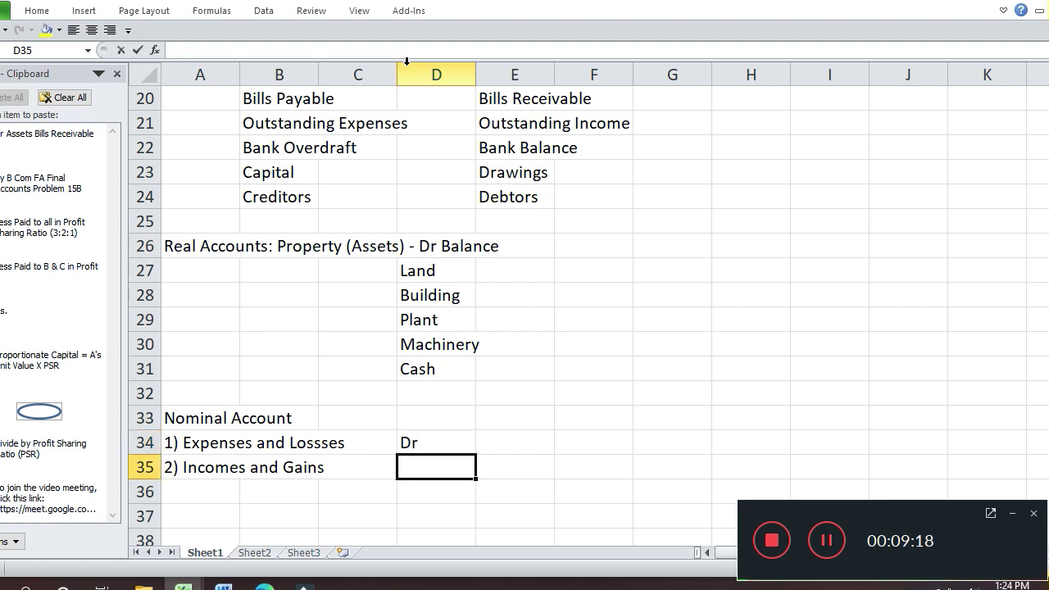
type("Cr")
key("Return")
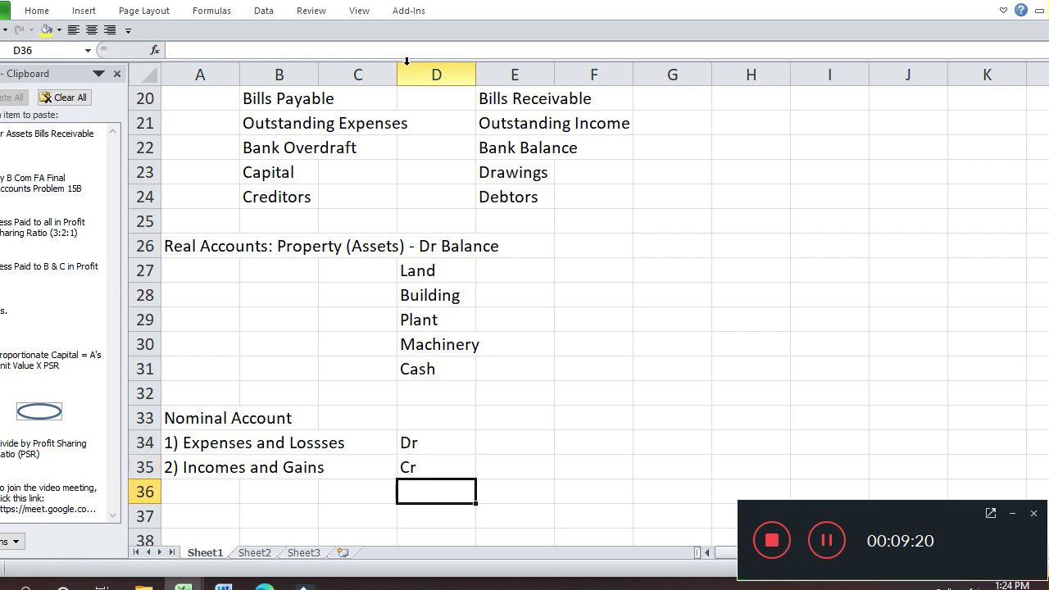
- Enter "Purchases" in cell E34 as the first example of an expense with a debit balance
left_click(407, 61)
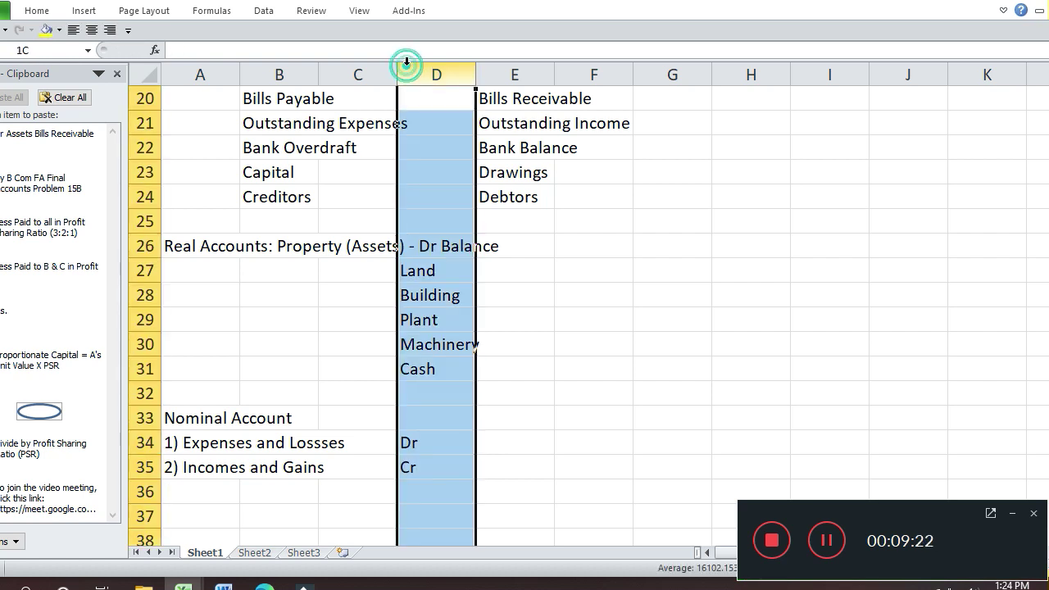
key("Down")
key("Down")
key("Down")
key("Down")
key("Down")
key("Down")
key("Down")
key("Down")
key("Down")
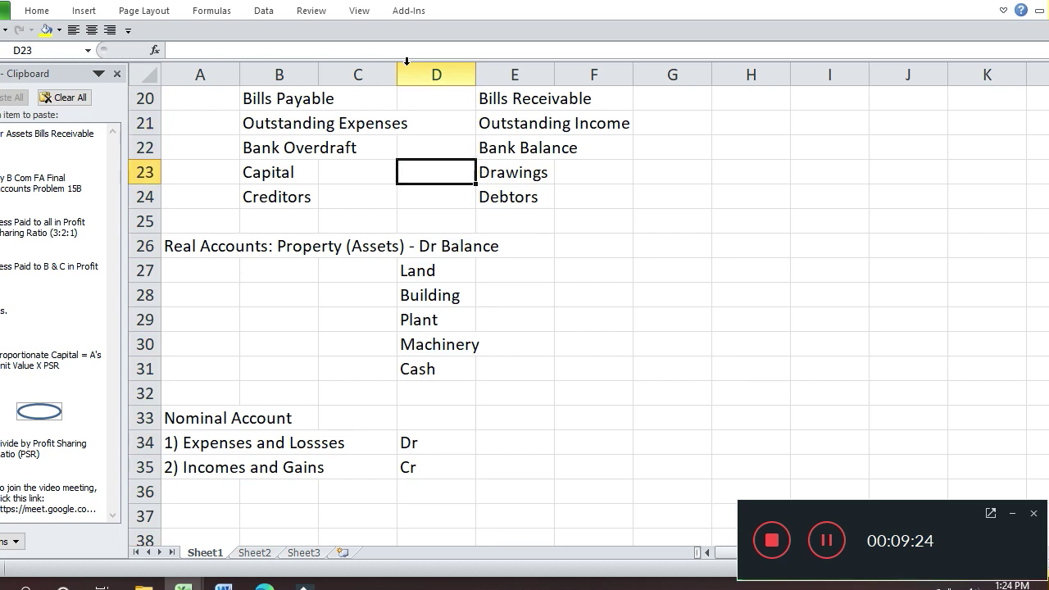
key("Down")
key("Down")
key("Down")
key("Down")
key("Down")
key("Down")
key("Right")
key("Up")
type("P")
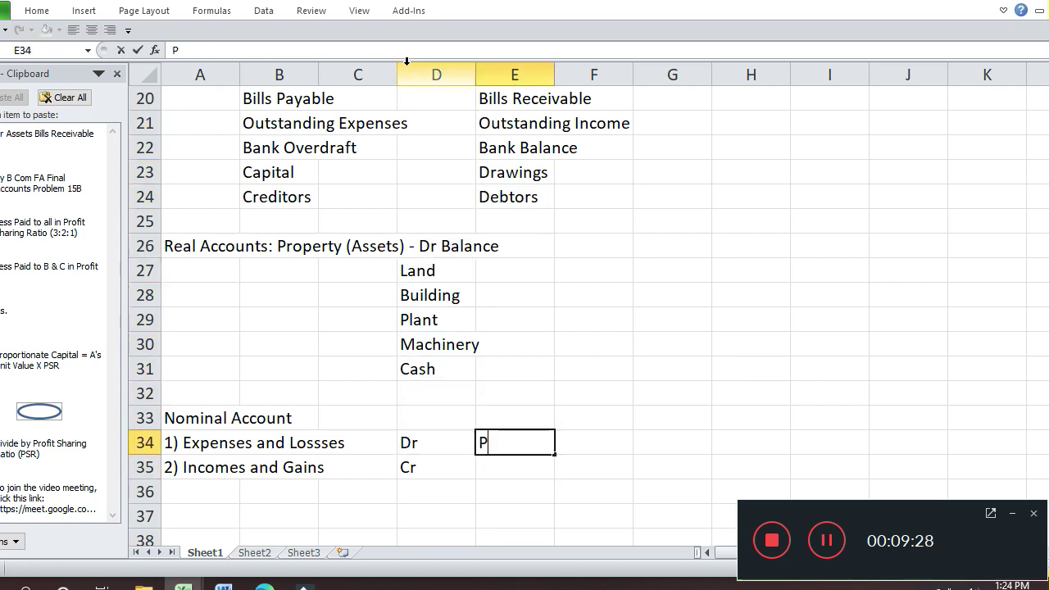
type("urchases")
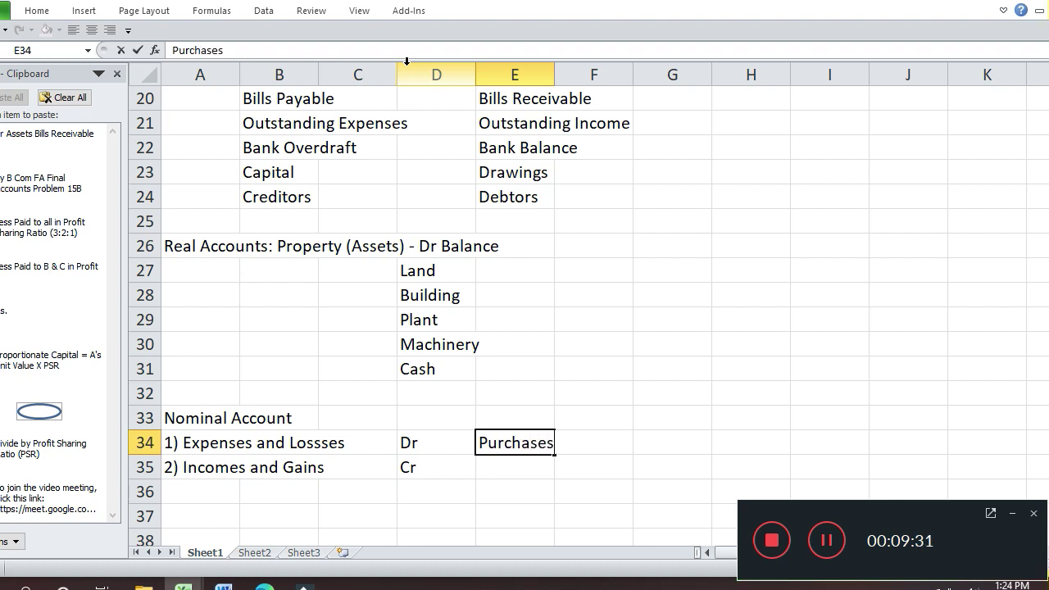
key("Return")
- Enter "Wages" in cell F34 and "Carriage" in cell G34 as further expense examples
key("Up")
key("Right")
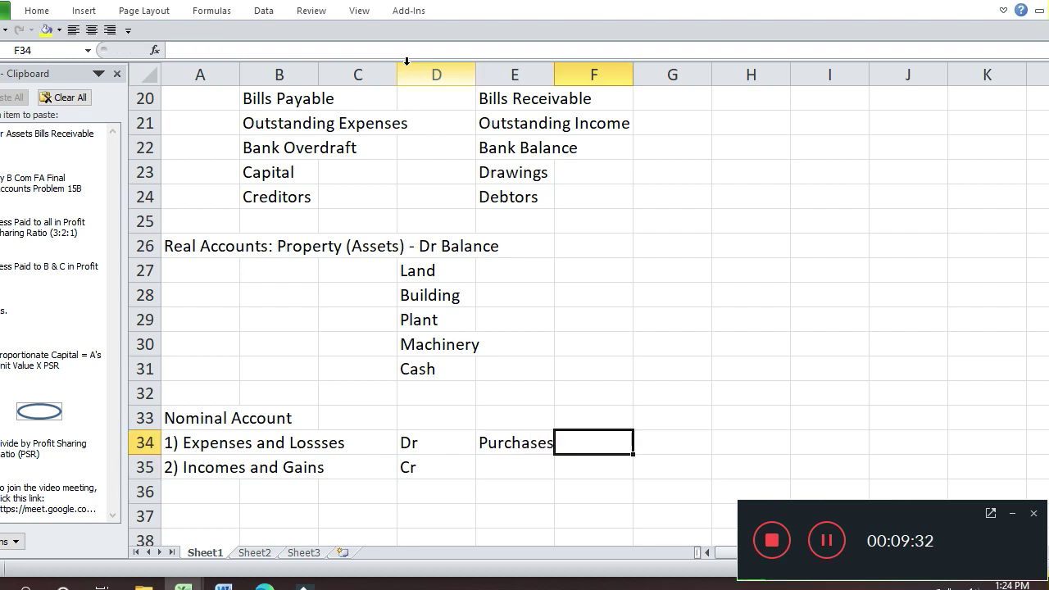
type("Wages")
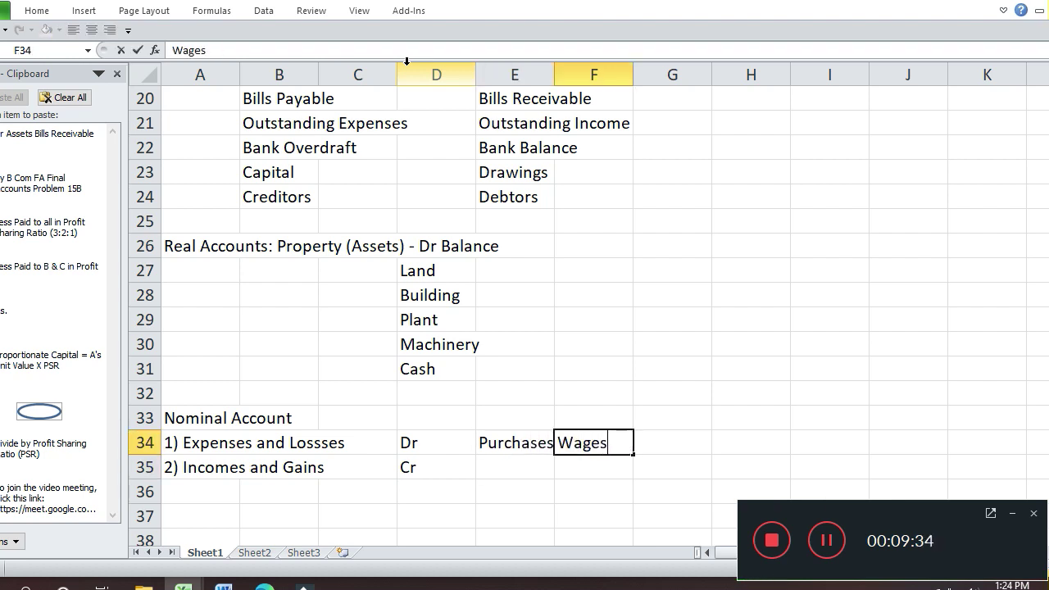
key("Return")
key("Up")
key("Right")
type("Ca")
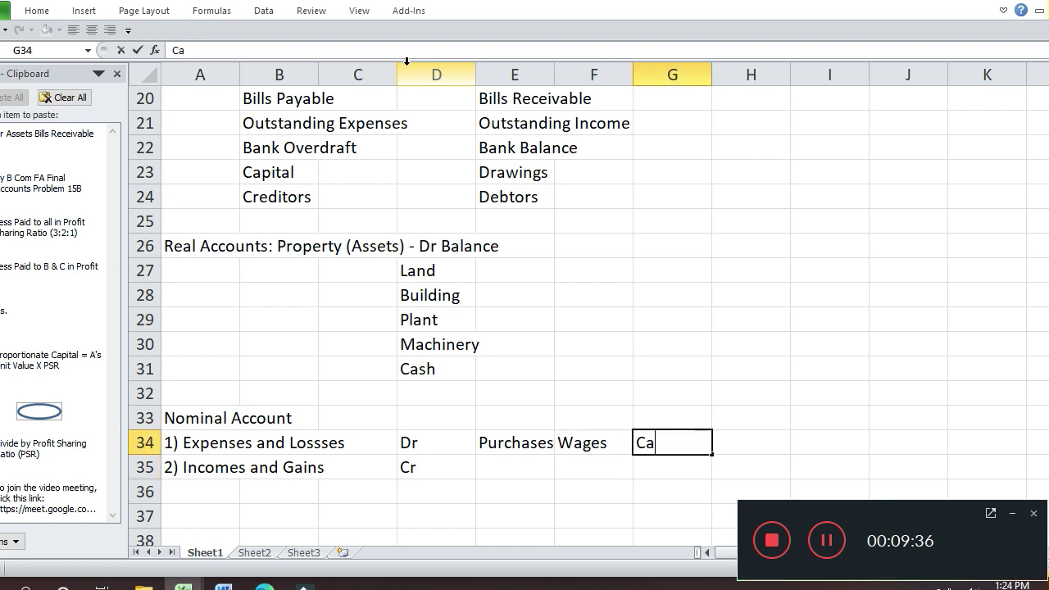
type("rriage")
key("Return")
- Enter "Salaries" in cell H34 and "Rent" in cell I34 as further expense examples
key("Up")
key("Right")
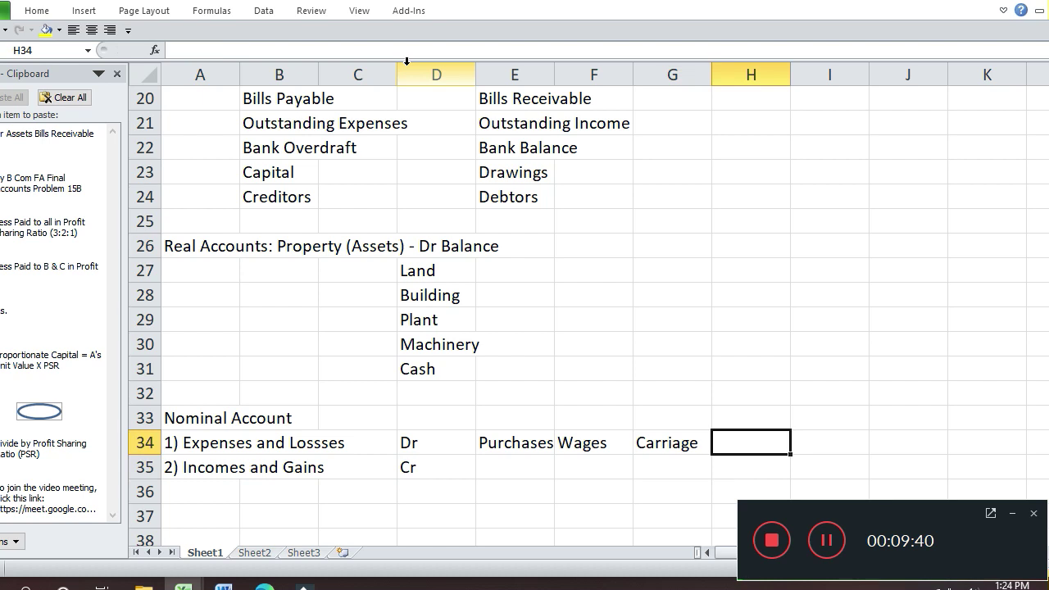
type("Sal")
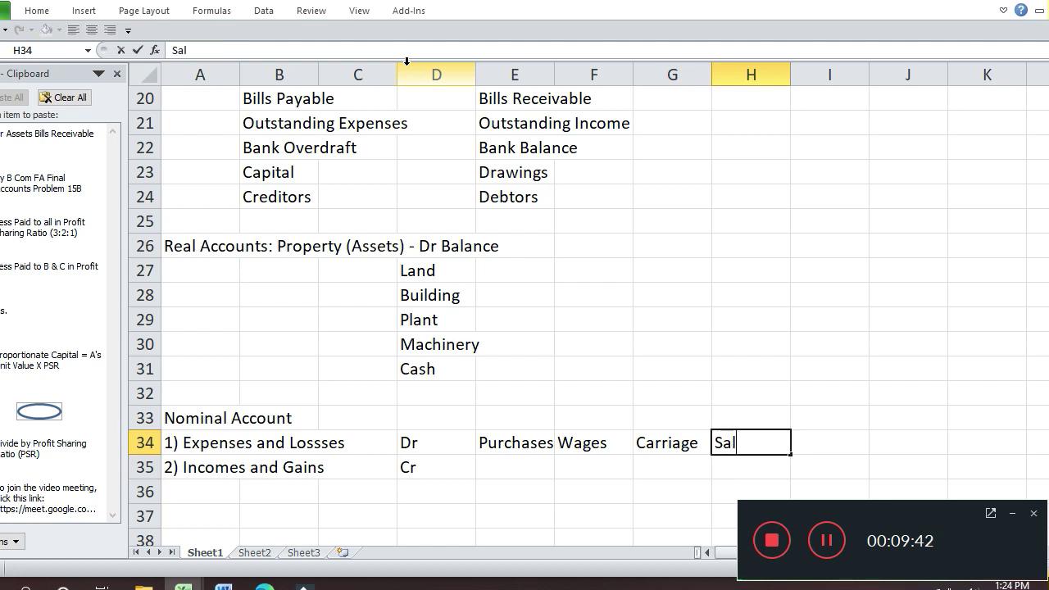
type("aries")
key("Return")
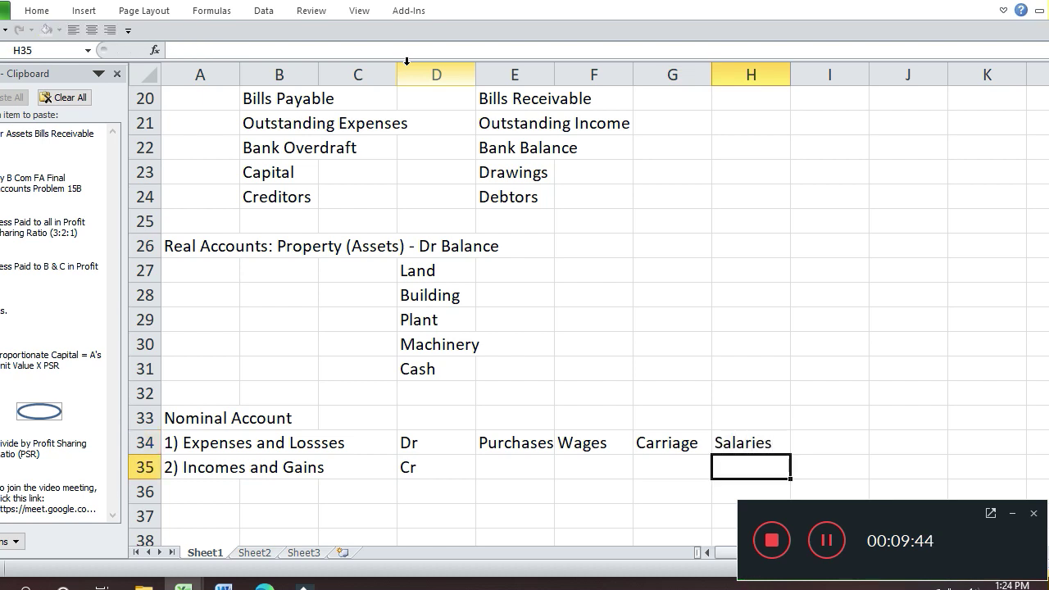
key("Up")
key("Right")
type("Rent")
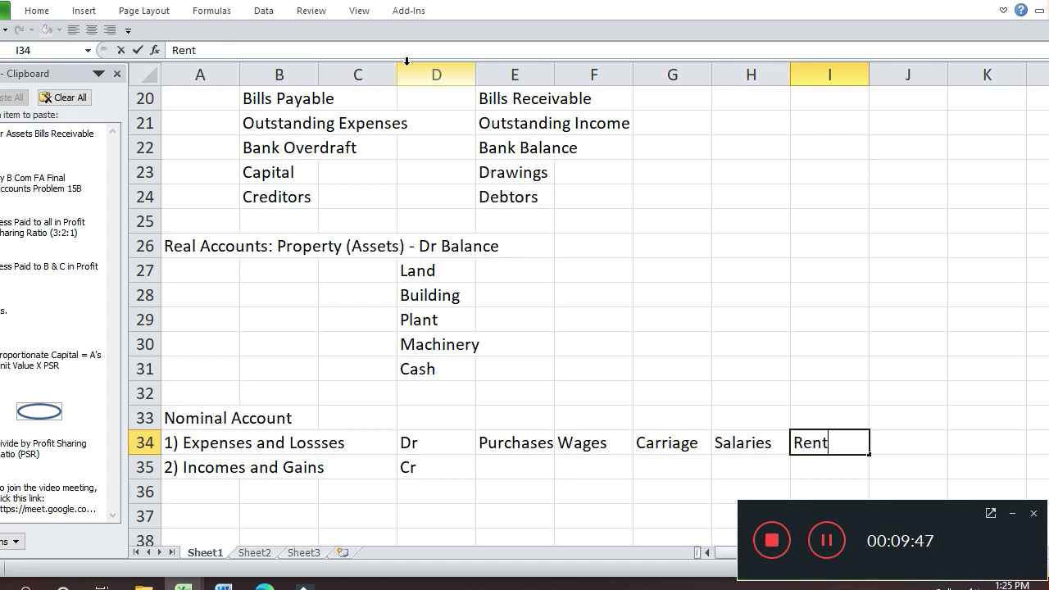
key("Return")
- Enter "Interest" in cell J34 as another example of an expense
key("Up")
key("Right")
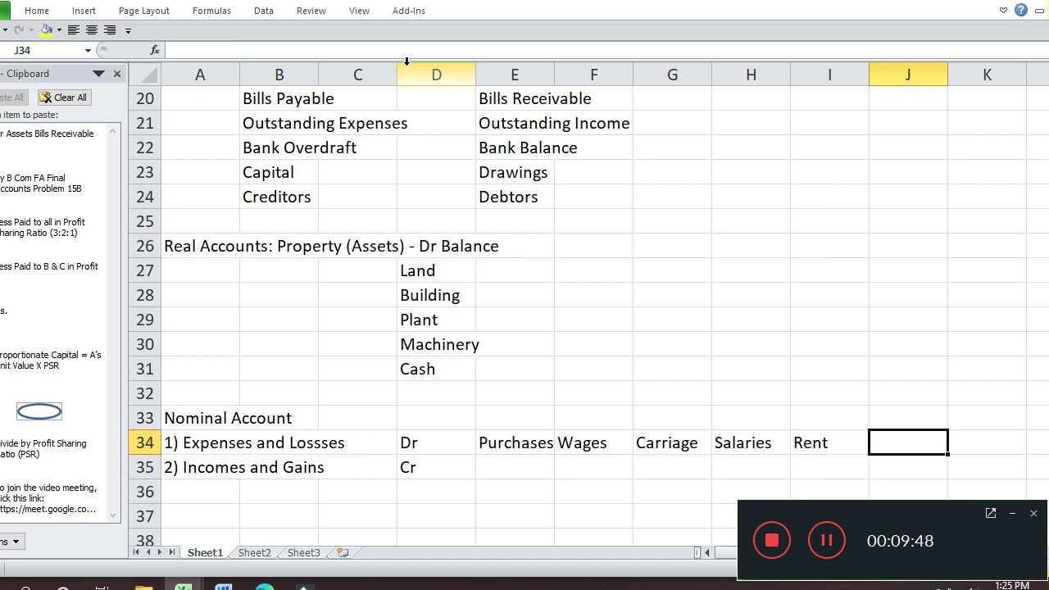
type("Interest")
key("Return")
- Enter "Sales" in cell E35 as the first example of an income with a credit balance
key("Left")
key("Left")
key("Left")
key("Left")
key("Left")
type("Sales")
key("Return")
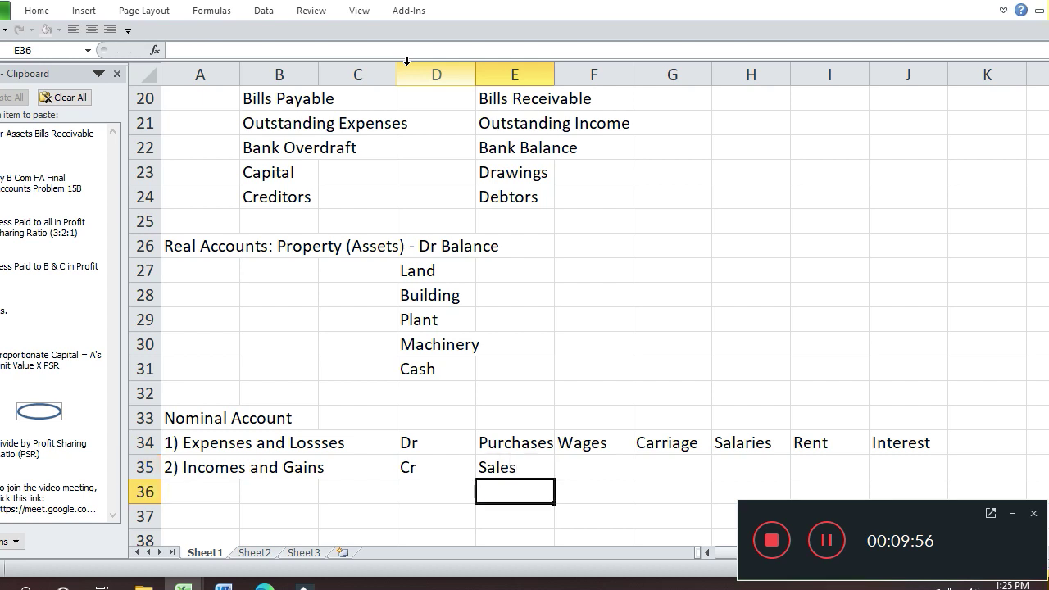
- Enter "Rent Received" in cell F35 as a second income example
key("Up")
key("Right")
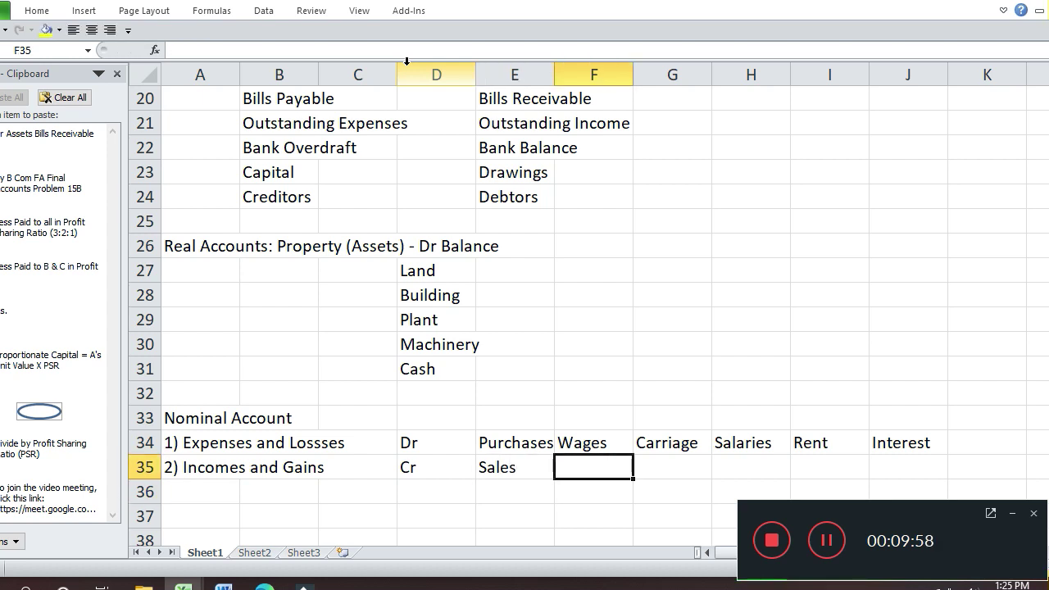
type("Rent ")
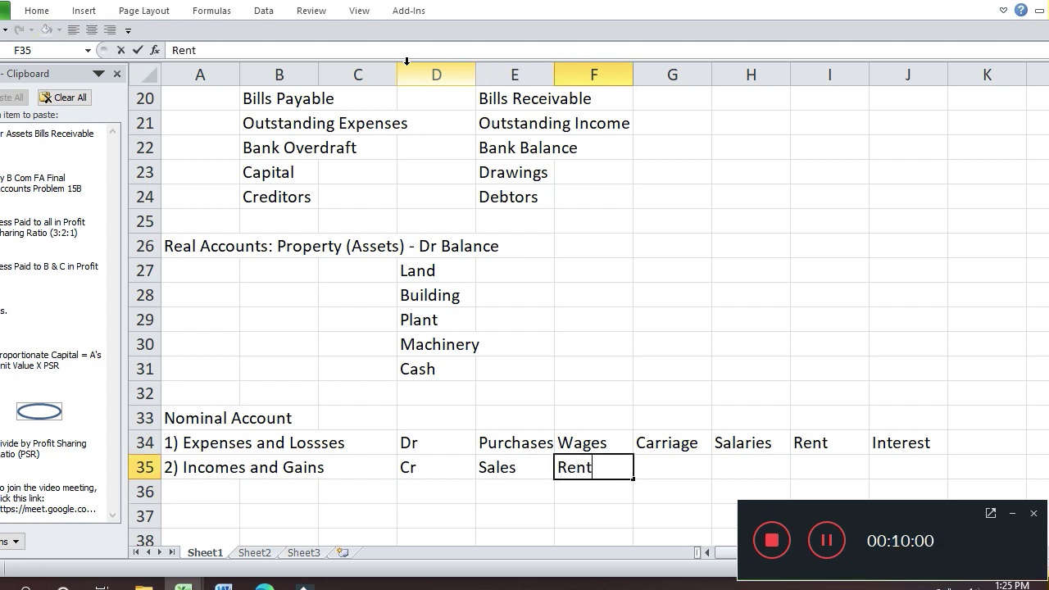
type("Rece")
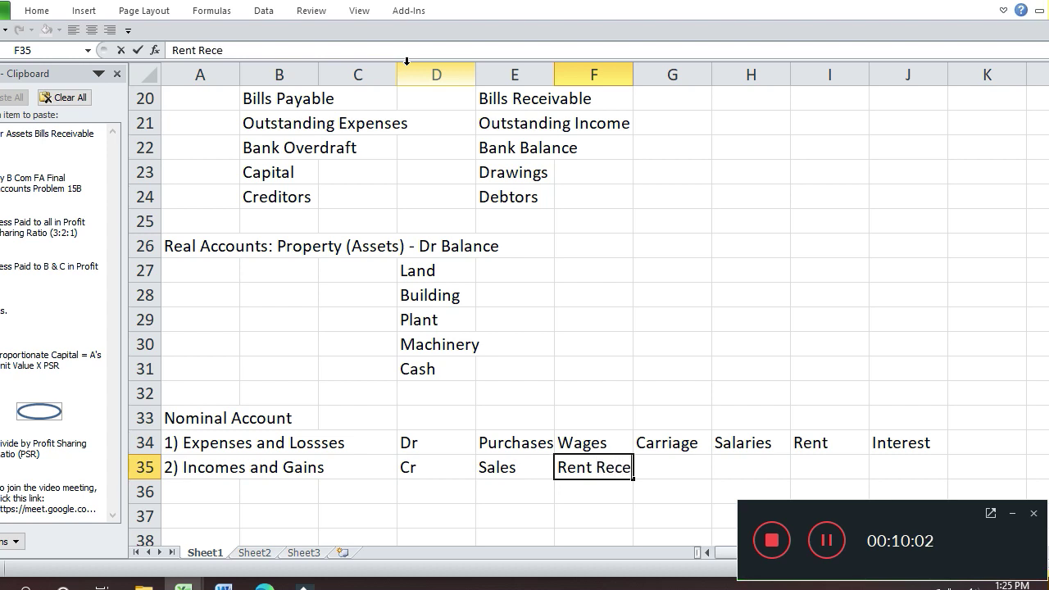
type("ived")
key("Return")
- Enter "Interest Received" in cell H35, leaving room for the long text of the preceding example
key("Up")
key("Right")
key("Right")
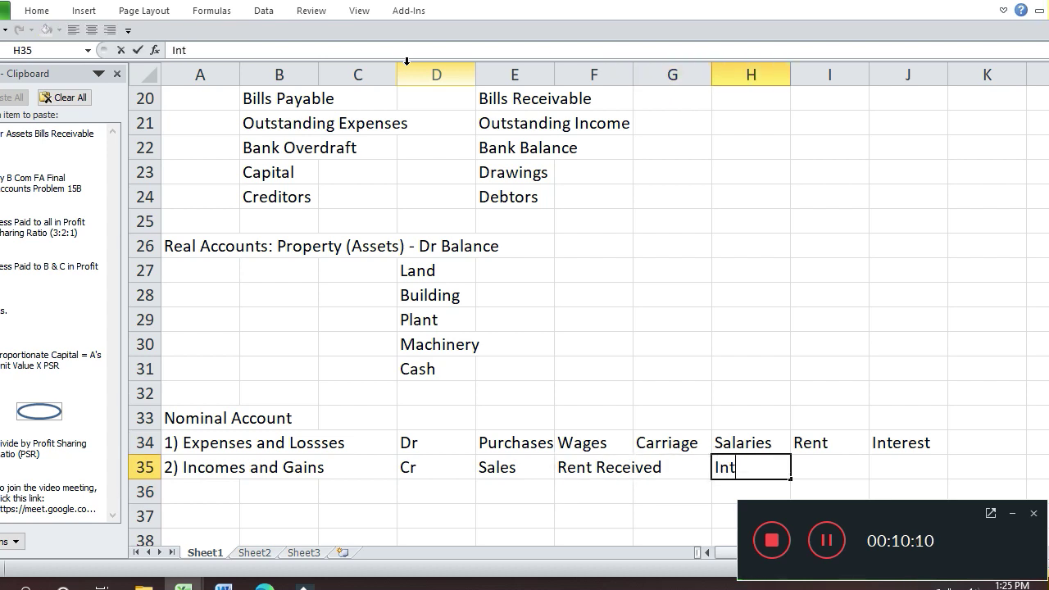
type("erest Received")
key("Return")
- Review the creditor and debtor classification of personal accounts with its liability and asset examples above the Real Accounts section
key("Up")
key("Right")
key("Right")
key("Down")
key("Left")
key("Left")
key("Left")
key("Left")
key("Home")
key("Up")
key("Up")
key("Up")
key("Up")
key("Up")
key("Up")
key("Up")
key("Up")
key("Up")
key("Up")
key("Up")
key("Up")
key("Up")
key("Up")
key("Up")
key("Up")
key("Up")
key("Up")
key("Up")
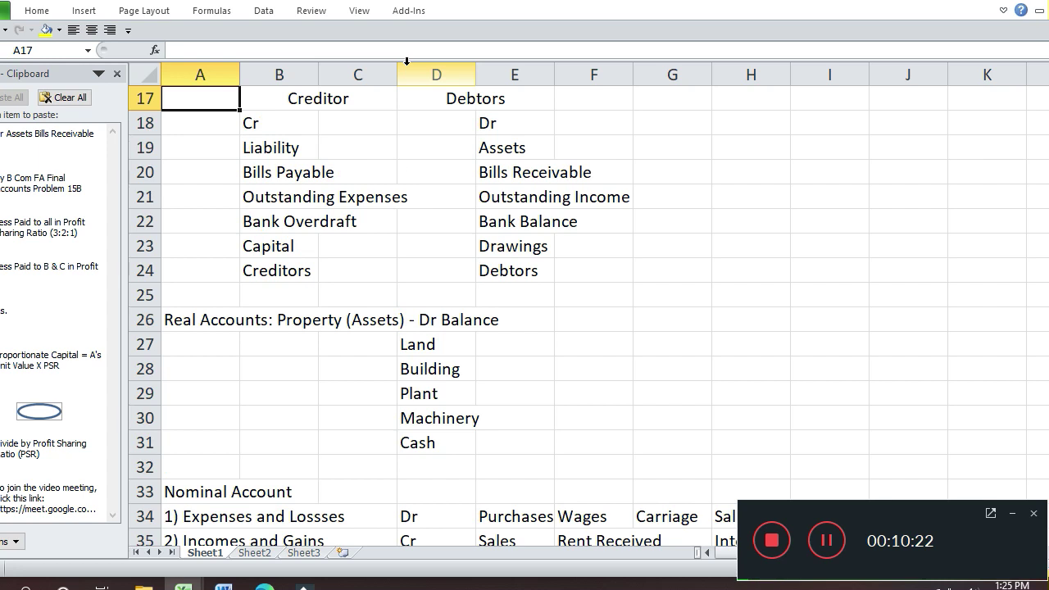
key("Up")
key("Up")
key("Up")
key("Down")
key("Down")
key("Down")
key("Down")
key("Right")
key("Right")
key("Right")
key("Right")
key("Left")
key("Left")
key("Left")
key("Left")
key("Right")
key("Right")
key("Down")
key("Right")
key("Right")
key("Down")
key("Down")
key("Down")
key("Down")
key("Down")
key("Down")
key("Down")
key("Left")
key("Left")
key("Left")
key("Left")
key("Right")
key("Right")
key("Right")
key("Right")
key("Left")
- Review the Real Accounts heading and its list of asset examples down to the Nominal Account section
key("Down")
key("Down")
key("Down")
key("Down")
key("Down")
key("Down")
key("Down")
key("Down")
key("Down")
key("Down")
key("Down")
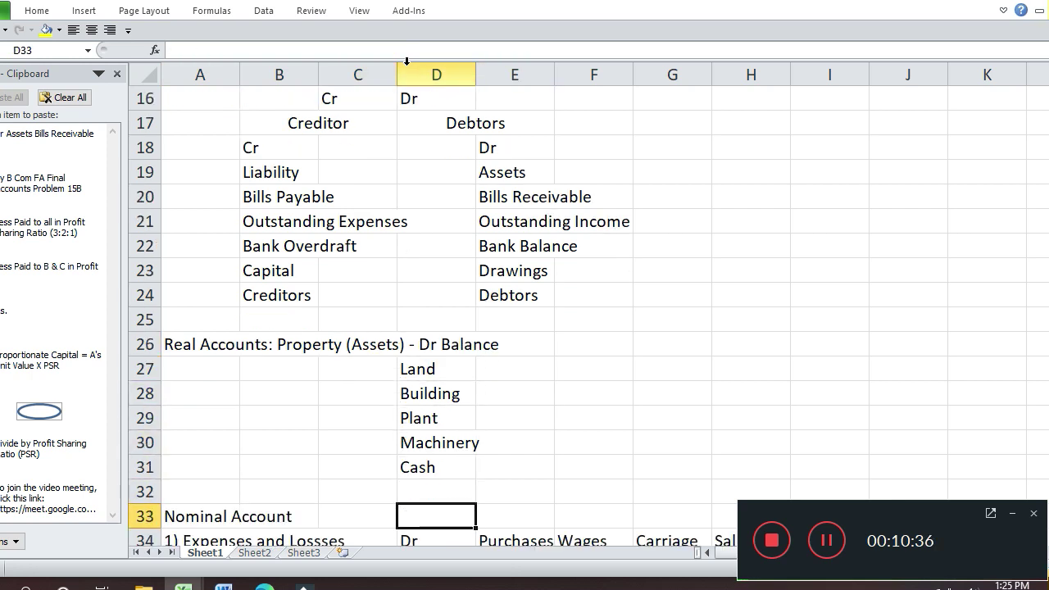
key("Up")
key("Up")
key("Up")
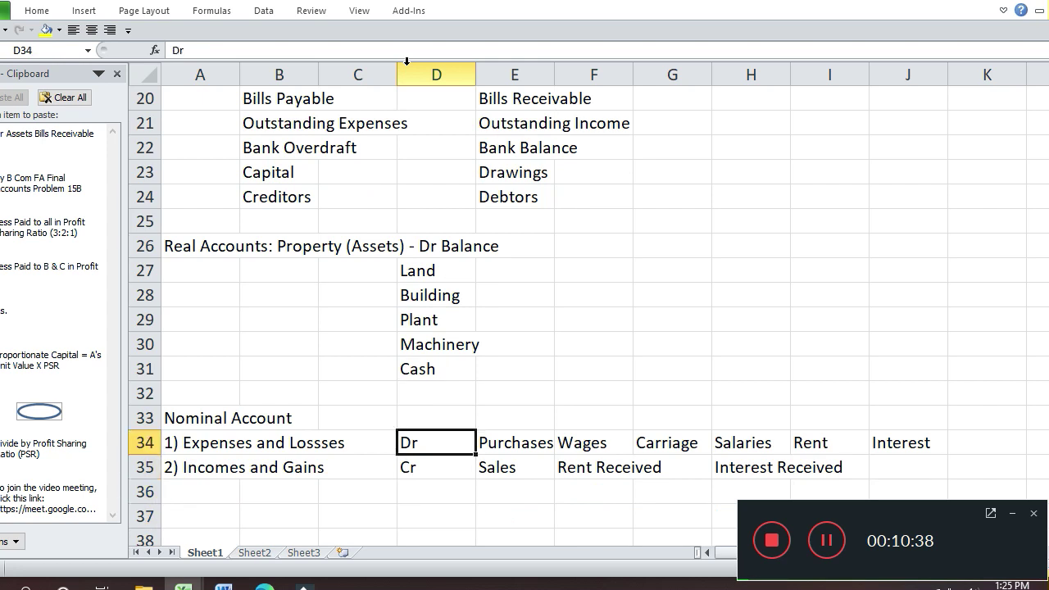
- Go through the expense examples with a debit balance in row 34, from Purchases to Interest
key("Right")
key("Right")
key("Right")
key("Right")
key("Right")
key("Left")
key("Left")
key("Left")
key("Left")
key("Right")
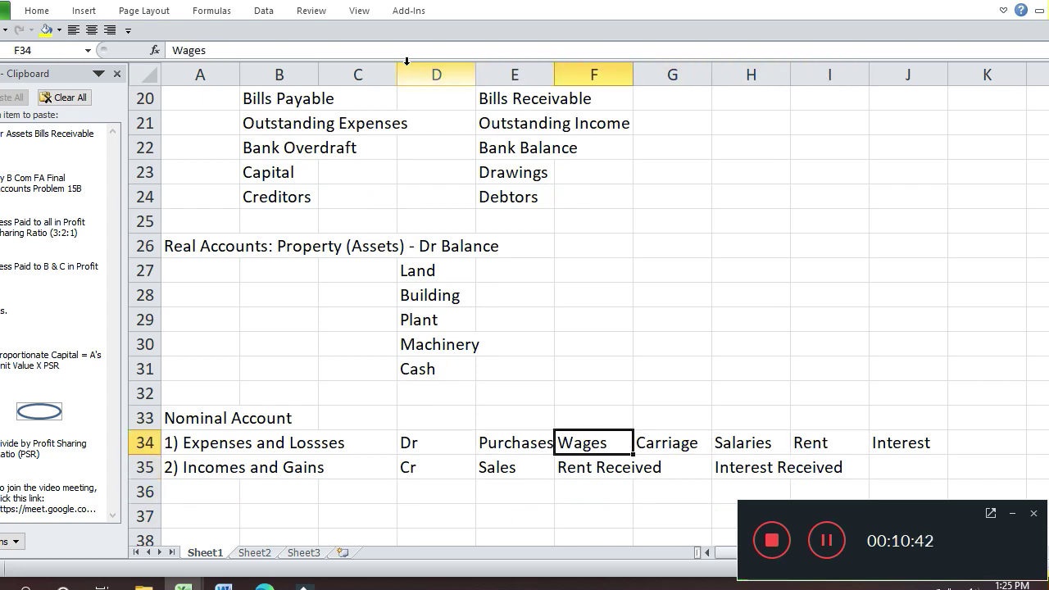
key("Right")
key("Right")
key("Right")
key("Right")
key("Down")
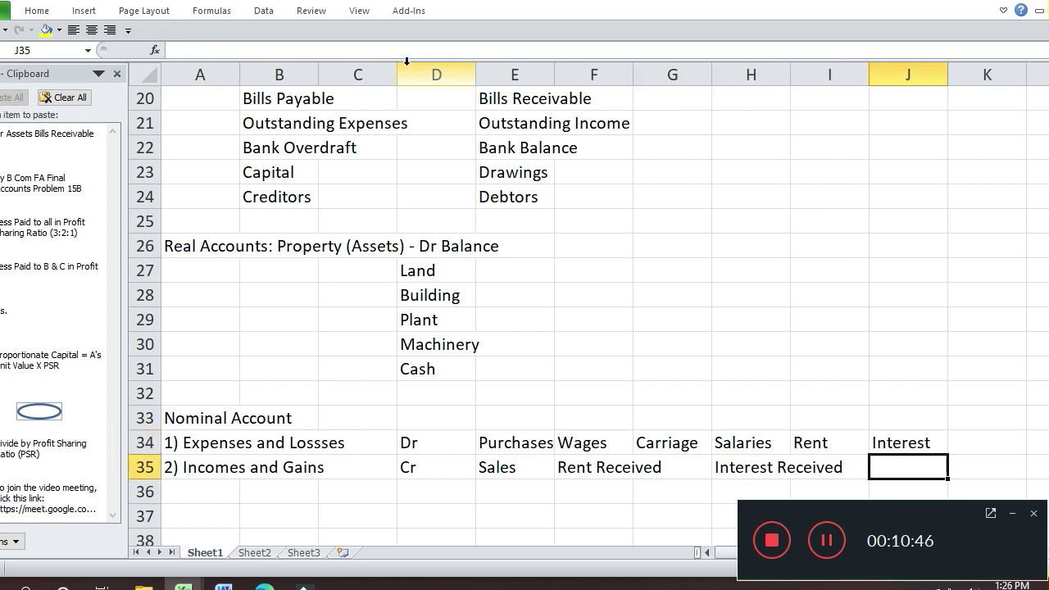
- Go through the income examples with a credit balance in row 35, from Sales to Interest Received
key("Left")
key("Left")
key("Left")
key("Left")
key("Left")
key("Left")
key("Left")
key("Left")
key("Left")
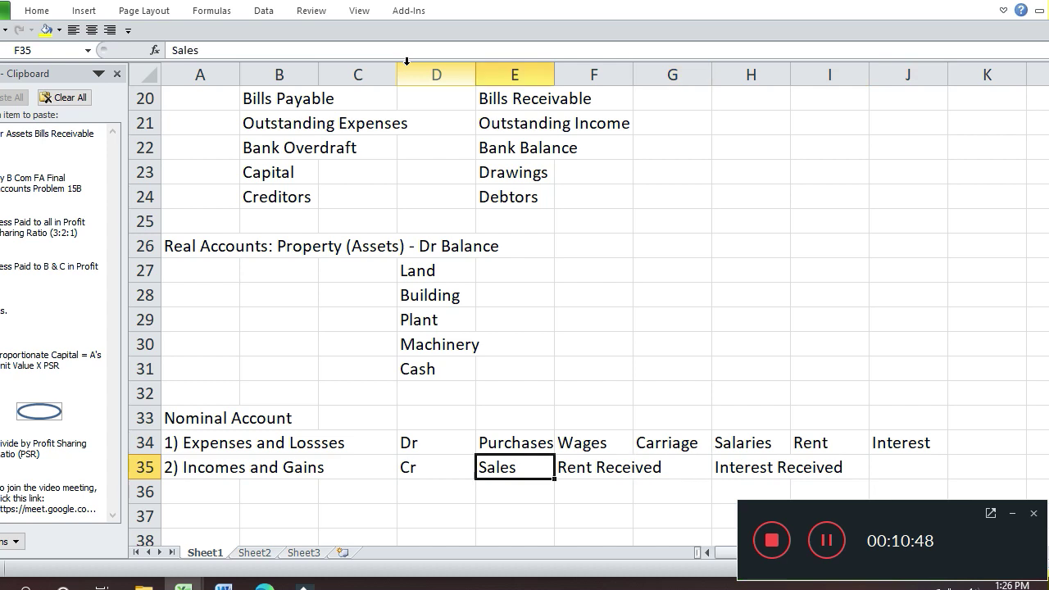
key("Right")
key("Right")
key("Right")
key("Right")
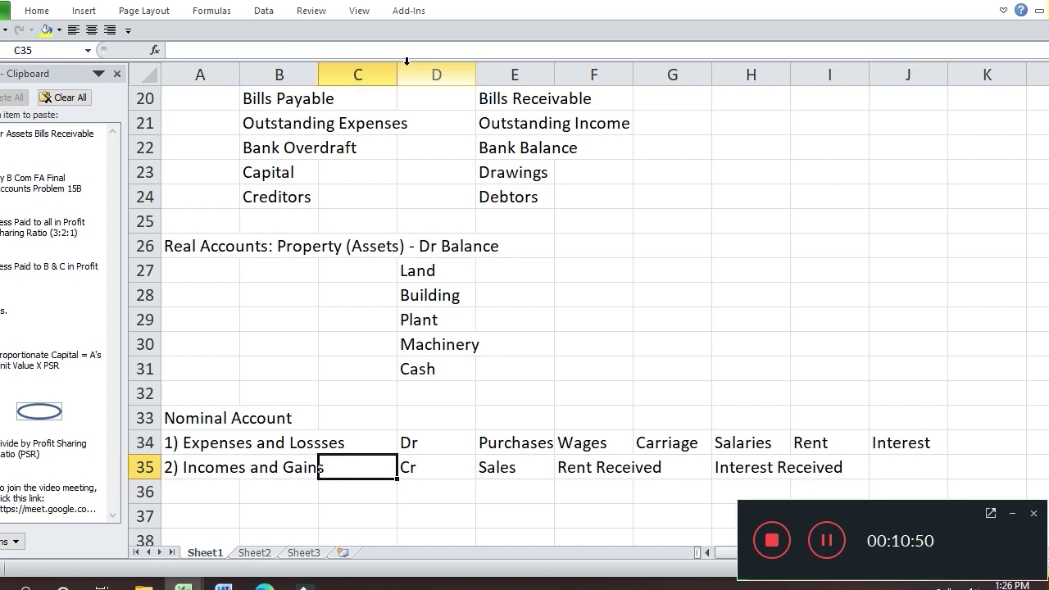
key("Right")
key("Right")
key("Right")
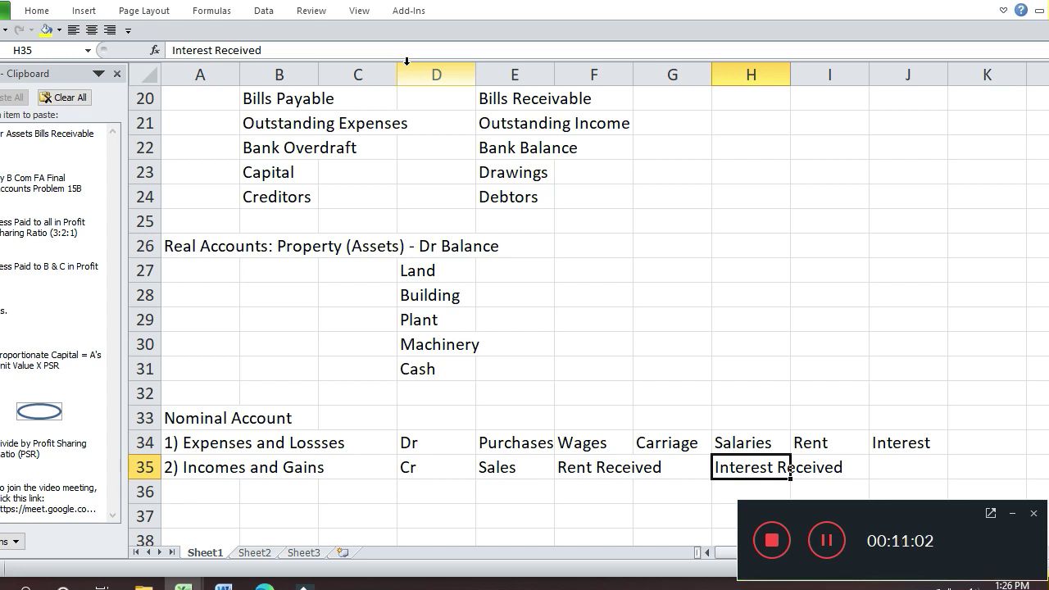
- Delete the empty rows 36 to 59 between the Nominal Account notes and the Pr.1 trial balance problem
key("Down")
key("Left")
key("Left")
key("Left")
key("Left")
key("Left")
key("Left")
key("Left")
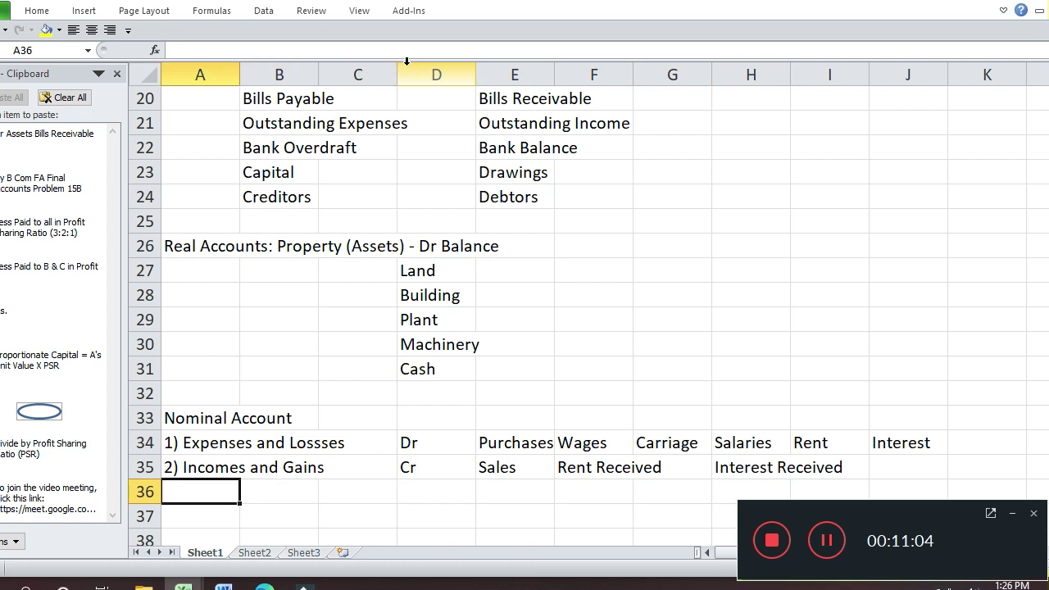
key("shift+Down")
key("shift+Down")
key("shift+Down")
key("shift+Down")
key("shift+Down")
key("shift+Down")
key("shift+Down")
key("shift+Down")
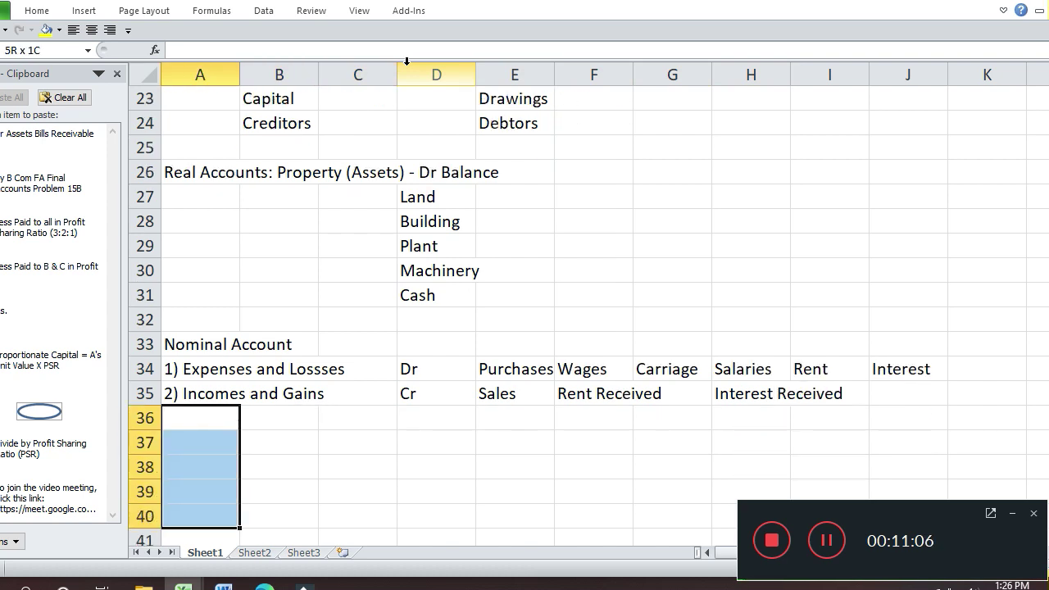
key("shift+Down")
key("shift+Down")
key("shift+Down")
key("shift+Down")
key("shift+Down")
key("shift+Down")
key("shift+Down")
key("shift+Down")
key("shift+Down")
key("shift+Down")
key("shift+Down")
key("shift+Down")
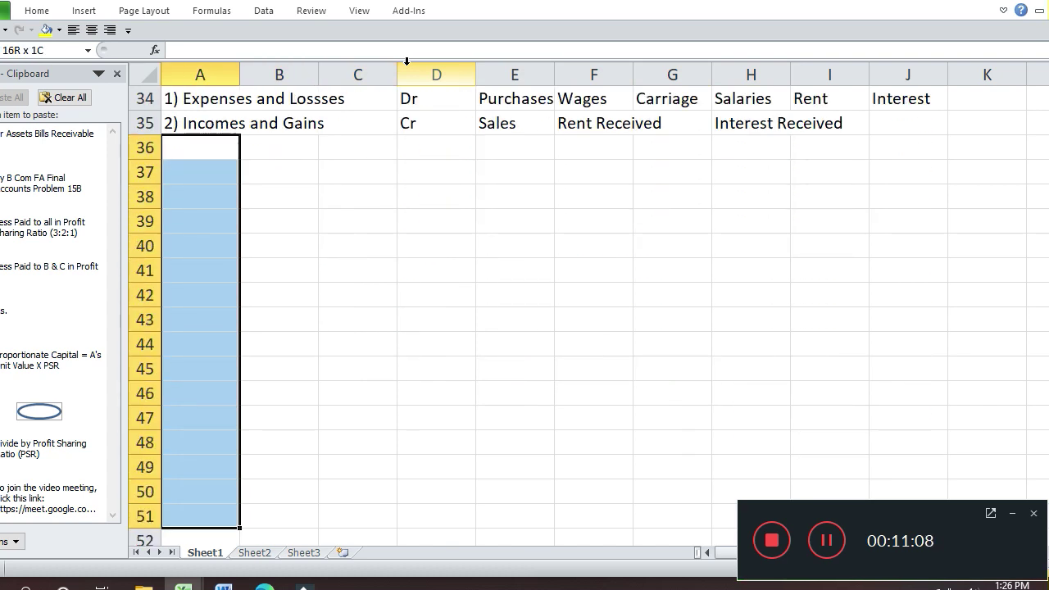
key("shift+Down")
key("shift+Down")
key("shift+Down")
key("shift+Down")
key("shift+Down")
key("shift+Down")
key("shift+Down")
key("shift+Up")
key("shift+Up")
key("shift+Up")
key("shift+Up")
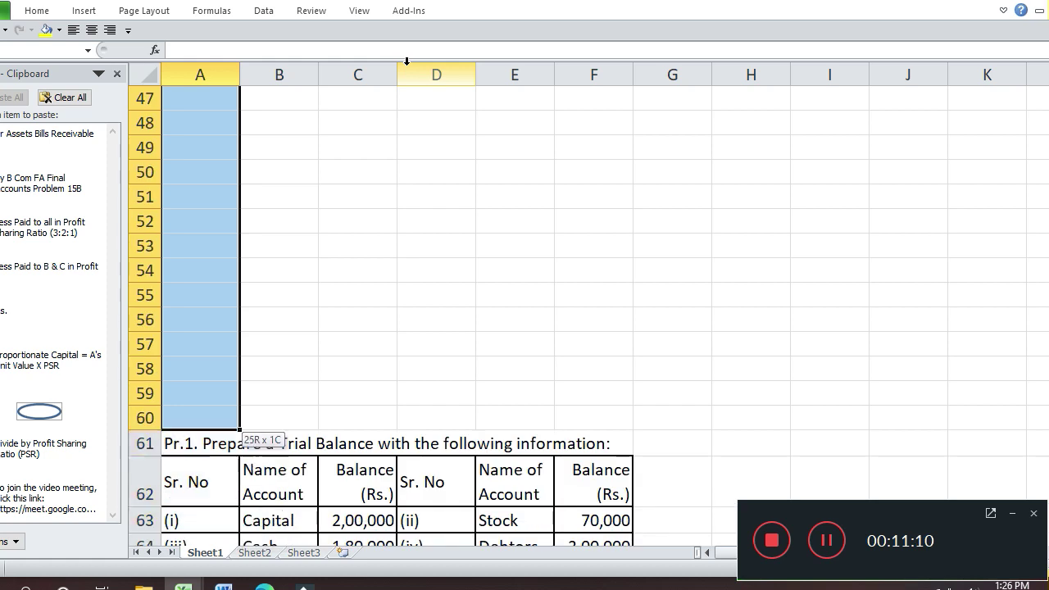
key("ctrl+minus")
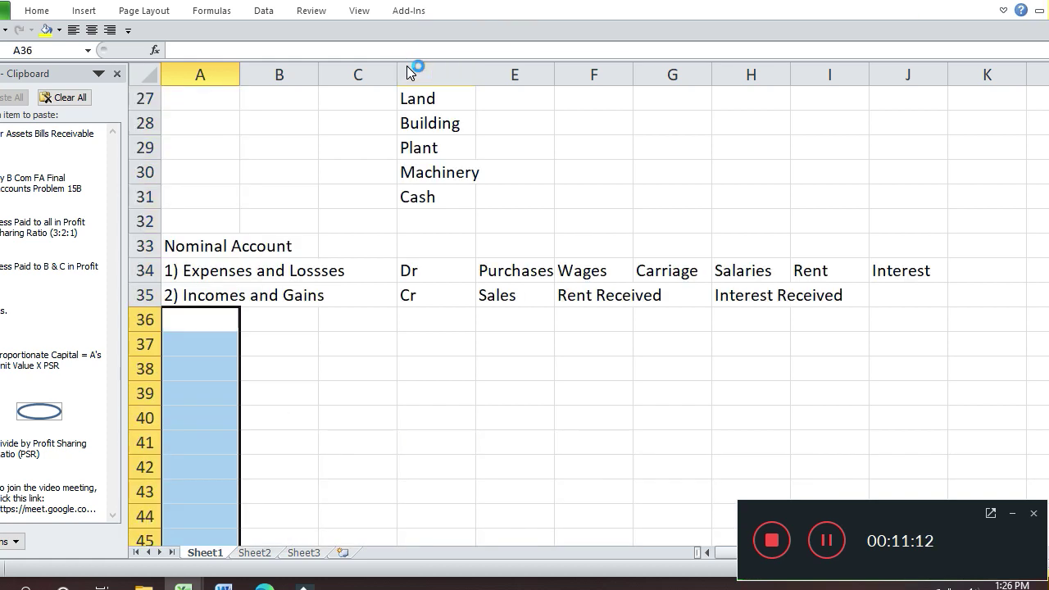
key("Return")
- Go through the Pr.1 trial balance problem and its account table down to empty cell A44 below it
key("Down")
key("Down")
key("Down")
key("Down")
key("Down")
key("Down")
key("Down")
key("Down")
key("Down")
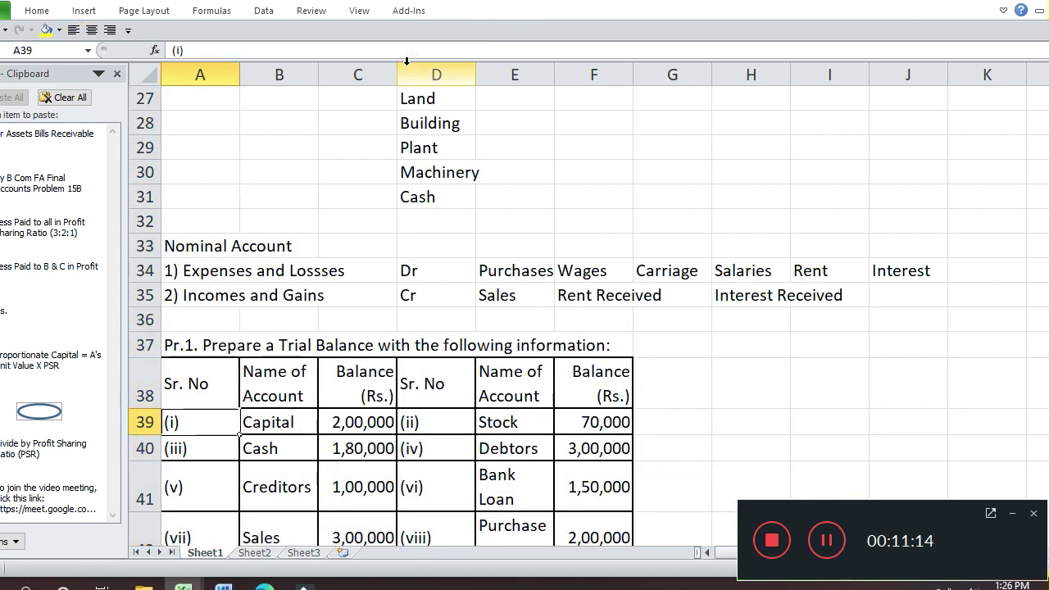
key("Up")
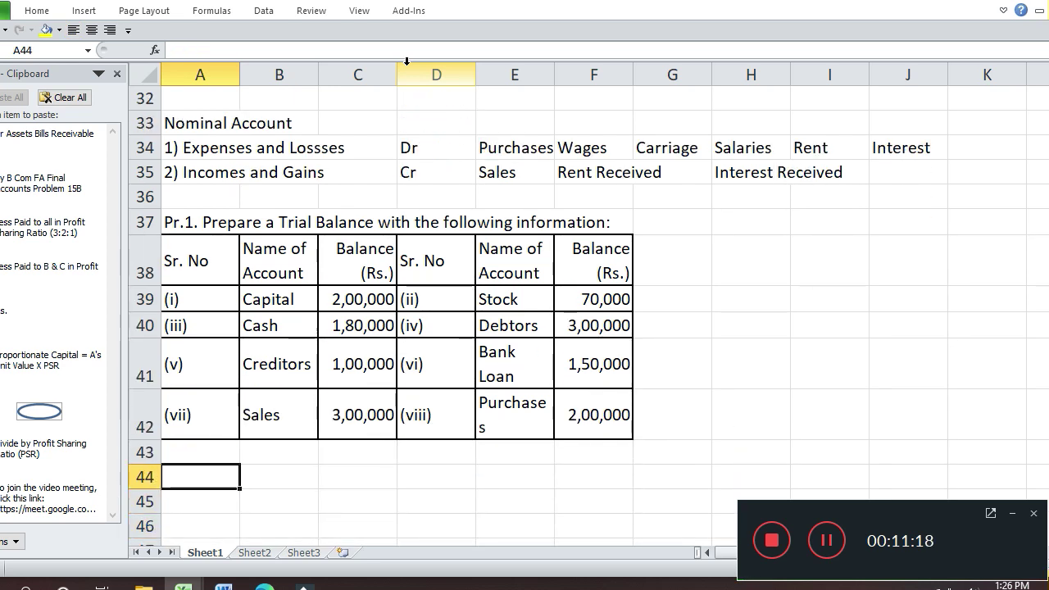
- Try entering the heading "In the Books of ?" in cell A44, and undo the entry
type("In ")
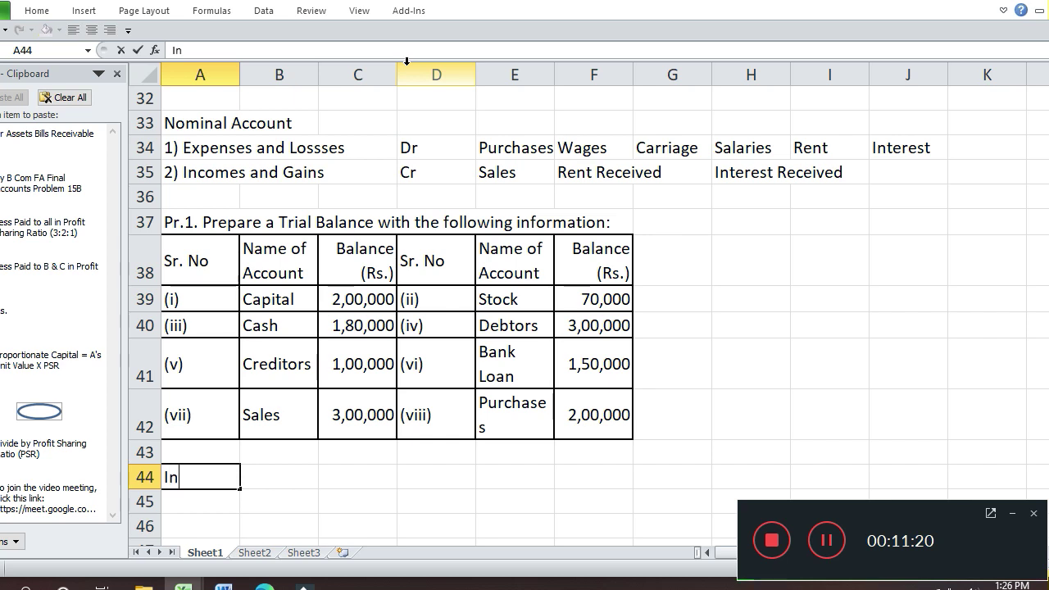
type("thw")
key("BackSpace")
type("e Books")
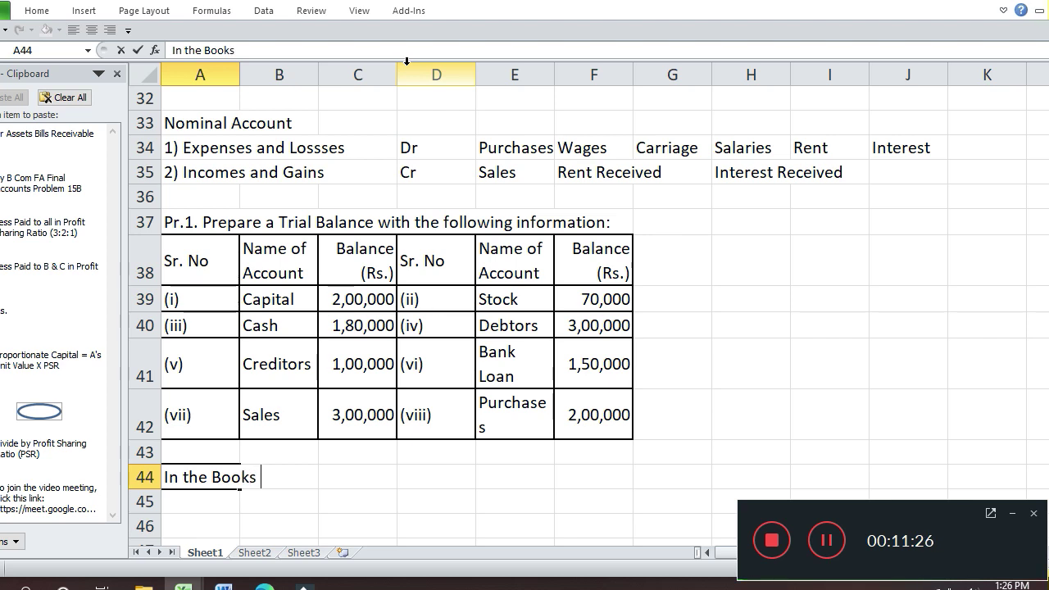
type(" of ?")
key("Return")
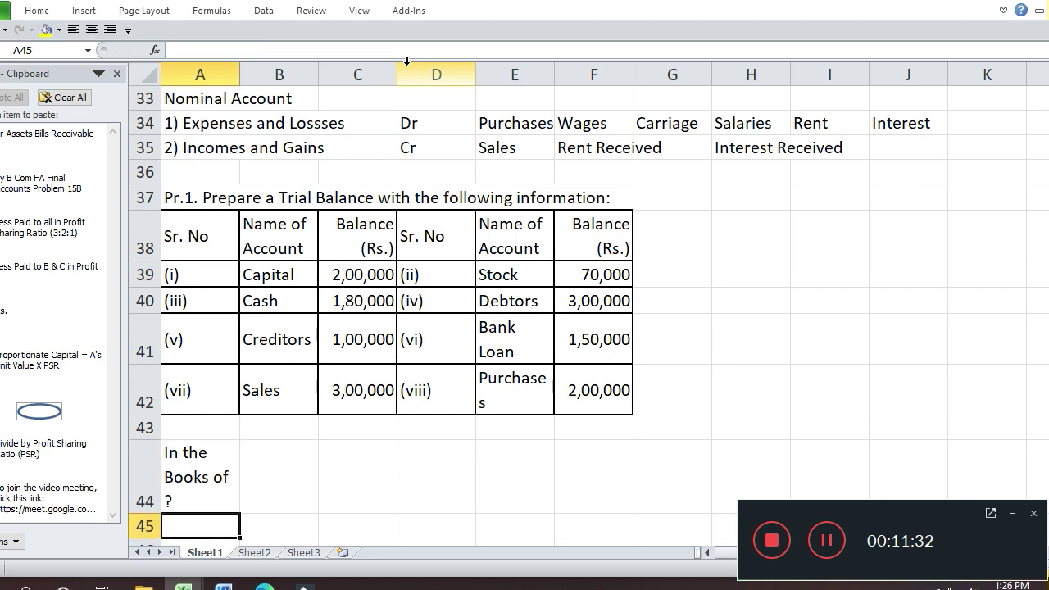
key("Up")
key("ctrl+z")
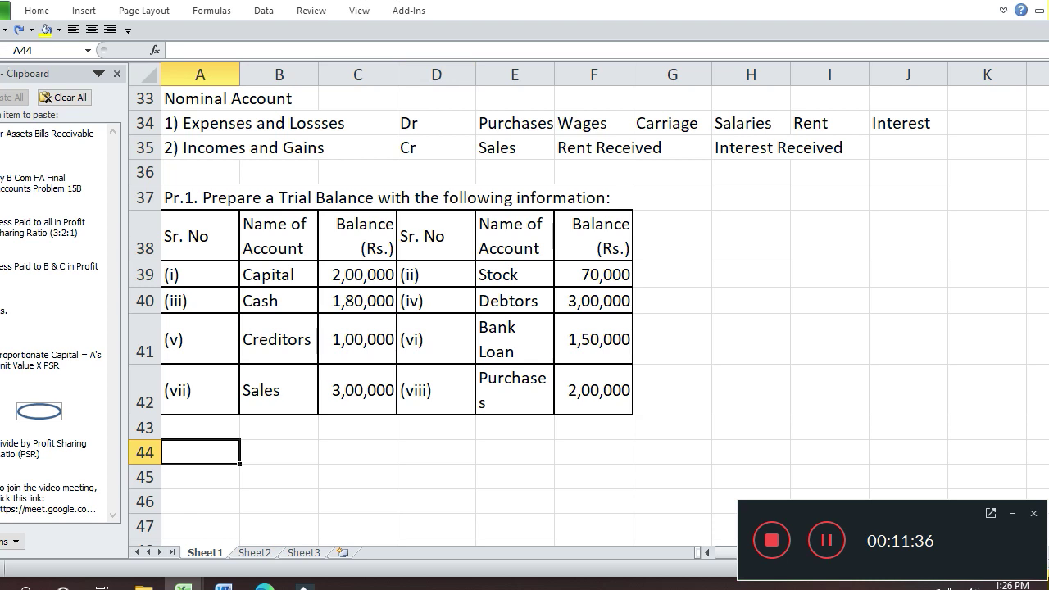
- Left-align cell A44 and enter the heading "In the Books of ?" in it
left_click(36, 9)
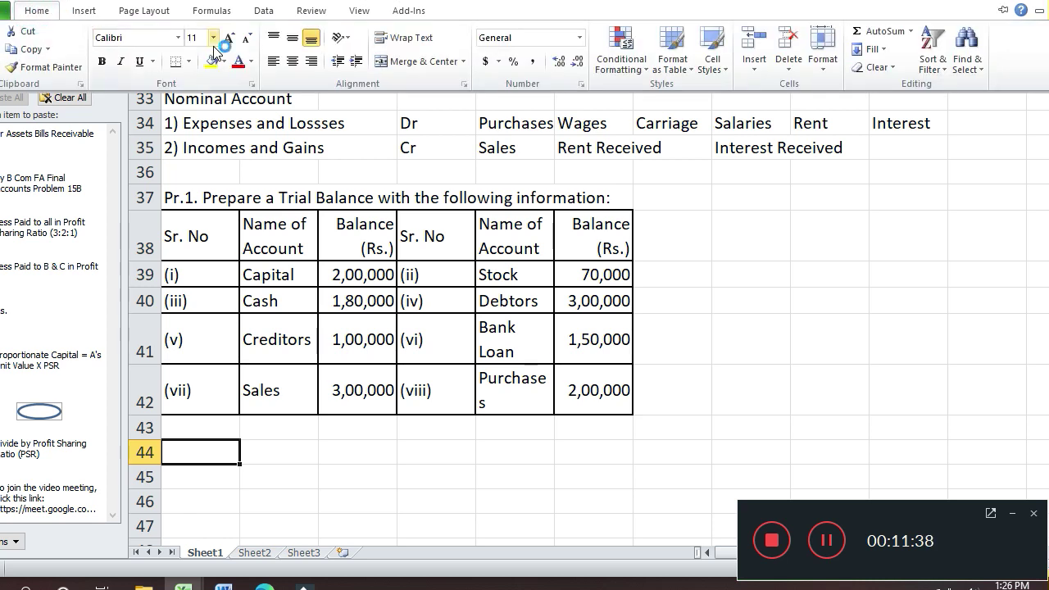
left_click(277, 59)
type("In")
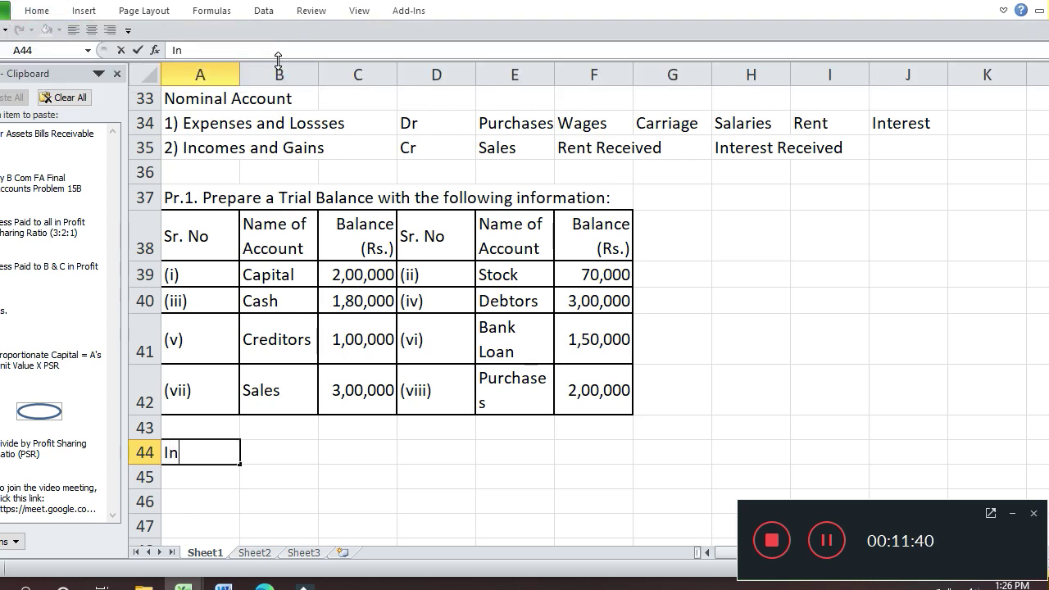
type(" the Book")
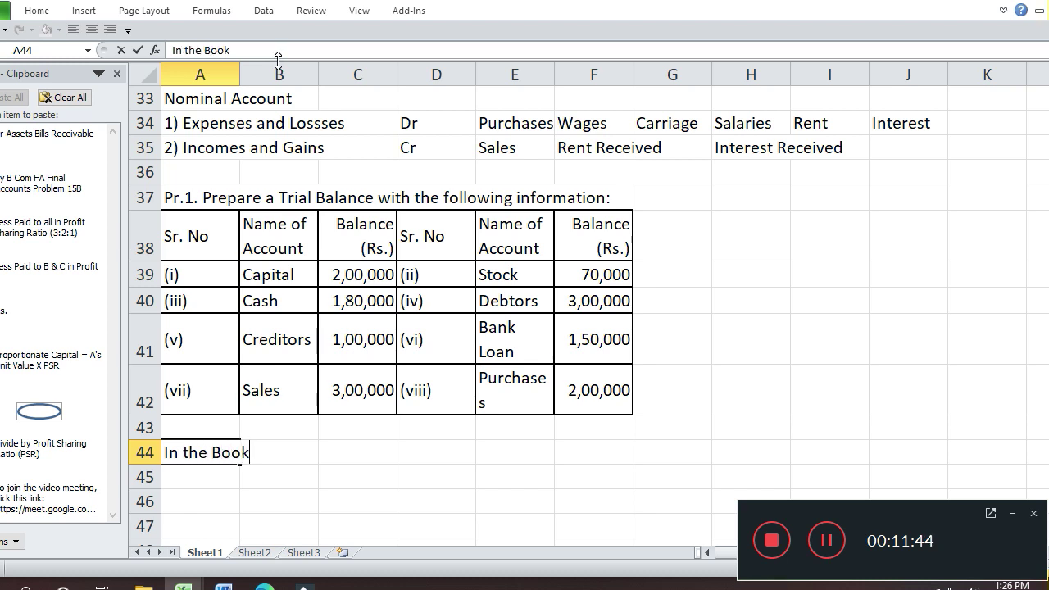
type("s of ")
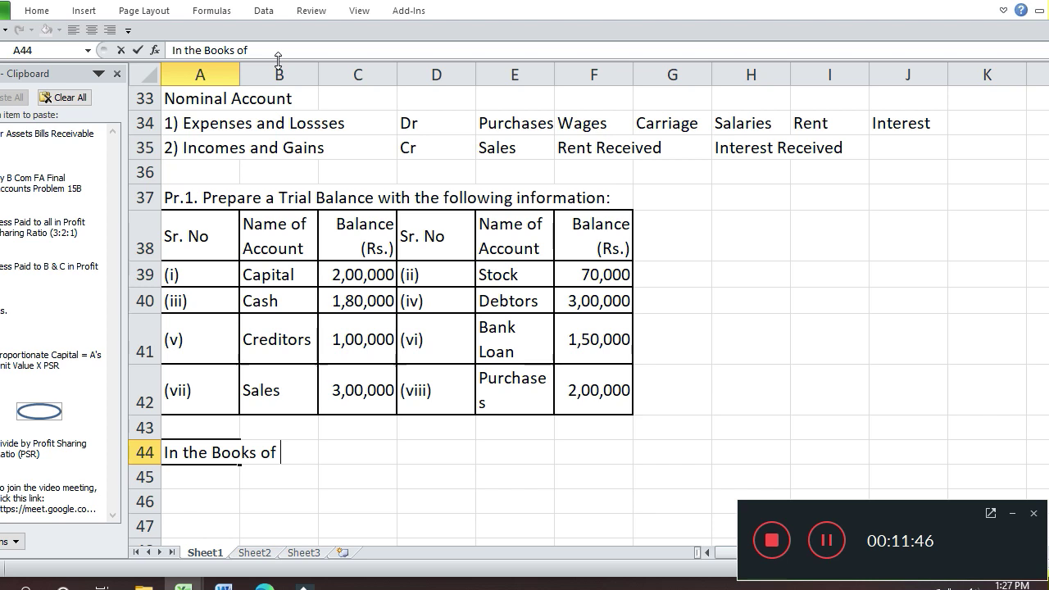
type("?")
key("Return")
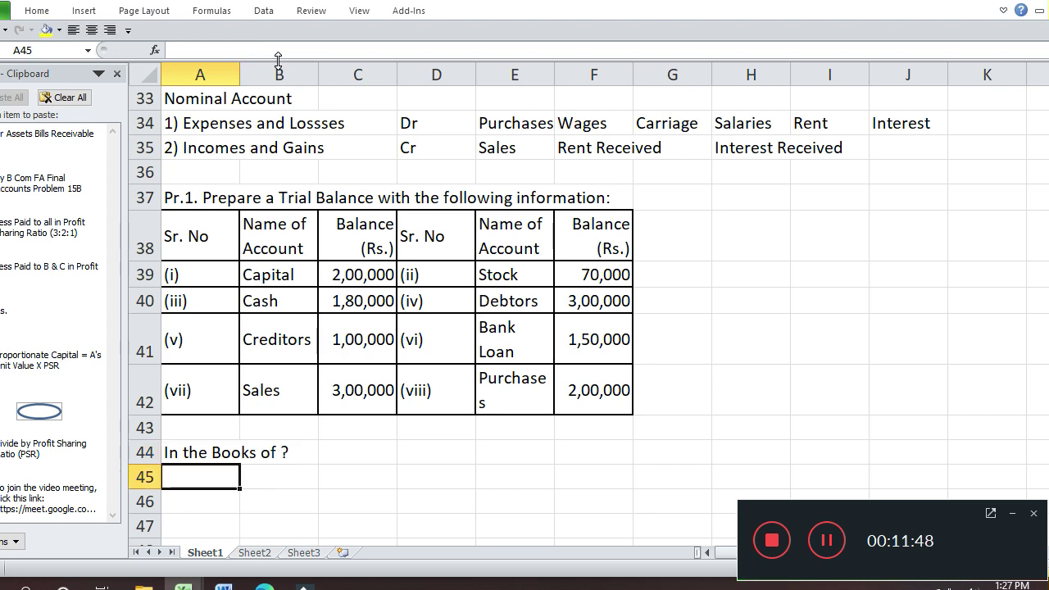
key("shift+Down")
key("shift+Down")
key("shift+Down")
key("shift+Down")
key("shift+Down")
key("shift+Down")
key("shift+Down")
key("shift+Down")
key("shift+Down")
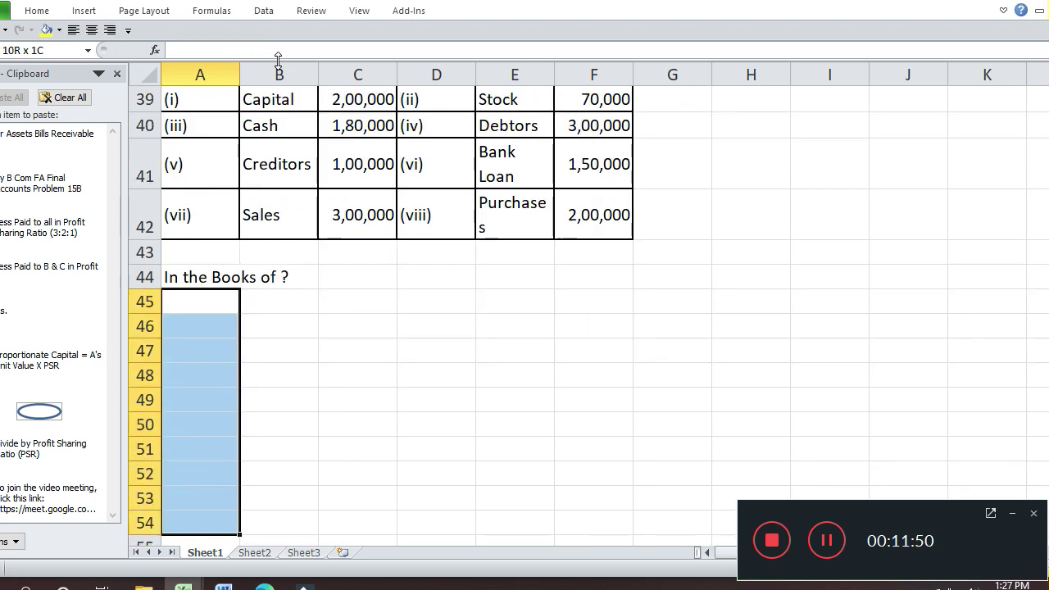
key("shift+Down")
key("shift+Down")
key("shift+Down")
key("shift+Down")
key("shift+Down")
key("shift+Down")
key("shift+Down")
key("shift+Down")
key("shift+Down")
key("shift+Down")
key("shift+Down")
key("shift+Down")
key("shift+Down")
key("shift+Down")
key("shift+Down")
key("shift+Down")
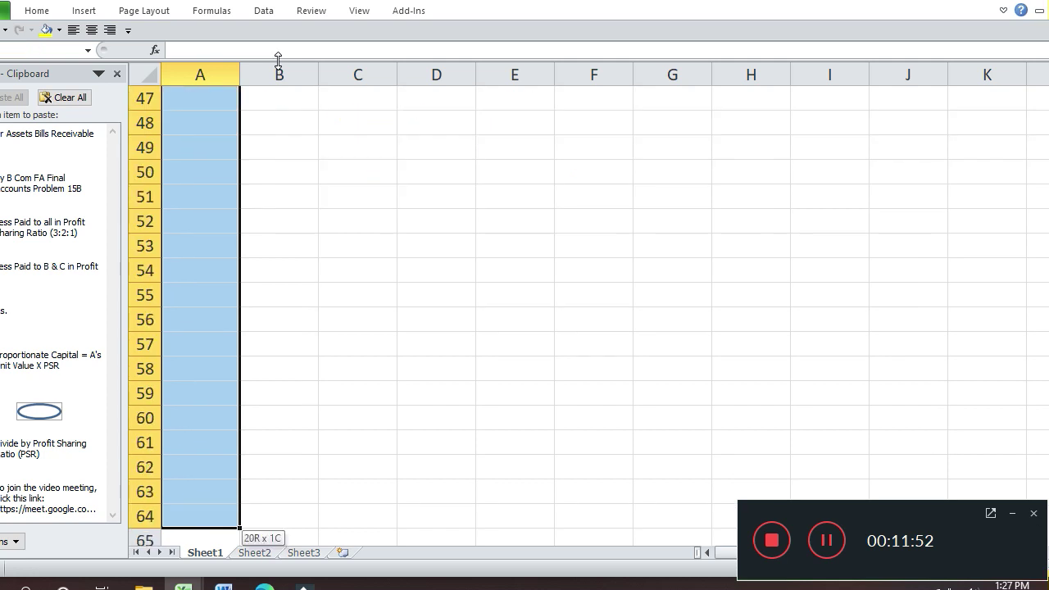
key("shift+Down")
key("shift+Down")
key("shift+Up")
key("shift+Up")
key("shift+Up")
key("shift+Up")
key("shift+Up")
key("shift+Up")
key("shift+Up")
key("shift+Up")
key("shift+Up")
key("shift+Up")
key("shift+Up")
key("shift+Up")
key("shift+Up")
key("shift+Up")
key("shift+Up")
key("shift+Up")
key("shift+Up")
key("shift+Up")
key("shift+Up")
key("shift+Up")
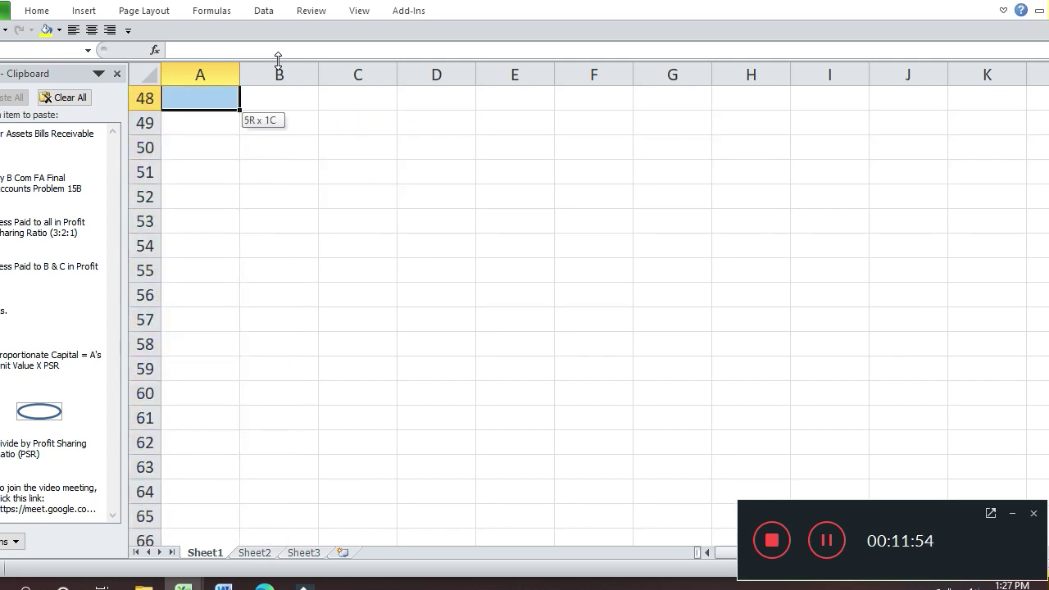
key("shift+Down")
key("shift+Down")
key("shift+Down")
key("shift+Down")
key("shift+Down")
key("shift+Down")
key("shift+Down")
key("shift+Down")
key("shift+Down")
key("shift+Down")
key("shift+Down")
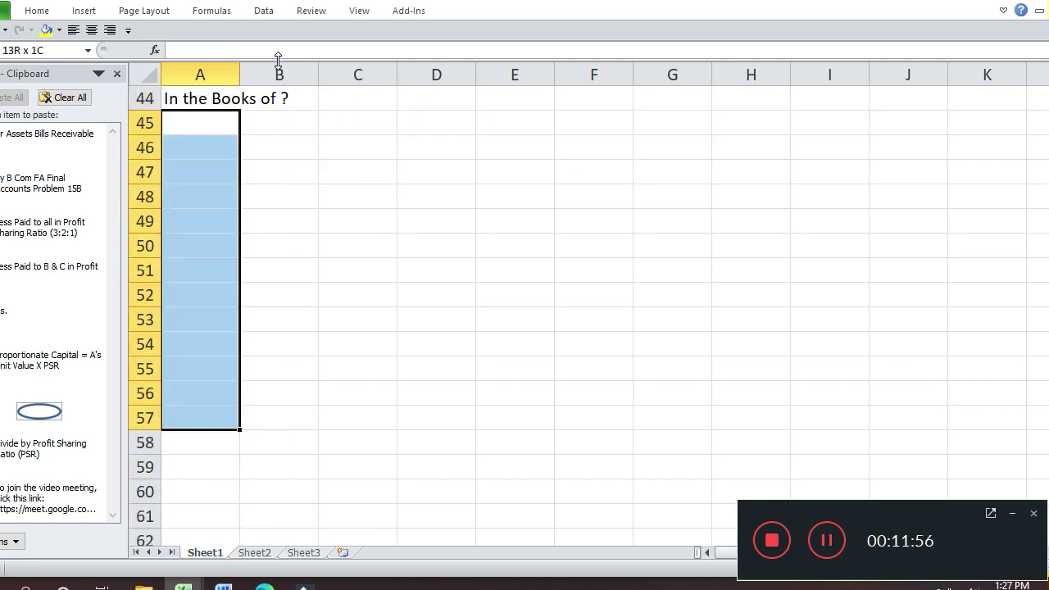
key("shift+Right")
key("shift+Right")
key("shift+Right")
key("shift+Right")
key("shift+Right")
key("shift+Right")
key("shift+Right")
key("shift+Right")
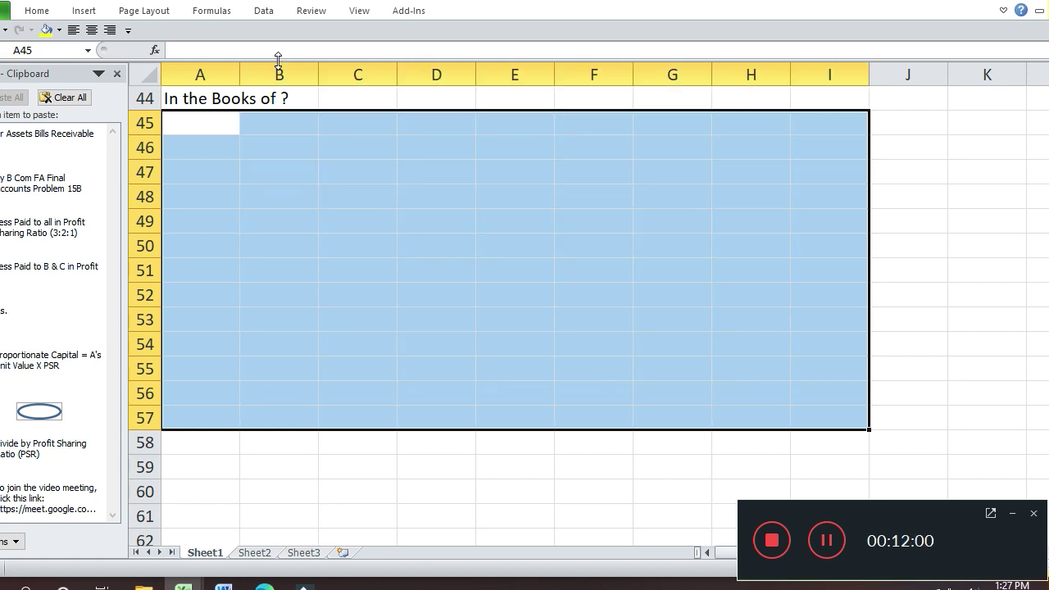
key("ctrl+1")
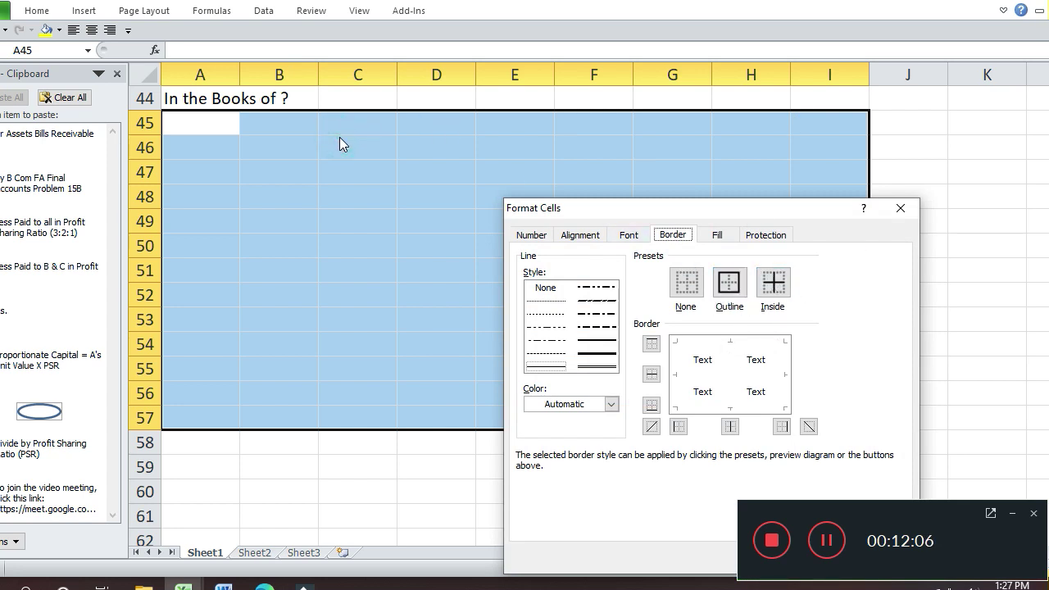
key("Escape")
- Review the Pr.1 problem table of accounts and balances together with the Nominal Account notes above it
key("Down")
key("Up")
key("Up")
key("Up")
key("Up")
key("Up")
key("Up")
key("Up")
key("Up")
key("Up")
key("Up")
key("Up")
key("Up")
key("Up")
key("Up")
key("Up")
key("Up")
key("Up")
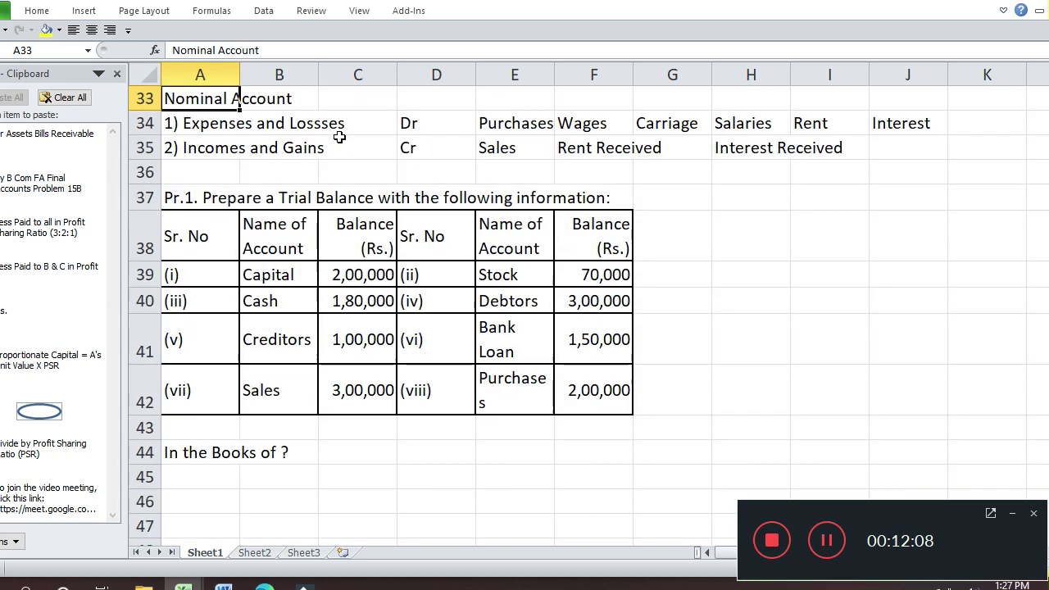
- Go down past the Pr.1 account table to empty cell A45 below the "In the Books of ?" heading
key("Down")
key("Down")
key("Down")
key("Down")
key("Down")
key("Down")
key("Down")
key("Down")
key("Down")
key("Down")
key("Down")
key("Down")
key("Down")
key("Down")
key("Down")
key("Down")
key("Down")
key("Down")
key("Down")
key("Down")
key("Down")
key("Down")
key("Down")
key("Down")
key("Up")
key("Up")
key("Up")
key("Up")
key("Up")
key("Up")
key("Up")
key("Up")
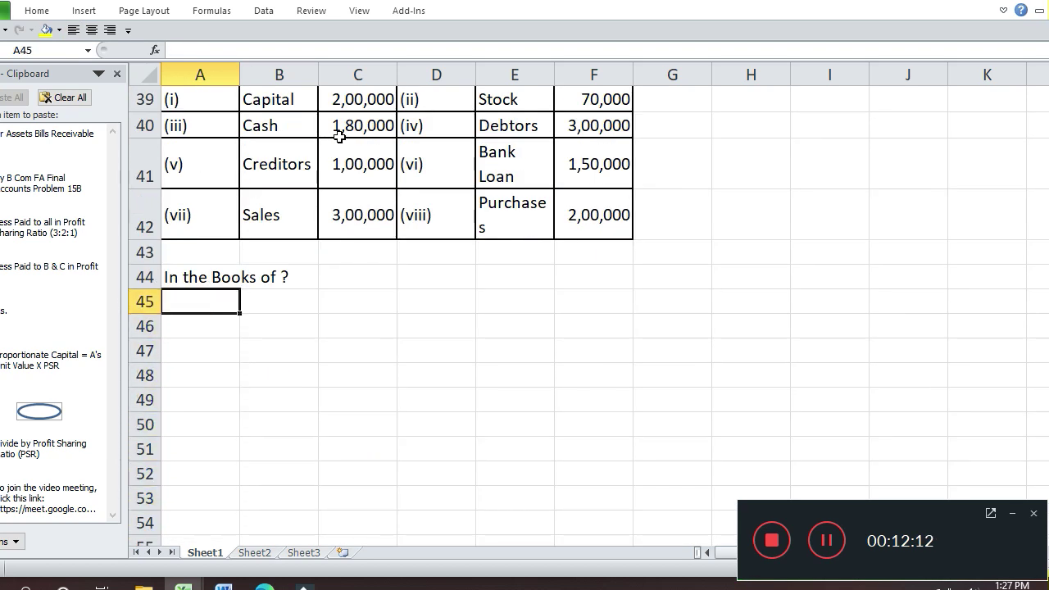
type("Trial B")
key("BackSpace")
key("BackSpace")
key("BackSpace")
key("BackSpace")
key("BackSpace")
key("BackSpace")
key("BackSpace")
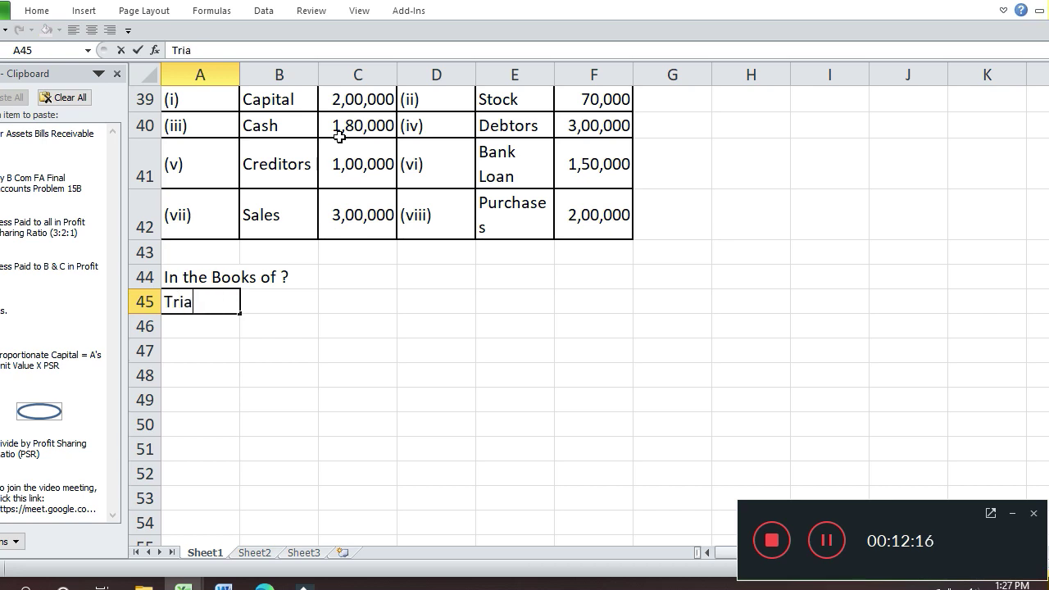
key("Return")
key("Up")
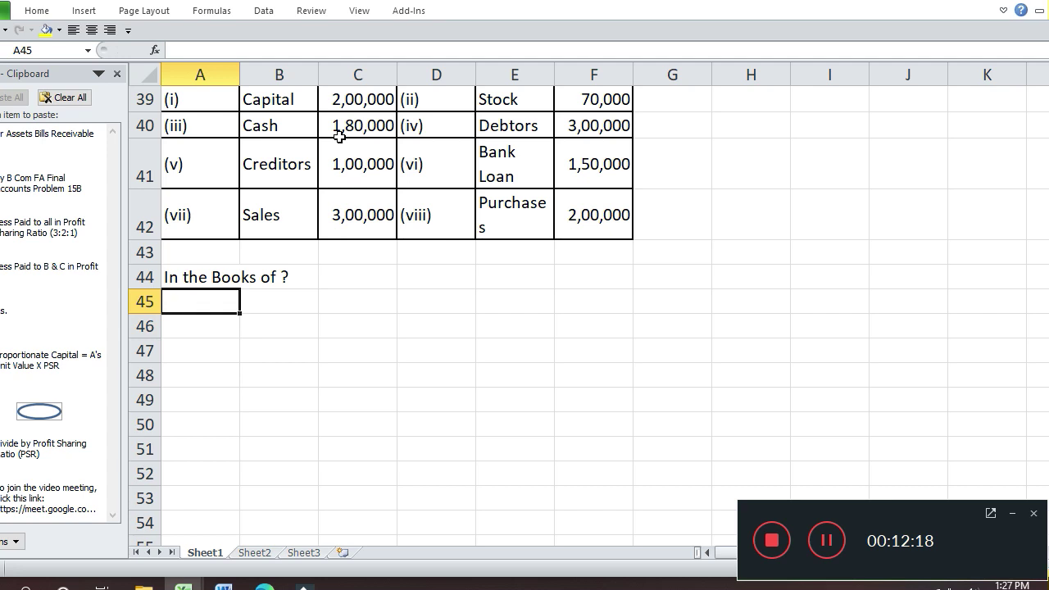
- Enter the heading "Trial Balance as on ?" in cell A45
key("ctrl+d")
type("Tr")
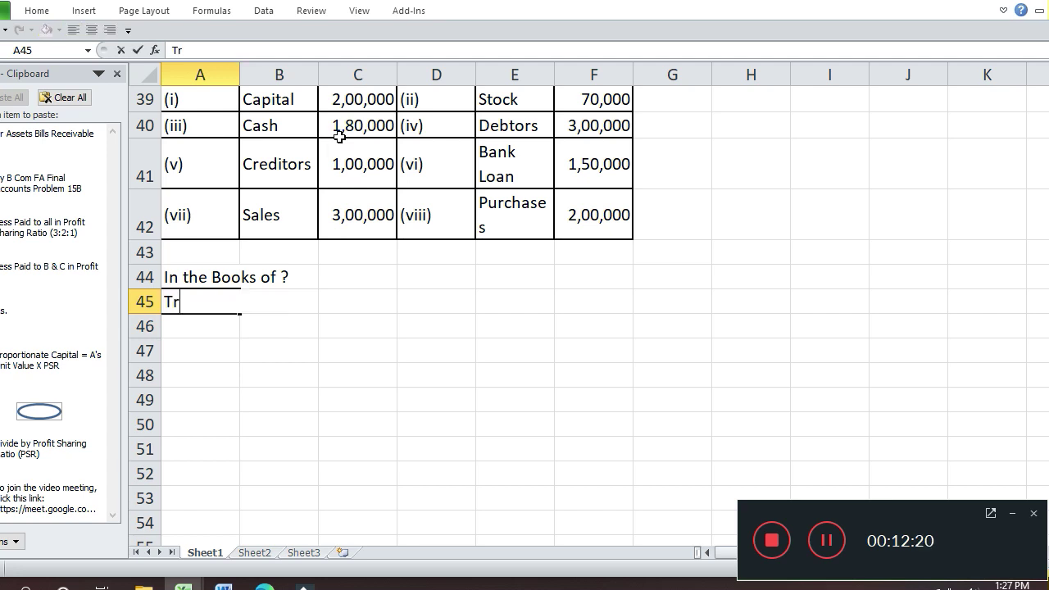
type("ial Balance as on ?")
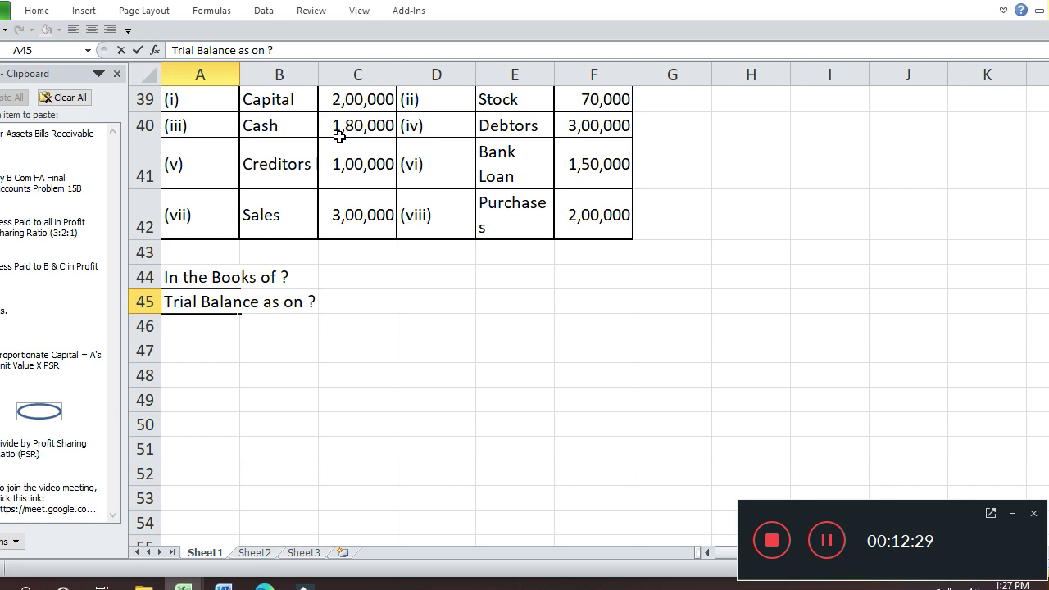
key("Return")
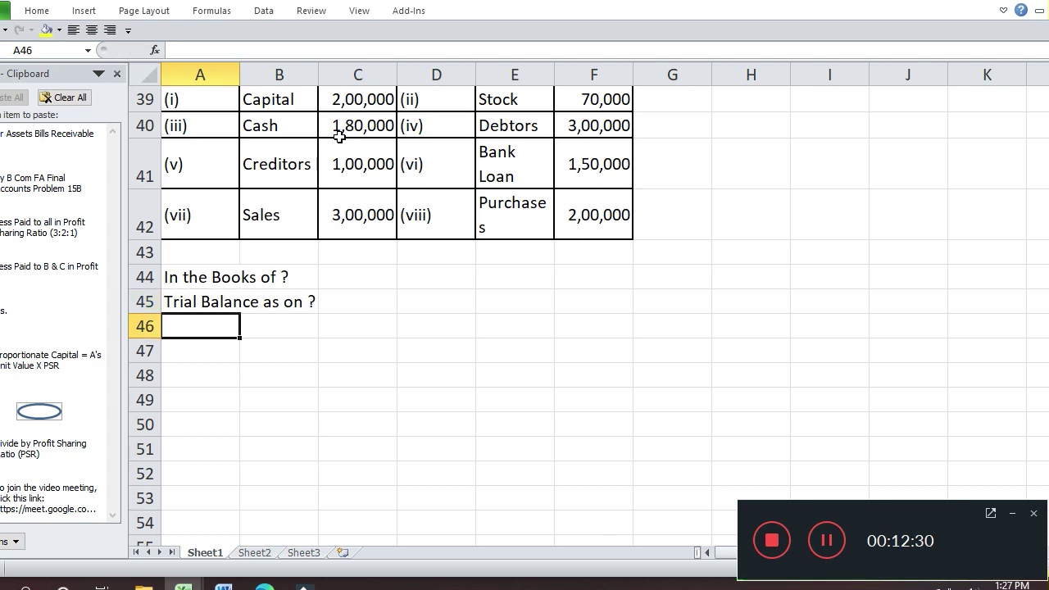
- Apply a thick solid outline border around the range A46:I59 for the trial balance table
key("shift+Right")
key("shift+Right")
key("shift+Right")
key("shift+Right")
key("shift+Right")
key("shift+Right")
key("shift+Right")
key("shift+Right")
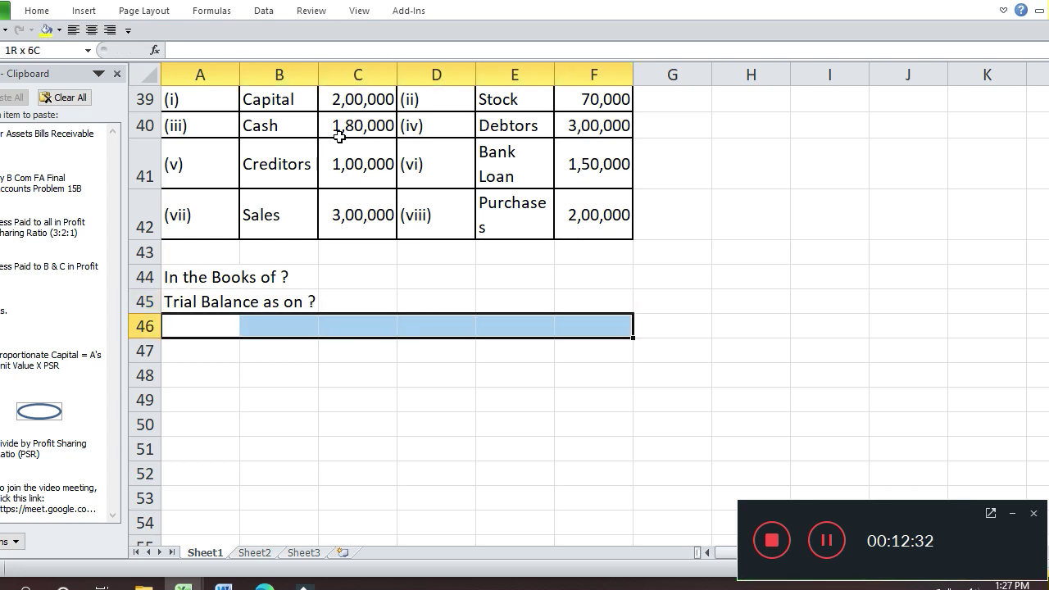
key("shift+Down")
key("shift+Down")
key("shift+Down")
key("shift+Down")
key("shift+Down")
key("shift+Down")
key("shift+Down")
key("shift+Down")
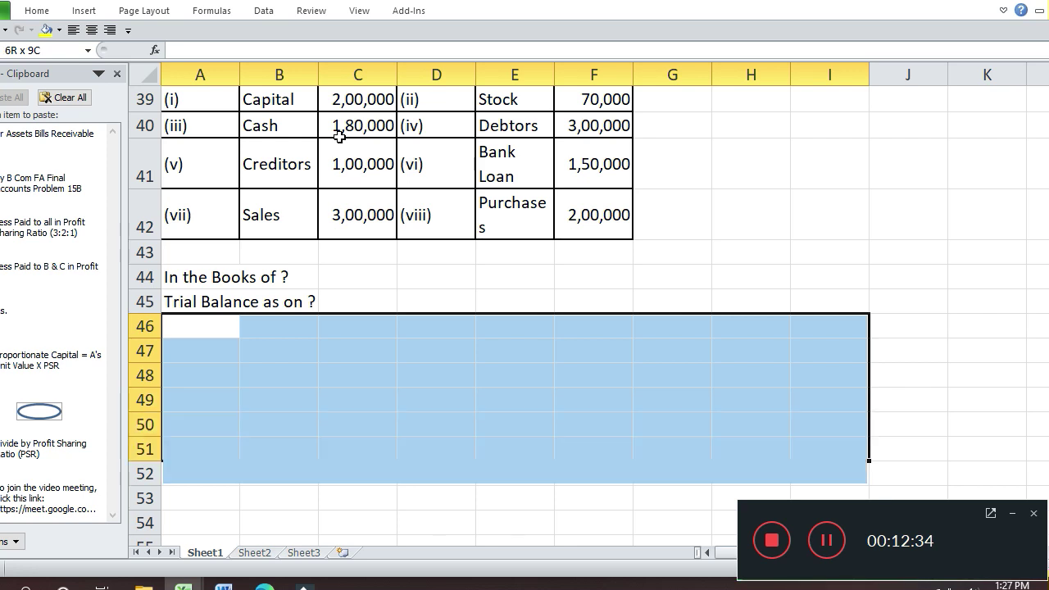
key("shift+Down")
key("shift+Down")
key("shift+Down")
key("shift+Down")
key("shift+Down")
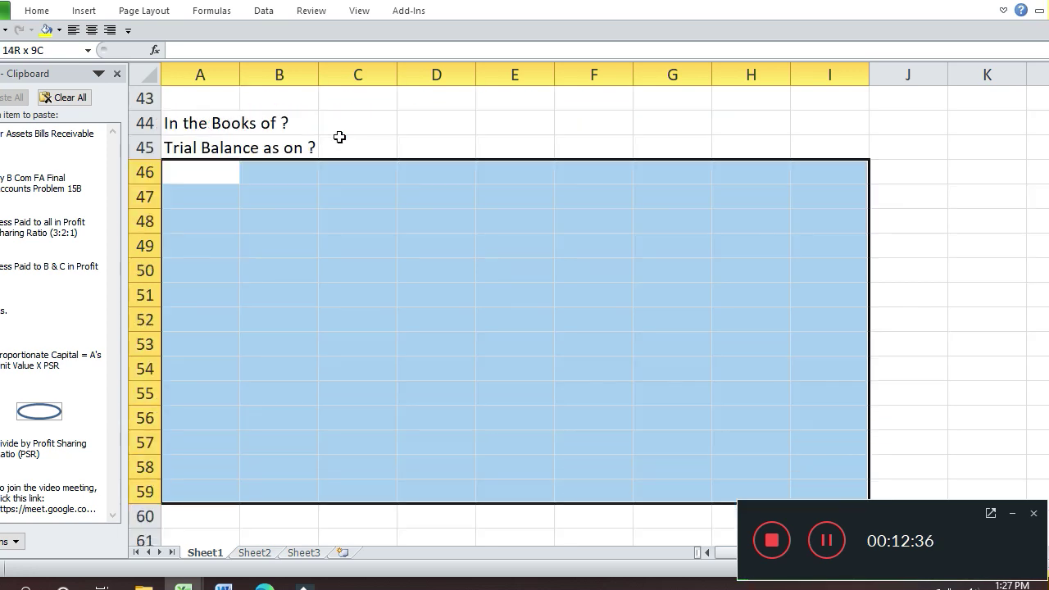
key("ctrl+1")
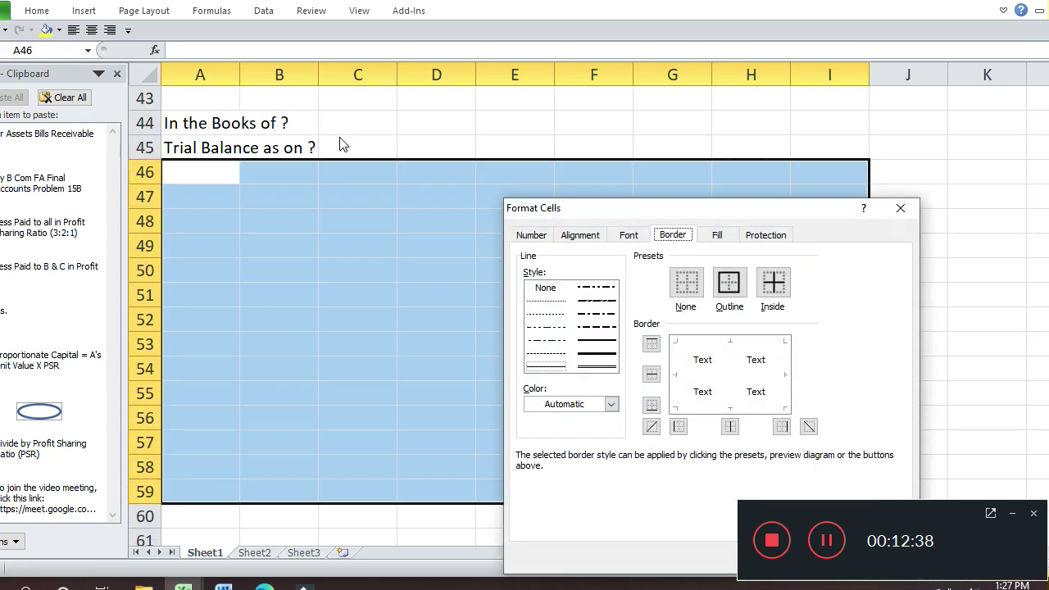
left_click(731, 295)
left_click(607, 342)
left_click(723, 288)
key("Return")
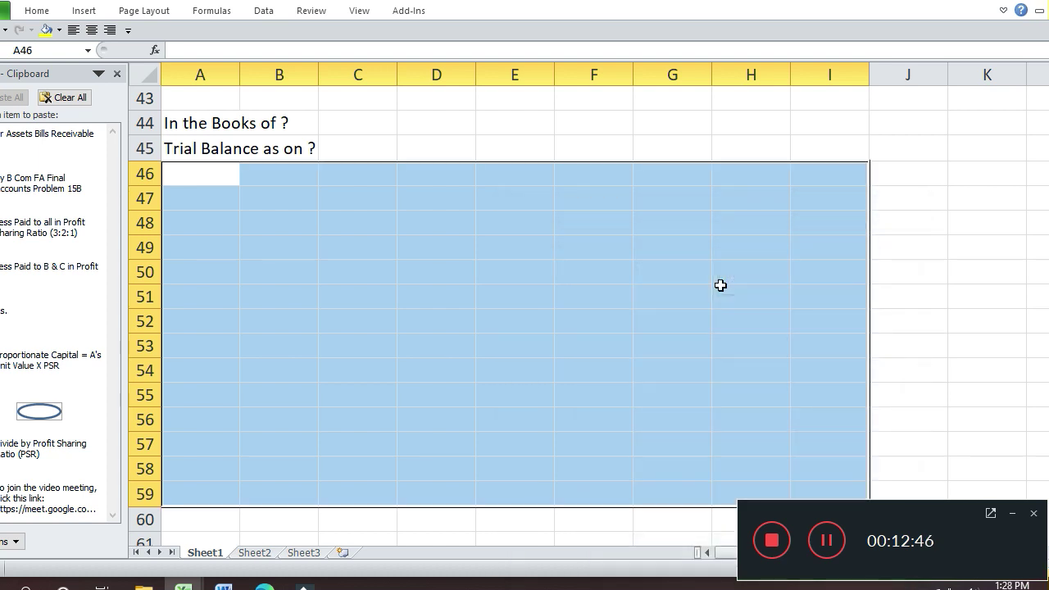
- Enter the column heading "Particulars" in cell A46
key("Right")
key("Left")
type("Pa")
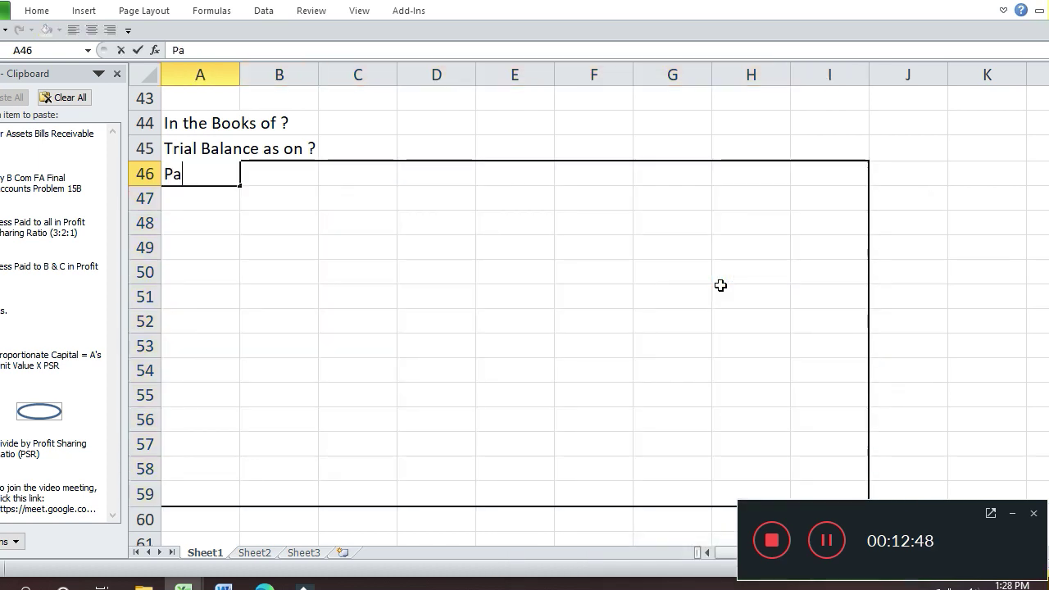
type("rticulars")
key("Return")
- Enter the column headings "Debit" in H46 and "Credit" in I46
key("Up")
key("Right")
key("Right")
key("Right")
key("Right")
key("Right")
key("Right")
key("Right")
type("De")
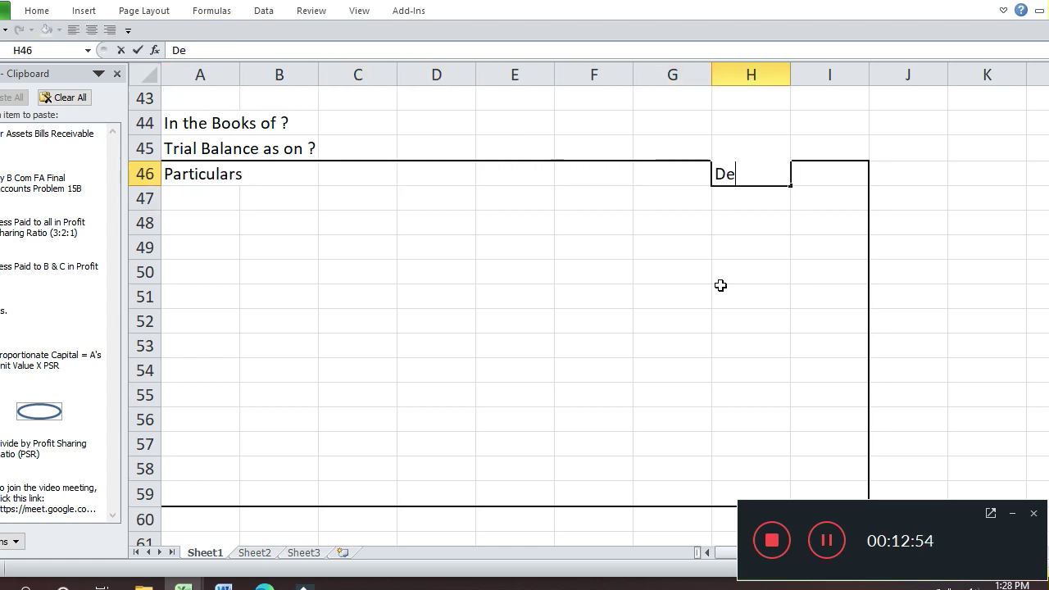
type("bit")
key("Return")
key("Up")
key("Right")
type("Credit")
key("Return")
- Give the Debit and Credit columns H46:I59 an outline border with a vertical divider between them, and centre their contents
key("Left")
key("Up")
key("shift+Right")
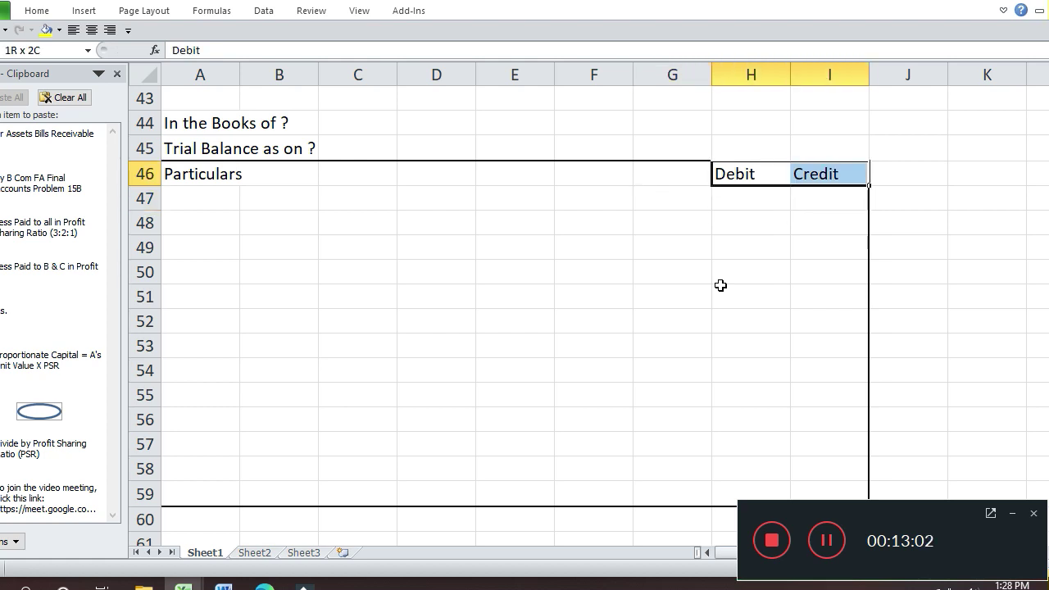
key("shift+Down")
key("shift+Down")
key("shift+Down")
key("shift+Down")
key("shift+Down")
key("shift+Down")
key("shift+Down")
key("shift+Down")
key("shift+Down")
key("shift+Down")
key("shift+Down")
key("shift+Down")
key("shift+Down")
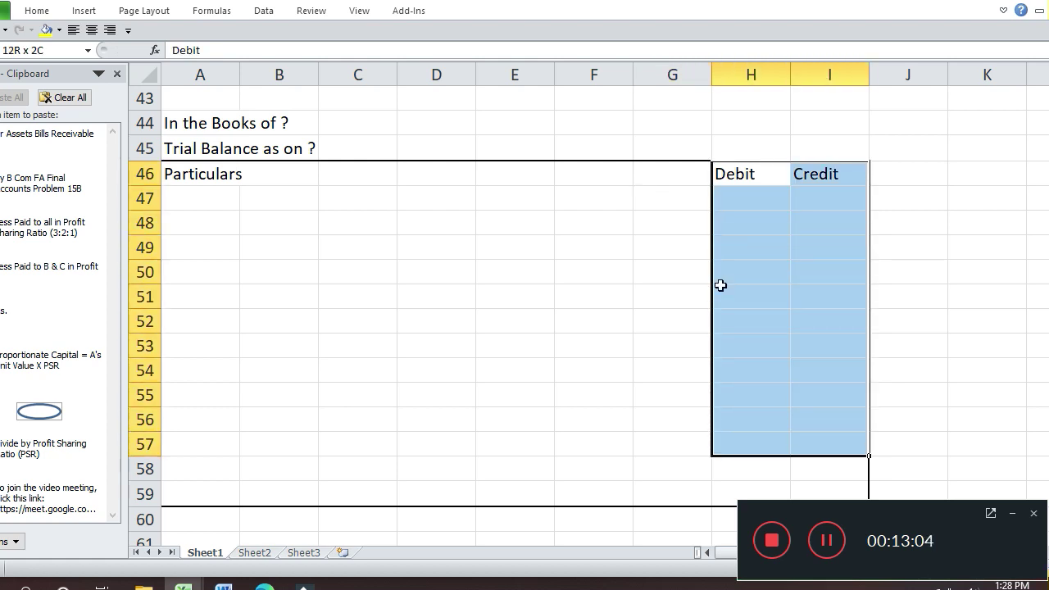
key("ctrl+1")
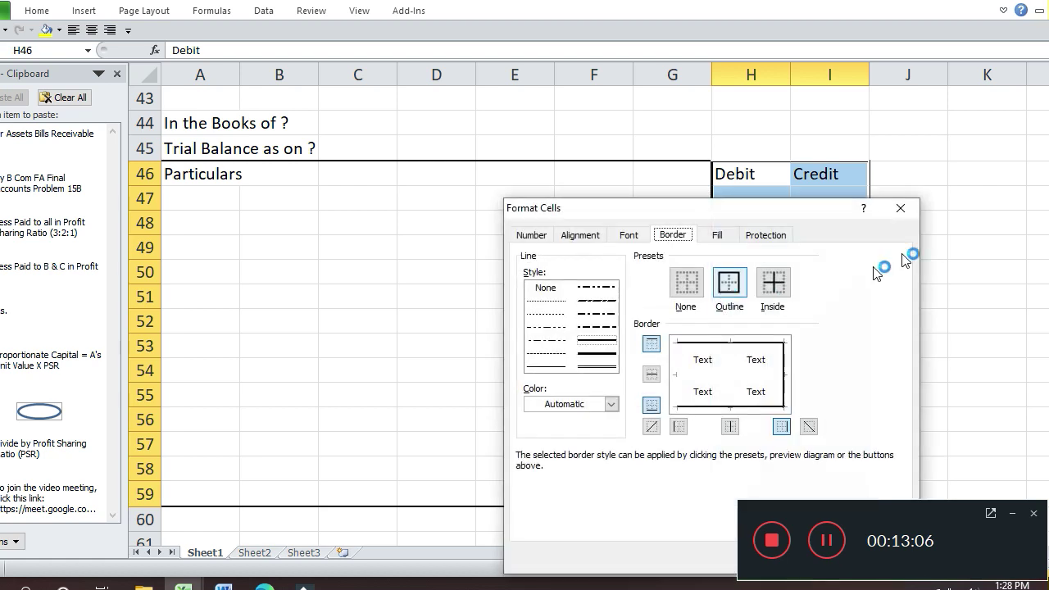
left_click(732, 284)
left_click(731, 385)
key("Return")
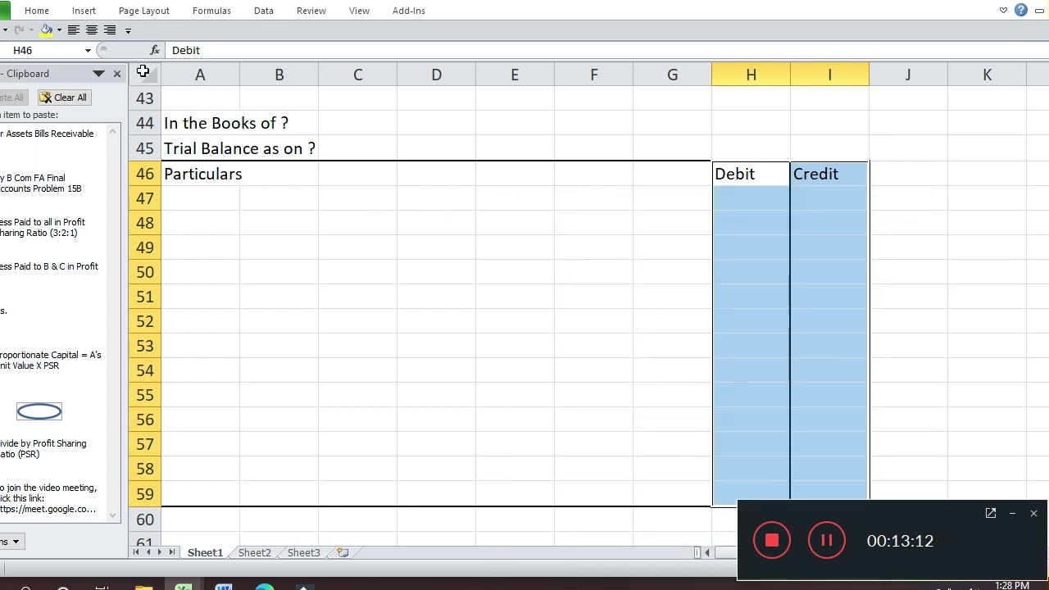
left_click(93, 30)
- Review the Pr.1 accounts and balances and the Nominal Account notes above, returning to the rows under the Particulars heading
key("Down")
key("Down")
key("Left")
key("Left")
key("Left")
key("Left")
key("Left")
key("Left")
key("Left")
key("Up")
key("Up")
key("Up")
key("Up")
key("Up")
key("Up")
key("Up")
key("Up")
key("Up")
key("Up")
key("Up")
key("Up")
key("Up")
key("Up")
key("Up")
key("Up")
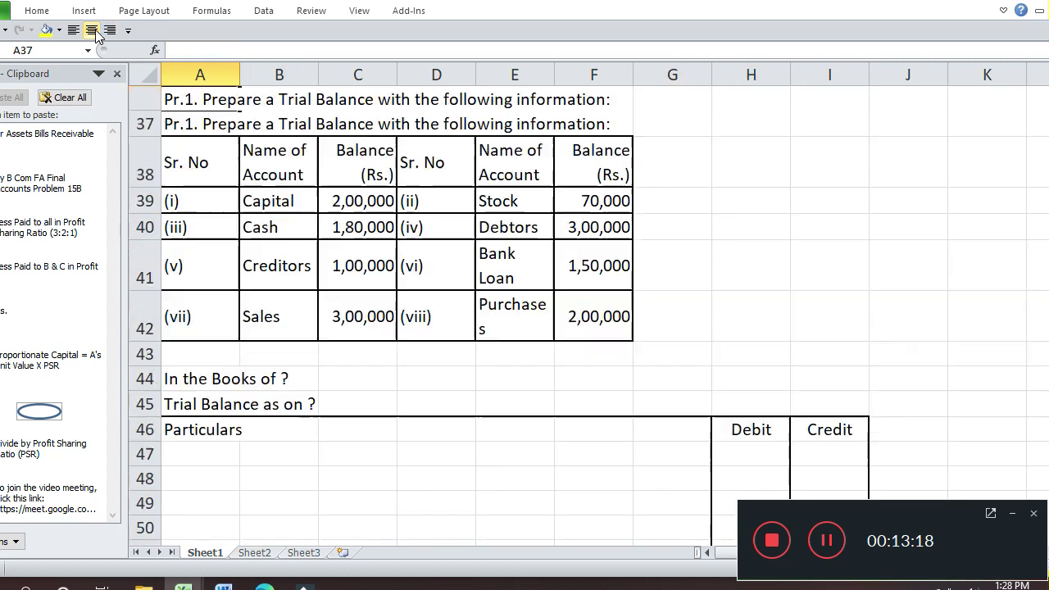
key("Down")
key("Down")
key("Down")
key("Down")
key("Down")
key("Down")
key("Down")
key("Down")
key("Up")
key("Right")
key("Right")
key("Down")
key("Down")
key("Down")
key("Down")
key("Down")
key("Down")
key("Down")
key("Down")
key("Down")
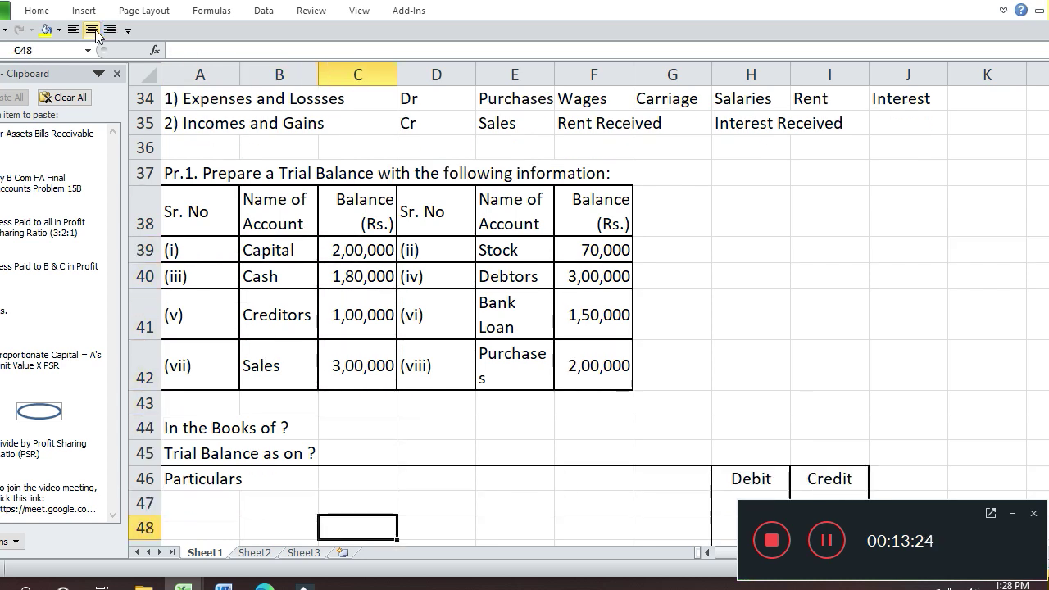
- Enter the account name "Capital" in cell A48 beneath the Particulars heading
key("Down")
key("Down")
key("Up")
key("Up")
key("Left")
key("Left")
type("Capitla")
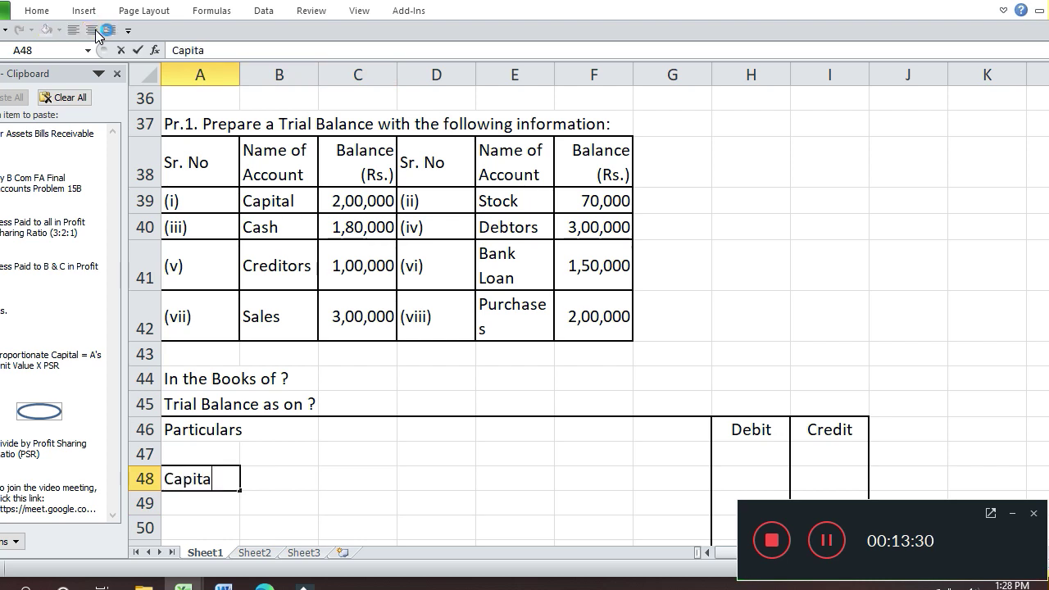
type("l")
key("Return")
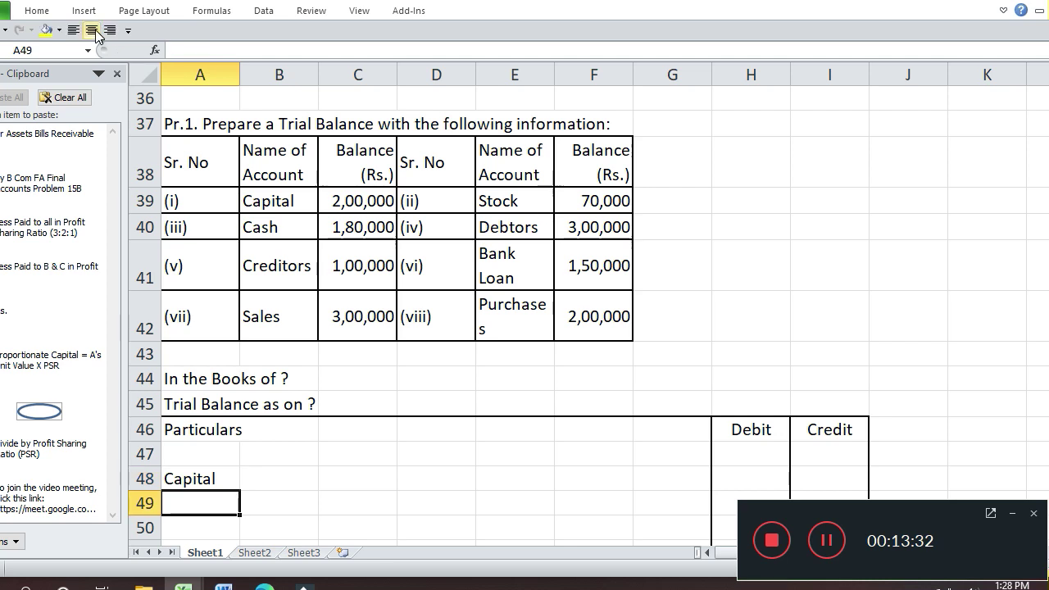
- Enter the Capital balance of 200000 in the Credit column, cell I48
key("Up")
key("Right")
key("Right")
key("Right")
key("Right")
key("Right")
key("Right")
key("Right")
key("Right")
type("200000")
key("Return")
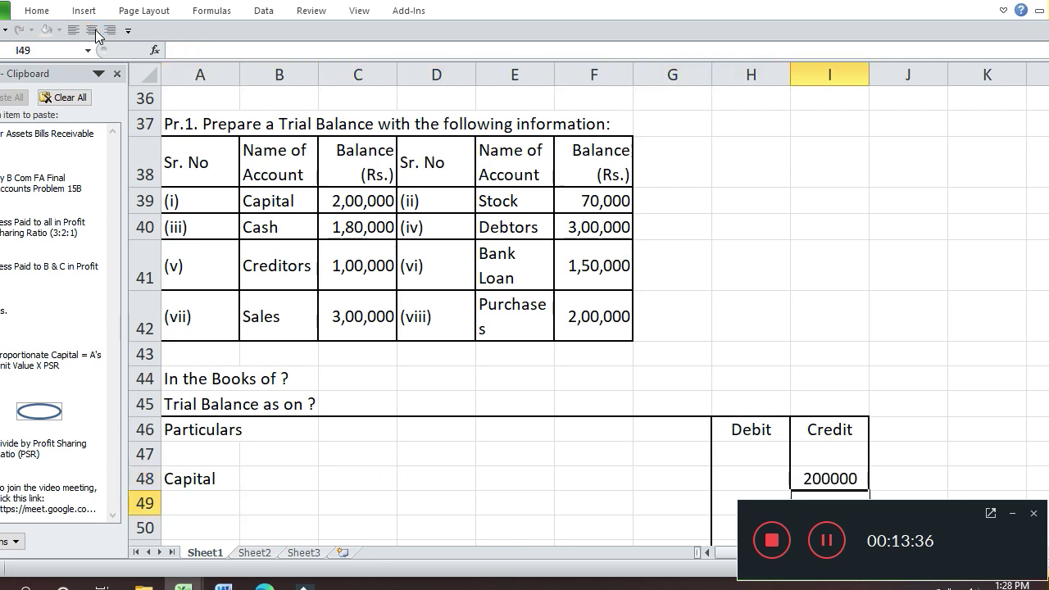
- Enter the account name "Cash" in cell A49, directly below Capital
key("Left")
key("Left")
key("Left")
key("Left")
key("Left")
key("Left")
key("Left")
key("Left")
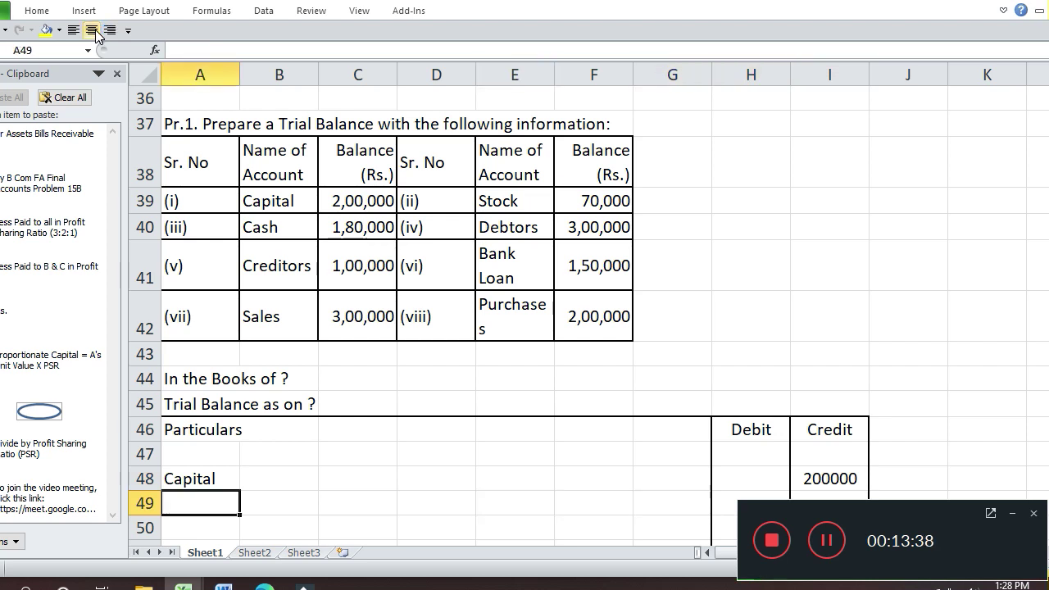
key("Up")
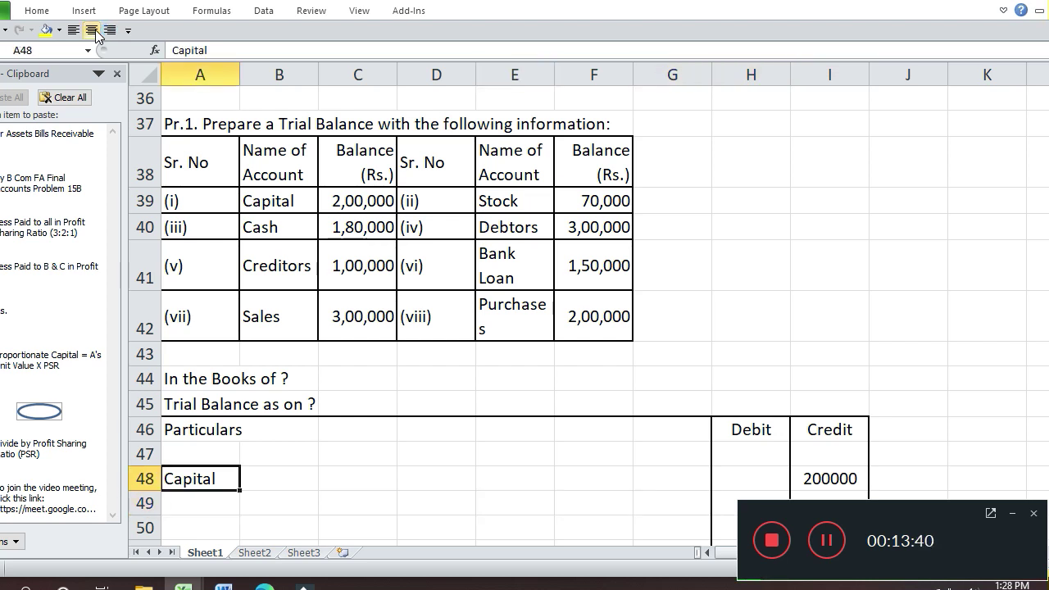
key("Down")
key("Down")
key("Up")
key("Down")
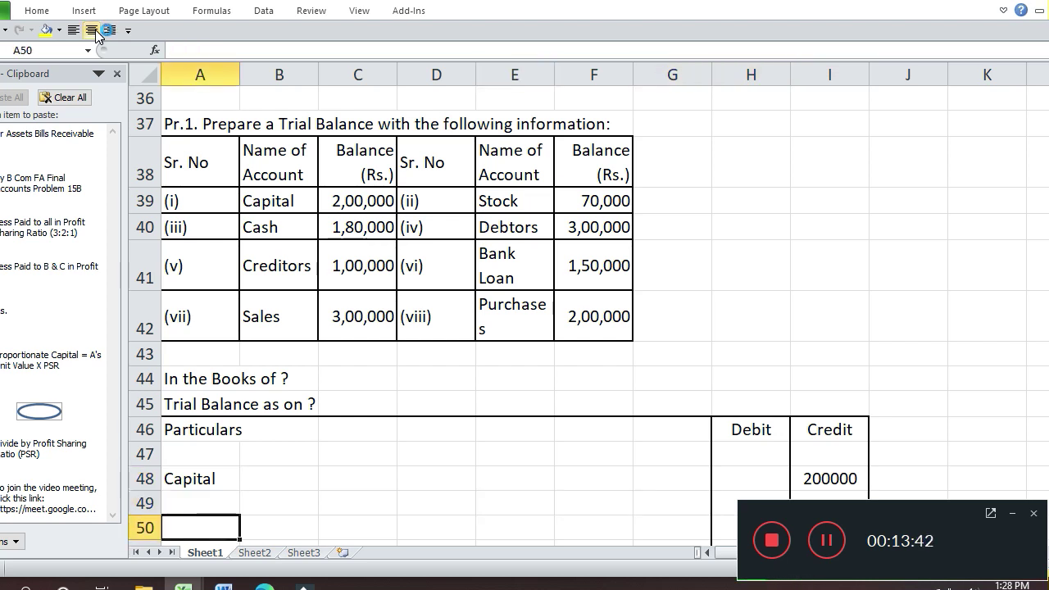
key("Down")
key("Down")
key("Up")
key("Up")
key("Up")
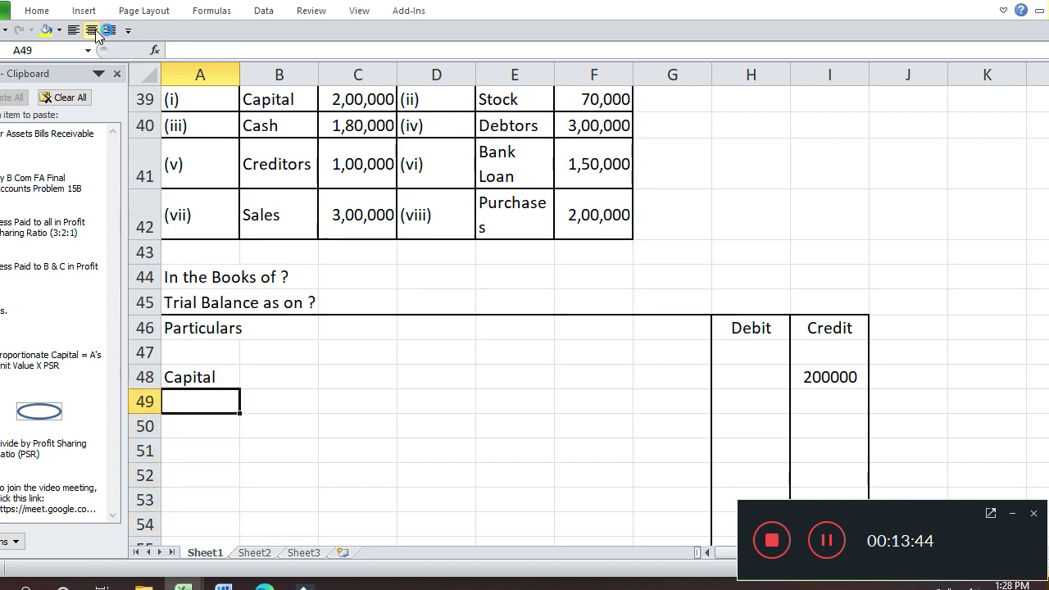
type("Cas")
key("Return")
- Enter the Cash balance of 180000 in the Debit column, cell H49
key("Up")
key("Right")
key("Right")
key("Right")
key("Right")
key("Right")
key("Right")
key("Right")
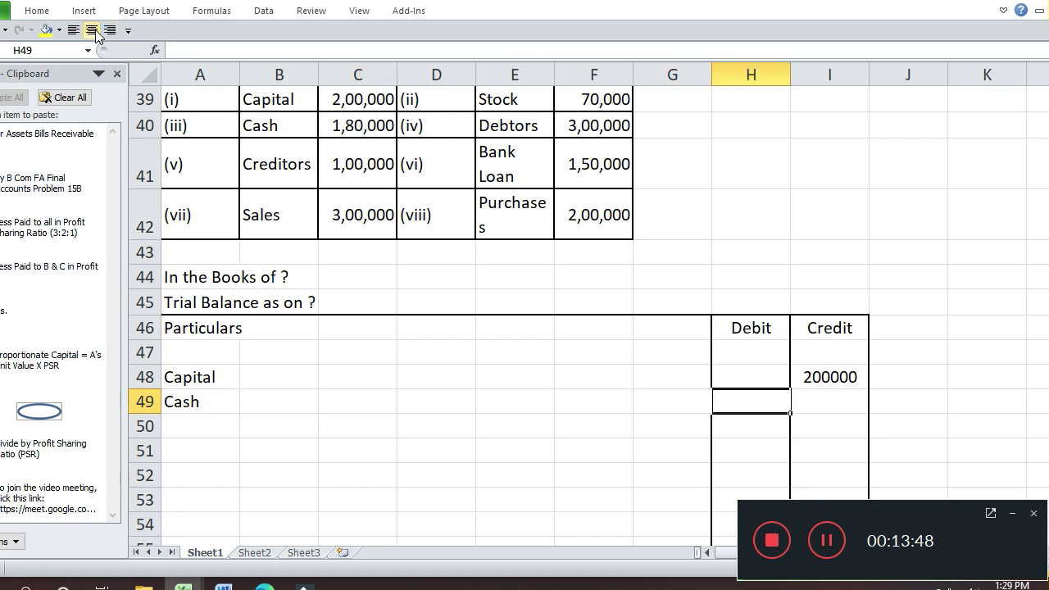
type("180000")
key("Return")
- Enter the account name "Creditors" in cell A50, directly below Cash
key("Left")
key("Left")
key("Left")
key("Left")
key("Left")
key("Left")
key("Left")
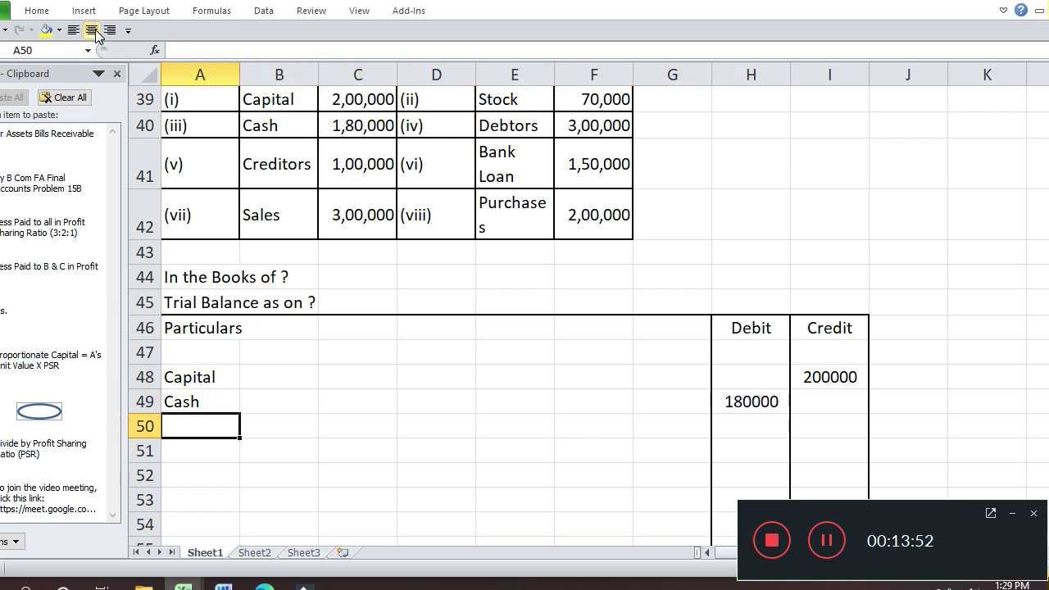
type("Cred")
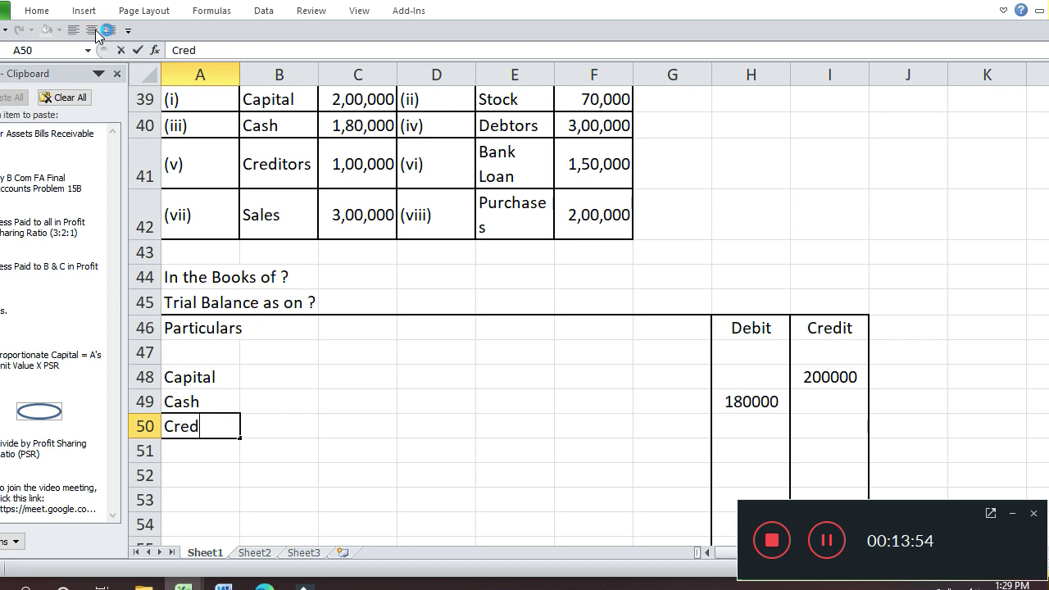
type("itors")
key("Return")
- Enter the Creditors balance of 100000 in the Credit column, cell I50
key("Up")
key("Right")
key("Right")
key("Right")
key("Right")
key("Right")
key("Right")
key("Right")
key("Right")
type("100000")
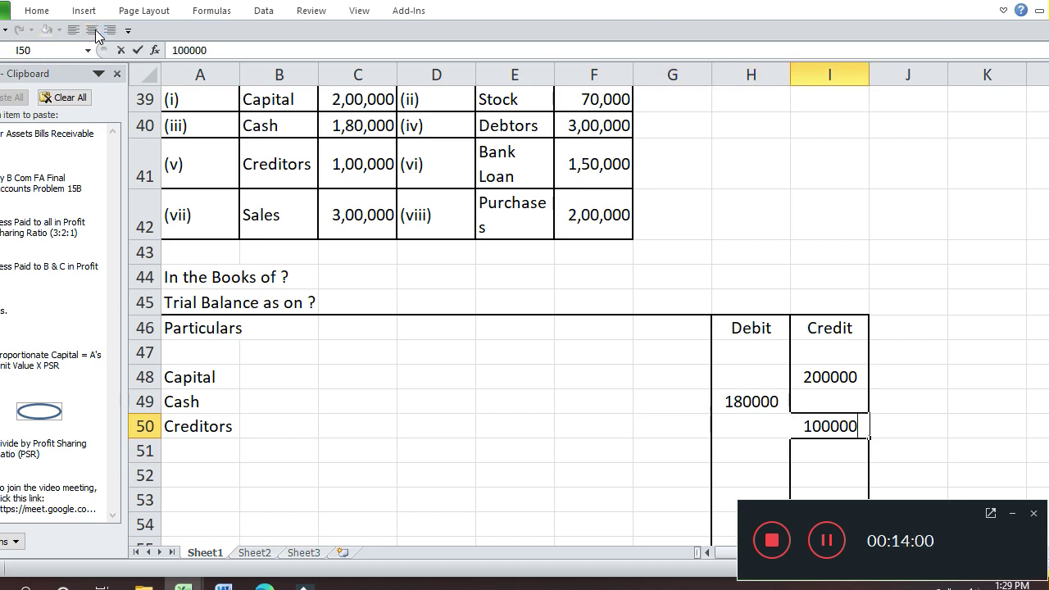
key("Return")
- Enter the account name "Sales" in cell A51, directly below Creditors
key("Left")
key("Left")
key("Left")
key("Left")
key("Left")
key("Left")
key("Left")
key("Left")
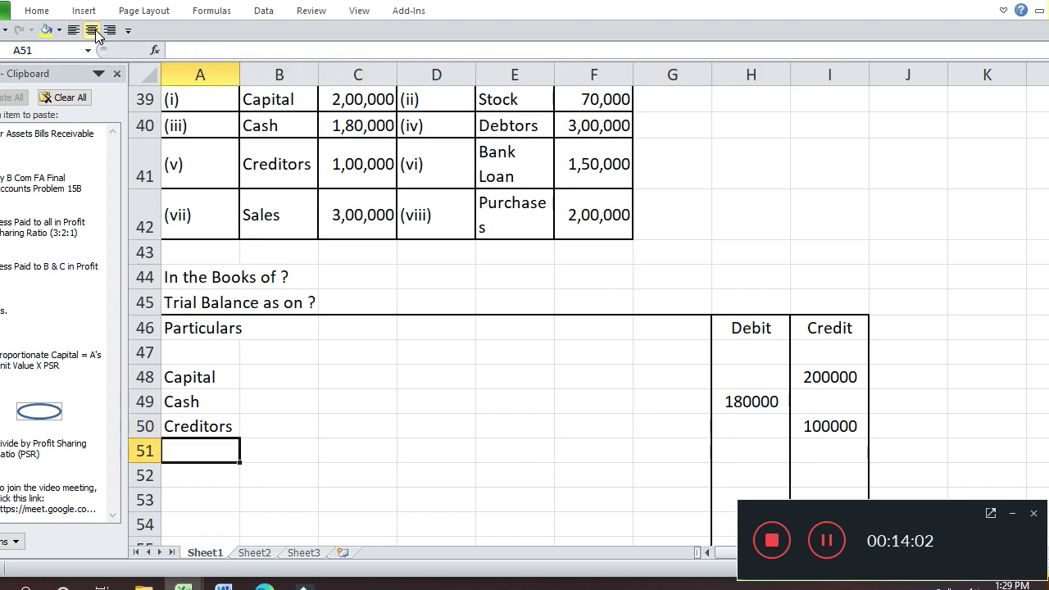
type("Sa")
key("Return")
- Enter the Sales balance of 300000 in the Credit column, cell I51
key("Up")
key("Right")
key("Right")
key("Right")
key("Right")
key("Right")
key("Right")
key("Right")
key("Right")
type("300000")
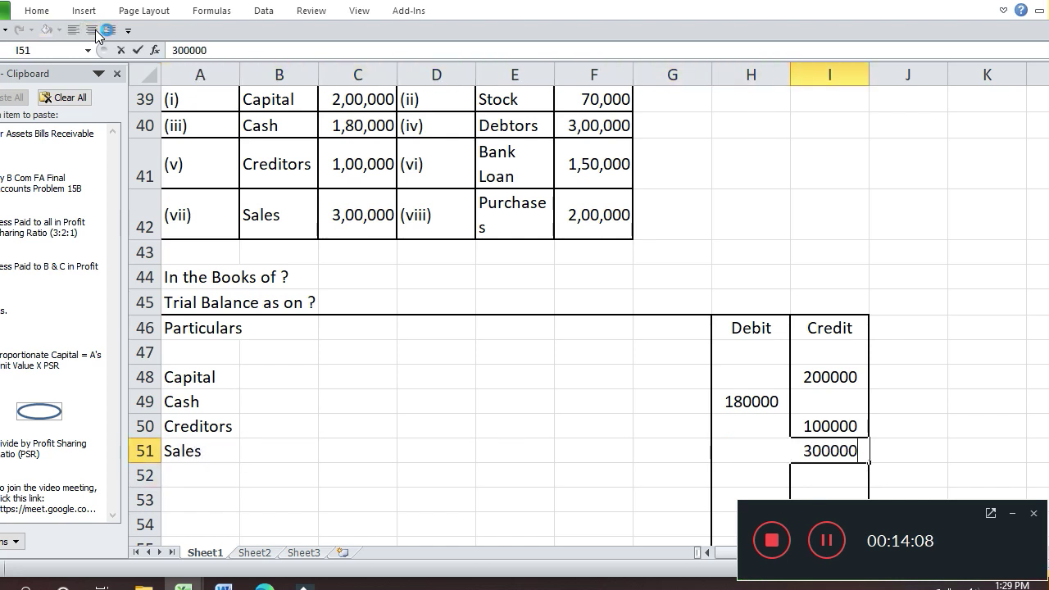
key("Return")
- Review the problem's account list above the trial balance to find the next account after Sales
key("Up")
key("Up")
key("Up")
key("Up")
key("Up")
key("Up")
key("Up")
key("Up")
key("Up")
key("Up")
key("Up")
key("Up")
key("Up")
key("Up")
key("Up")
key("Up")
key("Up")
key("Down")
key("Down")
key("Down")
key("Down")
key("Down")
key("Down")
key("Down")
key("Down")
key("Down")
key("Down")
key("Down")
key("Down")
key("Down")
key("Down")
key("Down")
key("Down")
key("Down")
key("Down")
key("Down")
key("Down")
- Enter the account name "Stock" in cell A52, directly below Sales
key("Up")
key("Up")
key("Up")
key("Up")
key("Left")
key("Left")
key("Left")
key("Left")
key("Left")
key("Left")
key("Left")
key("Left")
type("St")
key("Return")
- Check the rows above the trial balance for the Stock amount and the side it belongs on
key("Up")
key("Up")
key("Up")
key("Up")
key("Up")
key("Up")
key("Up")
key("Up")
key("Up")
key("Up")
key("Up")
key("Up")
key("Up")
key("Up")
key("Up")
key("Up")
key("Down")
key("Down")
key("Down")
key("Down")
key("Down")
key("Down")
key("Down")
key("Down")
key("Down")
key("Down")
key("Down")
key("Down")
key("Down")
key("Down")
key("Down")
key("Down")
key("Down")
- Enter the Stock balance of 70000 in the Debit column, cell H52
key("Up")
key("Up")
key("Right")
key("Right")
key("Right")
key("Right")
key("Right")
type("70000")
key("Return")
- Enter the account name "Debtors" in cell A53, directly below Stock
key("Up")
key("Up")
key("Up")
key("Up")
key("Up")
key("Down")
key("Down")
key("Down")
key("Down")
key("Down")
key("Down")
key("Down")
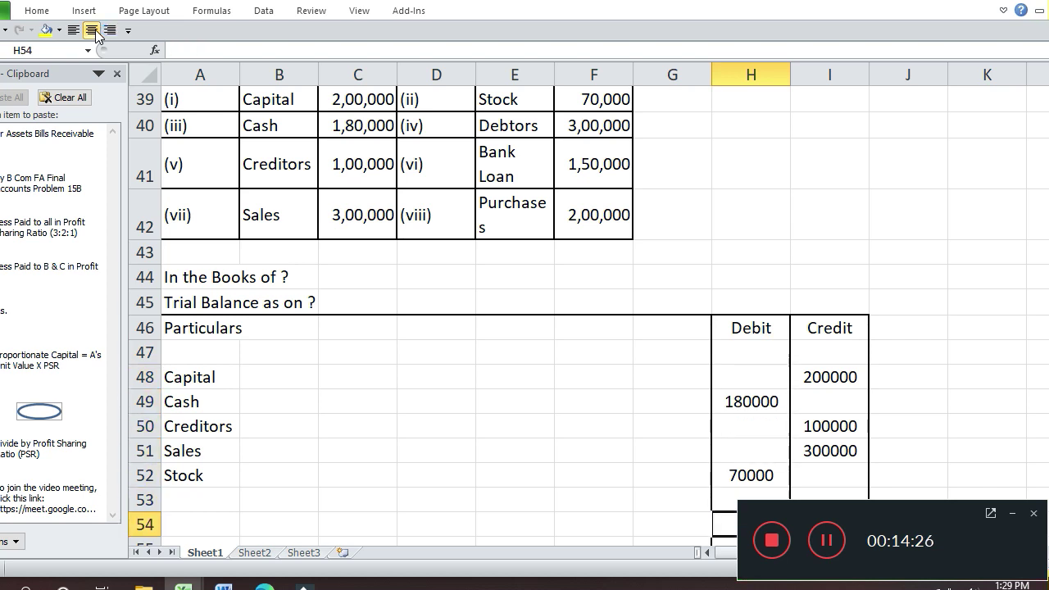
key("Up")
key("Up")
key("Left")
key("Left")
key("Left")
key("Left")
key("Left")
key("Left")
key("Left")
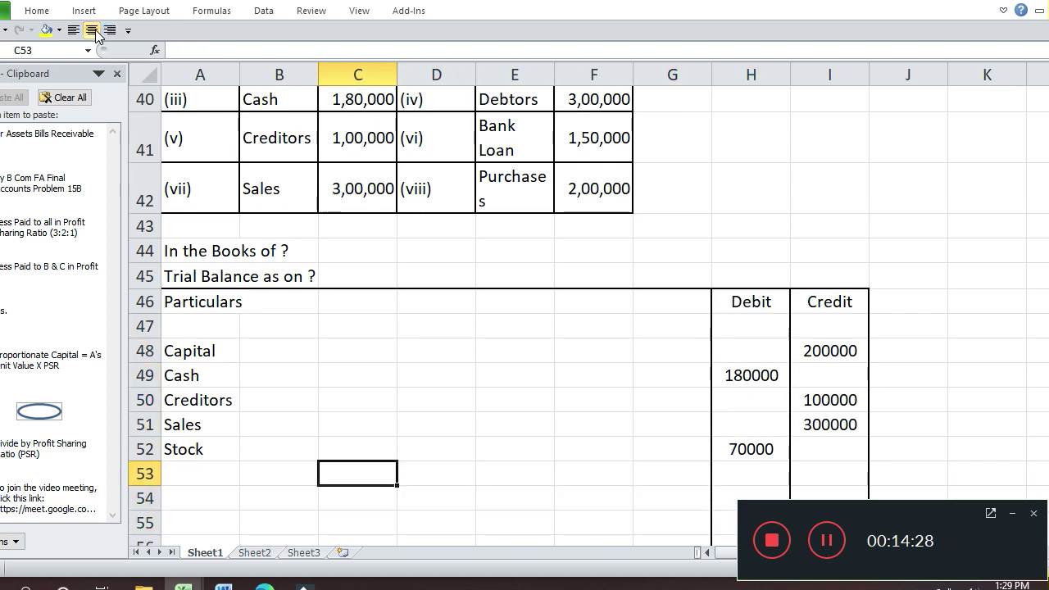
type("Deb")
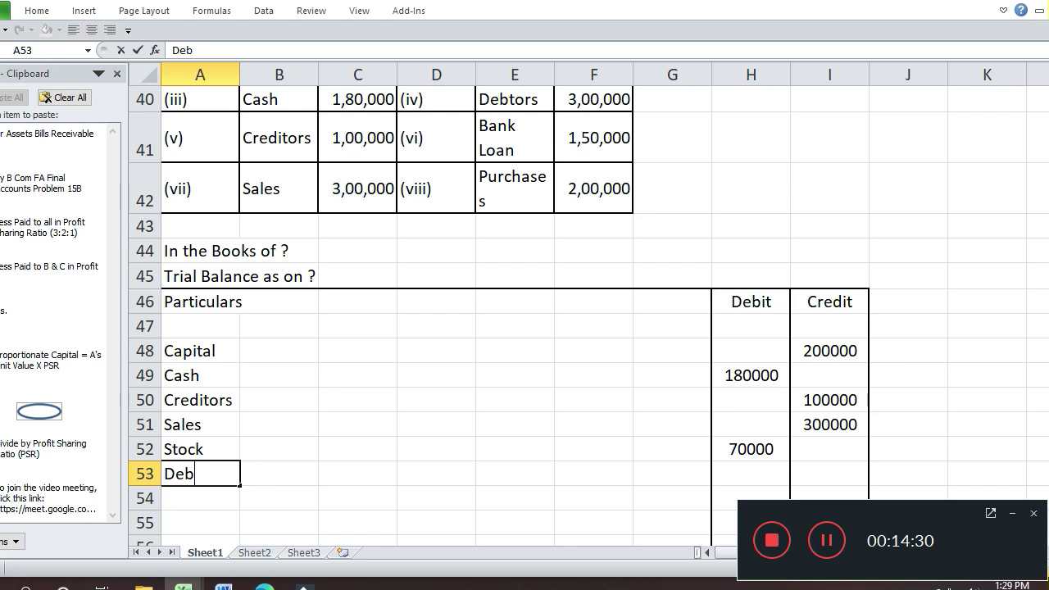
- Enter the Debtors balance of 300000 in the Debit column, cell H53
key("Return")
key("Up")
key("Right")
key("Right")
key("Right")
key("Right")
key("Right")
key("Right")
key("Right")
type("300000")
key("Return")
- Check the problem's account list above the trial balance for the account that follows Debtors
key("Up")
key("Up")
key("Up")
key("Up")
key("Up")
key("Up")
key("Up")
key("Up")
key("Up")
key("Up")
key("Up")
key("Up")
key("Down")
key("Down")
key("Down")
key("Down")
key("Down")
key("Down")
key("Down")
key("Down")
key("Down")
key("Down")
key("Down")
key("Down")
key("Down")
key("Down")
key("Down")
- Enter the account name "Bank Loan" in cell A54, directly below Debtors
key("Up")
key("Up")
key("Up")
key("Left")
key("Left")
key("Left")
key("Left")
key("Left")
key("Left")
key("Left")
type("Ba")
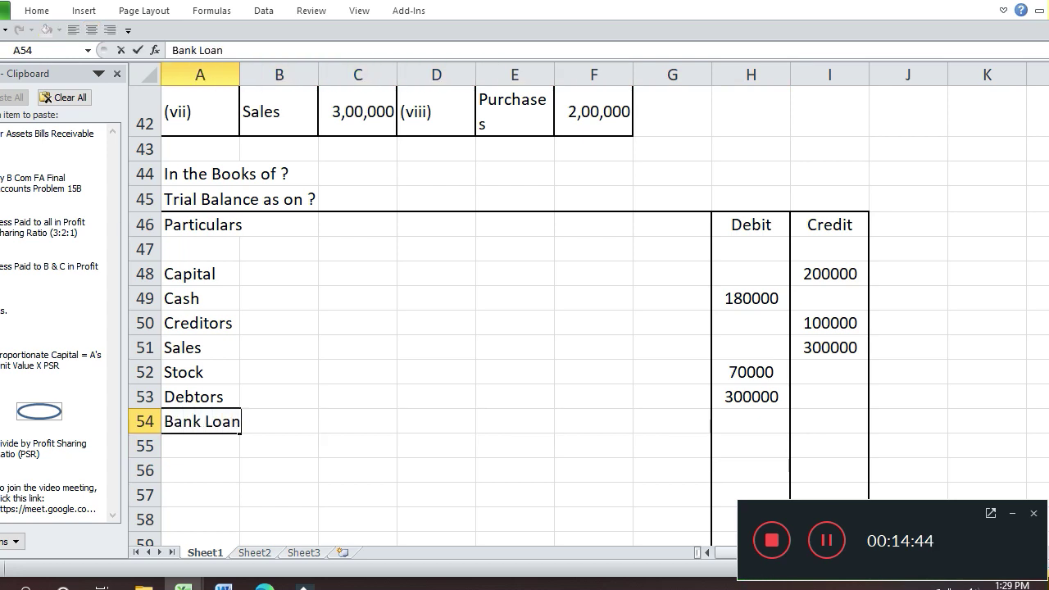
type("nk Loan")
key("Return")
- Check the rows above the trial balance for the Bank Loan amount and the side it belongs on
key("Up")
key("Up")
key("Up")
key("Up")
key("Up")
key("Up")
key("Up")
key("Up")
key("Up")
key("Up")
key("Up")
key("Up")
key("Up")
key("Up")
key("Up")
key("Up")
key("Up")
key("Up")
key("Up")
key("Down")
key("Down")
key("Down")
key("Down")
key("Down")
key("Down")
key("Down")
key("Down")
key("Down")
key("Down")
key("Down")
key("Down")
key("Down")
key("Down")
key("Down")
key("Down")
key("Down")
key("Down")
key("Down")
key("Down")
- Enter the Bank Loan balance of 150000 in the Credit column, cell I54
key("Up")
key("Up")
key("Up")
key("Up")
key("Up")
key("Right")
key("Right")
key("Right")
key("Right")
key("Right")
key("Right")
key("Right")
key("Right")
type("150000")
key("Return")
- Check the problem's account list above the trial balance for the account that follows Bank Loan and its amount
key("Up")
key("Up")
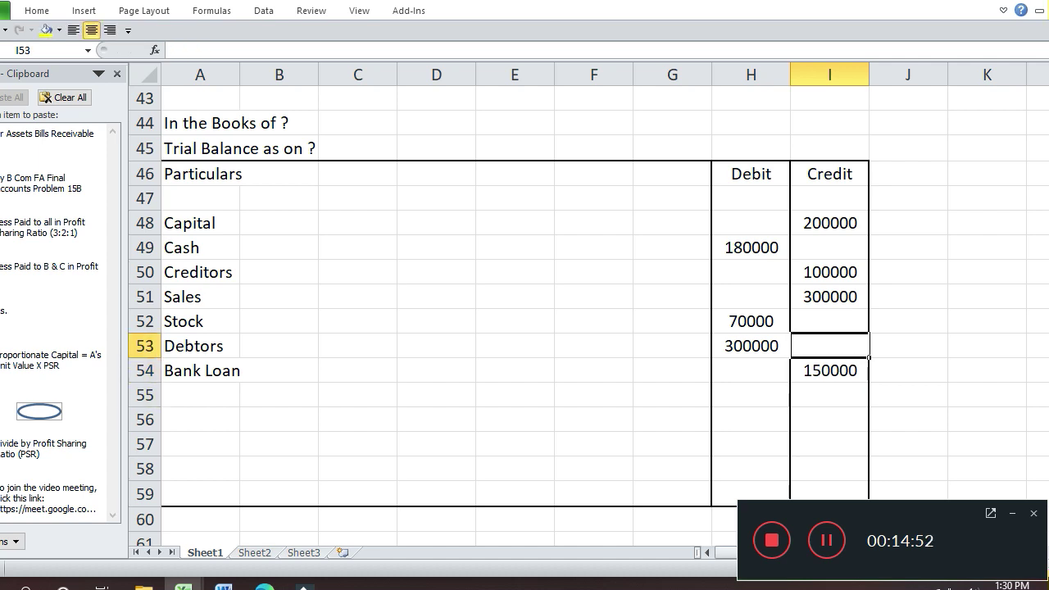
key("Up")
key("Up")
key("Up")
key("Up")
key("Up")
key("Up")
key("Up")
key("Up")
key("Up")
key("Up")
key("Up")
key("Up")
key("Up")
key("Up")
key("Up")
key("Up")
key("Up")
key("Up")
key("Up")
key("Down")
key("Down")
key("Down")
key("Down")
key("Down")
key("Down")
key("Down")
key("Down")
key("Down")
key("Down")
key("Down")
key("Down")
key("Down")
key("Down")
key("Down")
key("Down")
key("Down")
key("Down")
key("Down")
key("Down")
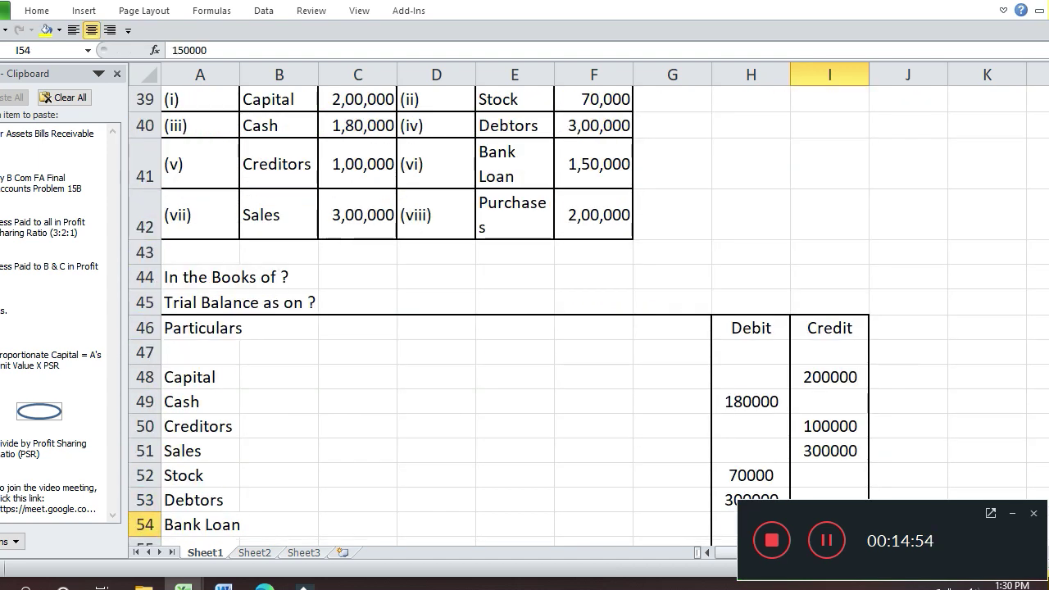
- Enter the account name "Purchases" in cell A55, directly below Bank Loan
key("Down")
key("Down")
key("Down")
key("Down")
key("Down")
key("Down")
key("Up")
key("Up")
key("Up")
key("Up")
key("Up")
key("Left")
key("Left")
key("Left")
key("Left")
key("Left")
key("Left")
key("Left")
key("Left")
type("P")
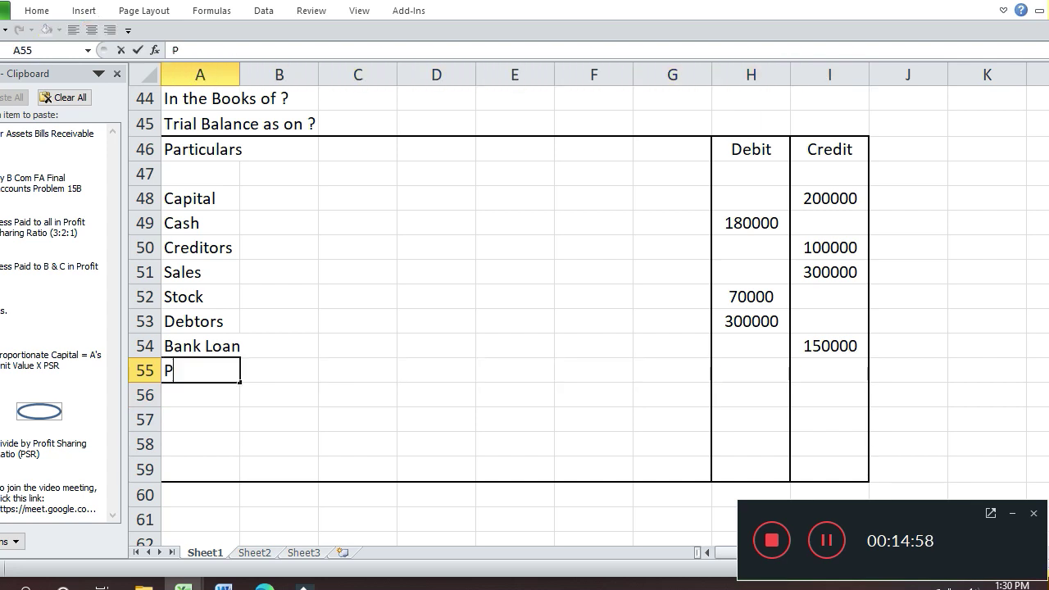
type("urchases")
key("Return")
- Check the notes and the Pr.1 account list above the trial balance for the Purchases amount and its side
key("Up")
key("Up")
key("Up")
key("Up")
key("Up")
key("Up")
key("Up")
key("Up")
key("Up")
key("Up")
key("Up")
key("Up")
key("Up")
key("Up")
key("Up")
key("Up")
key("Up")
key("Up")
key("Up")
key("Up")
key("Down")
key("Down")
key("Down")
key("Down")
key("Down")
key("Down")
key("Down")
key("Down")
key("Down")
key("Down")
key("Down")
key("Down")
key("Down")
key("Down")
key("Down")
key("Down")
key("Down")
key("Down")
key("Down")
key("Down")
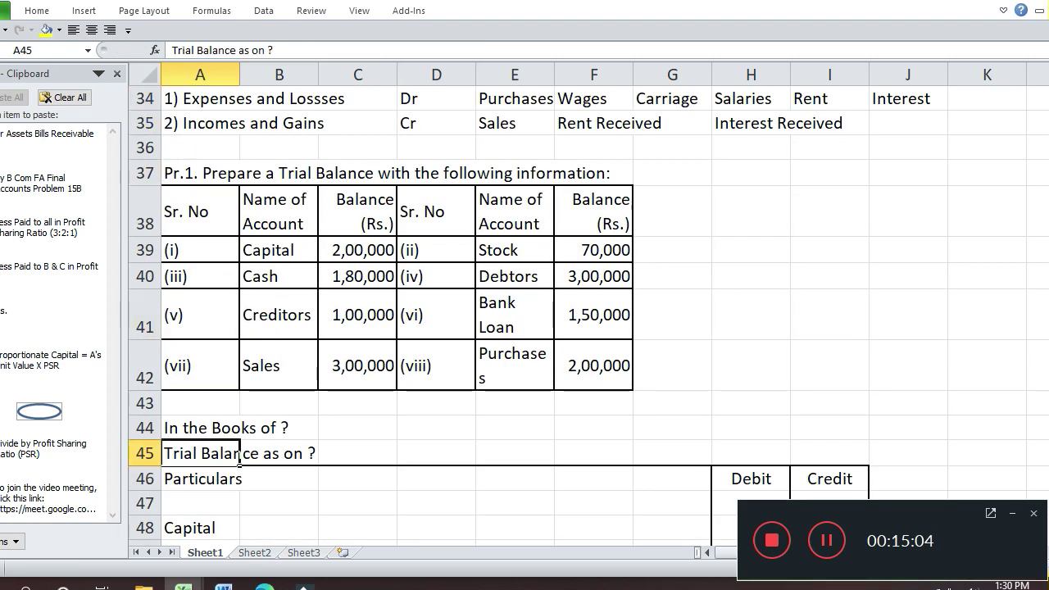
key("Up")
key("Up")
key("Up")
key("Up")
key("Up")
key("Up")
key("Up")
- Enter the Purchases balance of 200000 in the Debit column, cell H55
key("Right")
key("Right")
key("Right")
key("Right")
key("Right")
key("Right")
key("Right")
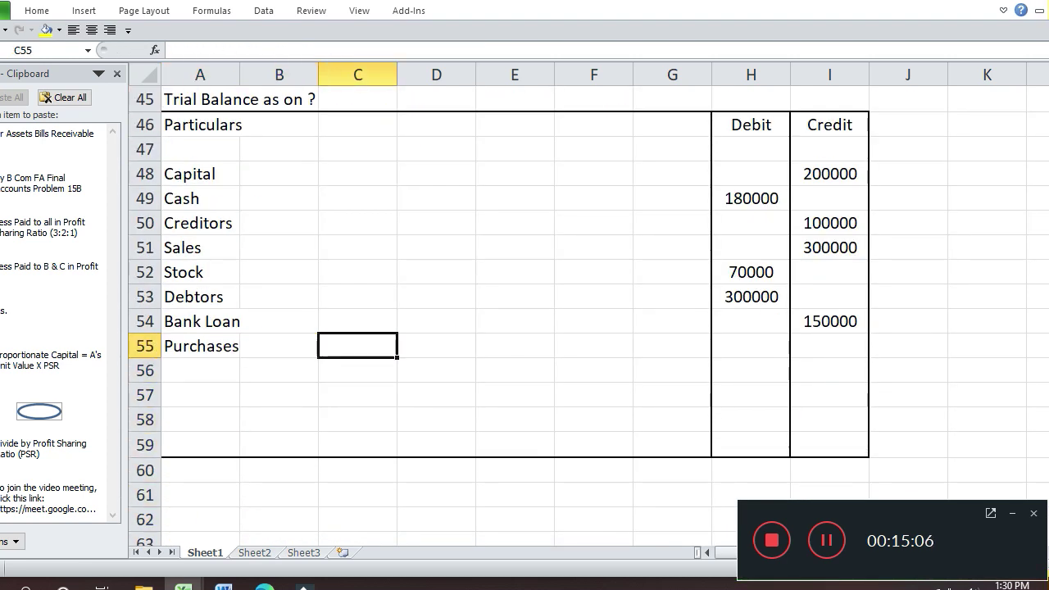
type("200000")
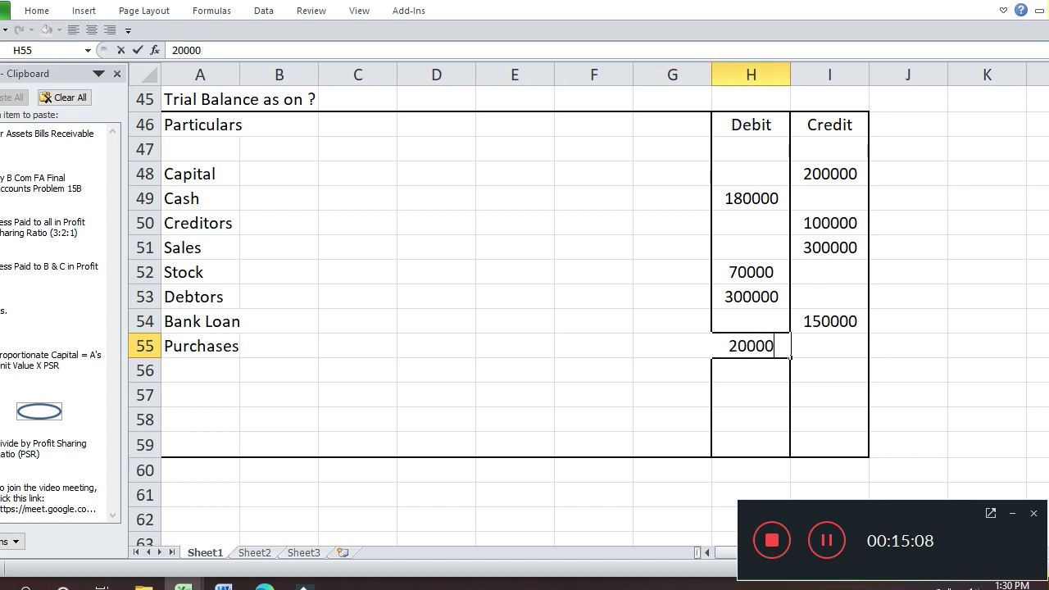
key("Return")
- Review the Pr.1 account list above the trial balance to check that every account has been entered
key("Up")
key("Up")
key("Up")
key("Up")
key("Up")
key("Up")
key("Up")
key("Up")
key("Up")
key("Up")
key("Up")
key("Up")
key("Up")
key("Up")
key("Up")
key("Up")
key("Up")
key("Up")
key("Up")
key("Up")
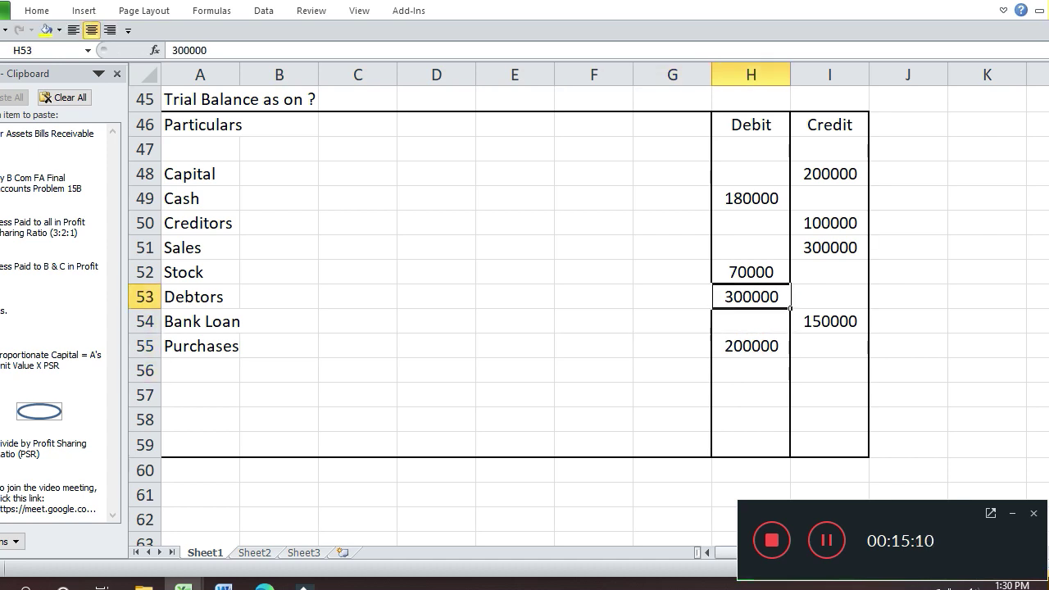
key("Down")
key("Down")
key("Down")
key("Down")
key("Down")
key("Down")
key("Down")
key("Down")
key("Down")
key("Down")
key("Down")
key("Down")
key("Down")
key("Down")
key("Down")
key("Down")
key("Down")
key("Down")
key("Down")
key("Down")
key("Down")
key("Down")
key("Down")
key("Down")
key("Down")
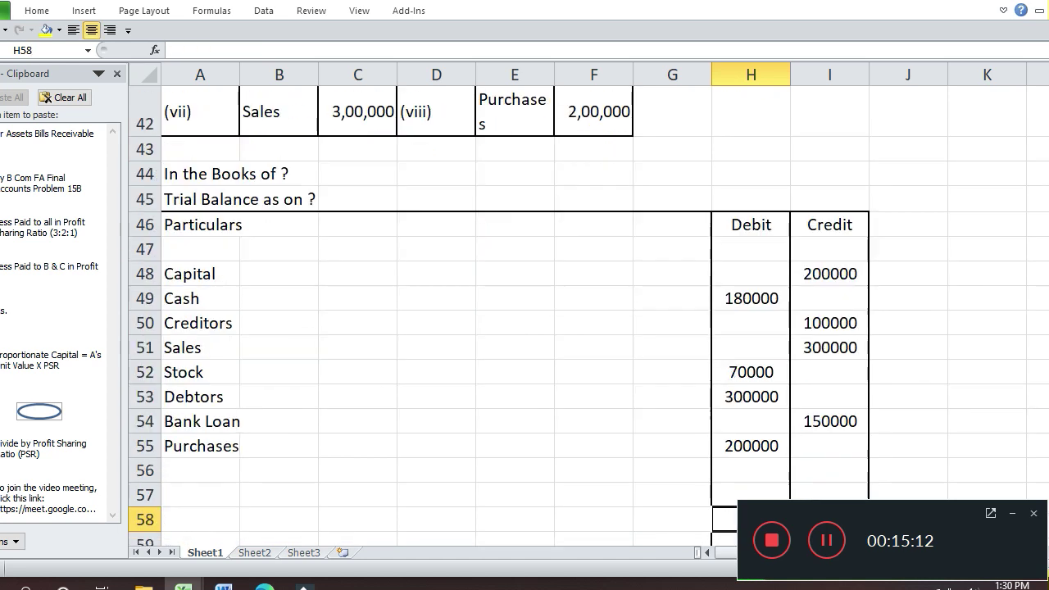
- Total the Debit column in cell H57 with the formula =SUM(H47:H55)
key("Up")
key("Up")
key("Up")
key("Up")
key("Up")
key("Up")
key("Up")
key("Up")
key("Up")
key("Up")
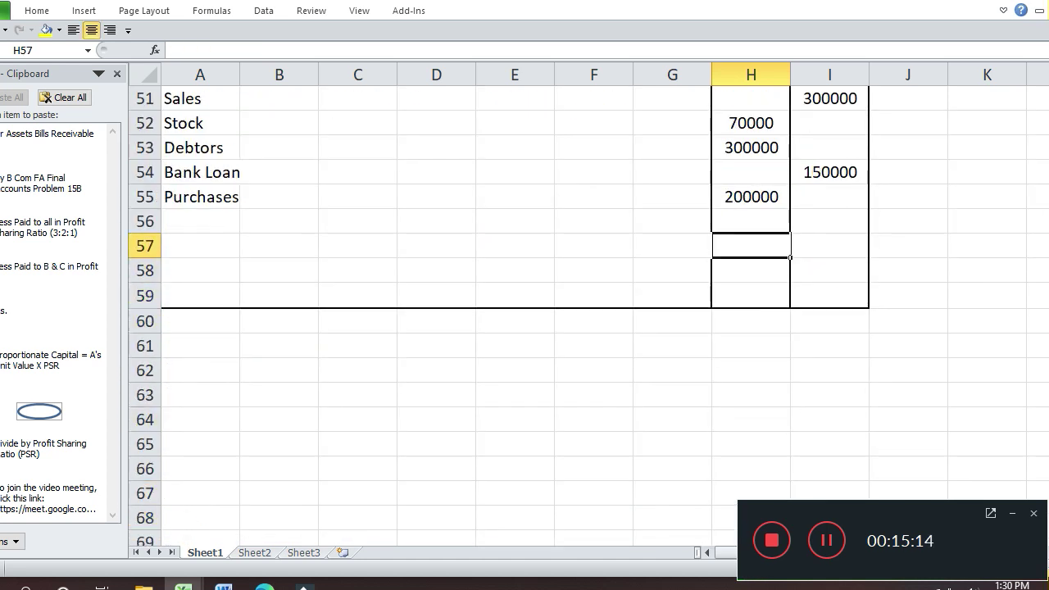
type("=sum")
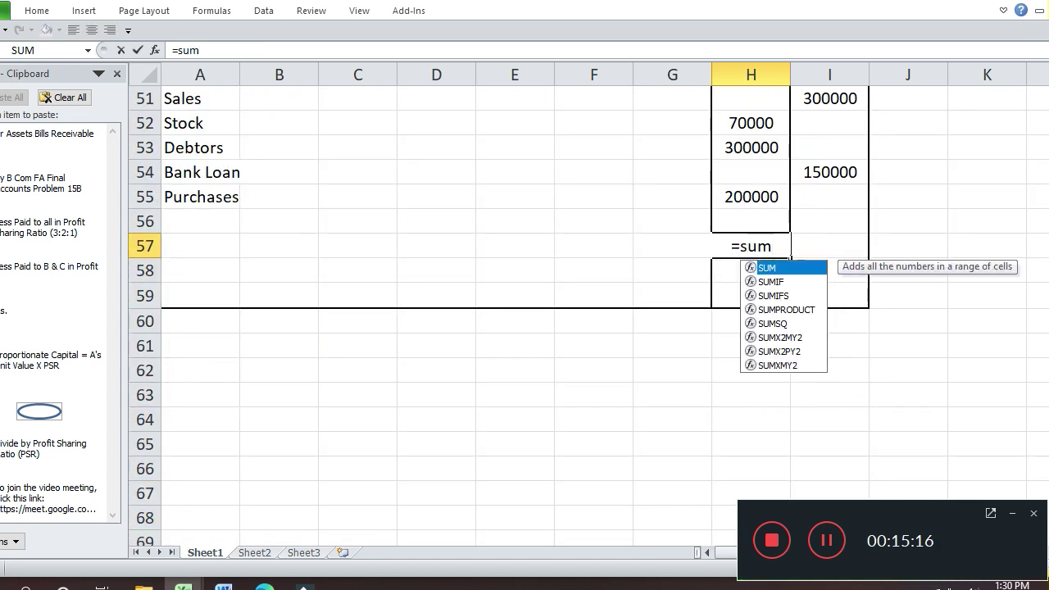
type("(")
key("Up")
key("Up")
key("shift+Up")
key("shift+Up")
key("shift+Up")
key("shift+Up")
key("shift+Up")
key("shift+Up")
key("shift+Up")
key("shift+Up")
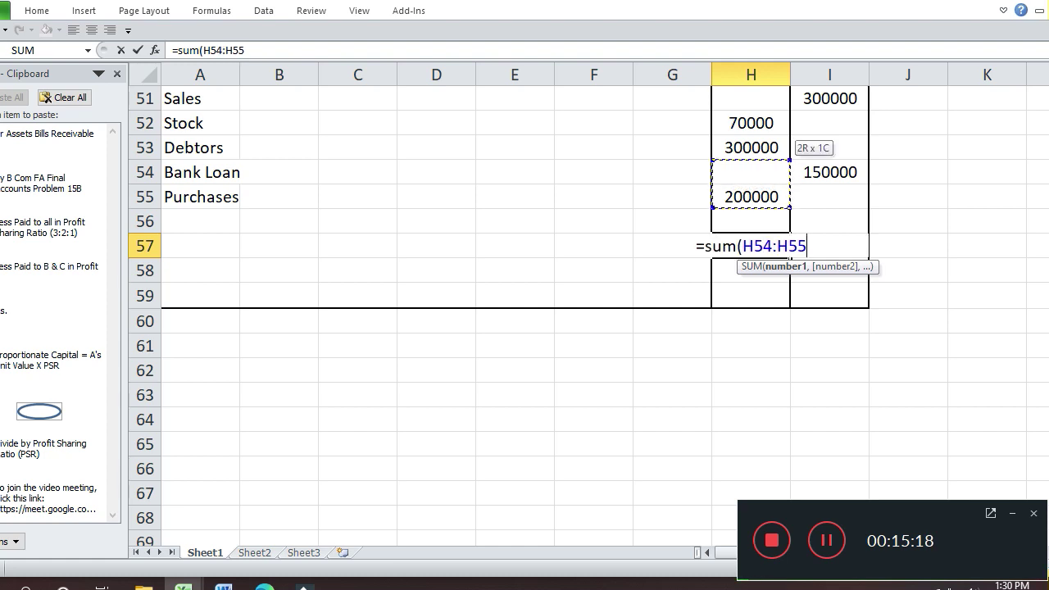
key("shift+Up")
key("shift+Up")
key("shift+Down")
key("shift+Down")
key("Return")
- Copy the Debit total formula from H57 to I57 to total the Credit column
left_click(750, 394)
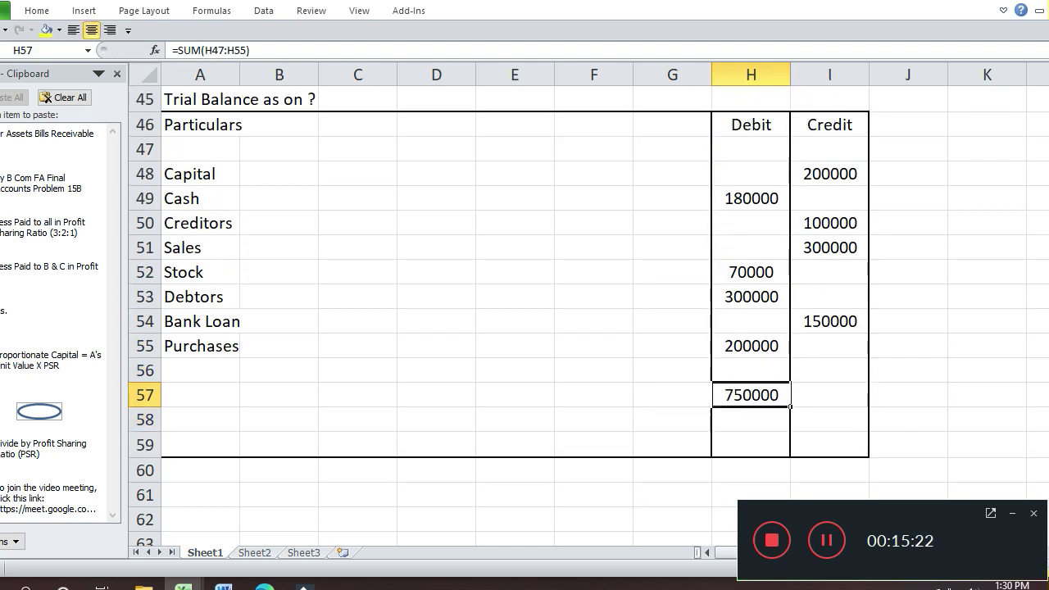
key("ctrl+c")
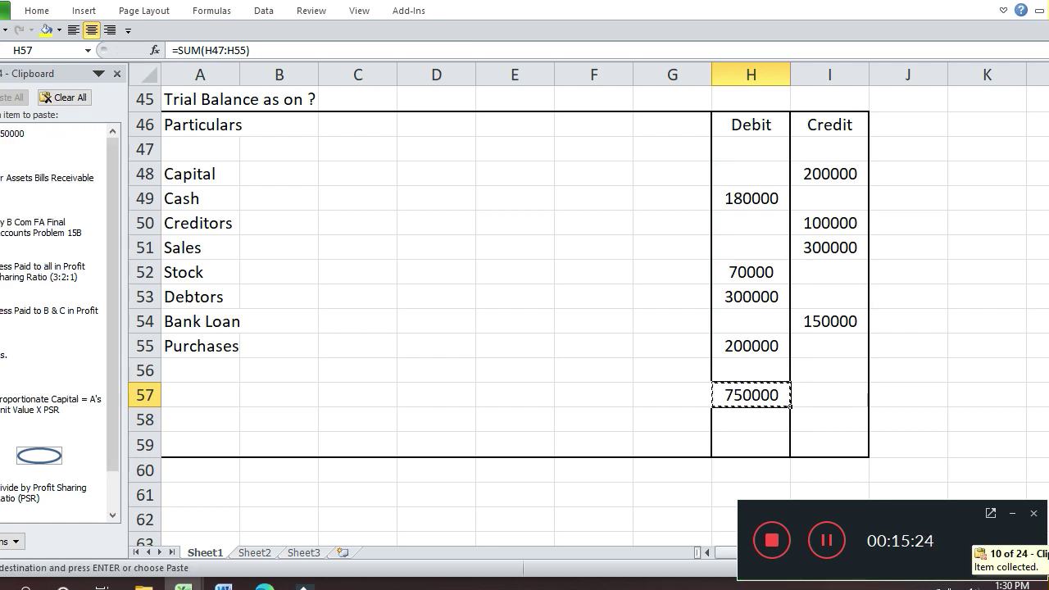
key("Right")
key("Return")
- Border the Debit and Credit totals in H57:I57 with a solid line above and a double line below
left_click(750, 394)
key("shift+Right")
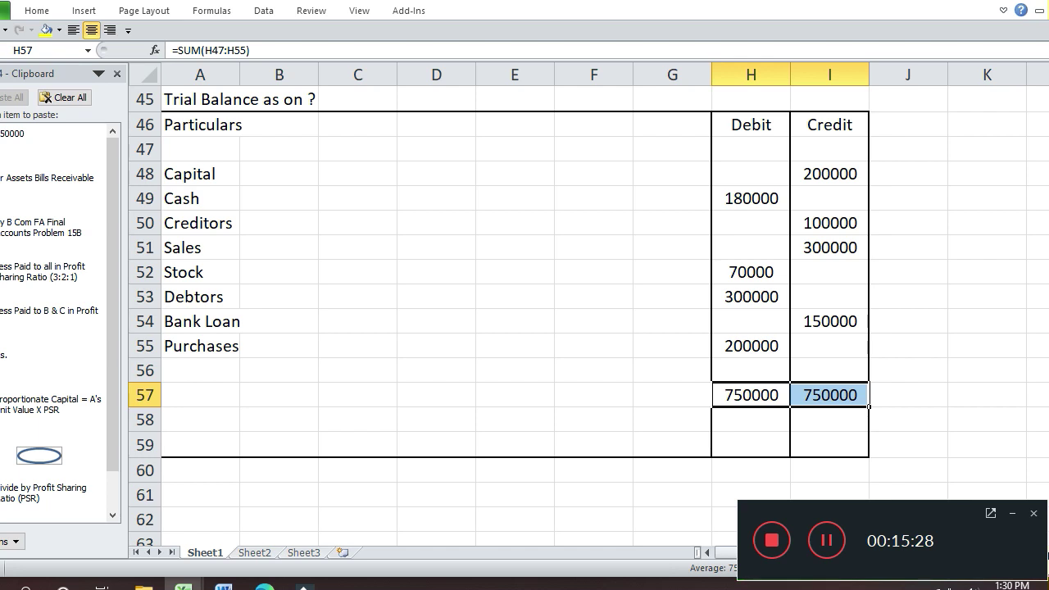
key("ctrl+1")
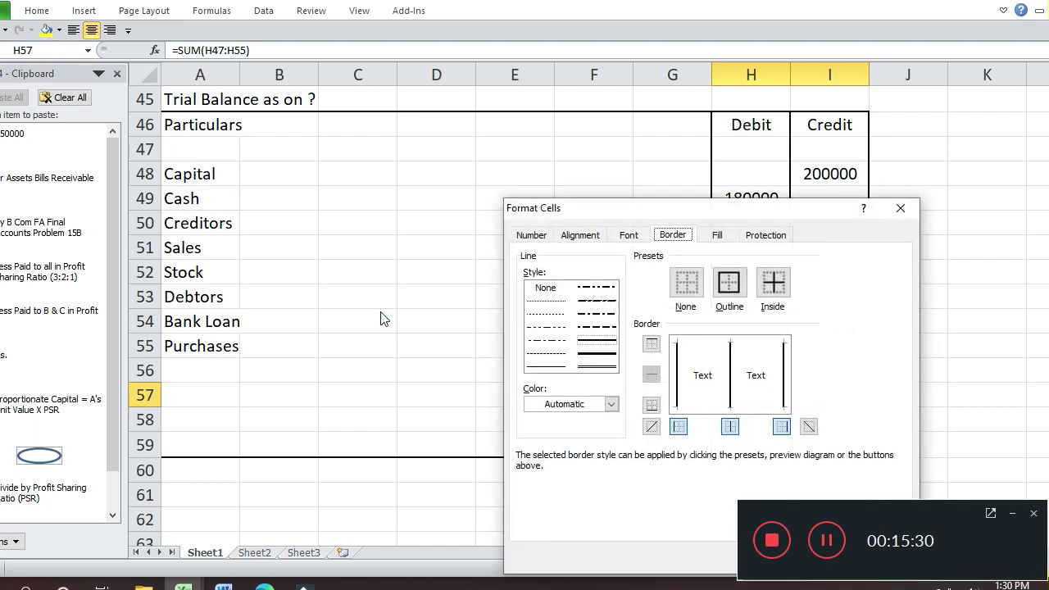
left_click(604, 353)
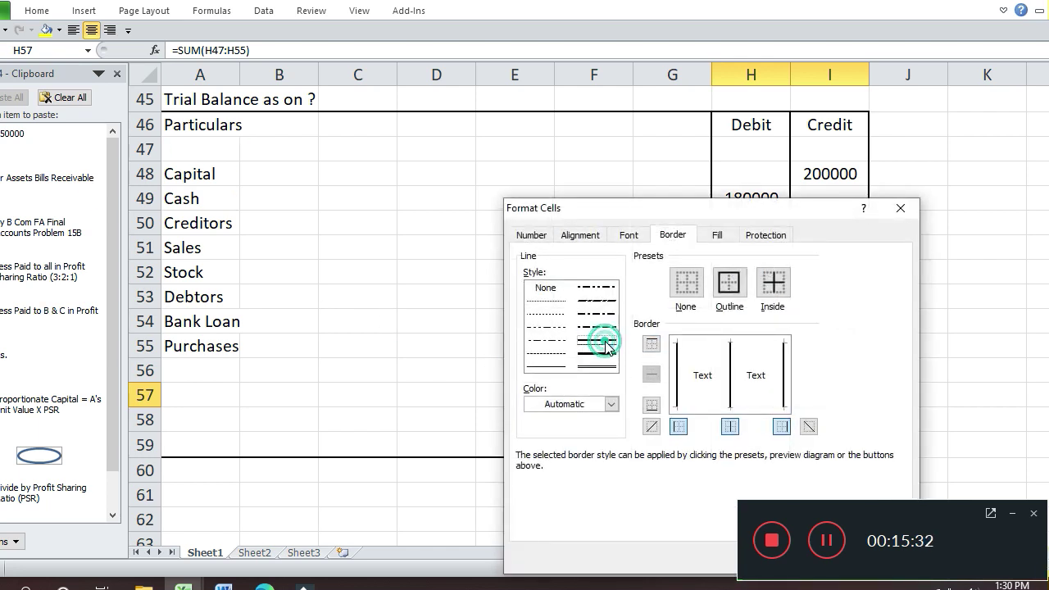
left_click(740, 339)
left_click(597, 367)
left_click(724, 404)
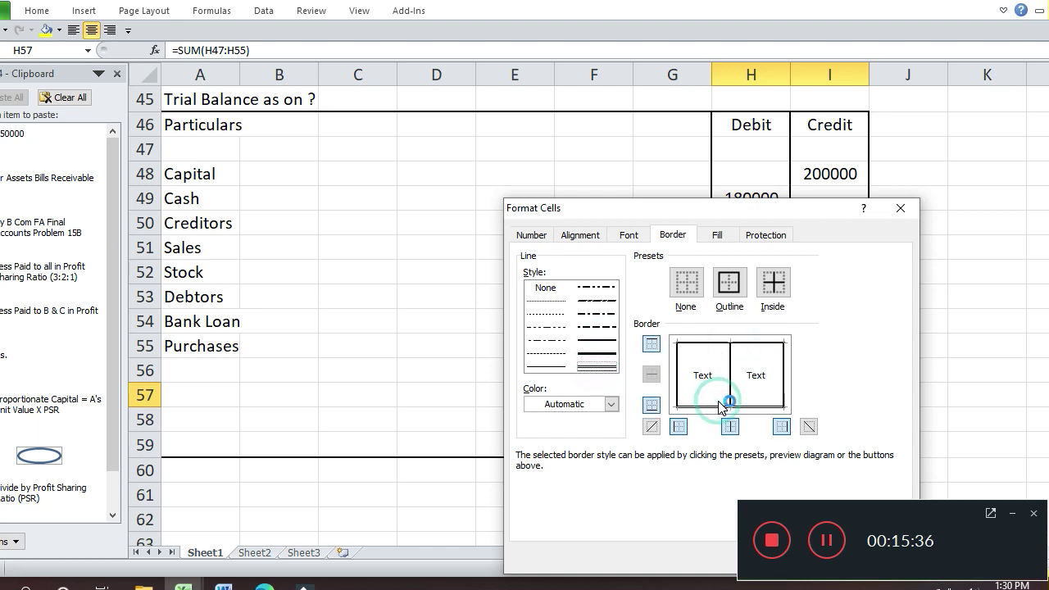
key("Return")
- Delete one surplus blank row beneath the totals at the end of the Pr.1 trial balance
key("Down")
key("Left")
key("Left")
key("Left")
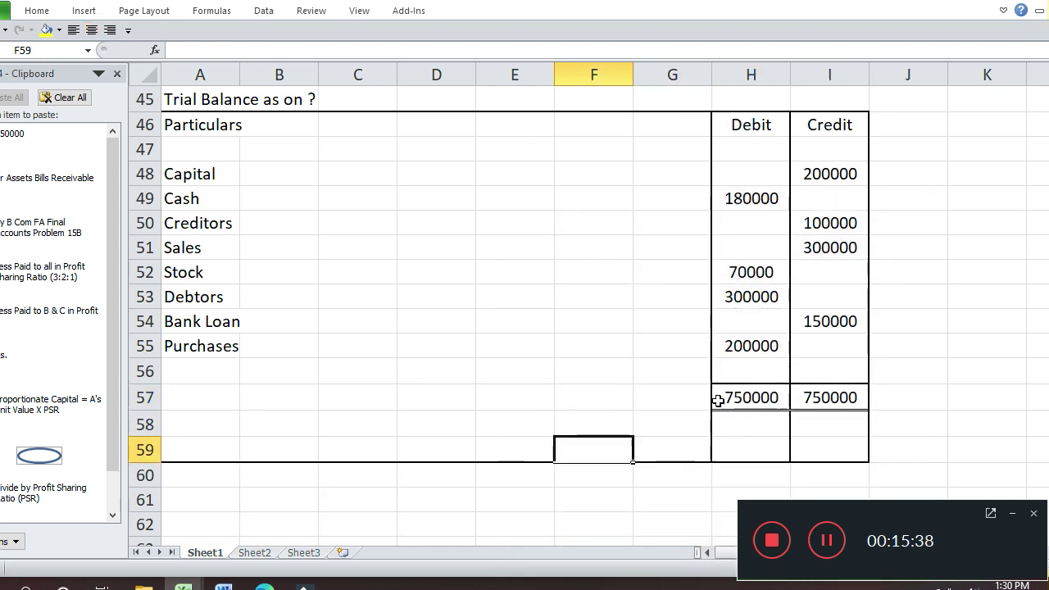
key("ctrl+minus")
key("Return")
- Delete the blank rows 60 to 73 between the Pr.1 trial balance and the Pr.2 problem
key("Down")
key("Down")
key("Left")
key("Left")
key("Left")
key("Left")
key("Down")
key("Down")
key("Down")
key("Down")
key("Down")
key("Down")
key("Down")
key("Down")
key("Down")
key("Down")
key("Down")
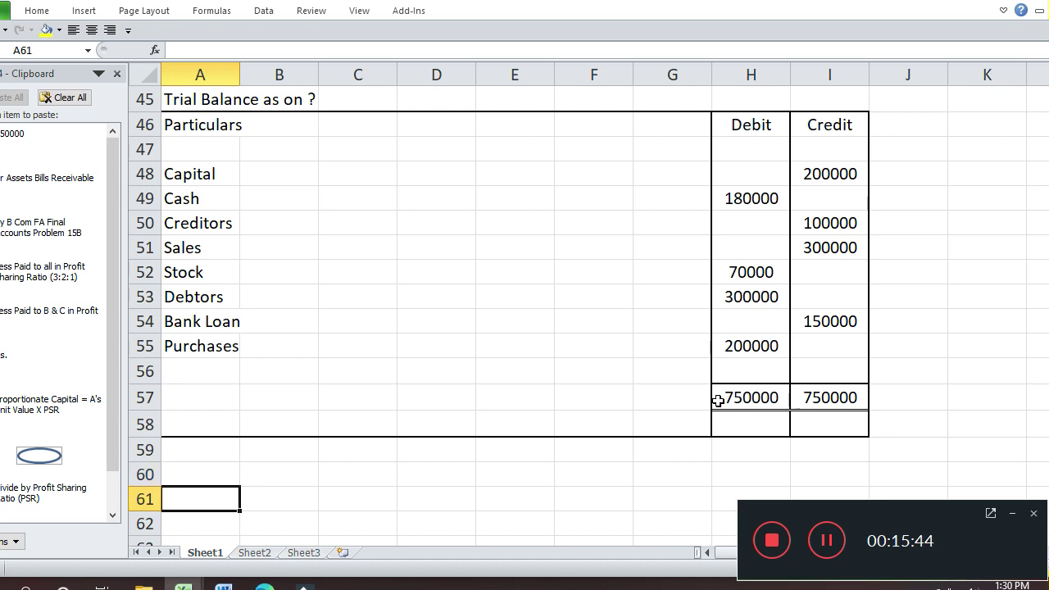
key("Up")
key("Up")
key("Up")
key("Up")
key("Up")
key("Up")
key("Up")
key("Up")
key("Up")
key("Up")
key("Up")
key("Up")
key("Up")
key("Up")
key("Up")
key("Up")
key("Up")
key("Up")
key("Up")
key("Up")
key("Down")
key("Down")
key("Down")
key("Down")
key("Down")
key("Down")
key("Down")
key("Down")
key("Down")
key("Down")
key("Down")
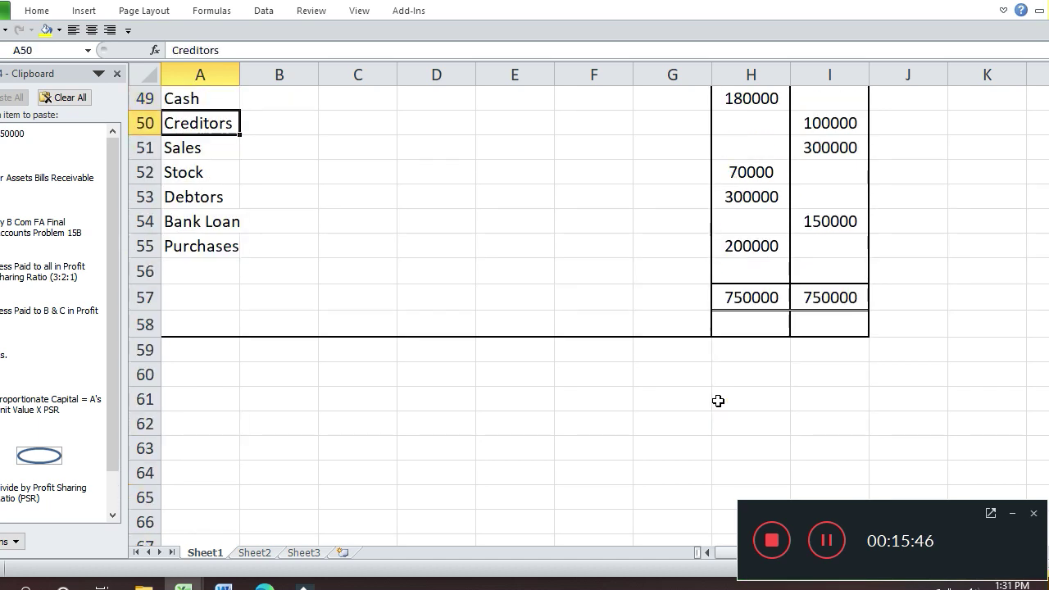
key("shift+Down")
key("shift+Down")
key("shift+Down")
key("shift+Down")
key("shift+Down")
key("shift+Down")
key("shift+Down")
key("shift+Down")
key("shift+Down")
key("shift+Down")
key("shift+Down")
key("shift+Down")
key("shift+Down")
key("shift+Down")
key("shift+Down")
key("shift+Down")
key("shift+Down")
key("shift+Down")
key("shift+Down")
key("shift+Down")
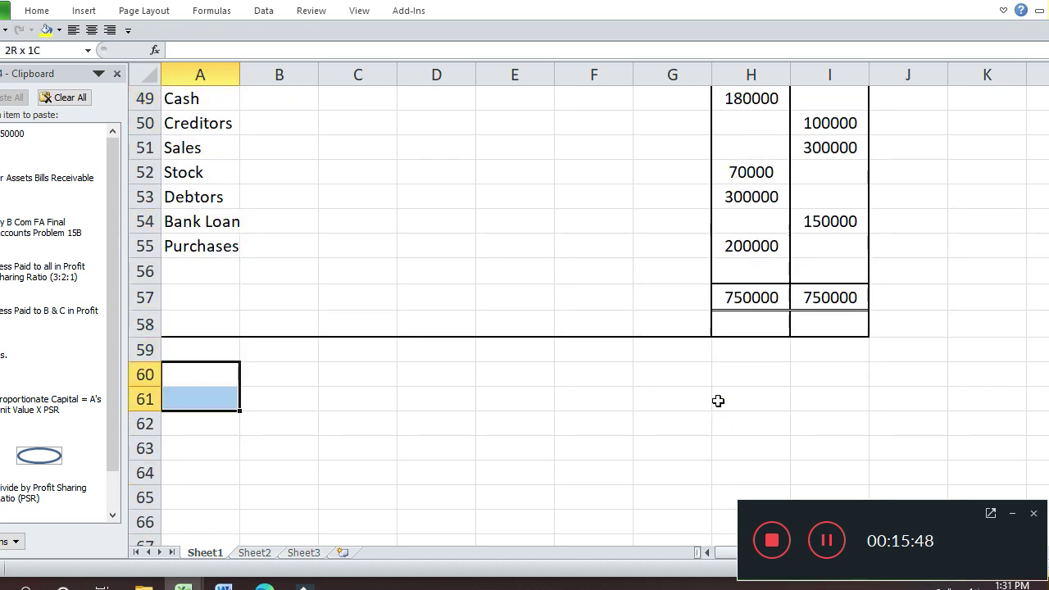
key("shift+Up")
key("shift+Up")
key("shift+Up")
key("shift+Up")
key("shift+Up")
key("shift+Up")
key("shift+Up")
key("shift+Up")
key("shift+Down")
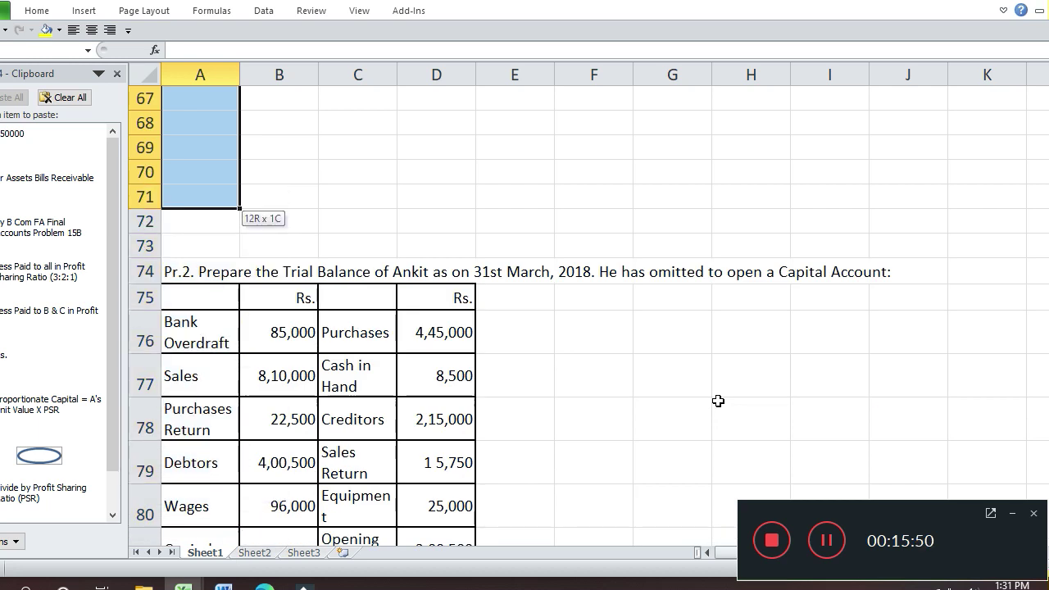
key("ctrl+minus")
key("r")
key("Return")
- Read through the Pr.2 problem statement and its list of balances, down to the Pr.3 heading
key("Down")
key("Down")
key("Down")
key("Down")
key("Down")
key("Down")
key("Down")
key("Down")
key("Down")
key("Down")
key("Down")
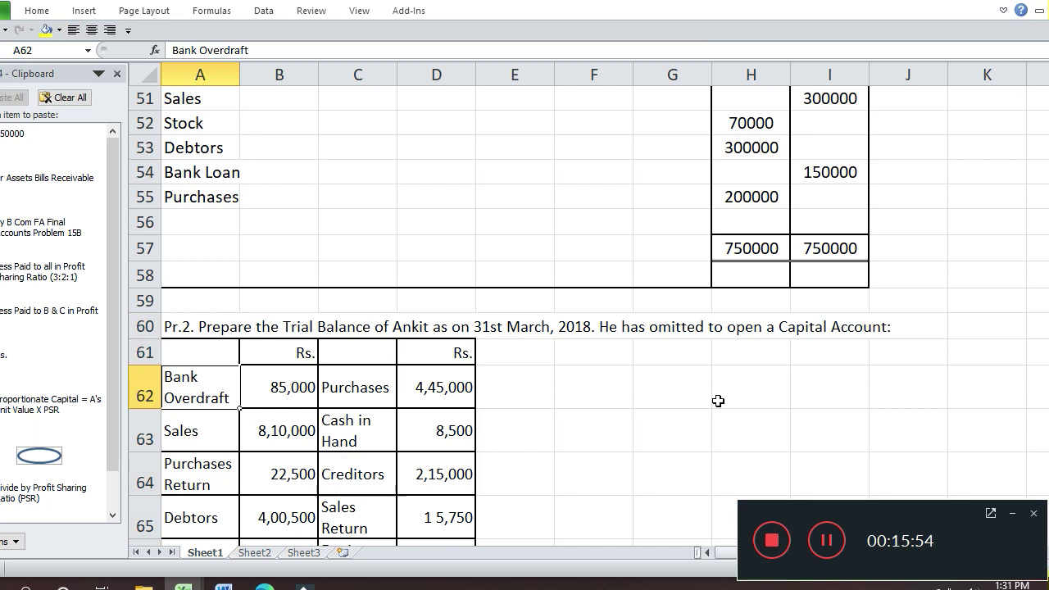
key("Up")
key("Up")
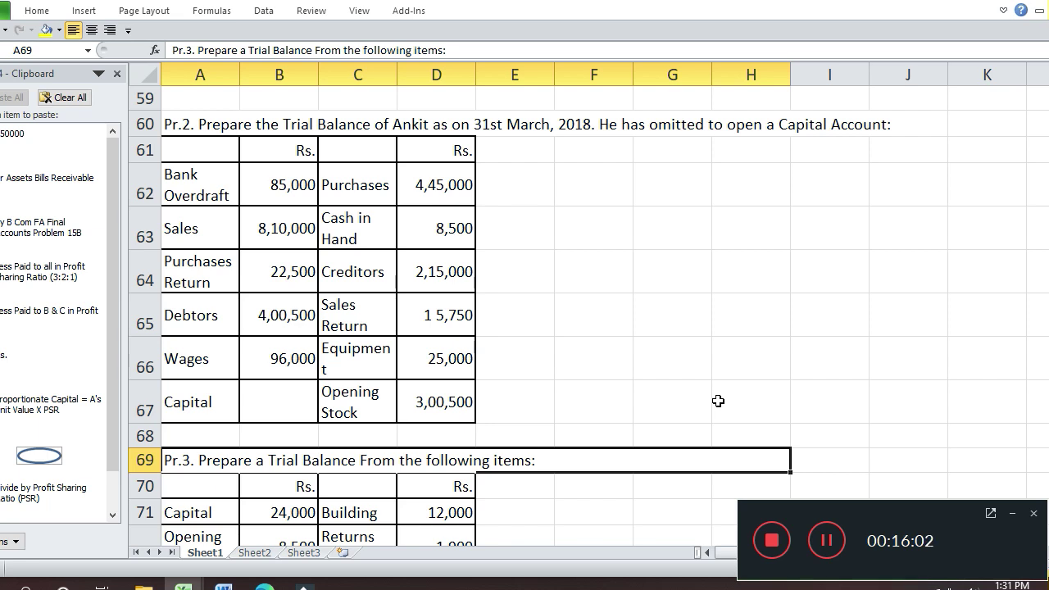
- Clear all contents and formatting of the Pr.3 and Pr.4 problems in columns A to H, starting at row 69
key("shift+Down")
key("shift+Down")
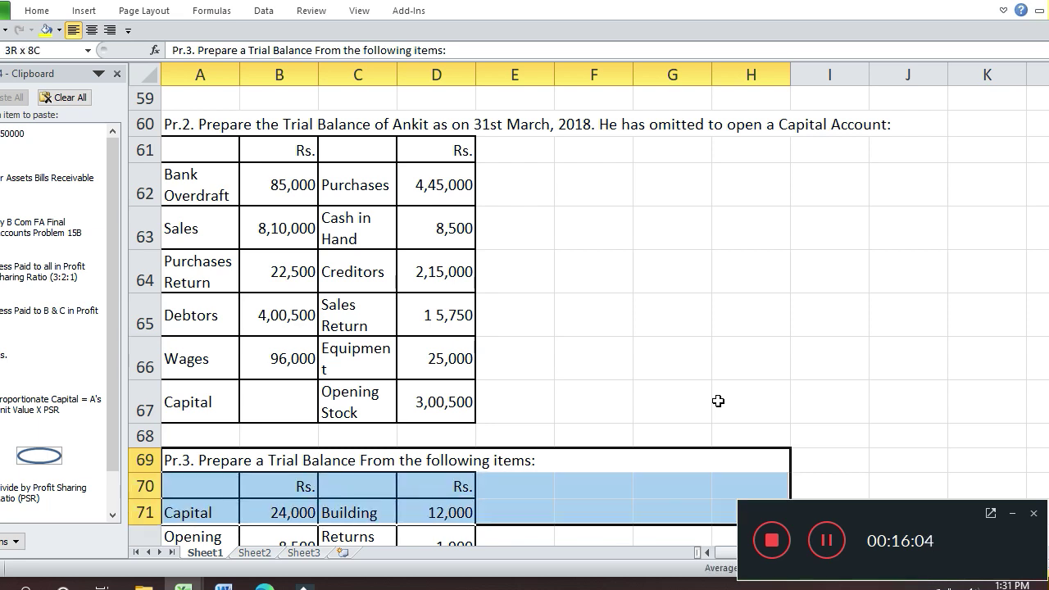
key("shift+Down")
key("shift+Down")
key("shift+Down")
key("shift+Down")
key("shift+Down")
key("shift+Down")
key("shift+Down")
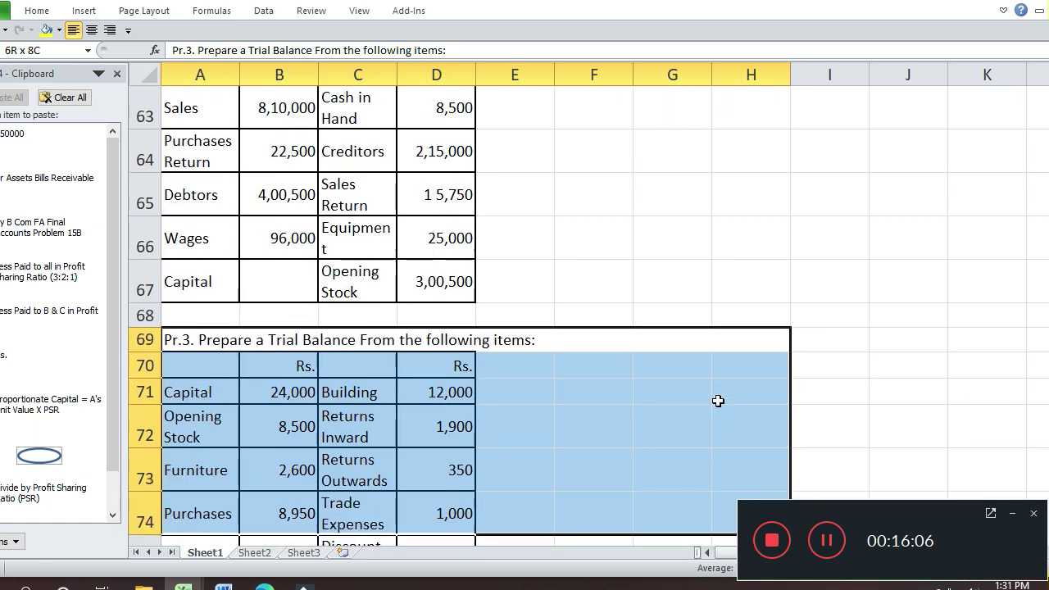
key("shift+Down")
key("shift+Down")
key("shift+Down")
key("shift+Down")
key("shift+Down")
key("shift+Down")
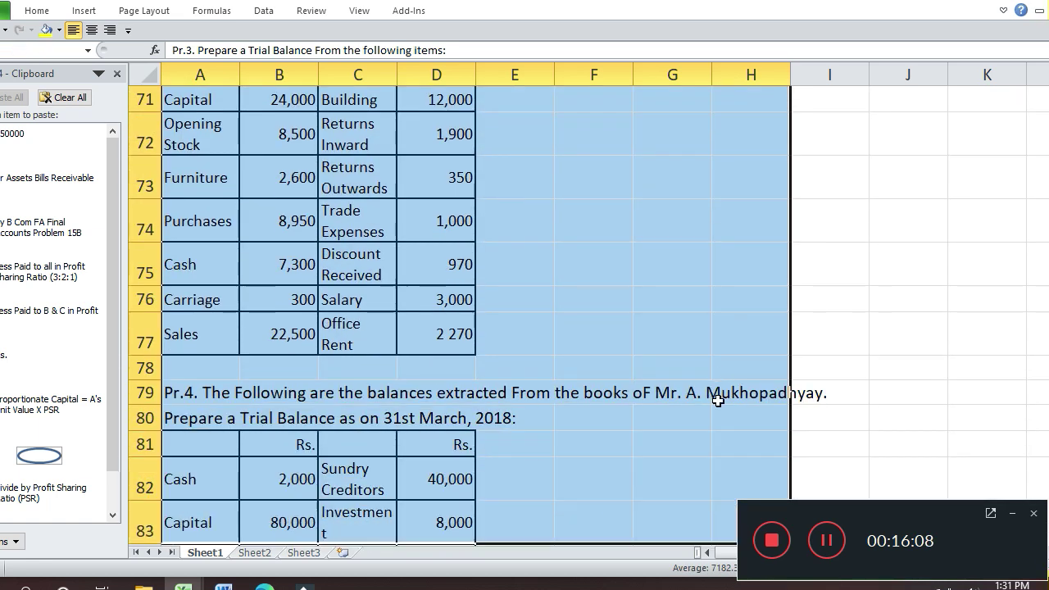
key("shift+Down")
key("shift+Down")
key("shift+Down")
key("shift+Down")
key("shift+Down")
key("shift+Down")
key("shift+Down")
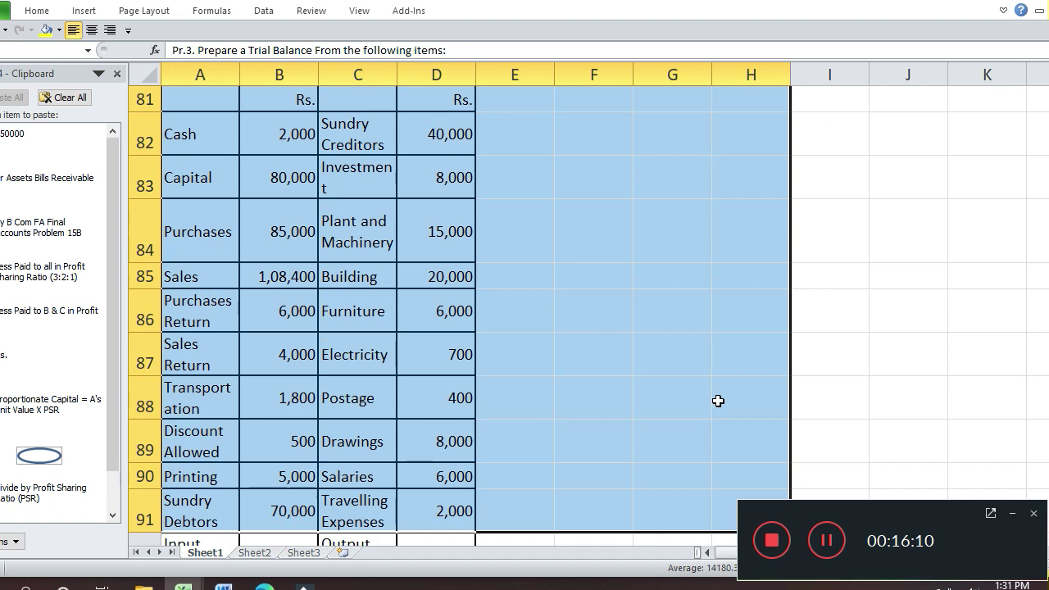
key("alt+e")
key("a")
key("a")
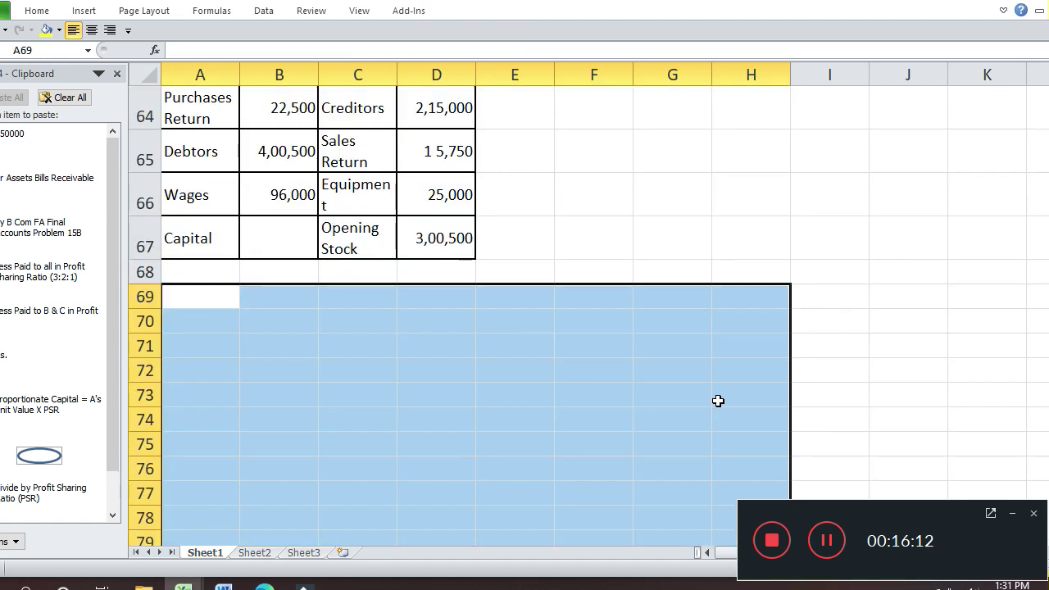
- Review the lower rows of the Pr.1 trial balance and read the Pr.2 problem statement beneath it
key("Up")
key("Up")
key("Up")
key("Up")
key("Up")
key("Up")
key("Up")
key("Up")
key("Up")
key("Up")
key("Up")
key("Up")
key("Up")
key("Up")
key("Up")
key("Up")
key("Up")
key("Up")
key("Up")
key("Up")
key("Down")
key("Down")
key("Down")
key("Down")
key("Down")
key("Down")
key("Down")
key("Down")
key("Down")
key("Down")
key("Down")
key("Down")
key("Down")
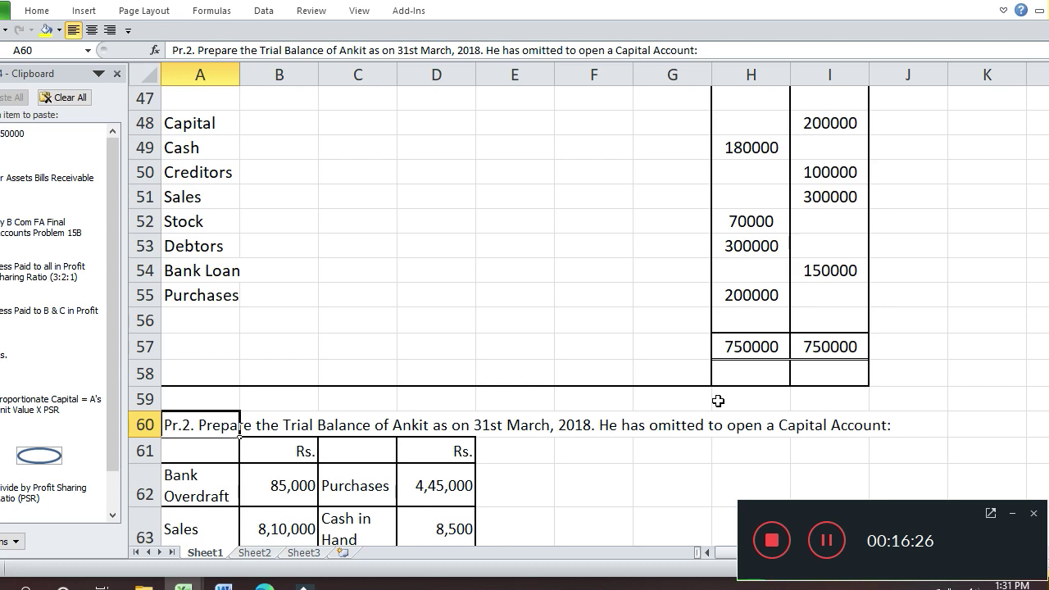
key("Down")
key("Down")
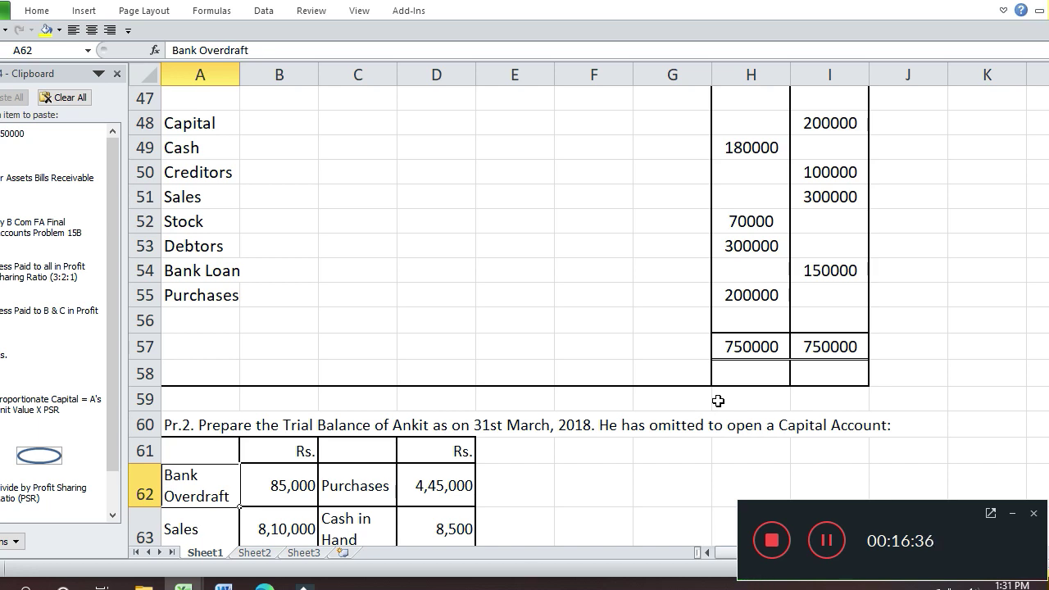
key("Down")
key("Down")
key("Down")
key("Down")
key("Down")
key("Down")
key("Down")
key("Down")
key("Down")
key("Down")
key("Down")
key("Down")
key("Down")
key("Down")
key("Down")
key("Down")
key("Down")
key("Down")
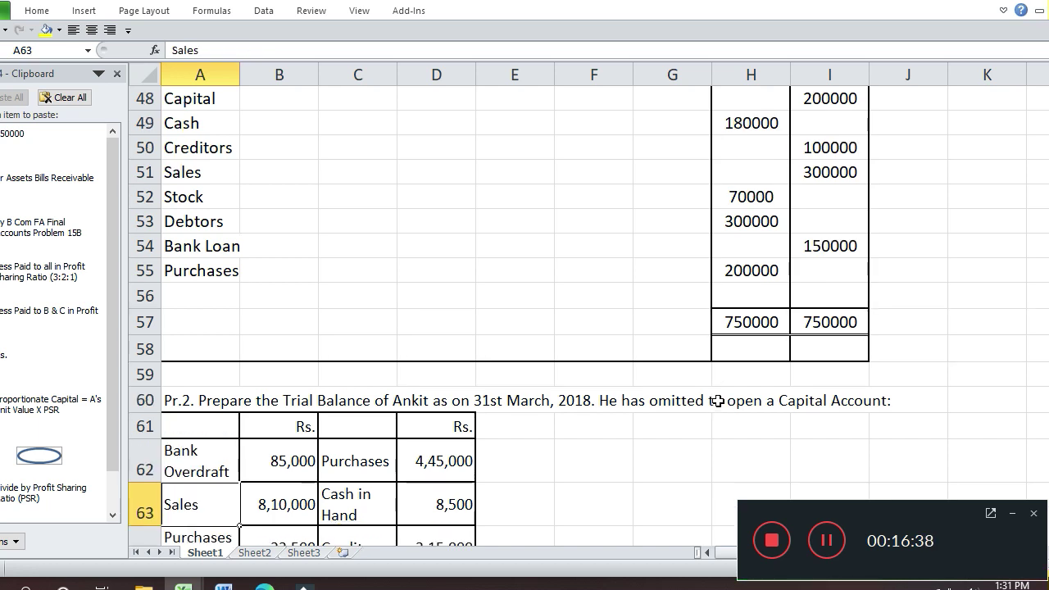
- Look back over the Pr.1 trial balance layout and return to cell A69 below the Pr.2 balances
key("Up")
key("Up")
key("Up")
key("Up")
key("Up")
key("Up")
key("Up")
key("Up")
key("Up")
key("Up")
key("Up")
key("Up")
key("Up")
key("Up")
key("Up")
key("Up")
key("Up")
key("Up")
key("Up")
key("Up")
key("Up")
key("Up")
key("Up")
key("Up")
key("Up")
key("Up")
key("Up")
key("Down")
key("Down")
key("Down")
key("Down")
key("Down")
key("Down")
key("Down")
key("Down")
key("Down")
key("Down")
key("Down")
key("Down")
key("Down")
key("Down")
key("Down")
key("Down")
key("Down")
key("Down")
key("Down")
key("Down")
key("Up")
key("Up")
key("Up")
key("Up")
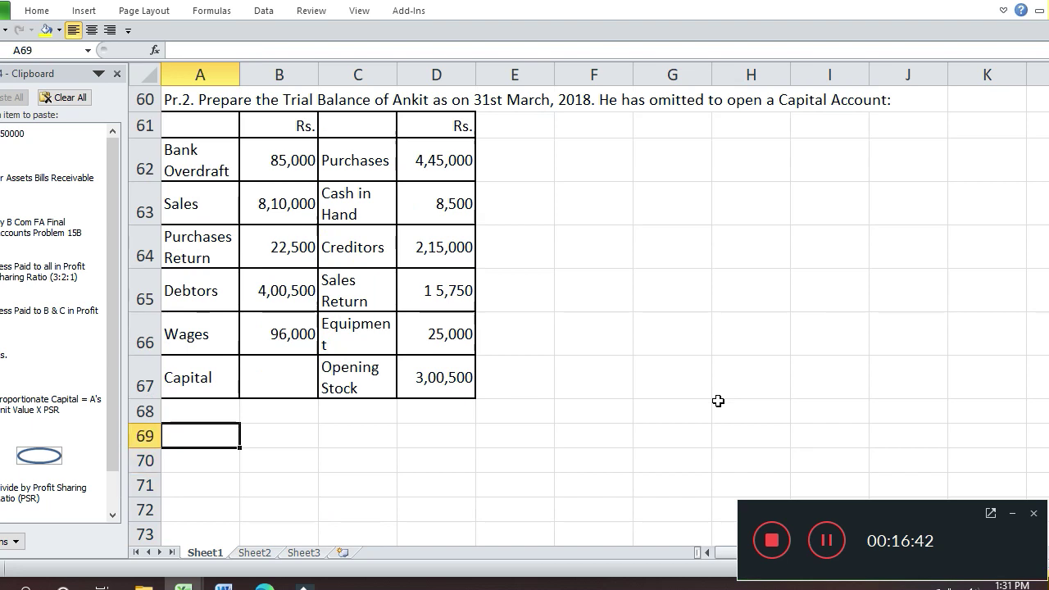
- Enter the heading "In the Books of" followed by the Pr.2 proprietor's name in cell A69
type("In the")
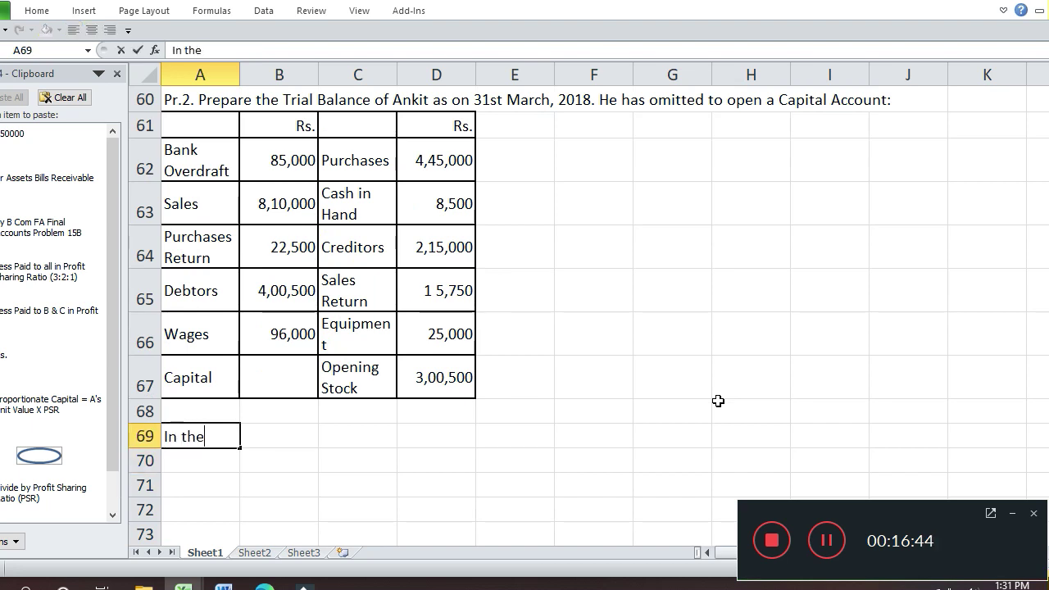
type(" Books of Ankit")
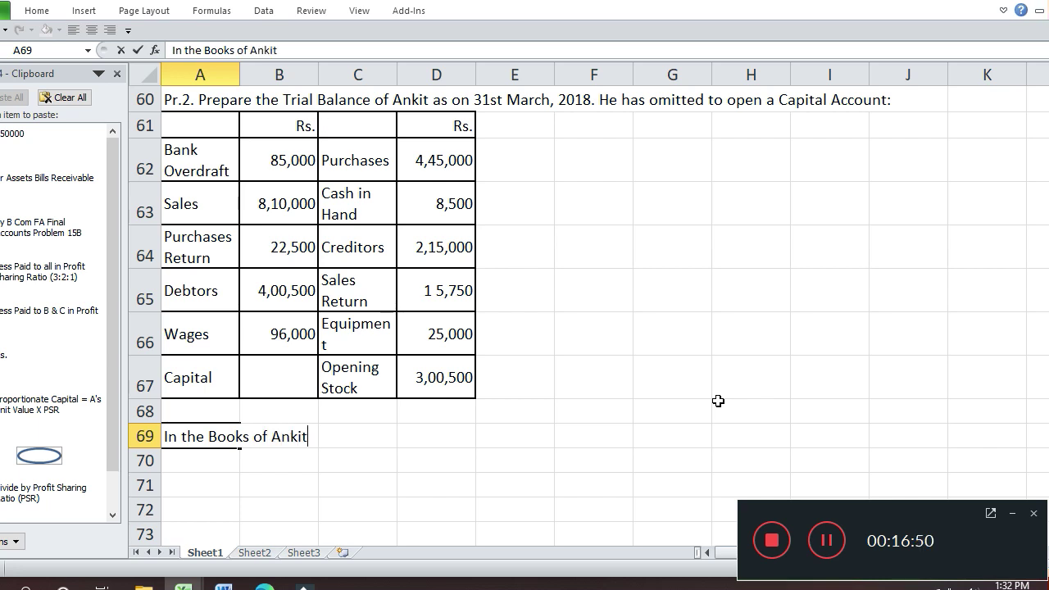
key("Return")
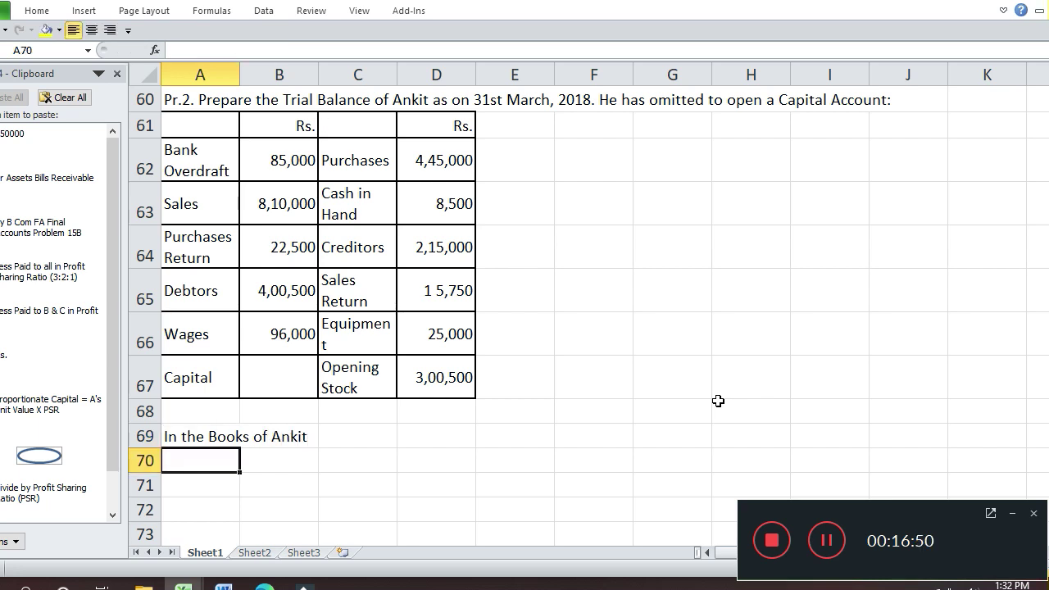
- Check the Pr.2 problem statement for the trial balance date and return to cell A70
key("Up")
key("Up")
key("Up")
key("Up")
key("Up")
key("Up")
key("Up")
key("Up")
key("Up")
key("Up")
key("Up")
key("Up")
key("Down")
key("Down")
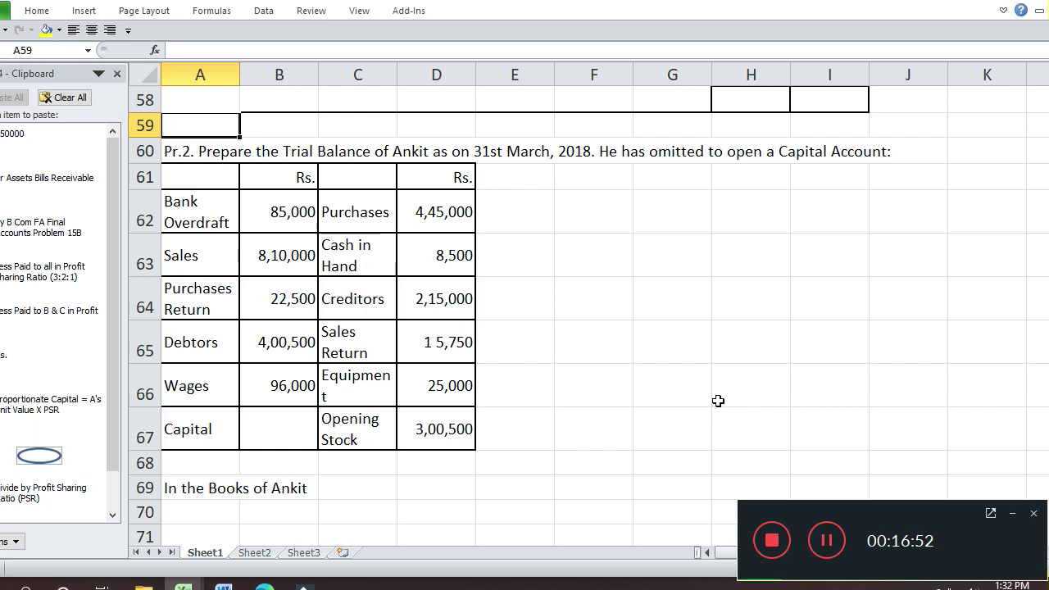
key("Down")
key("Down")
key("Down")
key("Down")
key("Down")
key("Down")
key("Down")
key("Down")
key("Down")
key("Down")
key("Down")
key("Up")
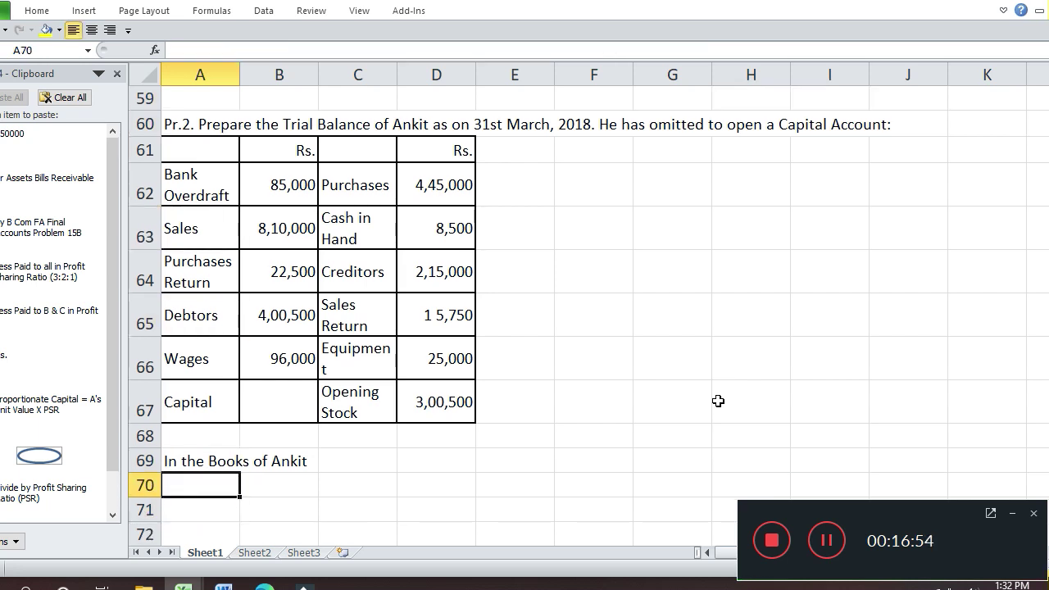
- Enter the title "Trial Balance as on 31st March 2018" in cell A70
type("Trial Ba")
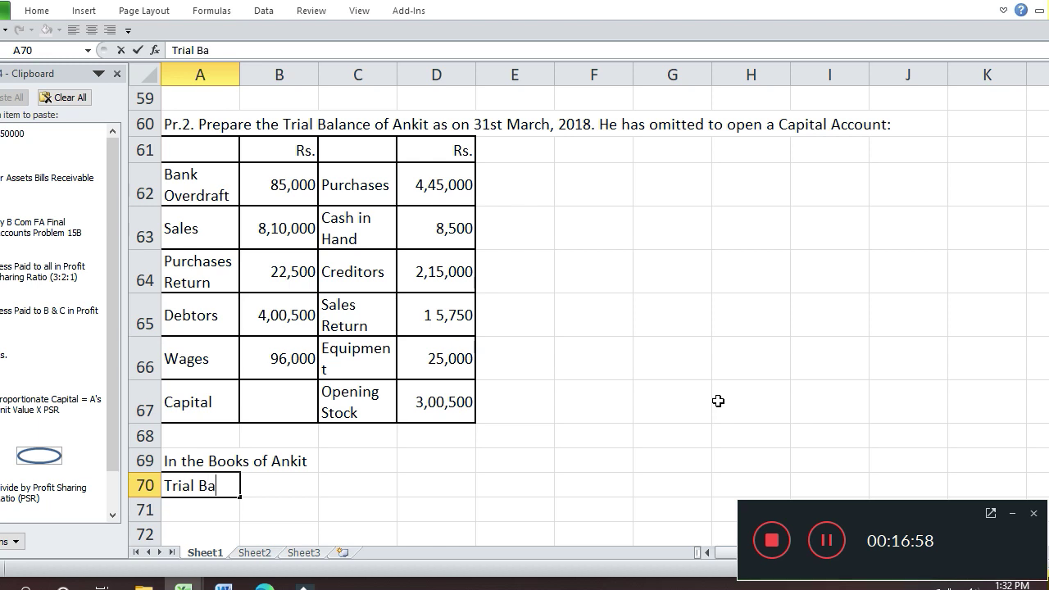
type("lance as on 31st MArch 2018")
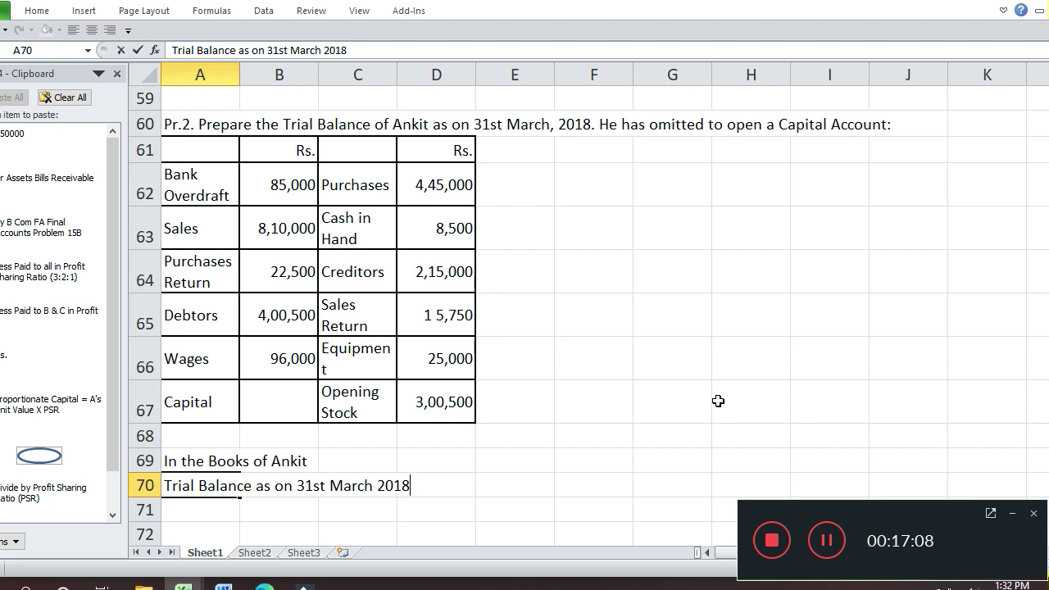
key("Return")
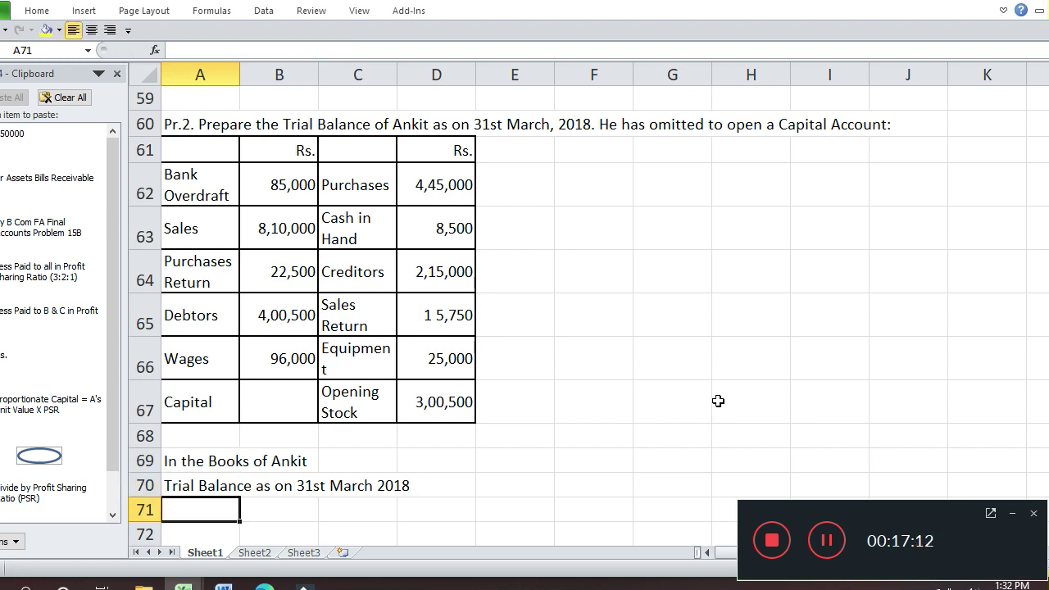
- Apply a solid medium-weight outline border around the range A71:I90 below the Pr.2 trial balance title
key("shift+Right")
key("shift+Right")
key("shift+Right")
key("shift+Right")
key("shift+Right")
key("shift+Right")
key("shift+Right")
key("shift+Right")
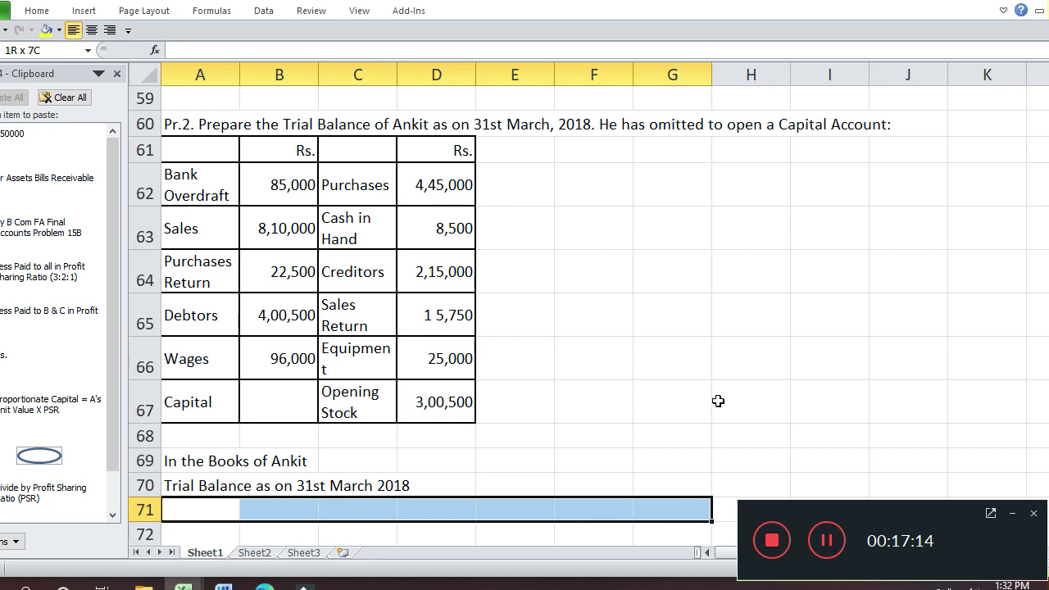
key("shift+Down")
key("shift+Down")
key("shift+Down")
key("shift+Down")
key("shift+Down")
key("shift+Down")
key("shift+Down")
key("shift+Down")
key("shift+Down")
key("shift+Down")
key("shift+Down")
key("shift+Down")
key("shift+Down")
key("shift+Down")
key("shift+Down")
key("shift+Down")
key("shift+Down")
key("shift+Down")
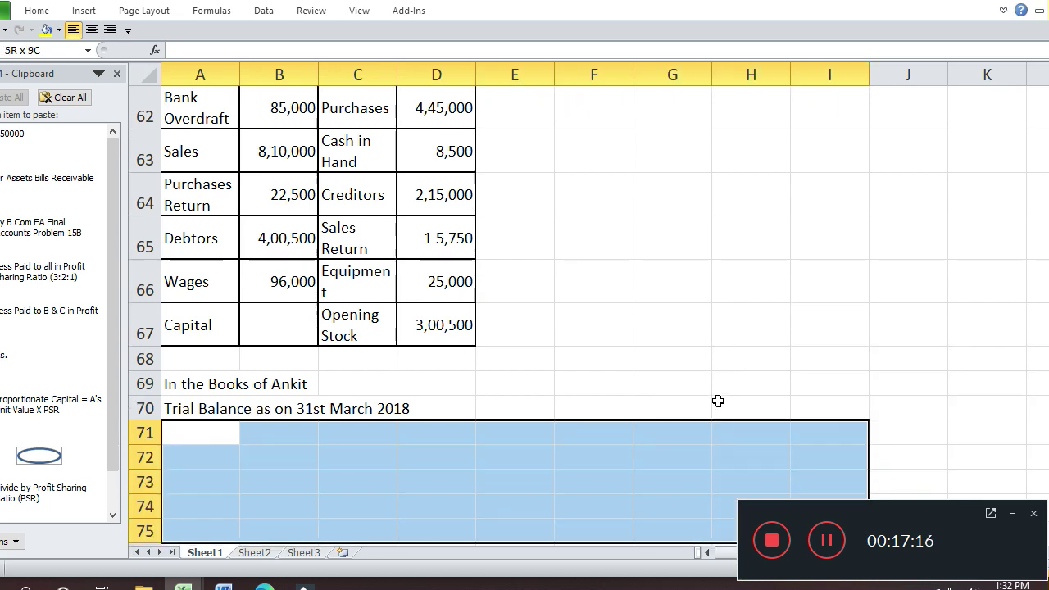
key("shift+Down")
key("shift+Down")
key("shift+Up")
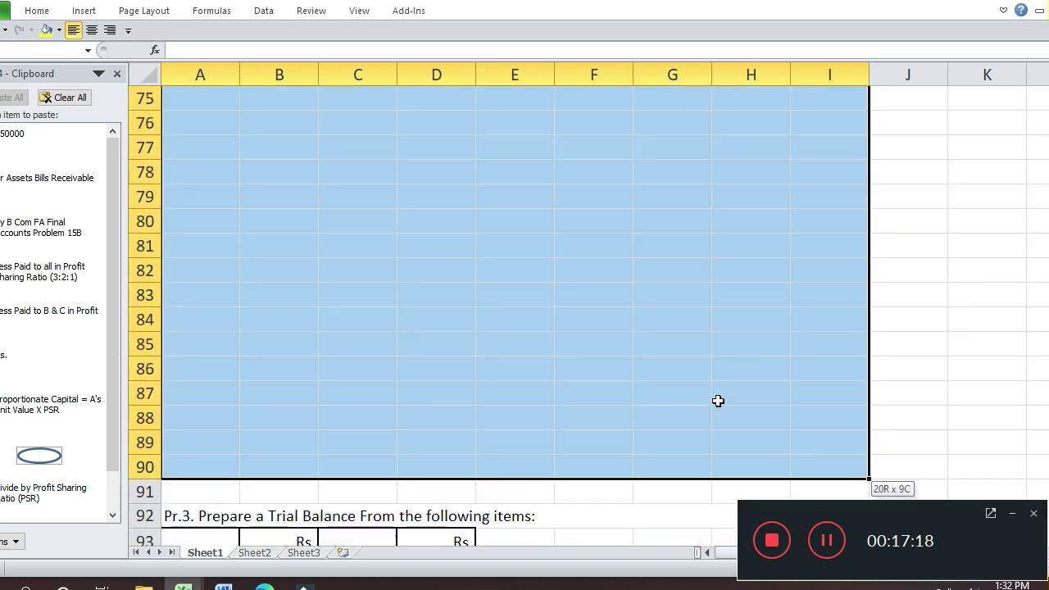
key("ctrl+1")
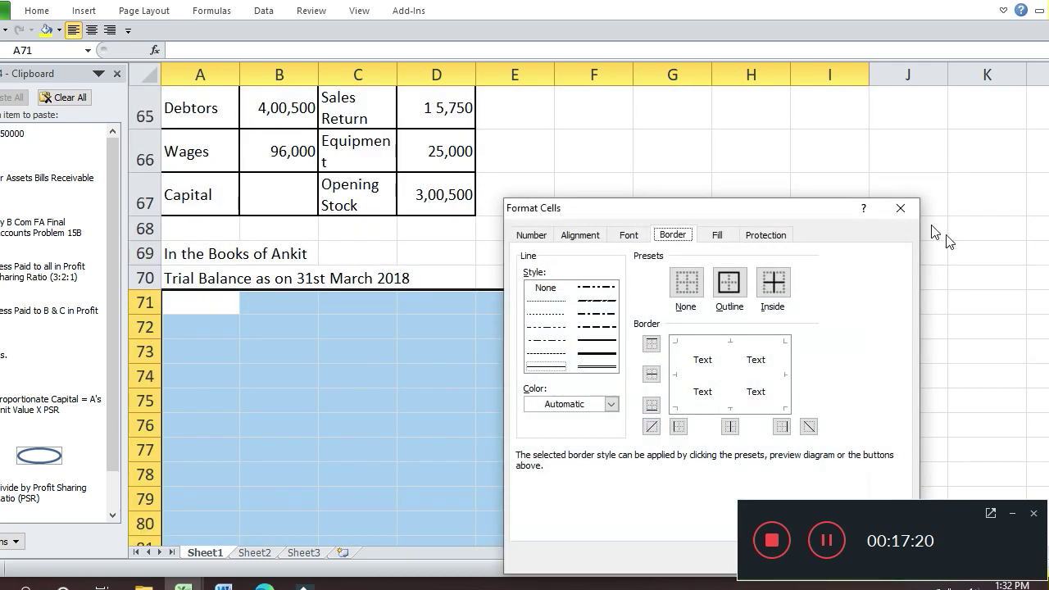
left_click(597, 353)
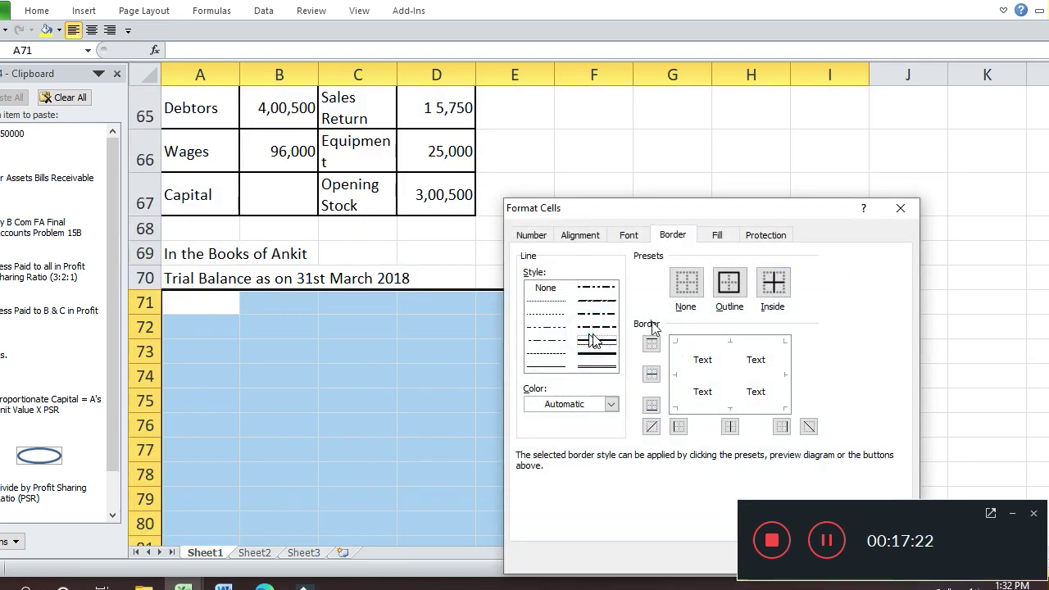
left_click(732, 283)
key("Return")
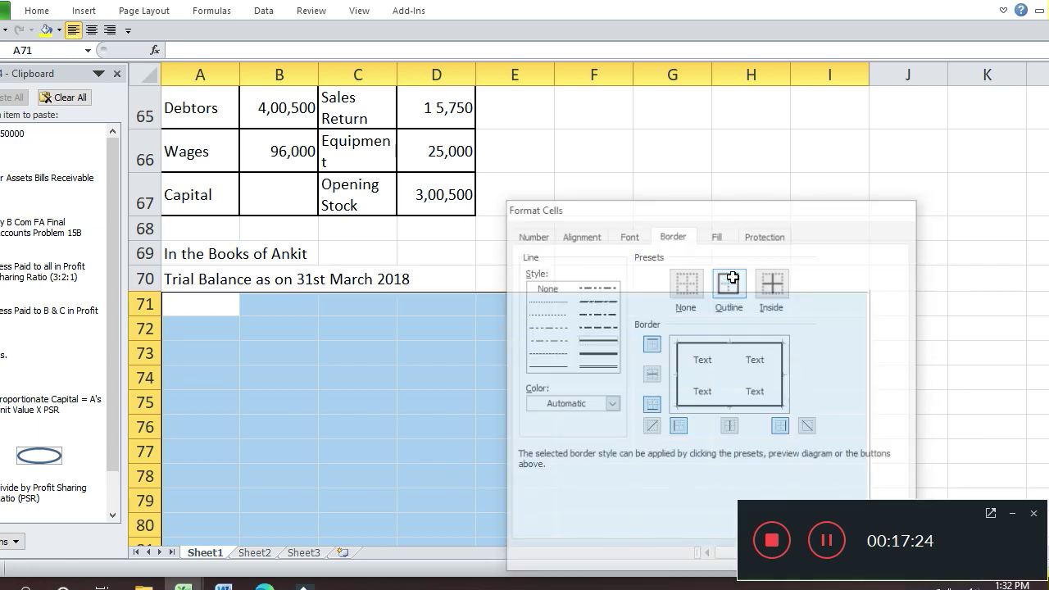
- Enter the column heading "Particulars" in cell A71
key("Down")
key("Up")
type("P")
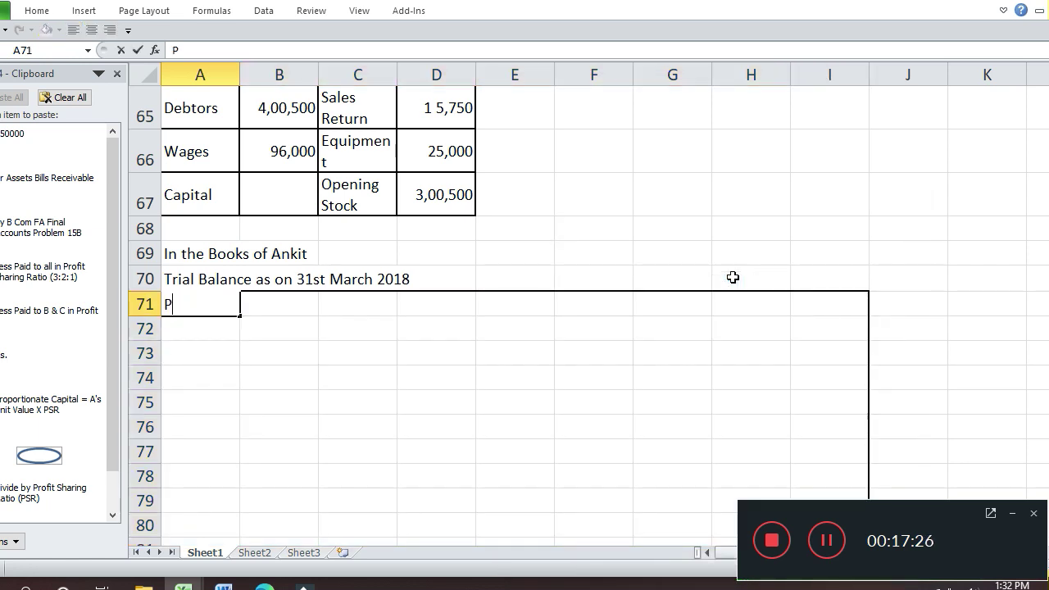
type("articulars")
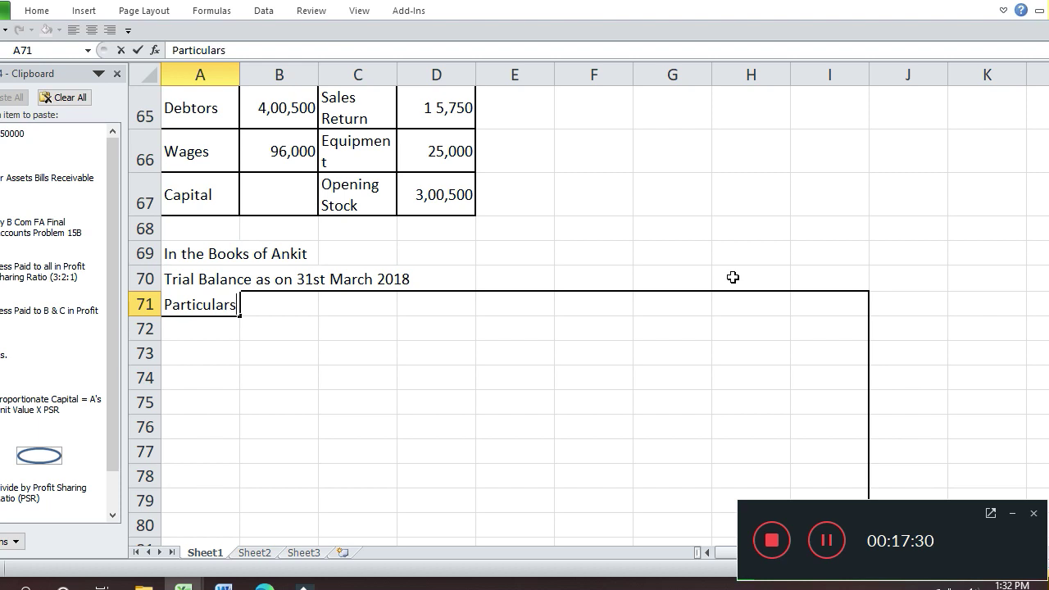
key("Return")
- Enter the column headings "Debit" in cell H71 and "Credit" in cell I71
key("Up")
key("Right")
key("Right")
key("Right")
key("Right")
key("Right")
key("Right")
key("Right")
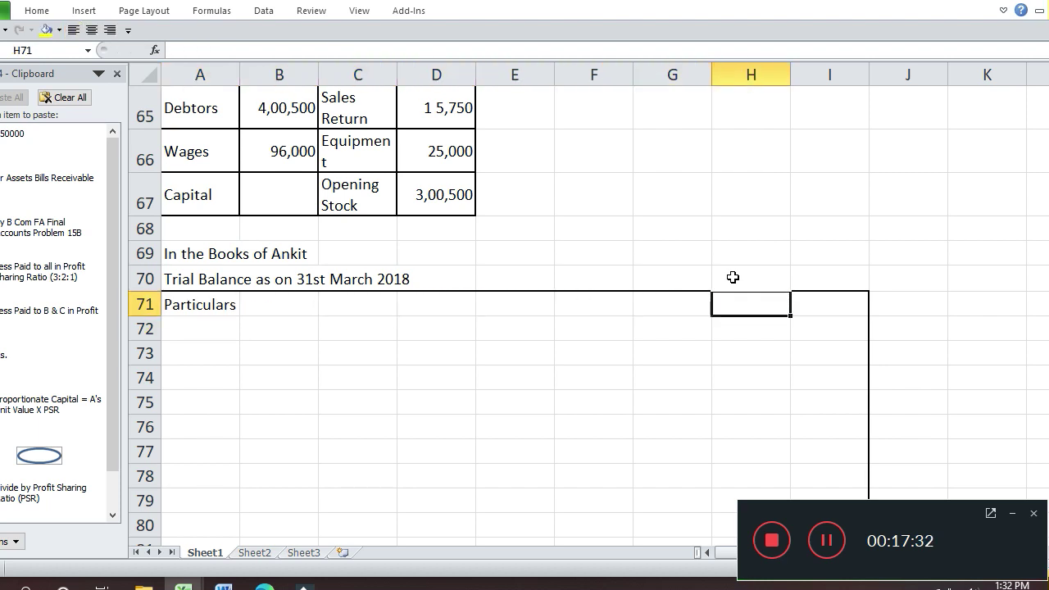
type("Debit")
key("Return")
key("Up")
key("Right")
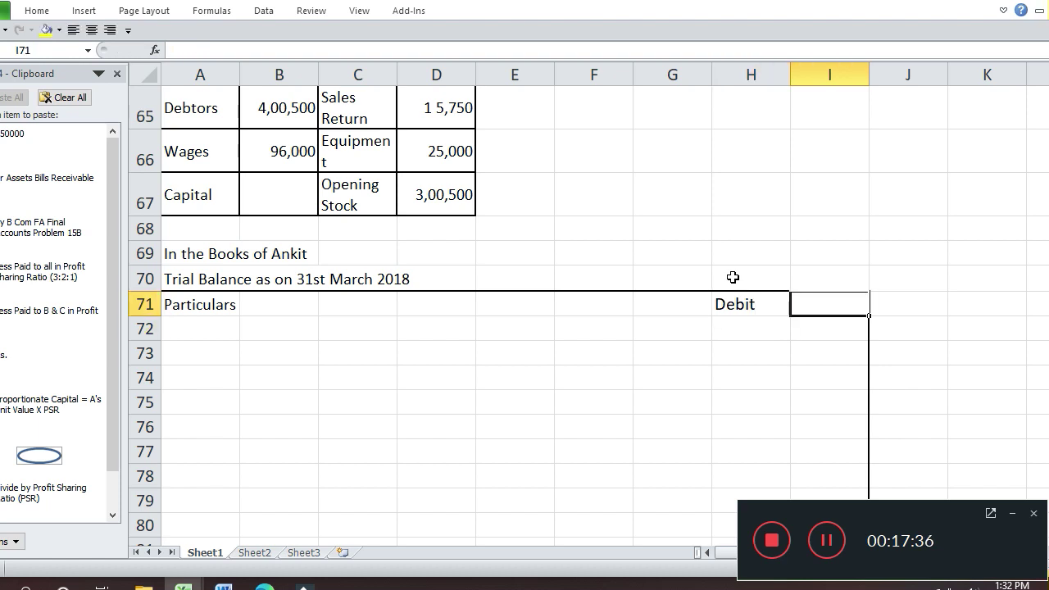
type("Cre")
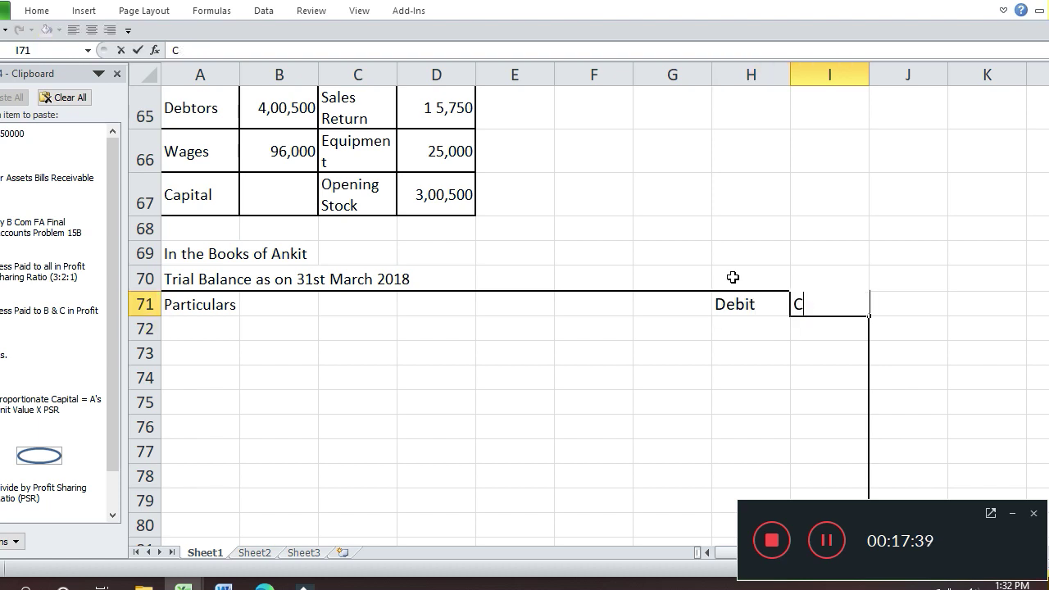
type("di")
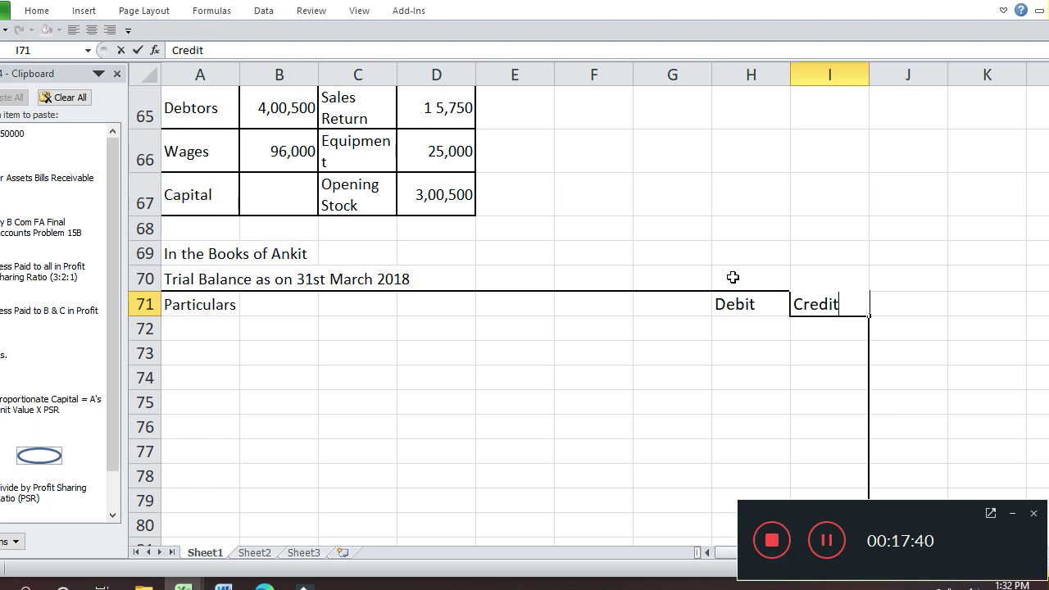
type("t")
key("Return")
- Add an outline and a vertical dividing border to the Debit and Credit columns H71:I90, and centre their contents
key("Up")
key("Left")
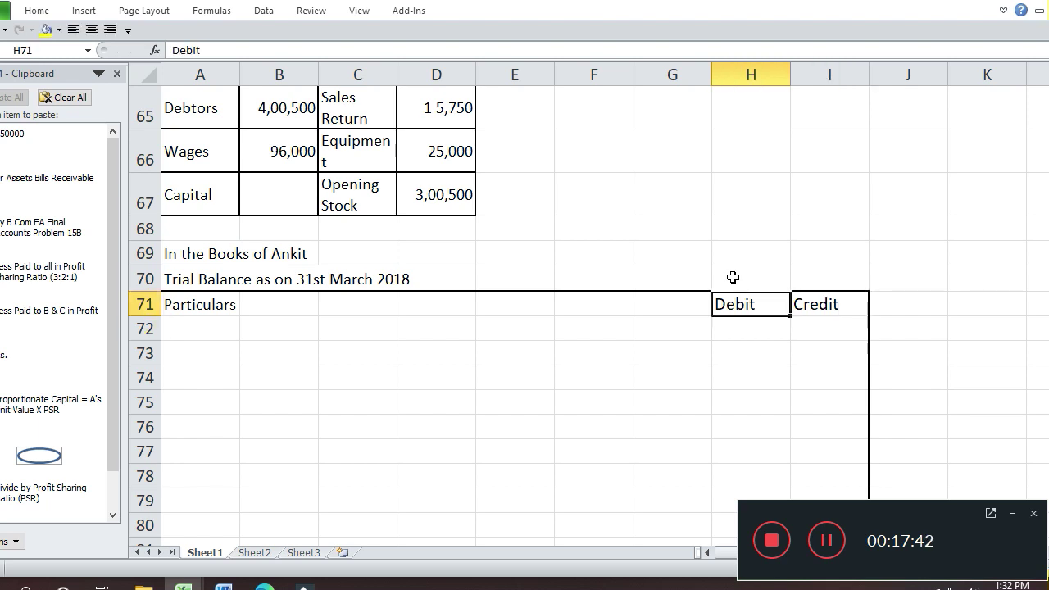
key("shift+Right")
key("shift+Down")
key("shift+Down")
key("shift+Down")
key("shift+Down")
key("shift+Down")
key("shift+Down")
key("shift+Down")
key("shift+Down")
key("shift+Down")
key("shift+Down")
key("shift+Down")
key("shift+Down")
key("shift+Down")
key("shift+Down")
key("shift+Down")
key("shift+Down")
key("shift+Down")
key("shift+Down")
key("shift+Down")
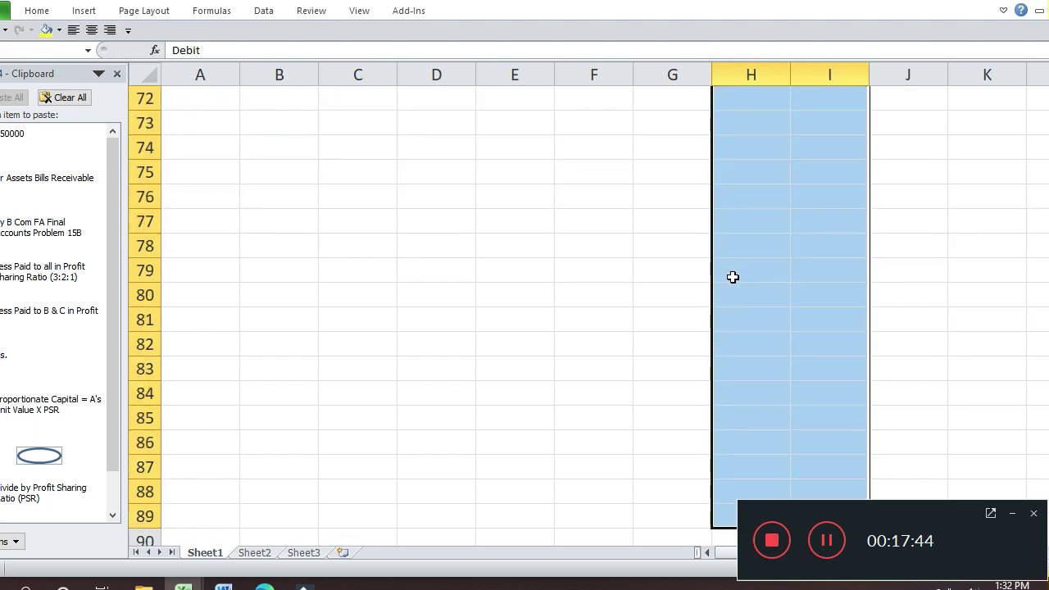
key("shift+Left")
key("shift+Left")
key("shift+Left")
key("shift+Left")
key("shift+Left")
key("shift+Left")
key("shift+Left")
key("shift+Down")
key("shift+Down")
key("shift+Down")
key("shift+Down")
key("shift+Down")
key("shift+Down")
key("shift+Down")
key("shift+Down")
key("shift+Up")
key("shift+Up")
key("shift+Up")
key("shift+Up")
key("shift+Up")
key("shift+Up")
key("shift+Up")
key("shift+Up")
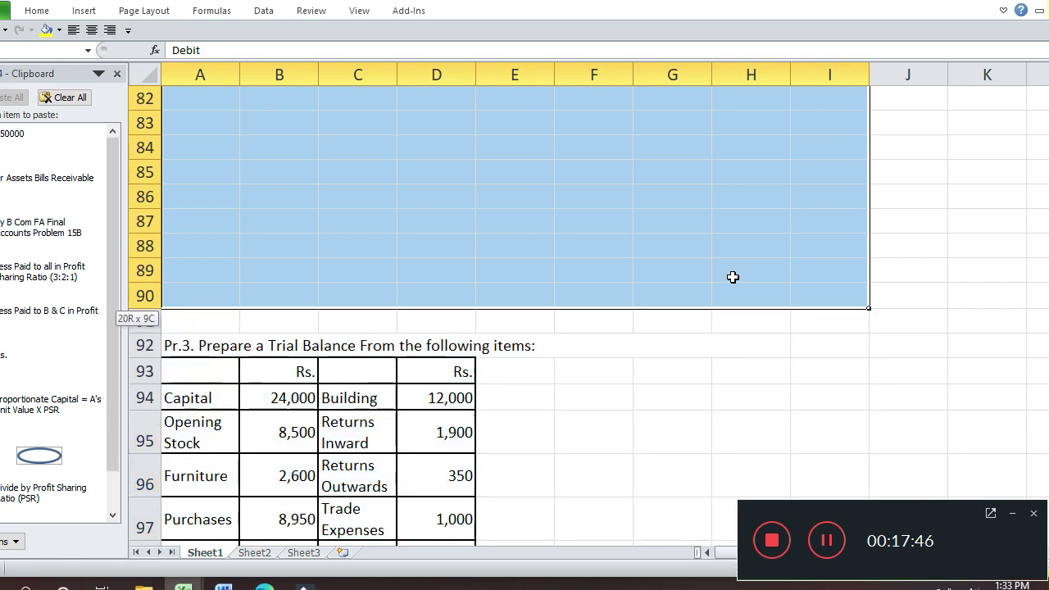
key("shift+Right")
key("shift+Right")
key("shift+Right")
key("shift+Right")
key("shift+Right")
key("shift+Right")
key("shift+Right")
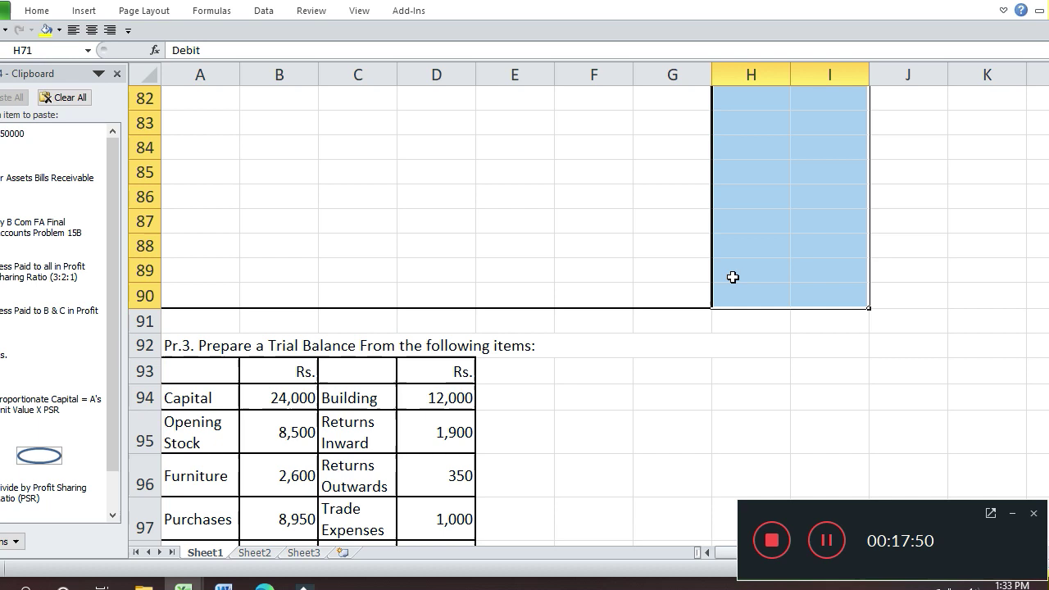
key("ctrl+1")
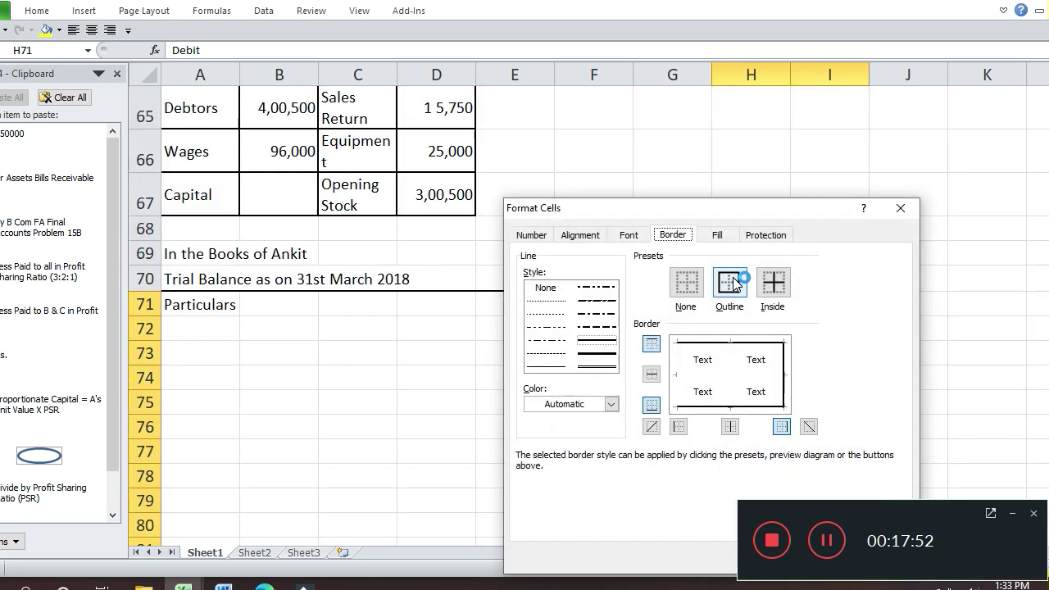
left_click(731, 282)
left_click(729, 357)
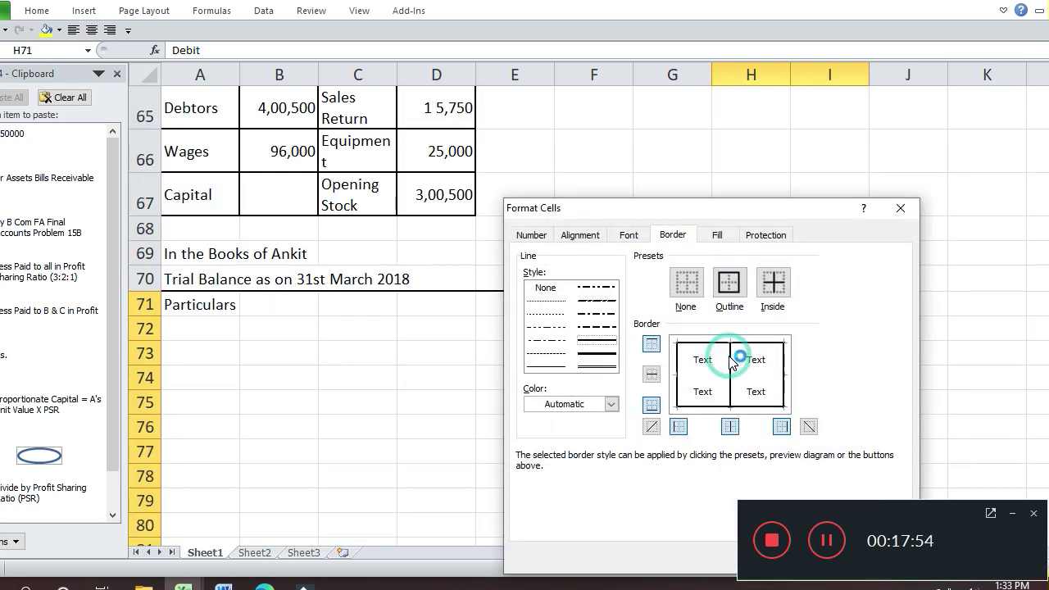
key("Return")
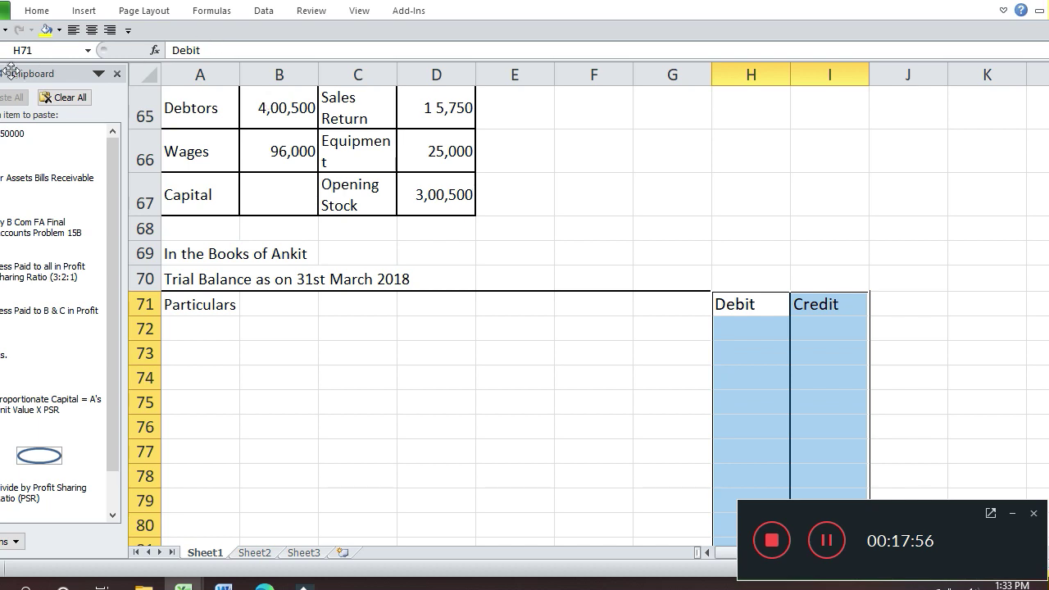
left_click(91, 31)
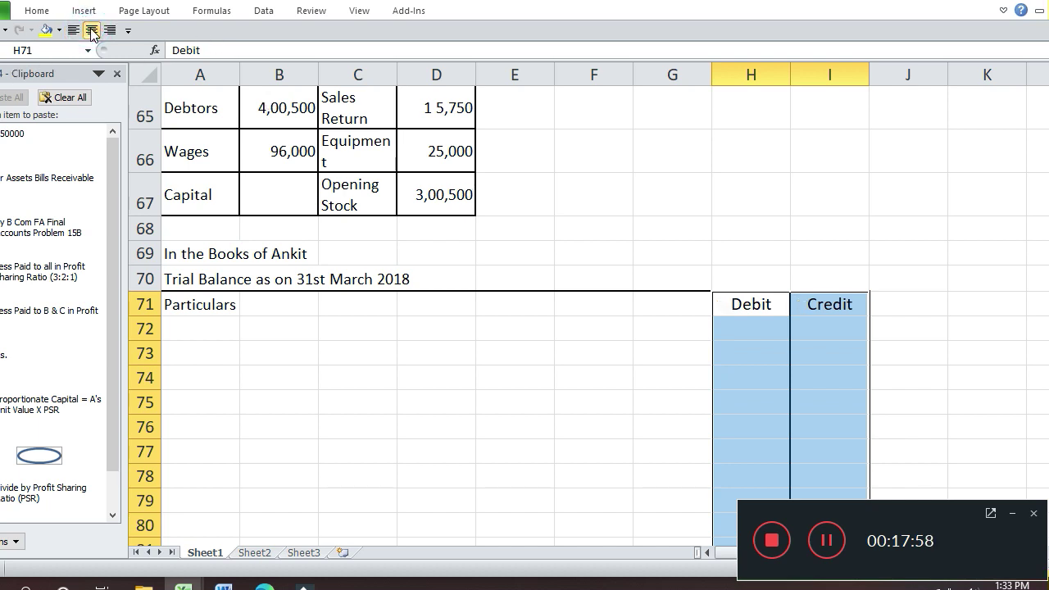
- Add a bottom border under the heading row A71:I71 of the Pr.2 trial balance
key("Down")
key("Up")
key("Left")
key("Left")
key("Left")
key("Left")
key("Left")
key("Left")
key("Left")
key("shift+Right")
key("shift+Right")
key("shift+Right")
key("shift+Right")
key("shift+Right")
key("shift+Right")
key("shift+Right")
key("shift+Right")
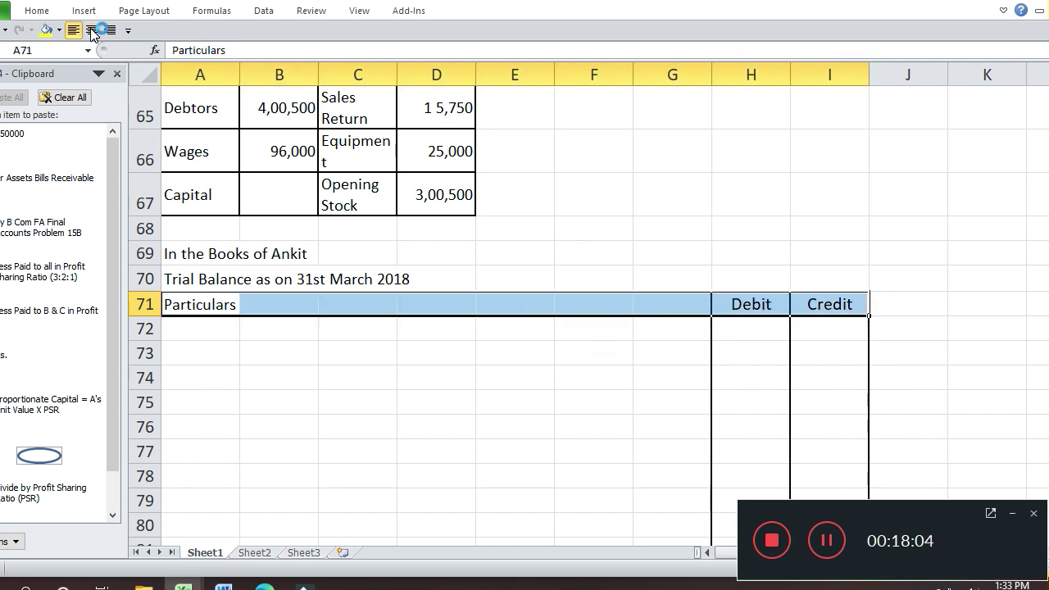
key("ctrl+1")
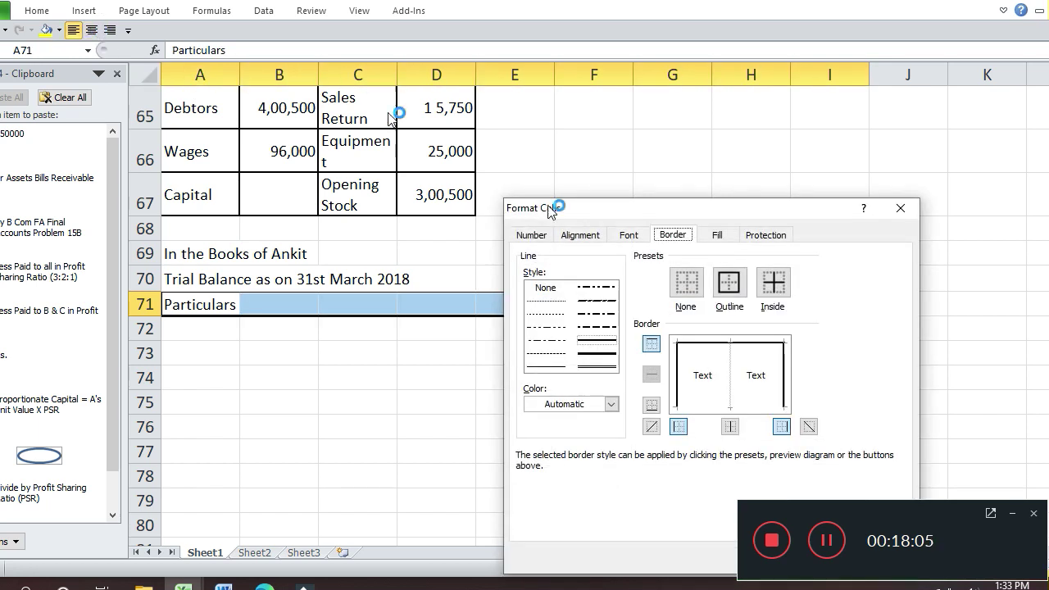
left_click(766, 406)
key("Return")
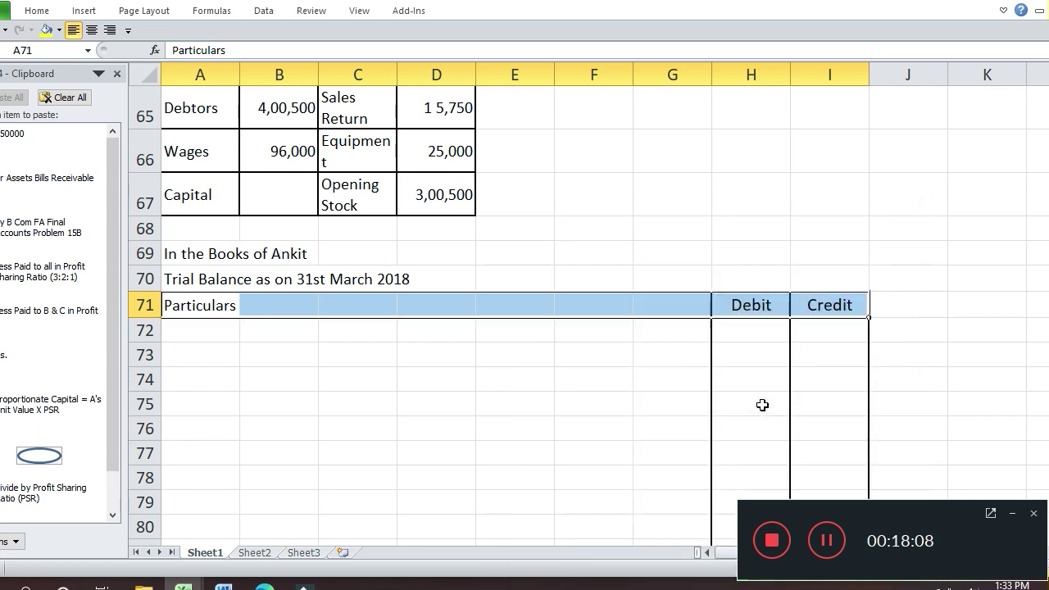
- Review the Pr.2 problem statement and its account balances in rows 60 to 67 above the new trial balance
key("Up")
key("Up")
key("Up")
key("Up")
key("Up")
key("Up")
key("Up")
key("Up")
key("Up")
key("Up")
key("Up")
key("Up")
key("Up")
key("Up")
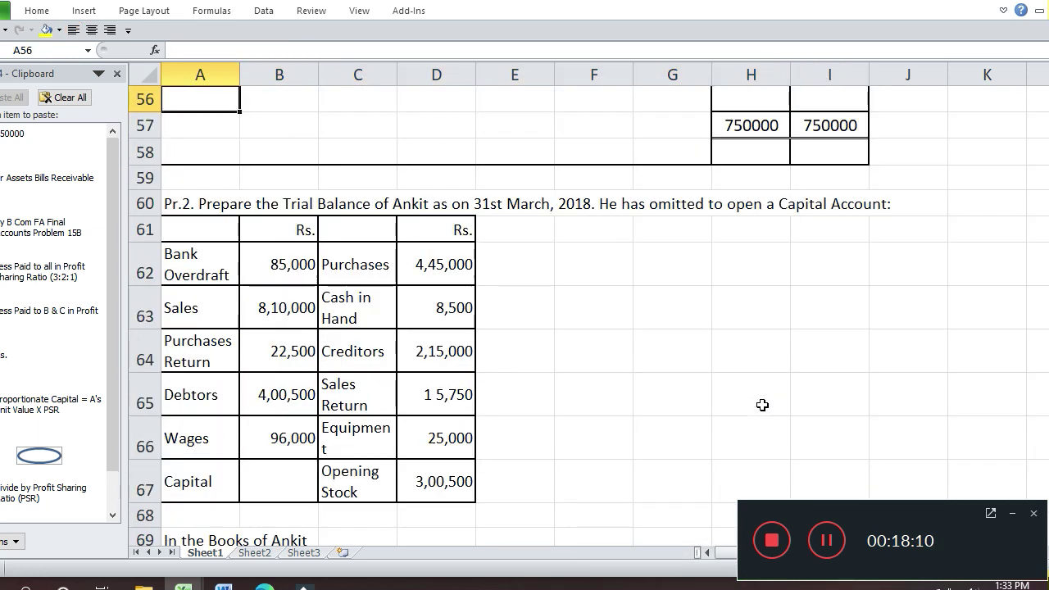
key("Down")
key("Down")
key("Down")
key("Down")
key("Down")
key("Down")
key("Down")
key("Down")
key("Down")
key("Down")
key("Down")
key("Down")
key("Down")
key("Down")
key("Down")
key("Down")
key("Down")
key("Down")
key("Down")
key("Down")
key("Up")
key("Up")
key("Up")
key("Up")
key("Up")
key("Up")
key("Up")
key("Up")
key("Up")
key("Up")
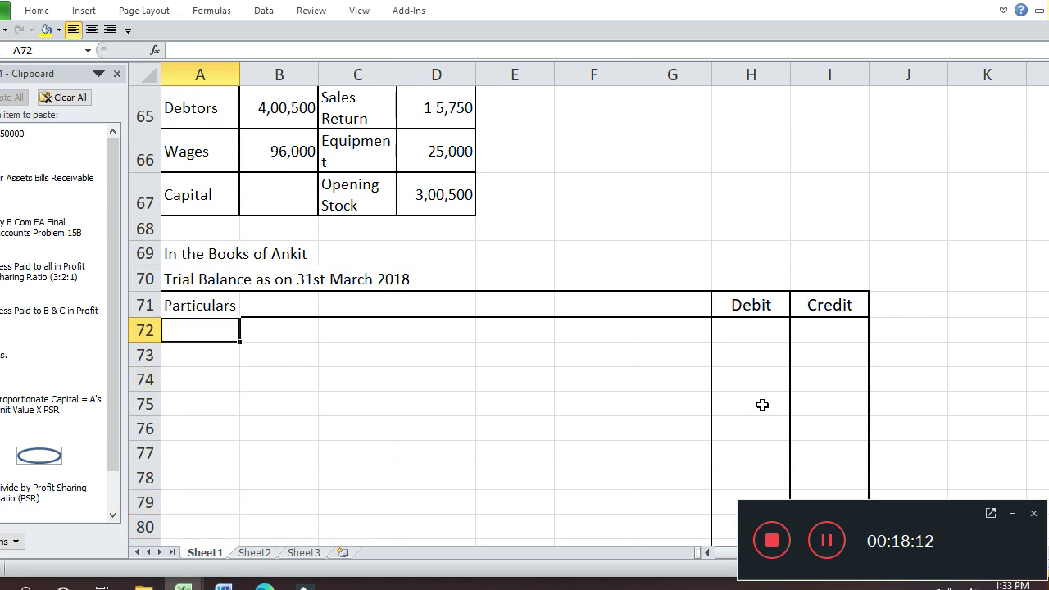
- Merge and centre the heading "In the Books of Ankit" across A69:I69
key("shift+Right")
key("shift+Right")
key("shift+Right")
key("shift+Right")
key("shift+Right")
key("shift+Right")
key("shift+Right")
key("shift+Right")
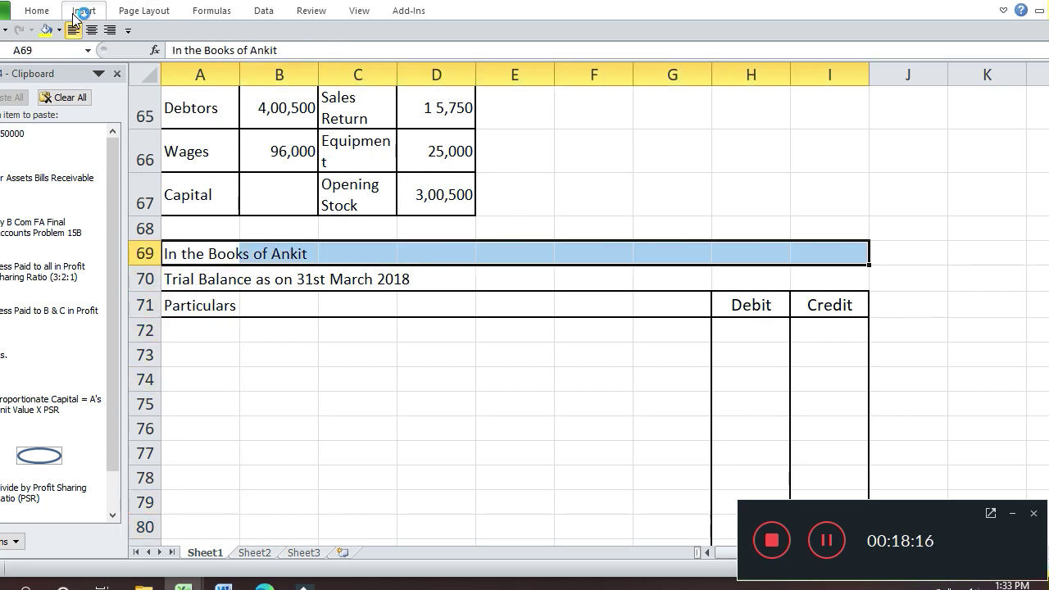
left_click(39, 10)
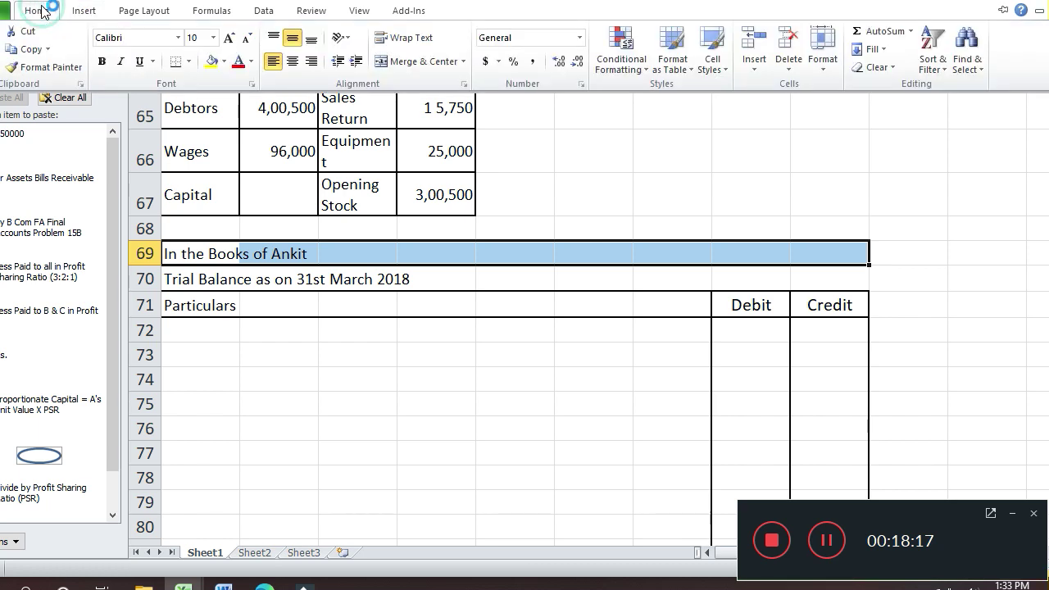
left_click(414, 61)
- Merge and centre the title "Trial Balance as on 31st March 2018" across A70:I70
key("Down")
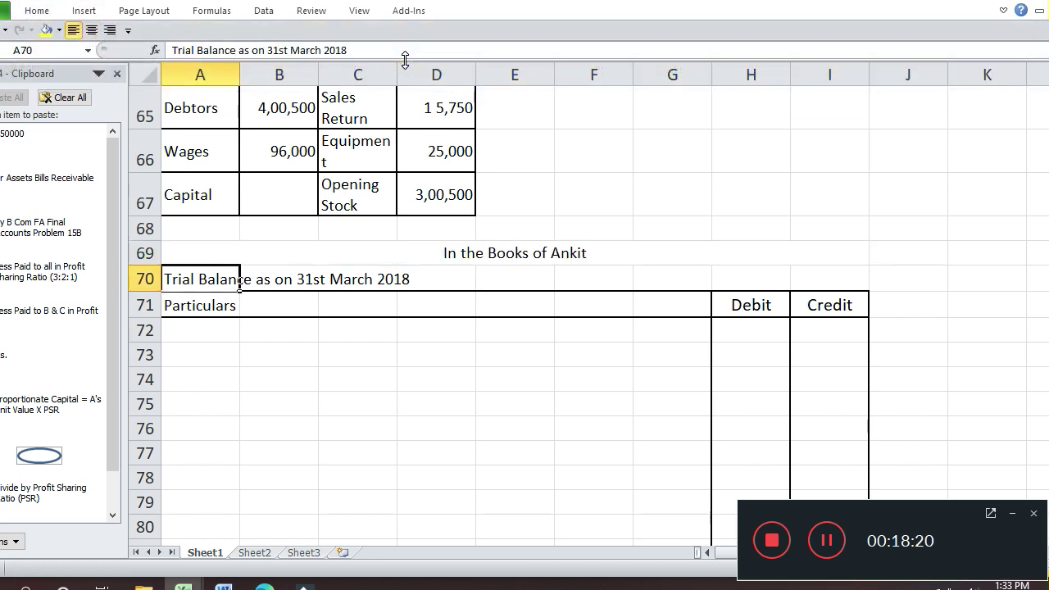
key("shift+Right")
key("shift+Right")
key("shift+Right")
key("shift+Right")
key("shift+Right")
key("shift+Right")
key("shift+Right")
key("shift+Right")
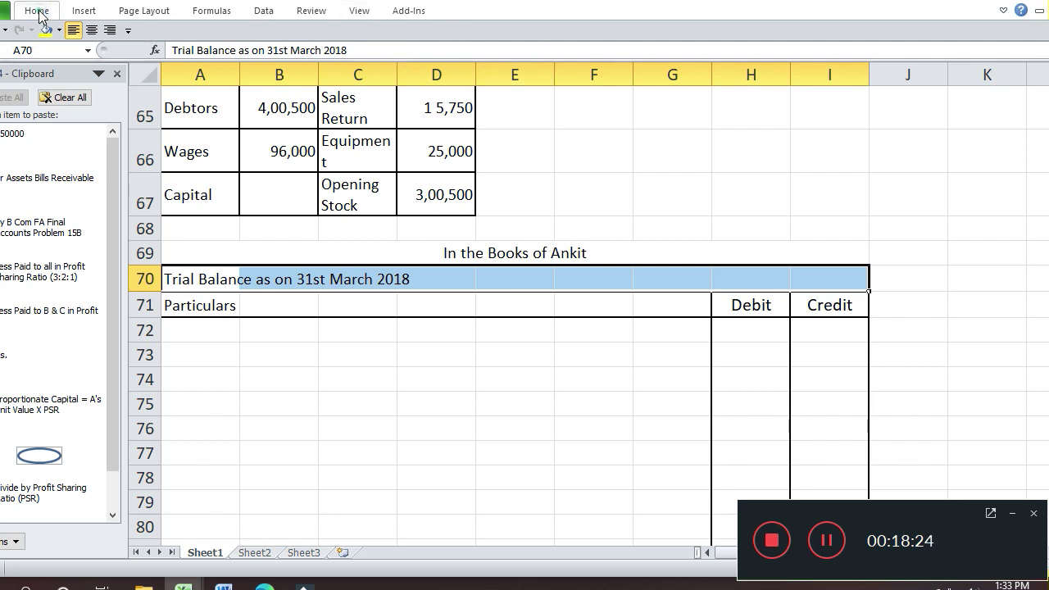
left_click(38, 12)
left_click(399, 63)
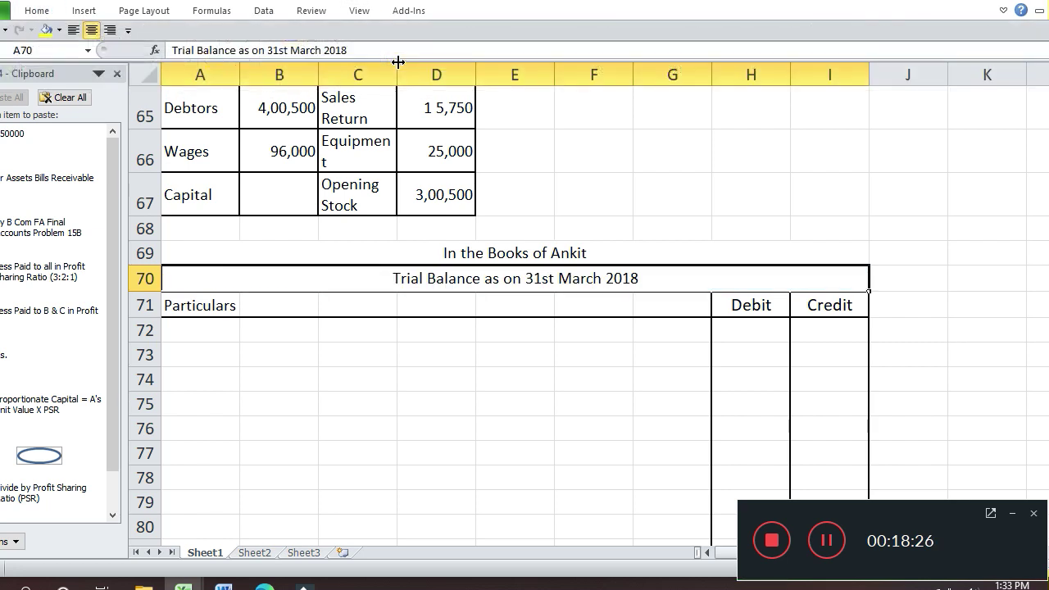
- Look up the first account and its amount in the Pr.2 problem table
key("Up")
key("Up")
key("Up")
key("Up")
key("Up")
key("Up")
key("Up")
key("Up")
key("Up")
key("Up")
key("Down")
key("Down")
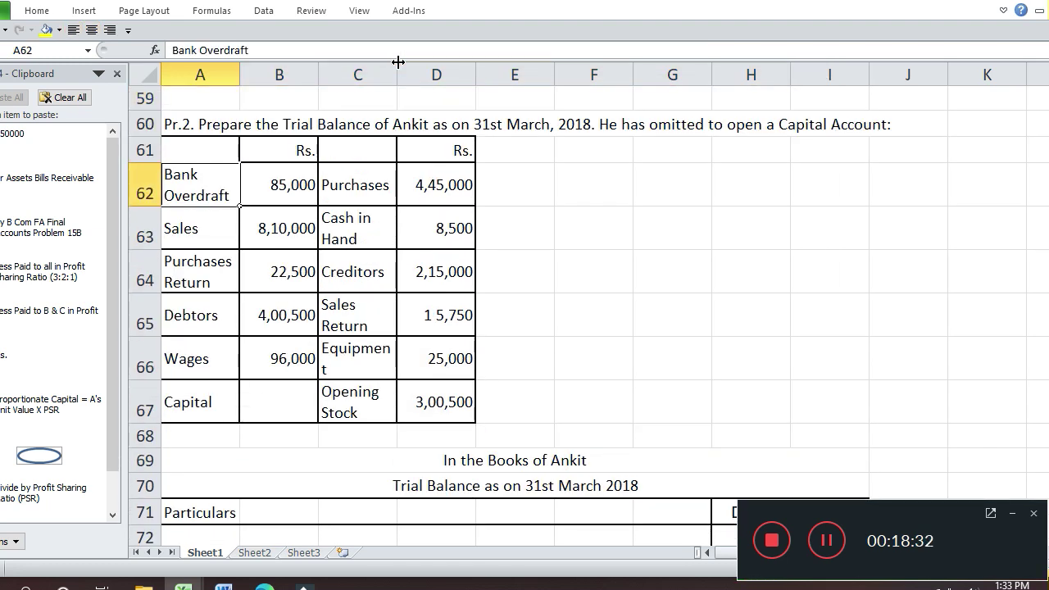
- Enter the account name "Bank Overdraft" in cell A73 under Particulars
key("Down")
key("Down")
key("Down")
key("Down")
key("Down")
key("Down")
key("Down")
key("Down")
key("Down")
key("Down")
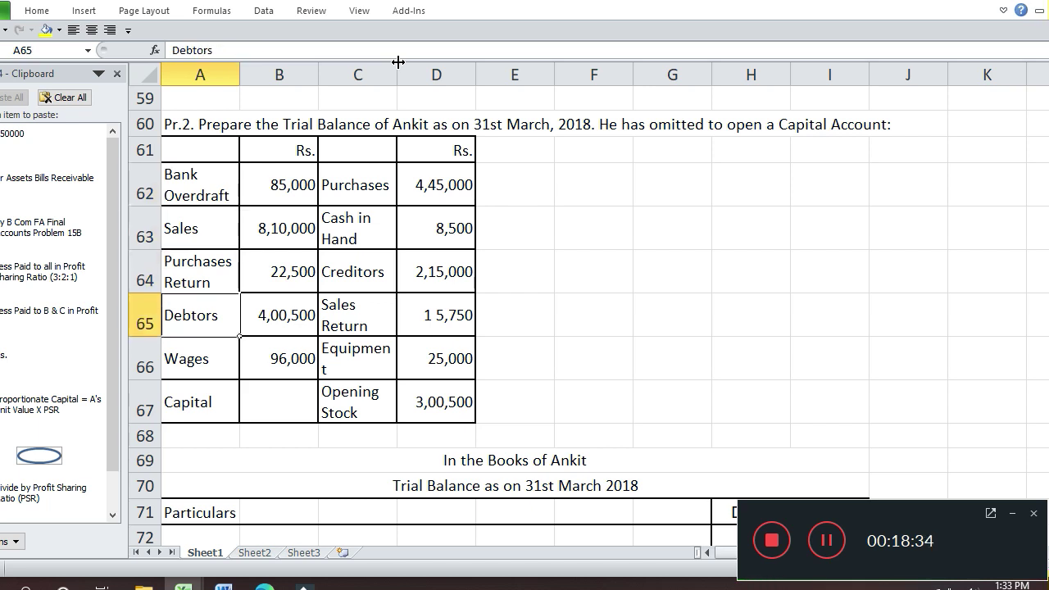
key("Down")
key("Down")
key("Up")
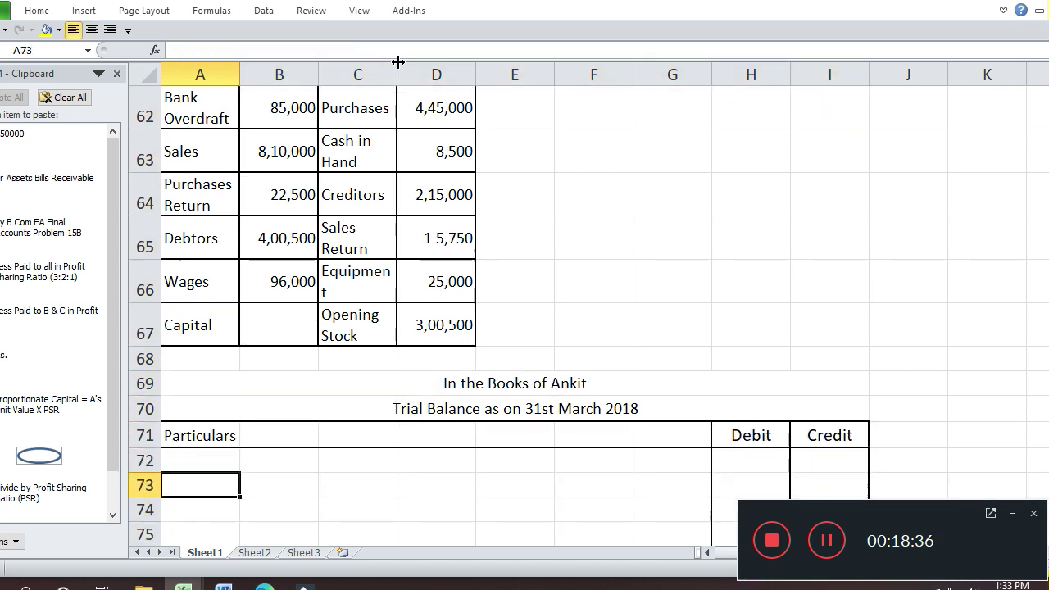
type("Bank")
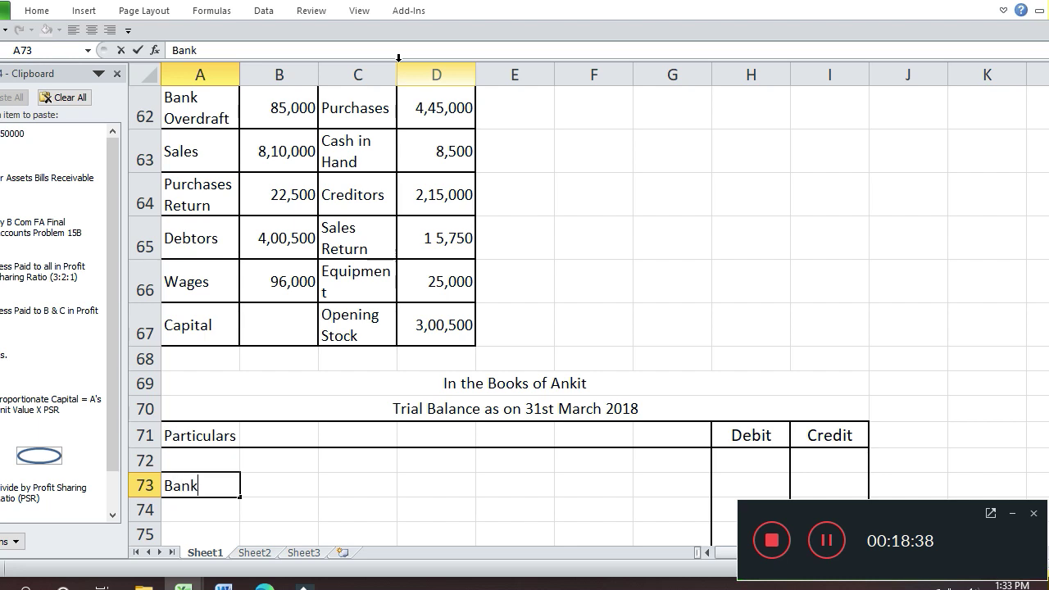
type(" Overdraft")
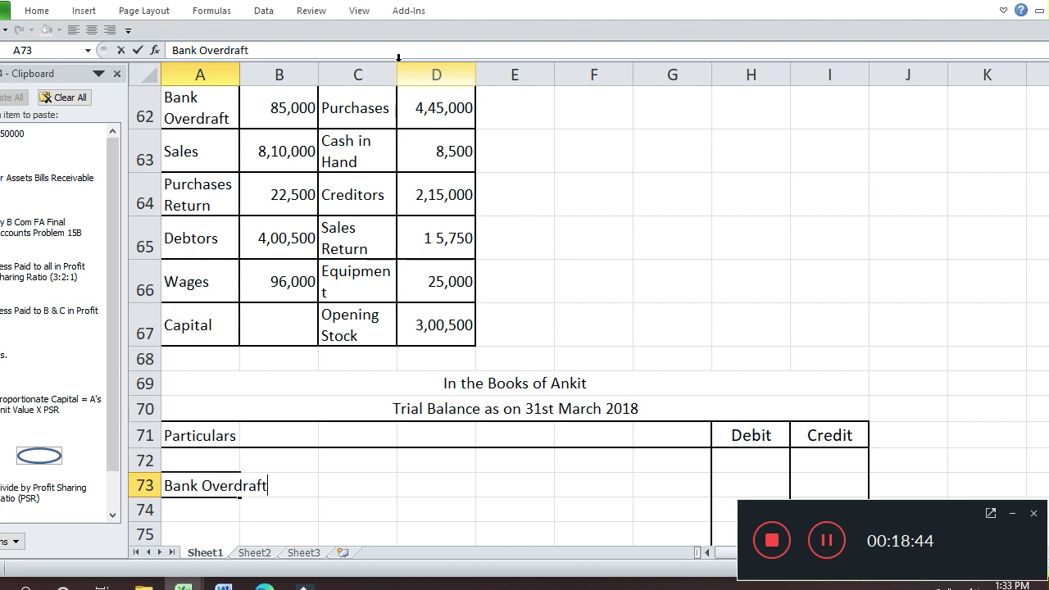
key("Return")
- Enter 85000 in cell I73 as the credit balance of Bank Overdraft
key("Up")
key("Right")
key("Right")
key("Right")
key("Right")
key("Right")
key("Right")
key("Right")
key("Right")
type("85000")
key("Return")
- Check the remaining accounts in the Pr.2 problem table and return to cell A74 for the next entry
key("Return")
key("Return")
key("Return")
key("Return")
key("Return")
key("Return")
key("Return")
key("Return")
key("Return")
key("Up")
key("Up")
key("Up")
key("Up")
key("Up")
key("Up")
key("Up")
key("Up")
key("Up")
key("Up")
key("Up")
key("Up")
key("Up")
key("Up")
key("Up")
key("Up")
key("Up")
key("Up")
key("Up")
key("Up")
key("Down")
key("Down")
key("Down")
key("Down")
key("Down")
key("Down")
key("Down")
key("Down")
key("Down")
key("Down")
key("Down")
key("Left")
key("Left")
key("Left")
key("Left")
key("Left")
key("Left")
key("Left")
key("Left")
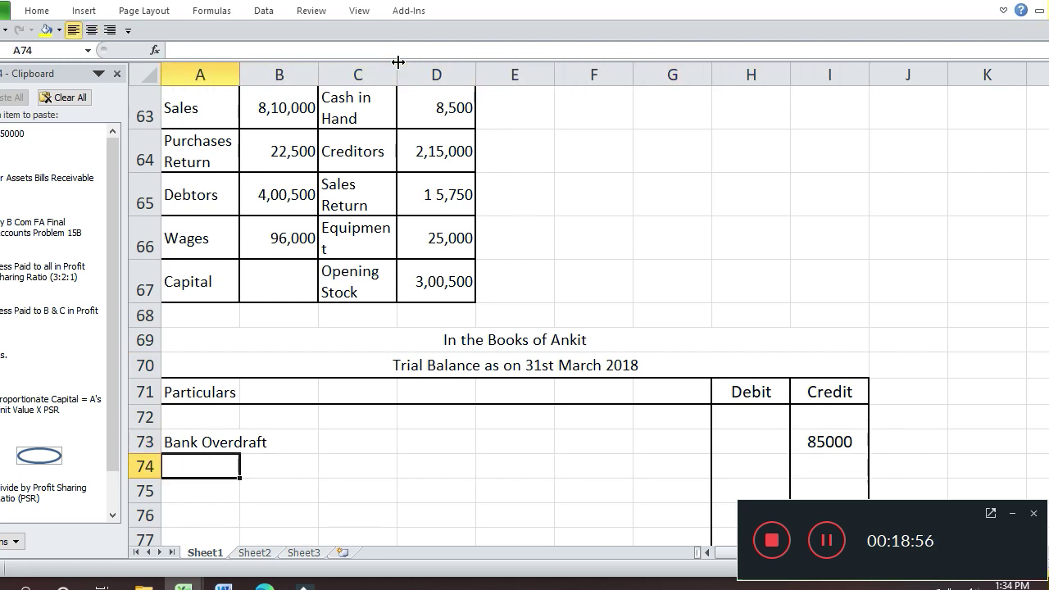
- Enter the account "Sales" in cell A74 with a credit balance of 810000 in cell I74
type("Sales")
key("Return")
key("Up")
key("Right")
key("Right")
key("Right")
key("Right")
key("Right")
key("Right")
key("Right")
key("Right")
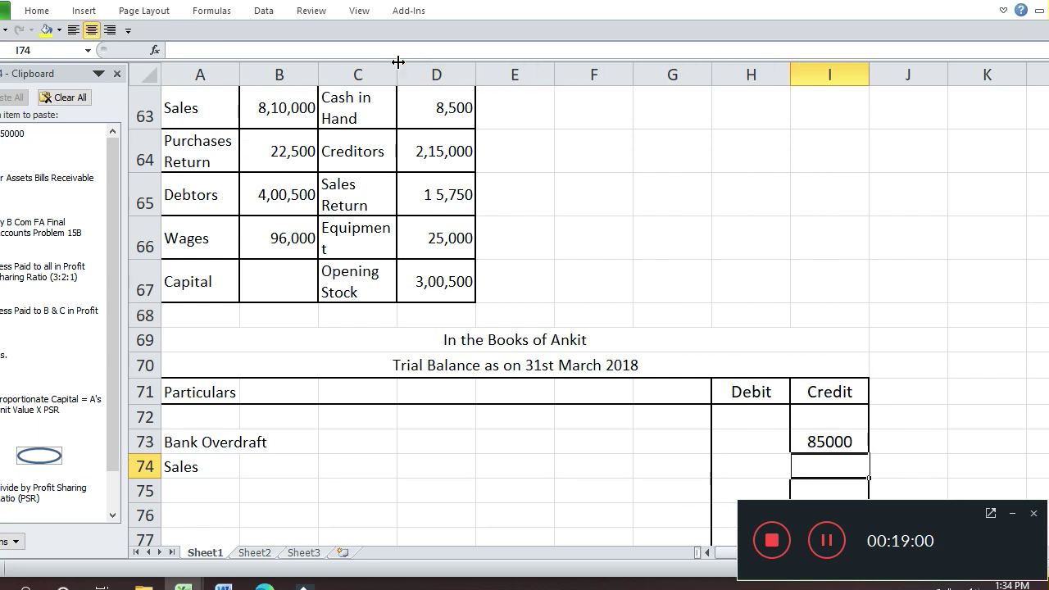
type("810000")
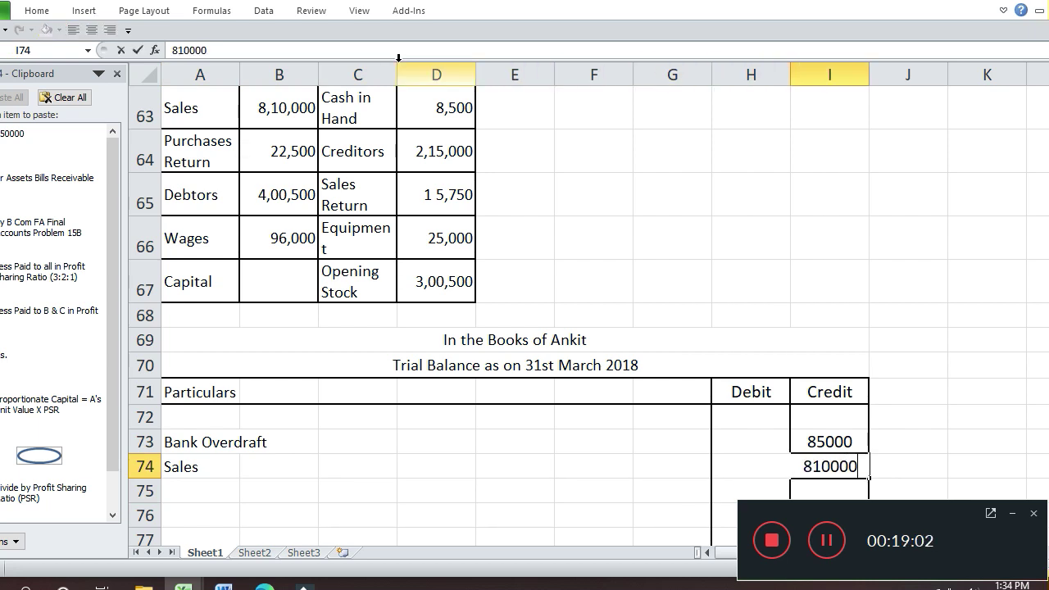
key("Return")
- Enter the account "Purchases" in cell A75 with a debit balance of 22500 in cell H75
key("Left")
key("Left")
key("Home")
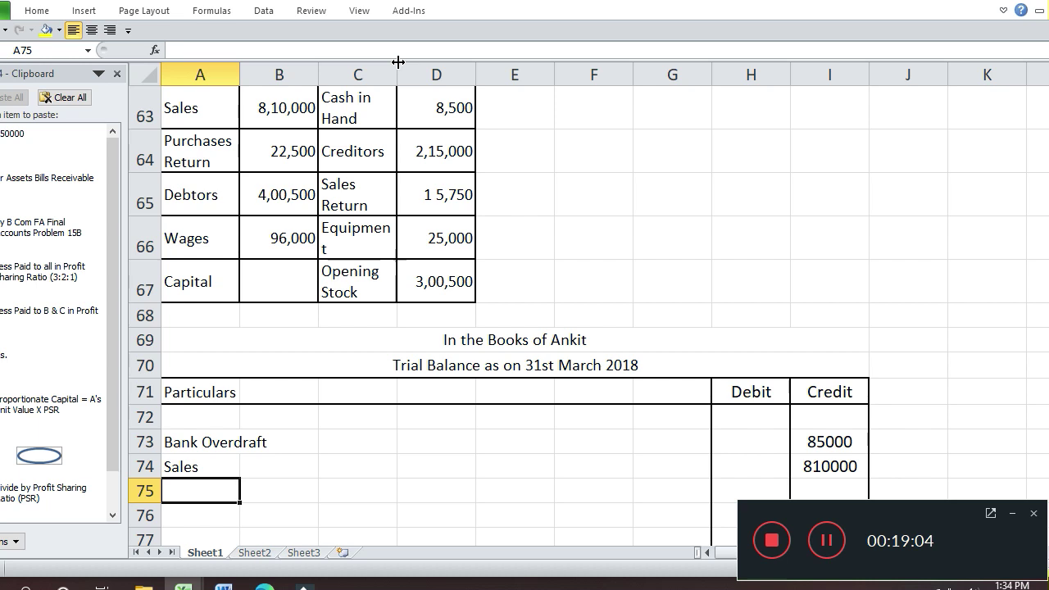
type("Pur")
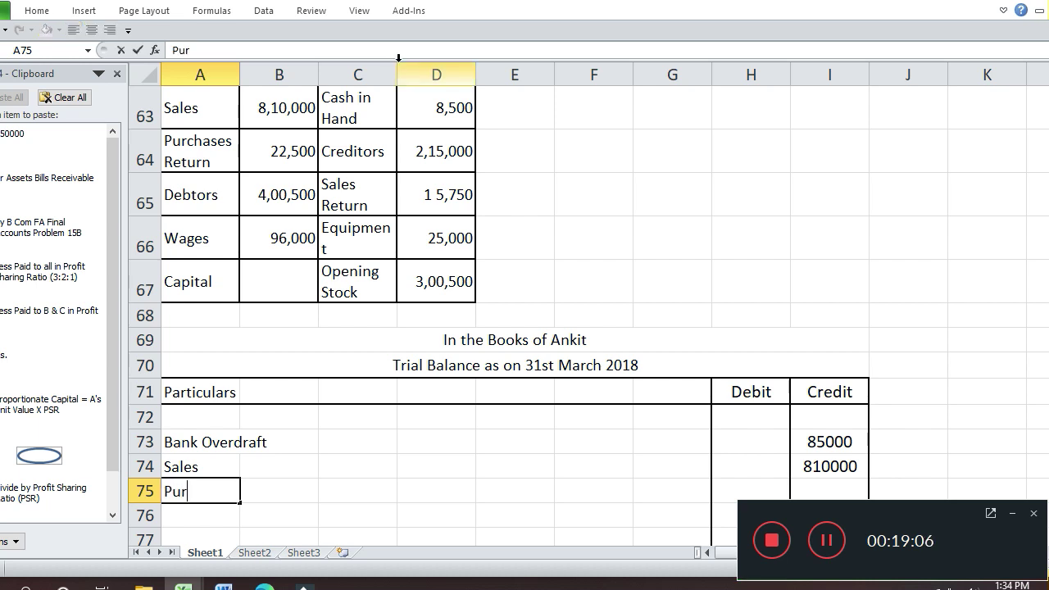
type("chases")
key("Return")
key("Up")
key("Right")
key("Right")
key("Right")
key("Right")
key("Right")
key("Right")
key("Right")
type("22500")
key("Return")
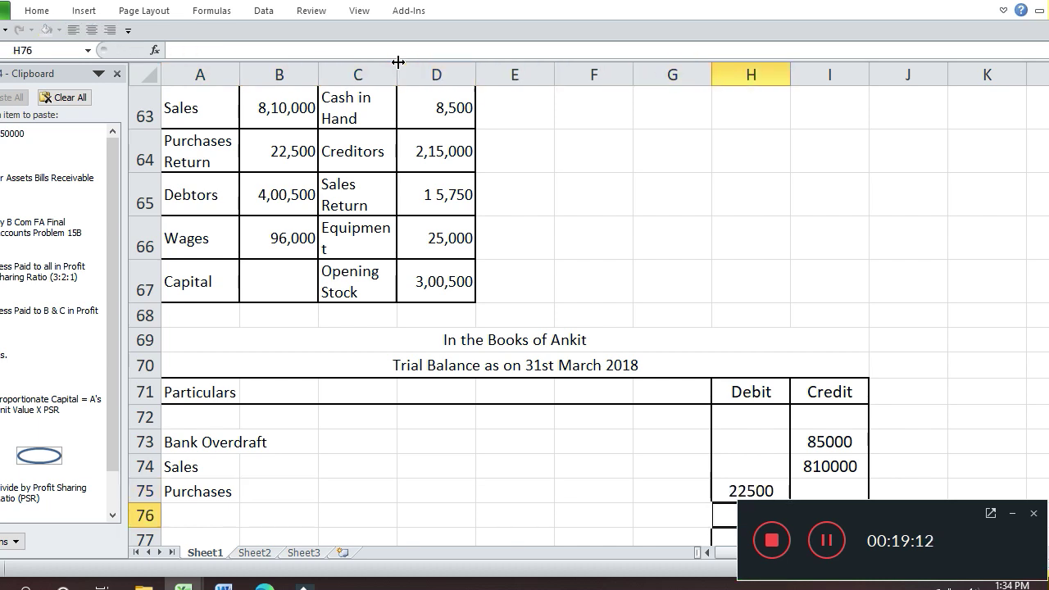
- Check the Pr.2 problem table for the next account and return to row 76 of the trial balance
key("Down")
key("Down")
key("Down")
key("Up")
key("Up")
key("Up")
key("Up")
key("Up")
key("Up")
key("Up")
key("Up")
key("Up")
key("Up")
key("Up")
key("Up")
key("Up")
key("Up")
key("Up")
key("Up")
key("Down")
key("Down")
key("Down")
key("Down")
key("Down")
key("Down")
key("Down")
key("Down")
key("Down")
key("Down")
key("Down")
key("Down")
key("Down")
key("Down")
- Enter the account name "Debtors" in cell A76 under Particulars
key("Left")
key("Left")
key("Home")
type("De")
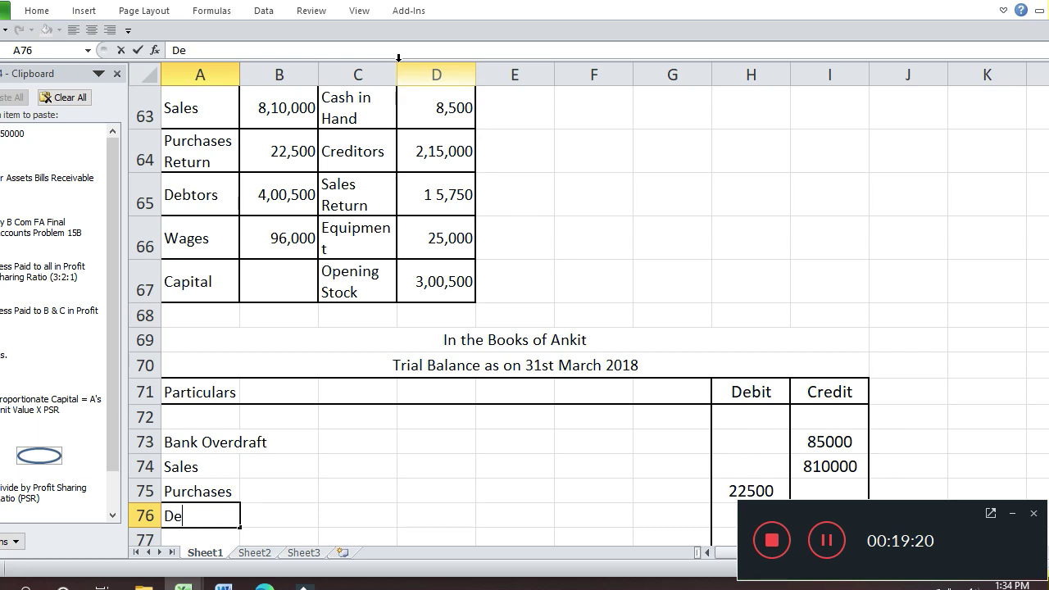
type("btot")
type("s")
key("Return")
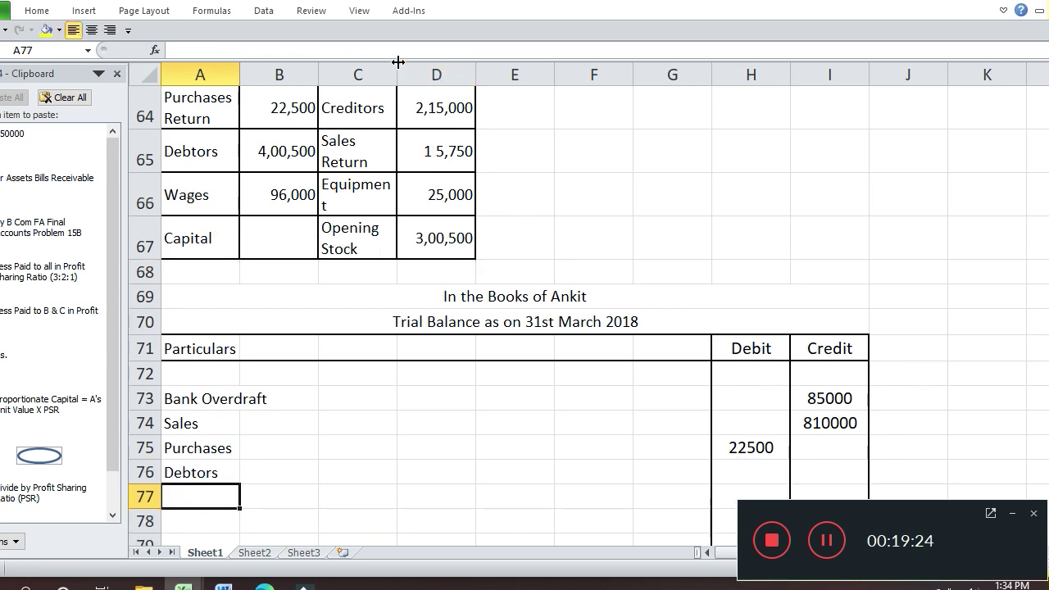
- Enter 400500 in cell H76 as the debit balance of Debtors
key("Up")
key("Right")
key("Right")
key("Right")
key("Right")
key("Right")
key("Right")
key("Right")
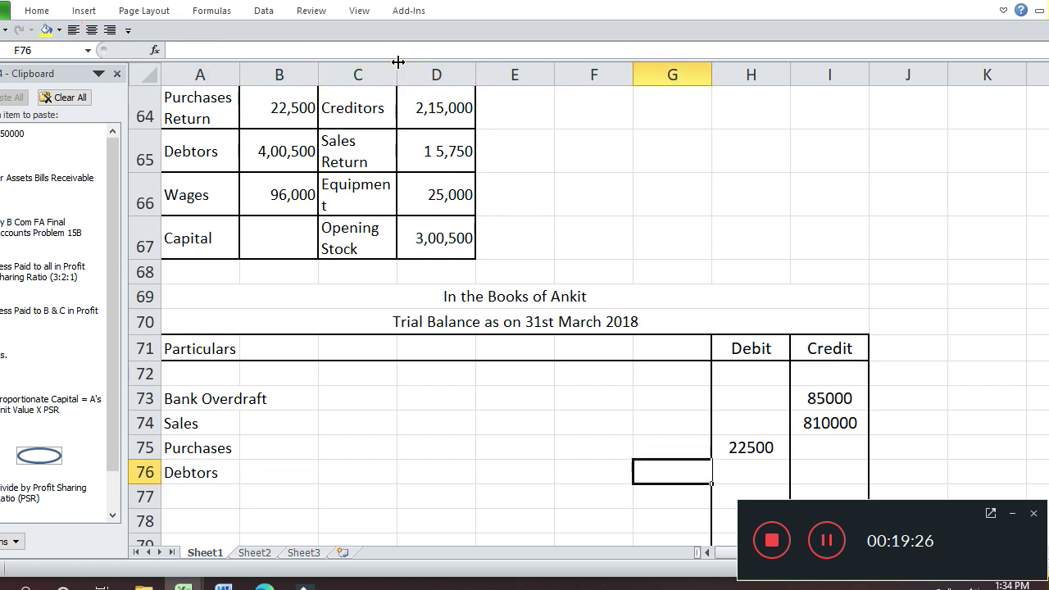
type("400")
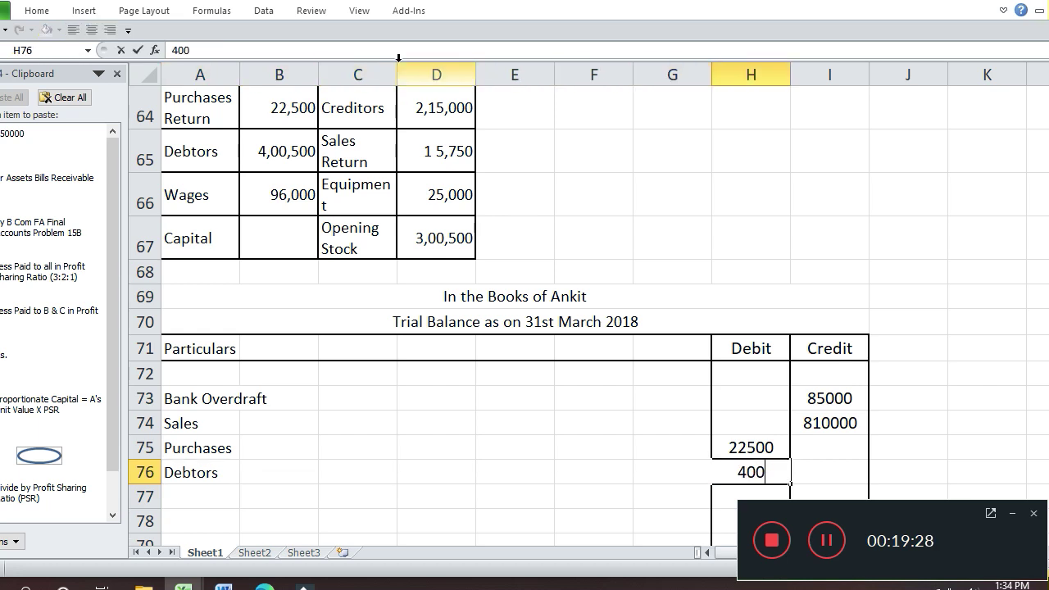
type("500")
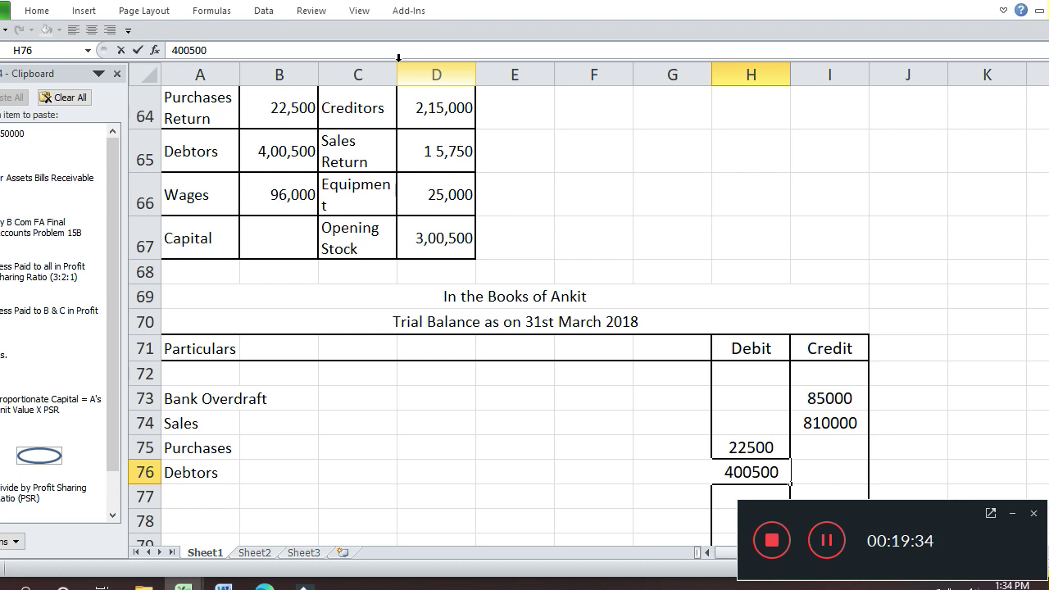
key("Return")
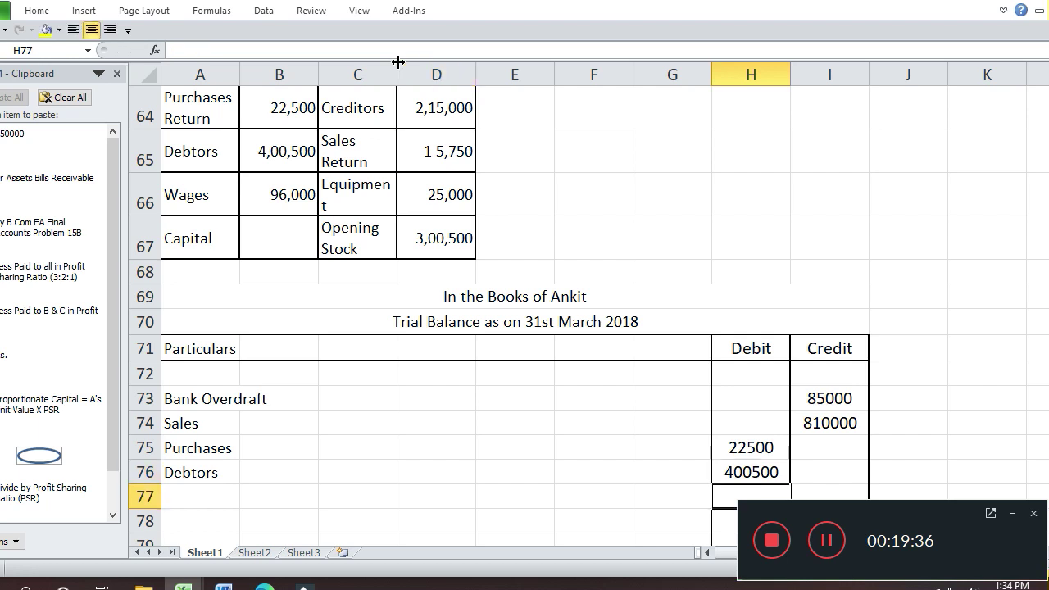
- Enter the account name "Wages" in cell A77 under Particulars
key("Left")
key("Left")
key("Left")
key("Left")
key("Left")
key("Left")
key("Left")
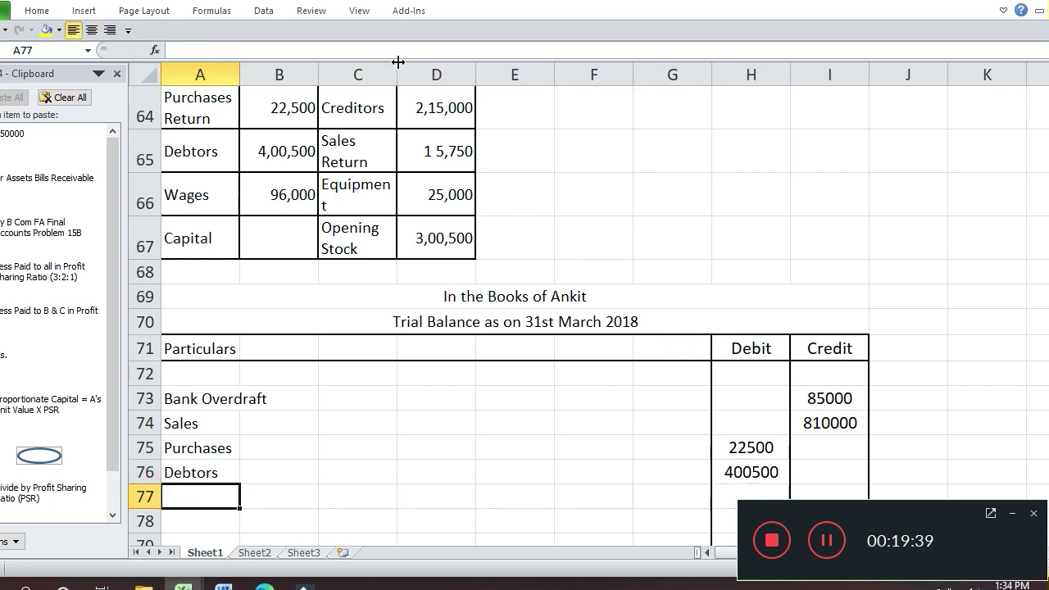
type("Wagws")
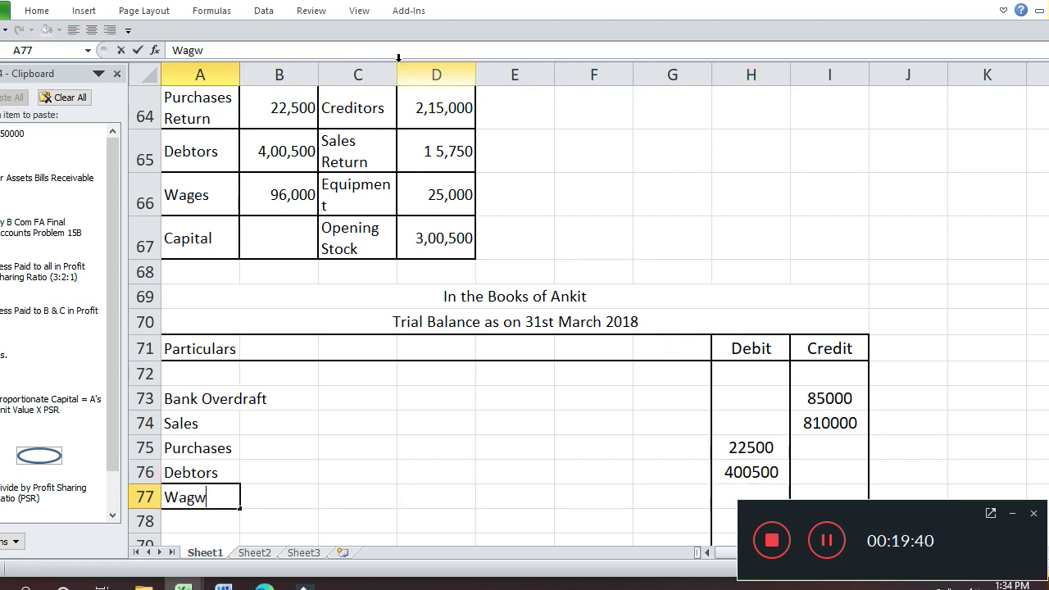
key("BackSpace")
type("es")
key("Return")
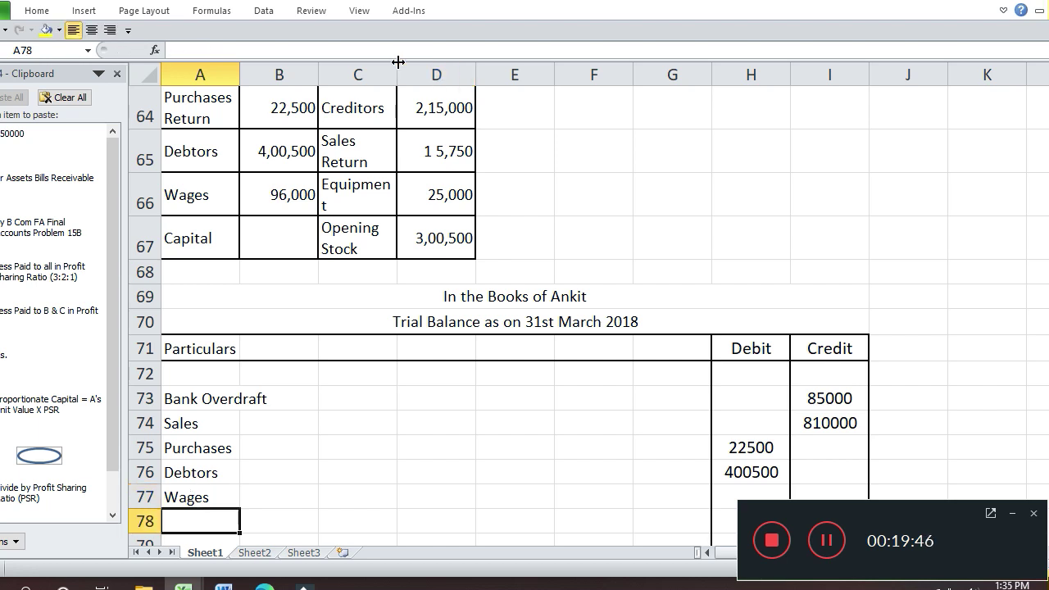
- Enter 96000 in cell H77 as the debit balance of Wages
key("Up")
key("Right")
key("Right")
key("Right")
key("Right")
key("Right")
key("Right")
key("Right")
type("96000")
key("Return")
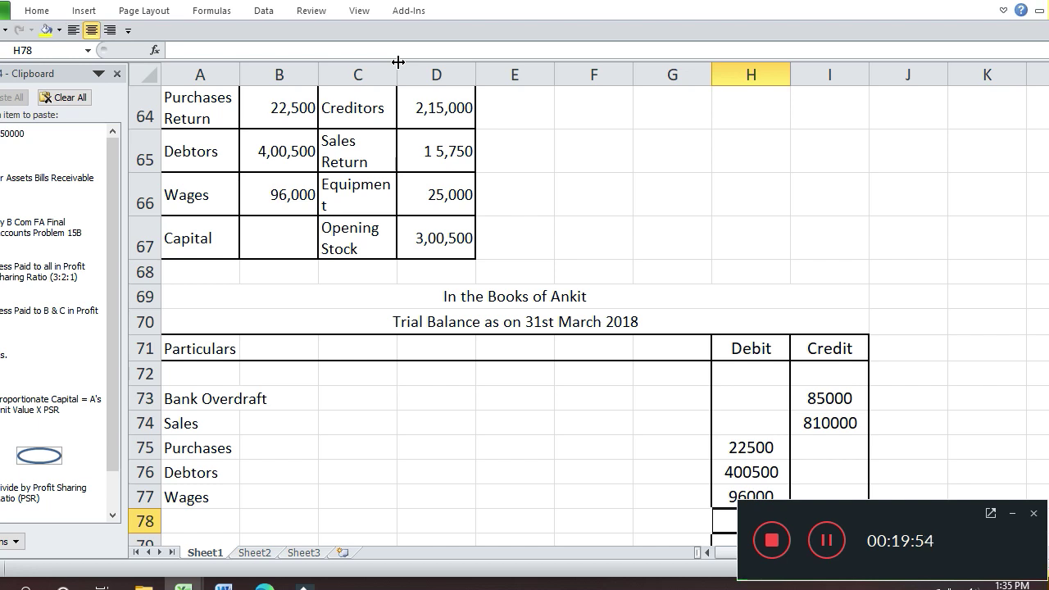
- Review the accounts in the Pr.2 problem table and return to row 78 of the trial balance
key("Up")
key("Up")
key("Up")
key("Up")
key("Up")
key("Up")
key("Up")
key("Up")
key("Up")
key("Up")
key("Up")
key("Up")
key("Up")
key("Up")
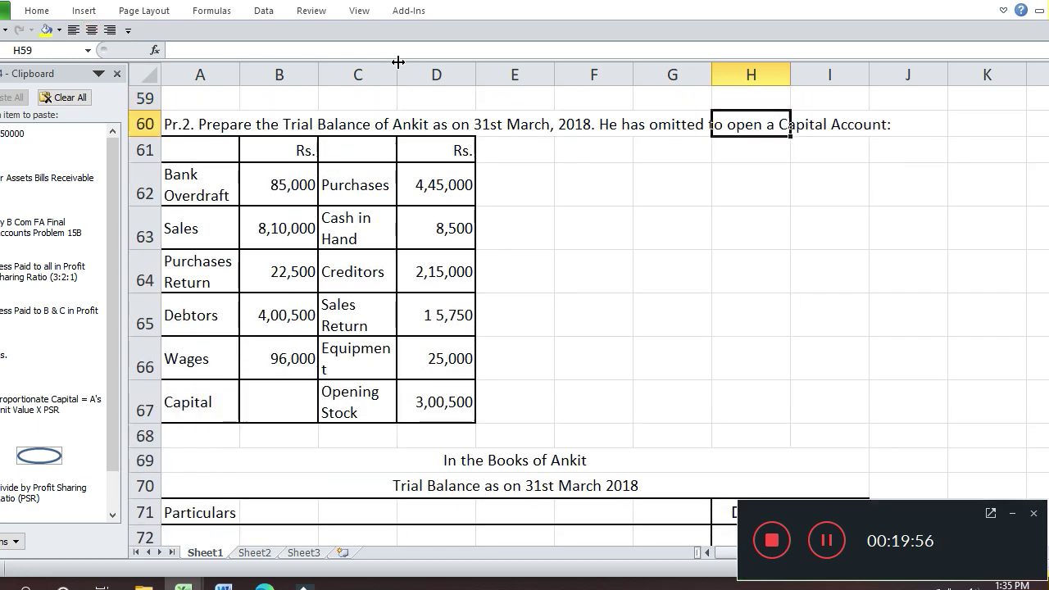
key("Down")
key("Down")
key("Down")
key("Down")
key("Down")
key("Down")
key("Down")
key("Down")
key("Down")
key("Down")
key("Down")
key("Down")
key("Down")
key("Down")
key("Down")
key("Down")
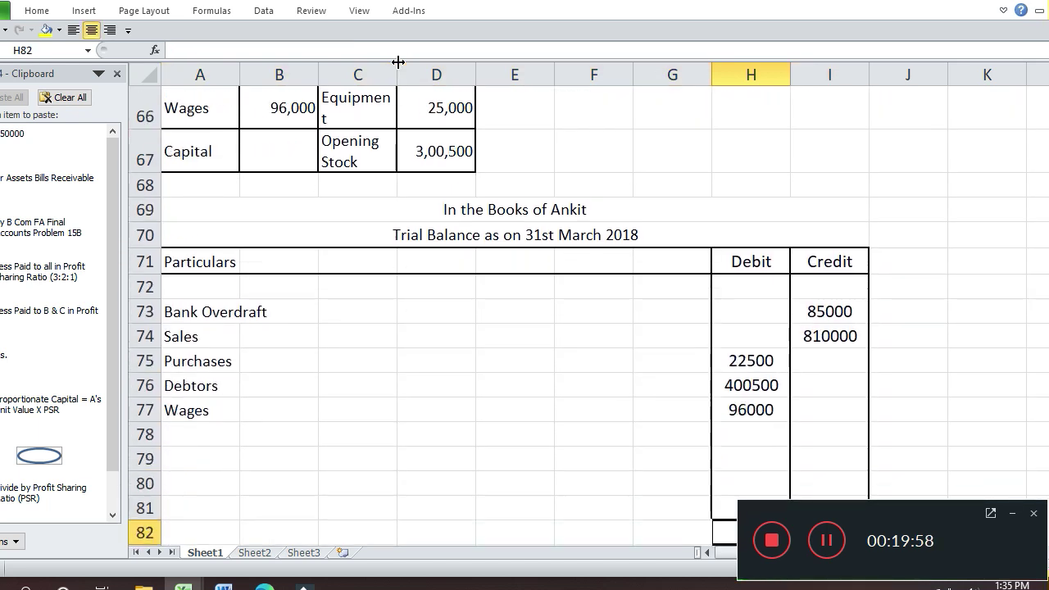
key("Up")
key("Up")
key("Left")
key("Left")
key("Left")
key("Left")
key("Left")
key("Left")
key("Left")
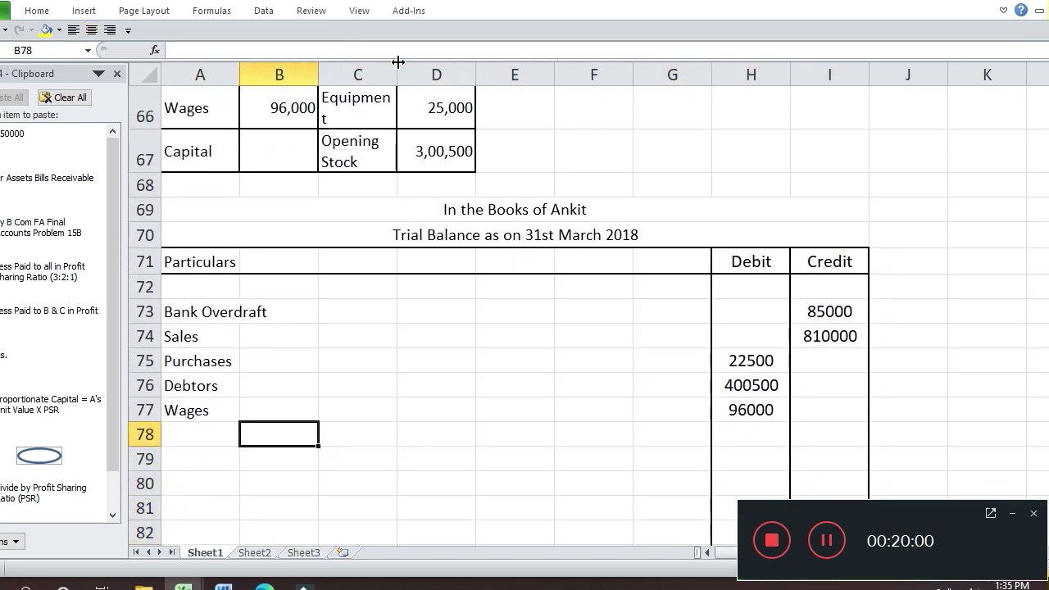
- Go back up to the Pr.2 problem statement in cell A60 and examine the table of account balances
key("Up")
key("Up")
key("Up")
key("Up")
key("Up")
key("Up")
key("Up")
key("Up")
key("Up")
key("Up")
key("Up")
key("Up")
key("Up")
key("Up")
key("Up")
key("Up")
key("Up")
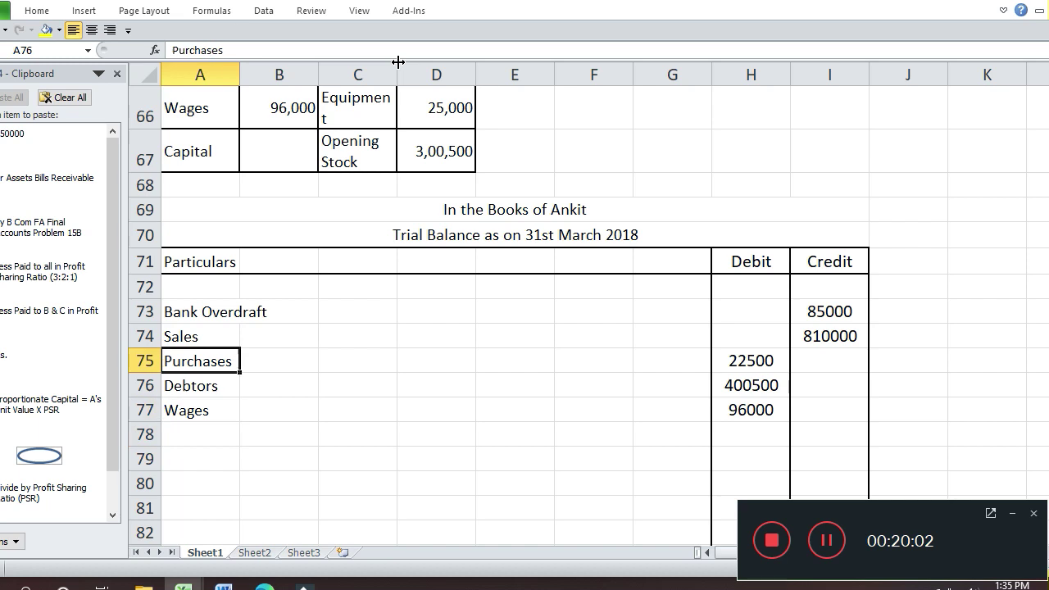
key("Up")
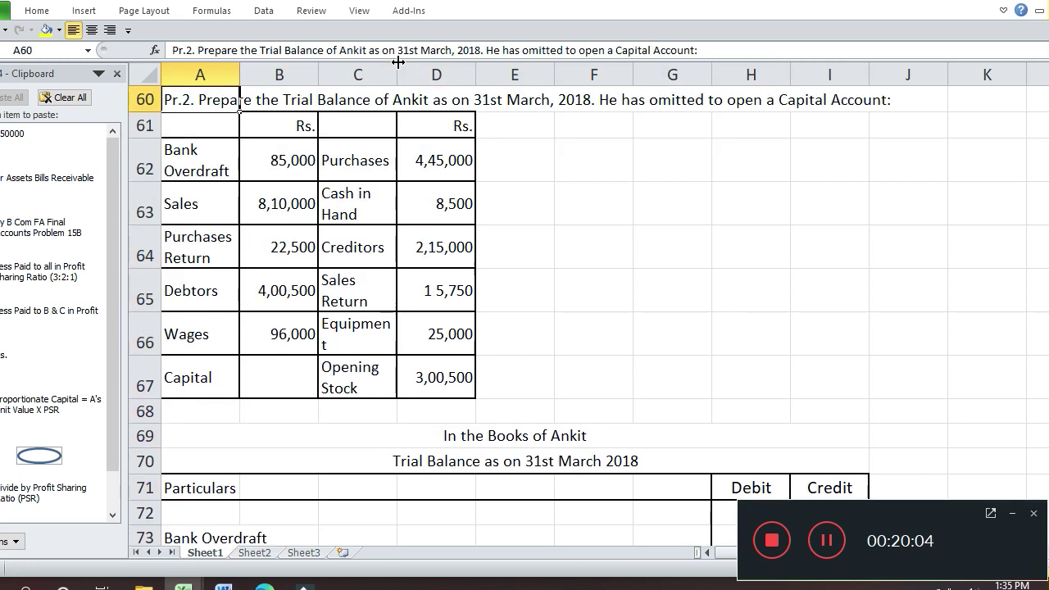
- Check the accounts listed under Particulars in the trial balance against the Pr.2 problem table
key("Down")
key("Down")
key("Down")
key("Down")
key("Down")
key("Down")
key("Down")
key("Down")
key("Down")
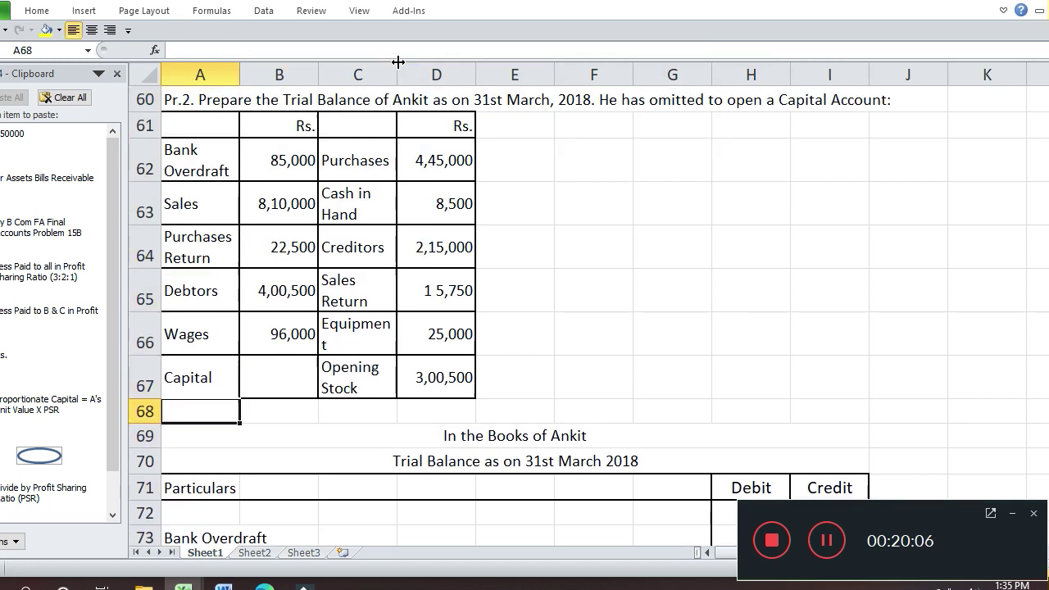
key("Down")
key("Down")
key("Down")
key("Down")
key("Down")
key("Down")
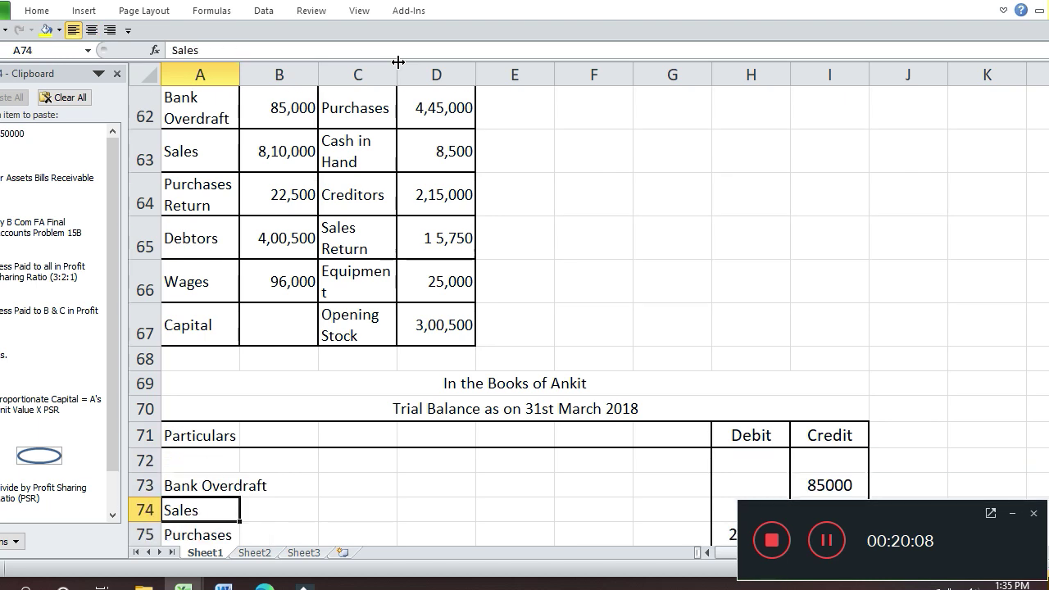
key("Down")
key("Down")
key("Up")
key("Up")
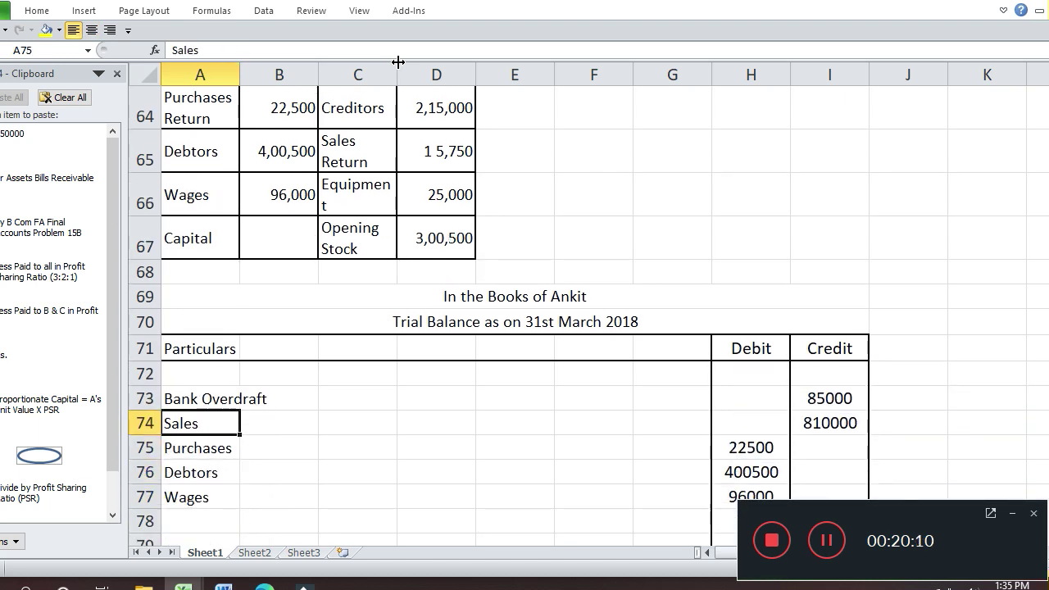
- Correct the account name in cell A75 to "Purchases Return"
key("Down")
key("Down")
key("Up")
key("Right")
key("Right")
key("Right")
key("Right")
key("Right")
key("Left")
key("Left")
key("Left")
key("Left")
key("Left")
key("F2")
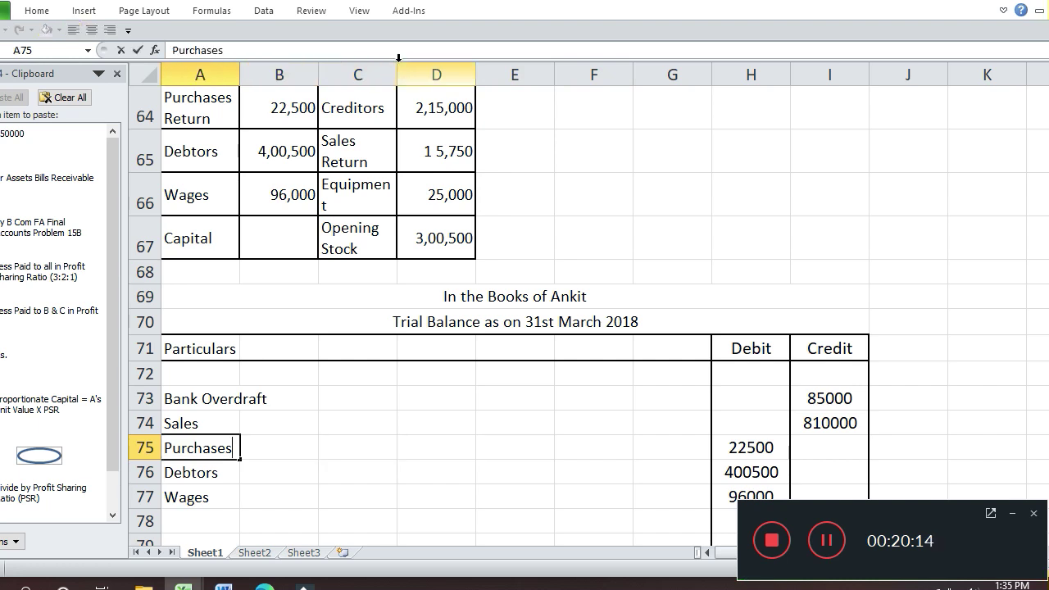
type("Return")
key("Return")
- Move the Purchases Return amount of 22500 from Debit cell H75 to Credit cell I75
key("Up")
key("Right")
key("Up")
key("Right")
key("Down")
key("Right")
key("Right")
key("Right")
key("Right")
key("Right")
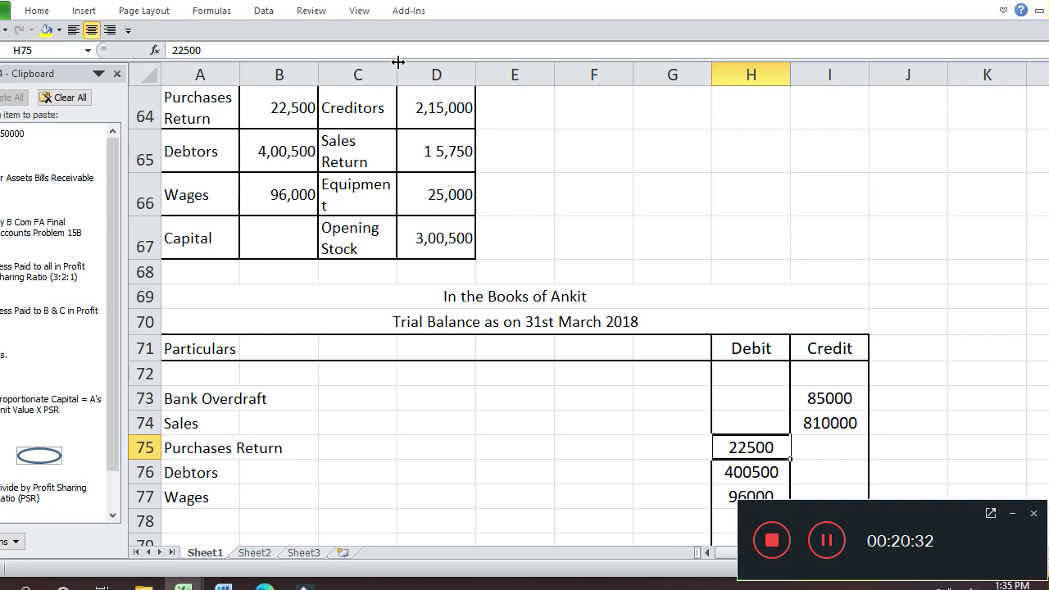
key("ctrl+c")
key("Right")
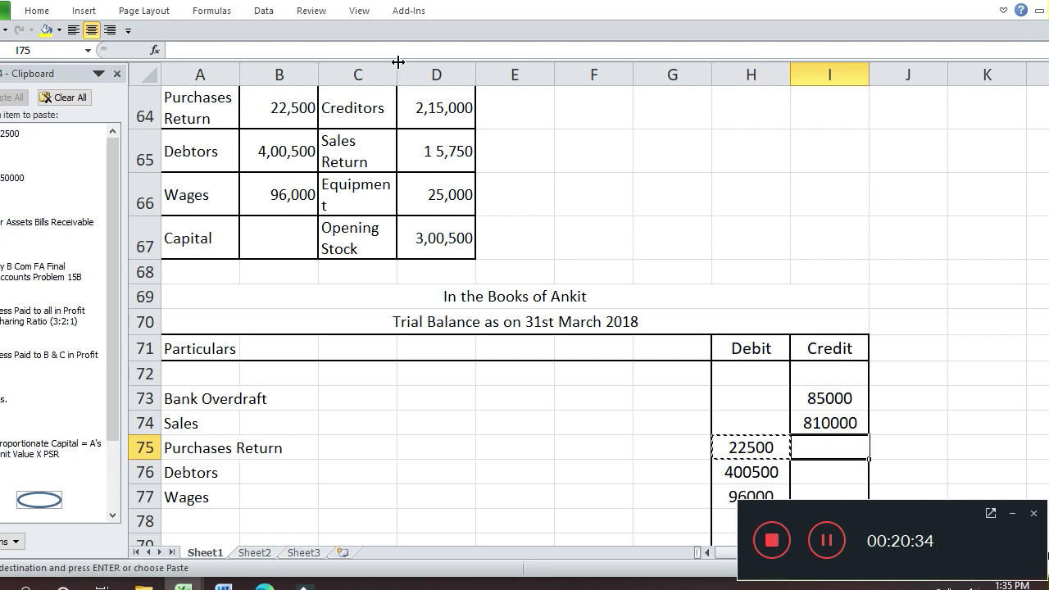
key("Return")
key("Left")
key("Delete")
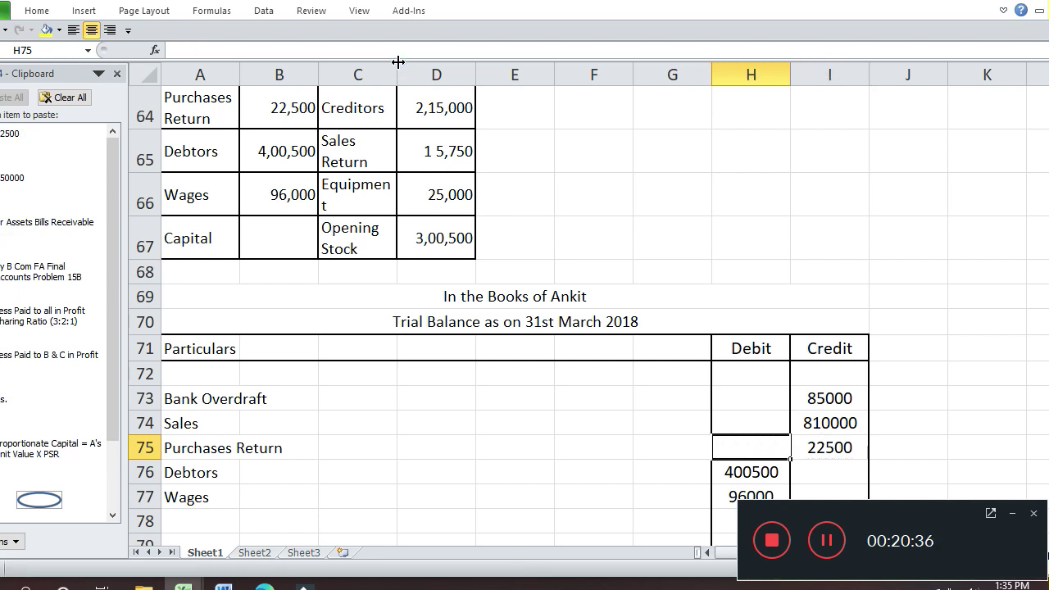
- Review the Pr.2 problem table for the next account and return to the empty rows of the trial balance
key("Down")
key("Down")
key("Down")
key("Up")
key("Up")
key("Up")
key("Up")
key("Up")
key("Up")
key("Up")
key("Up")
key("Up")
key("Up")
key("Up")
key("Up")
key("Up")
key("Up")
key("Up")
key("Up")
key("Up")
key("Up")
key("Down")
key("Down")
key("Down")
key("Down")
key("Down")
key("Down")
key("Down")
key("Down")
key("Down")
key("Down")
key("Down")
key("Down")
key("Down")
key("Down")
key("Down")
key("Down")
key("Down")
key("Down")
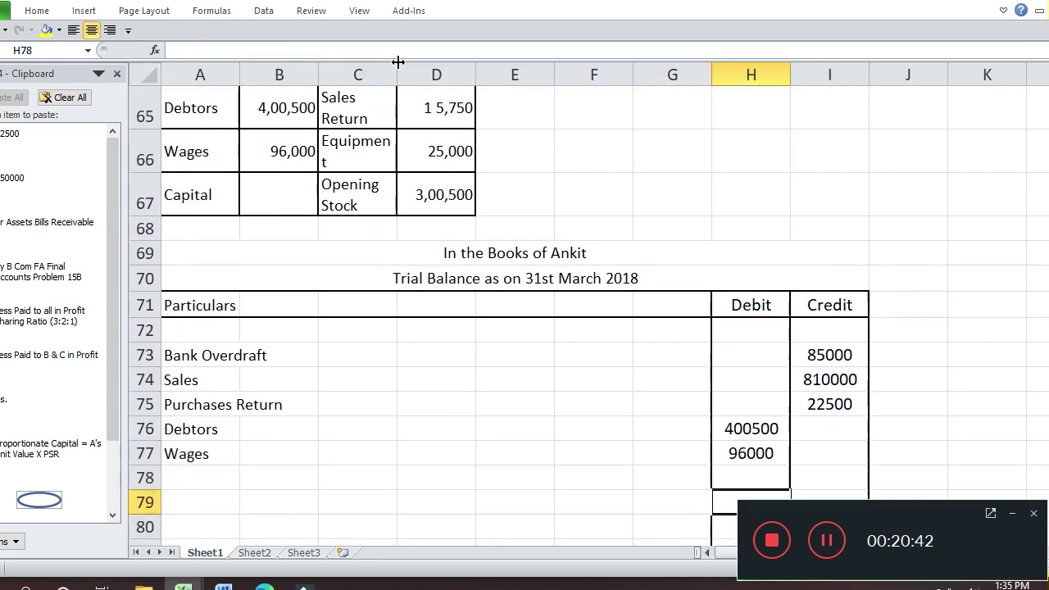
- Enter the account name "Purchases" in cell A78 under Particulars, without the autocompleted word "Return"
key("Down")
key("Up")
key("Up")
key("Left")
key("Left")
key("Left")
key("Left")
key("Left")
key("Left")
key("Left")
type("Pu")
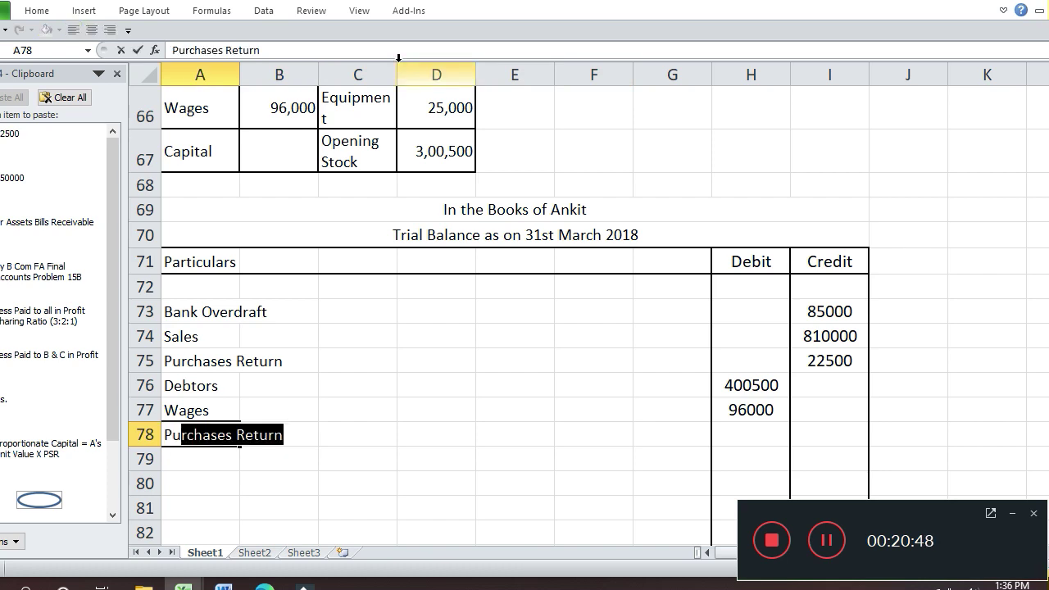
key("Return")
key("Up")
key("F2")
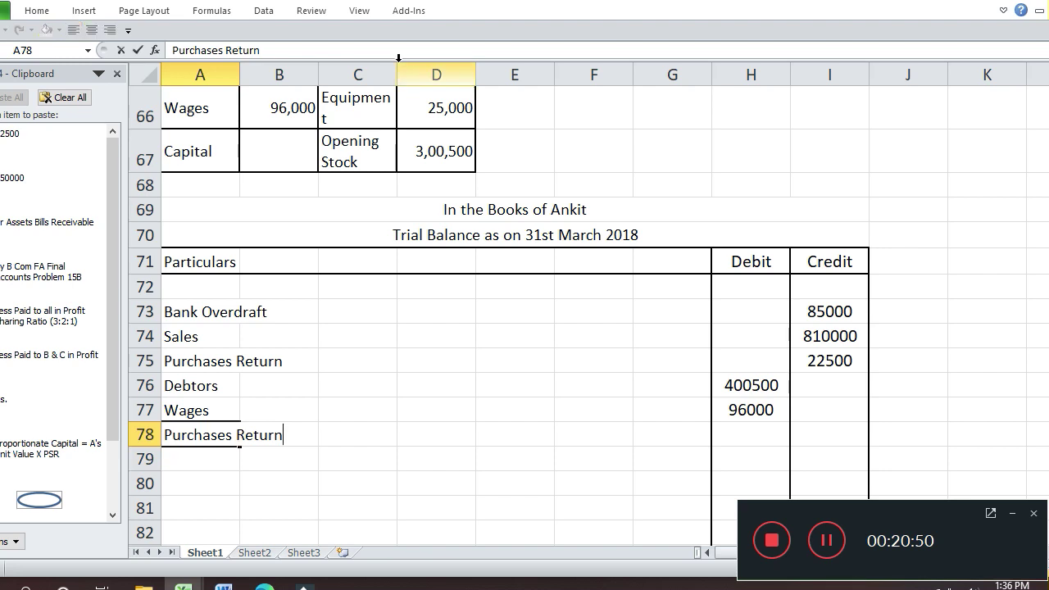
key("BackSpace")
key("BackSpace")
key("BackSpace")
key("BackSpace")
key("BackSpace")
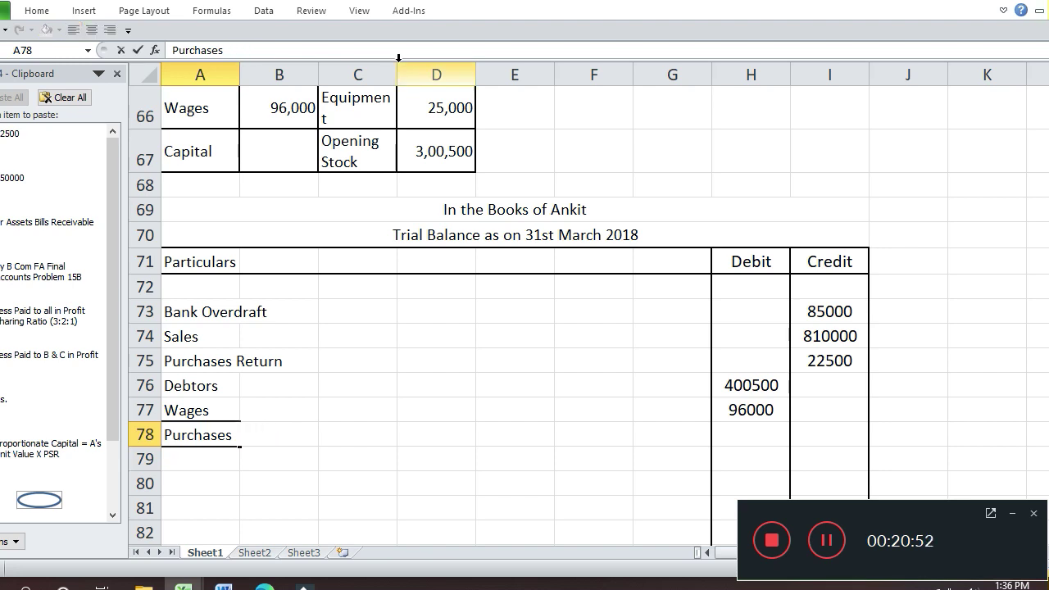
key("Return")
- Check the Purchases amount in the Pr.2 problem table and return to the trial balance rows
key("Up")
key("Right")
key("Right")
key("Right")
key("Up")
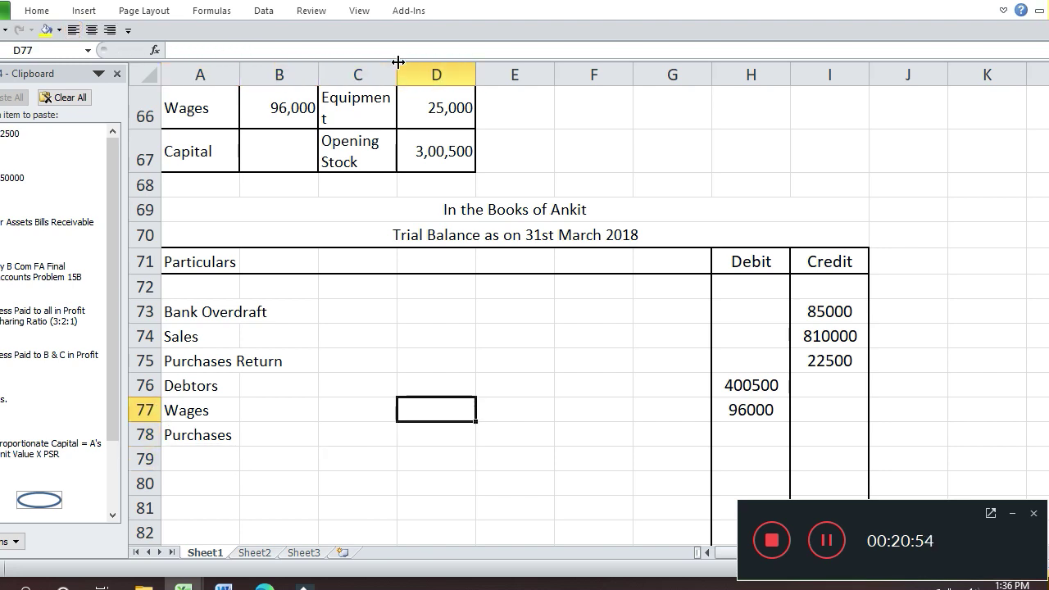
key("Up")
key("Up")
key("Up")
key("Up")
key("Up")
key("Up")
key("Up")
key("Up")
key("Up")
key("Up")
key("Up")
key("Up")
key("Up")
key("Up")
key("Up")
key("Up")
key("Down")
key("Down")
key("Down")
key("Down")
key("Down")
key("Down")
key("Down")
key("Down")
key("Down")
key("Down")
key("Down")
key("Down")
key("Down")
key("Down")
key("Down")
key("Down")
key("Down")
key("Down")
key("Down")
key("Down")
key("Down")
- Enter 445000 for Purchases in cell H78 under Debit
key("Up")
key("Up")
key("Up")
key("Up")
key("Up")
key("Right")
key("Right")
key("Right")
key("Right")
type("445000")
key("Return")
- Review the Pr.2 problem table for the account after Purchases and return to the first empty trial balance row
key("Up")
key("Up")
key("Up")
key("Up")
key("Up")
key("Up")
key("Up")
key("Up")
key("Up")
key("Up")
key("Up")
key("Up")
key("Up")
key("Up")
key("Up")
key("Up")
key("Up")
key("Up")
key("Up")
key("Up")
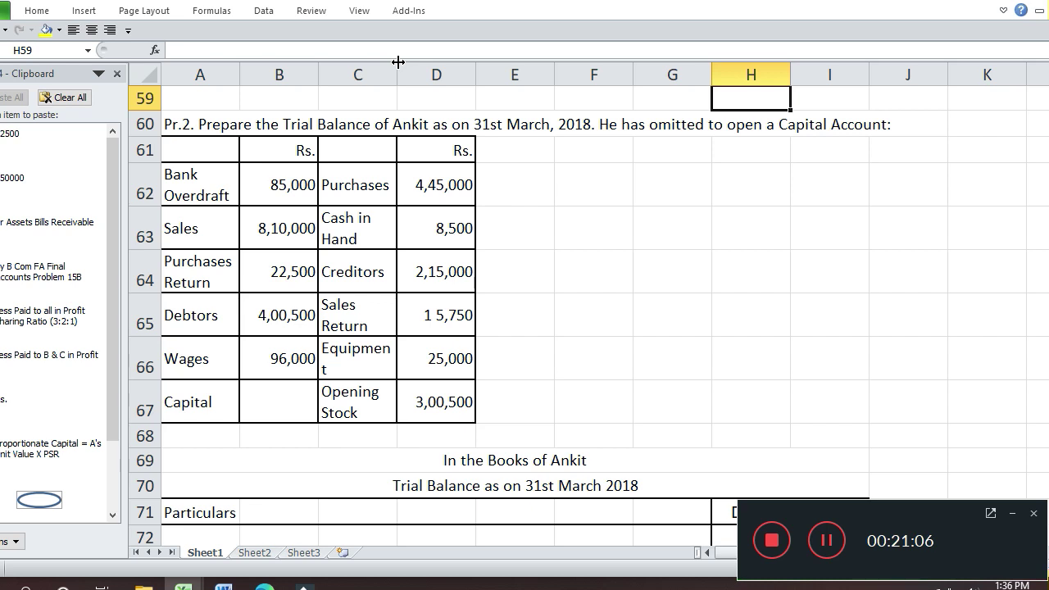
key("Down")
key("Down")
key("Down")
key("Down")
key("Down")
key("Down")
key("Down")
key("Down")
key("Down")
key("Down")
key("Down")
key("Down")
key("Down")
key("Down")
key("Down")
key("Down")
key("Down")
key("Down")
key("Down")
key("Down")
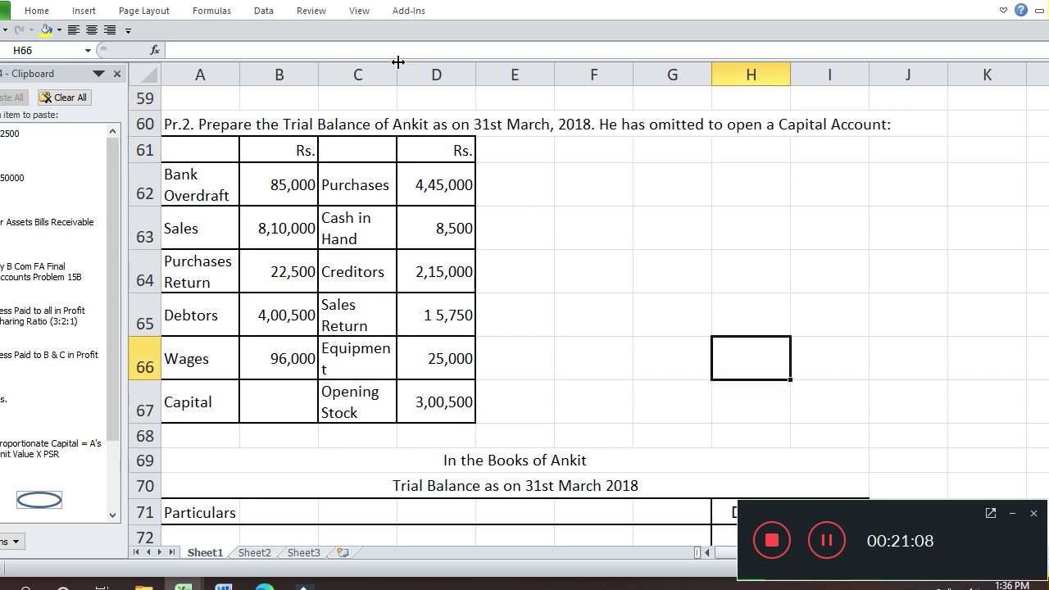
- Enter the account name "Cash in hand" in cell A79 under Particulars
key("Left")
key("Left")
key("Left")
key("Left")
key("Left")
key("Left")
key("Left")
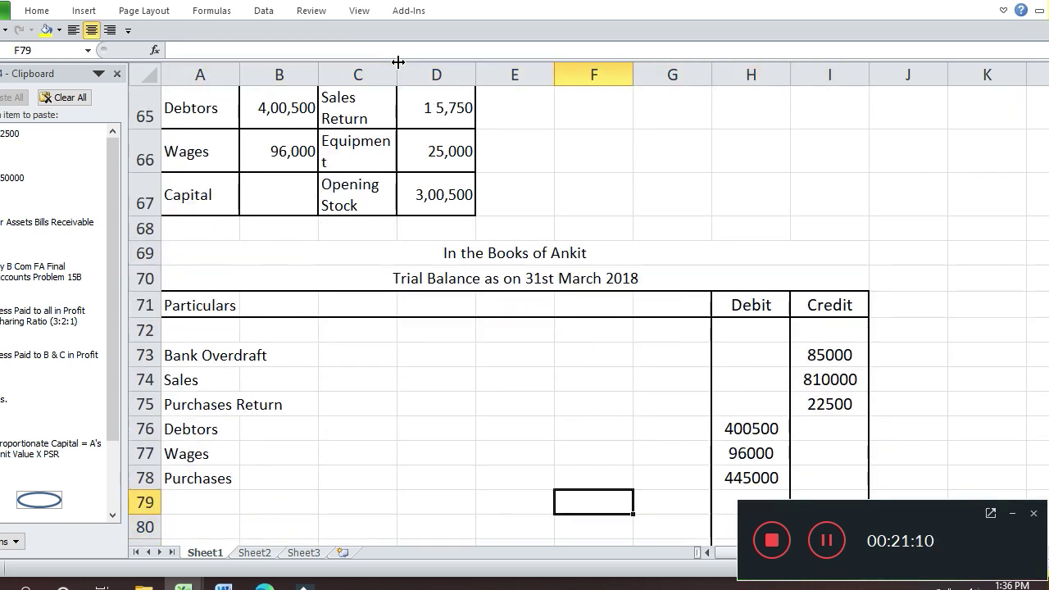
type("Cash in")
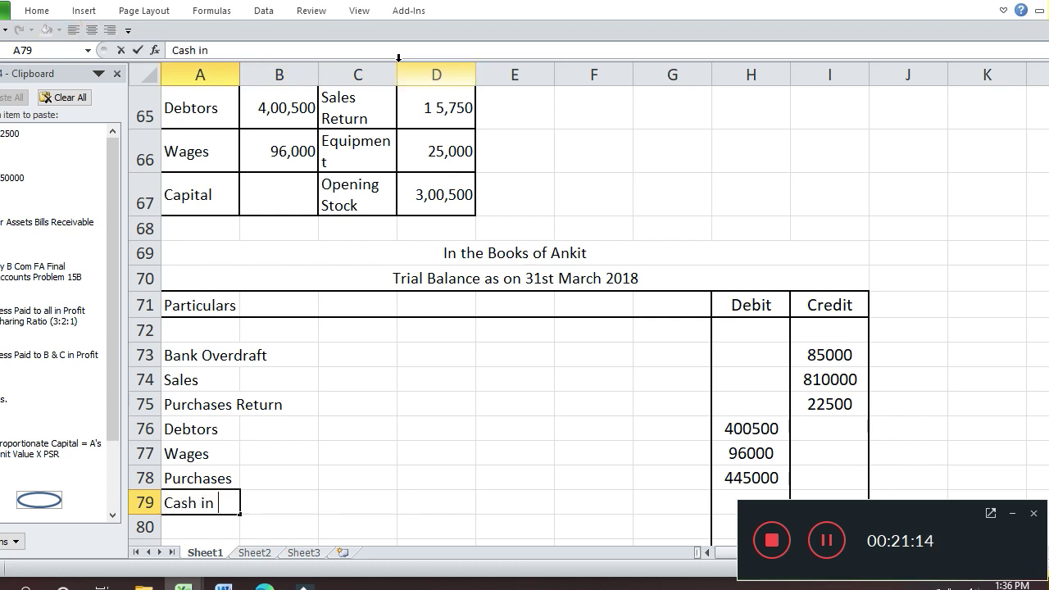
type(" hand")
key("Return")
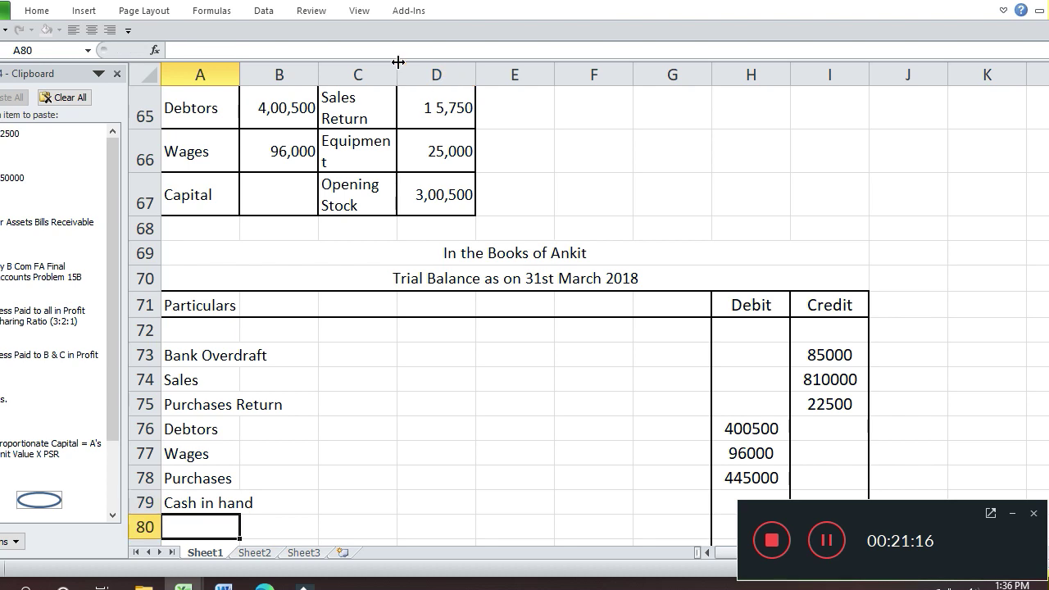
- Enter 8500 for Cash in hand in cell H79 under Debit
key("Up")
key("Right")
key("Right")
key("Right")
key("Right")
key("Right")
key("Right")
key("Right")
type("8")
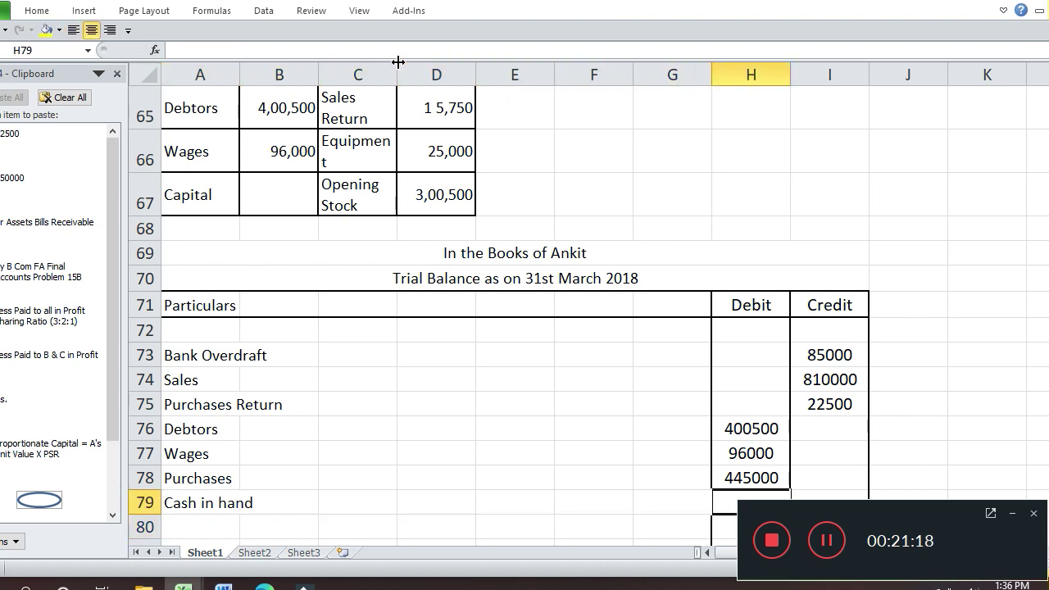
type("500")
key("Return")
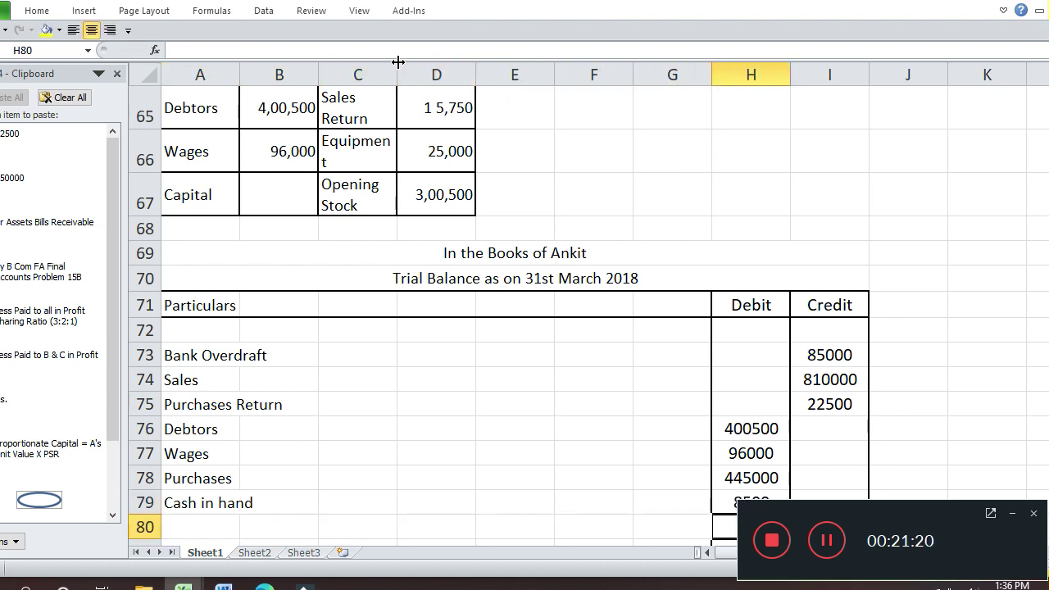
- Review the Pr.2 problem table for the account after Cash in hand and return to the first empty trial balance row
scroll(398, 59, "down", 1)
key("Up")
key("Up")
key("Up")
key("Up")
key("Up")
key("Up")
key("Up")
key("Up")
key("Up")
key("Up")
key("Up")
key("Up")
key("Up")
key("Up")
key("Up")
key("Up")
key("Up")
key("Up")
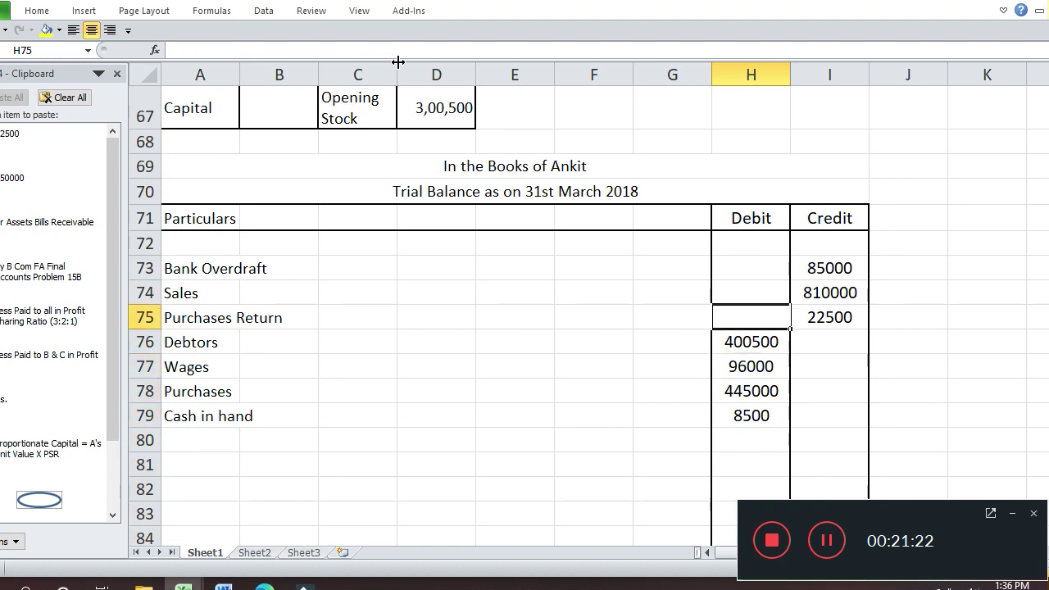
key("Down")
key("Down")
key("Down")
key("Down")
key("Down")
key("Down")
key("Down")
key("Down")
key("Down")
key("Down")
key("Down")
key("Down")
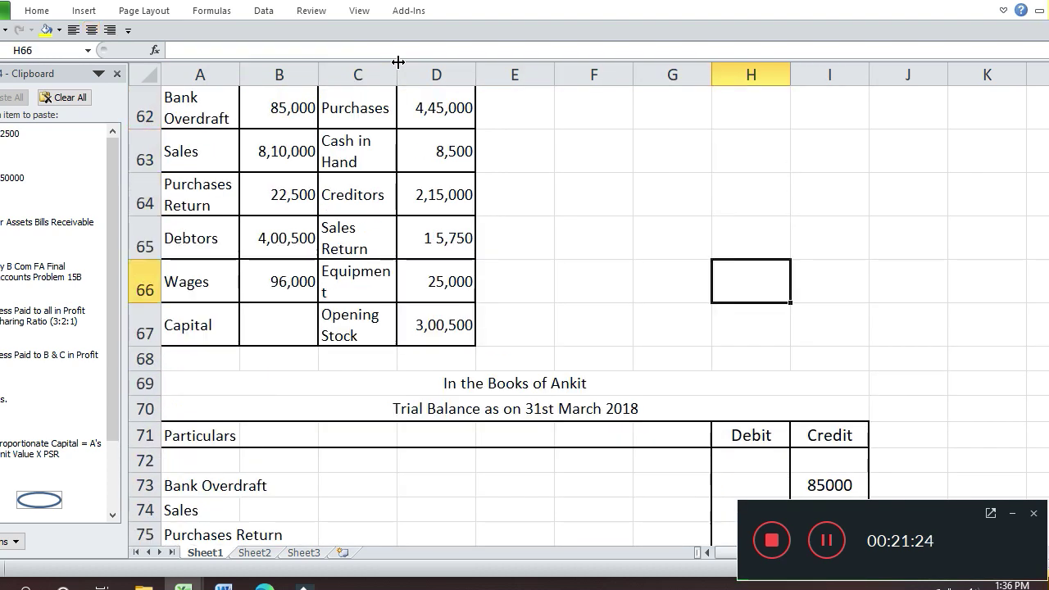
key("Down")
key("Down")
key("Down")
key("Down")
key("Down")
key("Down")
key("Down")
key("Down")
key("Down")
key("Down")
key("Down")
key("Down")
key("Down")
key("Down")
key("Up")
key("Up")
key("Up")
key("Up")
key("Up")
key("Up")
key("Up")
key("Up")
- Enter the account name "Creditors" in cell A80 under Particulars
key("Left")
key("Left")
key("Left")
key("Left")
key("Left")
key("Left")
key("Left")
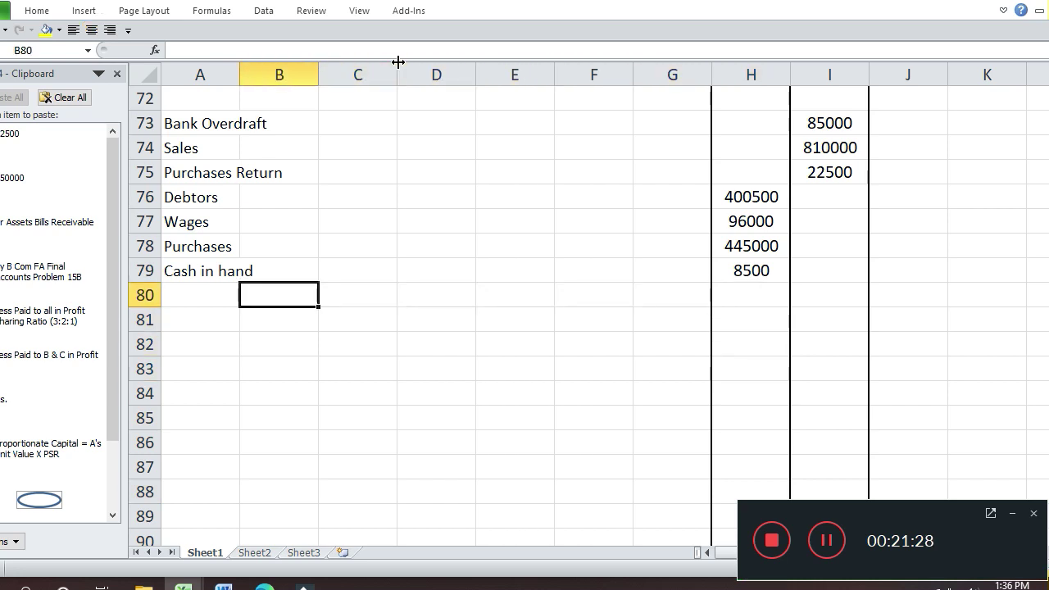
type("C")
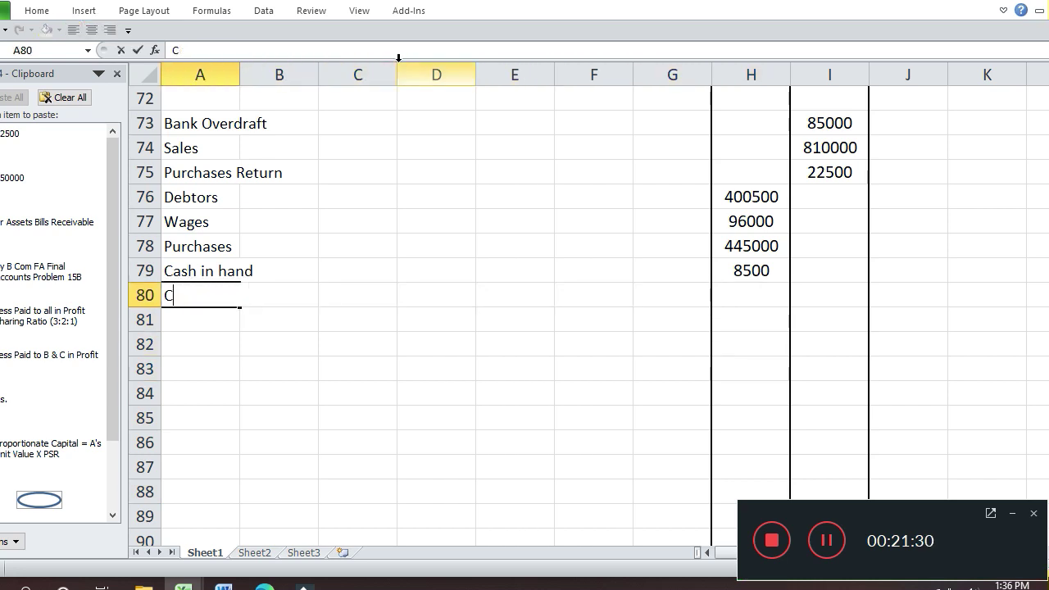
type("eeditor")
key("Return")
- Check the Creditors balance in the Pr.2 problem table and come back down to the trial balance
key("Up")
key("Right")
key("Right")
key("Right")
key("Up")
key("Up")
key("Up")
key("Up")
key("Up")
key("Up")
key("Up")
key("Up")
key("Up")
key("Up")
key("Up")
key("Up")
key("Up")
key("Up")
key("Up")
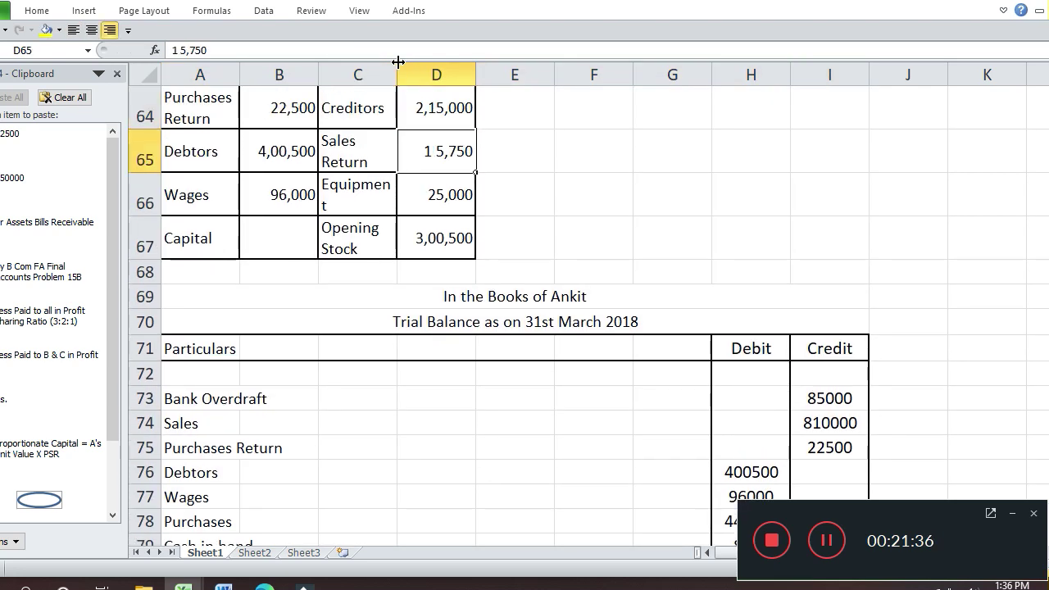
key("Down")
key("Down")
key("Down")
key("Down")
key("Down")
key("Down")
key("Down")
key("Down")
key("Down")
key("Down")
key("Down")
key("Down")
key("Down")
key("Down")
key("Down")
key("Down")
key("Down")
key("Down")
key("Up")
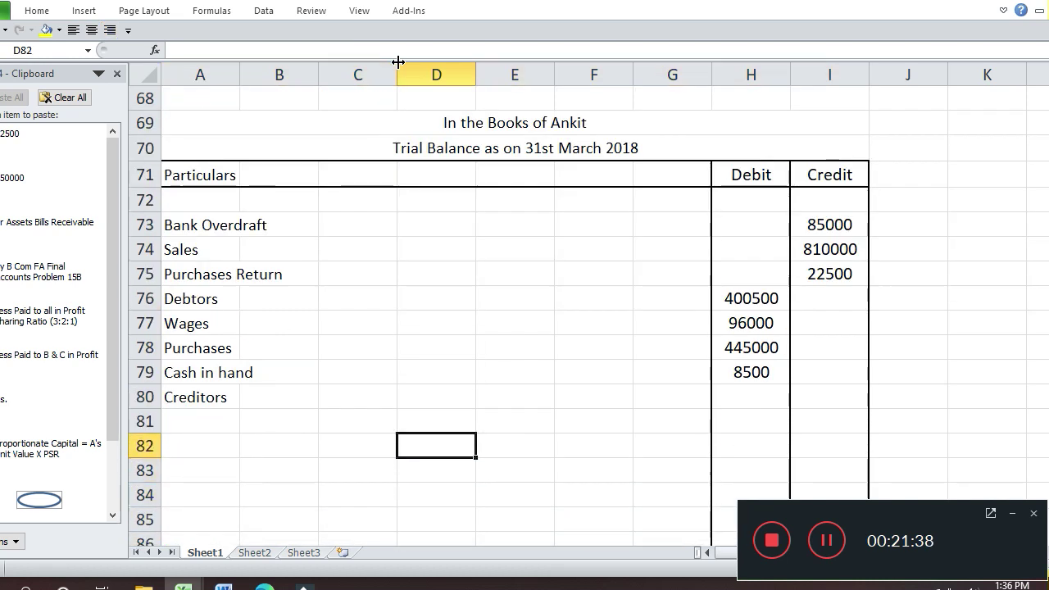
- Enter 215000 for Creditors in cell I80 under Credit
key("Up")
key("Right")
key("Right")
key("Right")
key("Right")
key("Up")
key("Right")
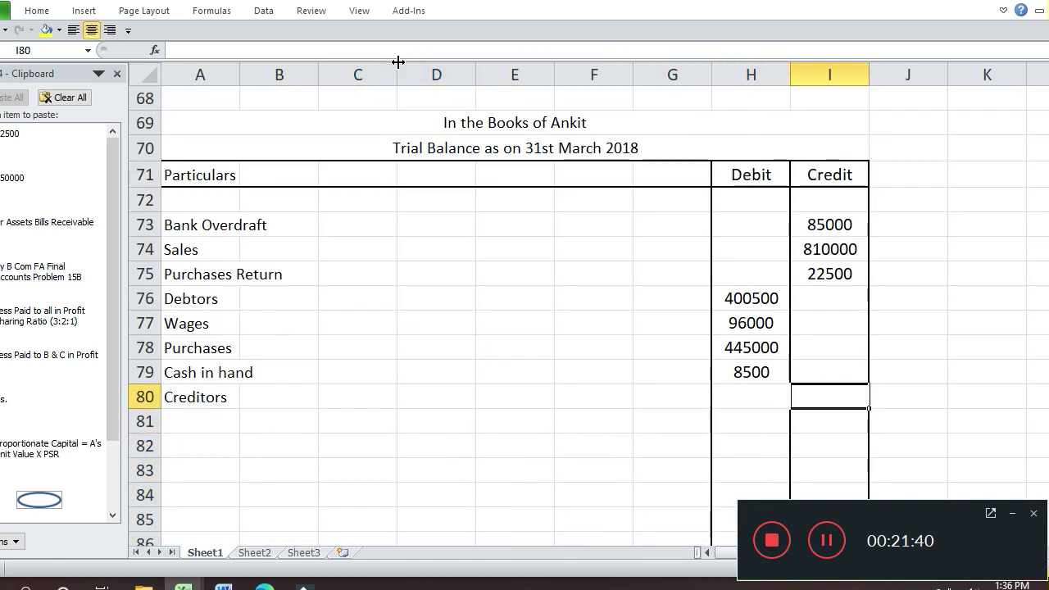
type("25")
key("BackSpace")
type("15000")
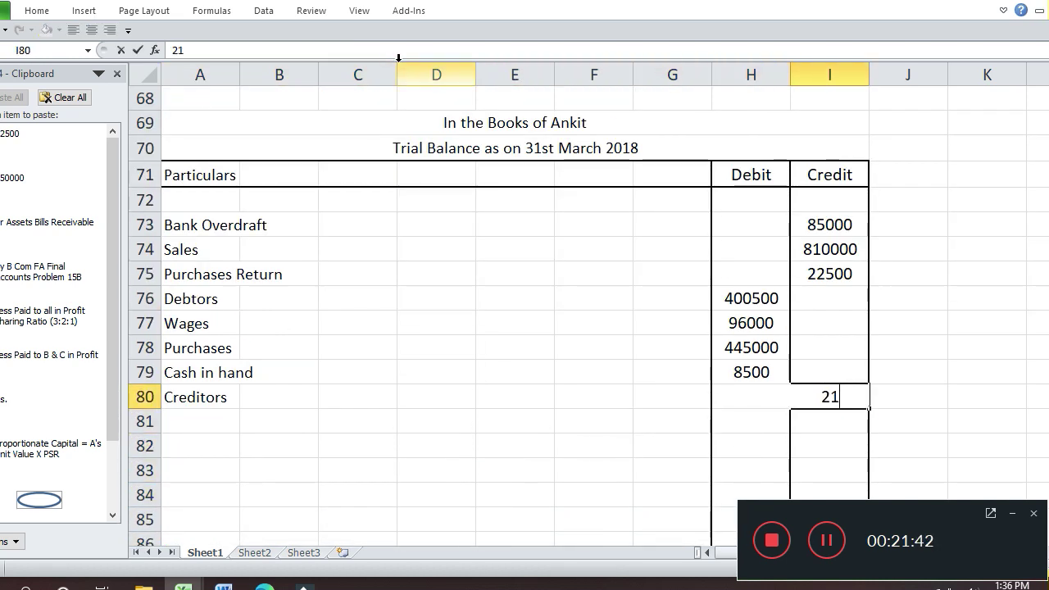
key("Return")
- Examine the Pr.2 problem table for the account after Creditors and its balance
key("Up")
key("Up")
key("Up")
key("Up")
key("Up")
key("Up")
key("Up")
key("Up")
key("Up")
key("Up")
key("Up")
key("Up")
key("Up")
key("Up")
key("Up")
key("Up")
key("Up")
key("Up")
key("Up")
key("Up")
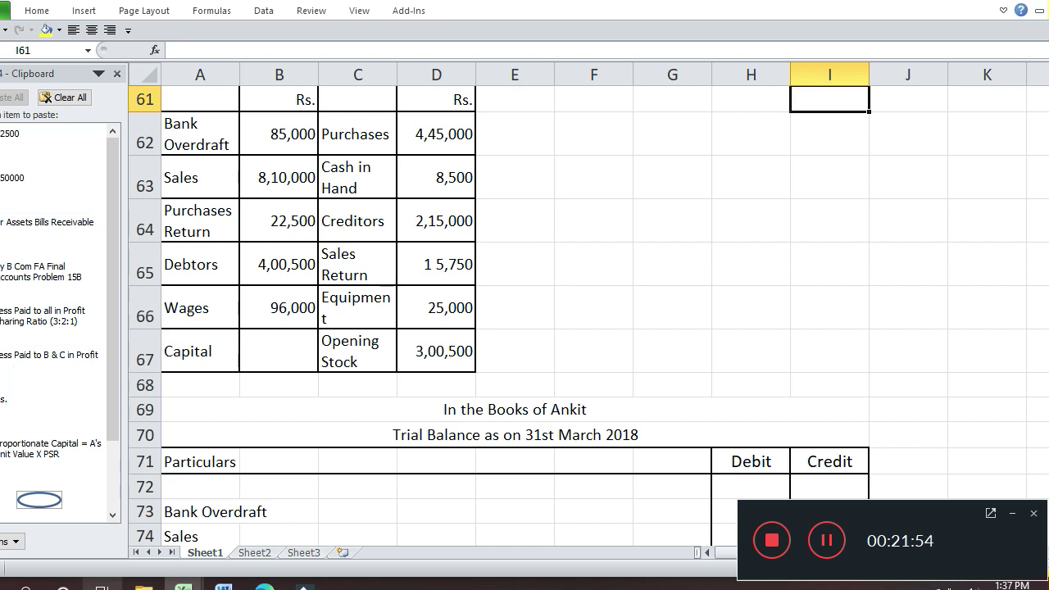
- Switch to File Explorer and open image Pr 03 from drive D:, folder xi cbse, Ch06 Trial Balance and Rectification of Errors, Images
left_click(70, 528)
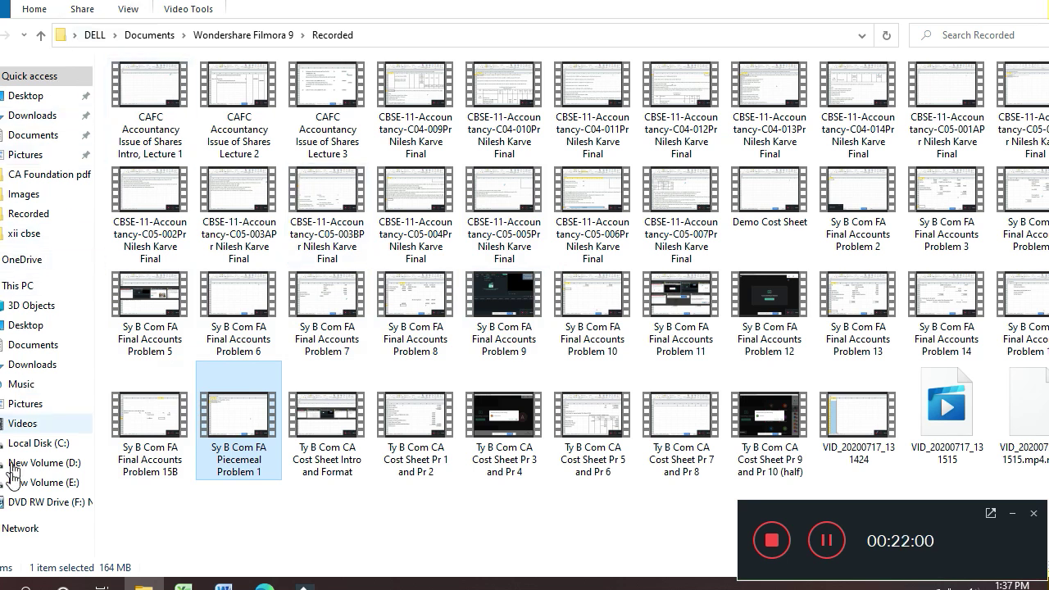
left_click(46, 460)
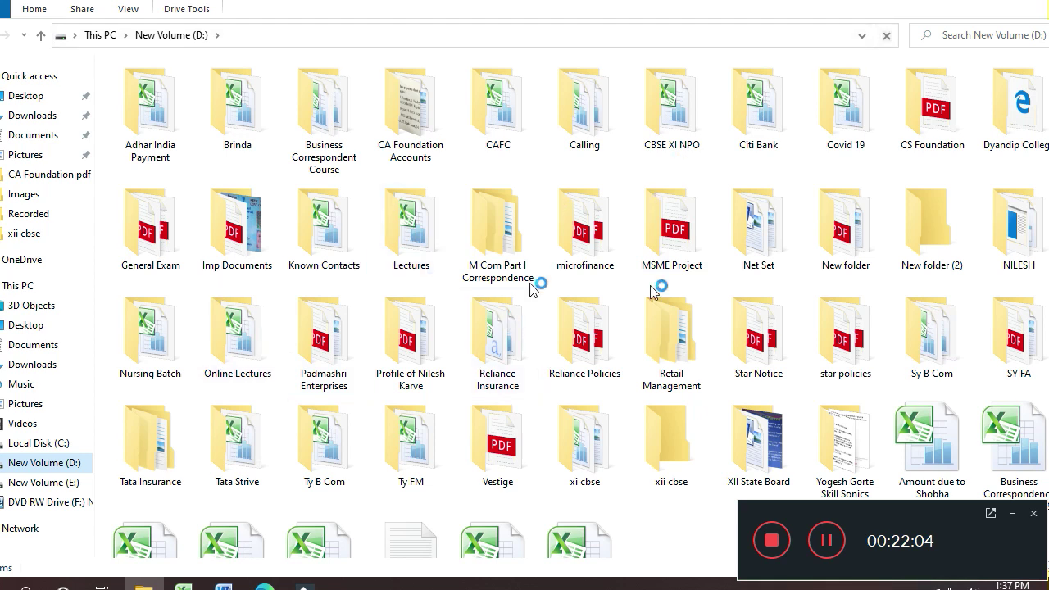
left_click(578, 463)
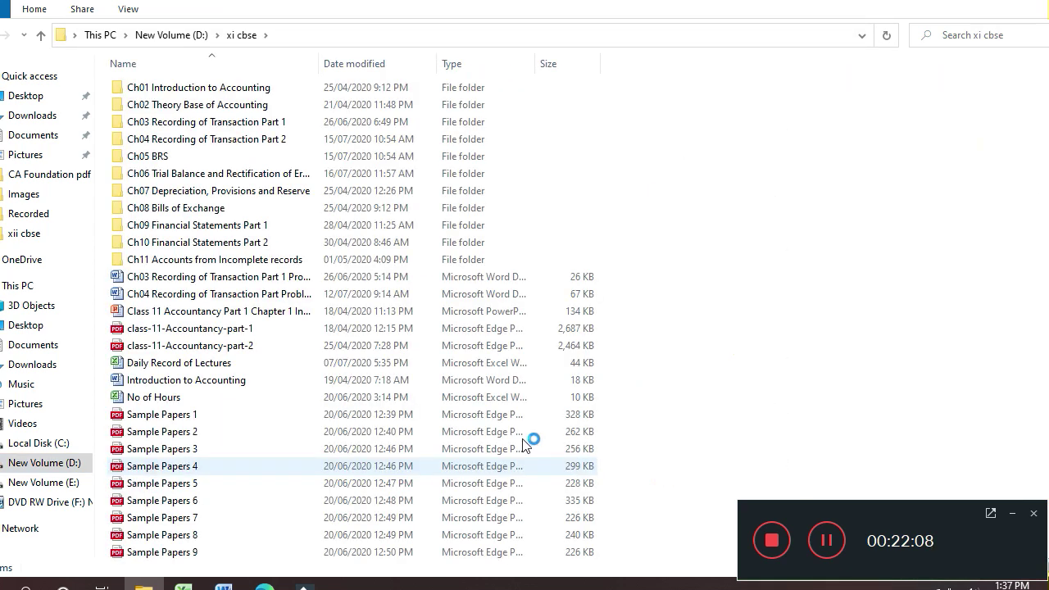
double_click(258, 175)
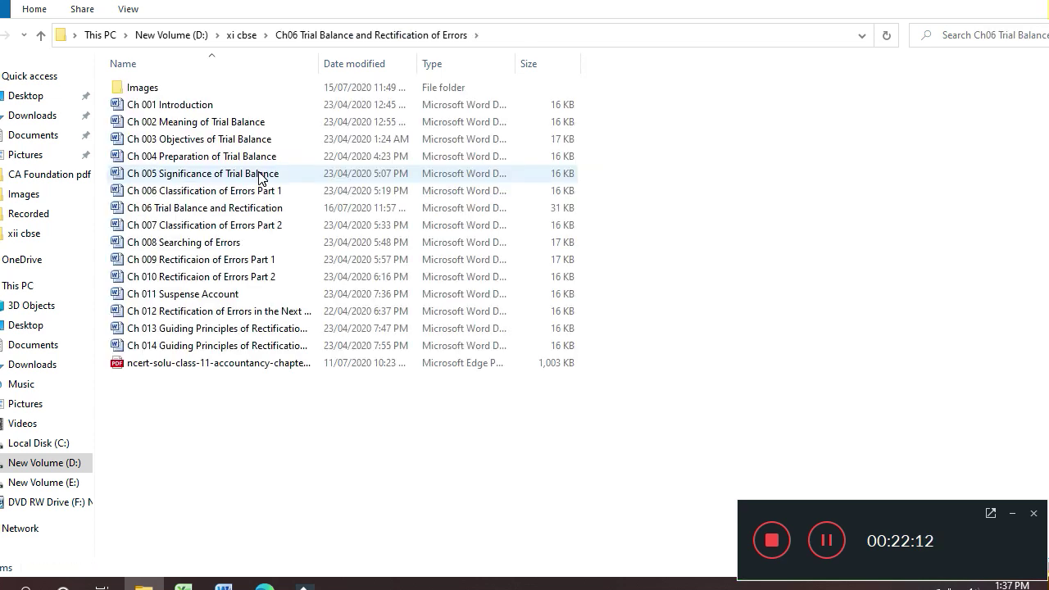
left_click(150, 90)
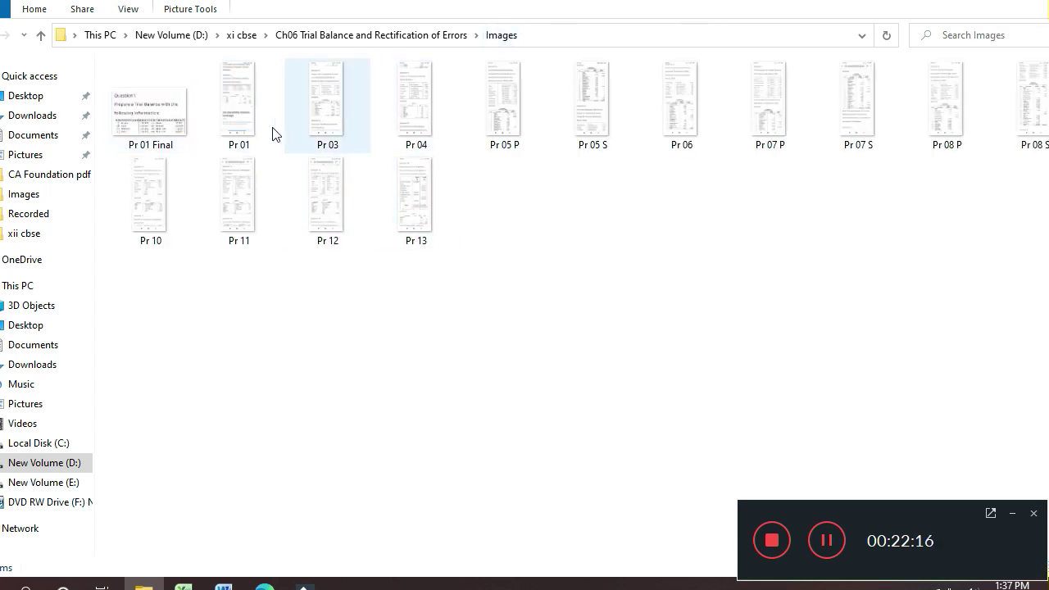
left_click(331, 120)
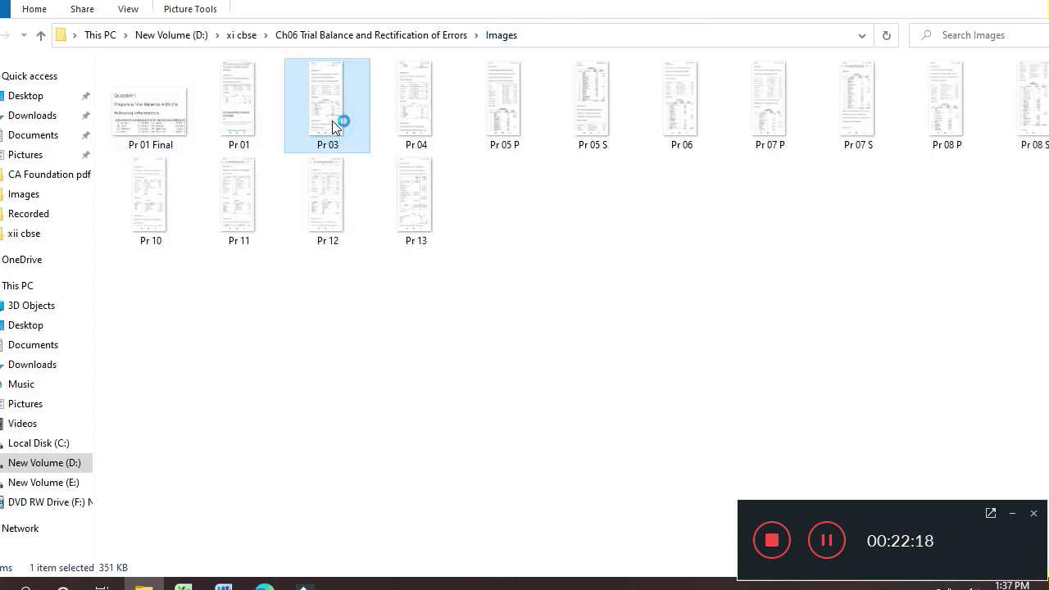
double_click(332, 121)
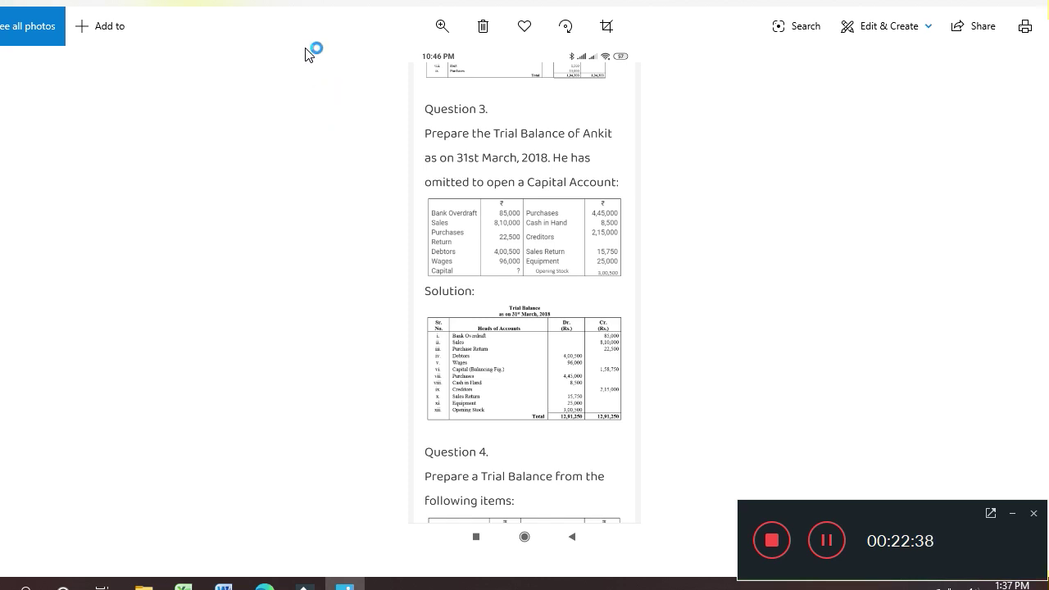
- Zoom in on Question 3 in the image to examine its figures and solution, and switch back to the trial balance workbook in Excel
left_click(443, 30)
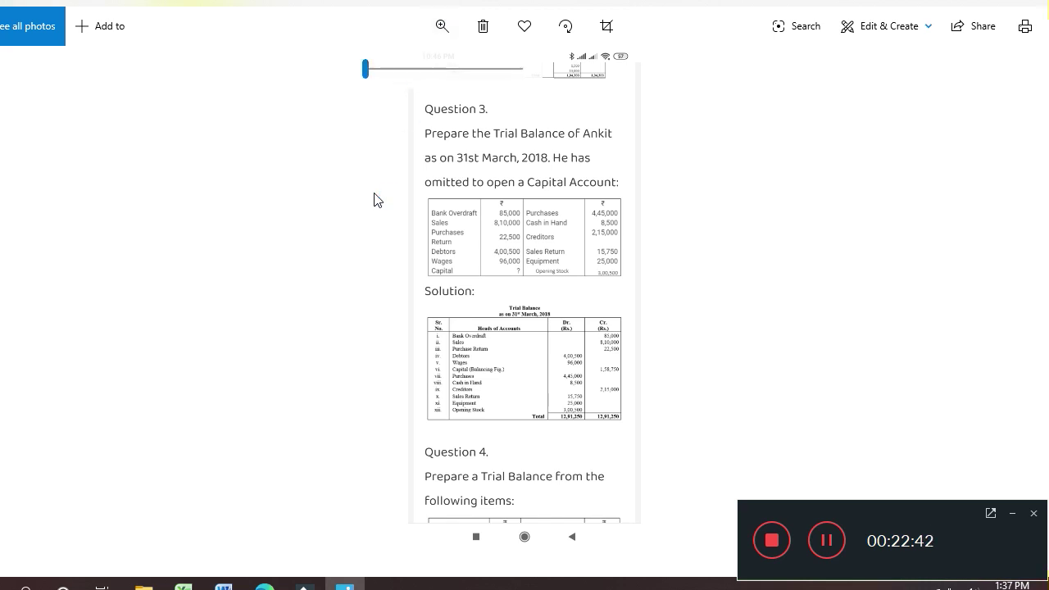
left_click_drag(367, 69, 375, 63)
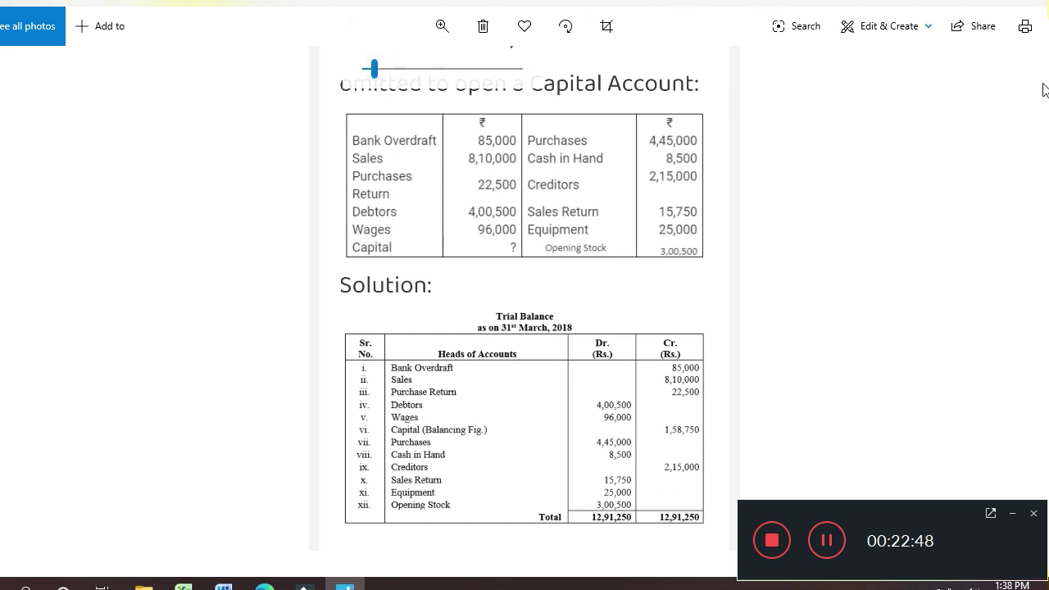
key("alt+Tab")
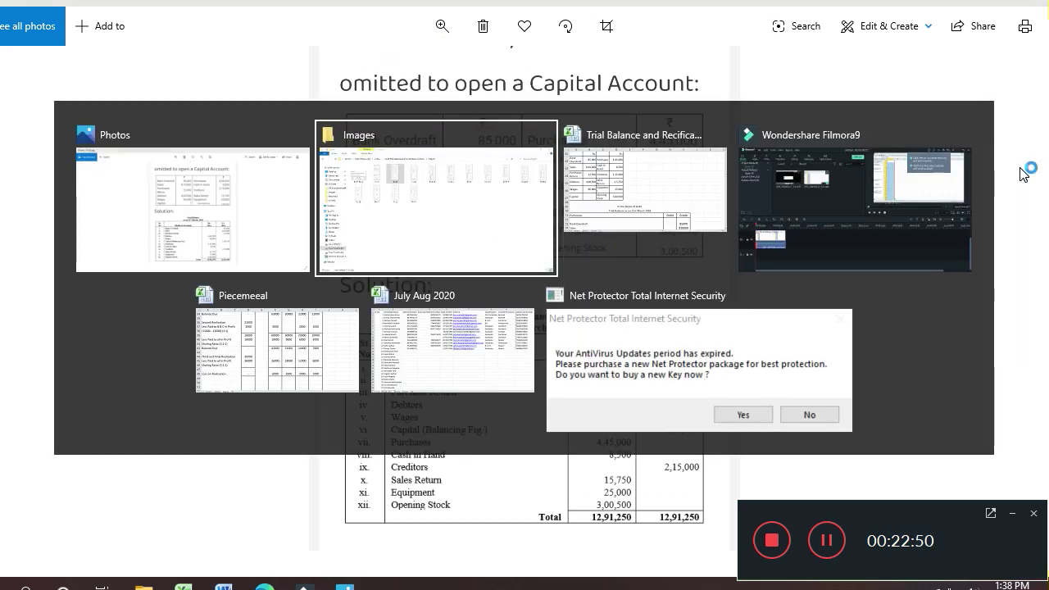
key("alt+Tab")
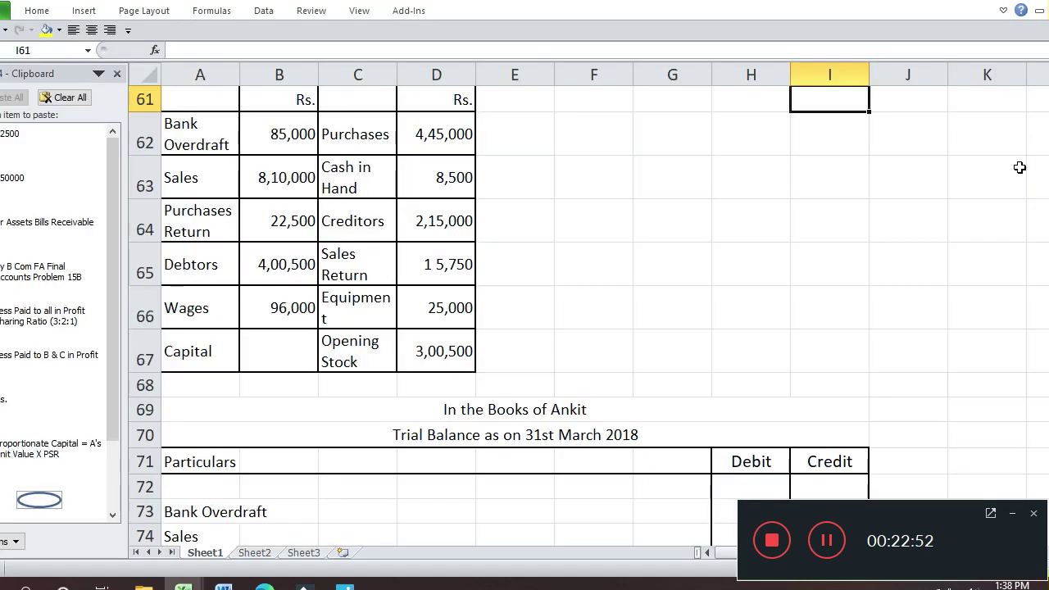
- Enter Sales Return as the account below Creditors in cell A81 of the Pr.2 trial balance
key("Down")
key("Down")
key("Down")
key("Down")
key("Down")
key("Down")
key("Down")
key("Down")
key("Down")
key("Down")
key("Down")
key("Down")
key("Down")
key("Down")
key("Down")
key("Down")
key("Down")
key("Down")
key("Down")
key("Down")
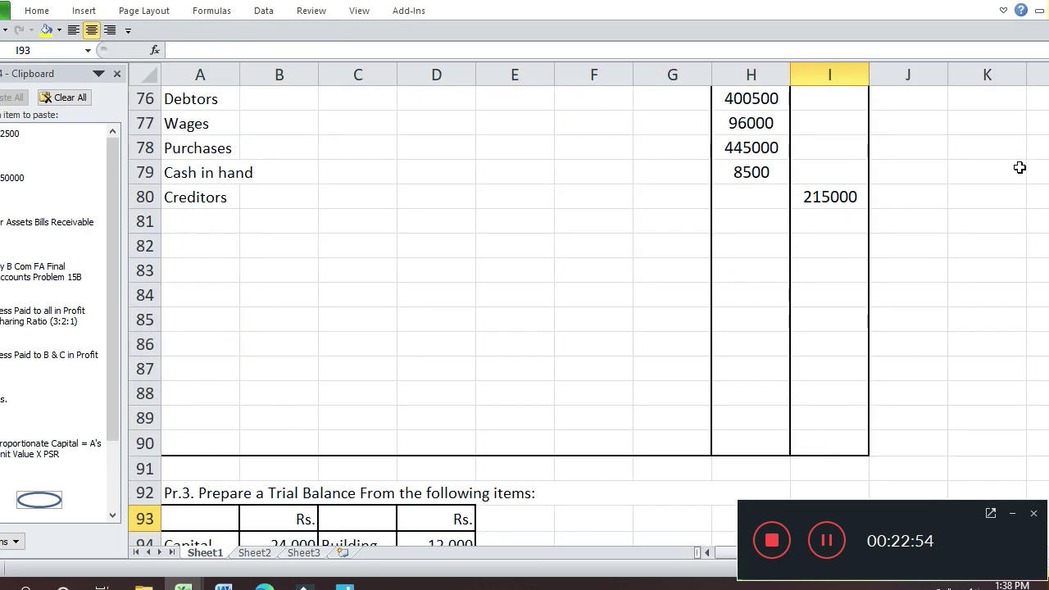
key("ctrl+Up")
key("Down")
key("Left")
key("Left")
key("Left")
key("Left")
key("Left")
key("Left")
key("Left")
key("Left")
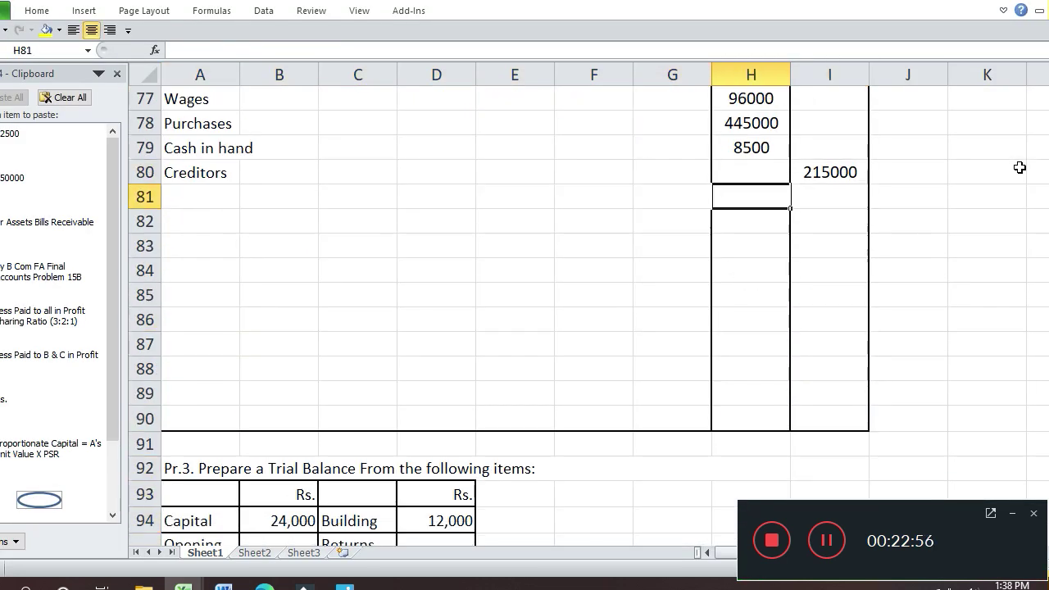
type("Sa")
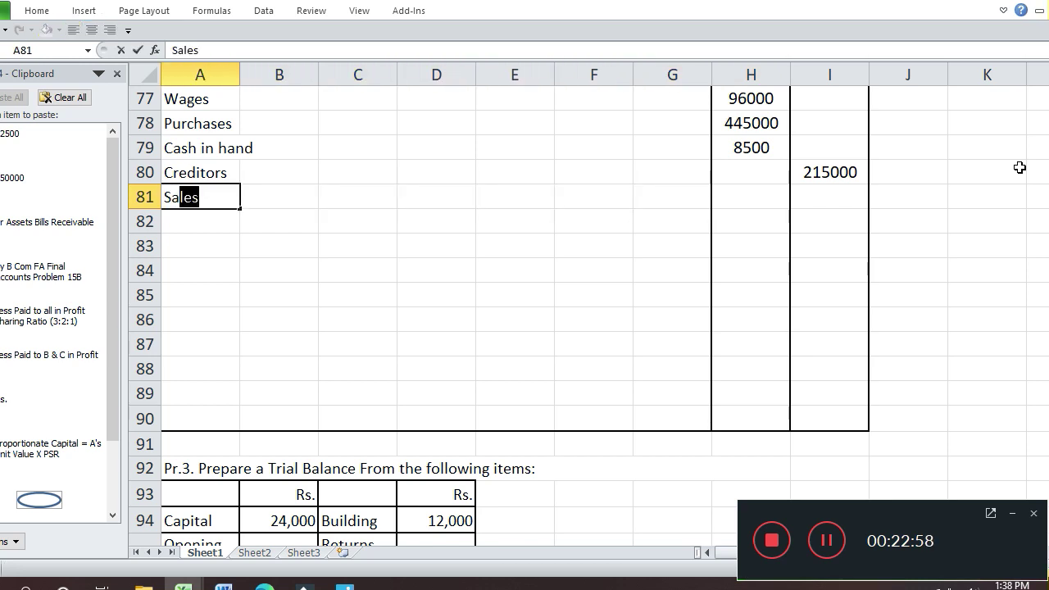
key("Return")
key("Up")
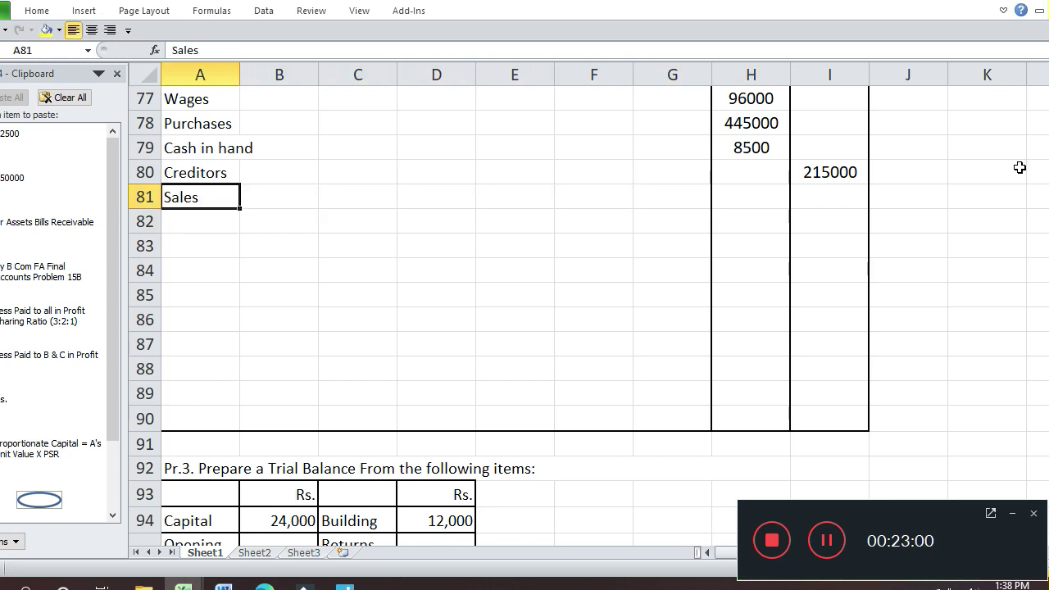
key("F2")
type("Ret")
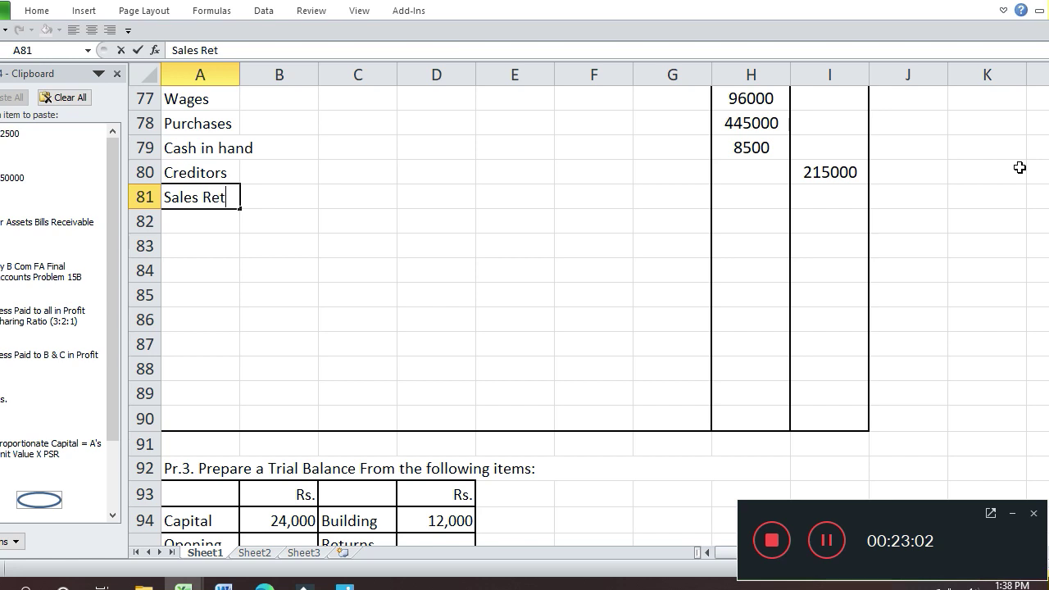
type("urn")
key("Return")
- Enter 15750 for Sales Return in cell H81 under Debit
key("Up")
key("Right")
key("Right")
key("Right")
key("Right")
key("Right")
key("Right")
key("Right")
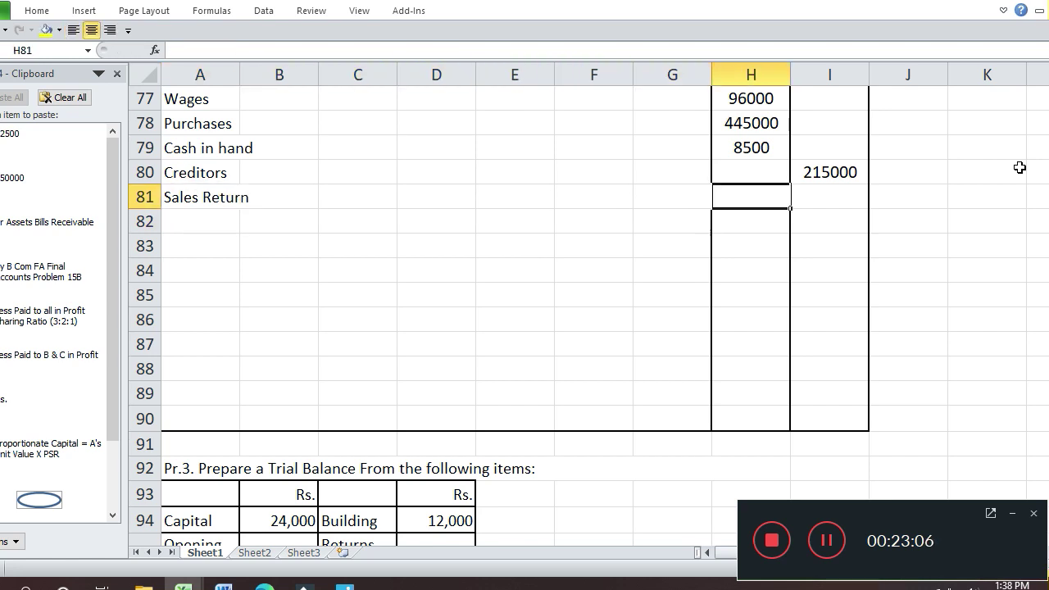
type("15750")
key("Return")
- Examine the Pr.2 problem table for the account after Sales Return and its balance
key("Up")
key("Up")
key("Up")
key("Up")
key("Up")
key("Up")
key("Up")
key("Up")
key("Up")
key("Up")
key("Up")
key("Up")
key("Up")
key("Up")
key("Up")
key("Up")
key("Up")
key("Up")
key("Up")
key("Up")
key("Down")
key("Down")
key("Down")
key("Down")
key("Down")
key("Left")
key("Up")
key("Up")
key("Left")
key("Left")
key("Left")
key("Left")
- Enter Equipment as the account below Sales Return in cell A82 of the Pr.2 trial balance
key("Down")
key("Down")
key("Down")
key("Down")
key("Down")
key("Down")
key("Down")
key("Down")
key("Down")
key("Down")
key("Down")
key("Down")
key("Down")
key("Down")
key("Down")
key("Down")
key("Down")
key("Down")
key("Down")
key("Down")
key("Down")
key("Down")
key("Down")
key("Down")
key("Up")
key("Up")
key("Up")
key("Up")
key("Up")
key("Up")
key("Up")
key("Left")
key("Left")
type("E")
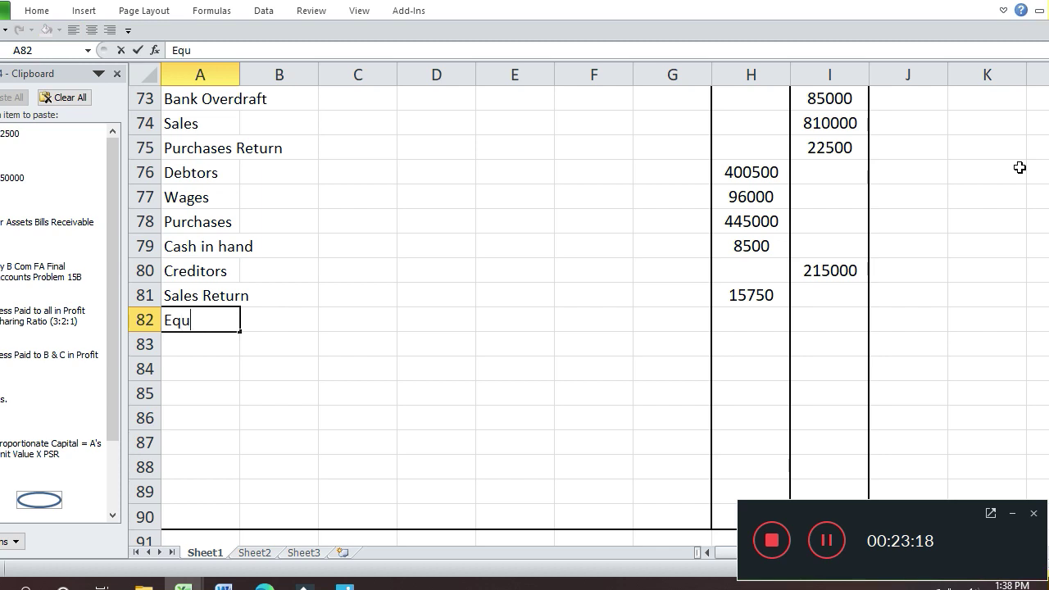
type("quipment")
key("Return")
- Enter 25000 for Equipment in cell H82 under Debit
key("Up")
key("Right")
key("Right")
key("Right")
key("Right")
key("Right")
key("Right")
key("Right")
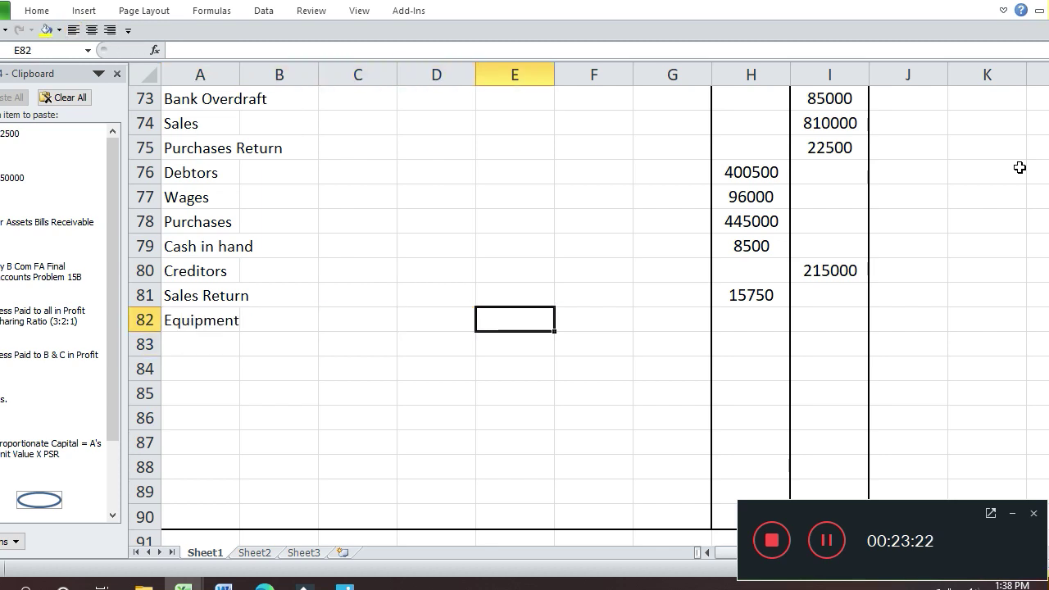
type("25000")
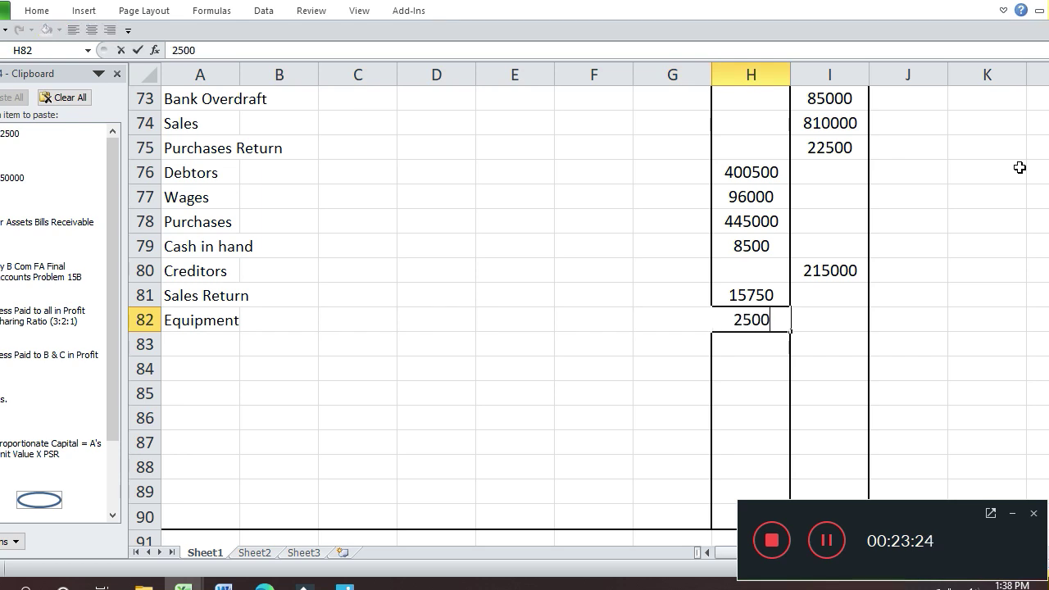
key("Return")
- Examine the Pr.2 problem table for the account after Equipment and its balance
key("Up")
key("Up")
key("Up")
key("Up")
key("Up")
key("Up")
key("Up")
key("Up")
key("Up")
key("Up")
key("Up")
key("Up")
key("Up")
key("Up")
key("Up")
key("Up")
key("Up")
key("Up")
key("Up")
key("Up")
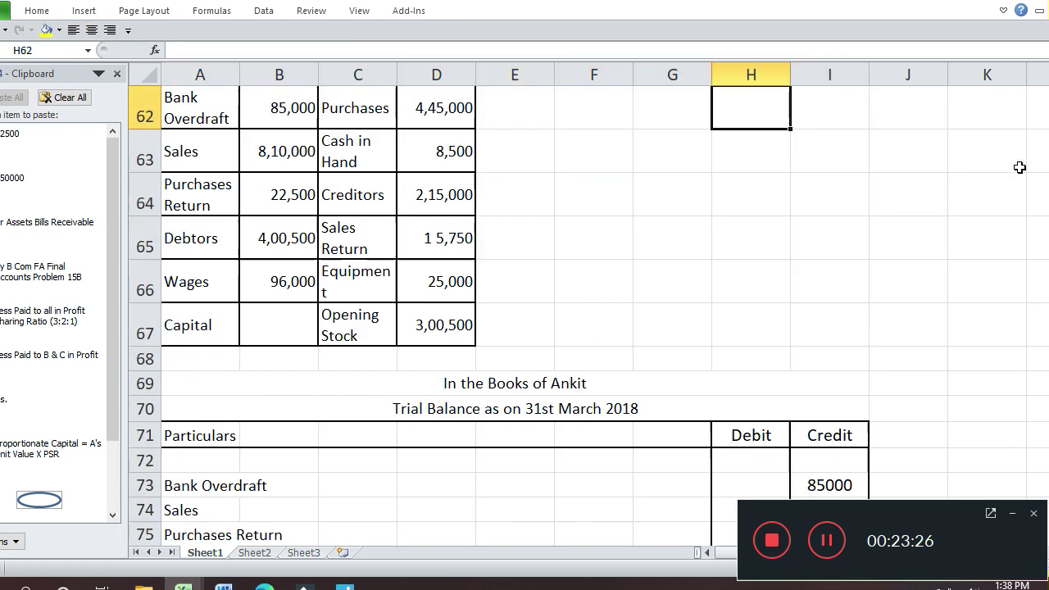
- Check the Pr.2 trial balance entries against the problem table for the Opening Stock balance
key("Down")
key("Down")
key("Down")
key("Down")
key("Down")
key("Down")
key("Down")
key("Down")
key("Down")
key("Down")
key("Down")
key("Down")
key("Down")
key("Down")
key("Down")
key("Down")
key("Down")
key("Down")
key("Down")
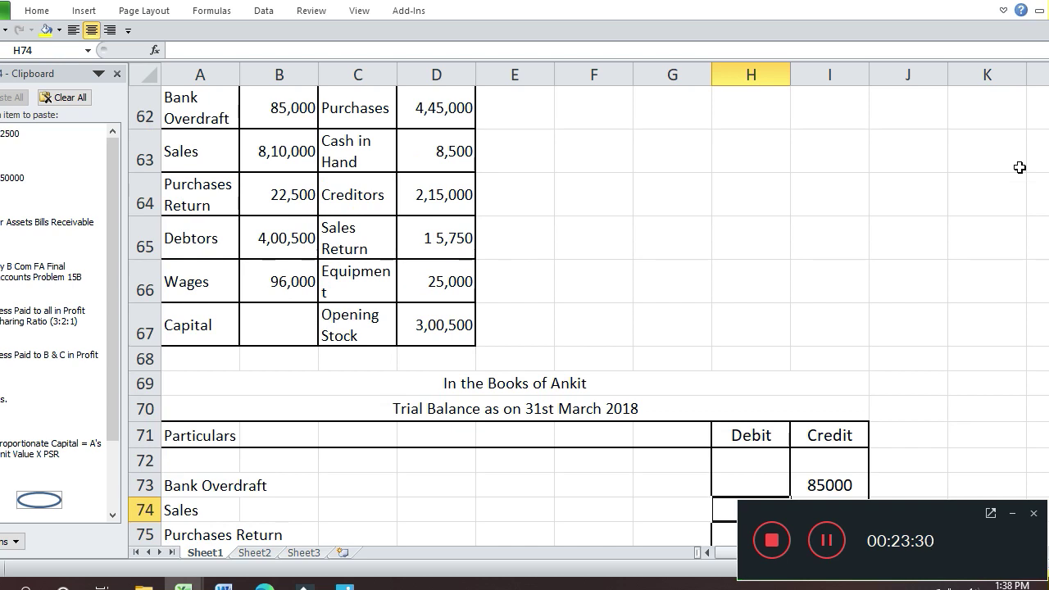
key("Down")
key("Down")
key("Down")
key("Down")
key("Down")
key("Down")
key("Down")
key("Down")
key("Down")
key("Down")
key("Down")
key("Down")
key("Down")
key("Up")
key("Up")
key("Up")
key("Up")
key("Up")
key("Up")
key("Up")
key("Up")
key("Up")
key("Up")
key("Up")
key("Up")
key("Up")
key("Up")
key("Up")
key("Up")
key("Up")
key("Up")
key("Up")
key("Up")
key("Up")
key("Up")
key("Up")
key("Up")
- Enter 300500 in cell H83 under Debit, in the row below Equipment
key("Down")
key("Down")
key("Down")
key("Down")
key("Down")
key("Down")
key("Down")
key("Down")
key("Down")
key("Down")
key("Down")
key("Down")
key("Down")
key("Down")
key("Down")
key("Down")
key("Down")
key("Down")
key("Down")
key("Down")
key("Down")
key("Down")
key("Down")
key("Down")
key("Down")
key("Down")
key("Down")
key("Up")
key("Up")
key("Up")
key("Up")
key("Up")
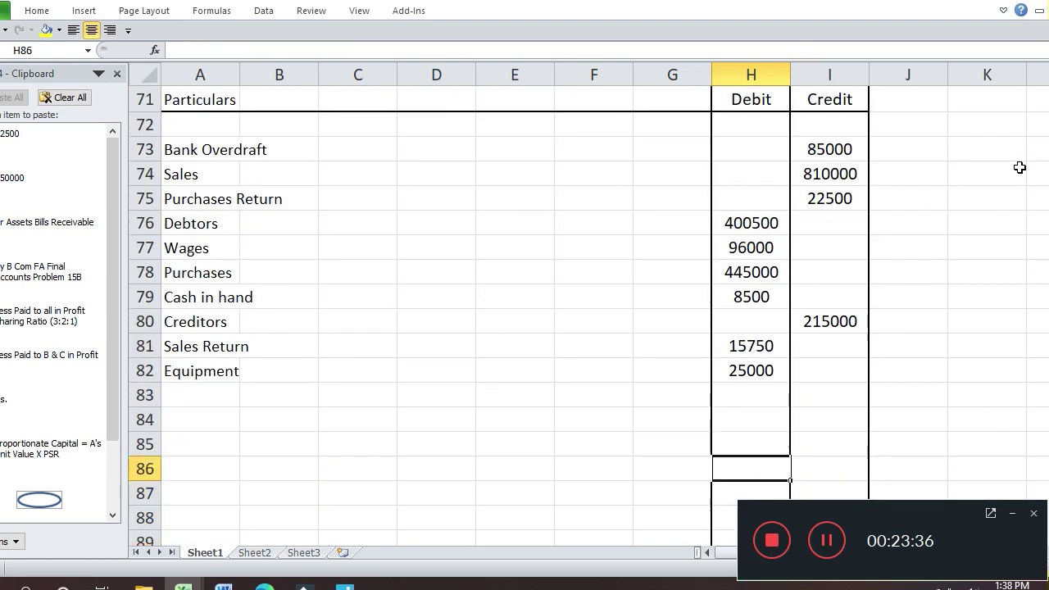
type("300500")
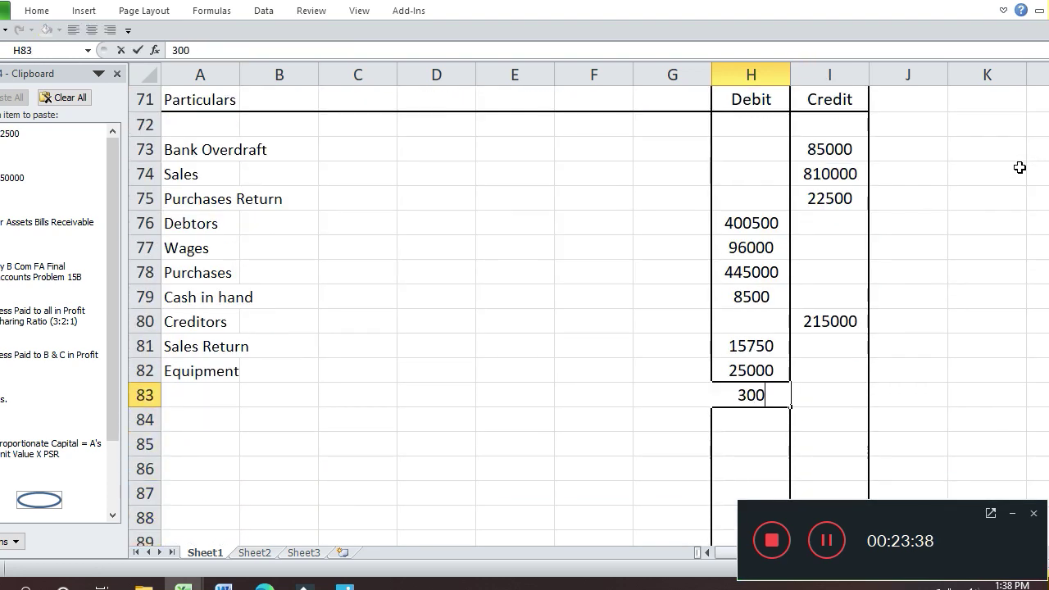
key("Return")
- Enter Opening Stock as the account name in cell A83 of the Pr.2 trial balance
key("Up")
key("Left")
key("Left")
key("Left")
key("Left")
key("Left")
key("Left")
key("Left")
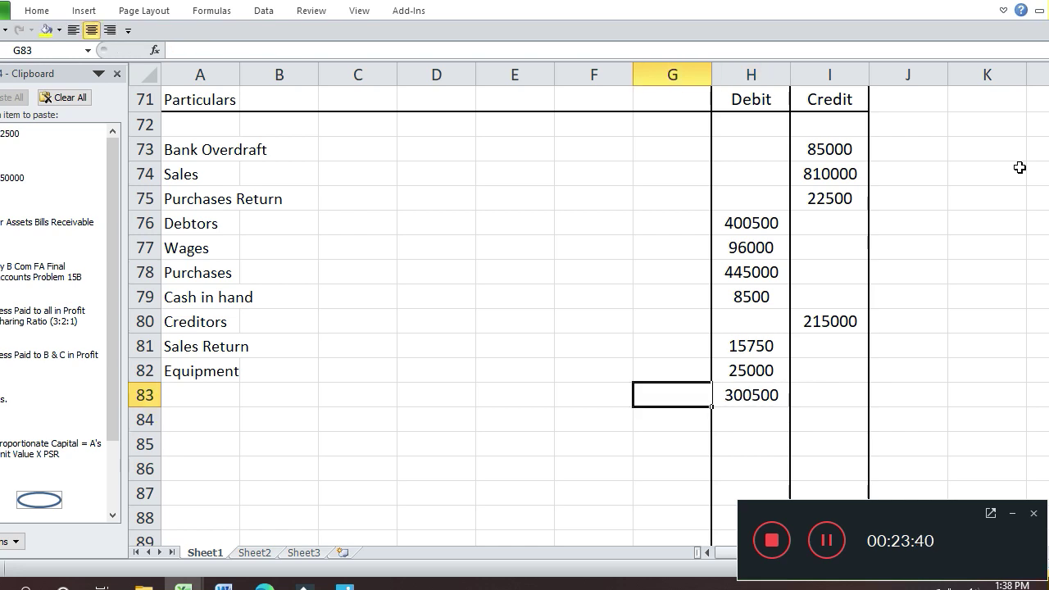
type("Open")
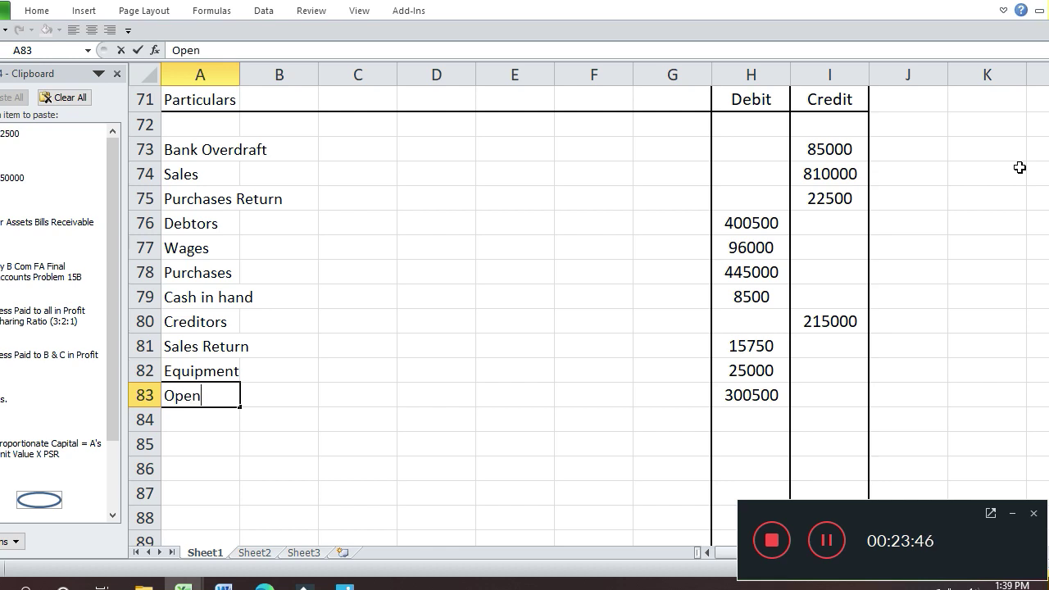
type("ing Stock")
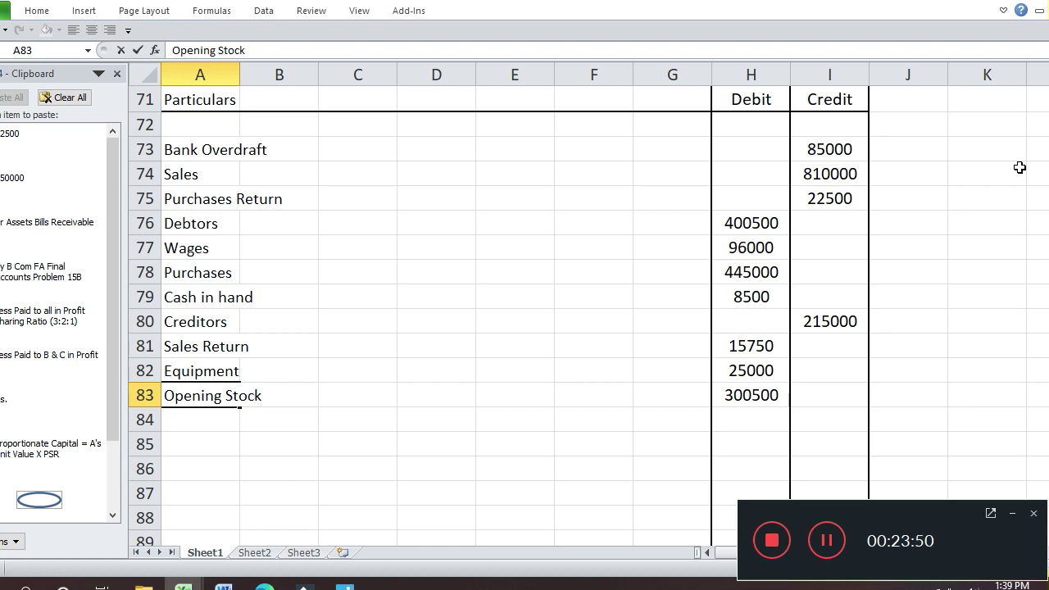
key("Return")
- Total the Debit column in cell H85 with a SUM formula over H72:H83
key("Up")
key("Right")
key("Right")
key("Right")
key("Right")
key("Right")
key("Right")
key("Down")
key("Down")
key("Right")
type("=s")
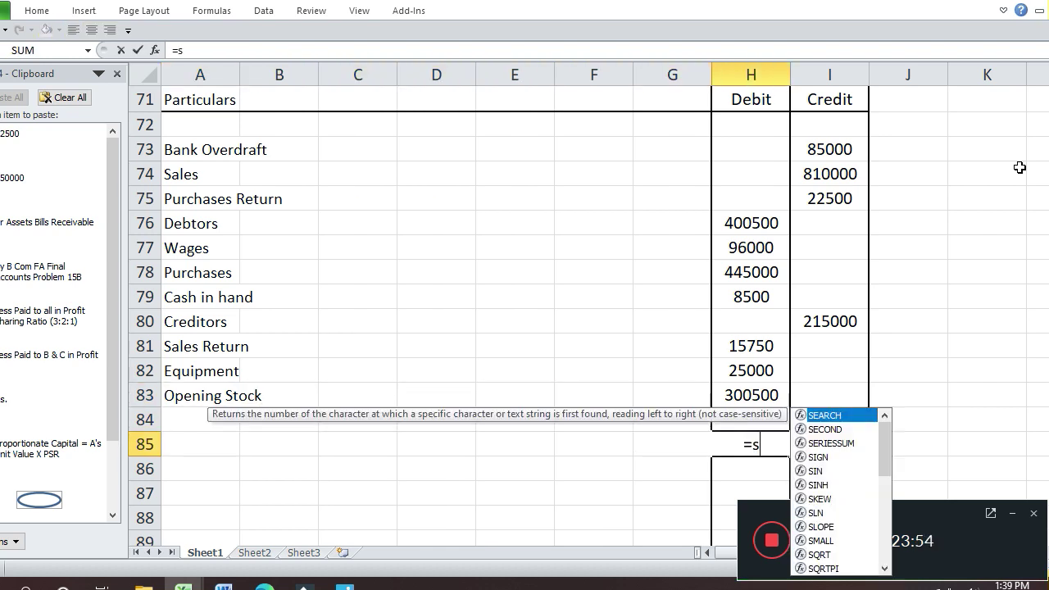
type("um(")
key("Up")
key("Up")
key("shift+Up")
key("shift+Up")
key("shift+Up")
key("shift+Up")
key("shift+Up")
key("shift+Up")
key("shift+Up")
key("shift+Up")
key("shift+Up")
key("shift+Up")
key("shift+Up")
key("Return")
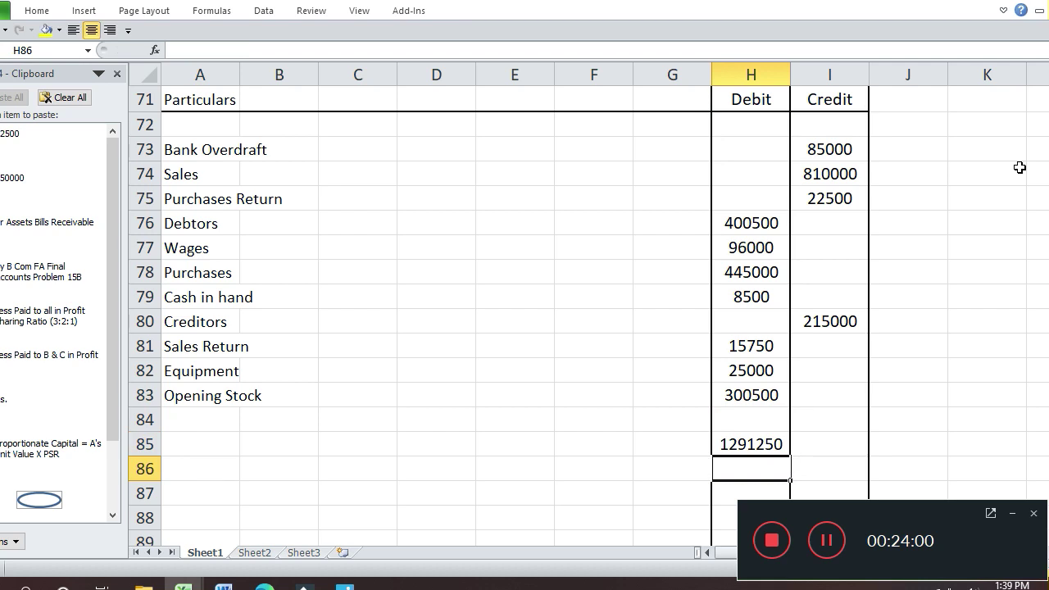
- Copy the Debit total formula from H85 into I85 to total the Credit column
key("Up")
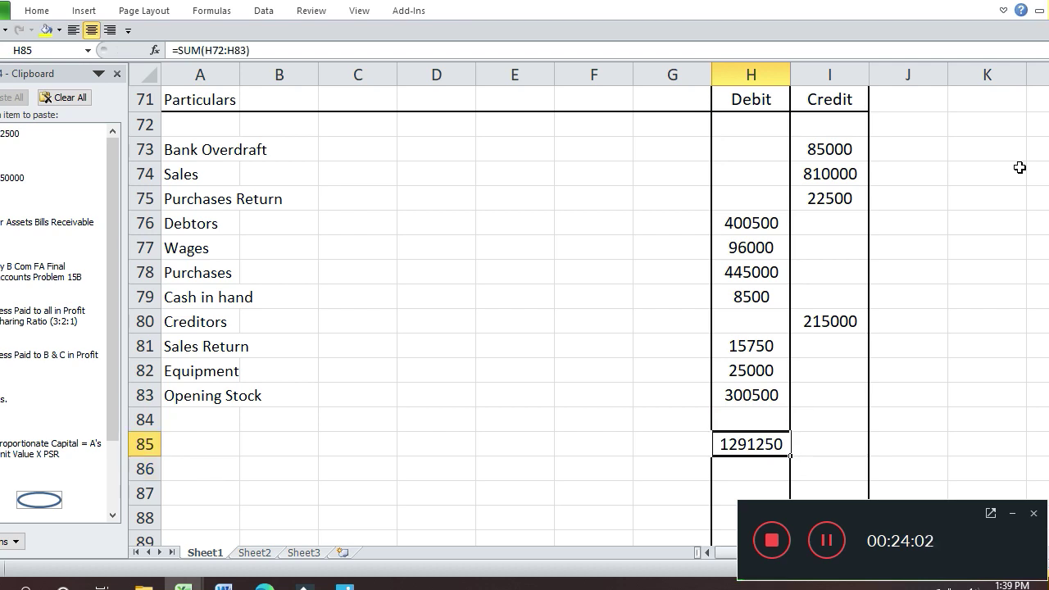
key("ctrl+c")
key("Right")
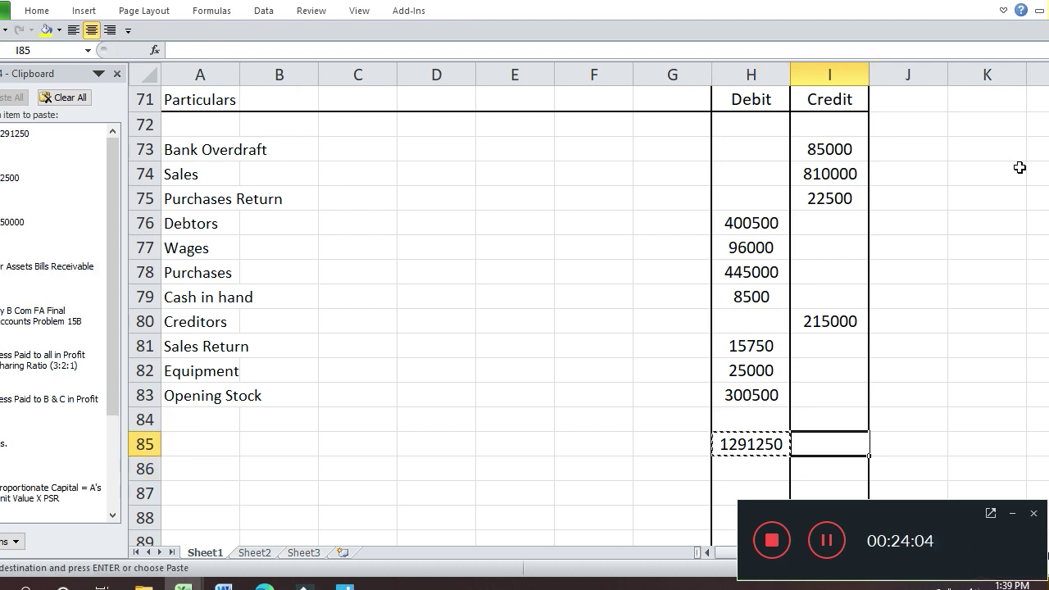
key("Return")
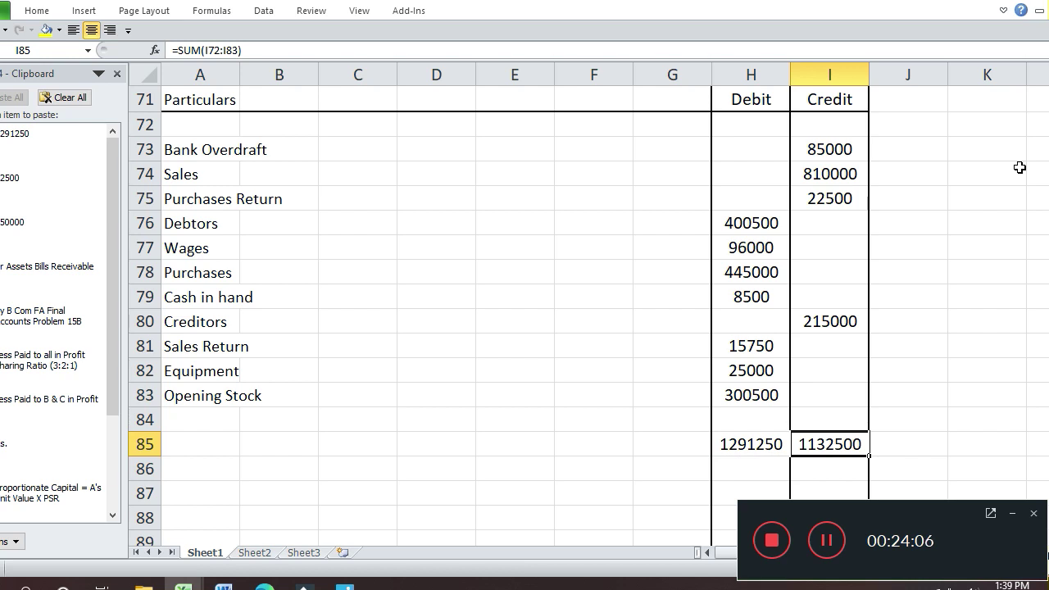
- Review the Pr.2 problem statement and its account list against the trial balance entries, checking for the omitted Capital account
key("Up")
key("Up")
key("Up")
key("Up")
key("Up")
key("Up")
key("Up")
key("Up")
key("Up")
key("Up")
key("Up")
key("Up")
key("Up")
key("Up")
key("Up")
key("Up")
key("Up")
key("Up")
key("Up")
key("Up")
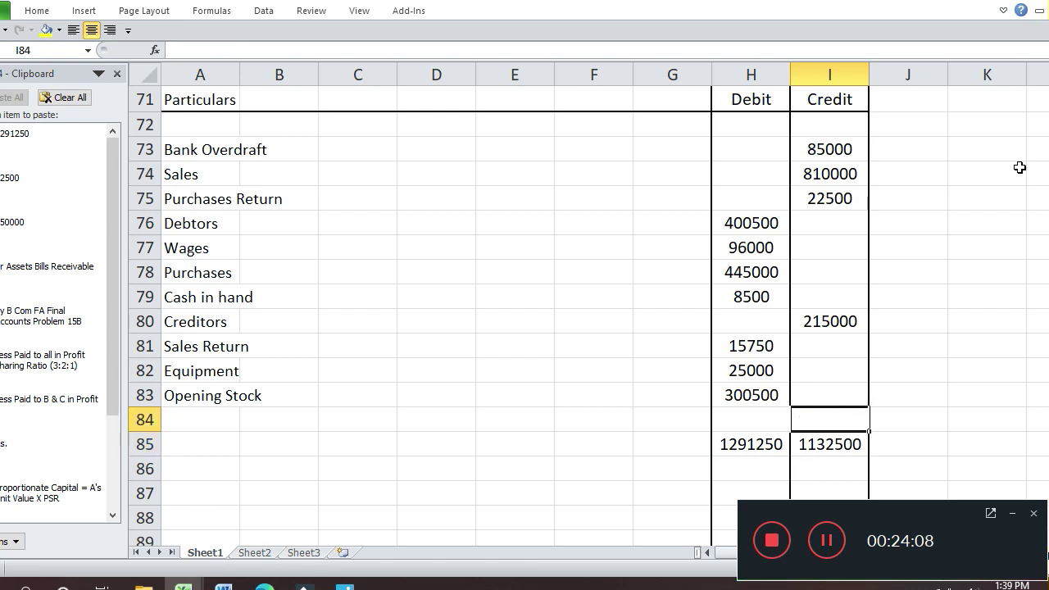
key("Down")
key("Down")
key("Down")
key("Down")
key("Down")
key("Down")
key("Down")
key("Down")
key("Down")
key("Down")
key("Down")
key("Down")
key("Down")
key("Down")
key("Down")
key("Down")
key("Down")
key("Down")
key("Down")
key("Down")
key("Down")
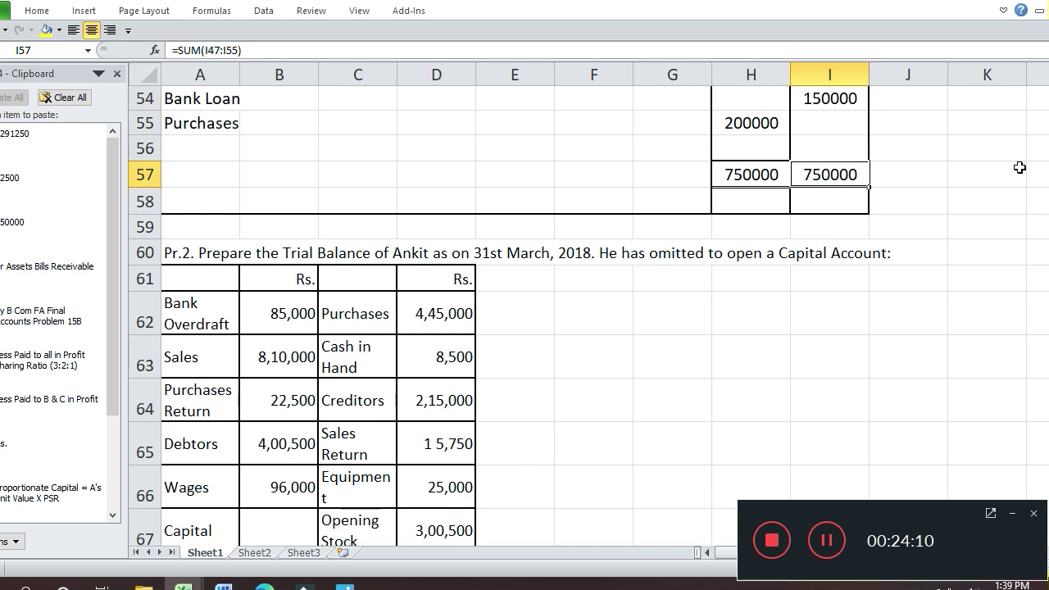
key("Up")
key("Up")
key("Up")
key("Up")
key("Up")
key("Up")
key("Up")
key("Up")
key("Up")
key("Up")
key("Up")
key("Up")
key("Up")
key("Up")
key("Up")
key("Up")
key("Up")
key("Up")
key("Up")
key("Up")
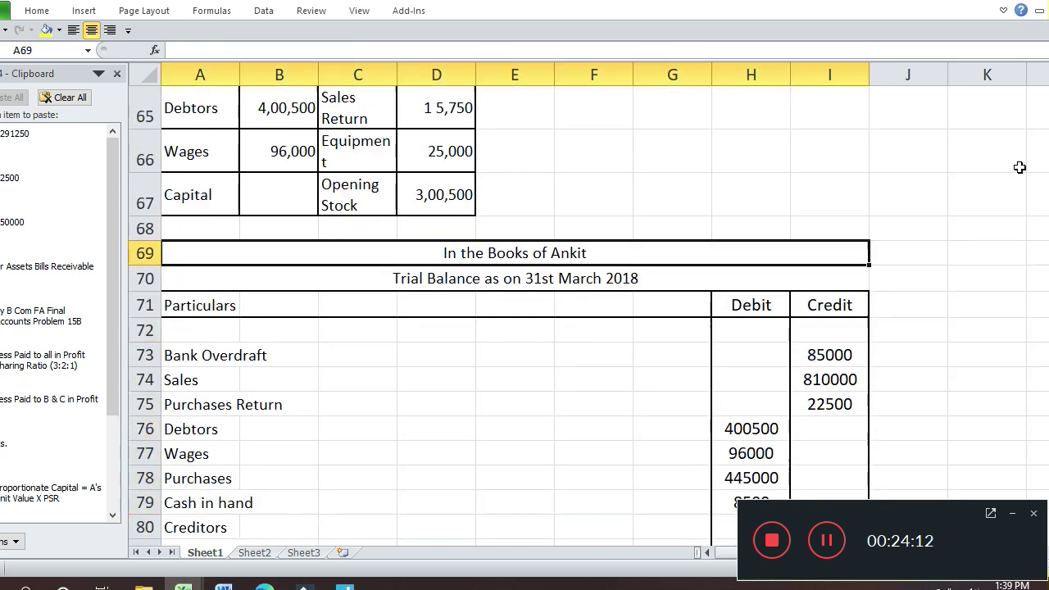
key("Down")
key("Down")
key("Down")
key("Down")
key("Down")
key("Down")
key("Down")
key("Down")
key("Down")
key("Down")
key("Down")
key("Down")
key("Down")
key("Down")
key("Down")
key("Down")
key("Down")
key("Down")
key("Down")
key("Down")
key("Down")
key("Down")
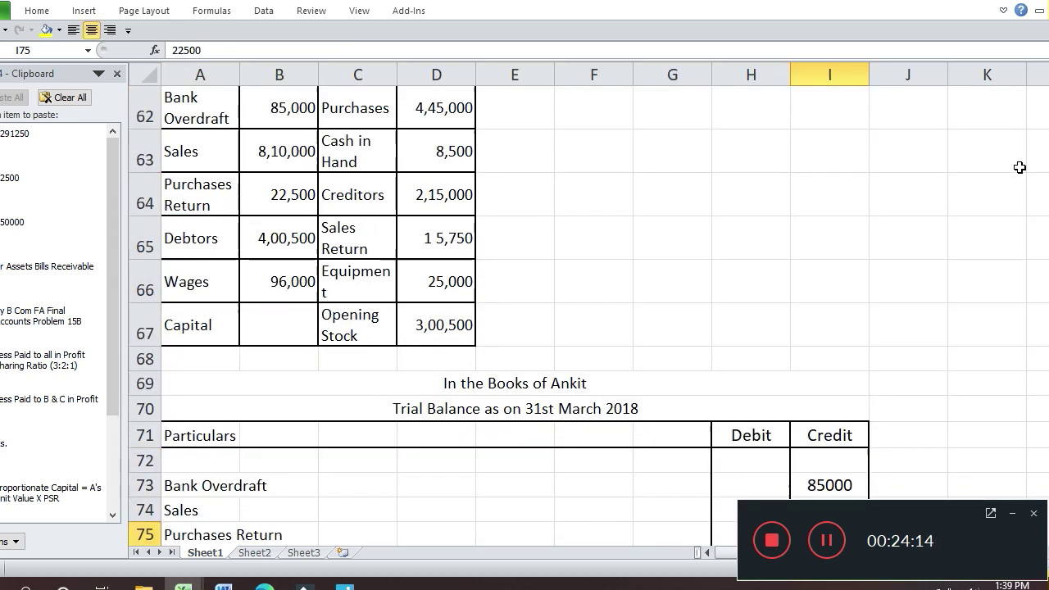
key("Up")
key("Up")
key("Up")
key("Up")
key("Up")
key("Up")
key("Up")
key("Up")
key("Up")
key("Up")
key("Up")
key("Up")
key("Up")
key("Up")
key("Up")
key("Up")
key("Up")
key("Up")
key("Up")
key("Up")
key("Up")
key("Up")
key("Up")
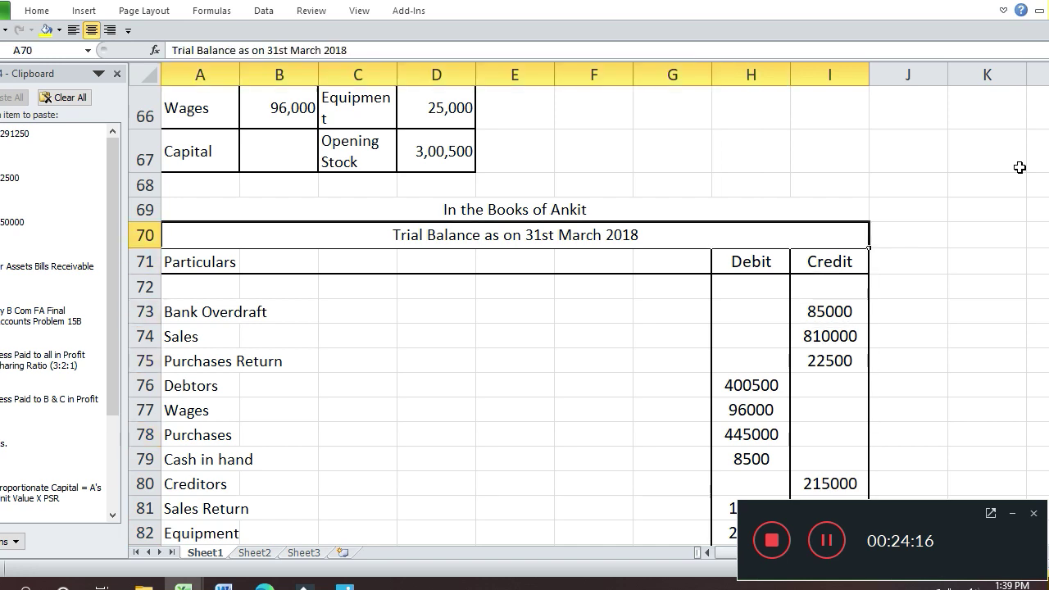
key("Down")
key("Down")
key("Down")
key("Down")
key("Down")
key("Down")
key("Down")
key("Down")
key("Down")
key("Down")
key("Down")
key("Down")
key("Down")
key("Down")
key("Down")
key("Down")
key("Down")
key("Down")
key("Down")
key("Down")
key("Down")
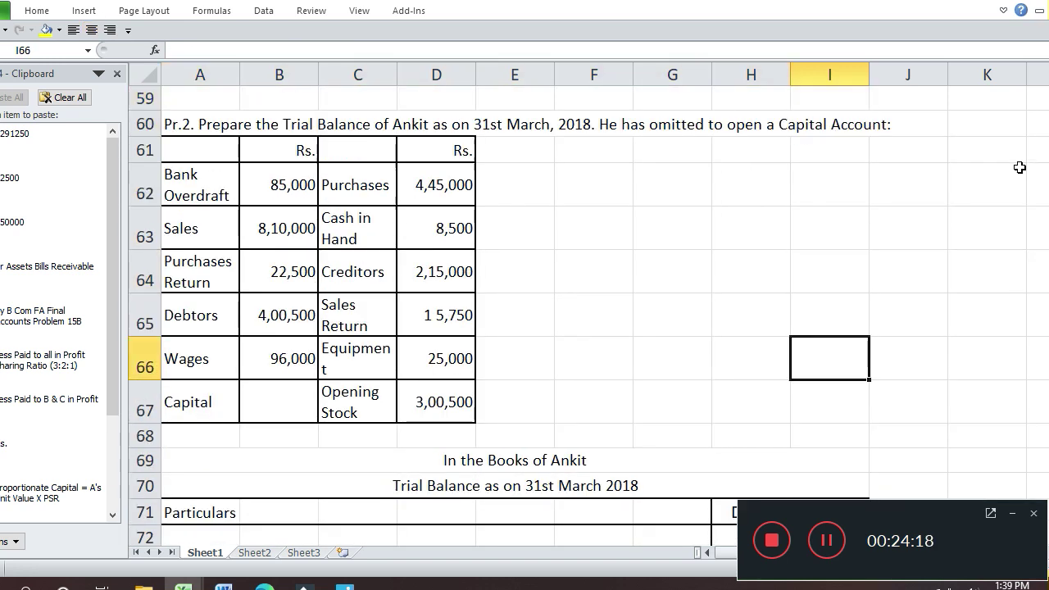
- Enter Capital as the account name in cell A84, below Opening Stock in the Pr.2 trial balance
key("Up")
key("Up")
key("Up")
key("Up")
key("Up")
key("Up")
key("Up")
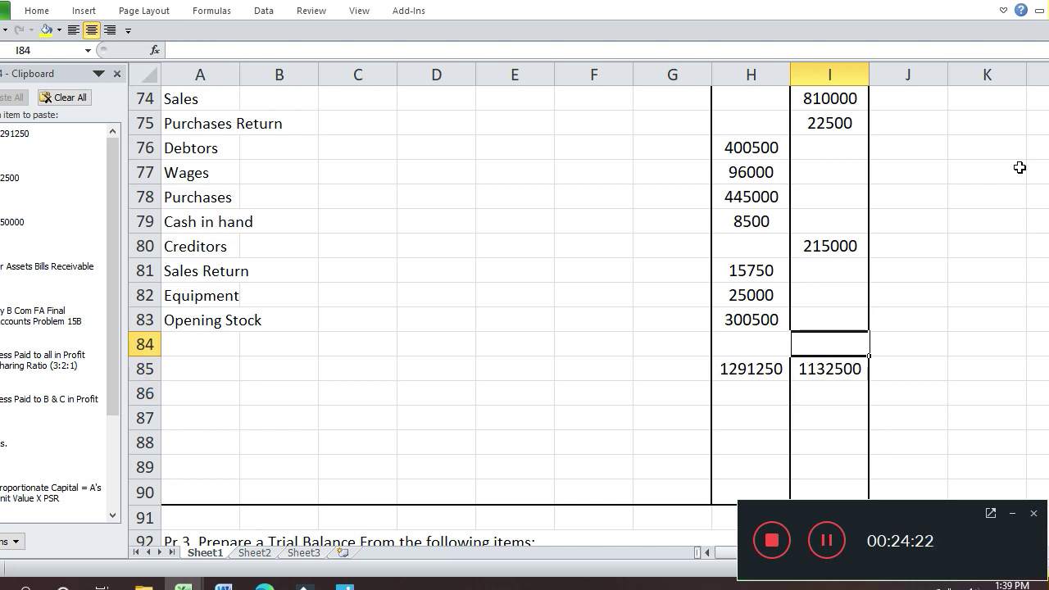
key("Left")
key("Left")
key("Left")
key("Left")
key("Left")
key("Left")
key("Left")
key("Left")
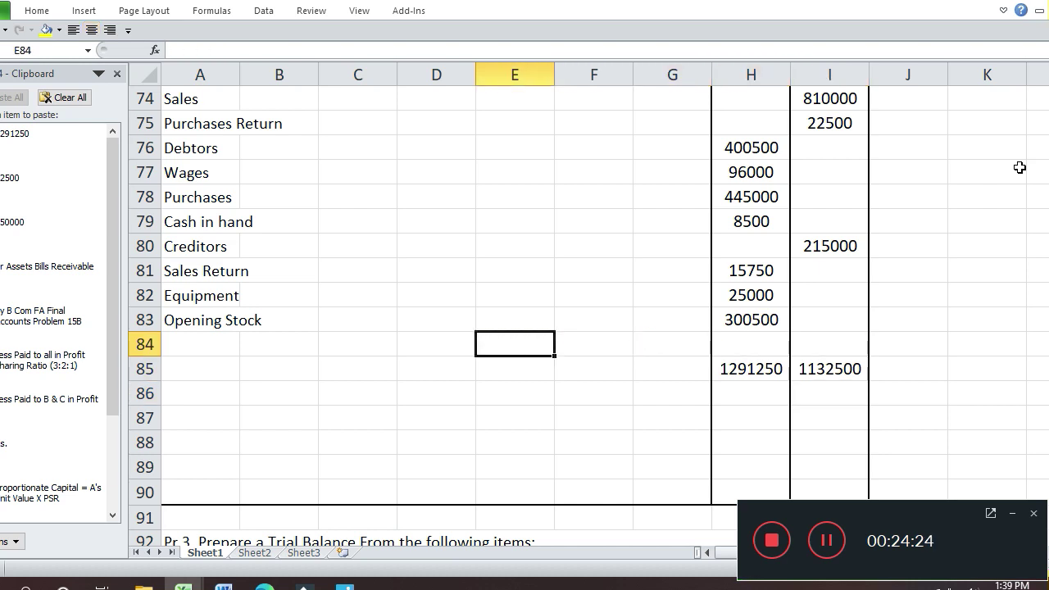
type("Capit")
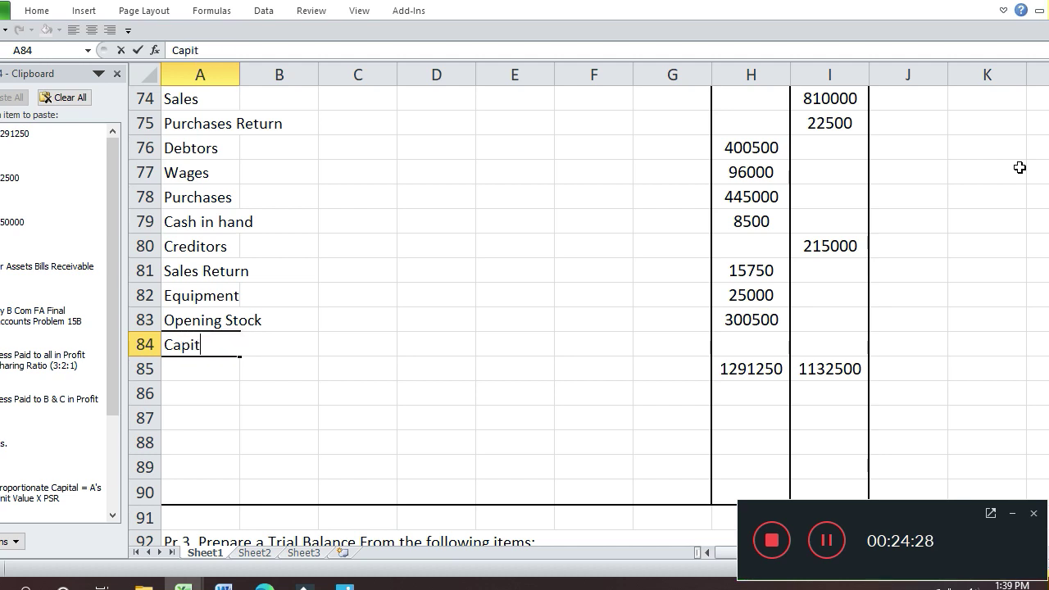
type("al")
key("Return")
- Examine the Debit and Credit totals in row 85 and the empty amount cells of the Capital row
key("Up")
key("Right")
key("Right")
key("Right")
key("Right")
key("Right")
key("Right")
key("Right")
key("Down")
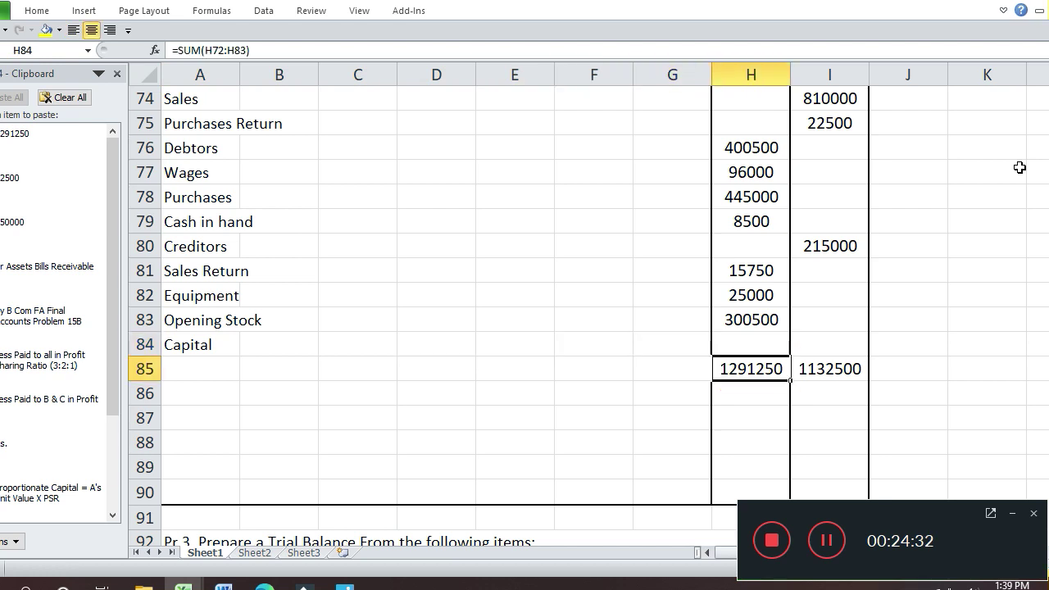
key("Up")
key("Right")
key("Right")
key("Down")
key("Up")
key("Down")
key("Left")
- Total the Credit entries in helper cell J84 with a SUM formula over I73:I80
key("Up")
key("Right")
type("=su")
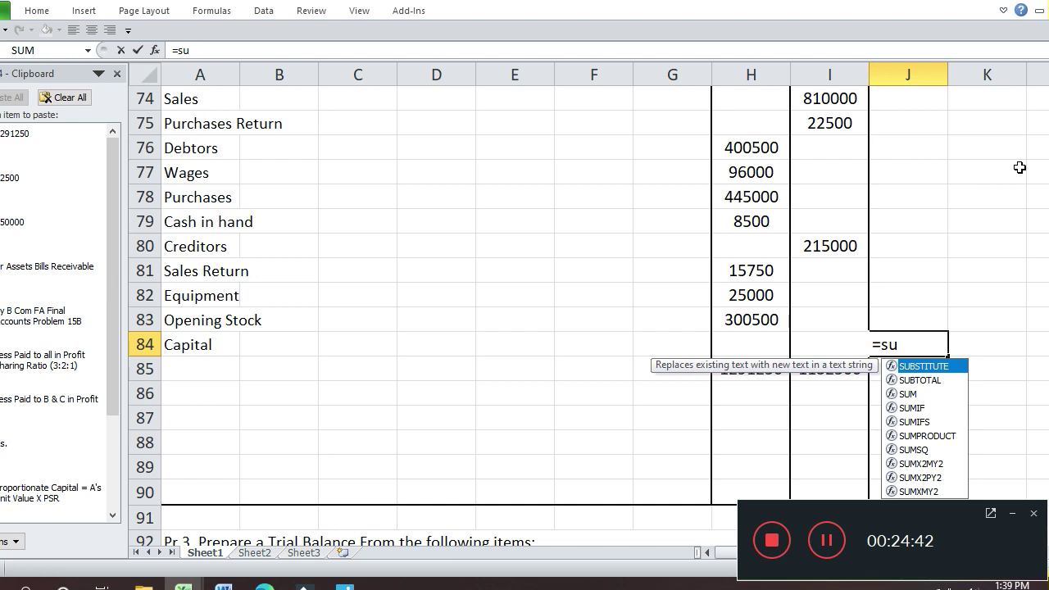
type("m(")
key("Up")
key("Up")
key("Up")
key("Left")
key("Up")
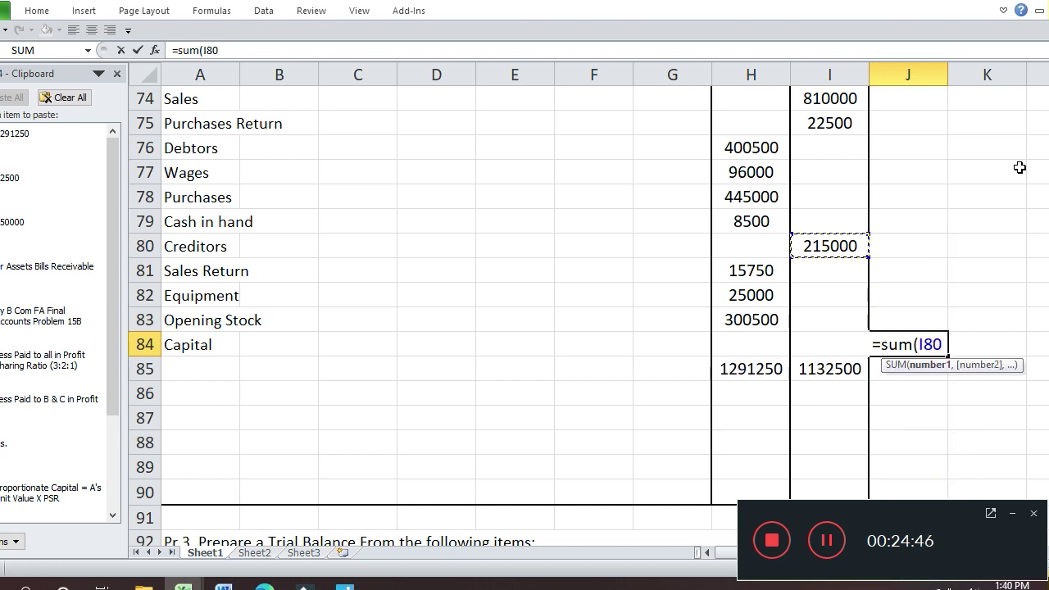
key("shift+Up")
key("shift+Up")
key("shift+Up")
key("shift+Up")
key("shift+Up")
key("shift+Up")
key("shift+Up")
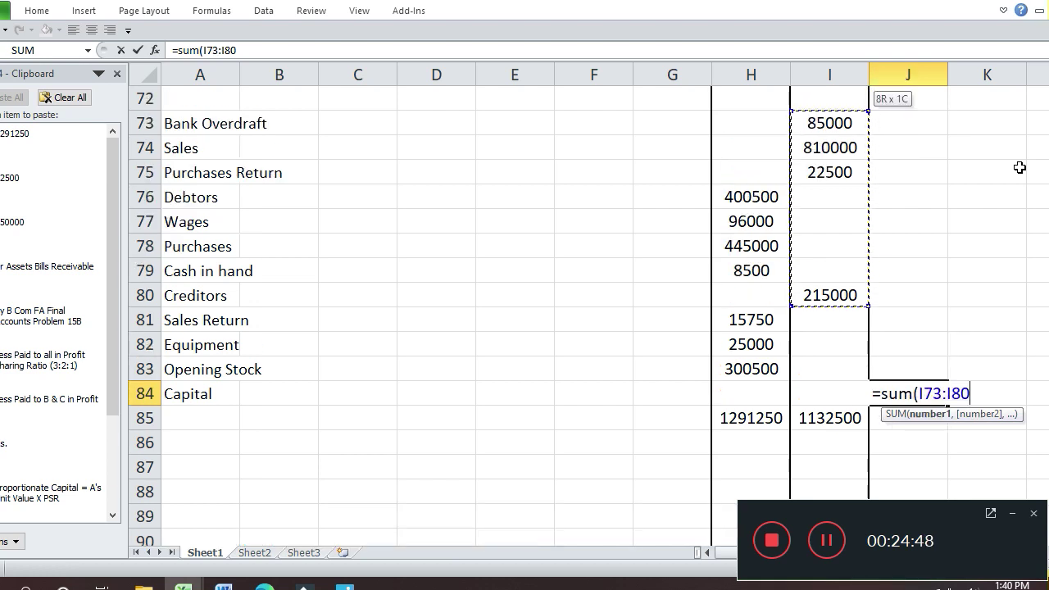
key("Return")
key("Up")
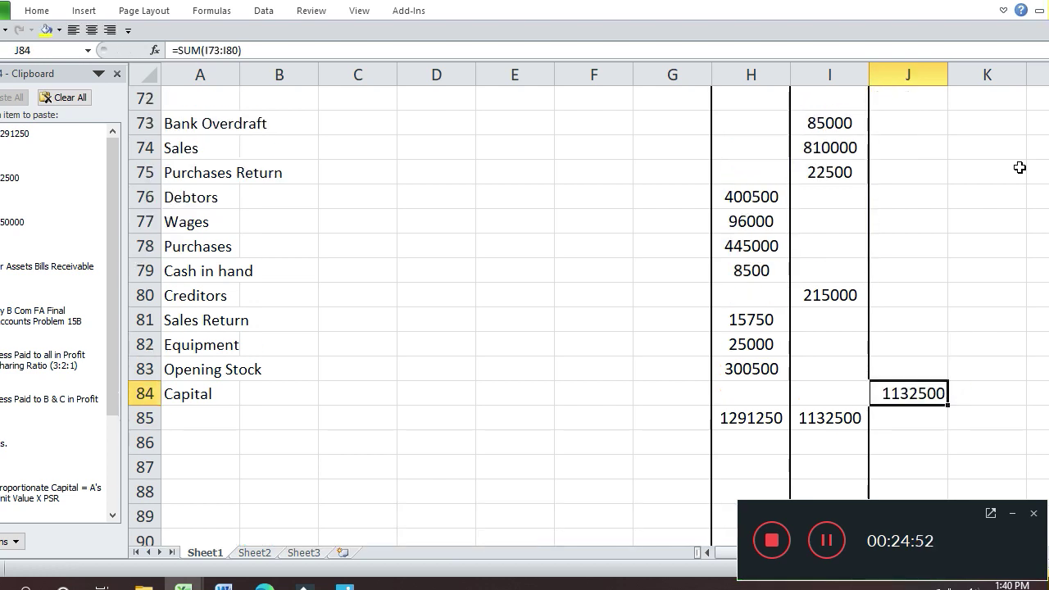
- Calculate the Capital balancing amount in Credit cell I84 with the formula =H85-1132500
key("Left")
key("Up")
key("Down")
type("=")
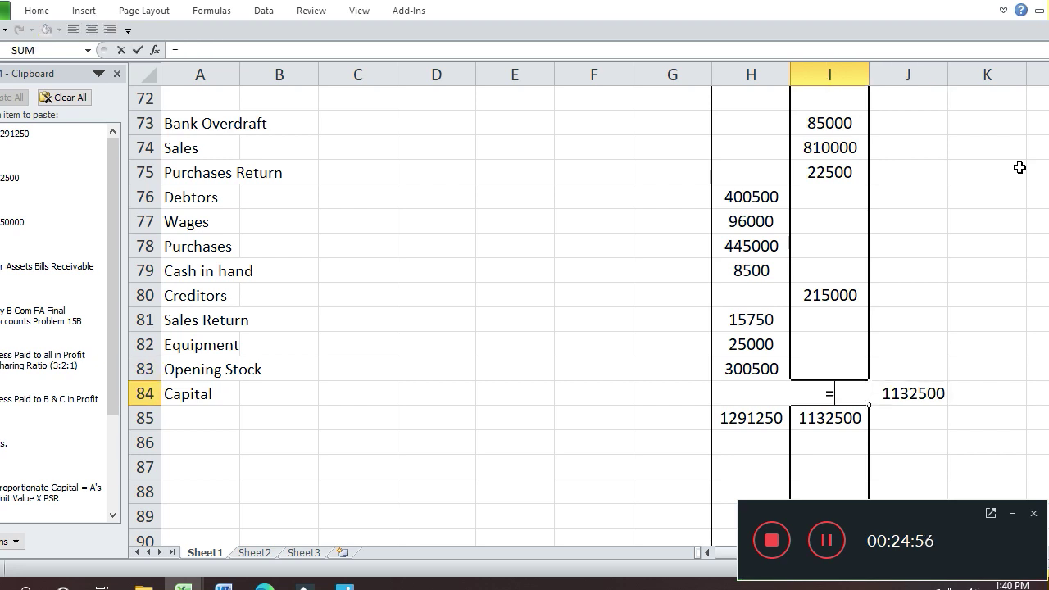
key("Down")
key("Left")
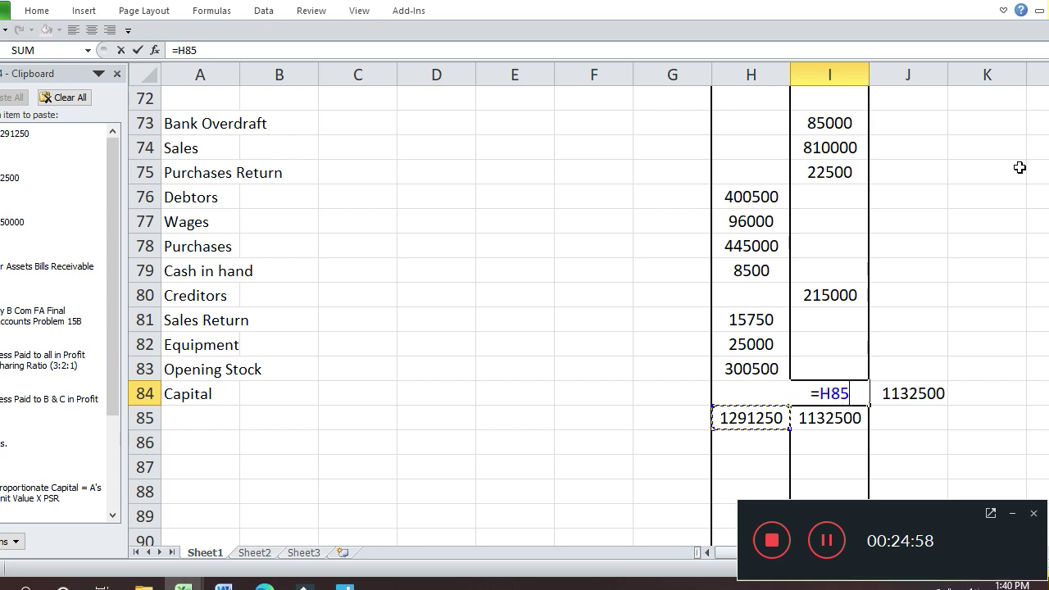
type("-")
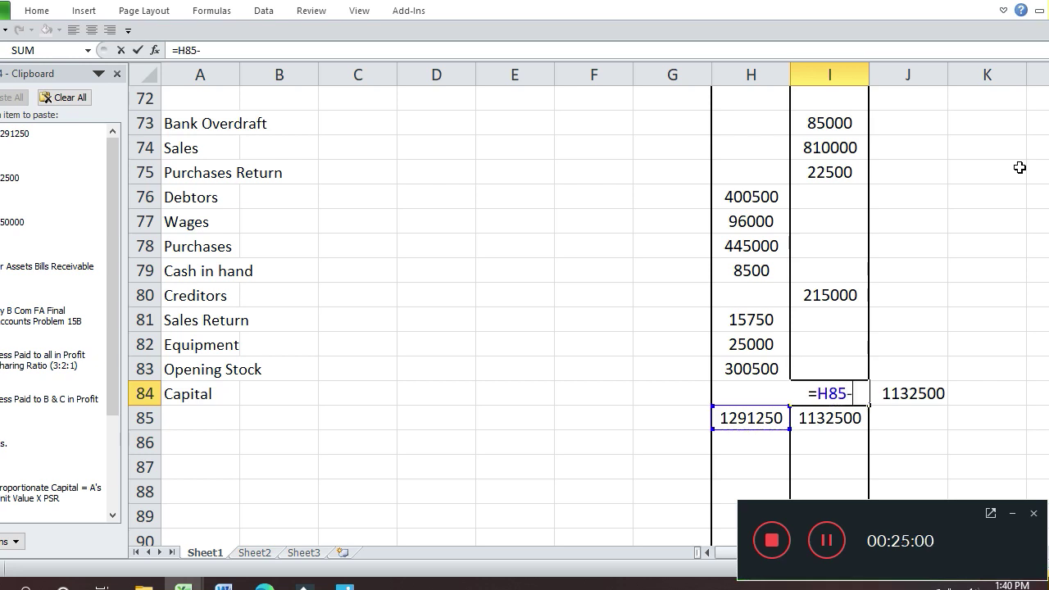
type("1132500")
key("ctrl+Return")
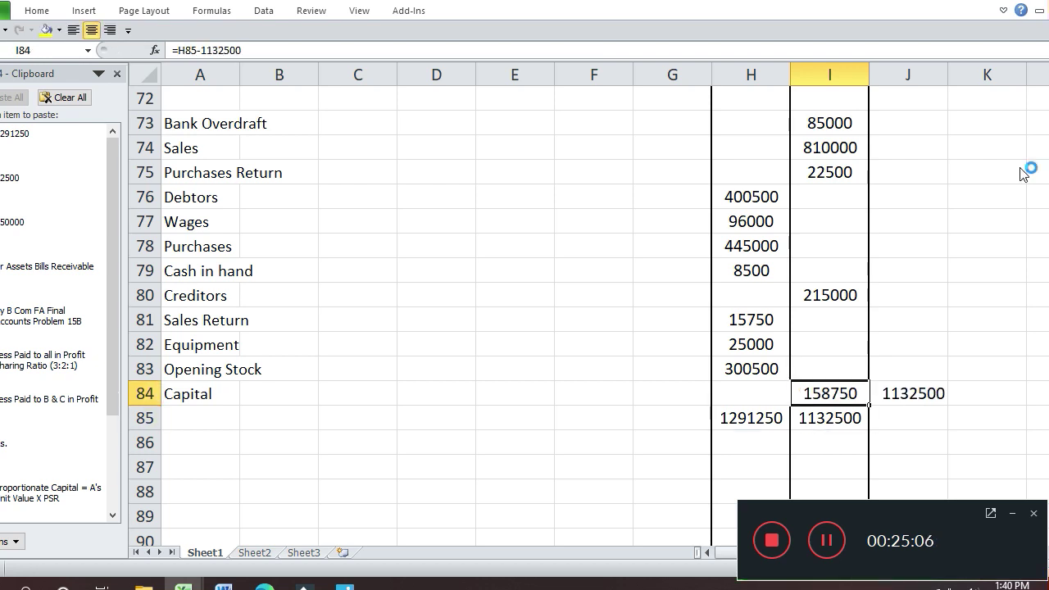
- Switch to Photos to compare the Capital amount with the Pr.2 solution, and return to the worksheet
key("alt+Tab")
key("alt+Tab")
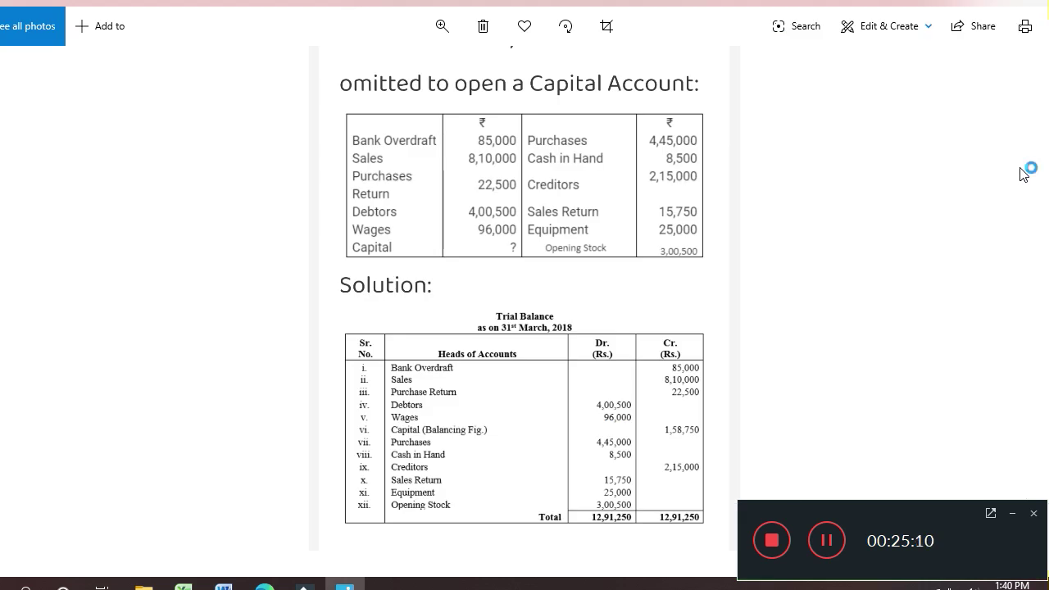
key("alt+Tab")
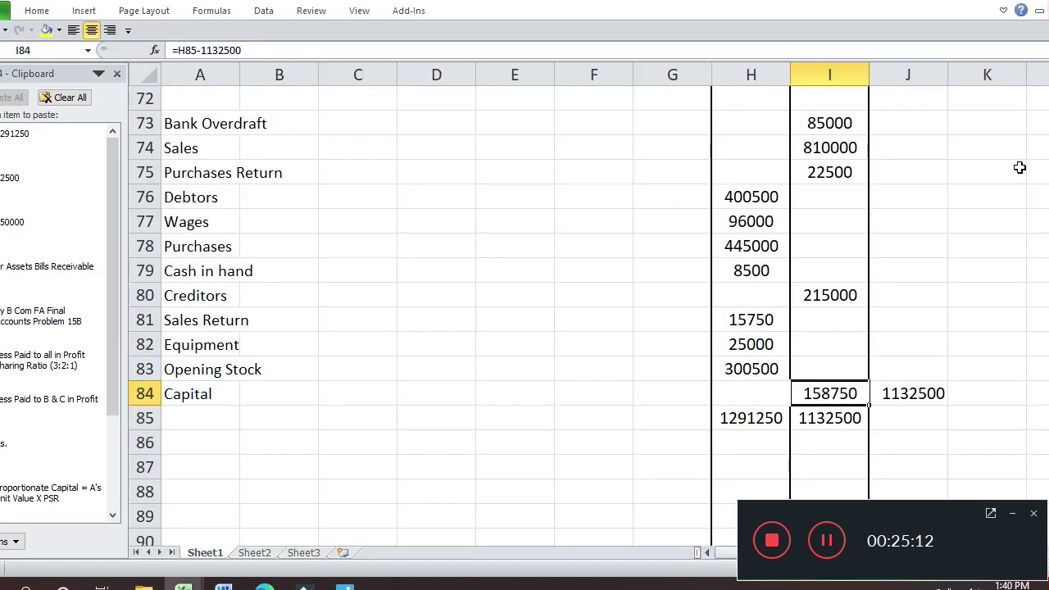
- Append a bracketed balancing-figure note, starting with "(Bala", to the Capital account name in cell A84
key("Left")
key("Left")
key("Left")
key("Left")
key("Left")
key("Left")
key("Left")
key("Left")
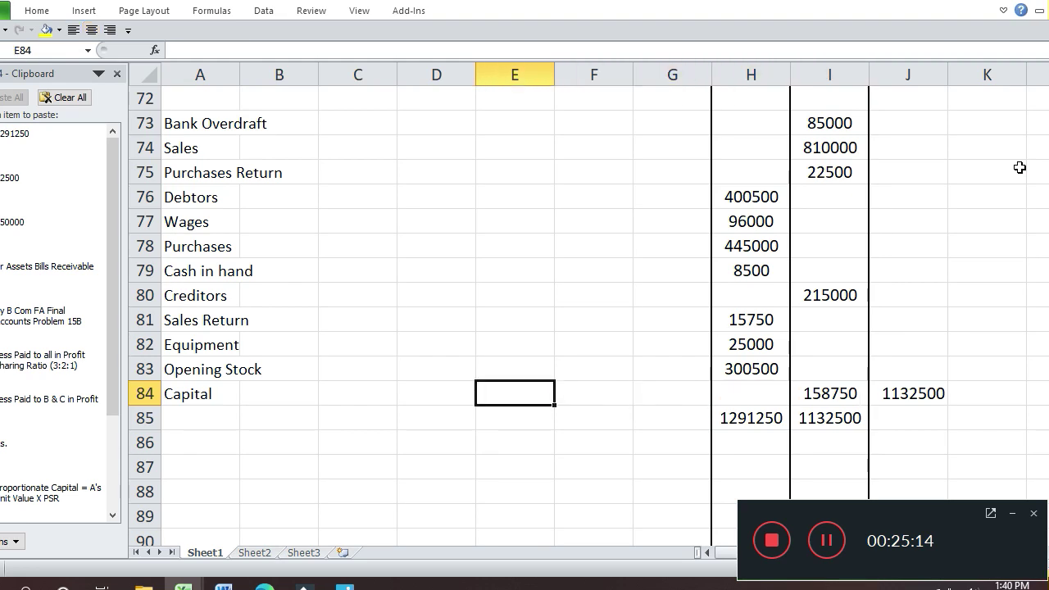
key("F2")
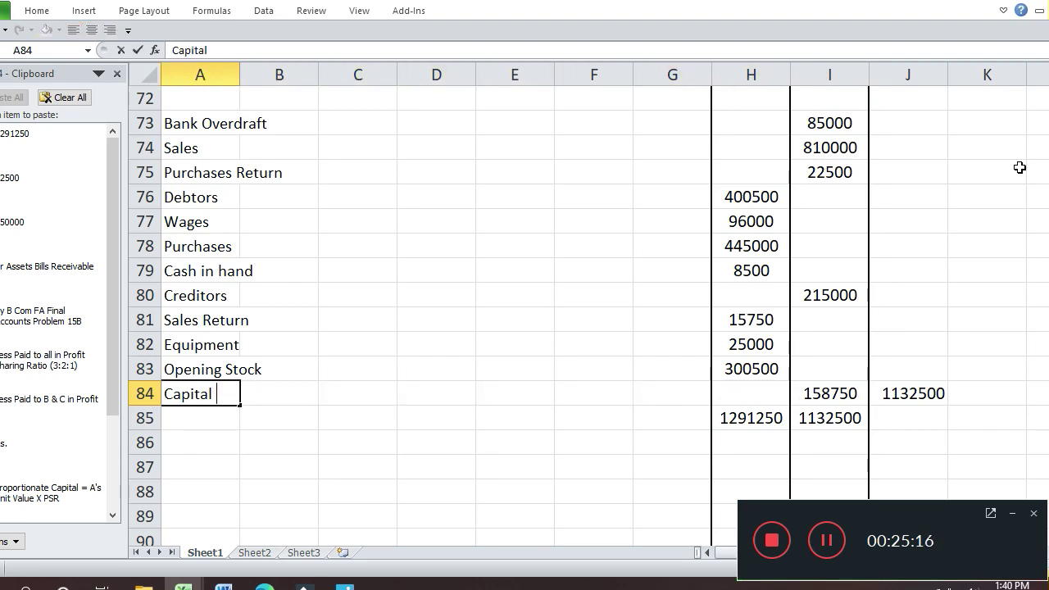
type("(Bala")
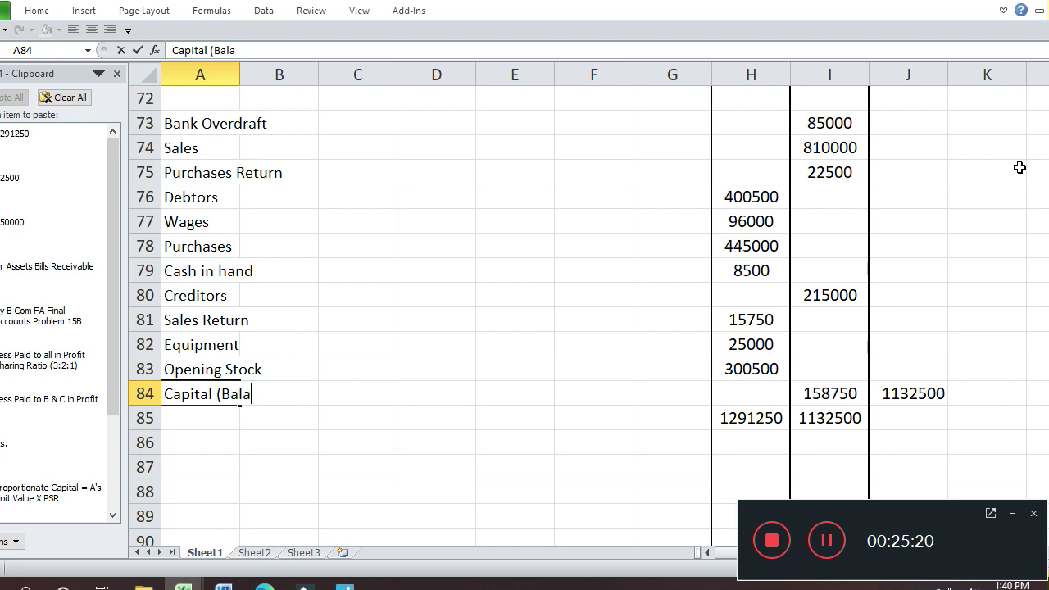
- Complete the label in A84 as "Capital (Balancing Figure)"
type("ncing ")
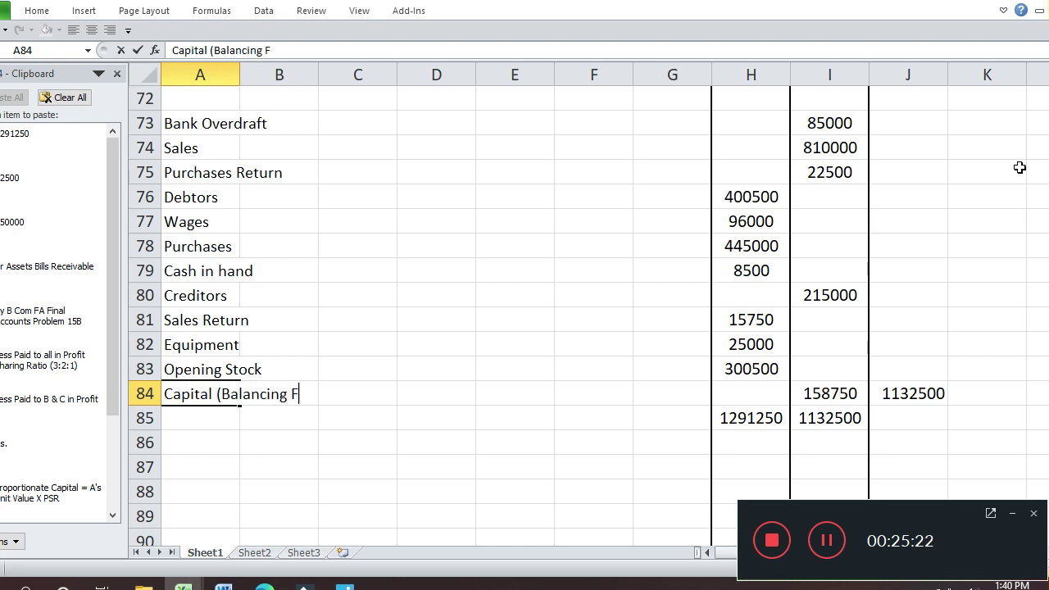
type("Fibure")
key("BackSpace")
key("BackSpace")
key("BackSpace")
type("gure")
key("Return")
- Clear the helper sum in J84 beside the capital figure
key("Right")
key("Right")
key("Right")
key("Right")
key("Right")
key("Right")
key("Right")
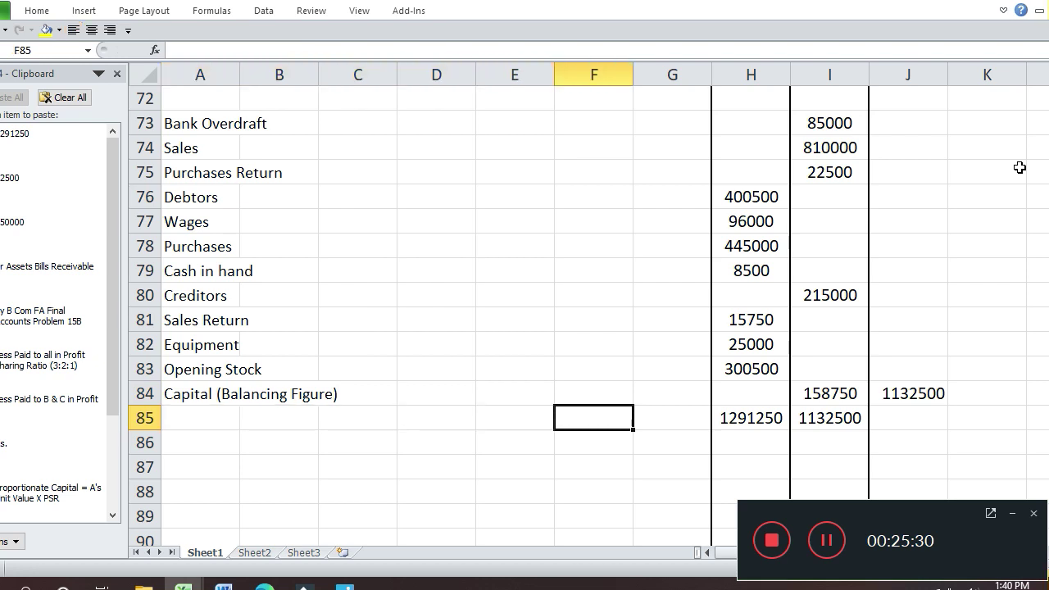
key("Right")
key("Right")
key("Right")
key("Right")
key("Right")
key("Up")
key("Left")
key("Left")
key("Left")
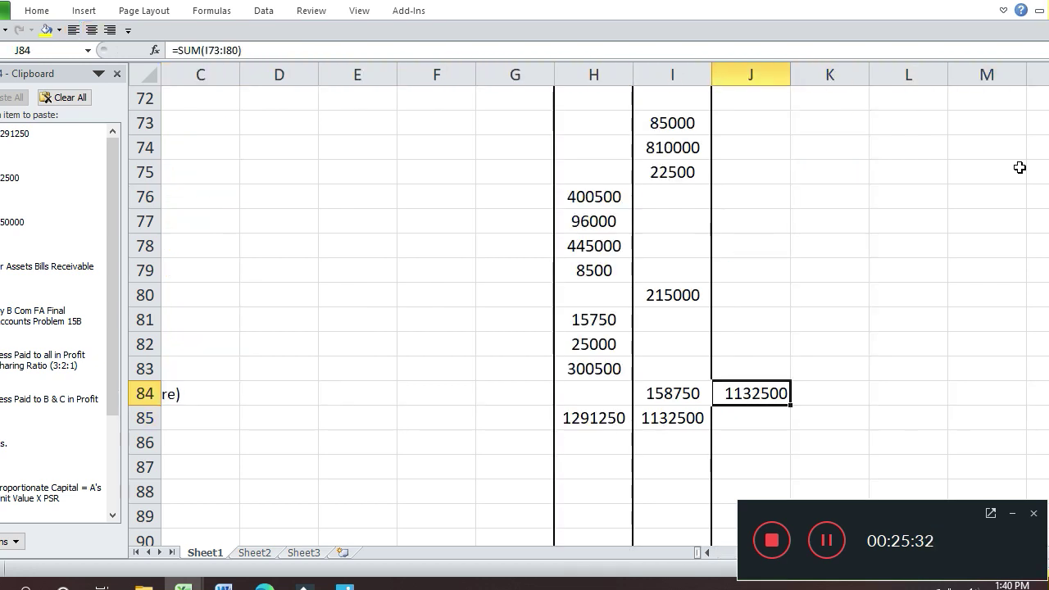
key("Delete")
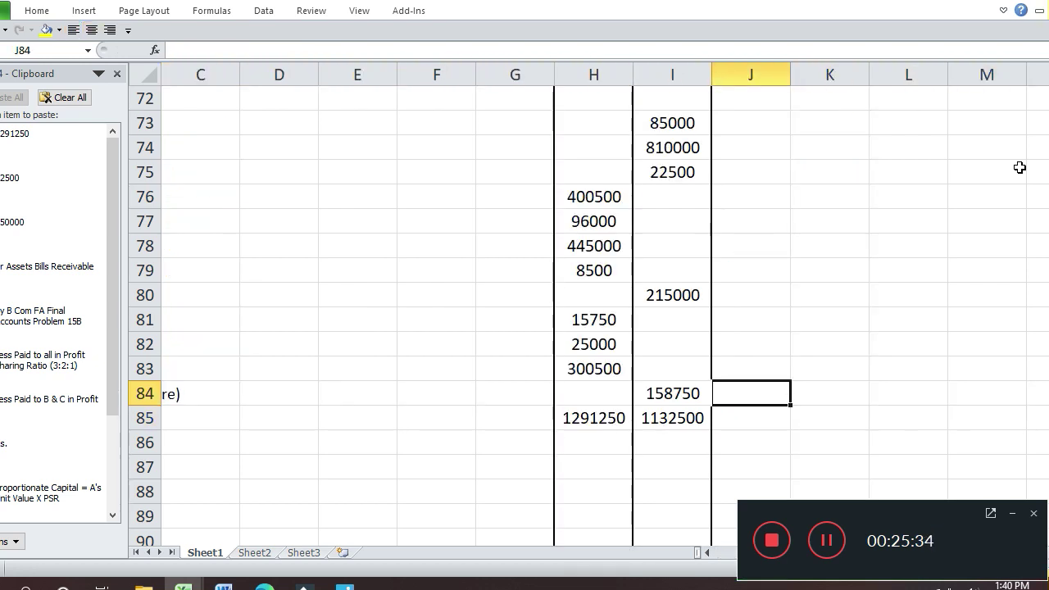
- Set the credit total in I85 equal to the debit total with the formula =H85
key("Down")
key("Left")
key("Left")
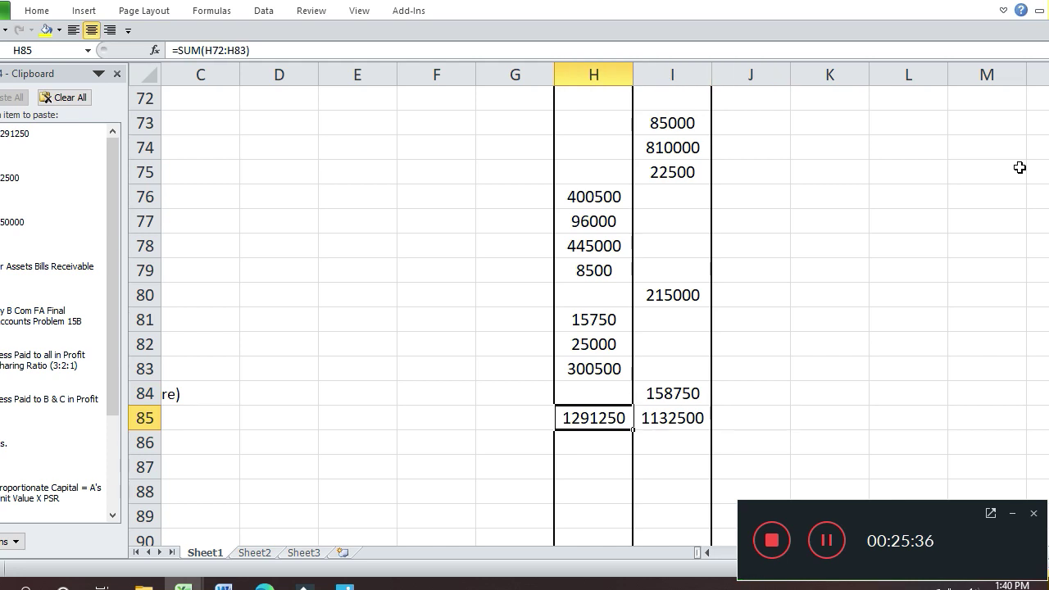
key("Right")
type("=")
key("Left")
key("Return")
- Draw an oval over the capital balancing figure in cell I84, about as large as the cell
key("Up")
key("Up")
key("Left")
key("ctrl+Left")
key("Right")
key("Right")
key("Right")
key("Right")
key("Right")
key("Right")
key("Right")
key("Right")
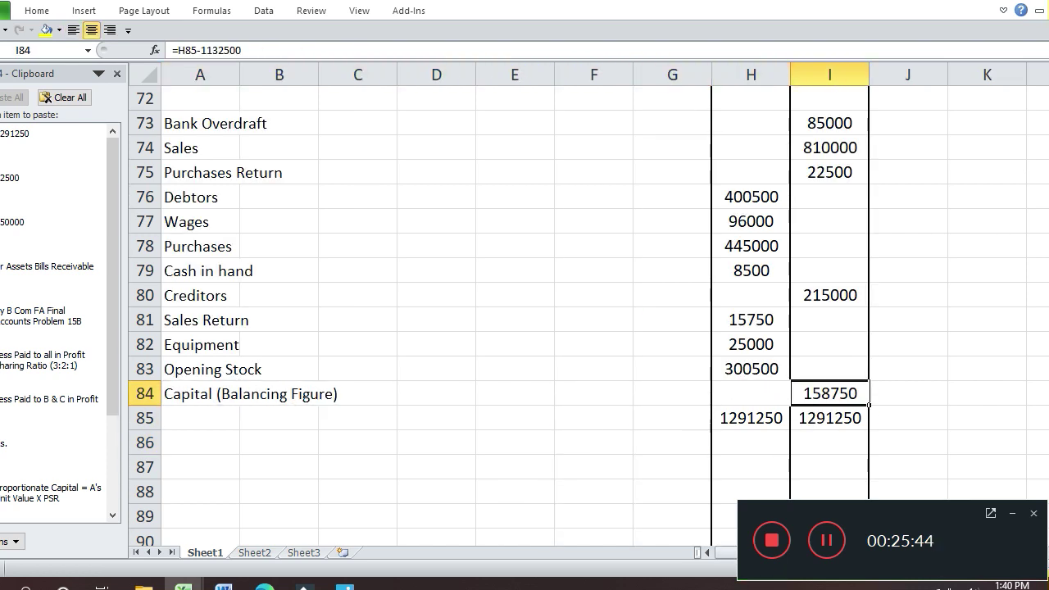
left_click(85, 11)
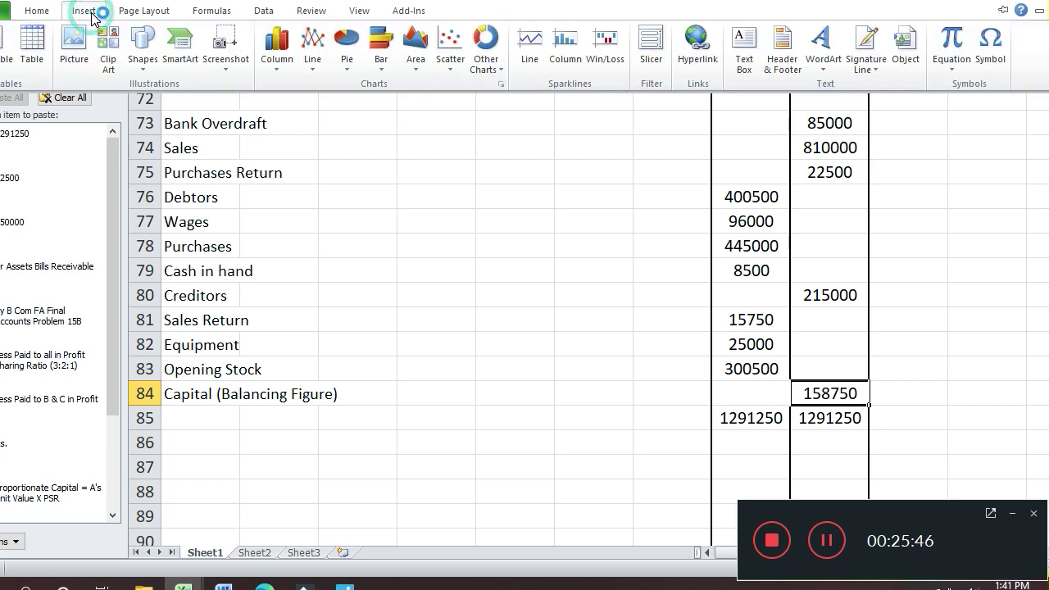
left_click(141, 65)
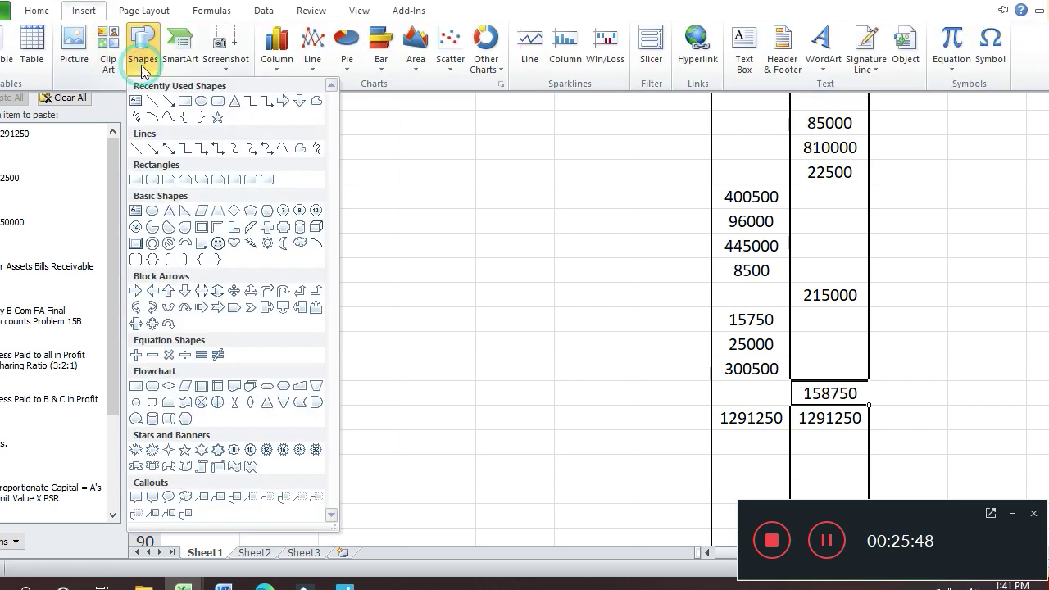
left_click(191, 101)
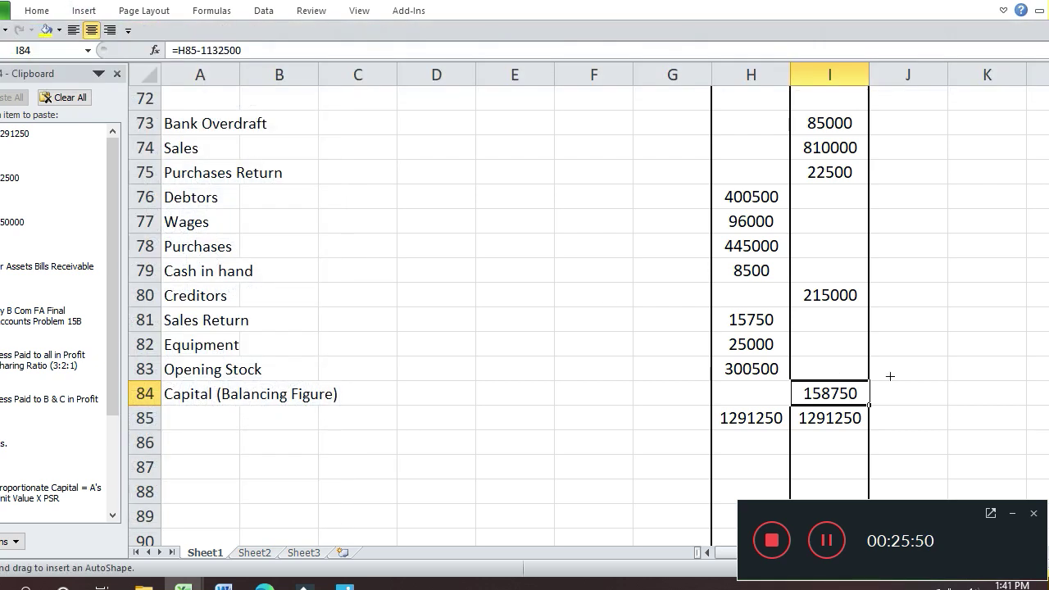
left_click_drag(793, 377, 867, 405)
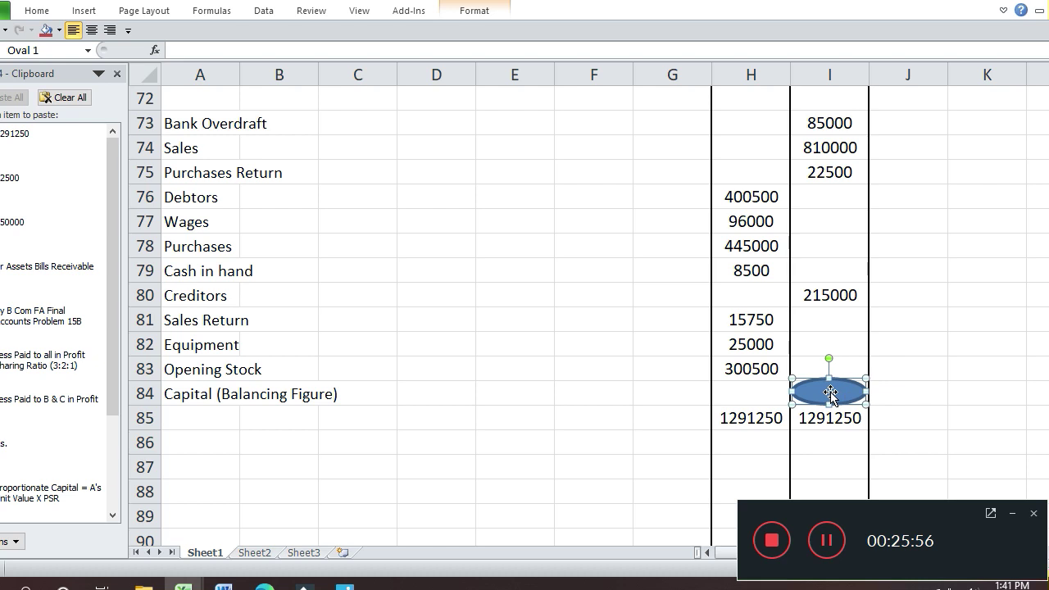
- Set the oval's solid fill to 100% transparency in its shape formatting
right_click(830, 393)
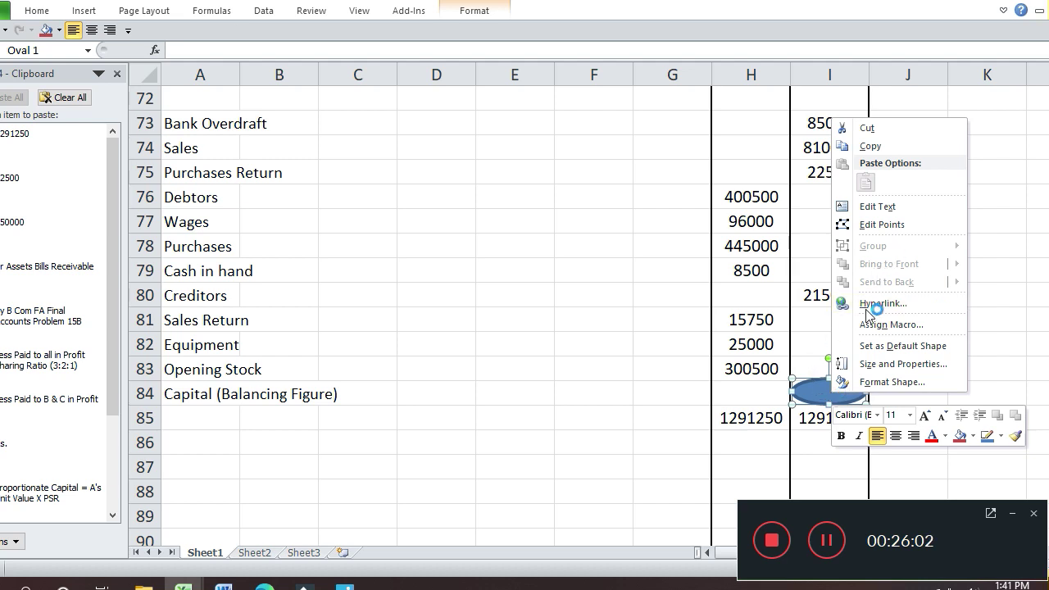
left_click(903, 383)
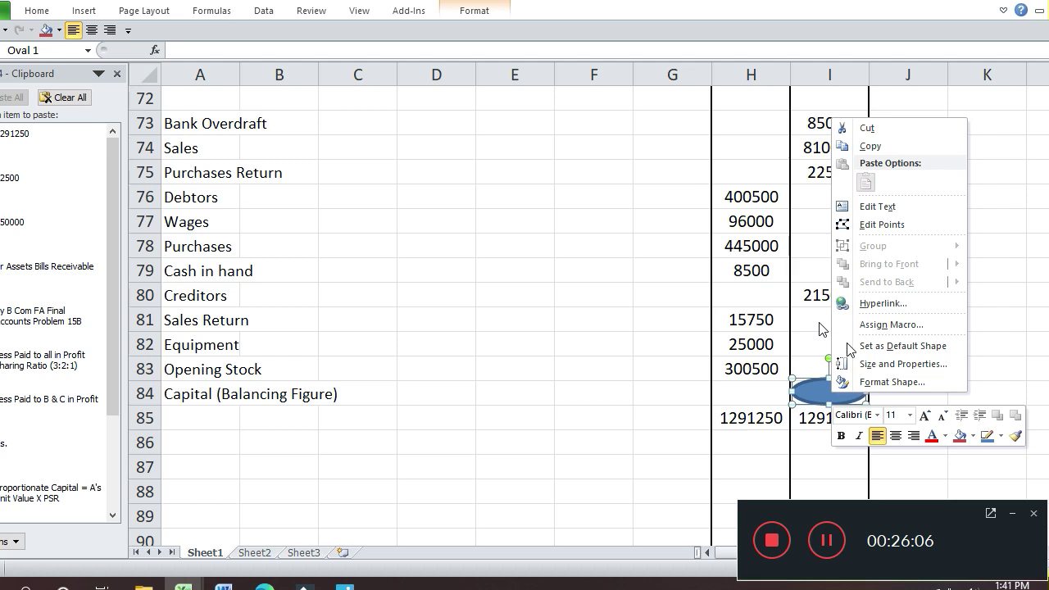
left_click(880, 383)
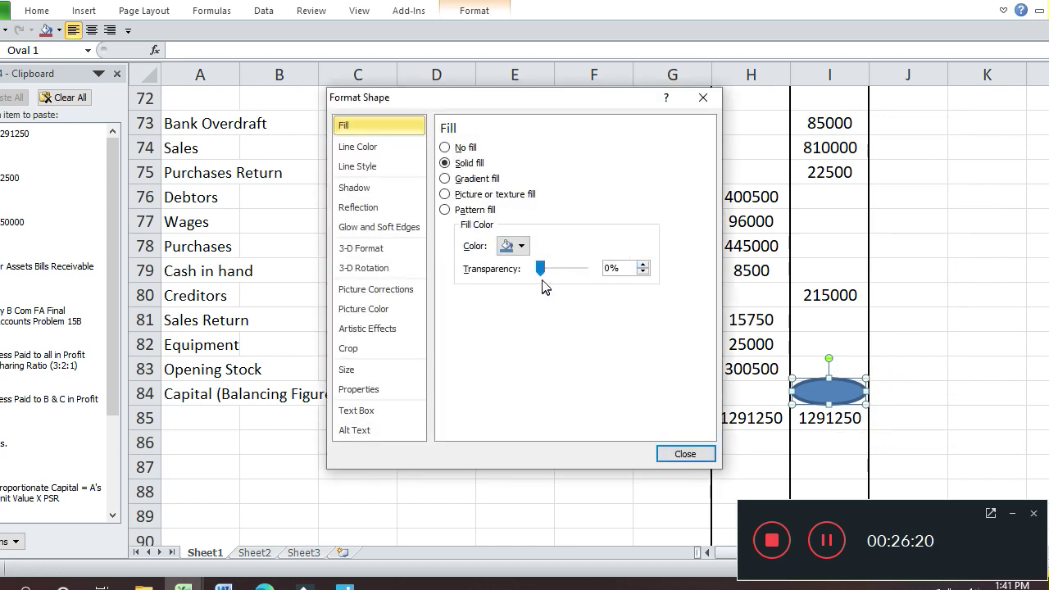
left_click_drag(540, 276, 666, 276)
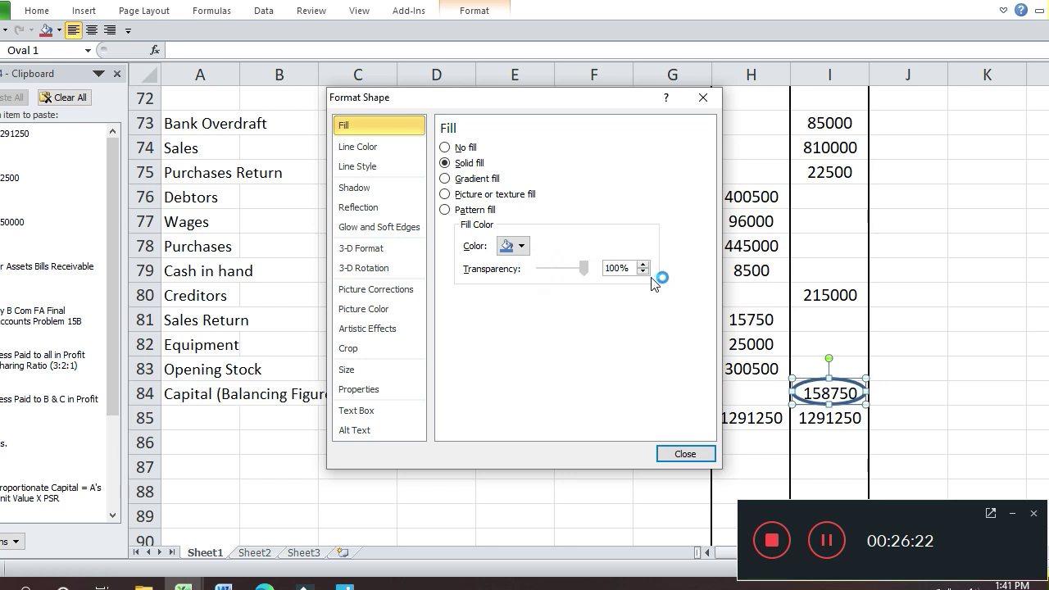
left_click(694, 454)
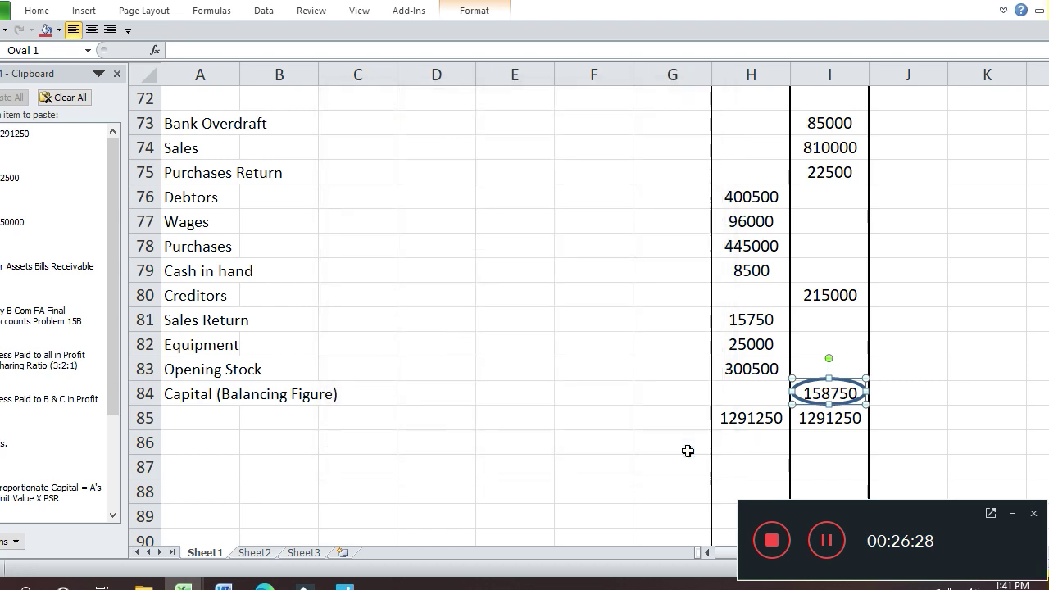
- Add a double-line bottom border to the debit and credit totals in H85:I85
left_click(772, 436)
left_click(773, 419)
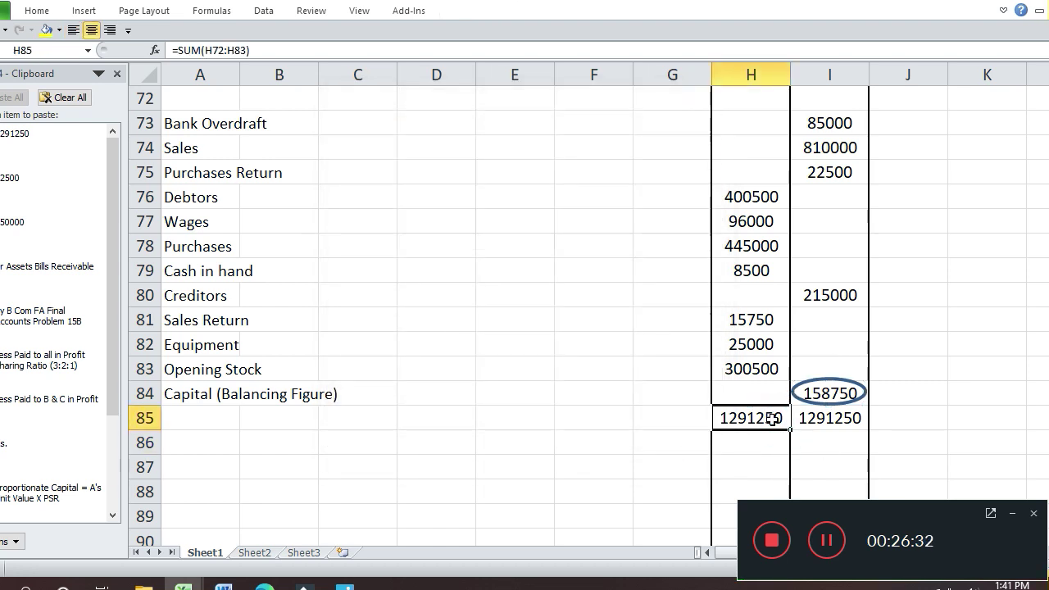
key("shift+Right")
right_click(773, 419)
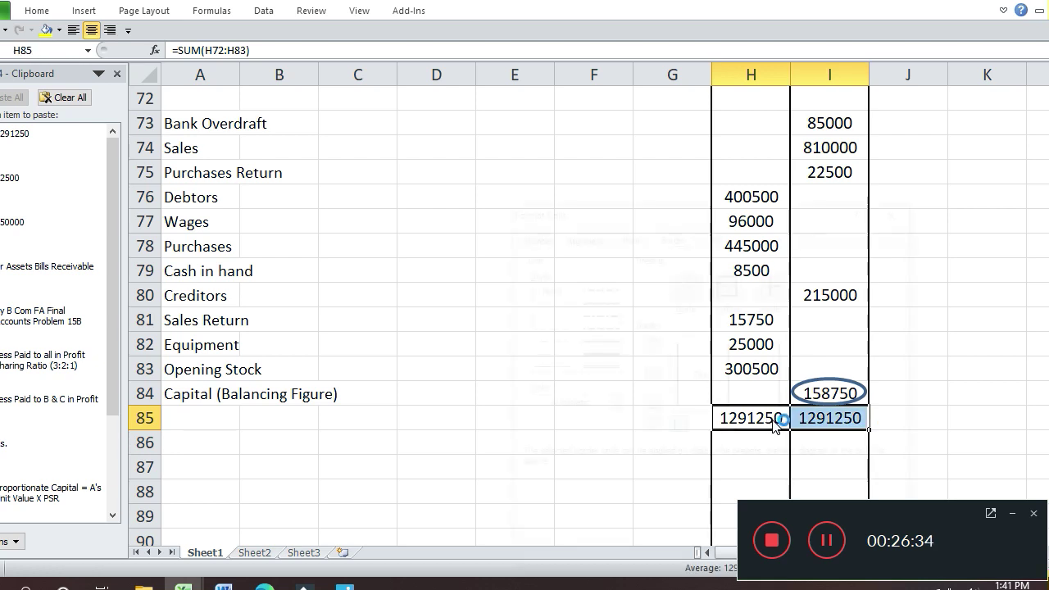
left_click(857, 447)
left_click(727, 339)
left_click(596, 370)
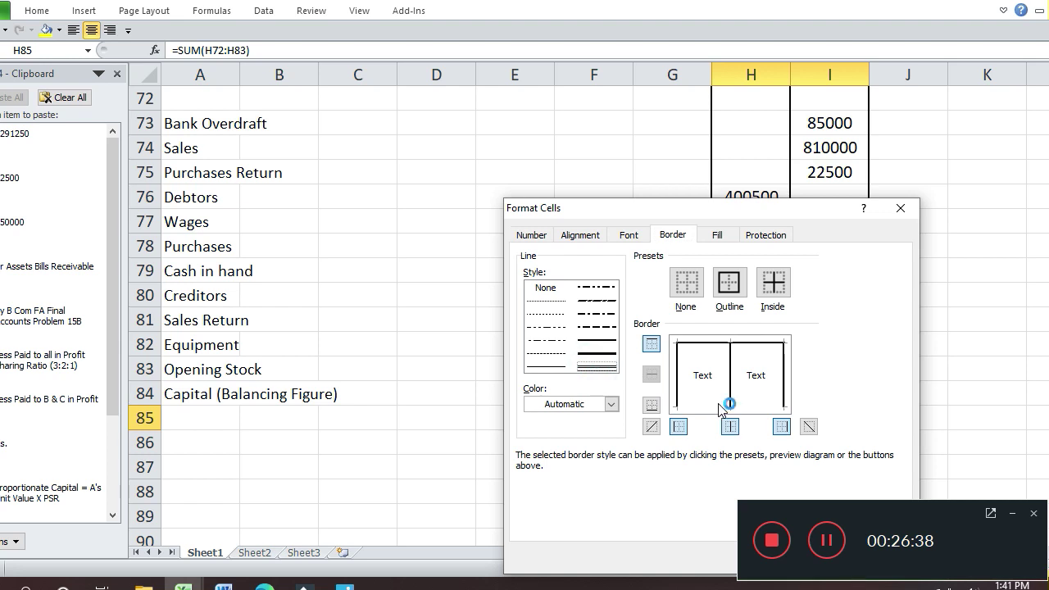
left_click(718, 406)
key("Return")
- Delete the four blank rows 86 to 89 between the trial balance totals and problem Pr.3
key("Down")
key("Down")
key("Down")
key("Up")
key("Up")
key("Left")
key("Left")
key("Home")
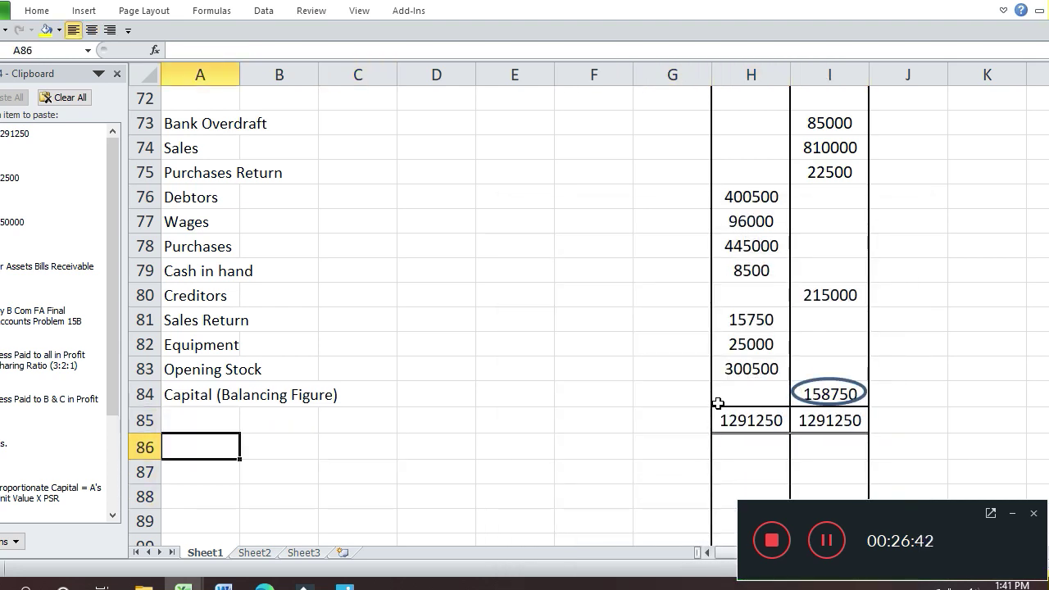
key("shift+Down")
key("shift+Down")
key("ctrl+shift+End")
key("shift+Up")
key("shift+Up")
key("shift+Up")
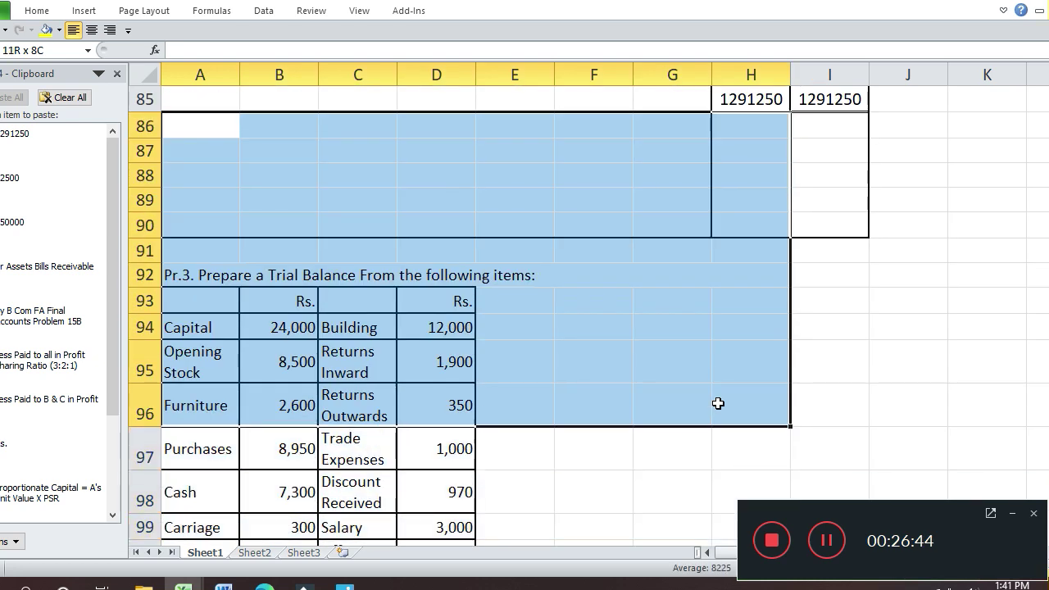
key("shift+Up")
key("shift+Up")
key("shift+Up")
key("shift+Up")
key("shift+Up")
key("shift+Up")
key("shift+Up")
key("alt+o")
key("d")
key("r")
key("Return")
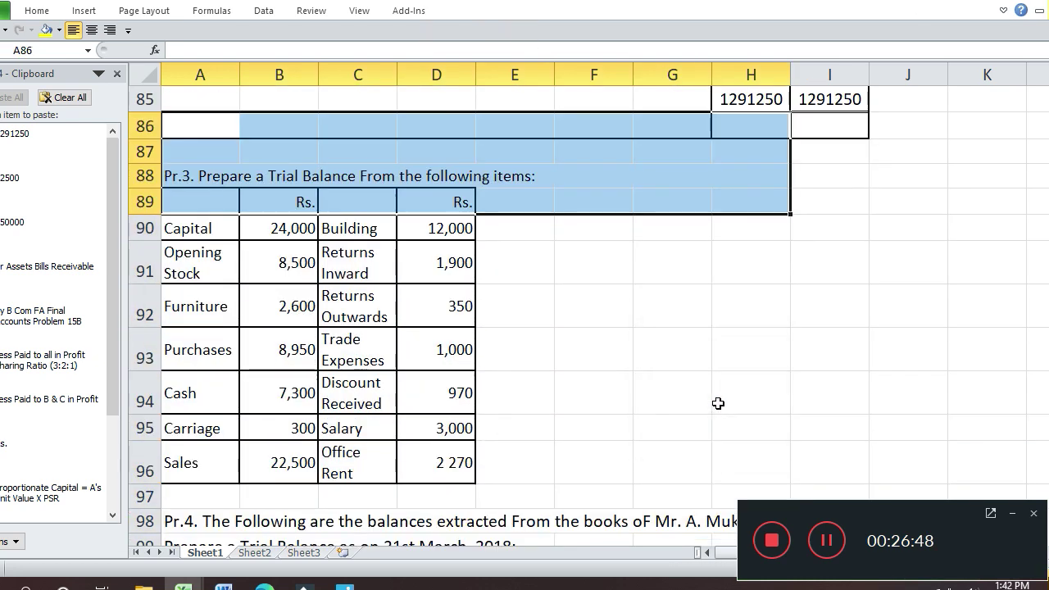
- Insert more than 20 blank rows above problem Pr.4, starting at row 98, below the Pr.3 table
key("Down")
key("Down")
key("Down")
key("Down")
key("Down")
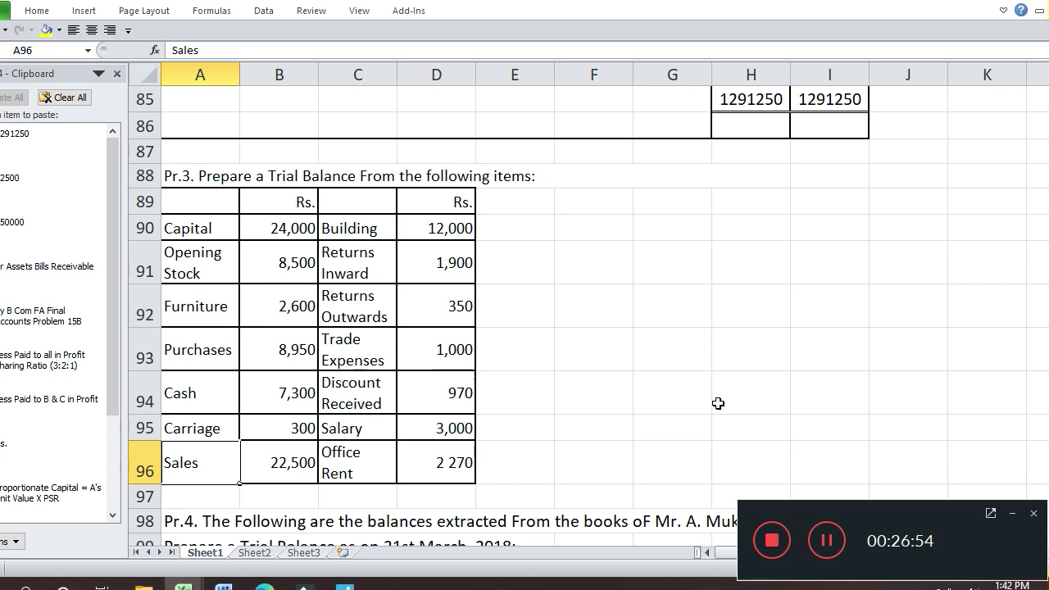
key("Down")
key("Down")
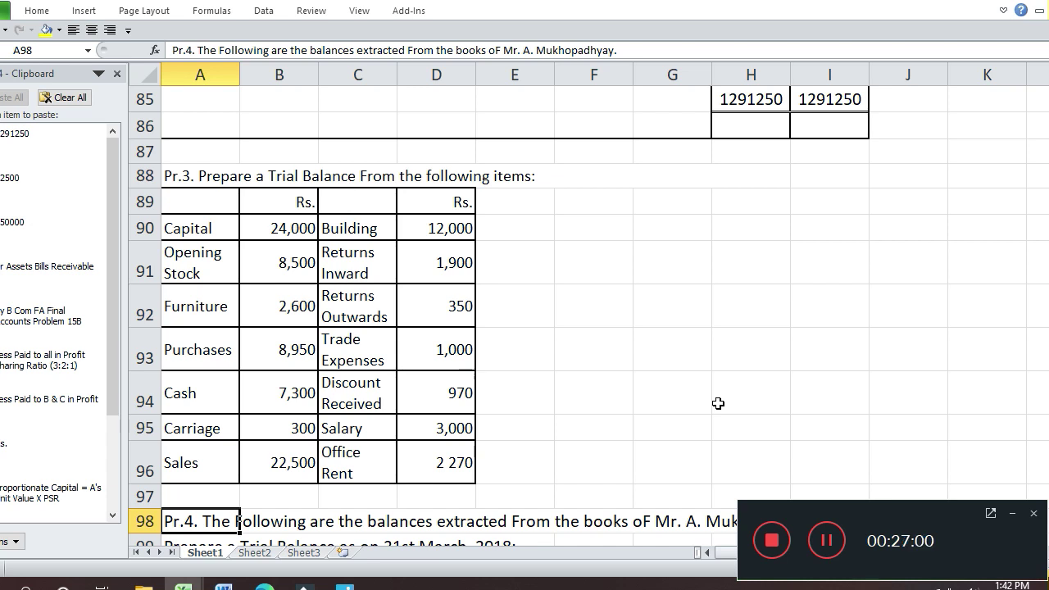
key("shift+Down")
key("shift+Down")
key("shift+Down")
key("shift+Down")
key("shift+Down")
key("shift+Down")
key("shift+Down")
key("shift+Down")
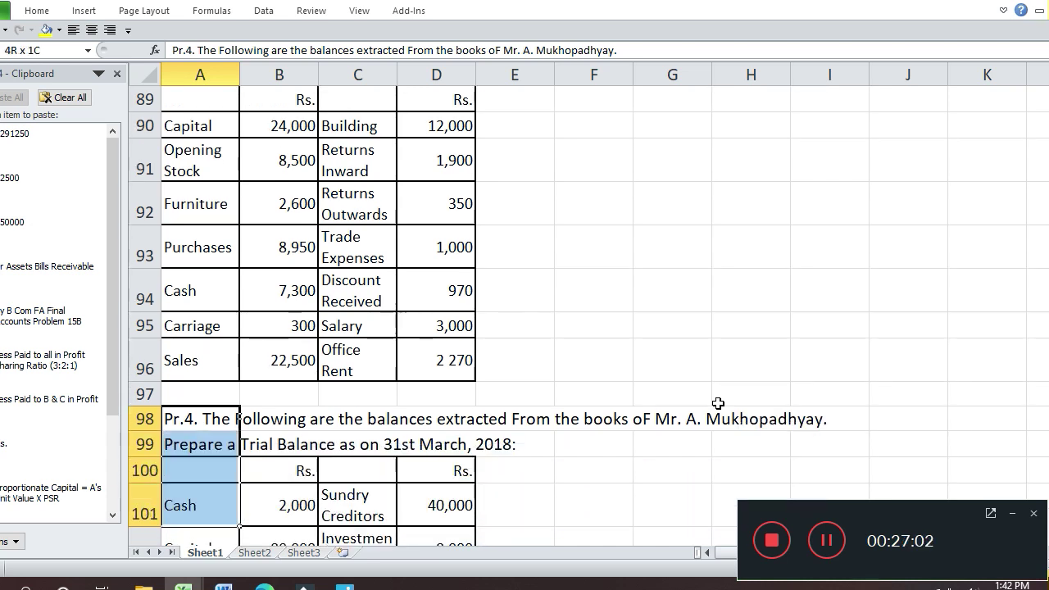
key("shift+Down")
key("shift+Down")
key("shift+Down")
key("shift+Down")
key("shift+Down")
key("shift+Down")
key("shift+Down")
key("shift+Down")
key("shift+Down")
key("shift+Down")
key("shift+Down")
key("shift+Down")
key("shift+Down")
key("shift+Down")
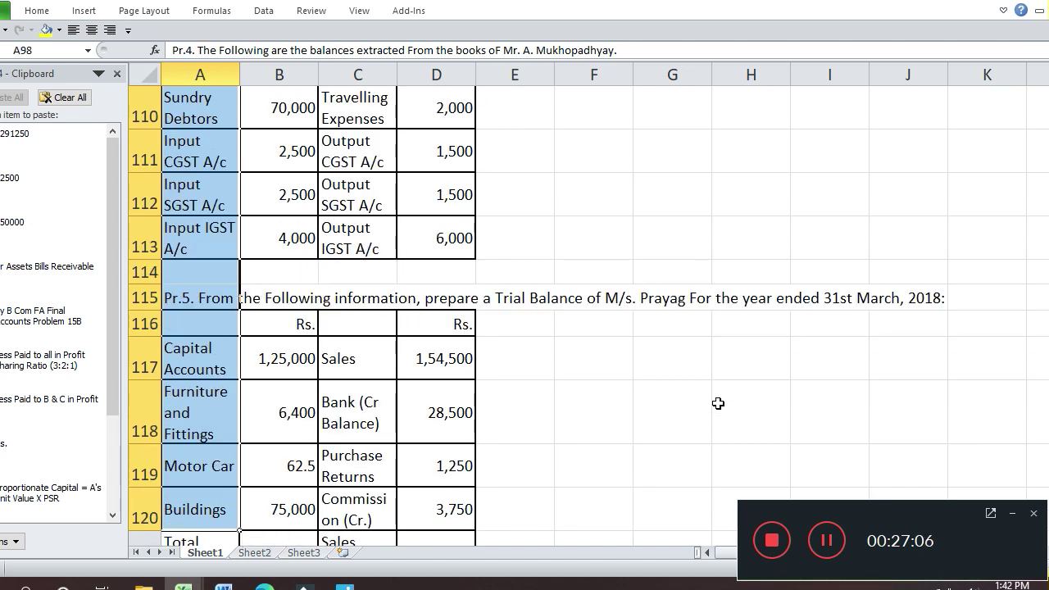
key("Delete")
- Look over the extent of the blank rows between the Pr.3 table and problem Pr.4
scroll(718, 403, "up", 6)
key("Up")
key("Down")
key("Up")
key("Up")
key("Up")
key("Up")
key("Up")
key("Up")
key("Up")
key("Up")
key("Up")
key("Up")
key("Up")
key("Up")
key("Up")
key("Up")
key("Up")
key("Up")
key("Up")
key("Up")
key("Down")
key("Down")
key("Down")
key("Down")
key("Down")
key("Down")
key("Down")
key("Down")
key("Down")
key("Down")
key("Down")
key("Down")
key("Down")
key("Down")
key("Down")
key("Down")
key("Down")
key("Down")
key("Down")
key("Down")
key("Down")
key("Down")
key("Down")
key("Down")
key("Up")
key("Up")
key("Up")
key("Up")
key("Up")
key("Up")
key("Up")
key("Up")
key("Up")
key("Up")
key("Up")
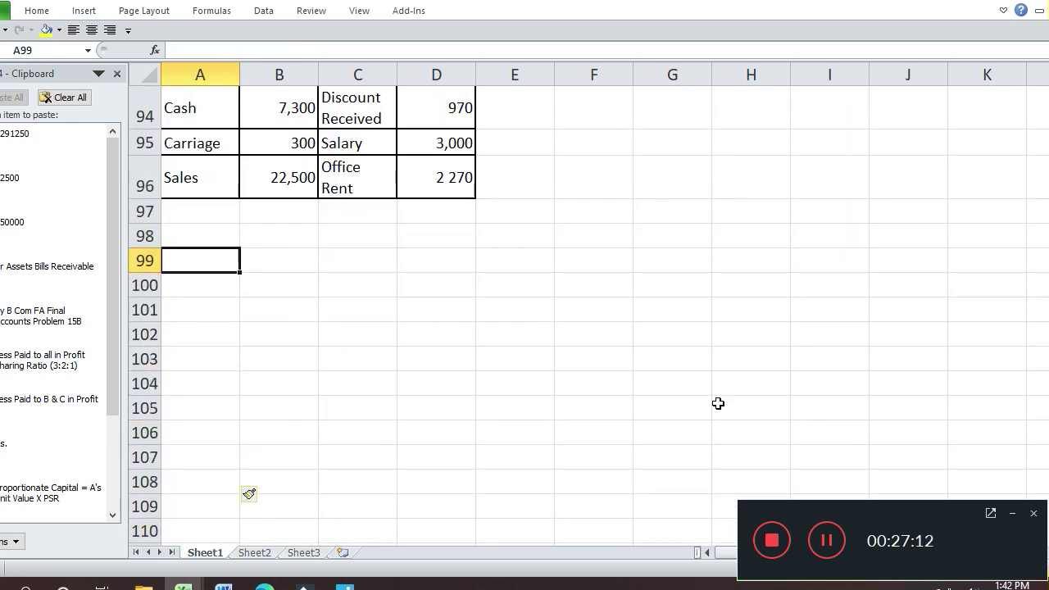
- Enter the heading "In the Books of ?" in cell A98
type("In")
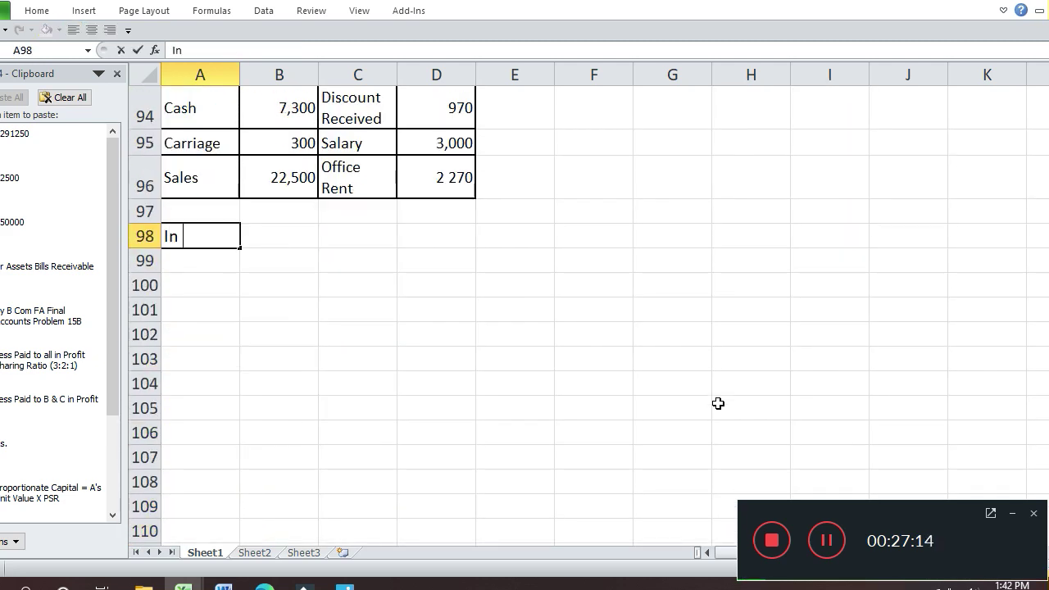
type(" the Books")
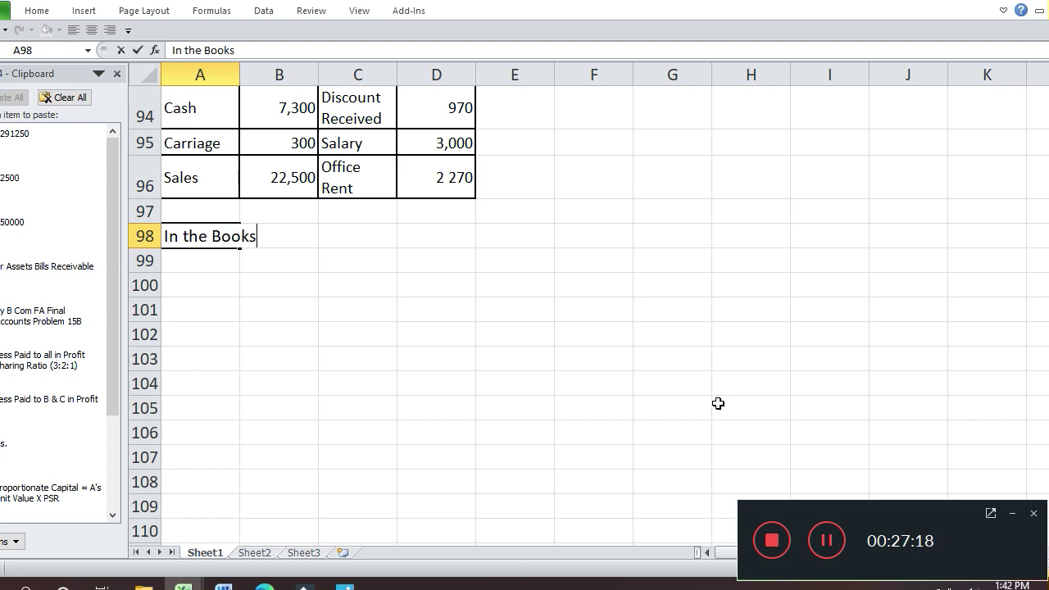
type(" of ?")
key("Return")
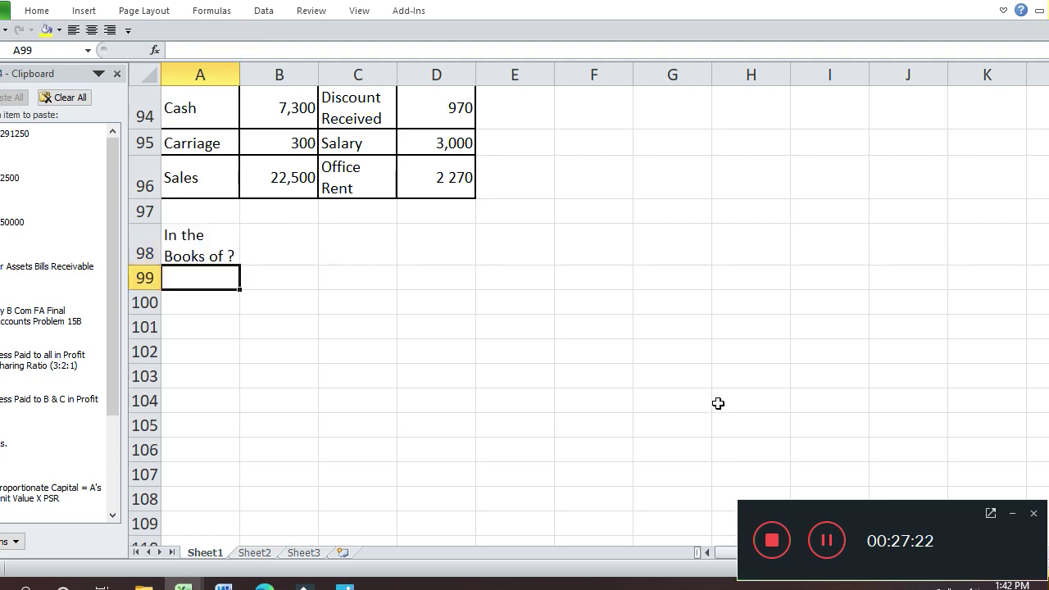
- Turn off text wrapping for the heading in cell A98 in its alignment formatting
key("Up")
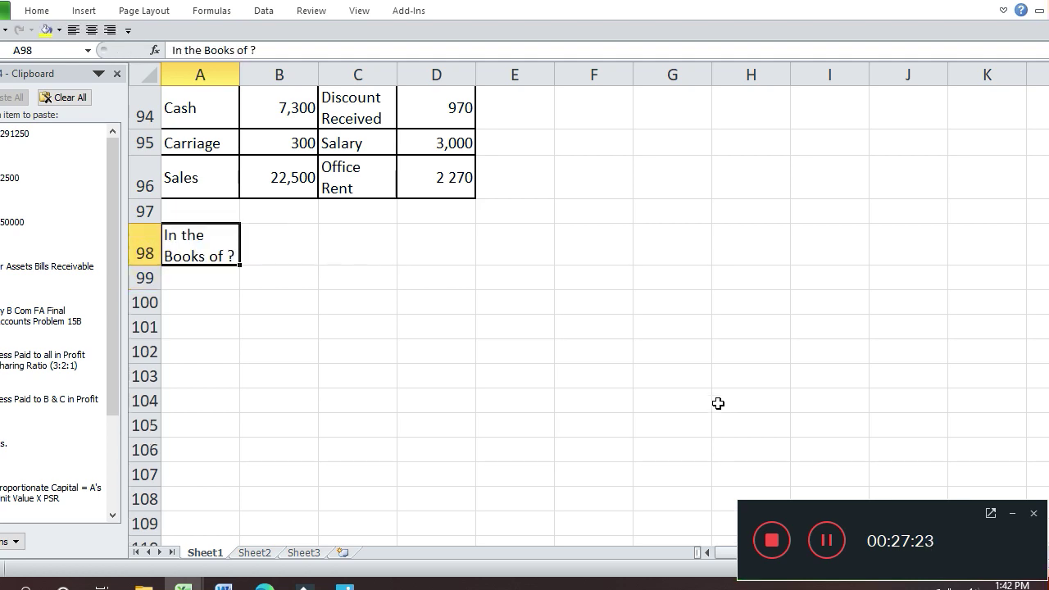
right_click(79, 34)
key("Escape")
key("ctrl+1")
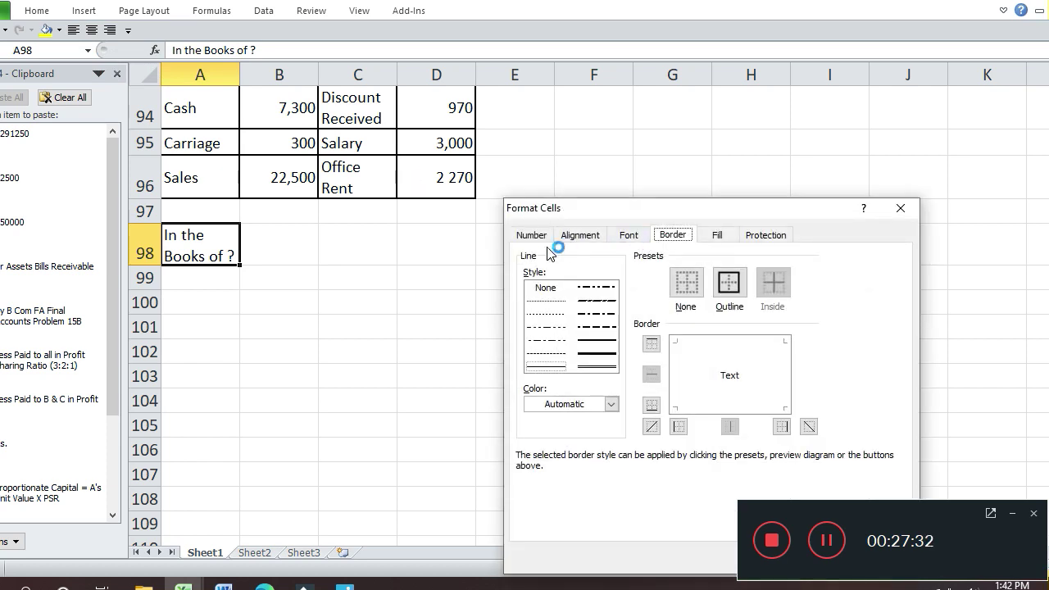
left_click(579, 235)
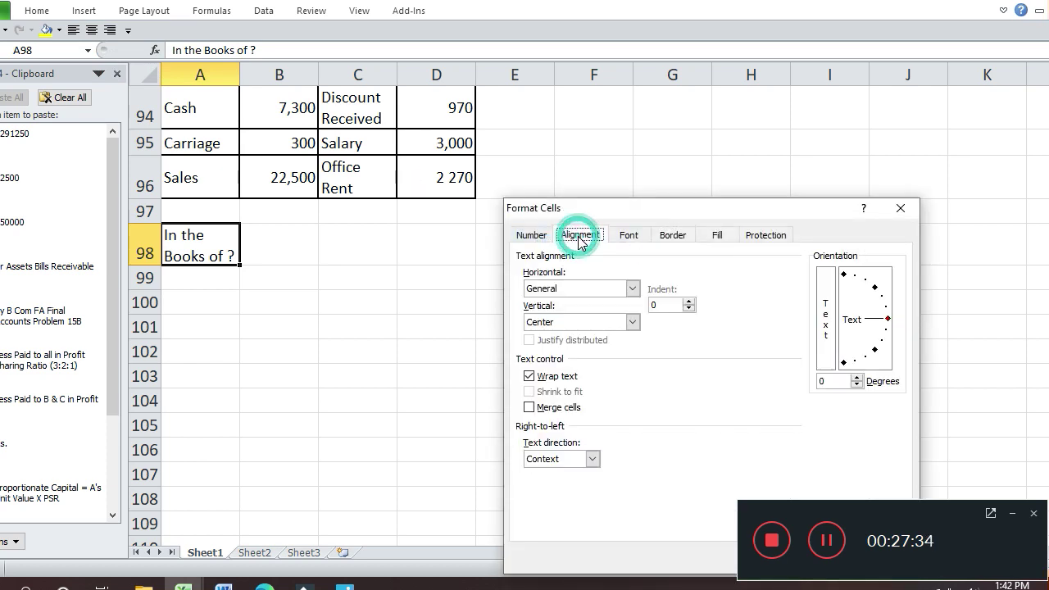
left_click(565, 378)
key("Return")
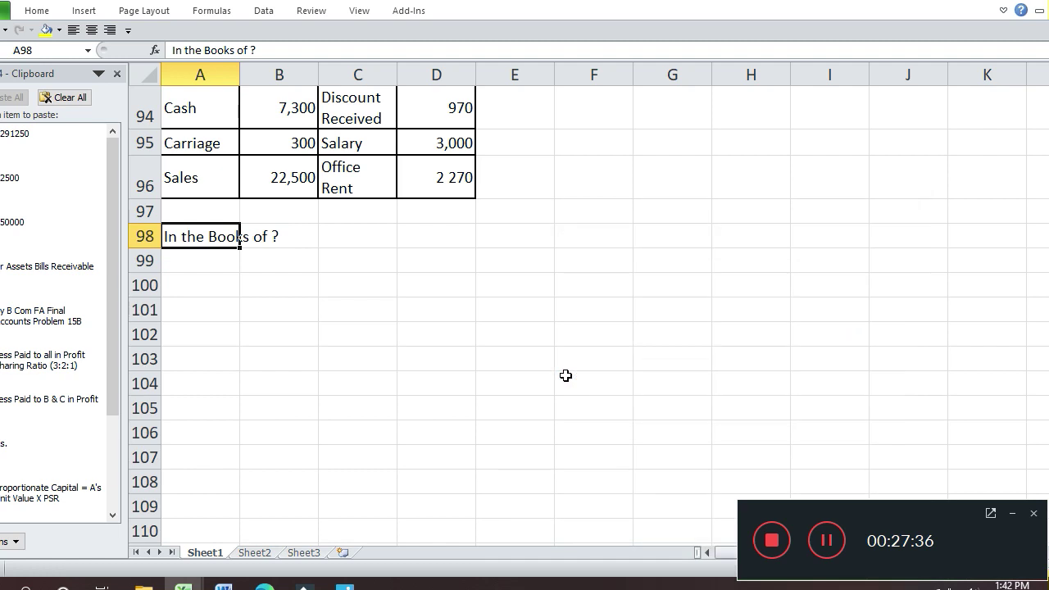
- Enter the second heading line "Trial Balance as on ?" in cell A99
key("Return")
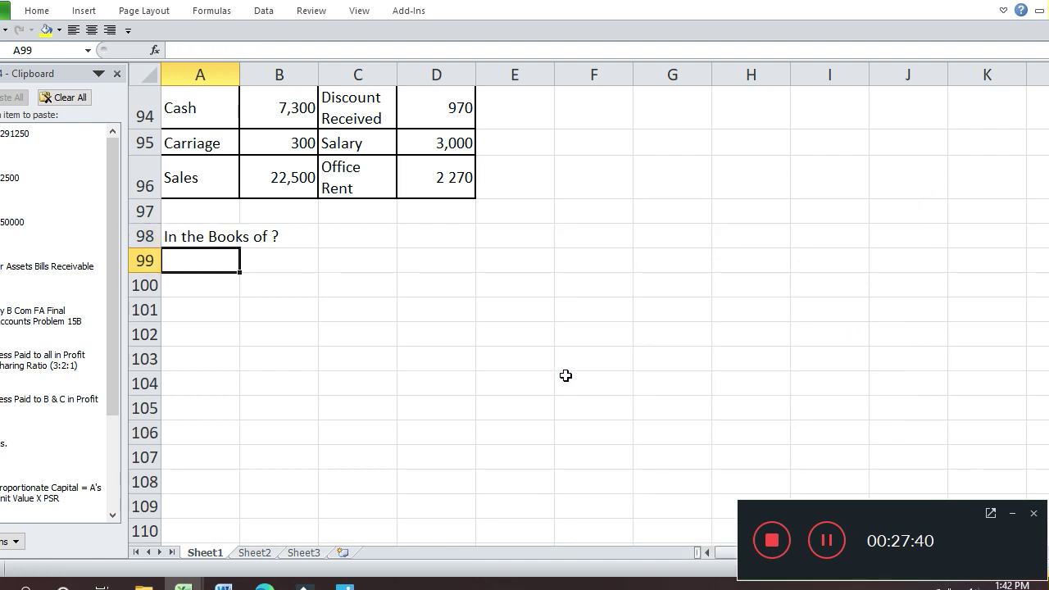
type("R")
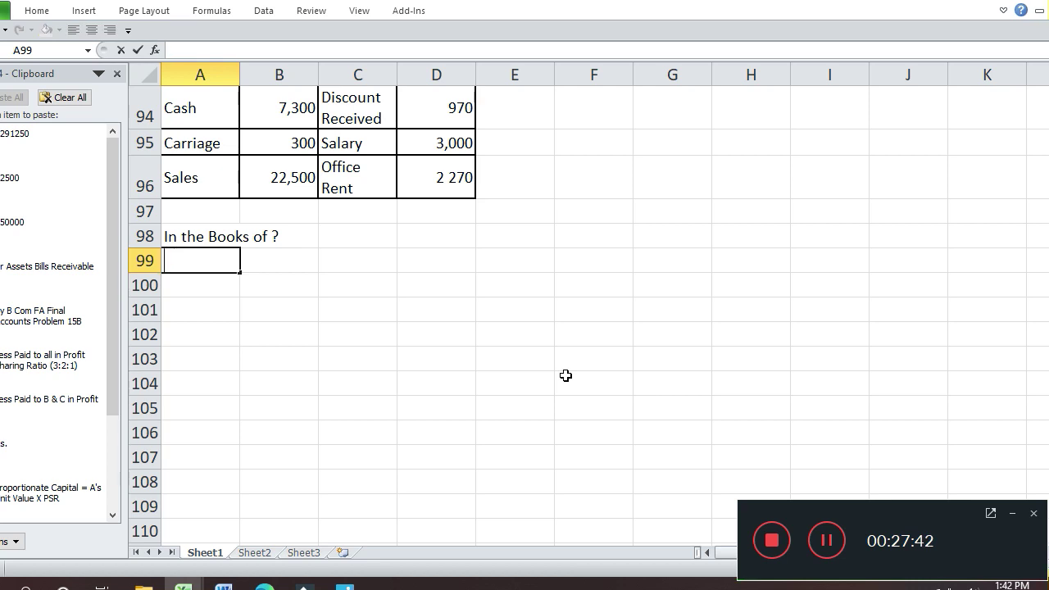
type("rial Balance as")
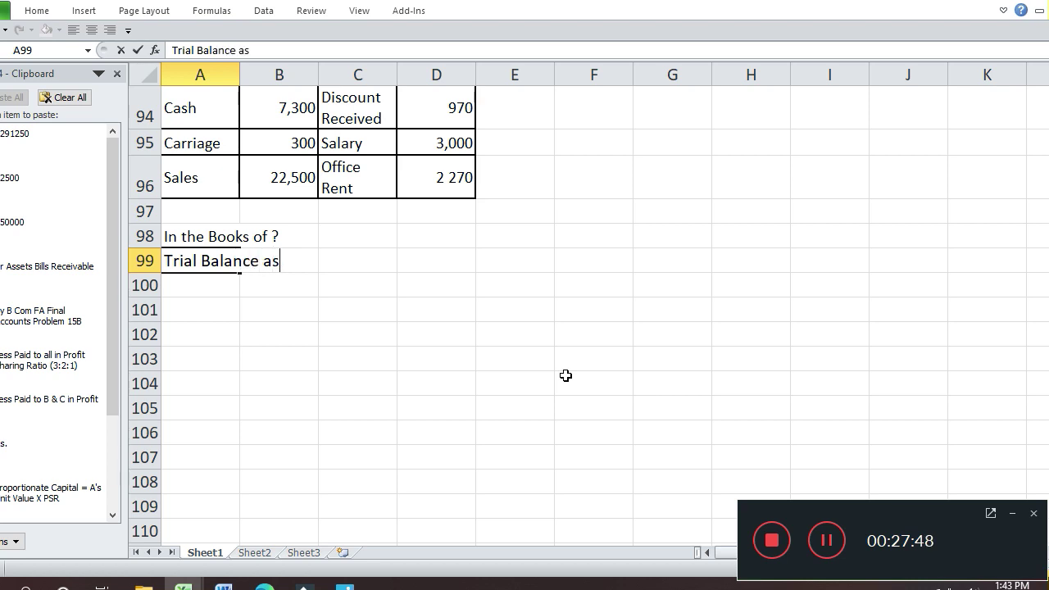
type(" on")
key("Return")
- Turn off text wrapping for the column A cells from A98 down through the blank rows
key("Up")
key("Up")
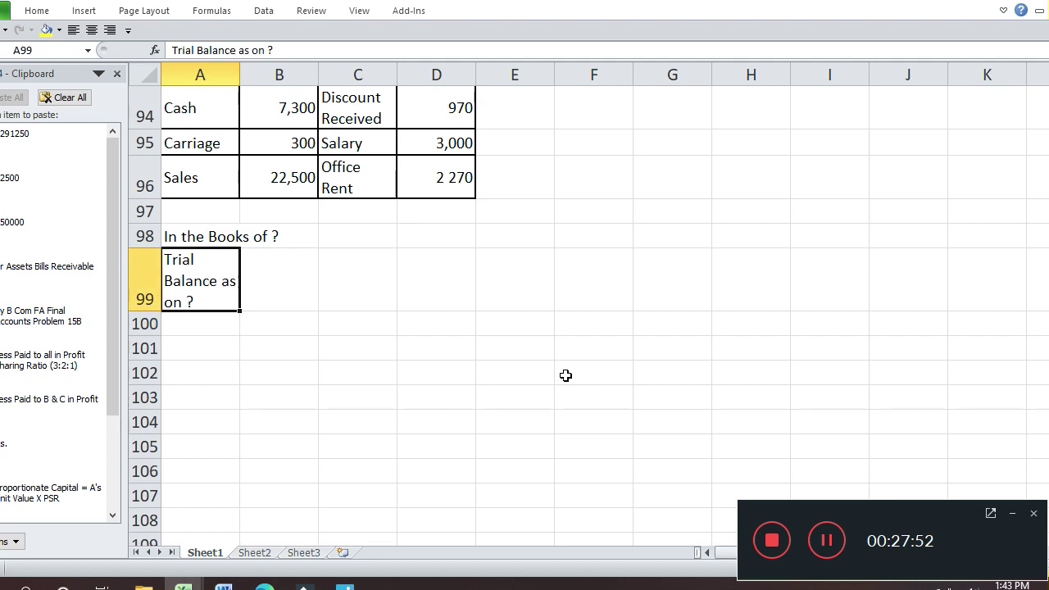
key("shift+Down")
key("shift+Down")
key("shift+Down")
key("shift+Down")
key("shift+Down")
key("shift+Down")
key("shift+Down")
key("shift+Down")
key("shift+Down")
key("shift+Down")
key("shift+Down")
key("shift+Down")
key("shift+Down")
key("shift+Down")
key("shift+Down")
key("shift+Down")
key("shift+Down")
key("shift+Down")
key("shift+Down")
key("shift+Down")
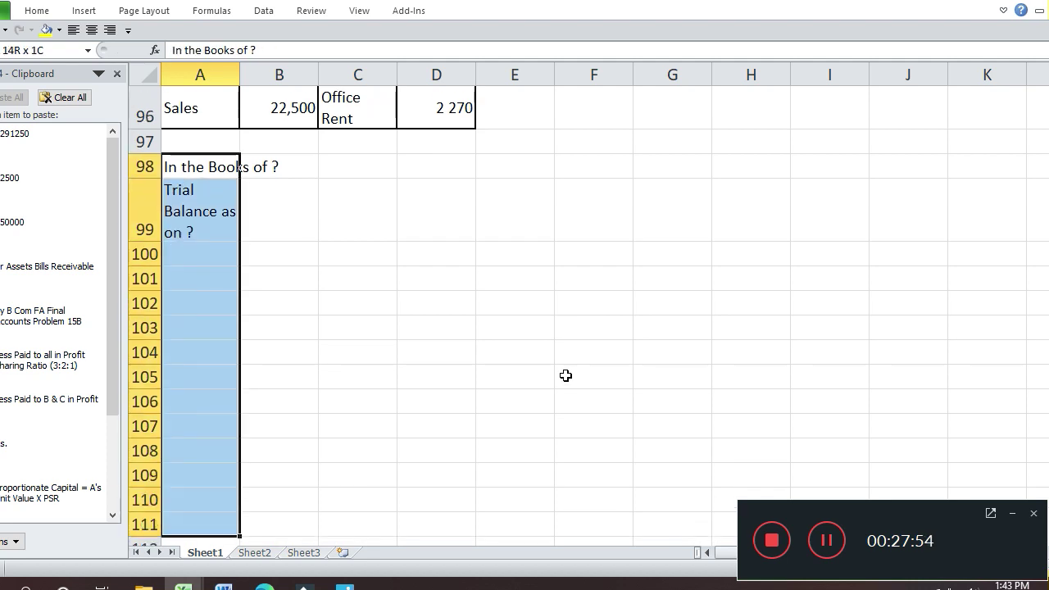
key("shift+Up")
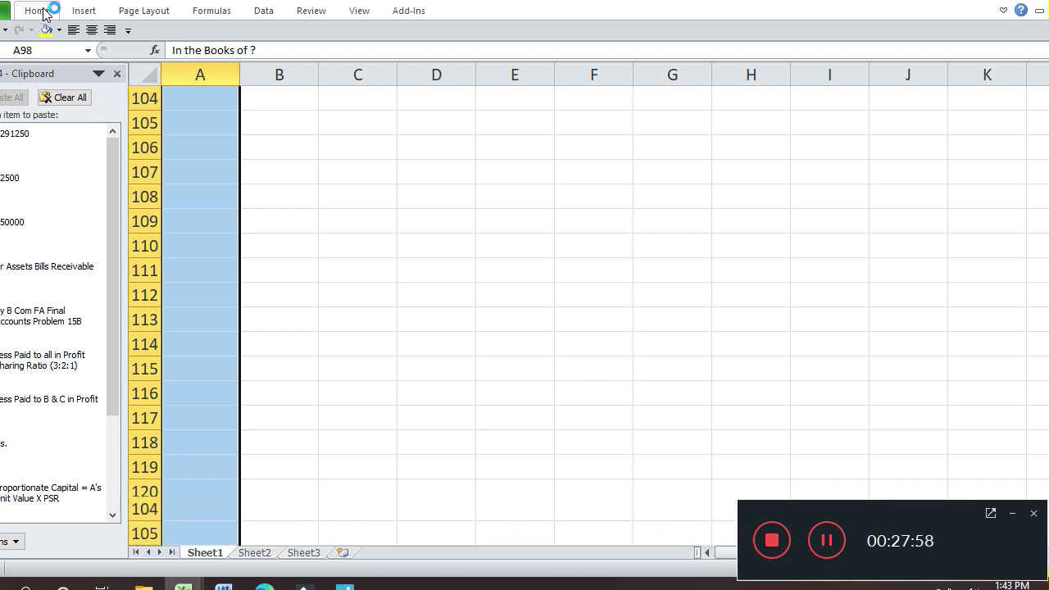
key("ctrl+1")
left_click(562, 377)
left_click(533, 379)
key("Return")
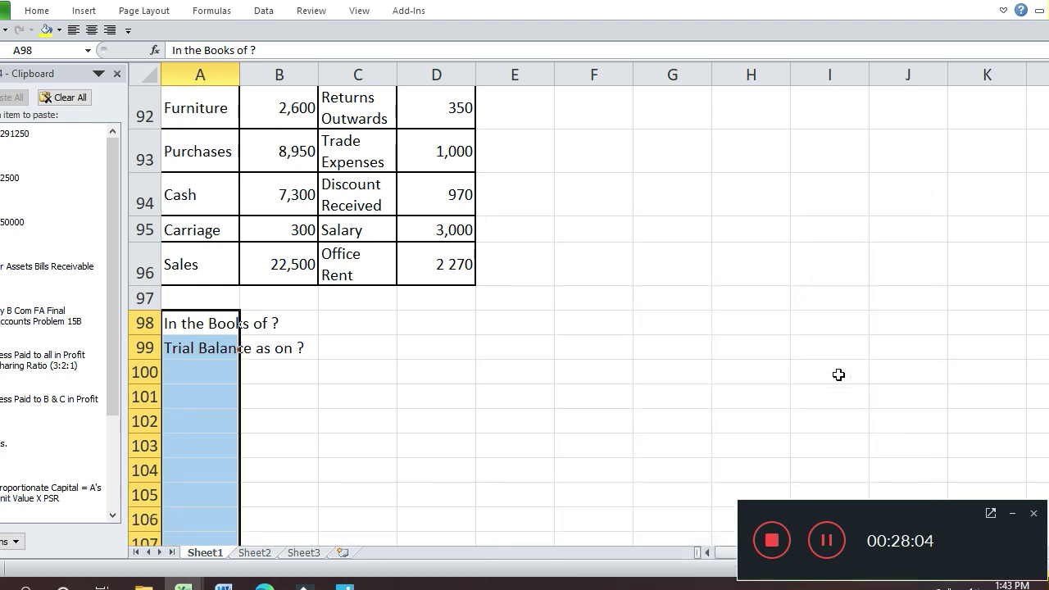
- Enter the column heading "Particulars" in cell A100
key("Down")
key("Down")
key("Up")
key("Up")
key("Up")
key("Up")
key("Down")
key("Down")
key("Down")
key("Down")
type("Pa")
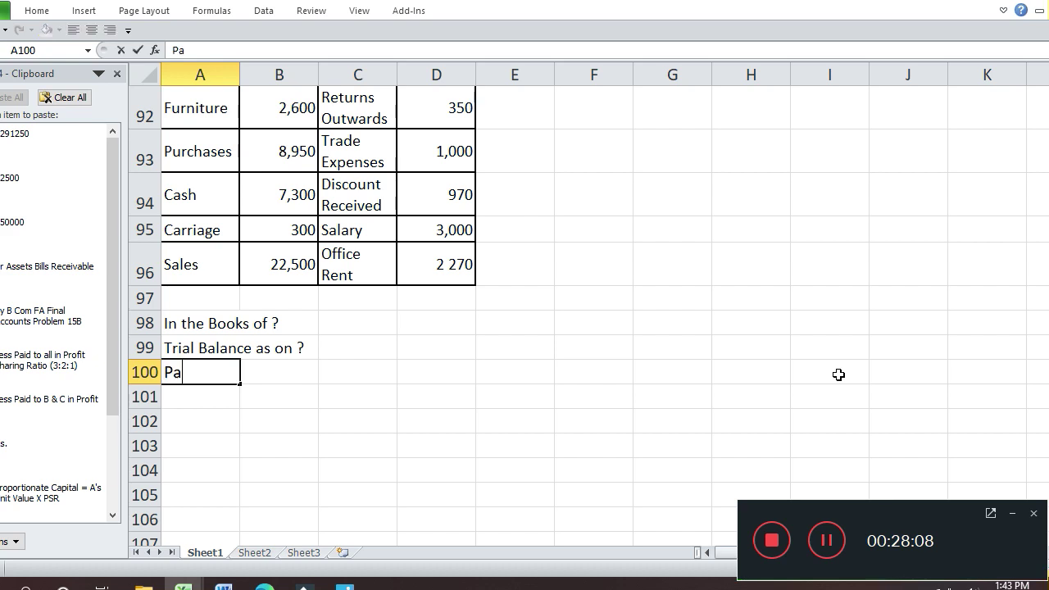
type("rr")
type("icula")
key("Return")
- Enter the column headings "Debit" in cell H100 and "Credit" in cell I100
key("Up")
key("Right")
key("Right")
key("Right")
key("Right")
key("Right")
key("Right")
key("Right")
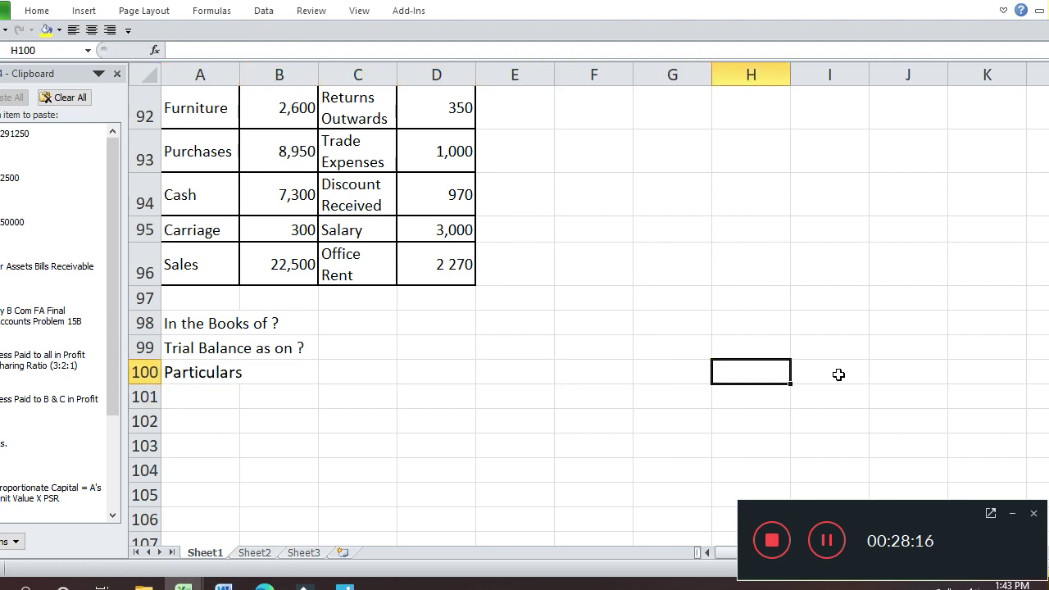
type("Debit")
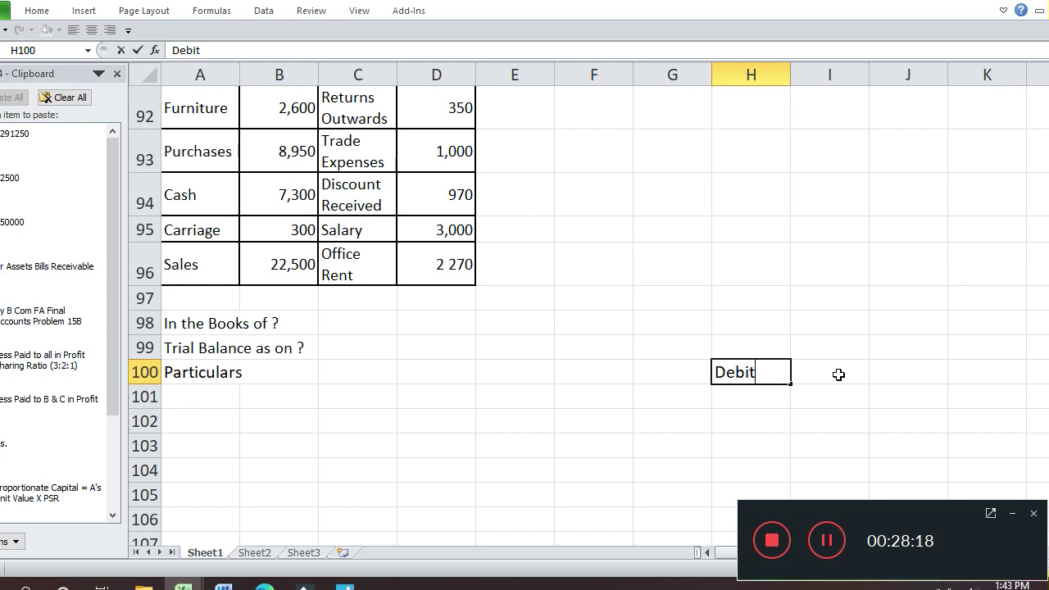
key("Return")
key("Up")
key("Right")
type("Credit")
key("Return")
- Apply a medium solid outline border around the trial balance range A100:I119
key("Up")
key("Left")
key("Left")
key("Left")
key("Left")
key("Left")
key("Left")
key("Left")
key("Left")
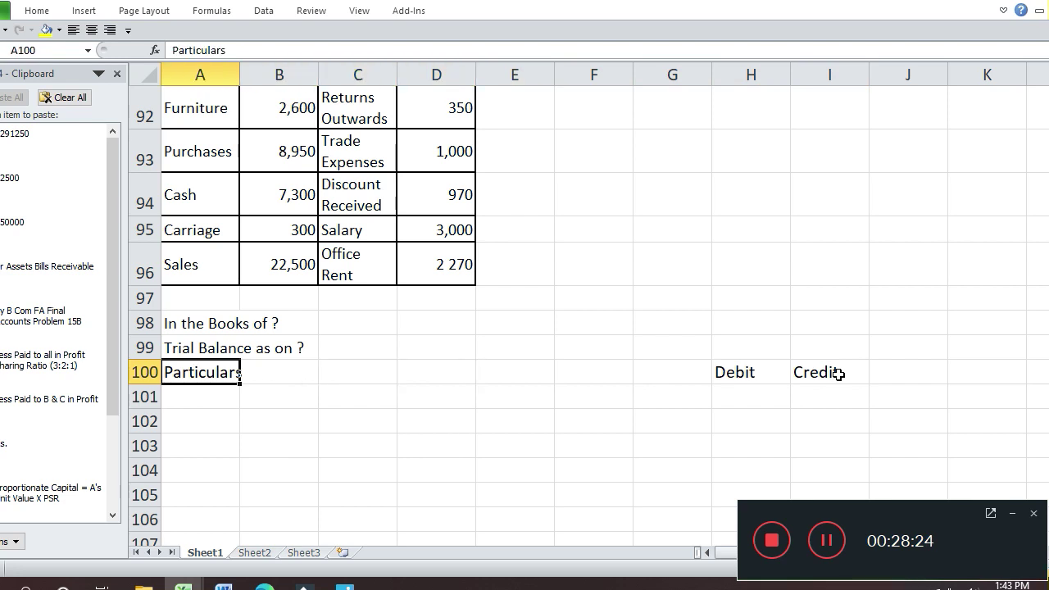
key("shift+Right")
key("shift+Right")
key("shift+Right")
key("shift+Right")
key("shift+Right")
key("shift+Right")
key("shift+Right")
key("shift+Right")
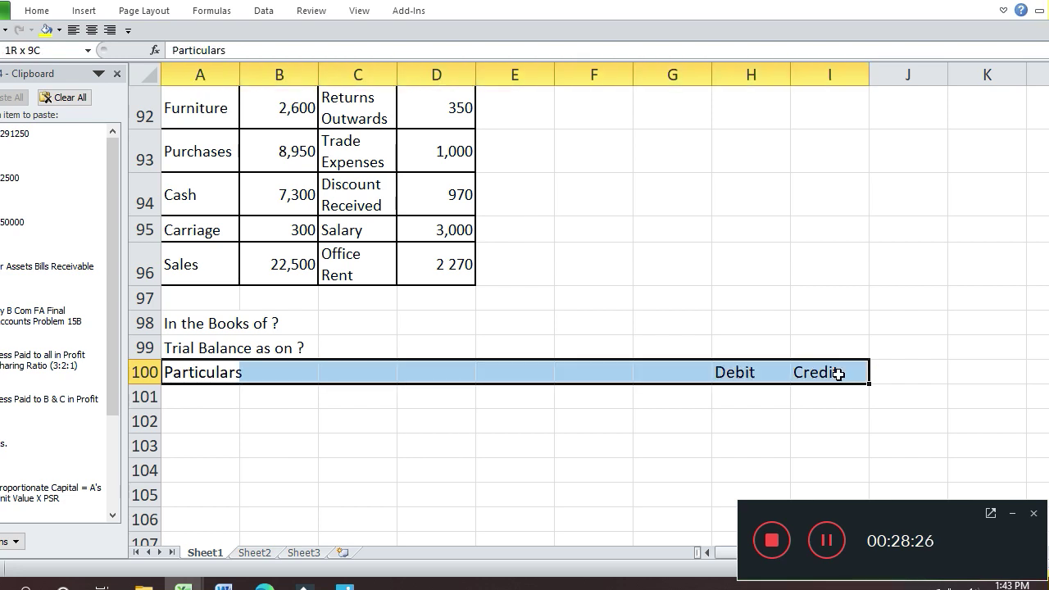
key("shift+Down")
key("shift+Down")
key("shift+Down")
key("shift+Down")
key("shift+Down")
key("shift+Down")
key("shift+Down")
key("shift+Down")
key("shift+Down")
key("shift+Down")
key("shift+Down")
key("shift+Down")
key("shift+Down")
key("shift+Down")
key("shift+Down")
key("shift+Down")
key("shift+Down")
key("shift+Down")
key("shift+Down")
key("shift+Down")
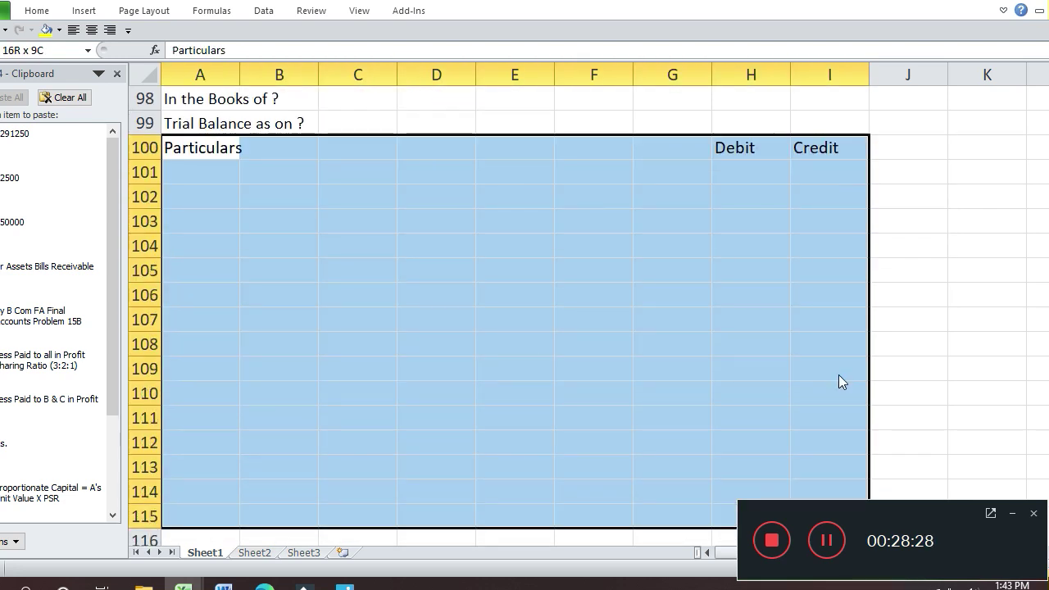
key("shift+Down")
key("shift+Down")
key("shift+Down")
key("shift+Down")
key("shift+Down")
key("shift+Down")
key("shift+Up")
key("shift+Up")
key("shift+Up")
key("shift+Up")
key("shift+Up")
key("shift+Up")
key("shift+Up")
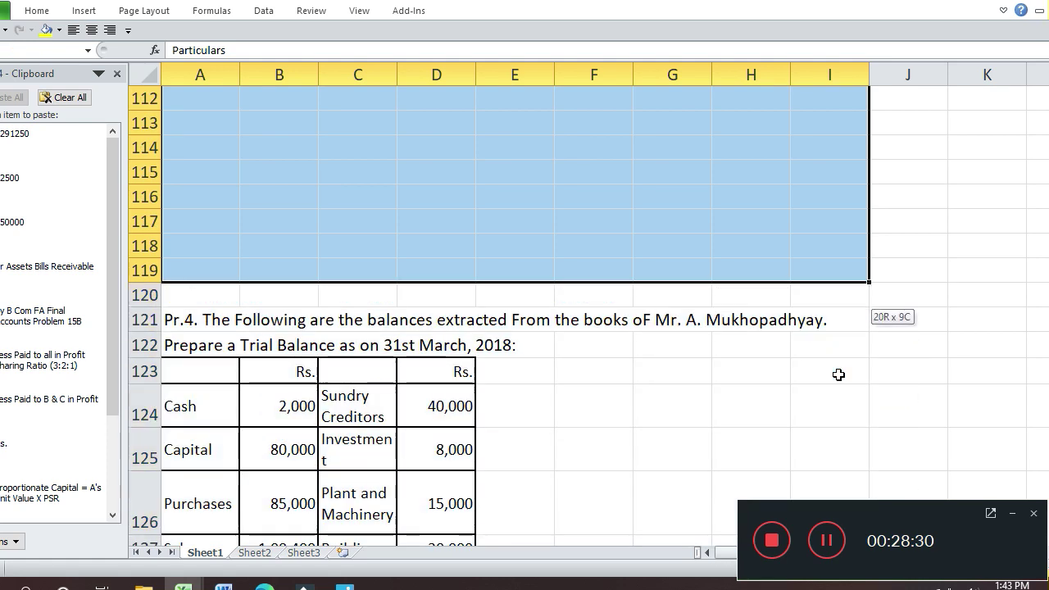
key("ctrl+1")
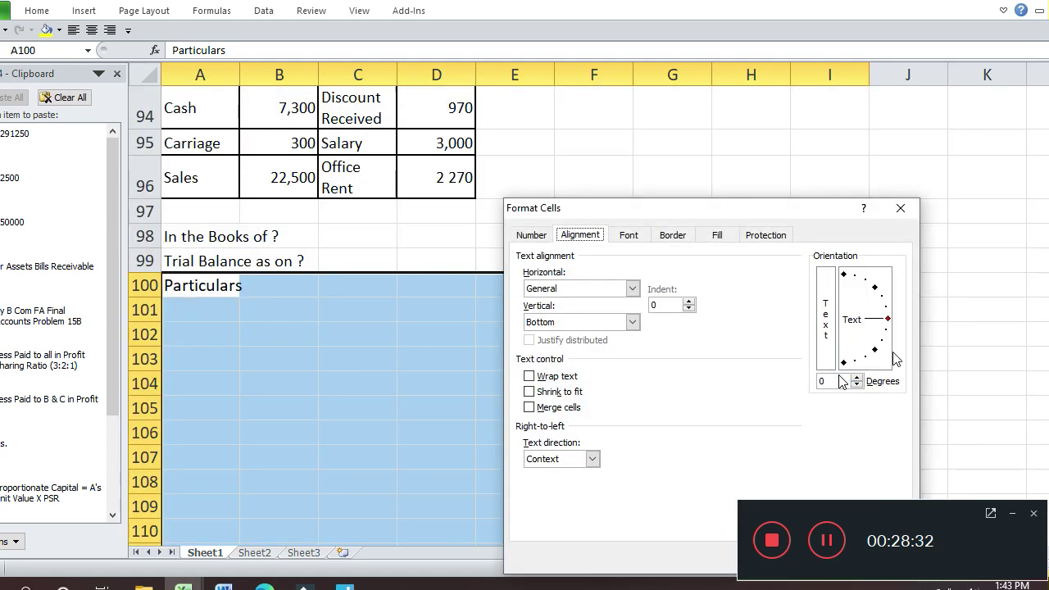
left_click(673, 236)
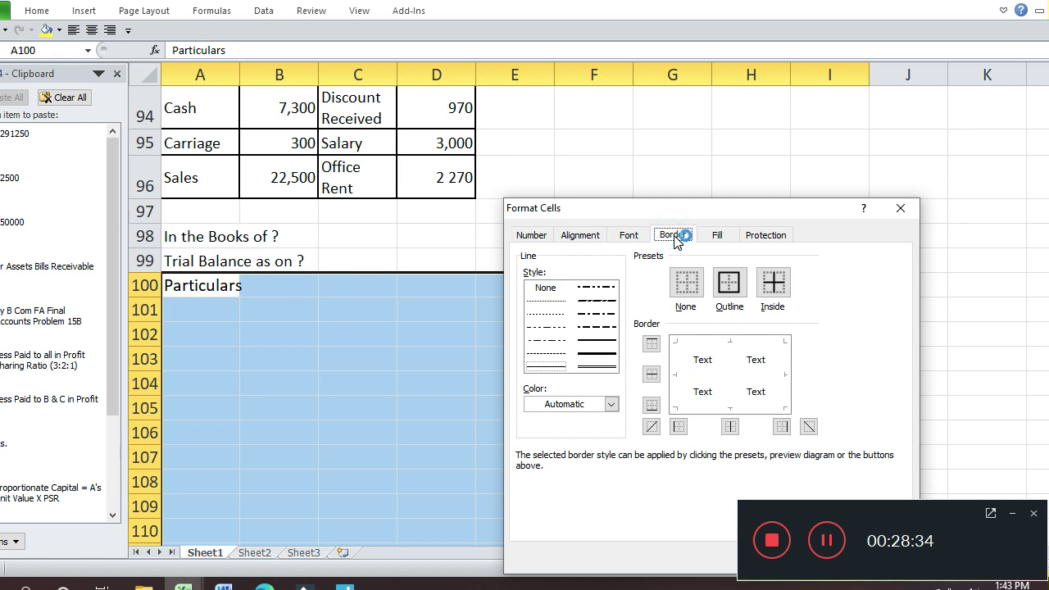
left_click(597, 339)
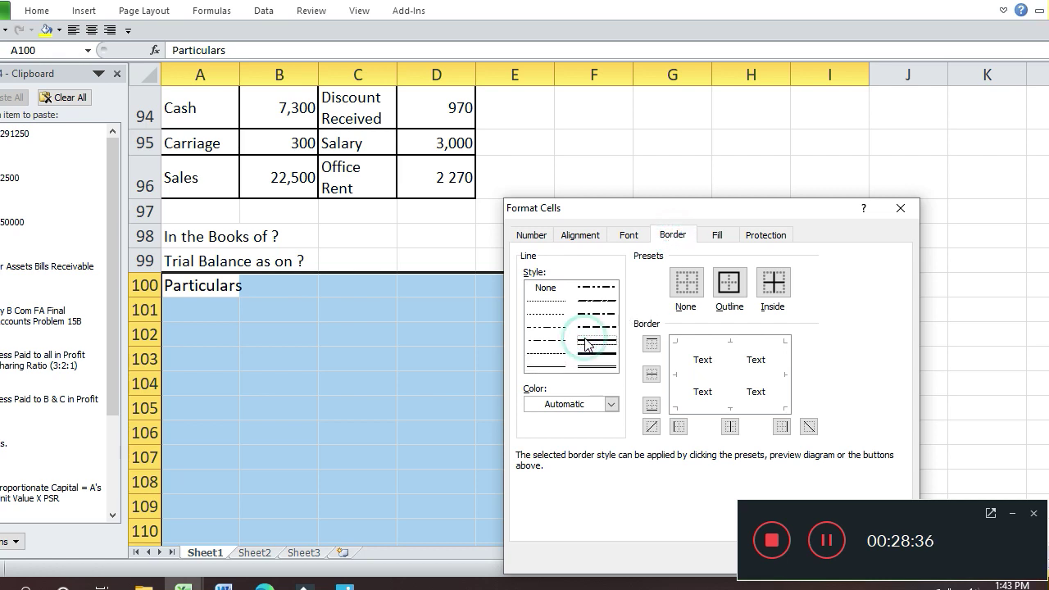
left_click(728, 282)
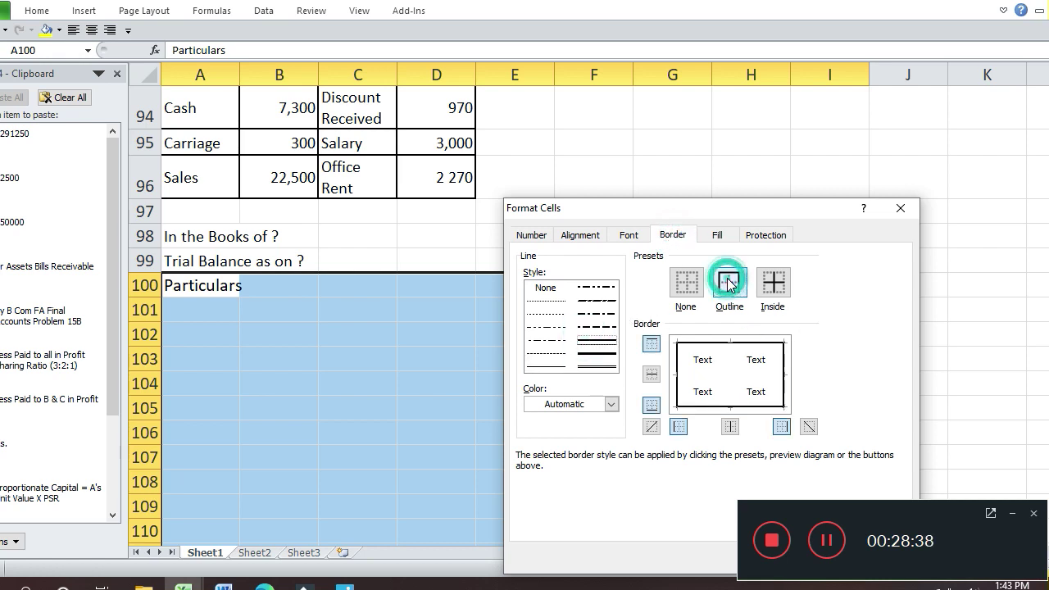
key("Return")
- Add an outline border and a vertical divider to the Debit and Credit columns H100:I119, and centre their contents
key("Down")
key("Right")
key("Right")
key("Right")
key("Right")
key("Right")
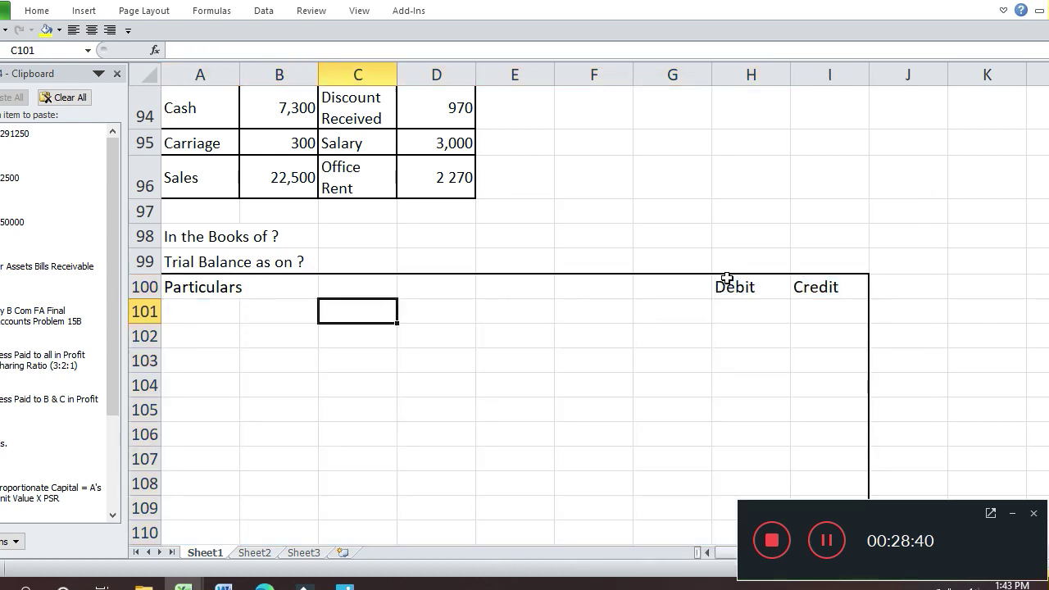
key("Up")
key("Right")
key("Right")
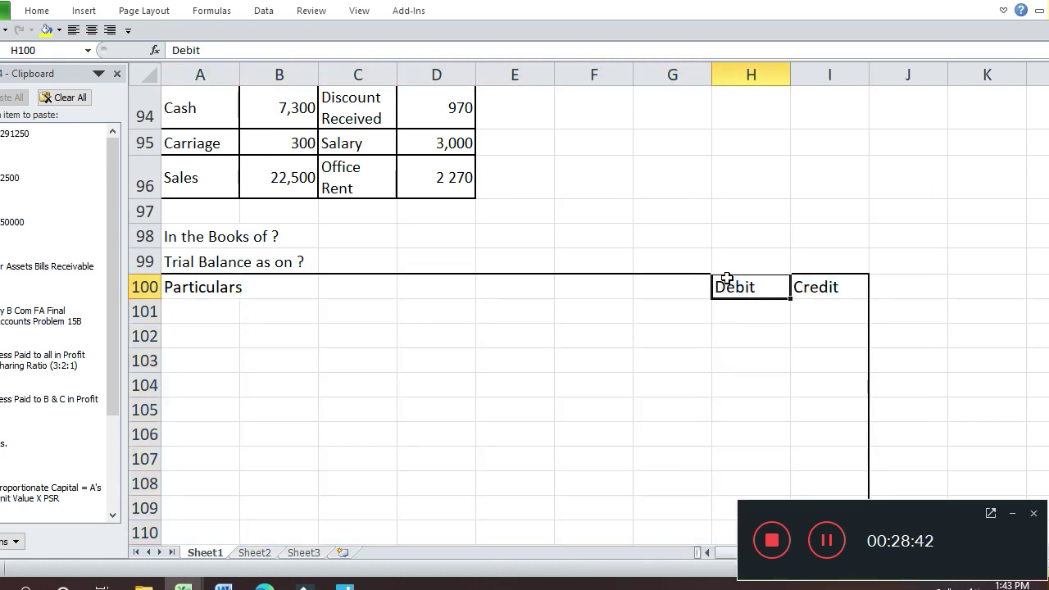
key("shift+Right")
key("shift+Down")
key("shift+Down")
key("shift+Down")
key("shift+Down")
key("shift+Down")
key("shift+Down")
key("shift+Down")
key("shift+Down")
key("shift+Down")
key("shift+Down")
key("shift+Down")
key("shift+Down")
key("shift+Down")
key("shift+Down")
key("shift+Down")
key("shift+Down")
key("shift+Down")
key("shift+Down")
key("shift+Down")
key("shift+Down")
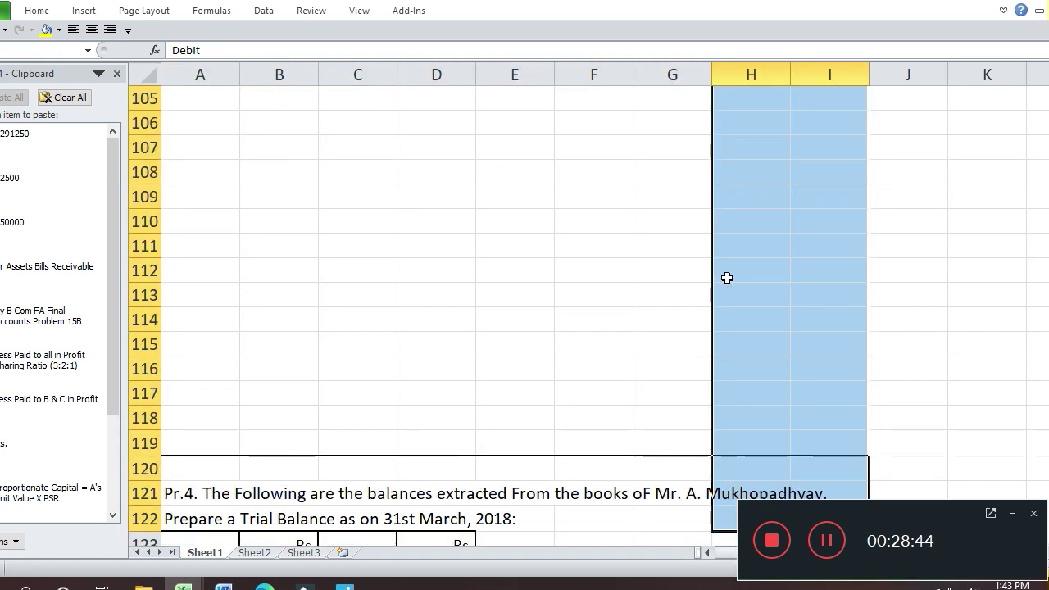
key("shift+Up")
key("shift+Up")
key("shift+Up")
scroll(727, 278, "up", 4)
key("ctrl+1")
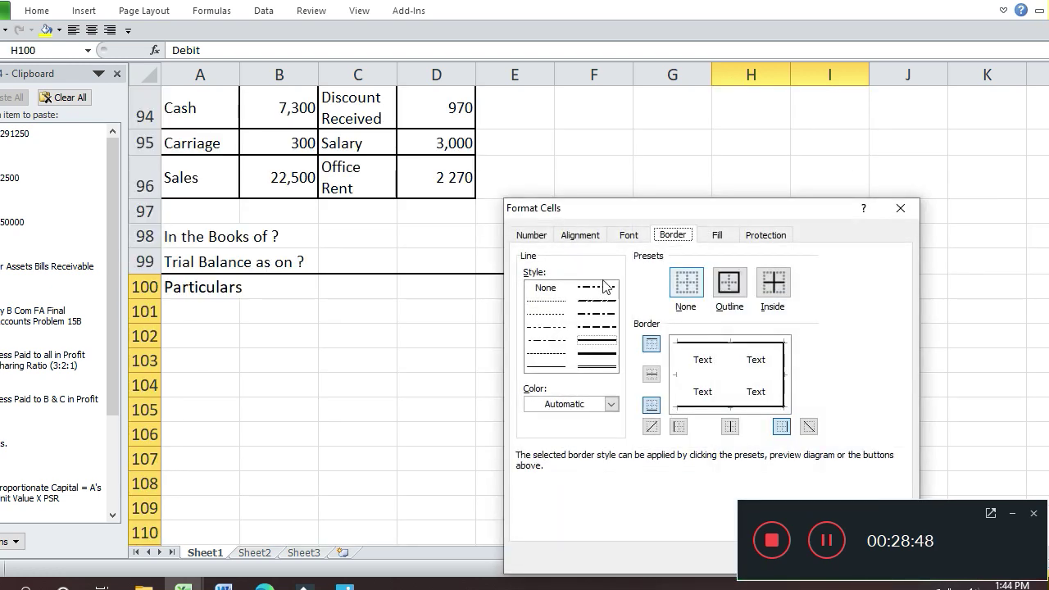
left_click(729, 283)
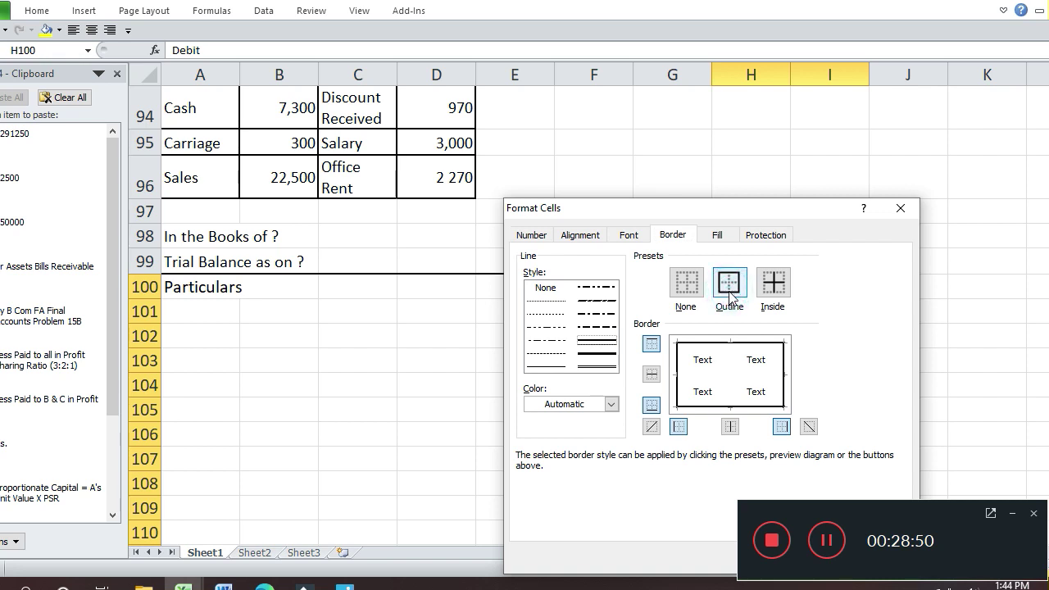
left_click(731, 362)
key("Return")
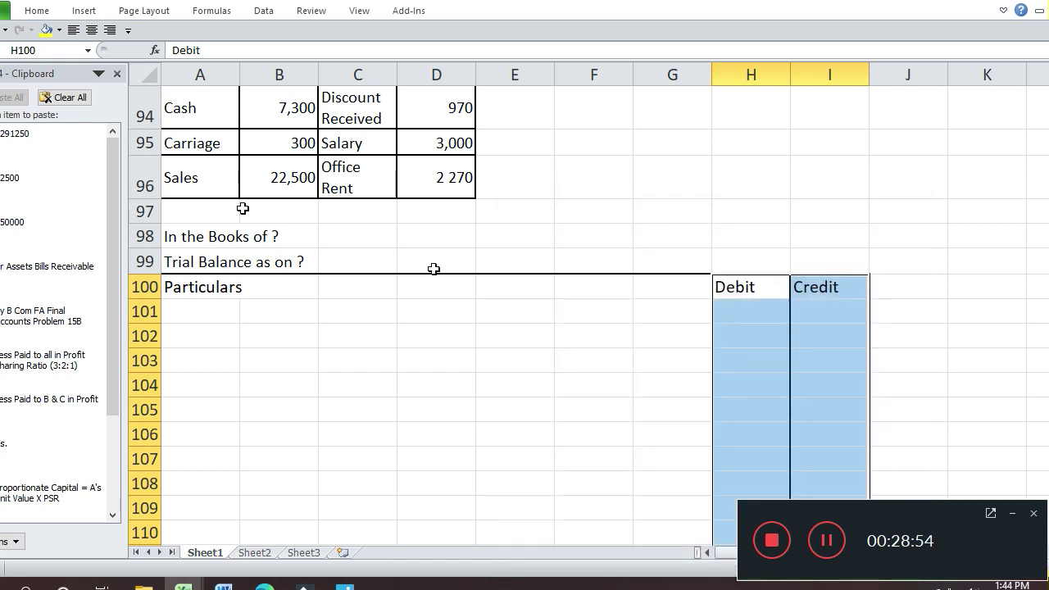
left_click(92, 30)
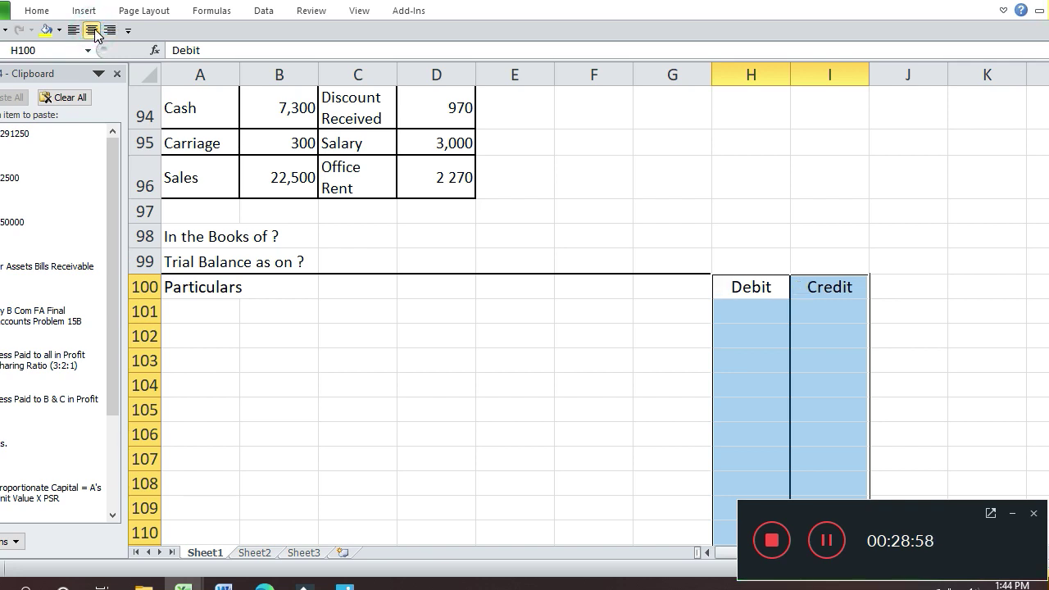
- Add a bottom border to the column heading row A100:I100
key("Return")
key("Up")
key("Left")
key("Left")
key("Left")
key("Left")
key("Left")
key("Left")
key("Left")
key("shift+Right")
key("shift+Right")
key("shift+Right")
key("shift+Right")
key("shift+Right")
key("shift+Right")
key("shift+Right")
key("shift+Right")
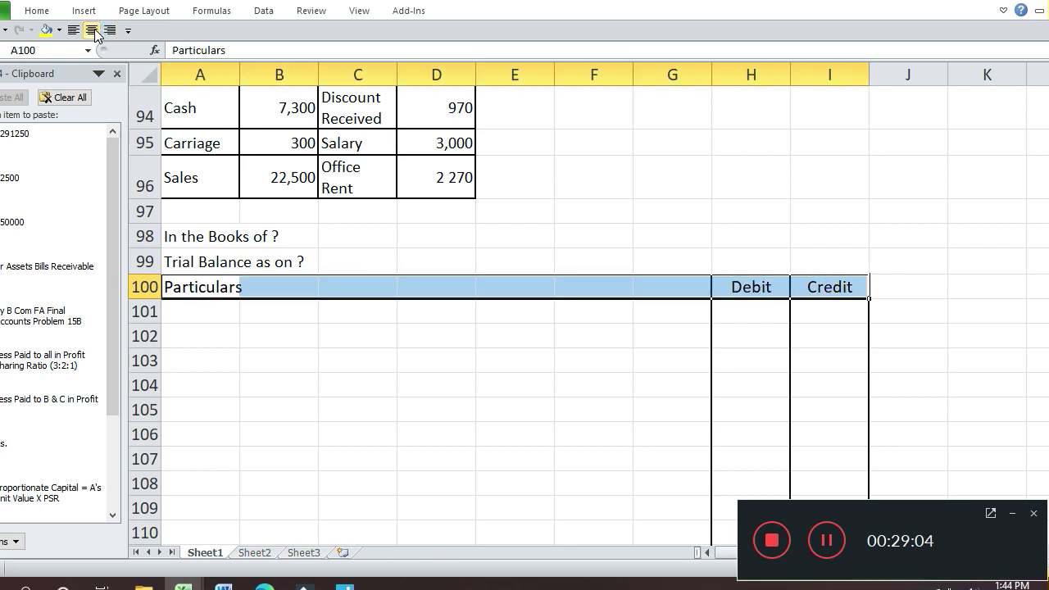
key("ctrl+1")
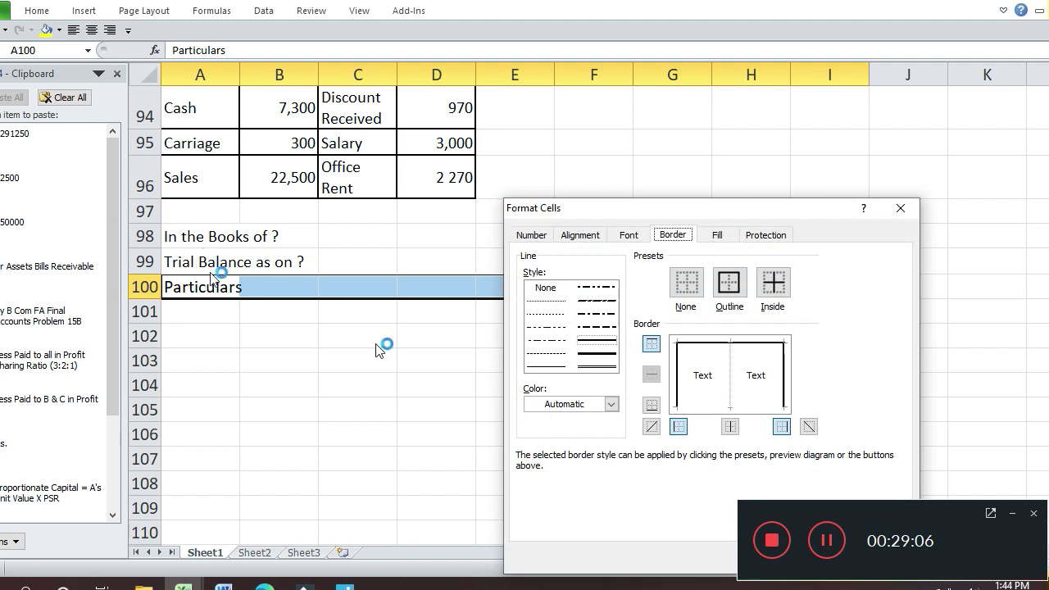
left_click(730, 409)
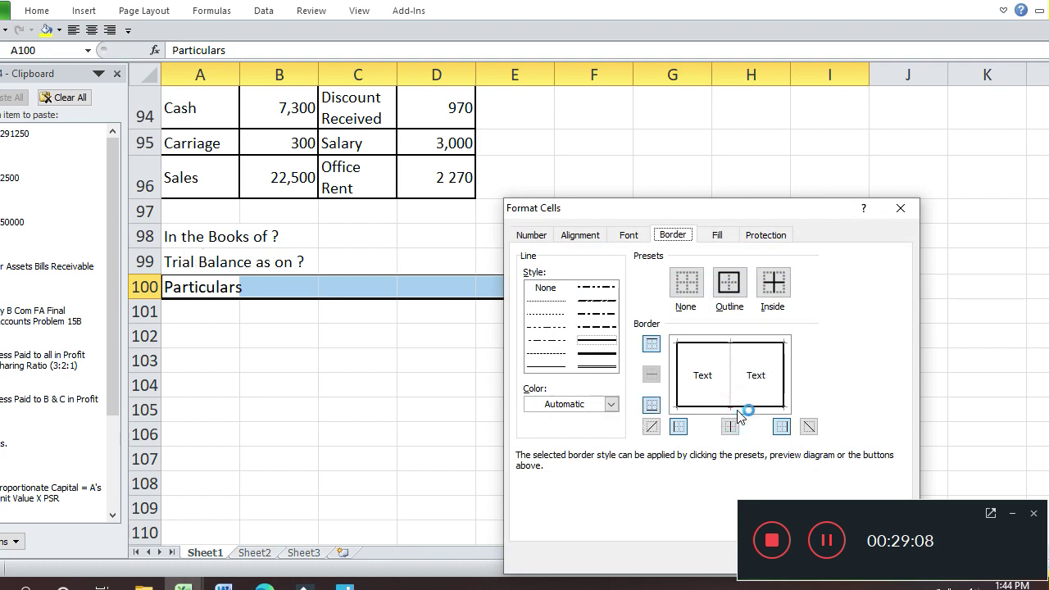
key("Return")
- Return to the Problem 3 items table starting at row 89 to examine its account balances
key("Up")
key("Up")
key("Up")
key("Up")
key("Up")
key("Up")
key("Up")
key("Up")
key("Up")
key("Up")
key("Up")
key("Up")
key("Up")
key("Up")
key("Up")
key("Up")
key("Up")
key("Up")
key("Down")
key("Down")
key("Down")
key("Down")
key("Down")
key("Down")
key("Down")
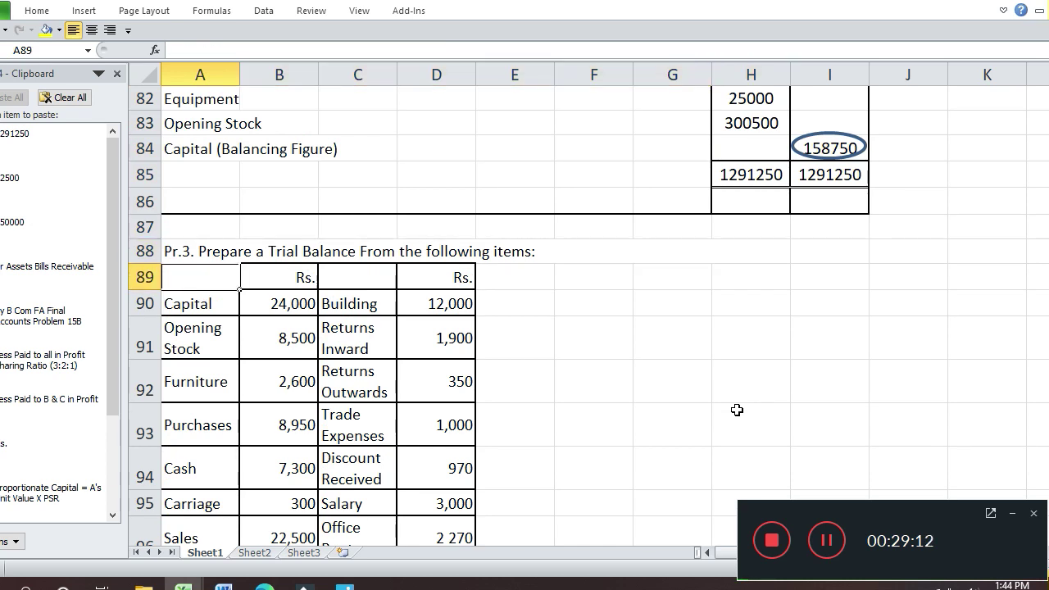
- Enter Capital as the first account in the trial balance's Particulars column, in cell A102
key("Down")
key("Down")
key("Down")
key("Down")
key("Down")
key("Down")
key("Down")
key("Down")
key("Down")
key("Down")
key("Down")
key("Down")
key("Down")
key("Down")
key("Down")
key("Down")
key("Down")
key("Down")
key("Down")
key("Down")
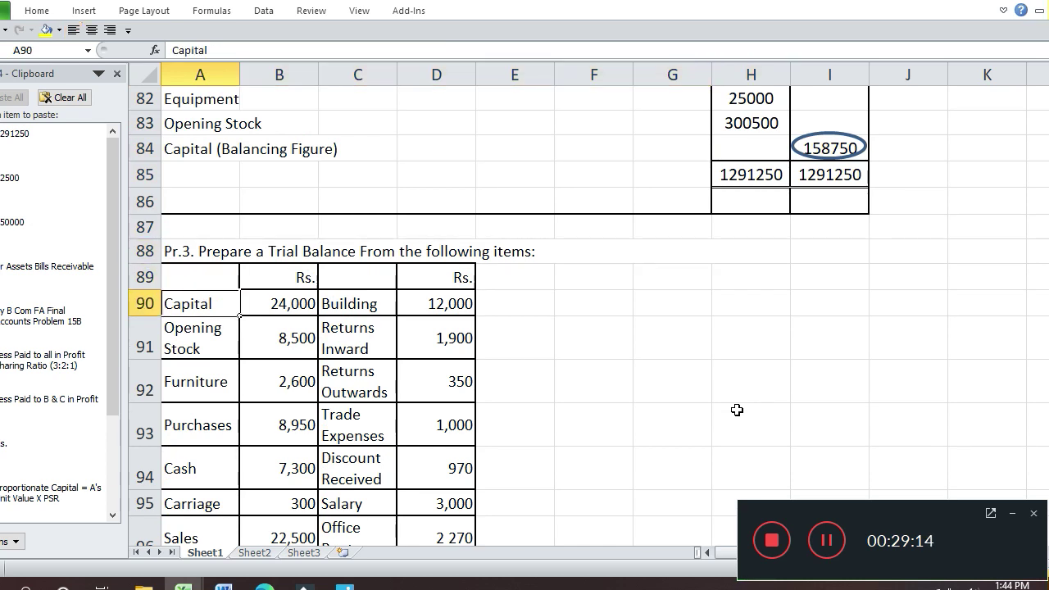
key("Up")
key("Up")
key("Up")
key("Up")
key("Up")
key("Up")
key("Up")
key("Up")
key("Up")
key("Up")
key("Up")
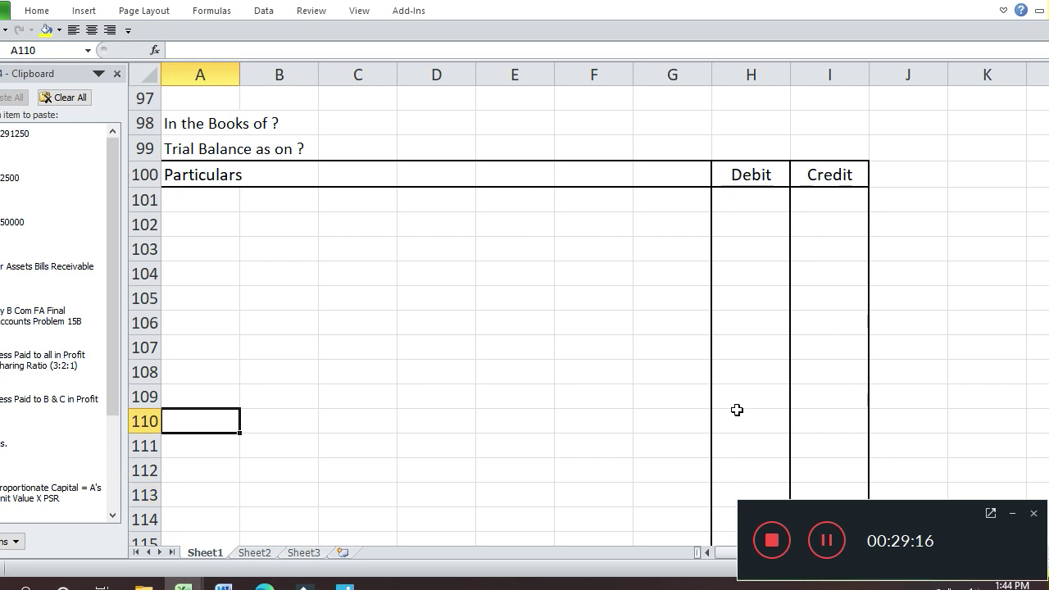
type("Capital")
key("Return")
key("Up")
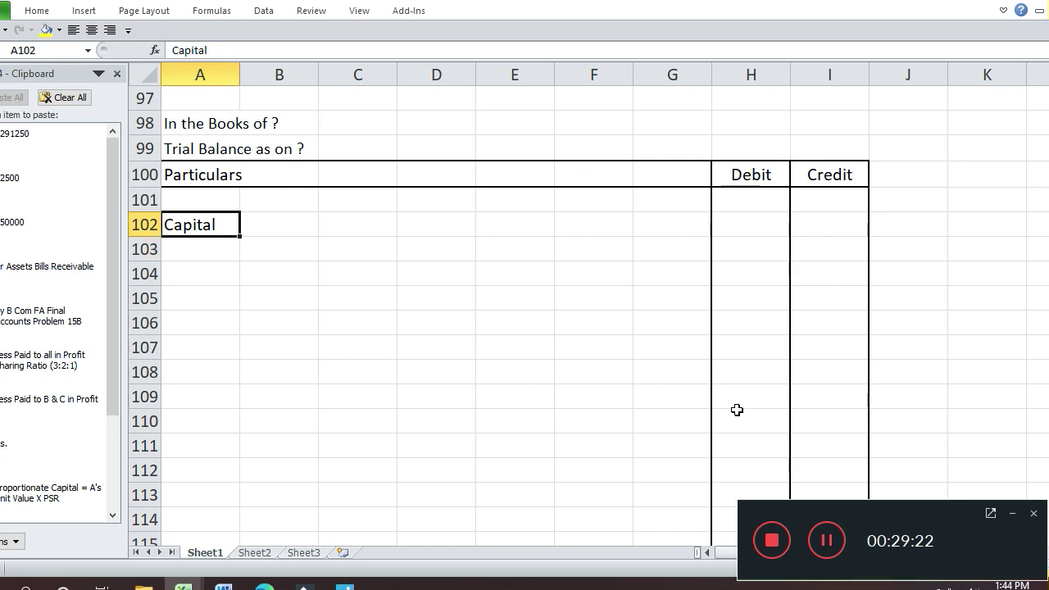
- Examine the Problem 3 items table in rows 89 to 96 for the Capital balance
key("Up")
key("Up")
key("Up")
key("Up")
key("Up")
key("Up")
key("Up")
key("Up")
key("Up")
key("Up")
key("Up")
key("Up")
key("Up")
key("Up")
key("Up")
key("Down")
key("Down")
key("Down")
key("Down")
key("Down")
key("Down")
key("Down")
key("Down")
key("Down")
key("Down")
key("Down")
key("Down")
key("Down")
key("Down")
key("Down")
key("Down")
key("Down")
key("Down")
key("Down")
key("Down")
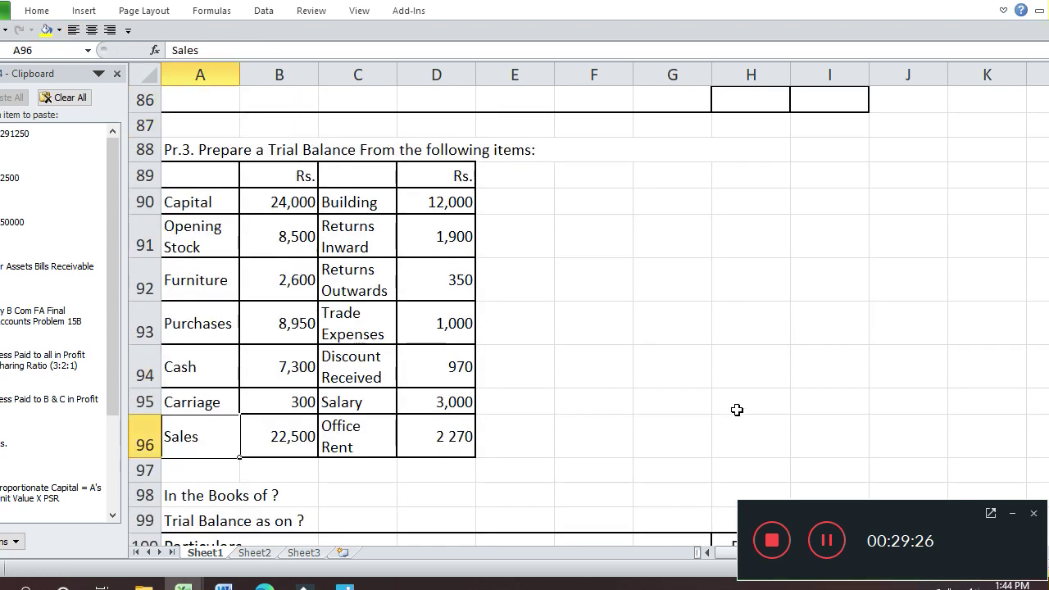
- Enter 24000 as Capital's amount in the Credit column, in cell I102
key("Up")
key("Up")
key("Up")
key("Up")
key("Up")
key("Up")
key("Right")
key("Right")
key("Right")
key("Right")
key("Right")
key("Right")
key("Right")
key("Right")
type("2")
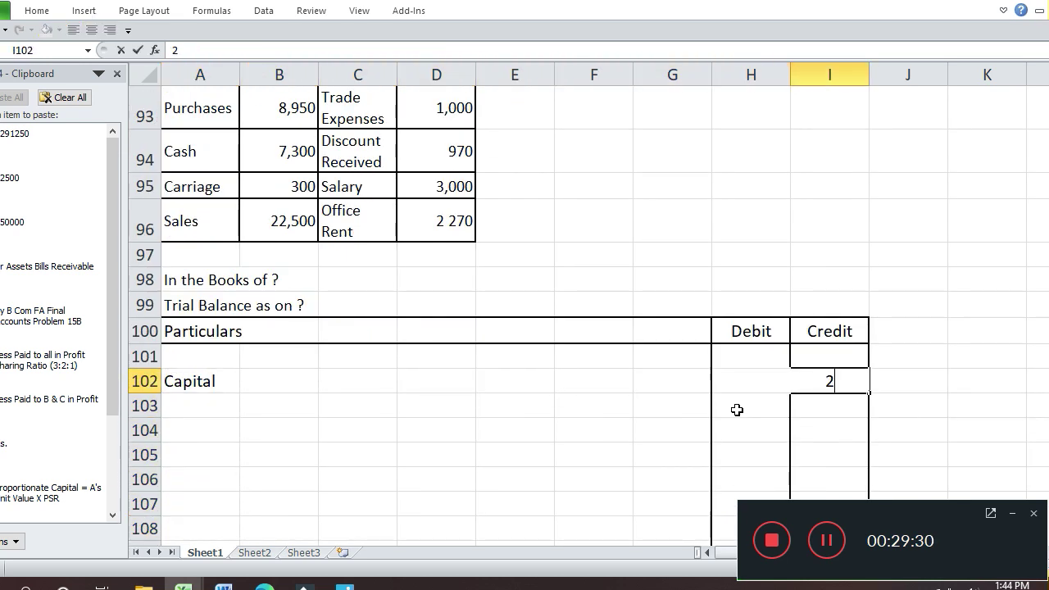
type("4000")
key("Return")
- Return to the Problem 3 items table to check which account follows Capital
key("Up")
key("Up")
key("Up")
key("Up")
key("Up")
key("Up")
key("Up")
key("Up")
key("Up")
key("Up")
key("Up")
key("Up")
key("Up")
key("Up")
key("Up")
key("Up")
key("Up")
key("Up")
key("Up")
key("Up")
key("Down")
key("Down")
key("Down")
key("Down")
key("Down")
key("Down")
key("Down")
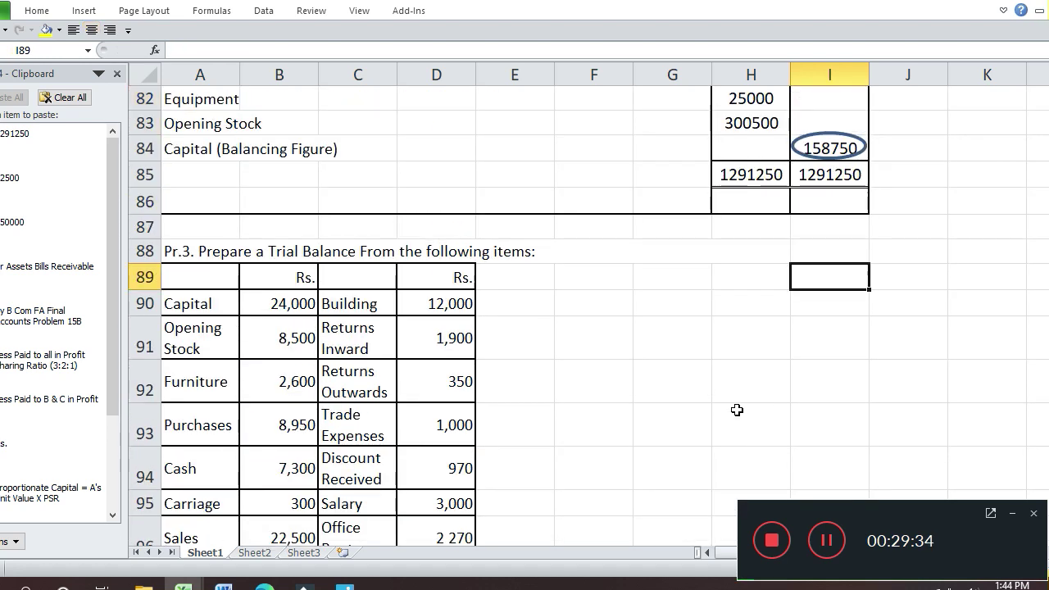
- Enter Opening Stock as the account below Capital in the trial balance's Particulars column, in cell A103
key("Down")
key("Down")
key("Down")
key("Down")
key("Down")
key("Down")
key("Down")
key("Down")
key("Down")
key("Down")
key("Down")
key("Down")
key("Down")
key("Down")
key("Down")
key("Down")
key("Down")
key("Down")
key("Down")
key("Down")
key("Up")
key("Up")
key("Up")
key("Up")
key("Up")
key("Up")
key("Up")
key("Up")
key("Up")
key("Up")
key("Up")
key("Up")
key("Left")
key("Down")
key("Left")
key("Left")
key("Left")
key("Left")
key("Left")
key("Left")
key("Left")
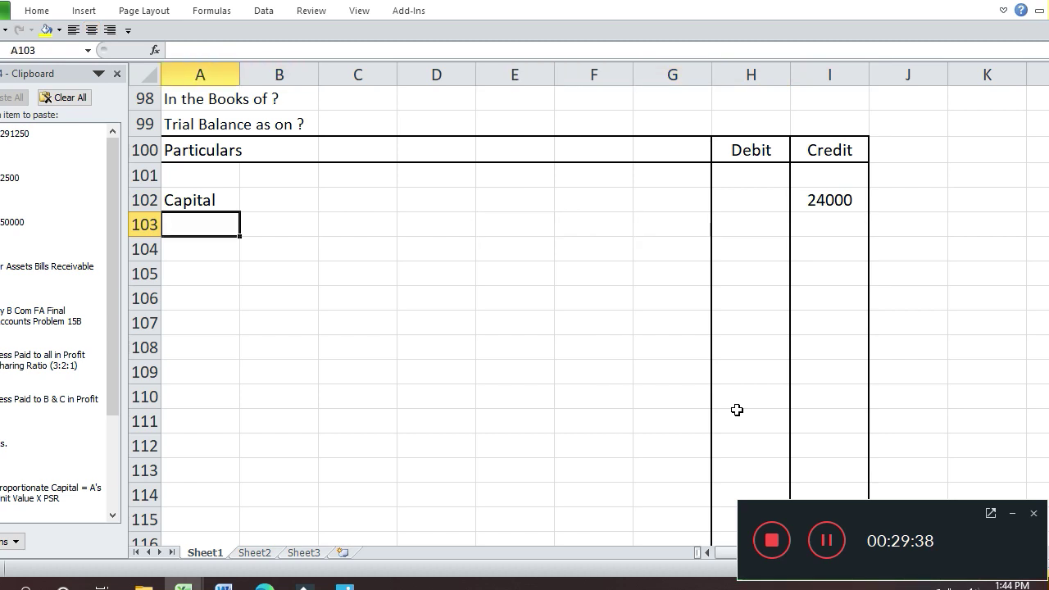
type("Opening Sto")
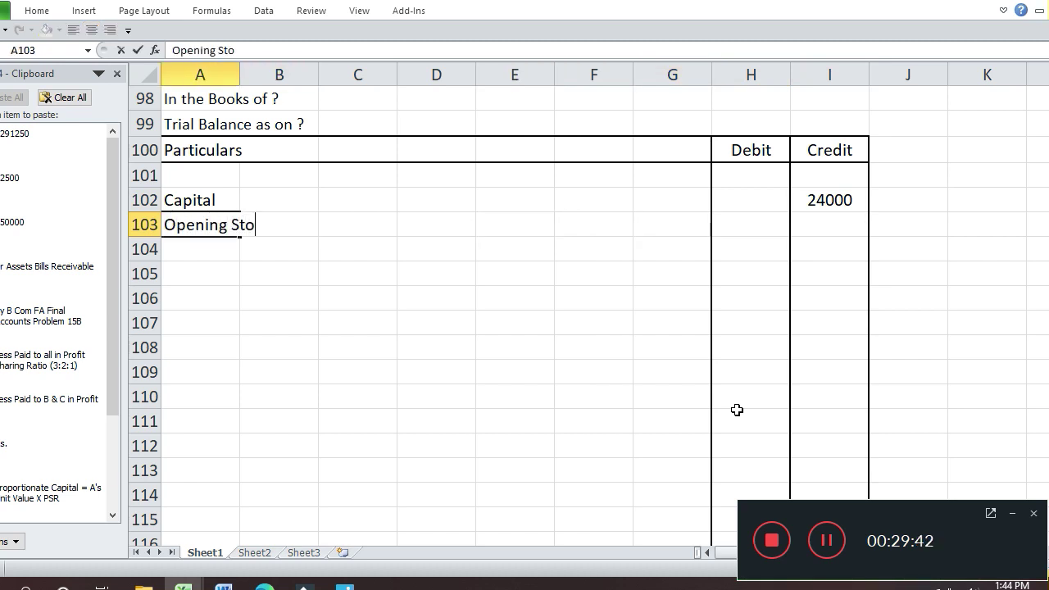
type("ck")
key("Return")
- Enter 8500 as Opening Stock's amount in the Debit column, in cell H103
key("Up")
key("Right")
key("Right")
key("Right")
key("Right")
key("Right")
key("Right")
key("Right")
type("8500")
key("Return")
- Check the Problem 3 items table for the account that follows Opening Stock and its amount
key("Up")
key("Up")
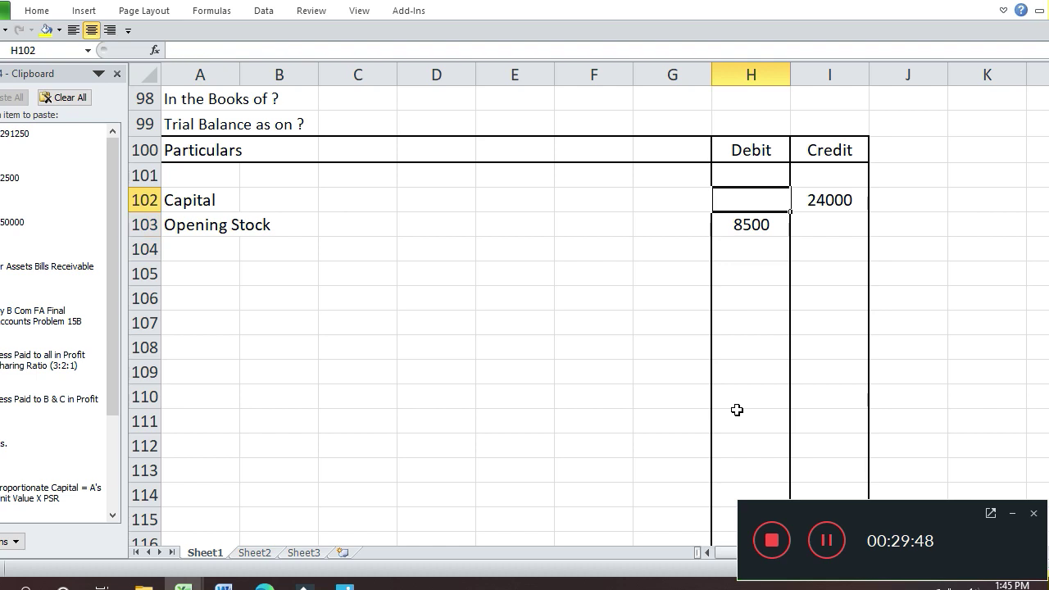
key("Up")
key("Up")
key("Up")
key("Up")
key("Up")
key("Up")
key("Up")
key("Up")
key("Up")
key("Up")
key("Up")
key("Up")
key("Up")
key("Up")
key("Up")
- Enter Furniture as the account below Opening Stock in the Particulars column, in cell A104
key("Down")
key("Down")
key("Down")
key("Down")
key("Down")
key("Down")
key("Down")
key("Down")
key("Down")
key("Down")
key("Down")
key("Down")
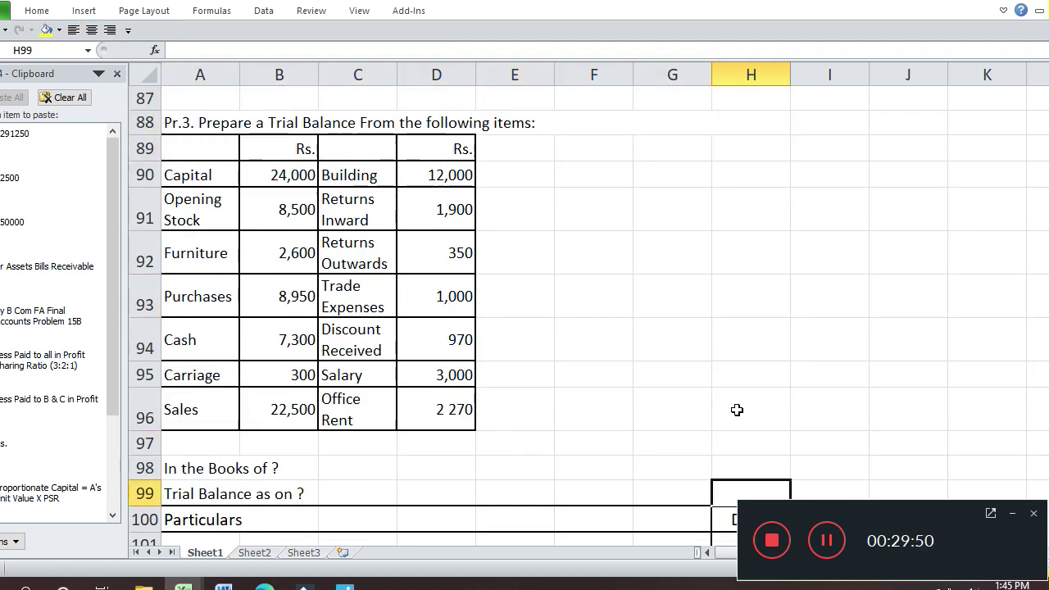
key("Down")
key("Down")
key("Down")
key("Down")
key("Down")
key("Down")
key("Down")
key("Down")
key("Down")
key("Down")
key("Down")
key("Down")
key("Up")
key("Up")
key("Up")
key("Up")
key("Up")
key("Up")
key("Up")
key("Left")
key("Left")
key("Left")
key("Left")
key("Left")
key("Left")
key("Left")
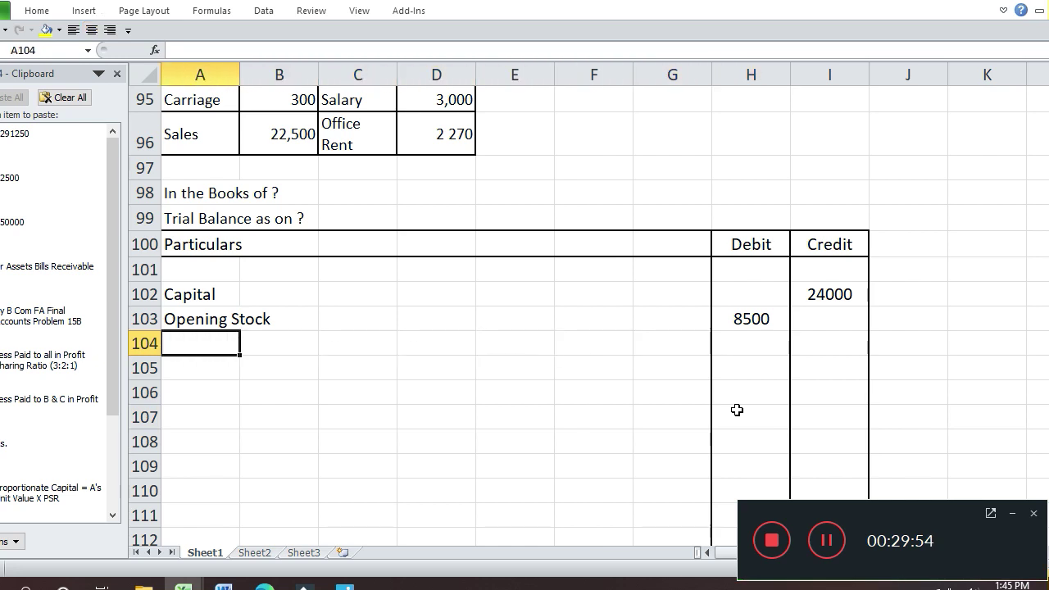
type("Furn")
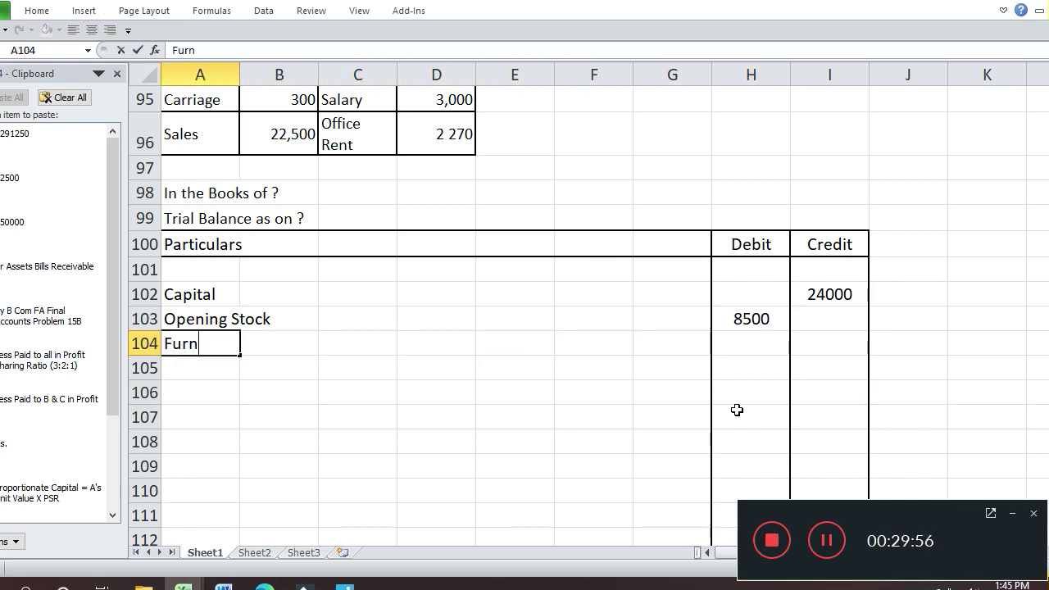
type("iture")
key("Return")
- Enter 2600 as Furniture's amount in the Debit column, in cell H104
key("Up")
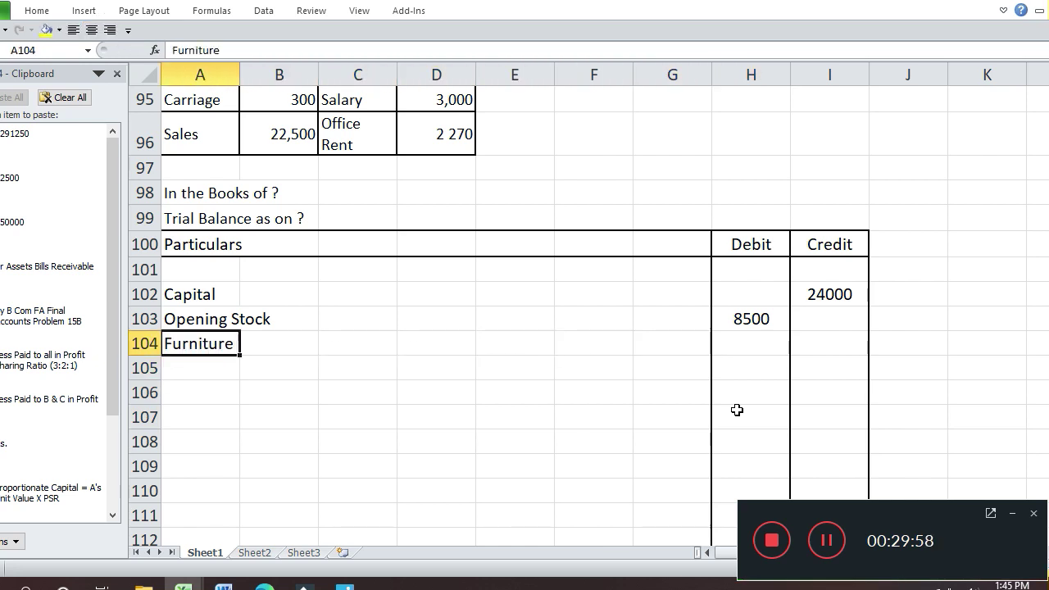
key("Right")
key("Right")
key("Right")
key("Right")
key("Right")
key("Right")
key("Right")
type("2600")
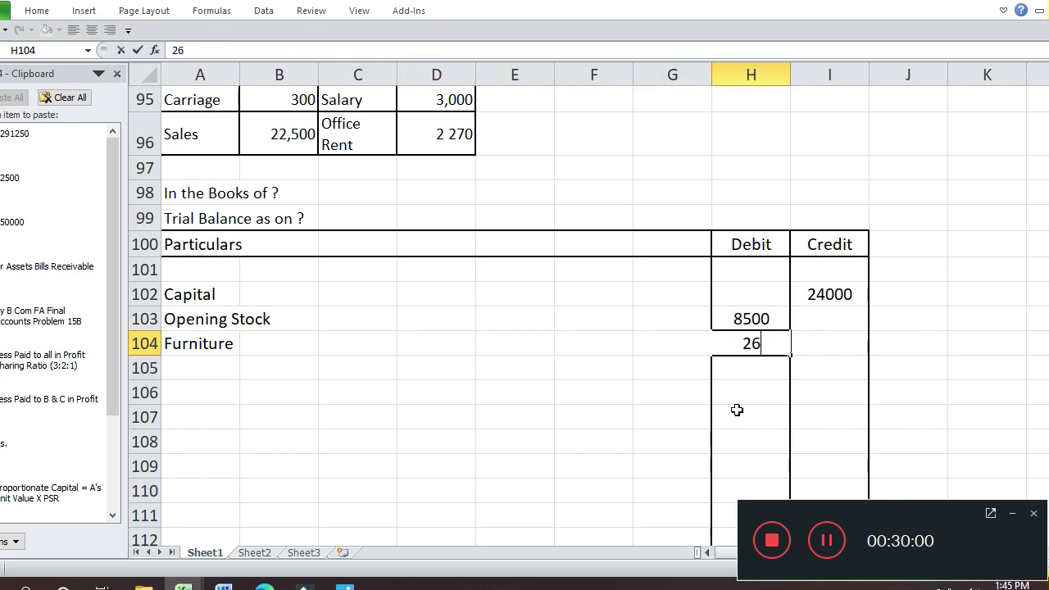
key("Return")
- Review the Problem 3 items table for the account listed after Furniture and its amount
key("Up")
key("Up")
key("Up")
key("Up")
key("Up")
key("Up")
key("Up")
key("Up")
key("Up")
key("Up")
key("Up")
key("Up")
key("Up")
key("Up")
key("Up")
key("Up")
key("Up")
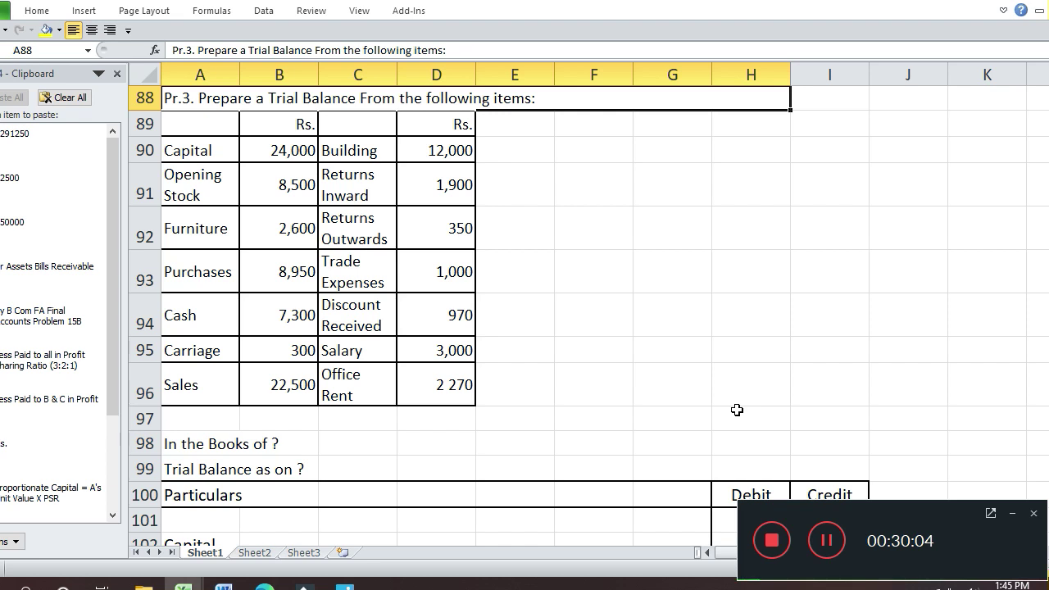
- Enter Purchases as the account below Furniture in the Particulars column, in cell A105
key("Down")
key("Down")
key("Down")
key("Down")
key("Down")
key("Down")
key("Down")
key("Down")
key("Down")
key("Down")
key("Down")
key("Down")
key("Down")
key("Down")
key("Down")
key("Down")
key("Down")
key("Down")
key("Down")
key("Up")
key("Up")
key("Up")
key("Left")
key("Left")
key("Left")
key("Left")
key("Left")
key("Left")
key("Left")
key("Down")
type("P")
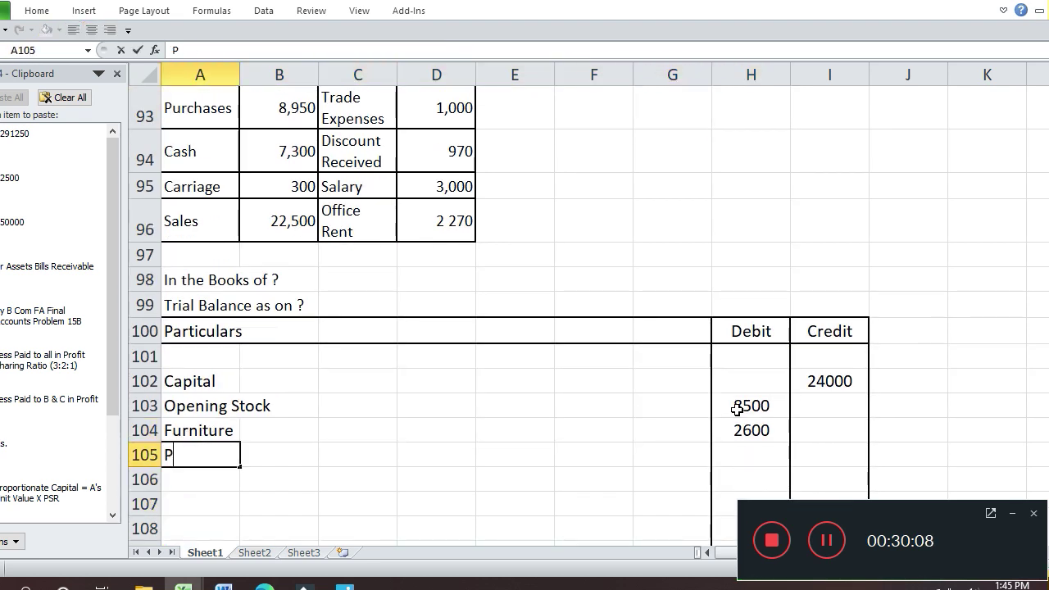
type("es")
key("Return")
- Enter 8950 as Purchases' amount in the Debit column, in cell H105
key("Up")
key("Right")
key("Right")
key("Right")
key("Right")
key("Right")
key("Right")
key("Right")
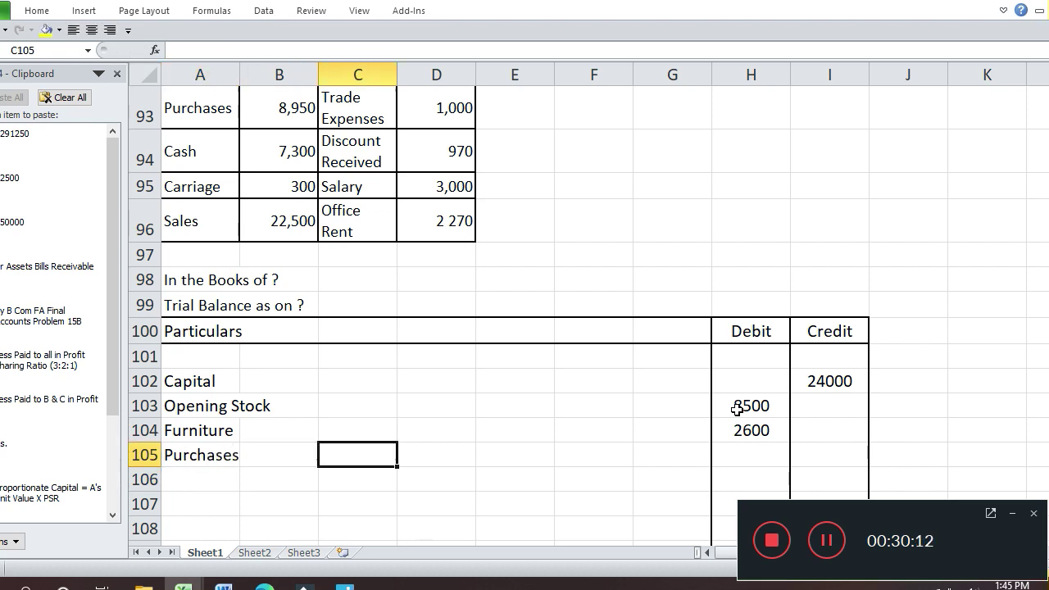
type("8950")
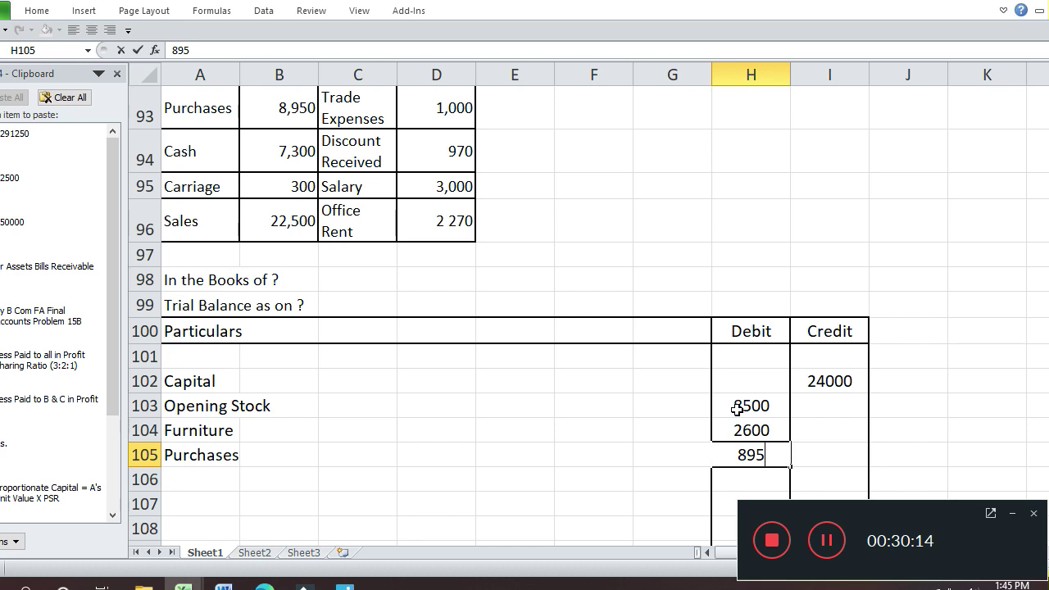
key("Return")
- Check the Problem 3 items table for the account that follows Purchases and its amount
key("Up")
key("Up")
key("Up")
key("Up")
key("Up")
key("Up")
key("Up")
key("Up")
key("Up")
key("Up")
key("Up")
key("Up")
key("Up")
key("Up")
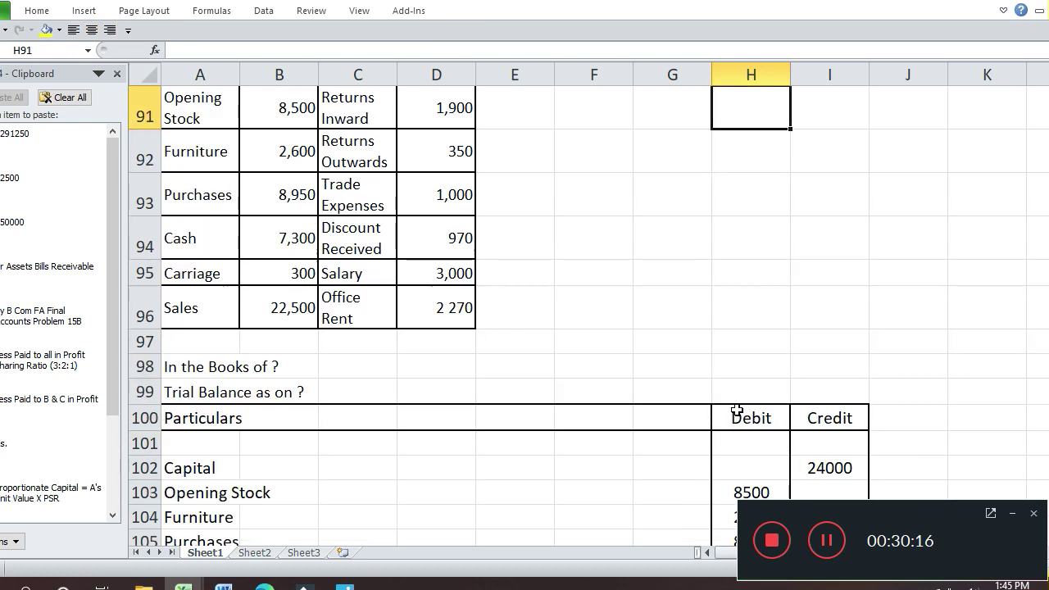
- Enter Cash as the account below Purchases in the Particulars column, in cell A106
key("Down")
key("Down")
key("Down")
key("Down")
key("Down")
key("Down")
key("Down")
key("Down")
key("Down")
key("Down")
key("Down")
key("Down")
key("Down")
key("Down")
key("Down")
key("Down")
key("Down")
key("Down")
key("Down")
key("Down")
key("Down")
key("Down")
key("Up")
key("Up")
key("Up")
key("Up")
key("Up")
key("Up")
key("Up")
key("Up")
key("Left")
key("Left")
key("Left")
key("Left")
key("Left")
key("Left")
key("Left")
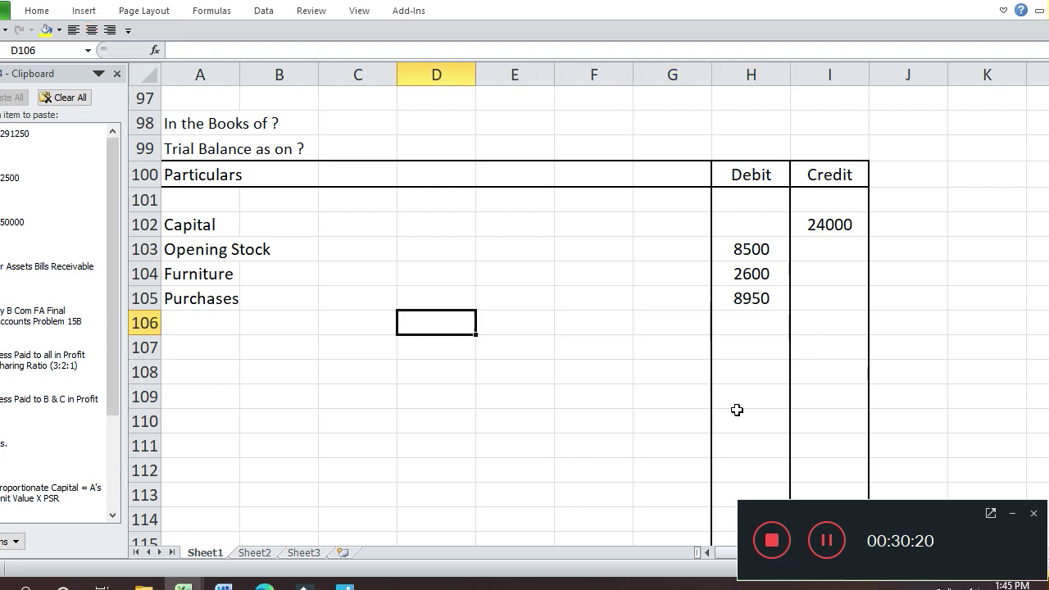
type("Cash")
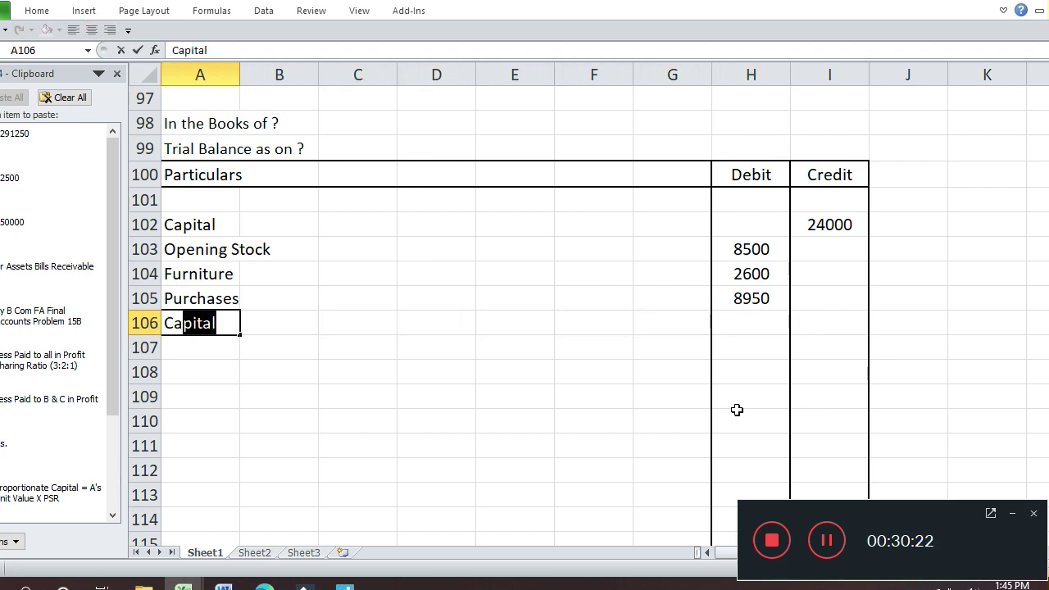
key("Return")
- Enter 7300 as the Cash amount in the Debit column, in cell H106
key("Up")
key("Right")
key("Right")
key("Right")
key("Right")
key("Right")
key("Right")
key("Right")
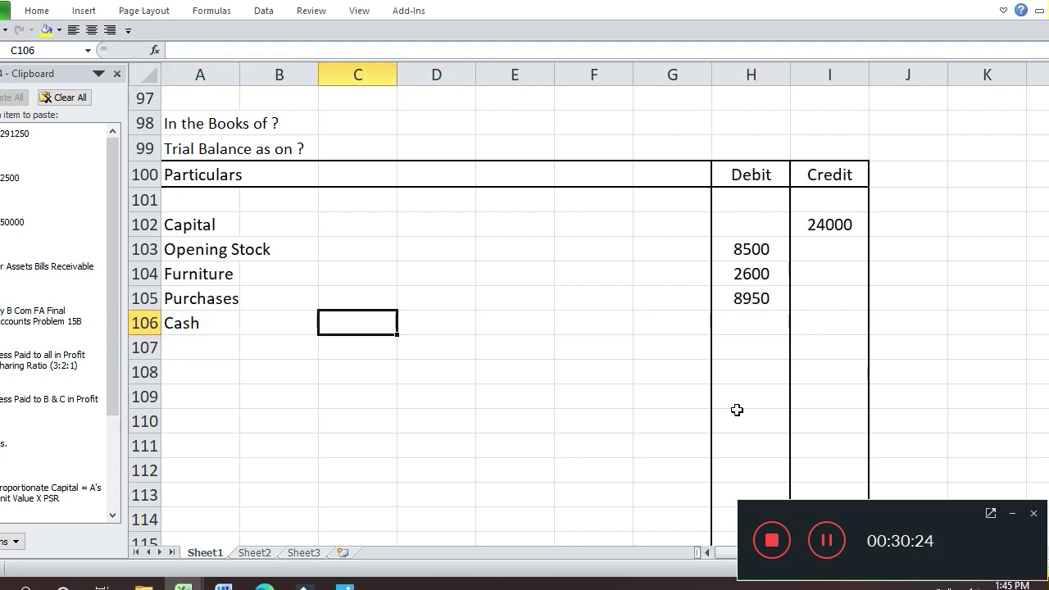
type("7300")
key("Return")
- Review the Problem 3 items table for the account listed after Cash and its amount
key("Up")
key("Up")
key("Up")
key("Up")
key("Up")
key("Up")
key("Up")
key("Up")
key("Up")
key("Up")
key("Up")
key("Up")
key("Up")
key("Up")
key("Up")
key("Up")
key("Up")
key("Up")
key("Up")
key("Up")
key("Up")
key("Up")
key("Up")
key("Down")
key("Down")
key("Down")
key("Down")
key("Down")
left_click(737, 409)
- Check the Problem 3 items table for the next account to list below Cash and its amount
key("Down")
key("Down")
key("Down")
key("Down")
key("Down")
key("Down")
key("Down")
key("Down")
key("Down")
key("Down")
key("Down")
key("Down")
key("Down")
key("Down")
key("Down")
key("Down")
key("Down")
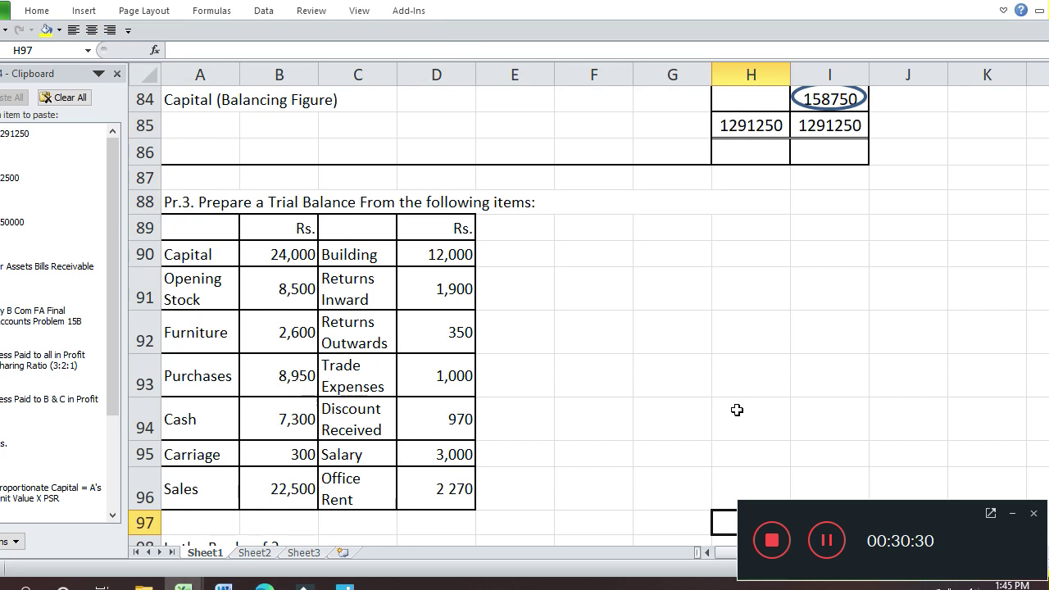
- Enter Carriage as the account below Cash in the Particulars column, in cell A107
key("Up")
key("Up")
key("Up")
key("Up")
key("Left")
key("Home")
type("C")
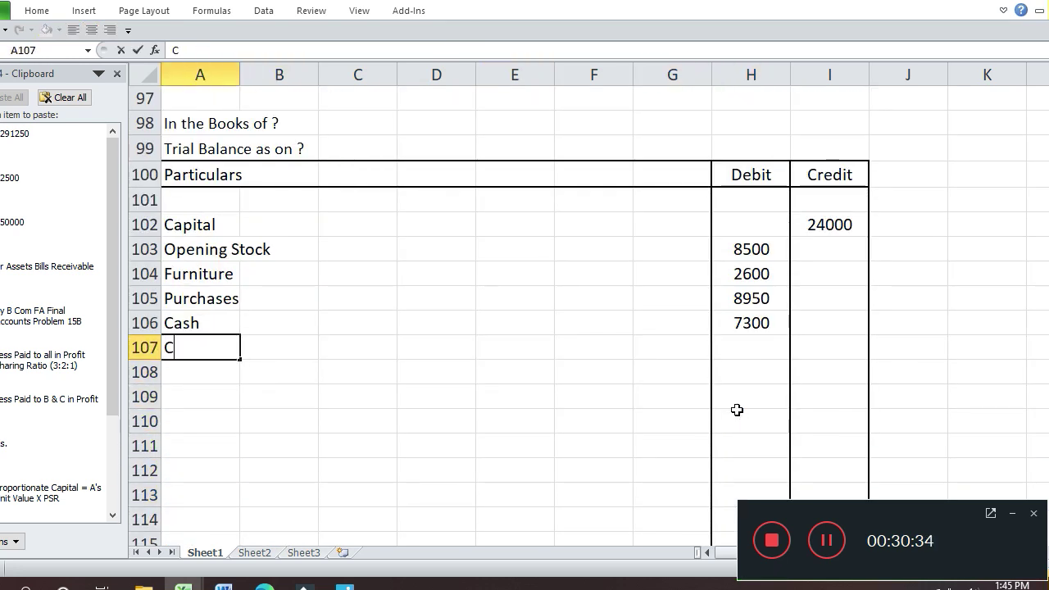
type("arriage")
key("Return")
- Enter 300 as the Carriage amount in the Debit column, in cell H107
key("Up")
key("Right")
key("Right")
key("Right")
key("Right")
key("Right")
key("Right")
key("Right")
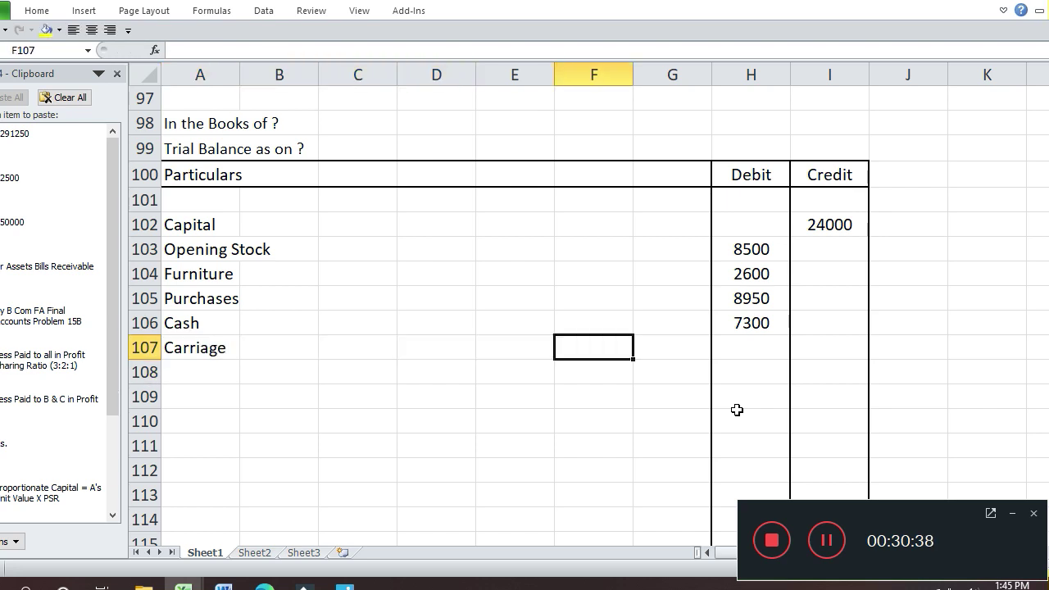
type("300")
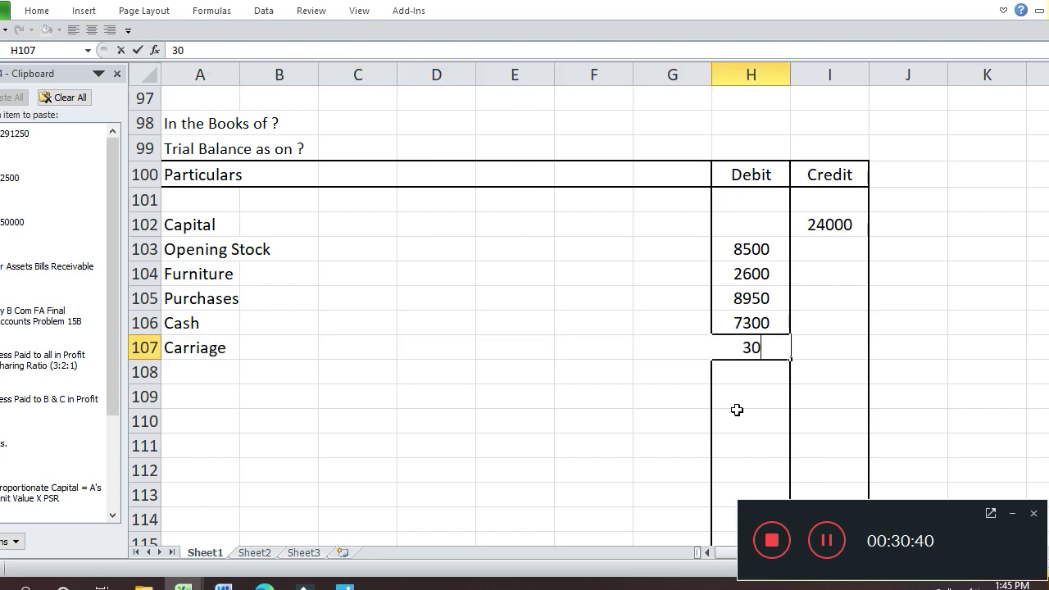
key("Return")
- Review the Problem 3 items table for the account listed after Carriage and its amount
key("Up")
key("Up")
key("Up")
key("Up")
key("Up")
key("Up")
key("Up")
key("Up")
key("Up")
key("Up")
key("Up")
key("Up")
key("Up")
key("Up")
key("Up")
key("Up")
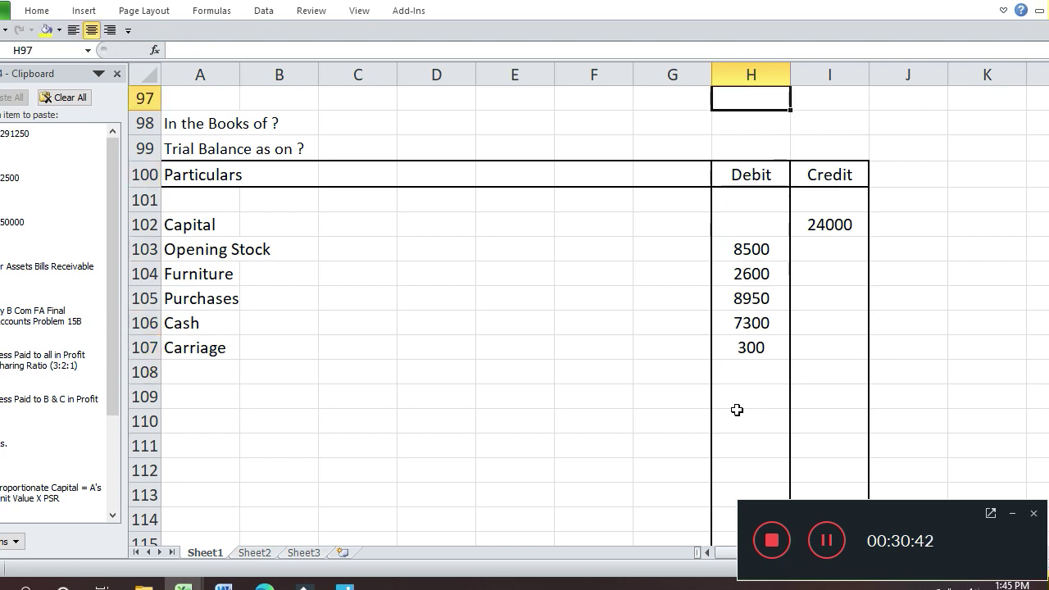
key("Down")
key("Down")
key("Down")
key("Down")
key("Down")
key("Down")
key("Down")
key("Down")
key("Down")
key("Down")
key("Down")
key("Down")
key("Down")
key("Down")
key("Down")
key("Down")
key("Down")
key("Down")
key("Down")
key("Down")
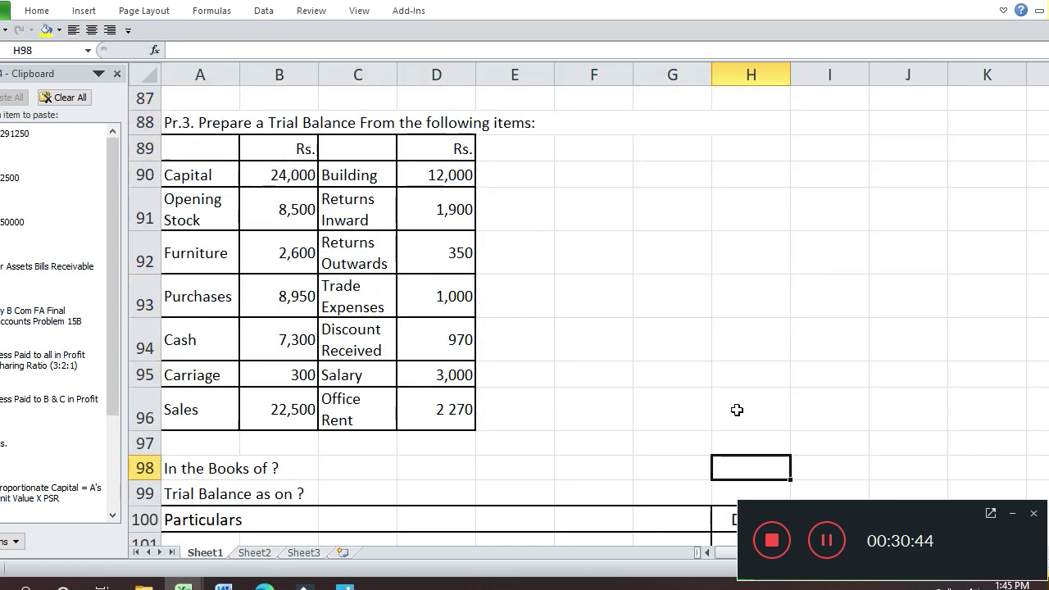
- Enter Sales as the account below Carriage in the Particulars column, in cell A108
key("Up")
key("Up")
key("Up")
key("Up")
key("Left")
key("Left")
key("Left")
key("Left")
key("Left")
key("Left")
key("Left")
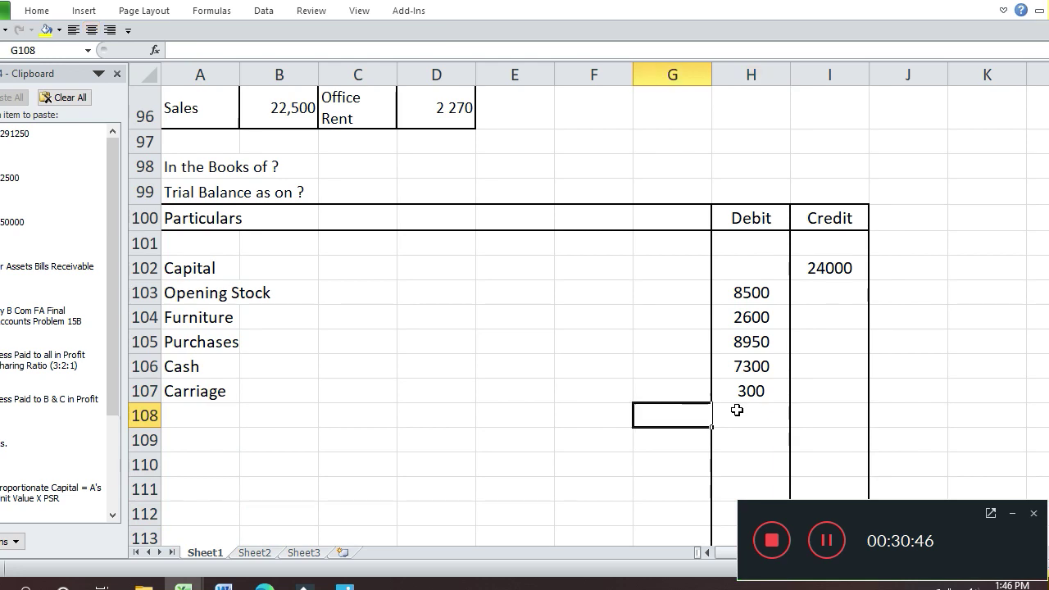
type("S")
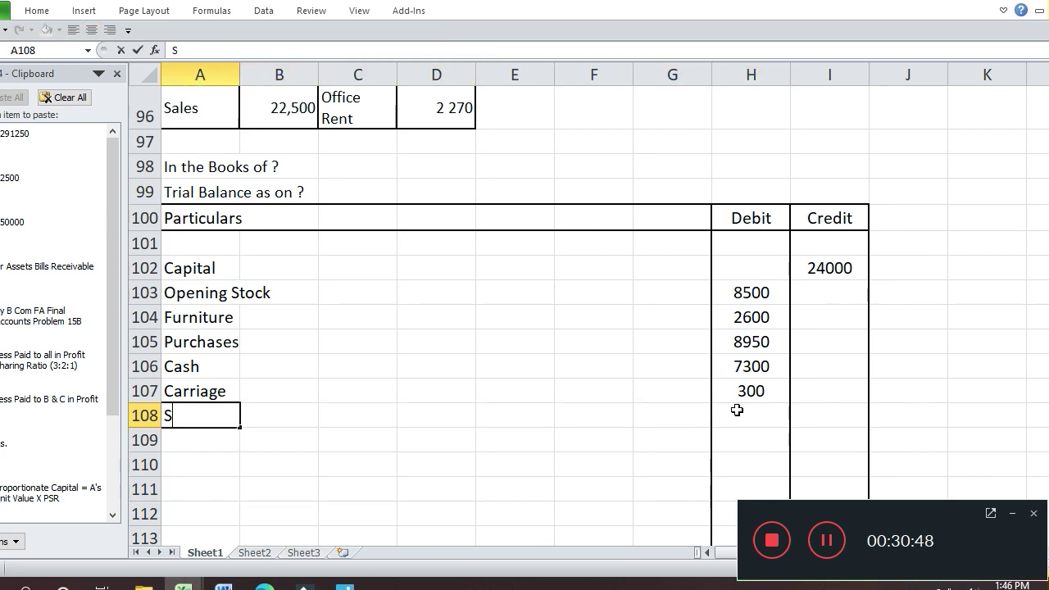
type("ales")
key("Return")
- Enter 22,500 as the Sales amount in the Credit column, in cell I108
key("Up")
key("Right")
key("Right")
key("Right")
key("Right")
key("Right")
key("Right")
key("Right")
key("Right")
type("22,500")
key("Return")
- Check the Problem 3 items table for the account to list after Sales and its amount
key("Up")
key("Up")
key("Up")
key("Up")
key("Up")
key("Up")
key("Up")
key("Up")
key("Up")
key("Up")
key("Up")
key("Up")
key("Up")
key("Up")
key("Up")
key("Up")
key("Up")
key("Up")
key("Up")
key("Up")
key("Up")
key("Up")
- Enter Building as the account below Sales in the Particulars column, in cell A109
key("Down")
key("Down")
key("Down")
key("Down")
key("Down")
key("Down")
key("Down")
key("Down")
key("Down")
key("Down")
key("Down")
key("Down")
key("Down")
key("Down")
key("Down")
key("Down")
key("Down")
key("Down")
key("Down")
key("Down")
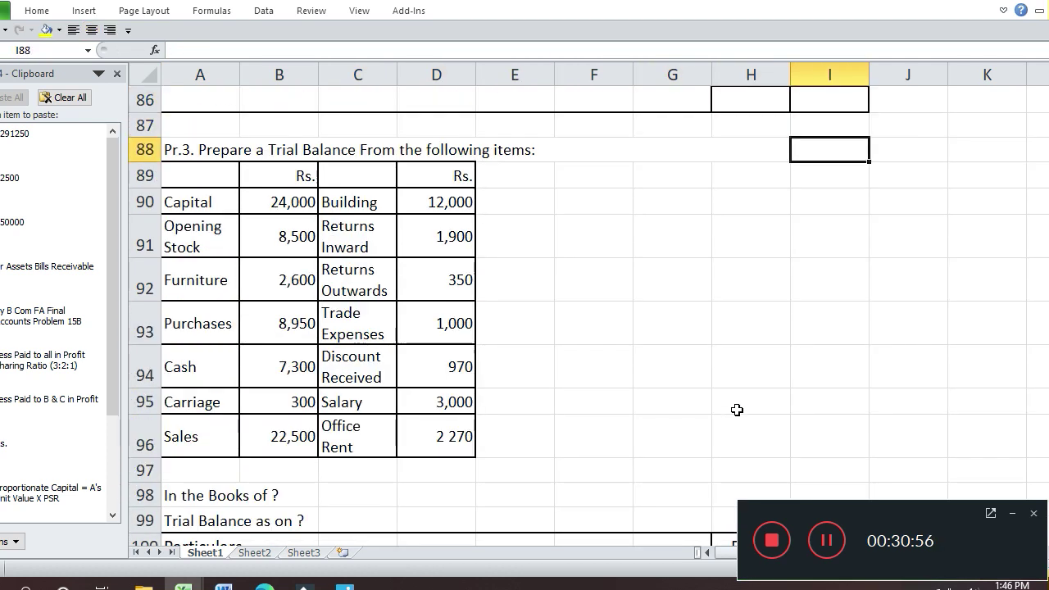
key("Up")
key("Up")
key("Left")
key("Up")
key("Left")
key("Left")
key("Left")
key("Left")
key("Left")
key("Left")
key("Left")
type("Bui")
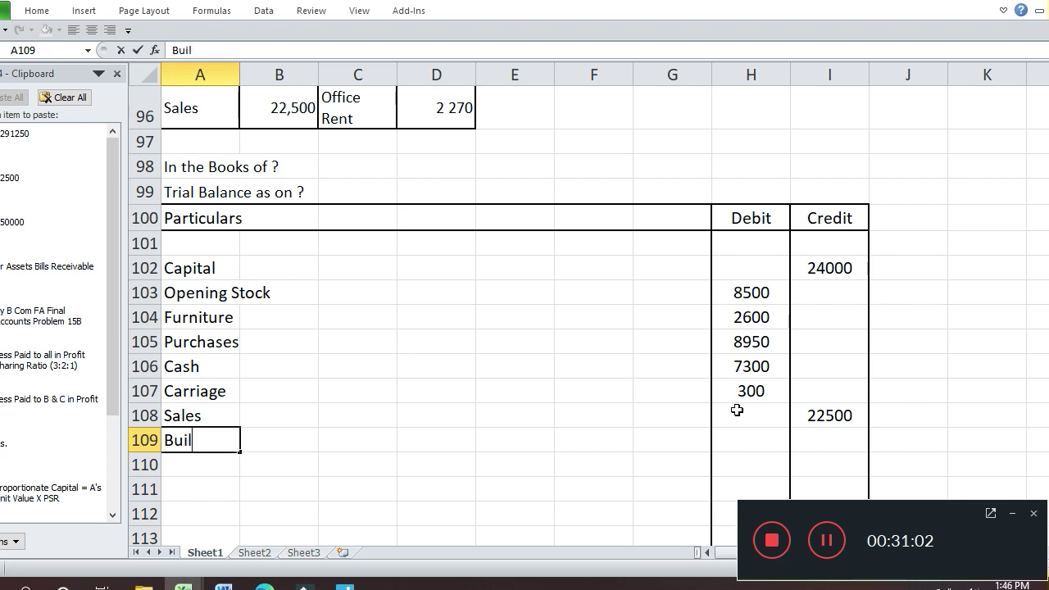
type("lding")
key("Return")
- Enter 12000 as the Building amount in the Debit column, in cell H109
key("Up")
key("Right")
key("Right")
key("Right")
key("Right")
key("Right")
key("Right")
key("Right")
type("12000")
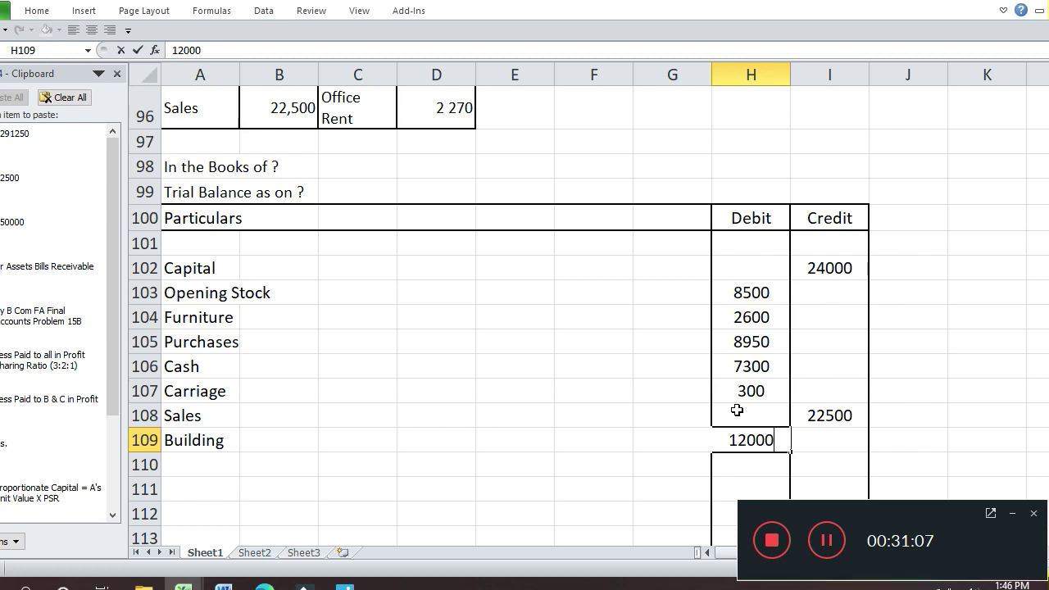
key("Return")
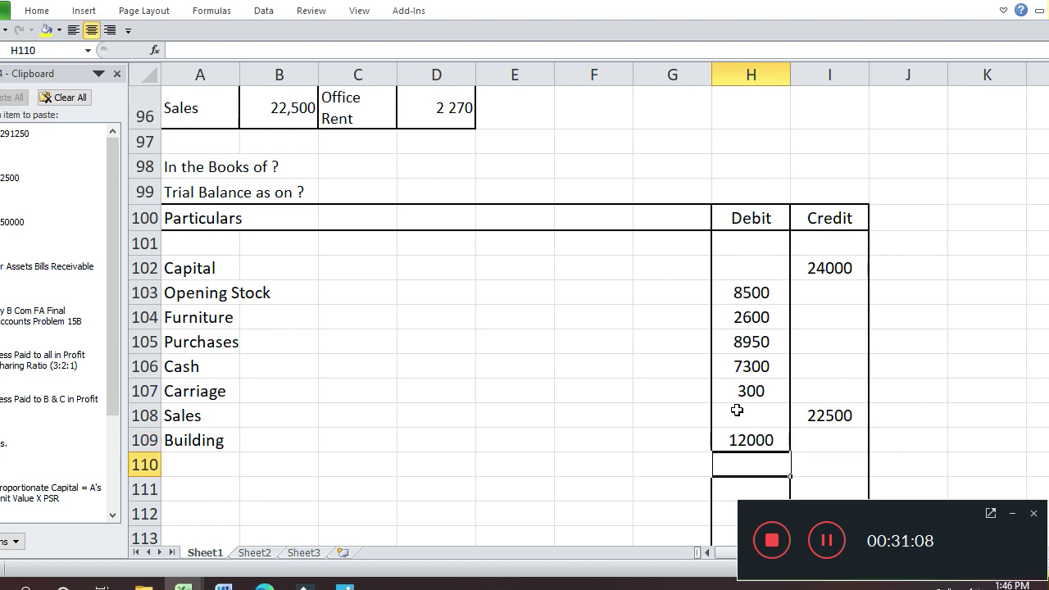
- Review the Problem 3 items table for the account listed after Building and its amount
key("Up")
key("Up")
key("Up")
key("Up")
key("Up")
key("Up")
key("Up")
key("Up")
key("Up")
key("Up")
key("Up")
key("Up")
key("Up")
key("Up")
key("Up")
key("Up")
key("Up")
key("Up")
key("Up")
key("Up")
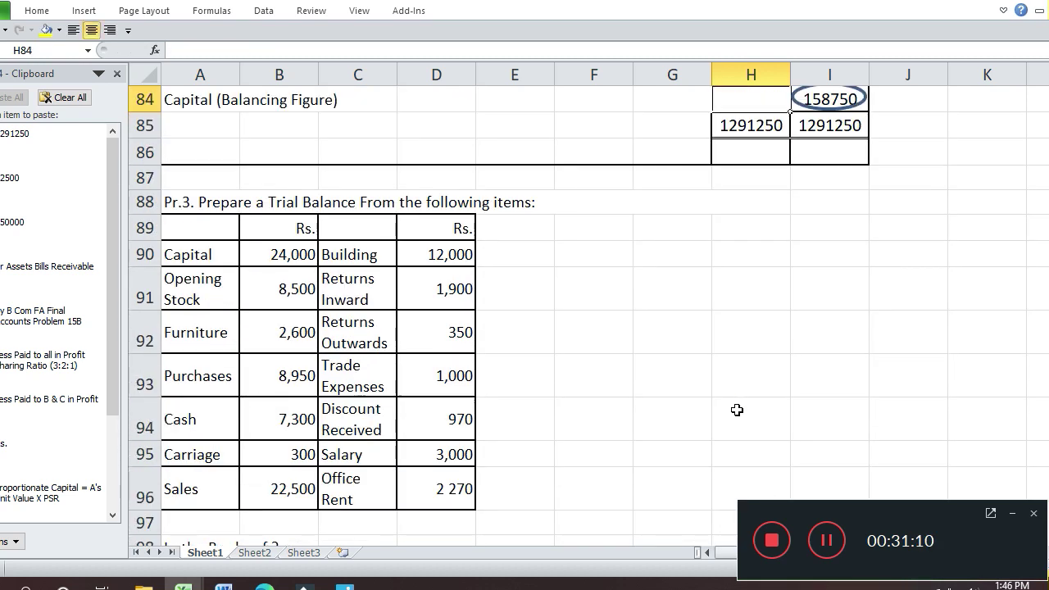
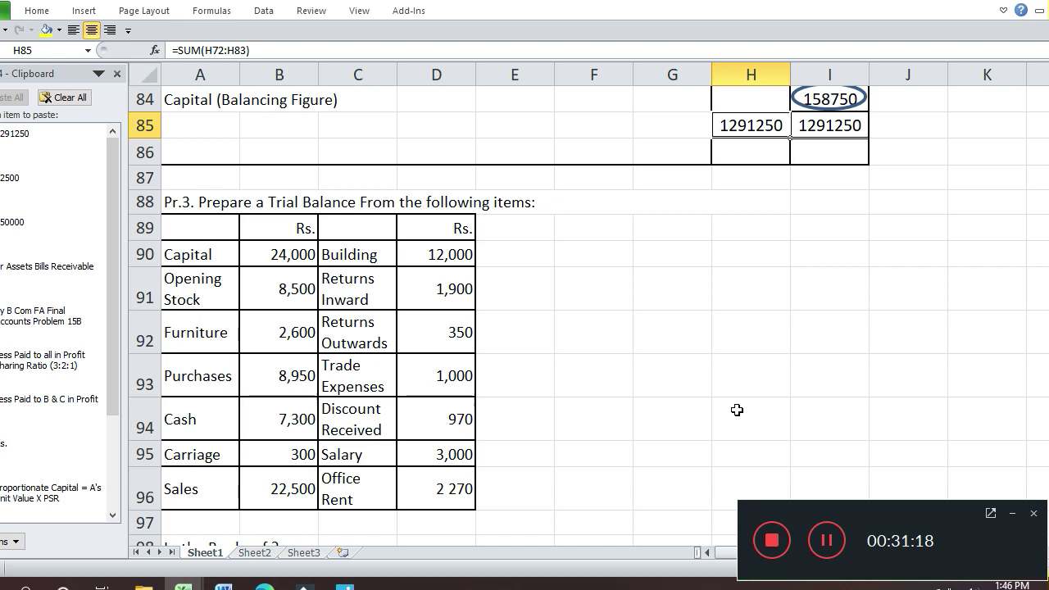
- Enter Return Inward (Sales Return) as the account below Building in the Particulars column, in cell A110
key("Down")
key("Down")
key("Down")
key("Down")
key("Down")
key("Down")
key("Down")
key("Down")
key("Down")
key("Down")
key("Down")
key("Down")
key("Down")
key("Down")
key("Down")
key("Down")
key("Down")
key("Down")
key("Down")
key("Down")
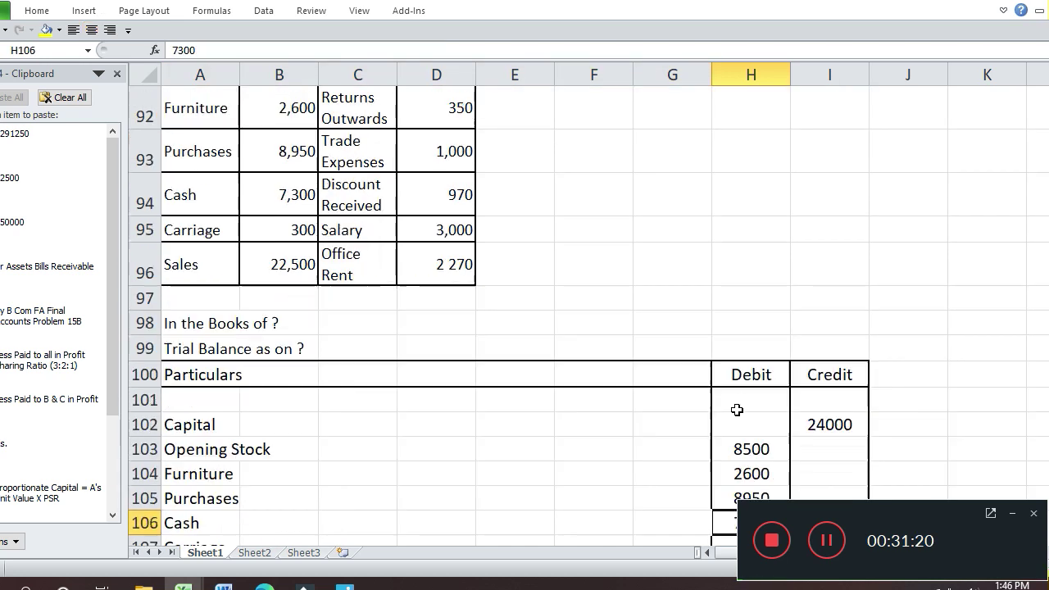
key("Up")
key("Up")
key("Up")
key("Up")
key("Up")
key("Up")
key("Up")
key("Left")
key("Down")
key("Left")
key("Left")
key("Left")
key("Left")
key("Left")
key("Left")
type("Return Inw")
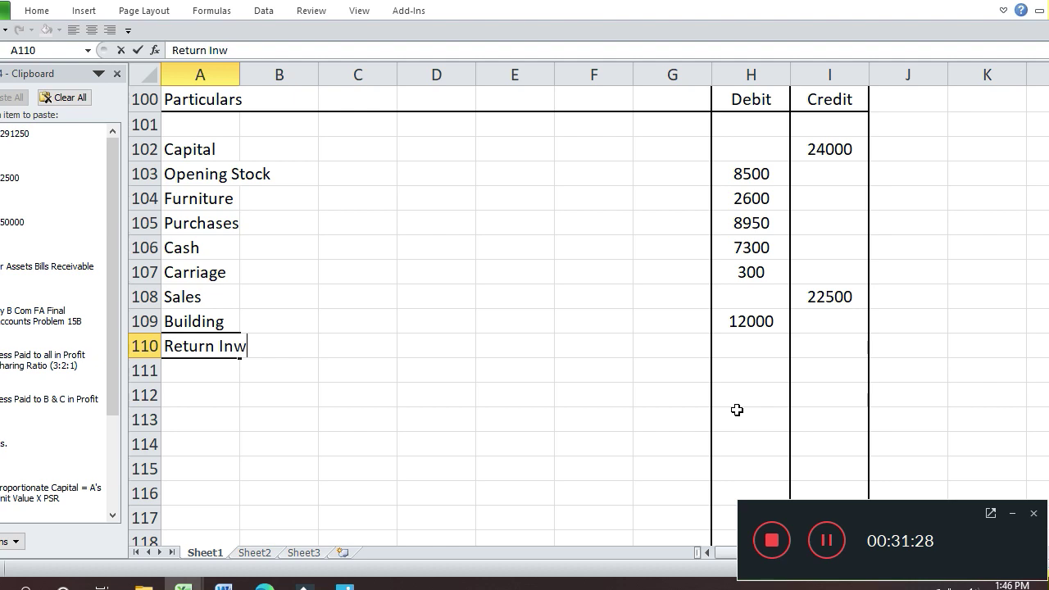
type("ard (SAa")
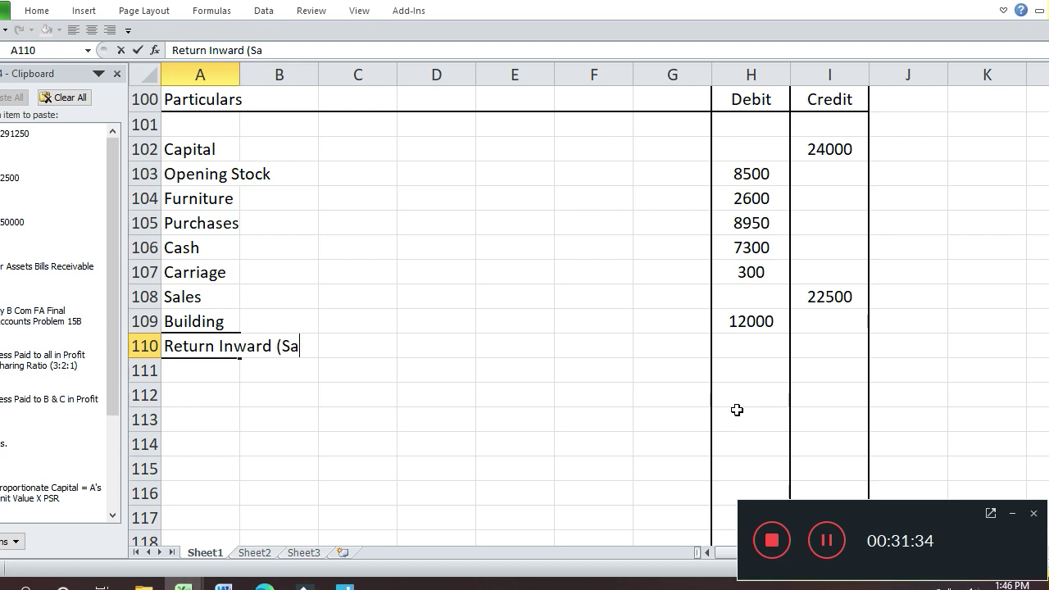
type("les Re")
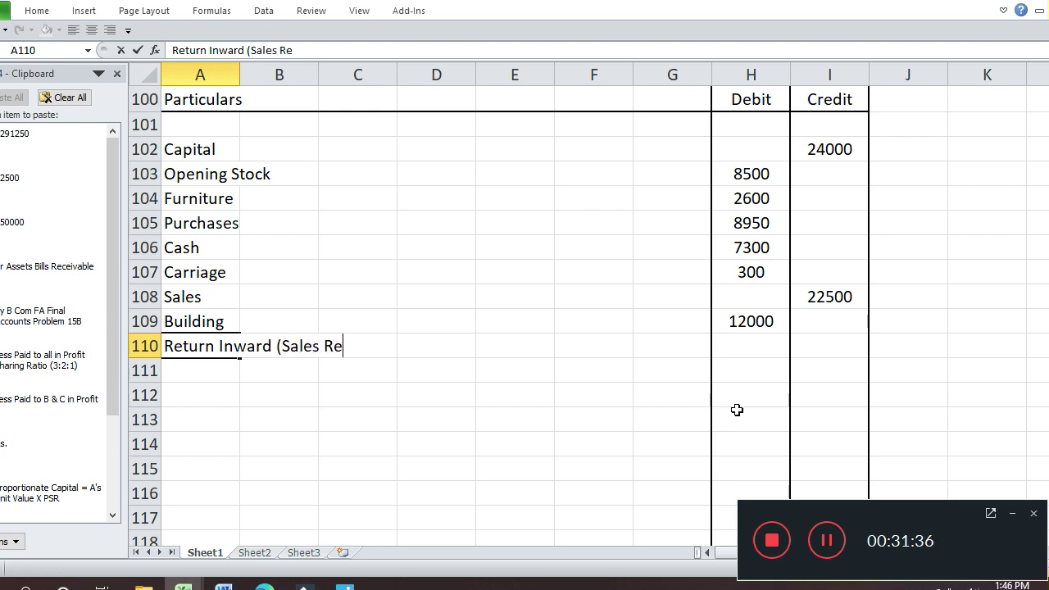
type("turn)")
key("Return")
- Check the Problem 3 items table for the Returns Inward amount
key("Up")
key("Up")
key("Up")
key("Up")
key("Up")
key("Up")
key("Up")
key("Up")
key("Up")
key("Up")
key("Up")
key("Up")
key("Up")
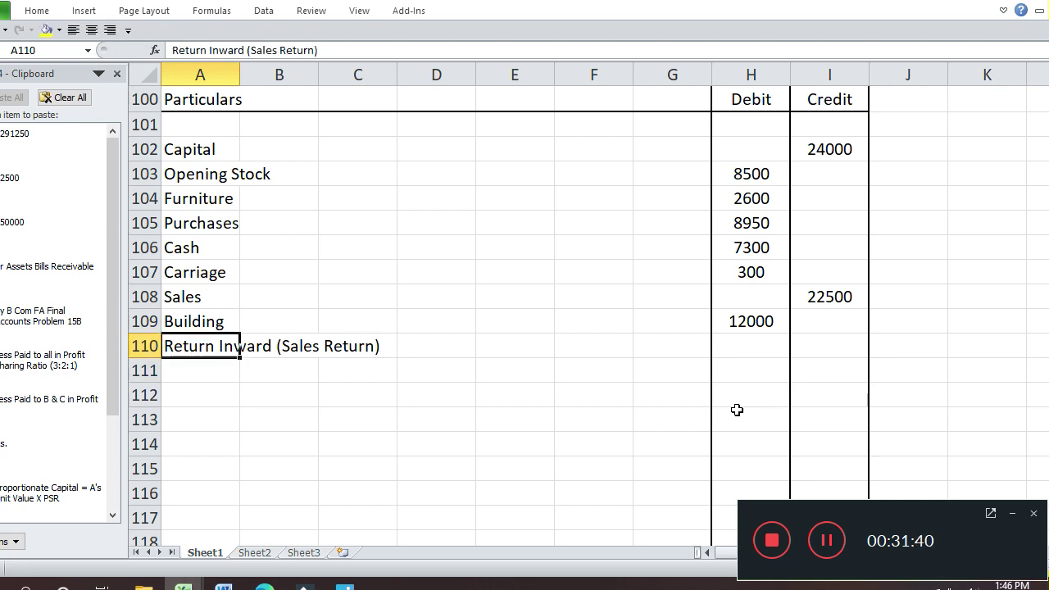
key("Up")
key("Up")
key("Up")
key("Up")
key("Up")
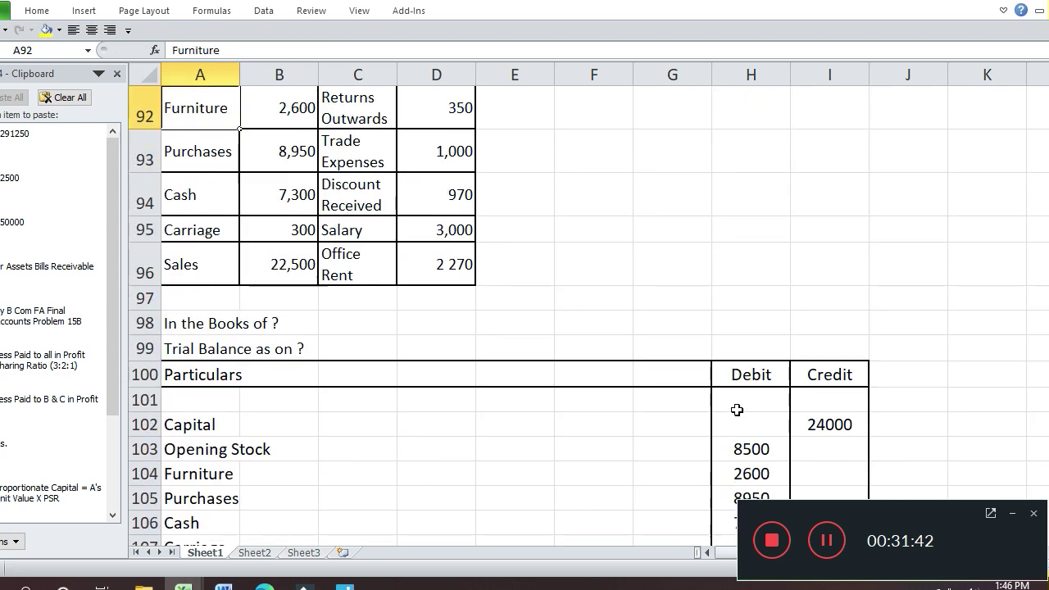
key("Up")
key("Up")
- Enter 1900 as the Return Inward amount in the Debit column, in cell H110
key("Down")
key("Down")
key("Down")
key("Down")
key("Down")
key("Down")
key("Down")
key("Down")
key("Down")
key("Down")
key("Down")
key("Down")
key("Down")
key("Down")
key("Down")
key("Down")
key("Down")
key("Down")
key("Down")
key("Down")
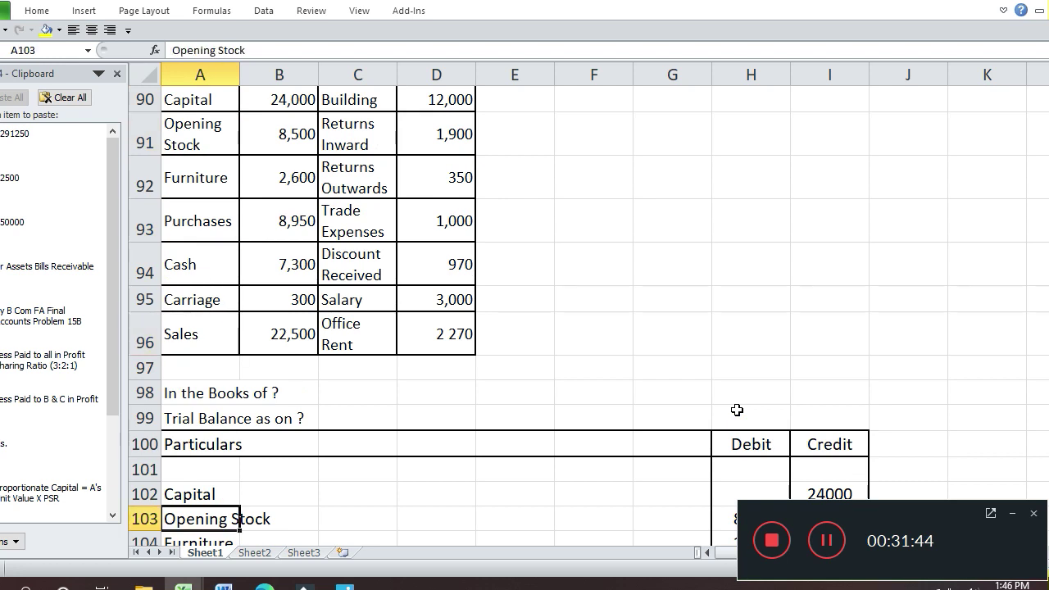
key("Up")
key("Right")
key("Right")
key("Right")
key("Right")
key("Right")
key("Right")
key("Right")
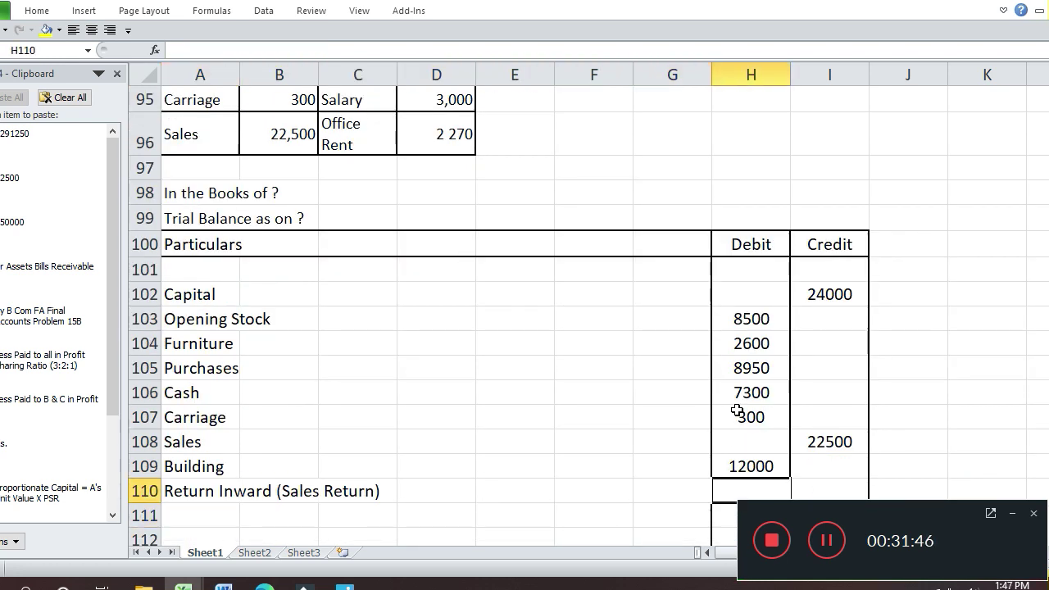
type("1900")
key("Return")
- Review the Problem 3 items table for the account listed after Returns Inward and its amount
key("Up")
key("Up")
key("Up")
key("Up")
key("Up")
key("Up")
key("Up")
key("Up")
key("Up")
key("Up")
key("Up")
key("Up")
key("Up")
key("Up")
key("Up")
key("Up")
key("Up")
key("Up")
key("Up")
key("Up")
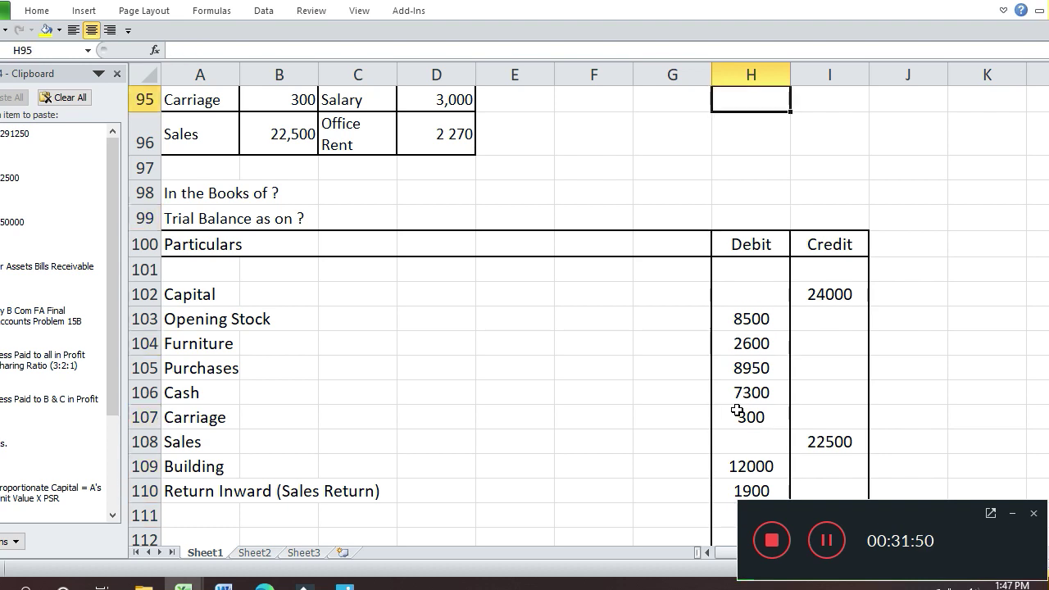
key("Down")
key("Down")
key("Down")
key("Down")
key("Down")
key("Left")
key("Left")
key("Left")
key("Left")
key("Left")
key("Left")
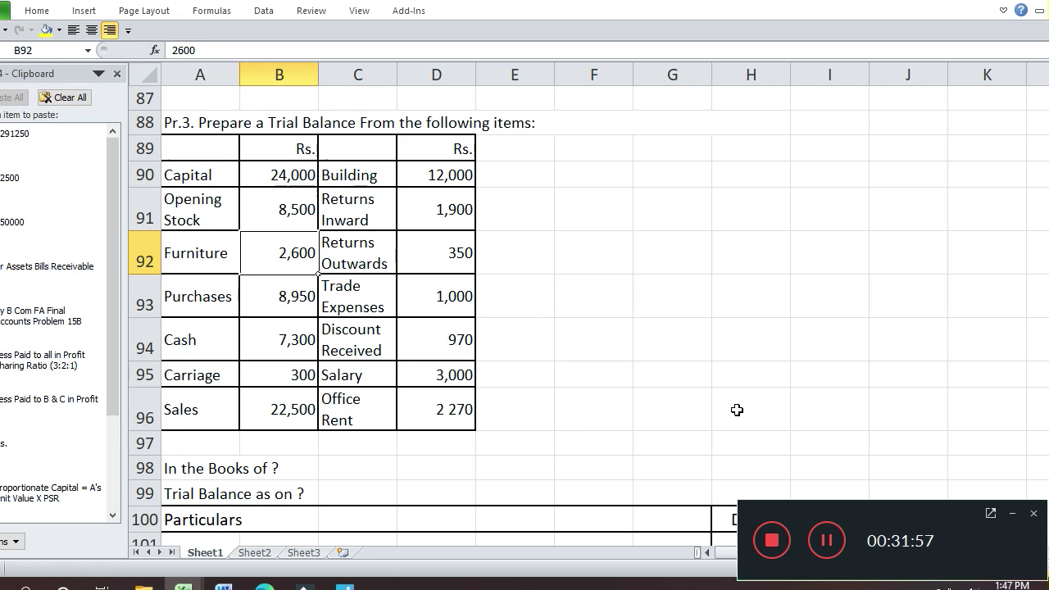
- Enter Return Outward (Purchase Return) as the account below Return Inward in the Particulars column, in cell A111
key("Down")
key("Down")
key("Down")
key("Down")
key("Down")
key("Down")
key("Down")
key("Down")
key("Down")
key("Down")
key("Down")
key("Down")
key("Down")
key("Down")
key("Down")
key("Down")
key("Down")
key("Down")
key("Down")
key("Down")
key("Up")
key("Up")
key("Left")
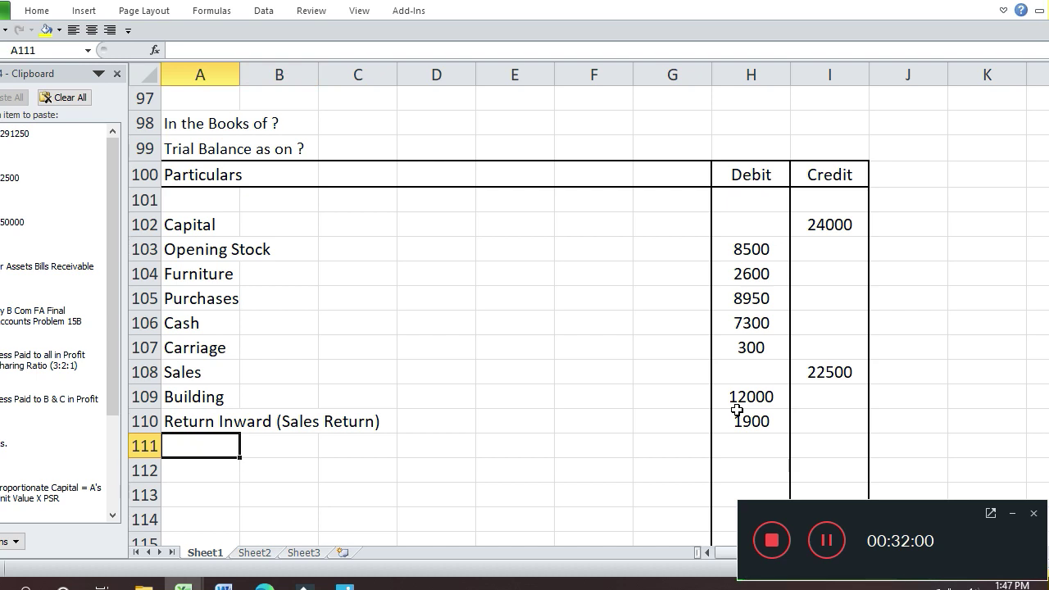
type("Return ")
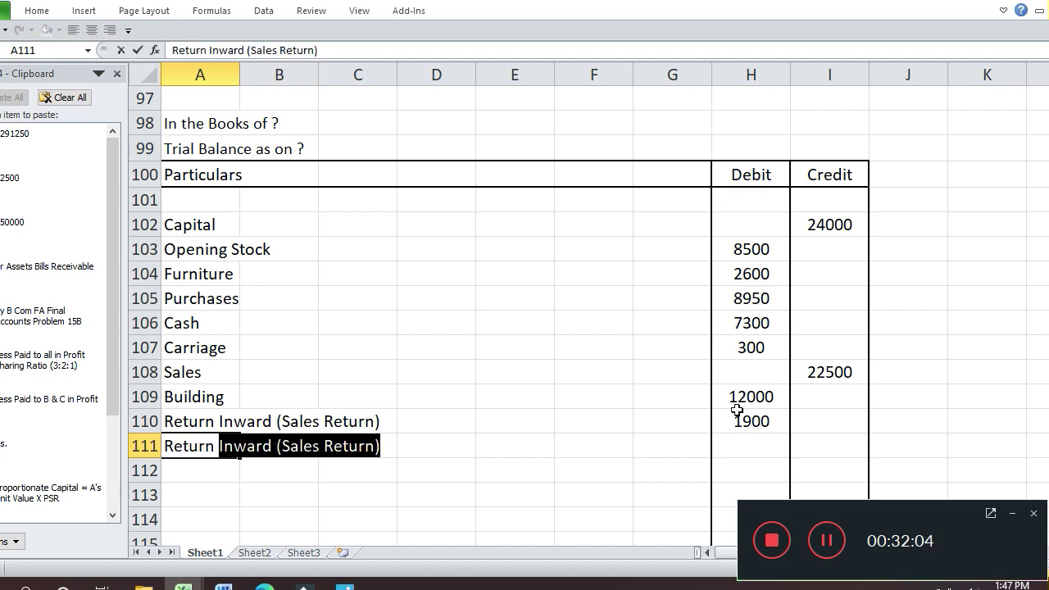
type("Outward")
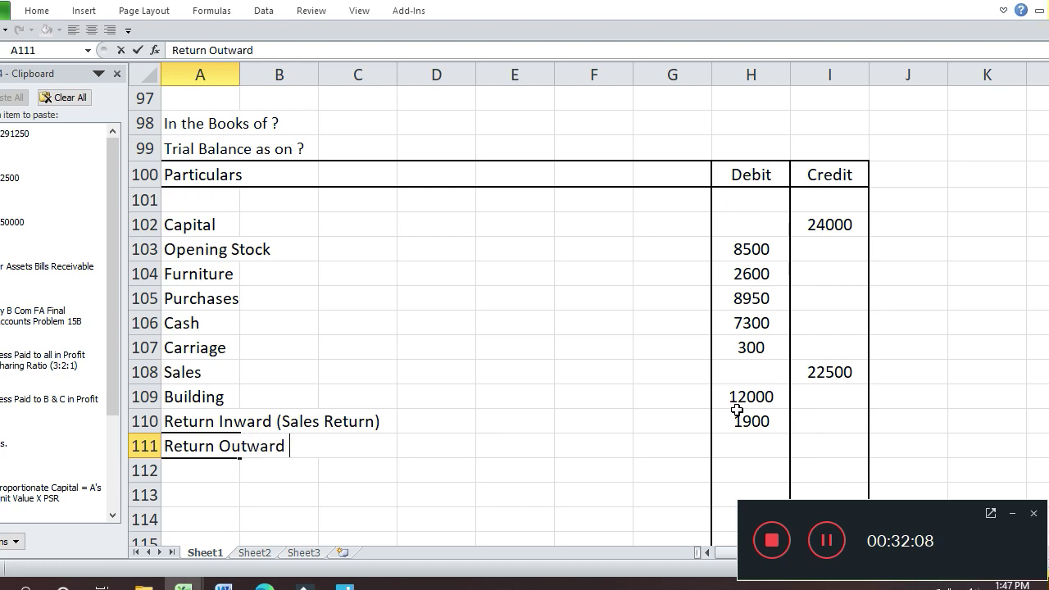
type(" (Purchase Return)")
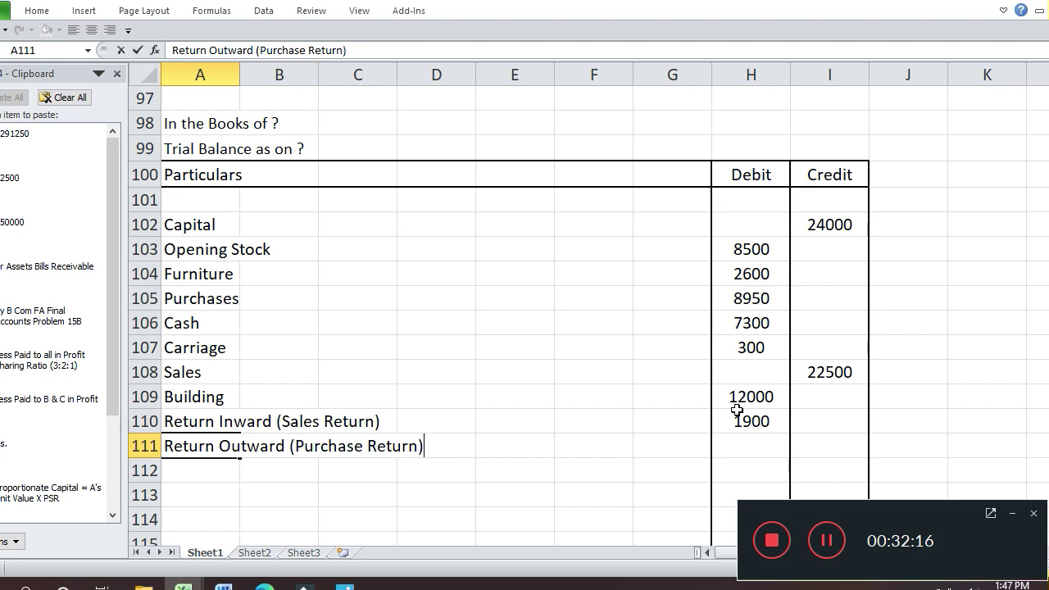
key("Return")
- Check the Problem 3 items table for the Returns Outwards amount
key("Up")
key("Right")
key("Right")
key("Right")
key("Right")
key("Right")
key("Right")
key("Right")
key("Right")
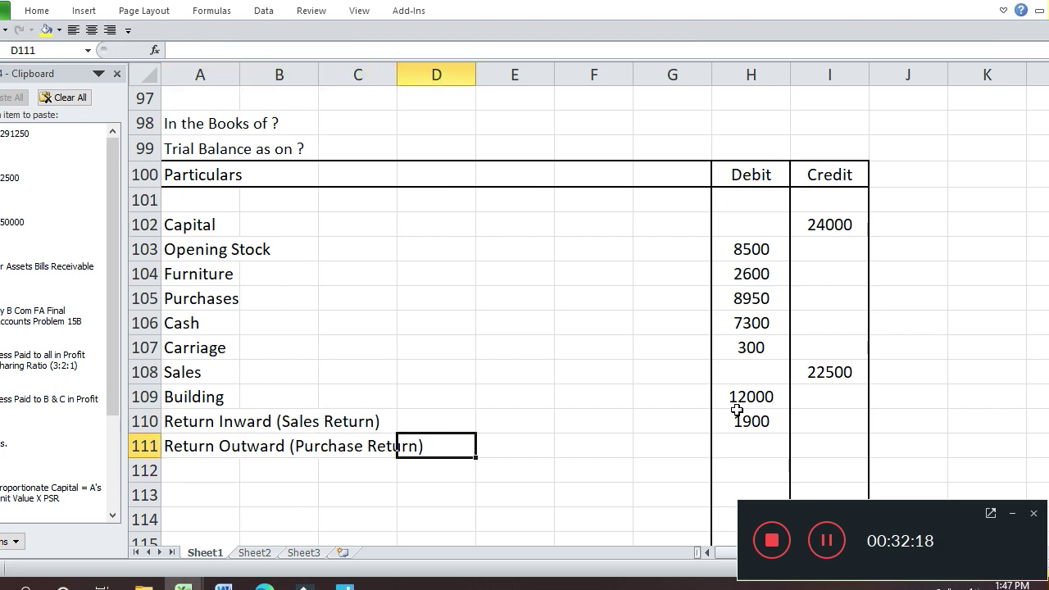
key("Up")
key("Up")
key("Up")
key("Up")
key("Up")
key("Up")
key("Up")
key("Up")
key("Up")
key("Up")
key("Up")
key("Up")
key("Up")
key("Up")
key("Up")
key("Up")
key("Up")
key("Up")
key("Up")
key("Up")
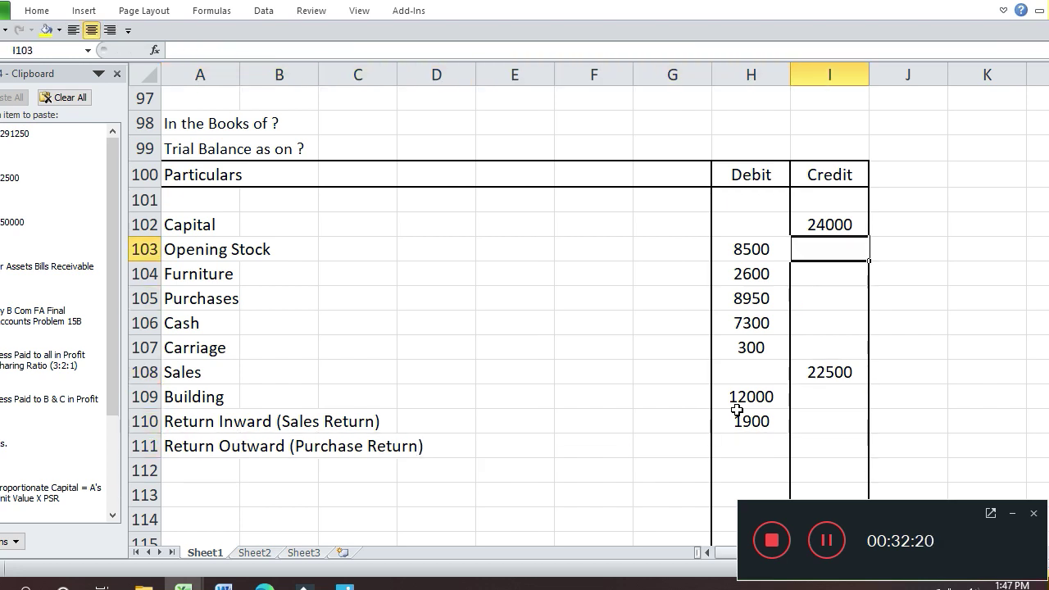
- Enter 350 as the Return Outward amount in the Credit column, in cell I111
key("Down")
key("Down")
key("Down")
key("Down")
key("Down")
key("Down")
key("Down")
key("Down")
key("Down")
key("Down")
key("Down")
key("Down")
key("Down")
key("Down")
key("Down")
key("Down")
key("Down")
key("Down")
key("Down")
key("Down")
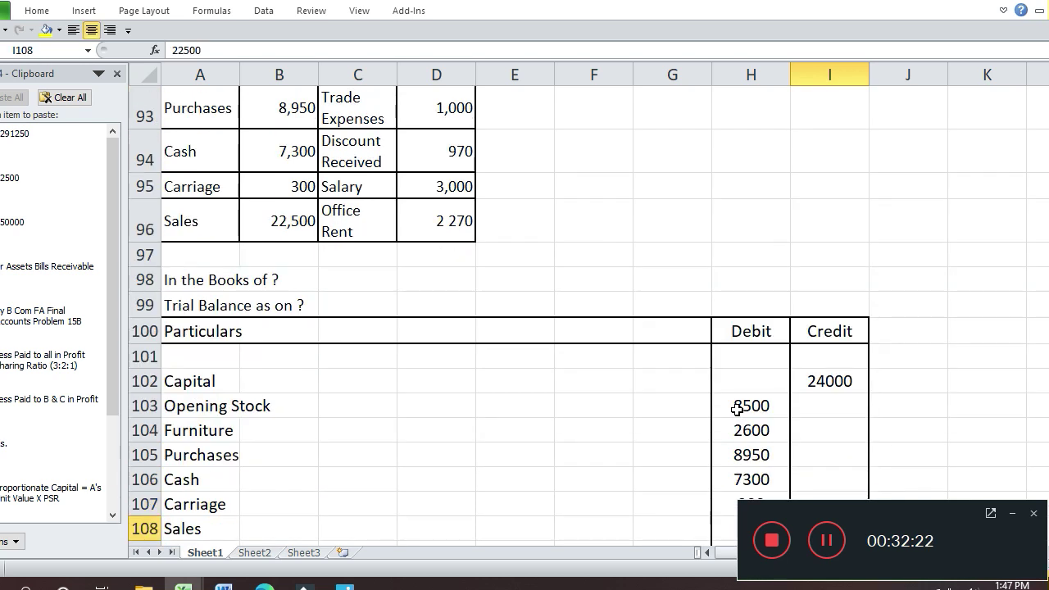
key("Up")
key("Up")
key("Down")
type("350")
key("Return")
- Compare the debit and credit sides of Sales with Return Inward, and of Purchases with Return Outward, in the trial balance
key("Up")
key("Up")
key("Left")
key("Up")
key("Up")
key("Right")
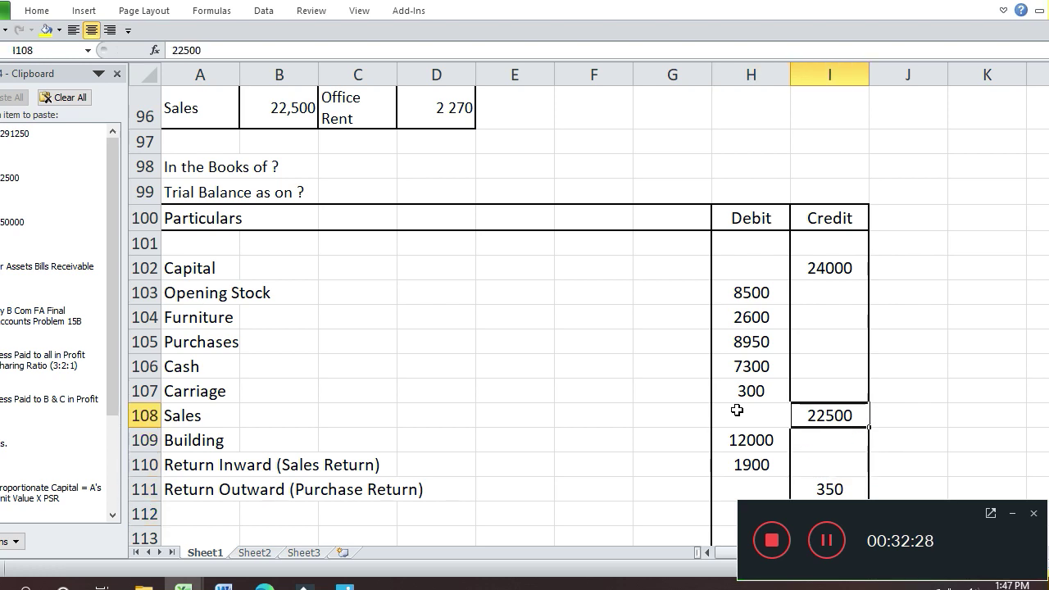
key("Down")
key("Down")
key("Left")
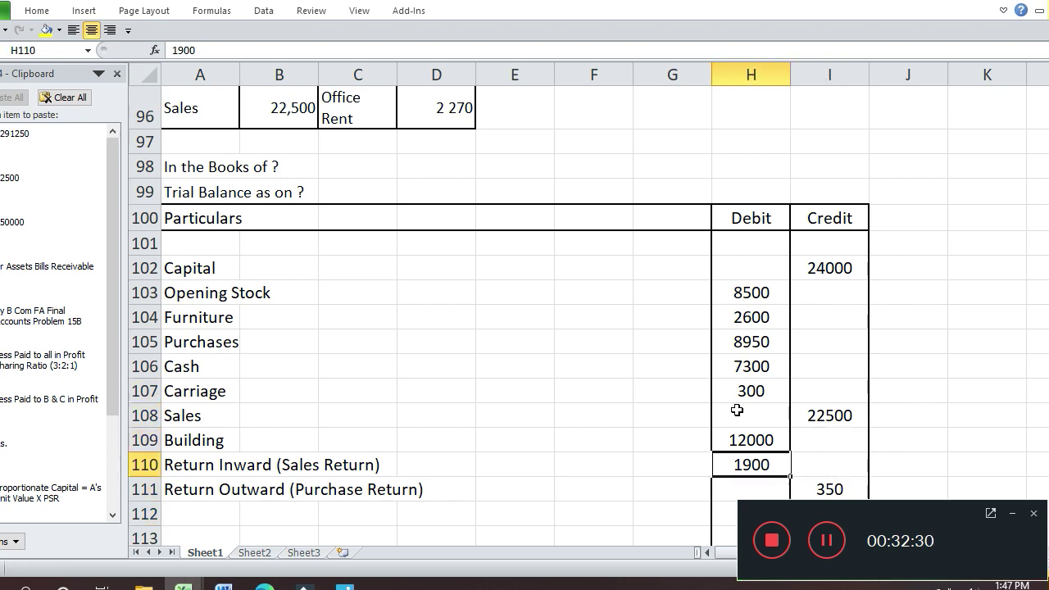
key("Up")
key("Up")
key("Up")
key("Up")
key("Up")
key("Down")
key("Down")
key("Down")
key("Down")
key("Down")
key("Down")
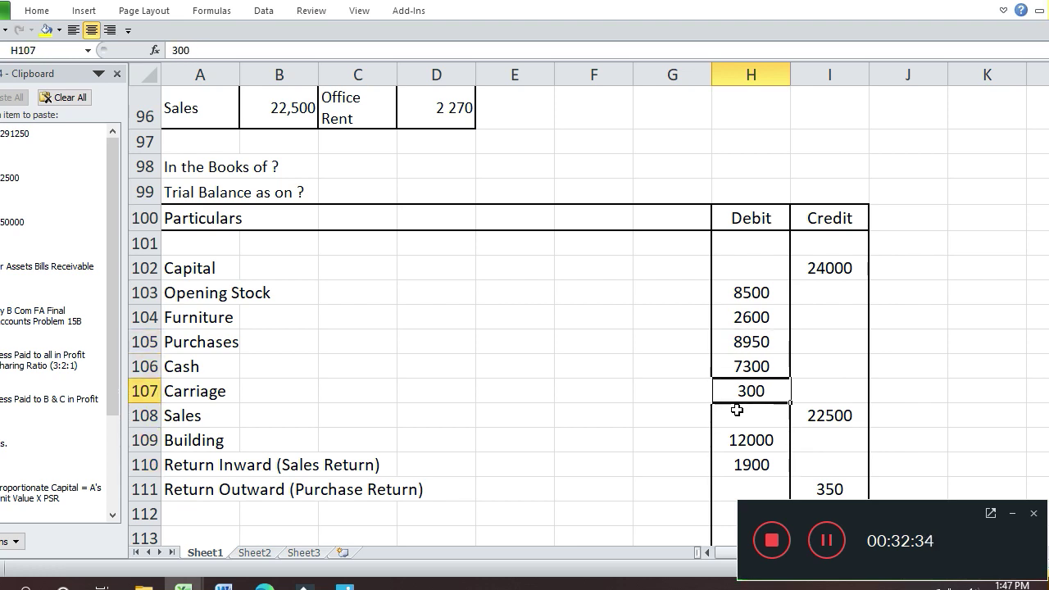
key("Right")
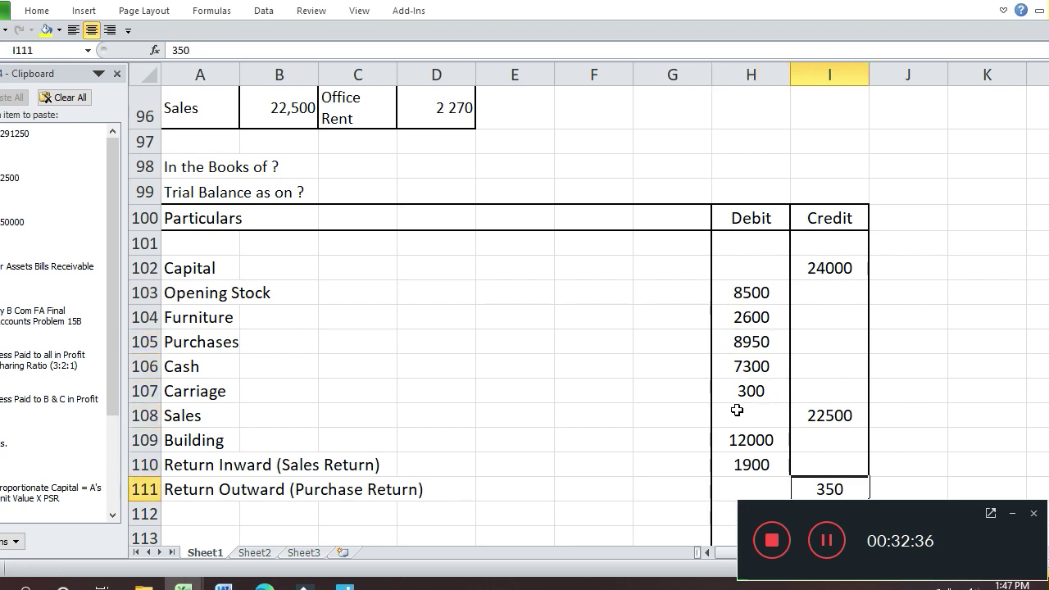
- Review the Problem 3 items table for the account listed after Returns Outwards and its amount
key("Up")
key("Up")
key("Up")
key("Up")
key("Up")
key("Up")
key("Up")
key("Up")
key("Up")
key("Up")
key("Up")
key("Up")
key("Up")
key("Up")
key("Up")
key("Up")
key("Up")
key("Up")
key("Up")
key("Up")
key("Down")
key("Down")
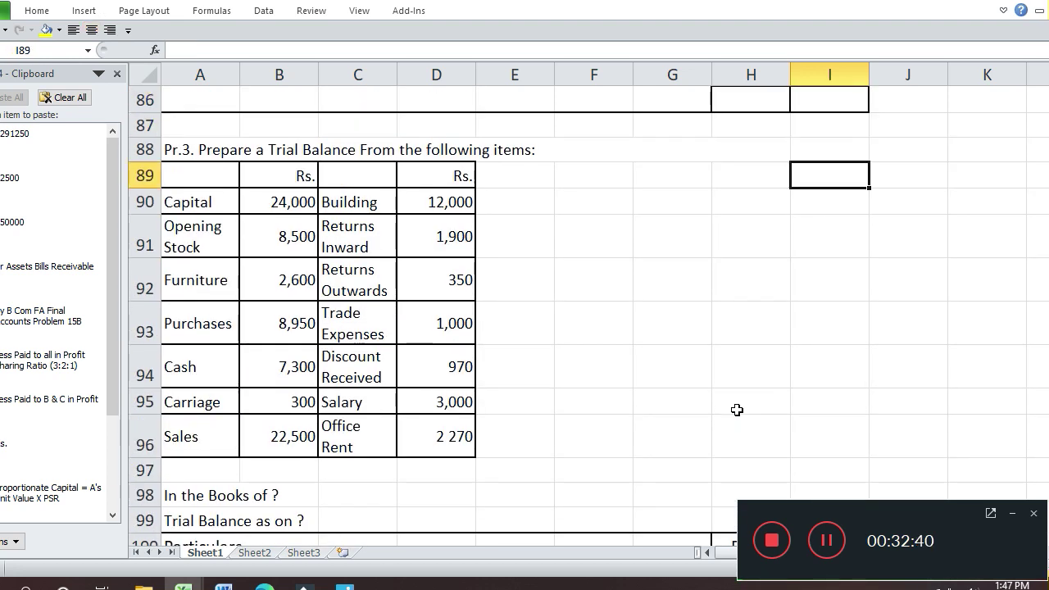
- Enter Trade Expense as the account below Return Outward in the Particulars column, in cell A112
key("Down")
key("Down")
key("Down")
key("Down")
key("Down")
key("Down")
key("Down")
key("Down")
key("Down")
key("Down")
key("Down")
key("Down")
key("Down")
key("Down")
key("Down")
key("Down")
key("Down")
key("Down")
key("Down")
key("Down")
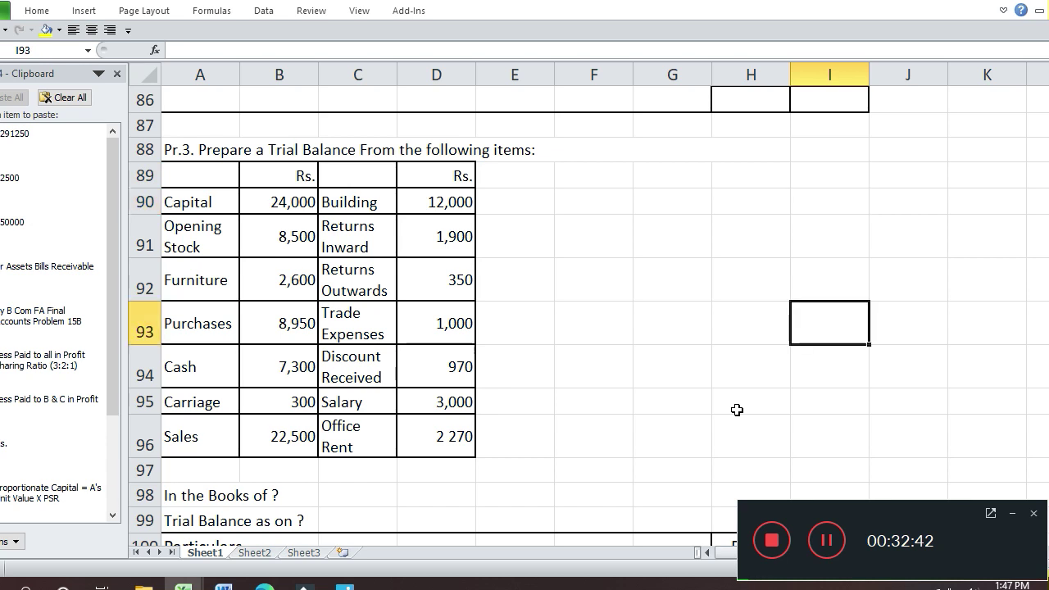
key("Up")
key("Down")
key("Left")
key("Left")
key("Left")
key("Left")
key("Left")
key("Left")
key("Left")
key("Left")
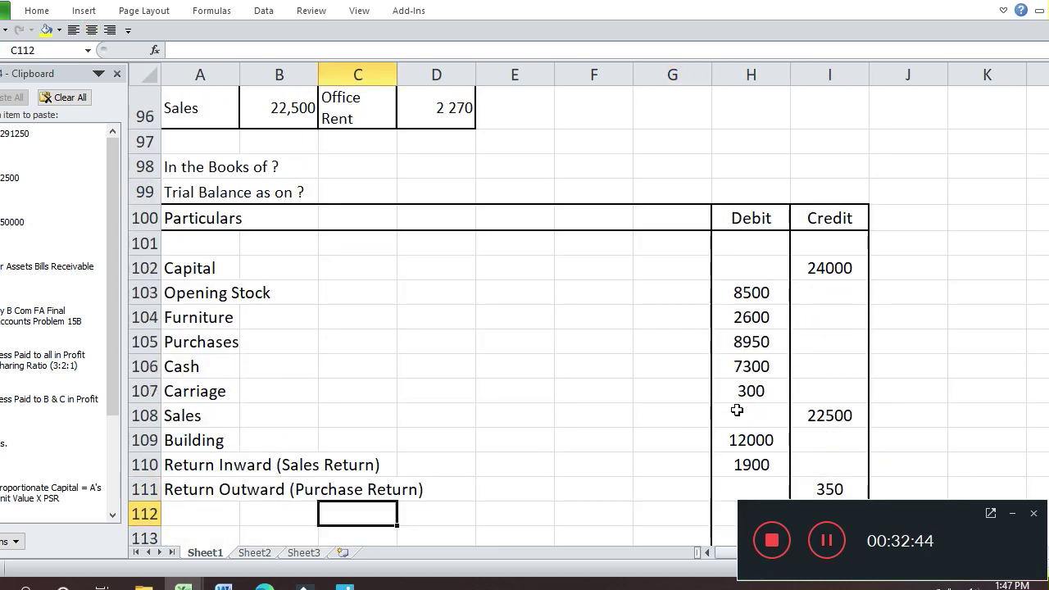
type("Trade Expense")
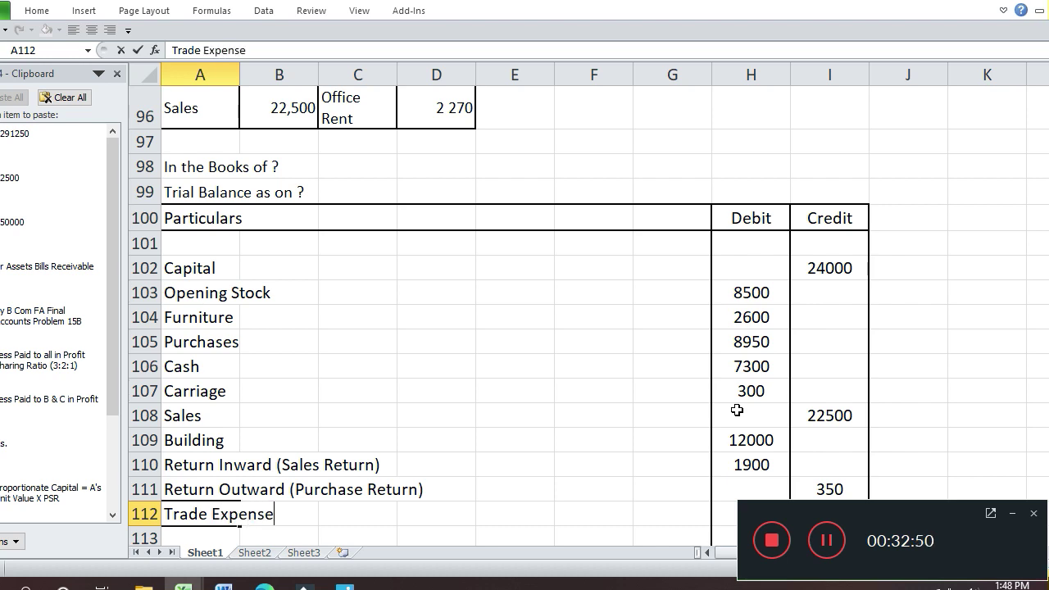
- Complete the account name in A112 as Trade Expenses and enter 1000 as its amount in the Debit column, in cell H112
type("s")
key("Return")
key("Up")
key("Right")
key("Right")
key("Right")
key("Right")
key("Right")
key("Right")
key("Right")
type("1000")
key("Return")
- Review the Problem 3 items table for the account listed after Trade Expenses and its amount
key("Up")
key("Up")
key("Up")
key("Up")
key("Up")
key("Up")
key("Up")
key("Up")
key("Up")
key("Up")
key("Up")
key("Up")
key("Up")
key("Up")
key("Up")
key("Up")
key("Up")
key("Up")
key("Up")
key("Up")
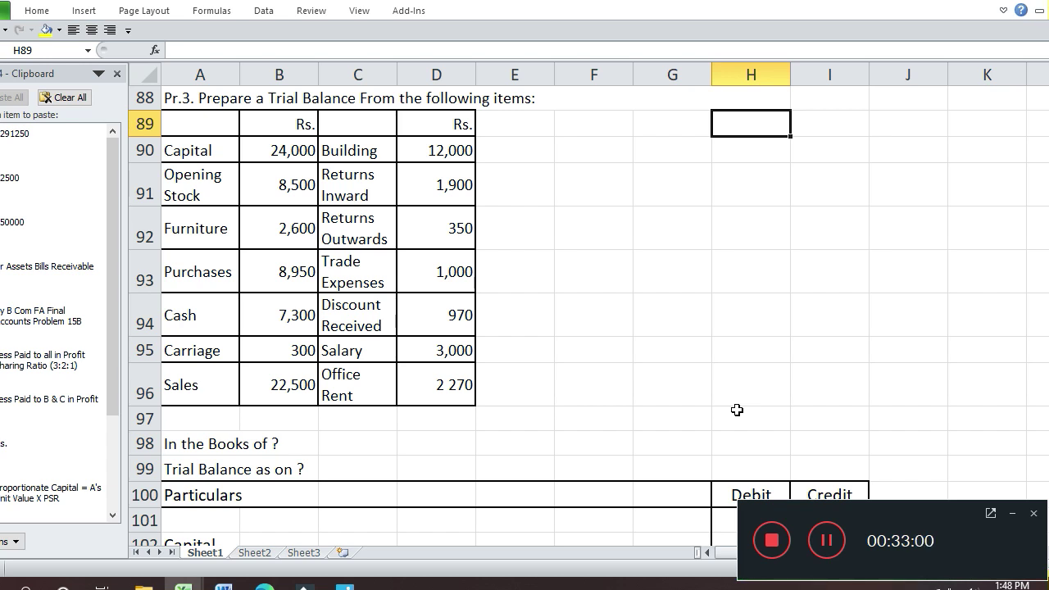
- Enter Discount Received as the account below Trade Expenses in the Particulars column, in cell A113
key("Down")
key("Down")
key("Down")
key("Down")
key("Down")
key("Down")
key("Down")
key("Down")
key("Down")
key("Down")
key("Down")
key("Down")
key("Down")
key("Down")
key("Down")
key("Down")
key("Down")
key("Down")
key("Down")
key("Down")
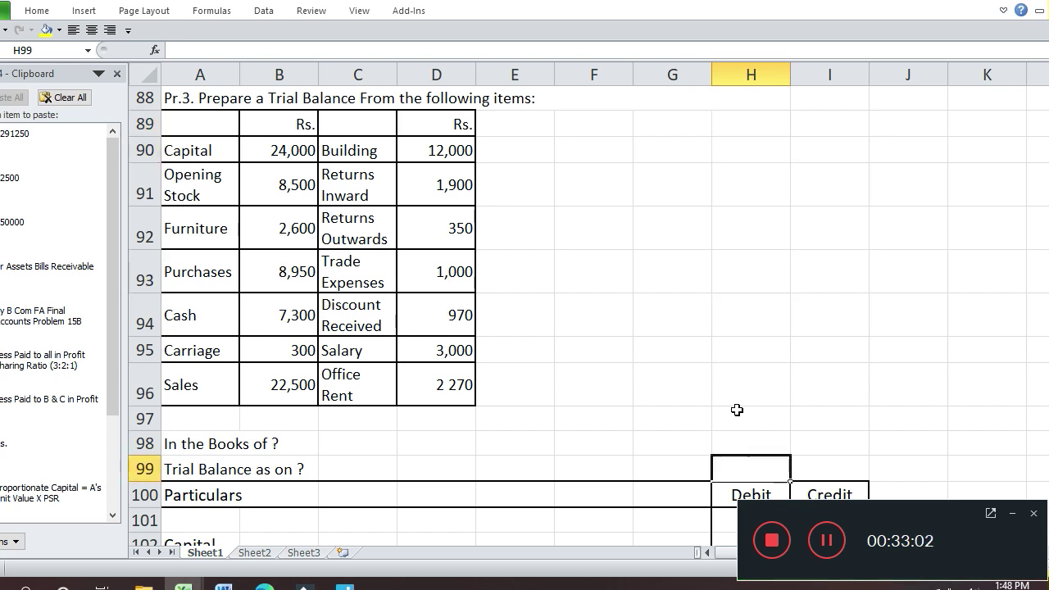
key("Up")
key("Up")
key("Up")
key("Up")
key("Up")
key("Up")
key("Up")
key("Left")
key("Left")
key("Left")
key("Left")
key("Left")
key("Left")
key("Left")
type("D")
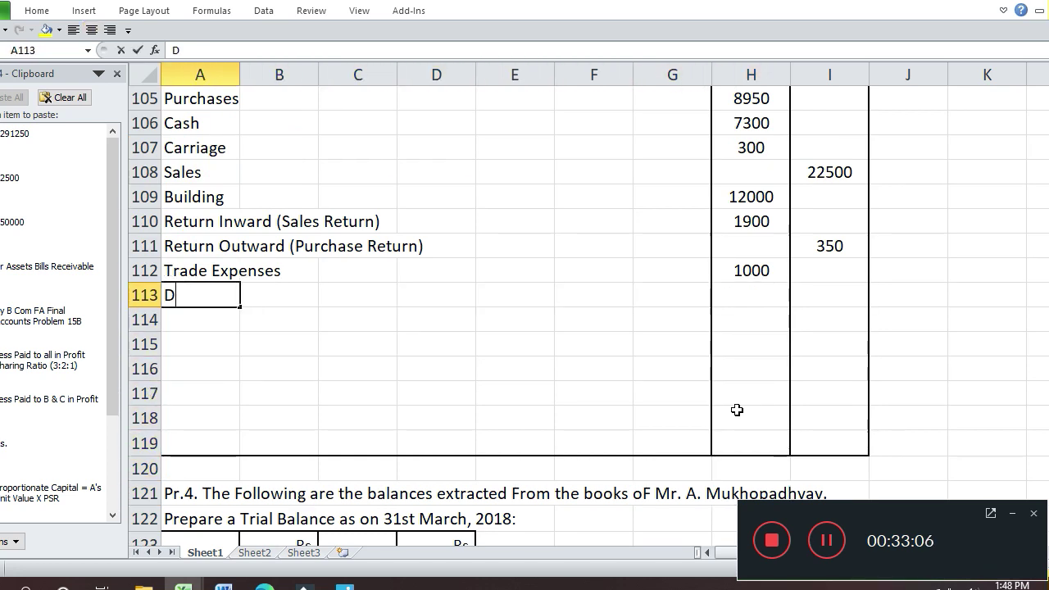
type("iscount Re")
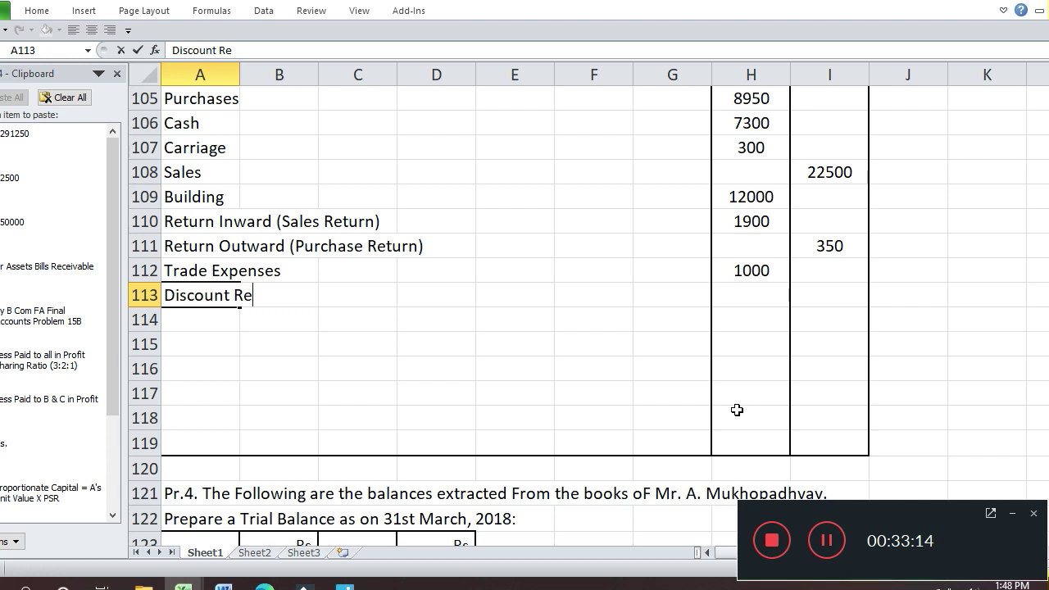
type("ceived")
key("Return")
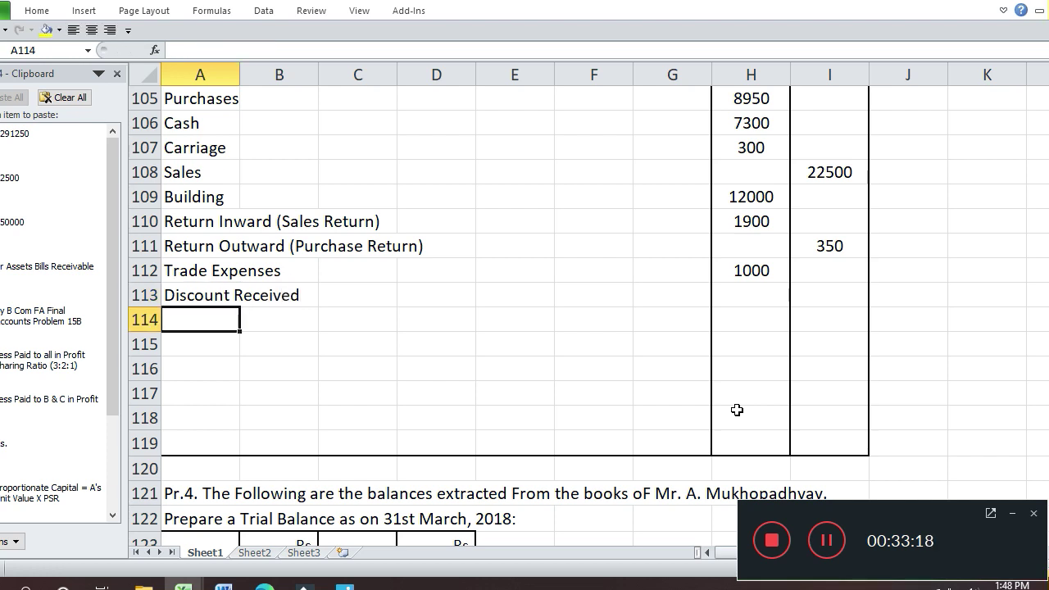
- Enter 970 as the Discount Received amount in the Credit column, in cell I113
key("Up")
key("Right")
key("Right")
key("Right")
key("Right")
key("Right")
key("Right")
key("Right")
key("Right")
type("98")
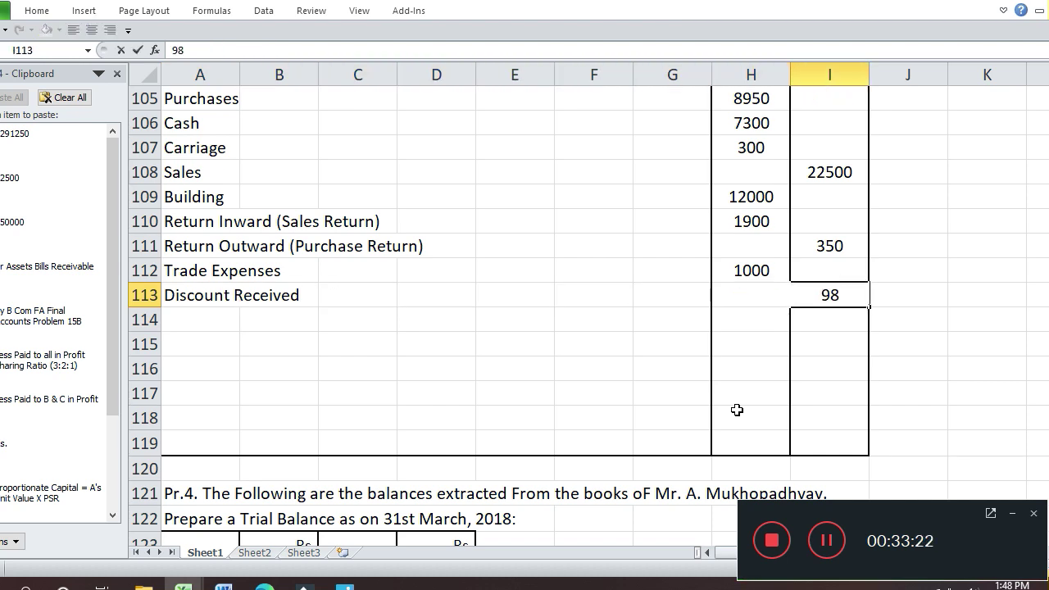
key("BackSpace")
type("70")
key("Return")
- Review the Problem 3 items table for the account listed after Discount Received and its amount
key("Up")
key("Up")
key("Up")
key("Up")
key("Up")
key("Up")
key("Up")
key("Up")
key("Up")
key("Up")
key("Up")
key("Up")
key("Up")
key("Up")
key("Up")
key("Up")
key("Up")
key("Up")
key("Up")
key("Up")
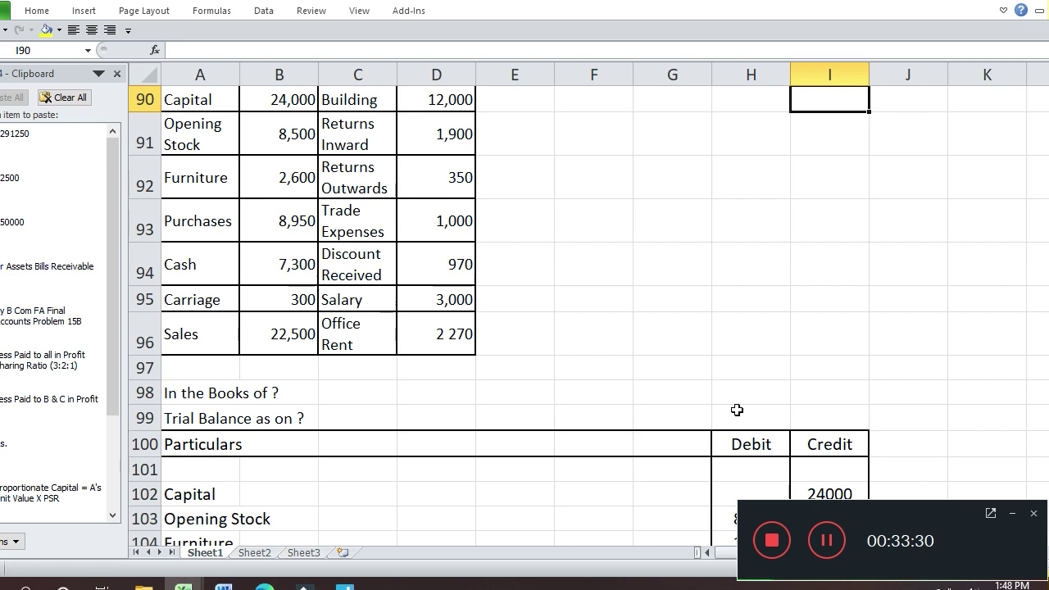
- Enter Salary as the account below Discount Received in the Particulars column, in cell A114
key("Down")
key("Down")
key("Down")
key("Down")
key("Down")
key("Down")
key("Down")
key("Down")
key("Down")
key("Down")
key("Down")
key("Down")
key("Down")
key("Down")
key("Down")
key("Down")
key("Down")
key("Down")
key("Down")
key("Down")
key("Left")
key("Home")
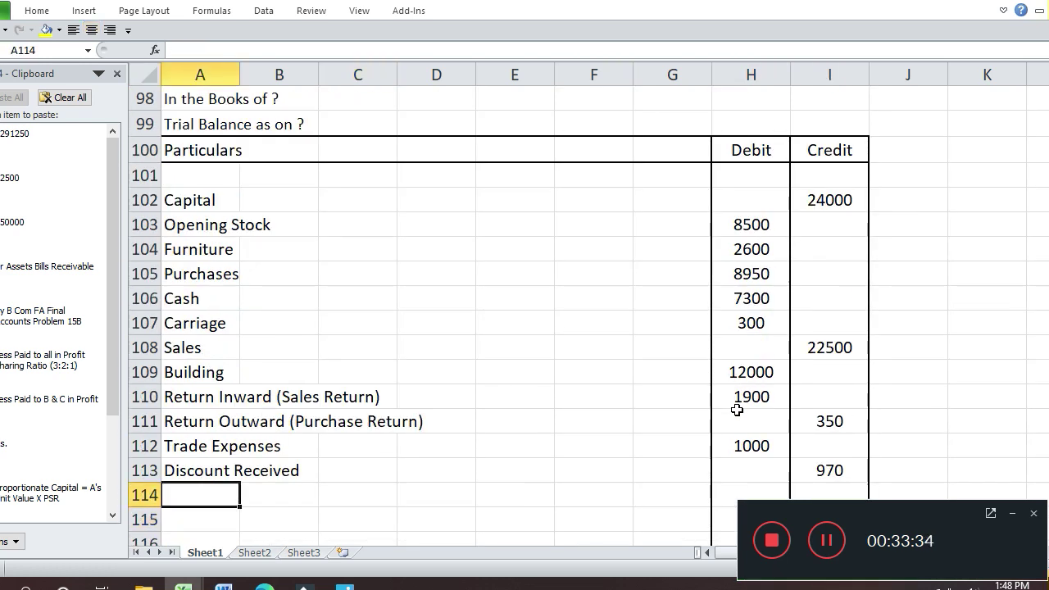
type("Sal")
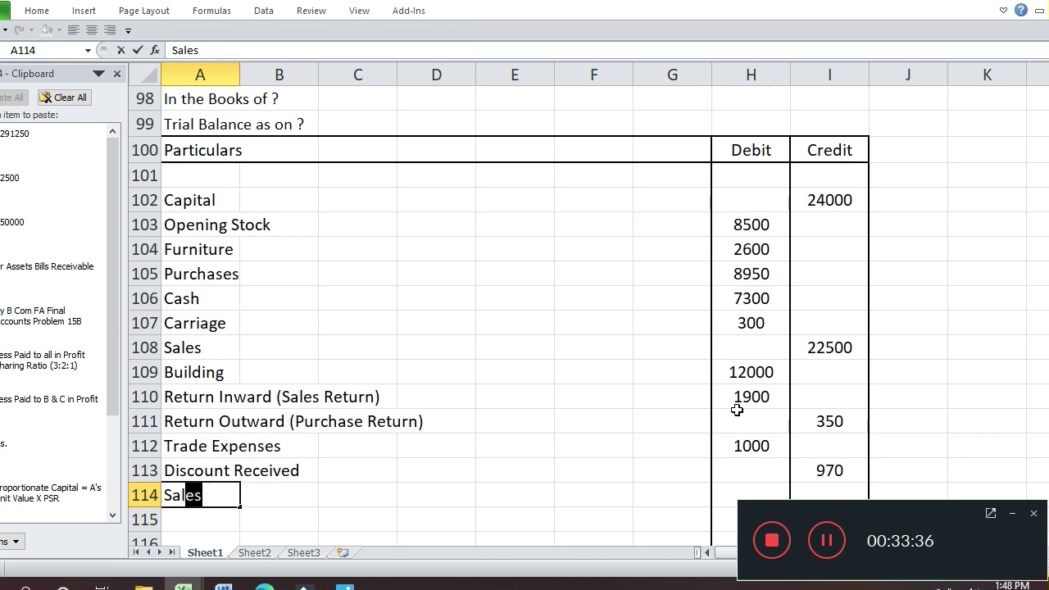
type("ary")
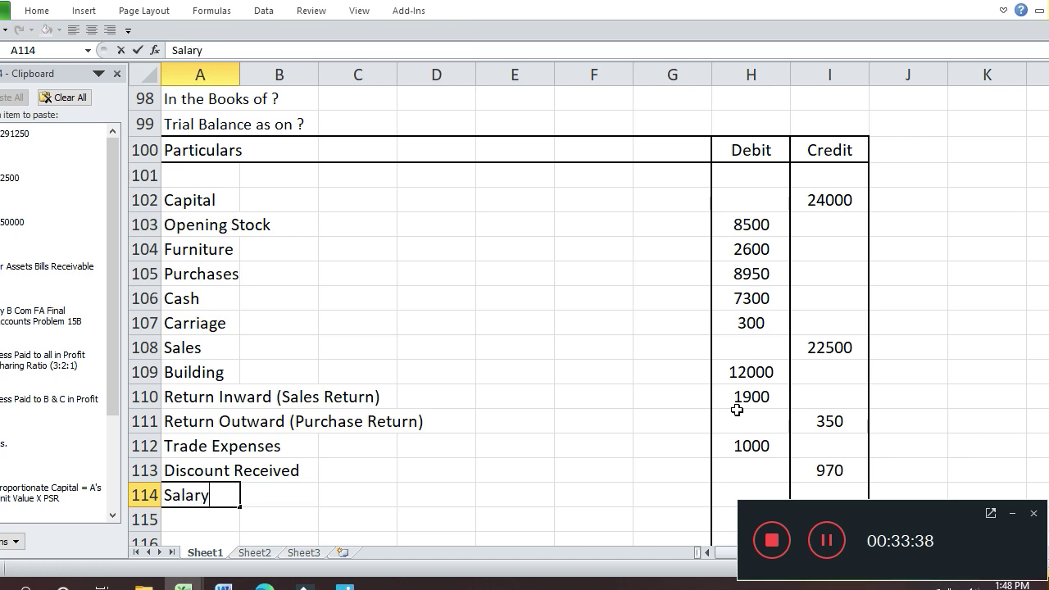
key("Return")
key("Return")
- Enter 3000 as the Salary amount in the Debit column, in cell H114
key("Up")
key("Up")
key("Right")
key("Right")
key("Right")
key("Right")
key("Right")
key("Right")
key("Right")
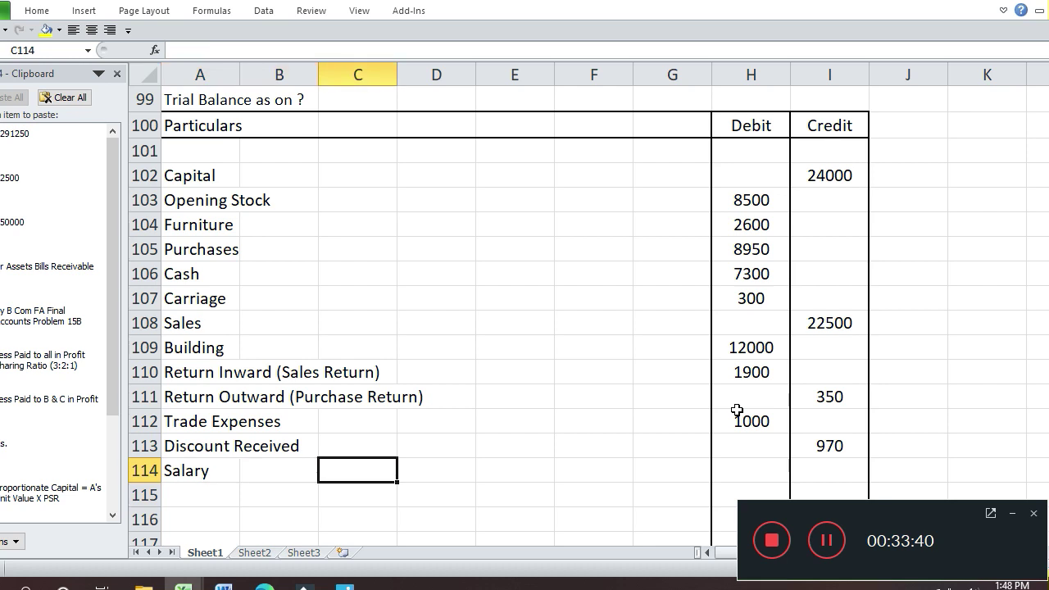
type("3000")
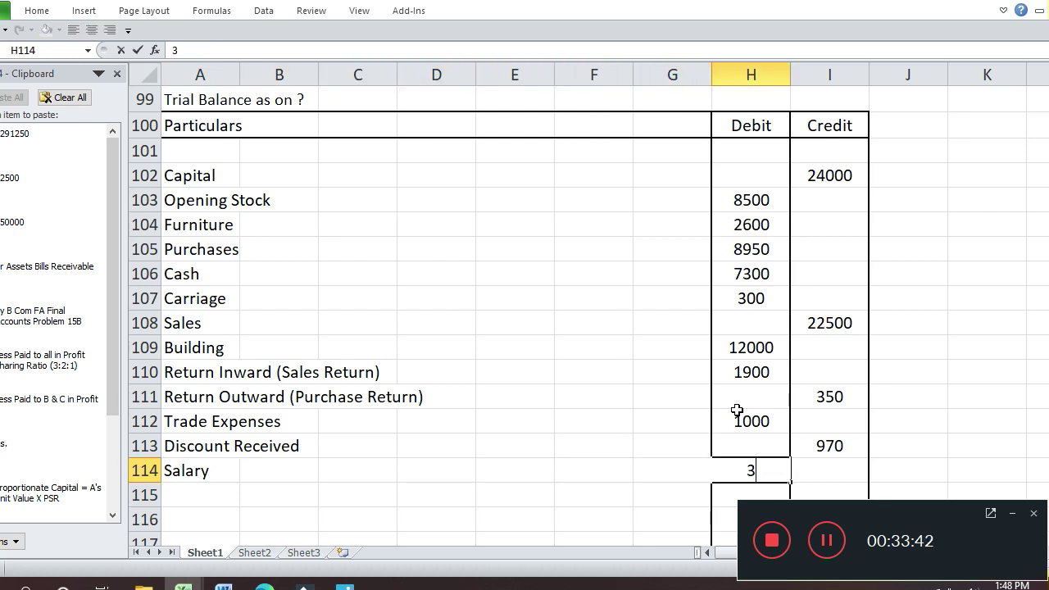
key("Return")
- Review the Problem 3 items table for the account listed after Salary and its amount
key("Up")
key("Up")
key("Up")
key("Up")
key("Up")
key("Up")
key("Up")
key("Up")
key("Up")
key("Up")
key("Up")
key("Up")
key("Up")
key("Up")
key("Up")
key("Up")
key("Up")
key("Up")
key("Up")
key("Up")
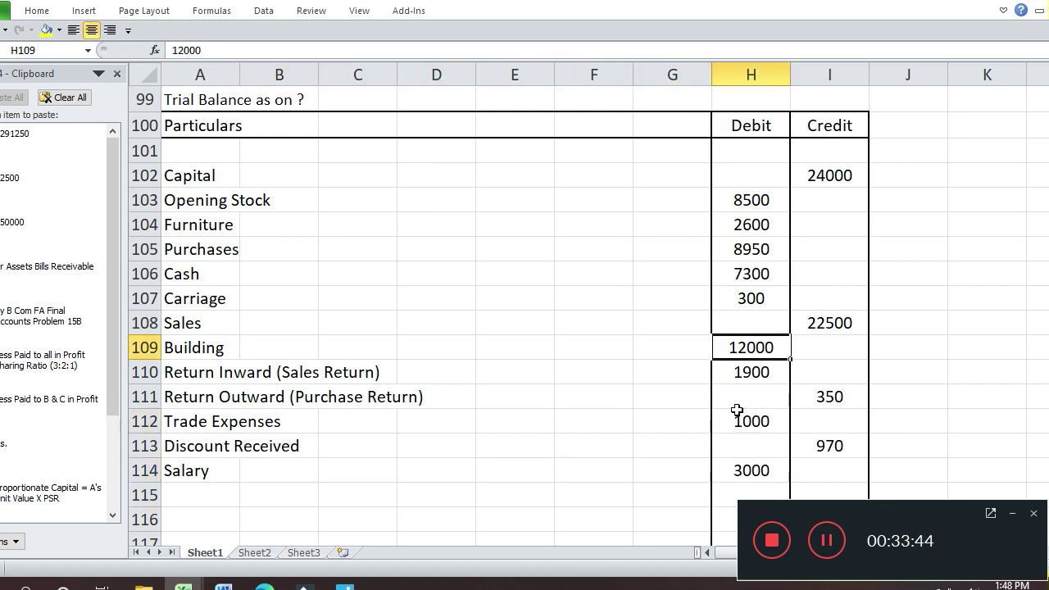
key("Down")
key("Down")
key("Down")
key("Down")
key("Down")
key("Down")
key("Down")
key("Down")
key("Down")
key("Down")
key("Down")
key("Down")
key("Down")
key("Down")
key("Down")
key("Down")
key("Down")
key("Down")
key("Down")
key("Down")
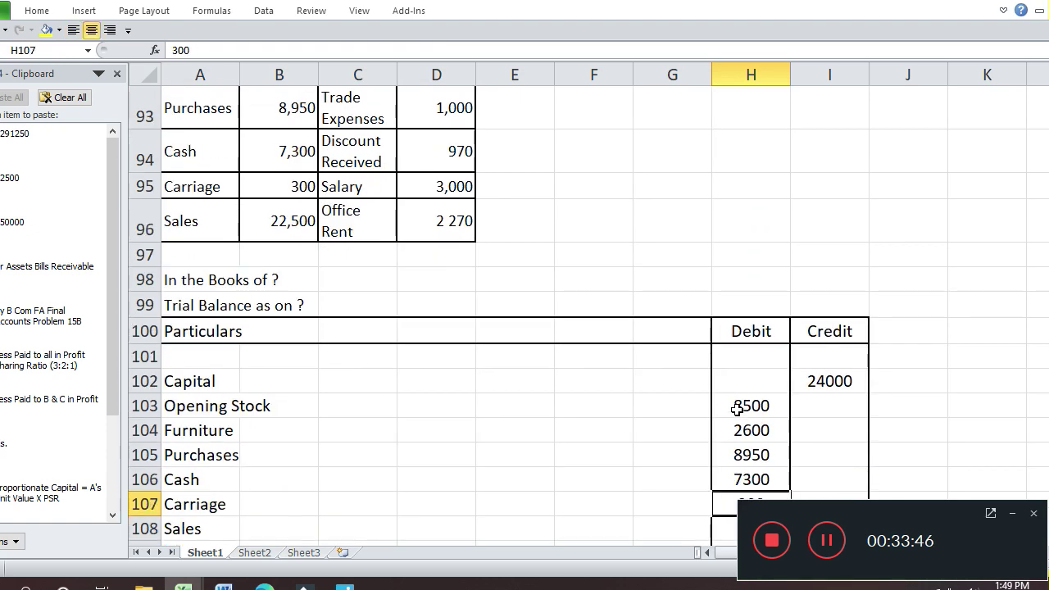
key("Down")
key("Down")
key("Down")
key("Down")
key("Down")
- Enter Office Rent as the account below Salary in the Particulars column, in cell A115
key("Up")
key("Up")
key("Up")
key("Up")
key("Up")
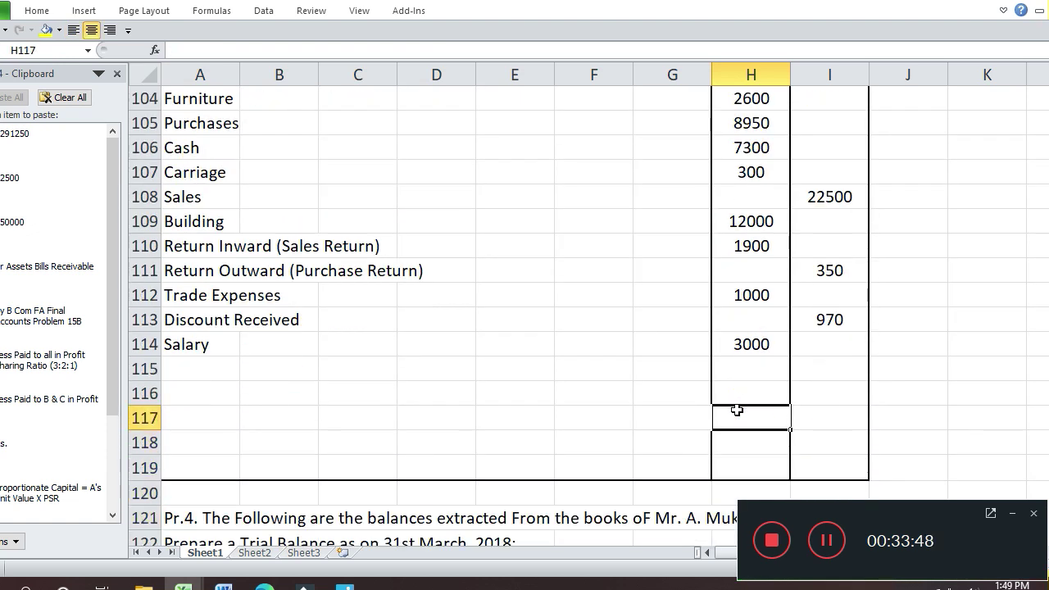
key("Left")
key("Left")
key("Left")
key("Left")
key("Left")
key("Left")
key("Left")
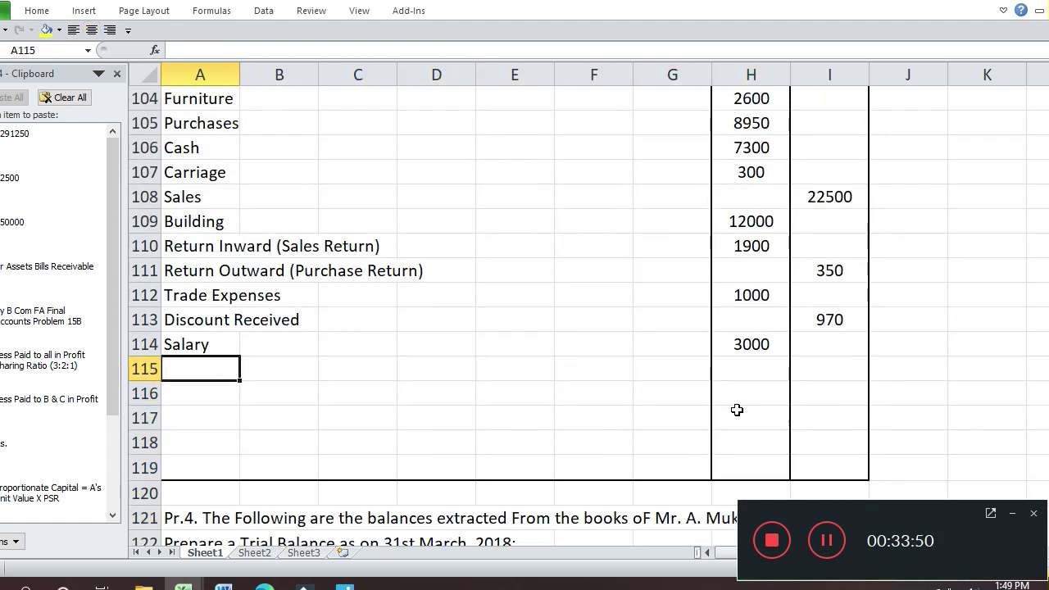
type("O")
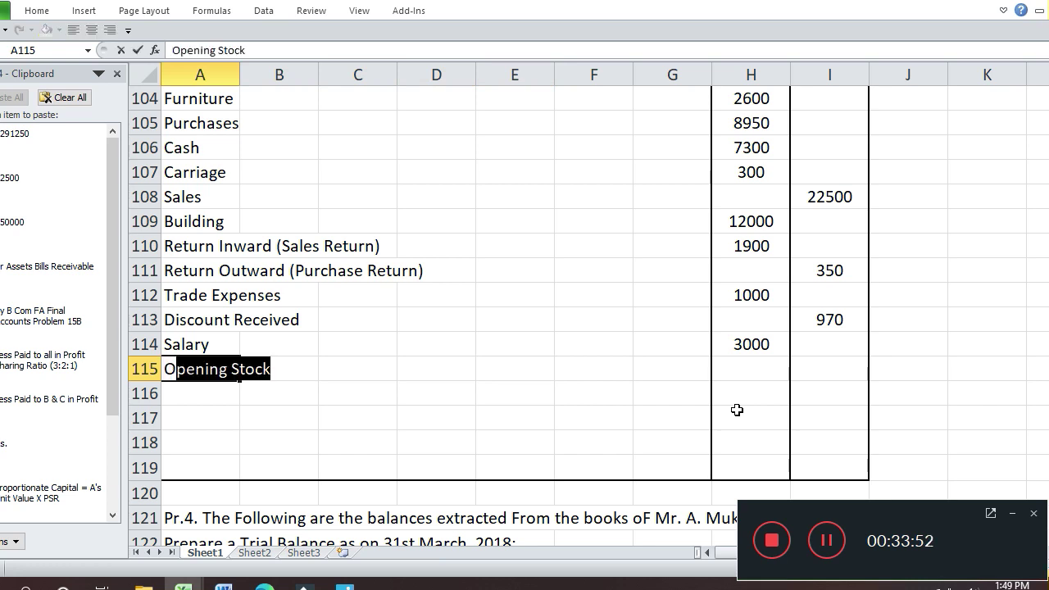
type("ffice")
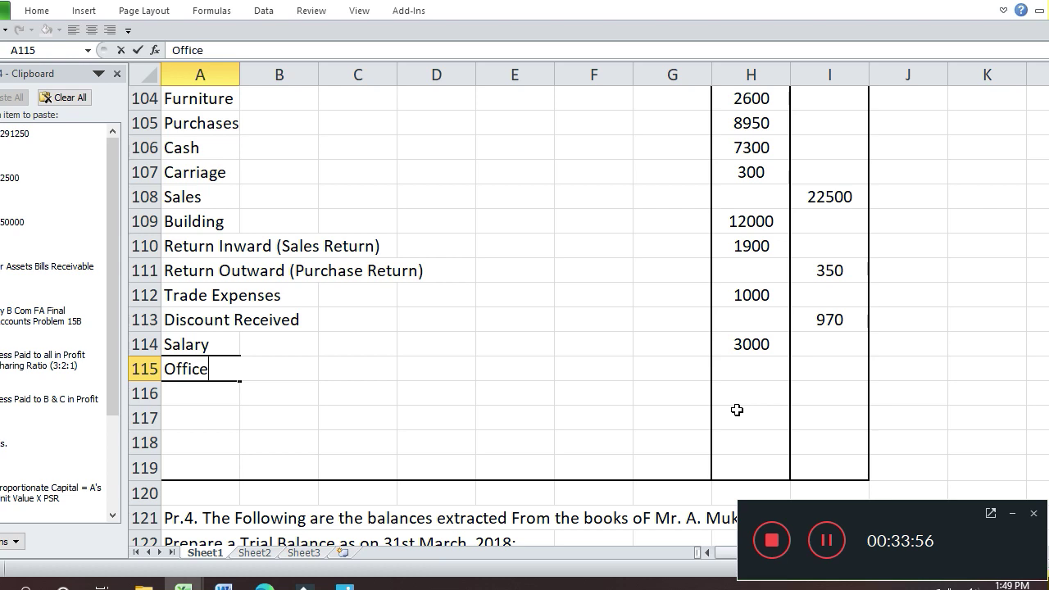
type(" Rent")
key("Return")
- Enter 2270 as the Office Rent amount in the Debit column, in cell H115
key("Up")
key("Right")
key("Right")
key("Right")
key("Right")
key("Right")
key("Right")
key("Right")
type("2")
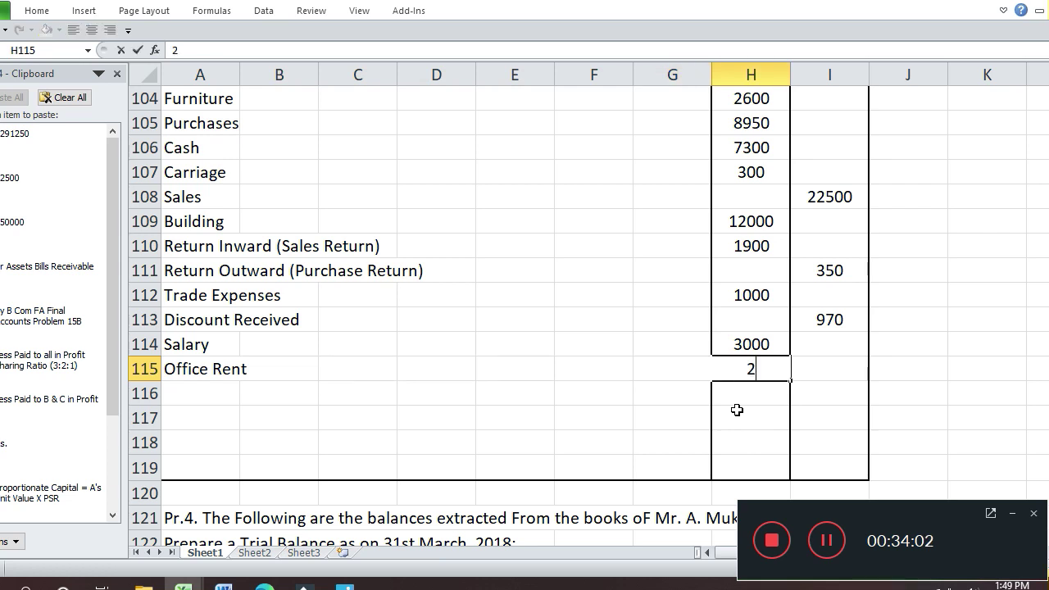
type("270")
key("Return")
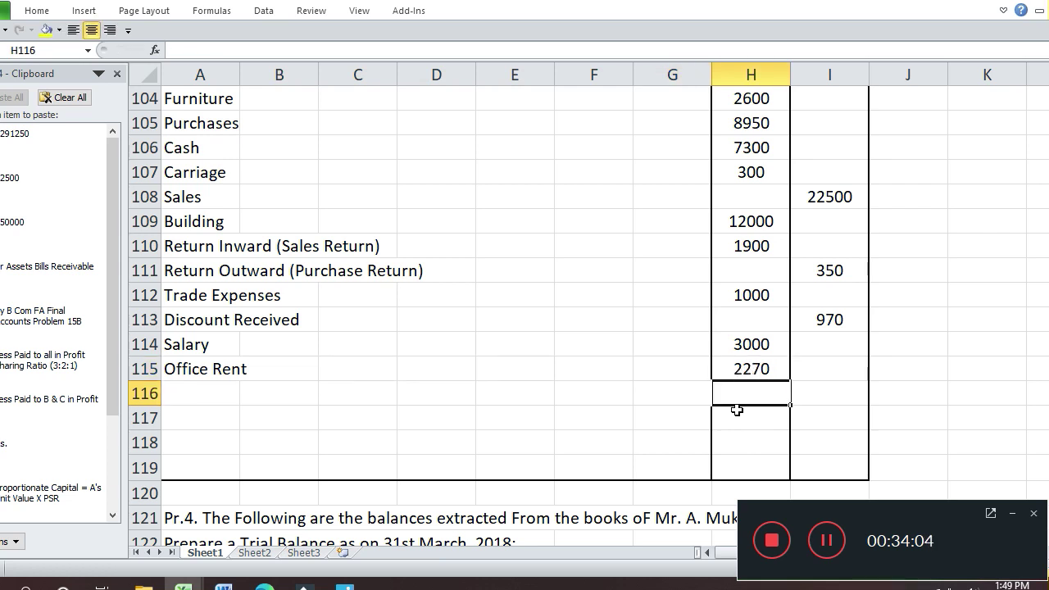
- Total the Debit column in cell H117 with a SUM formula over H102:H115
key("Down")
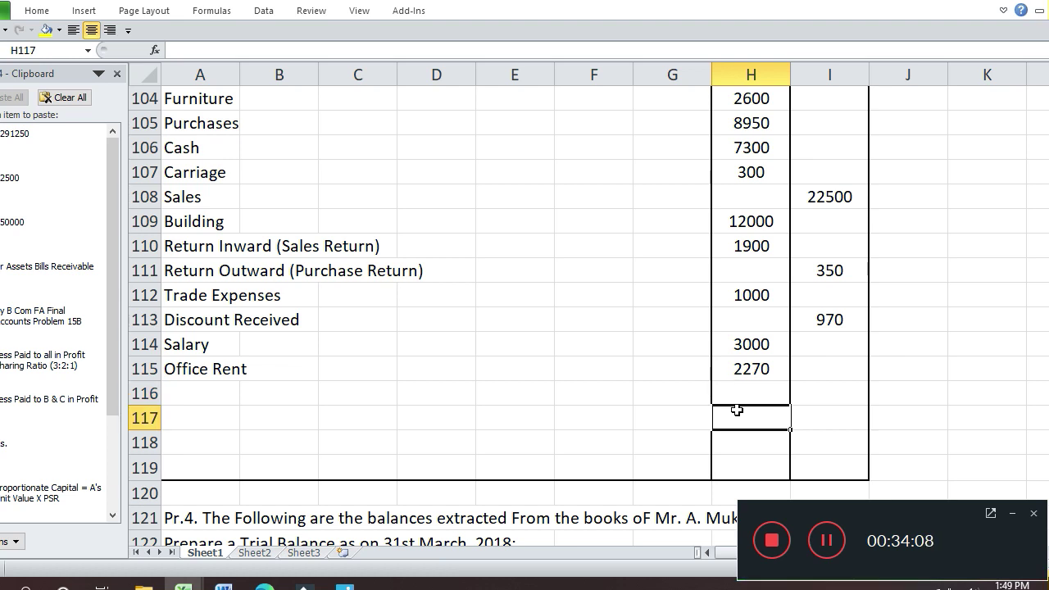
type("=su")
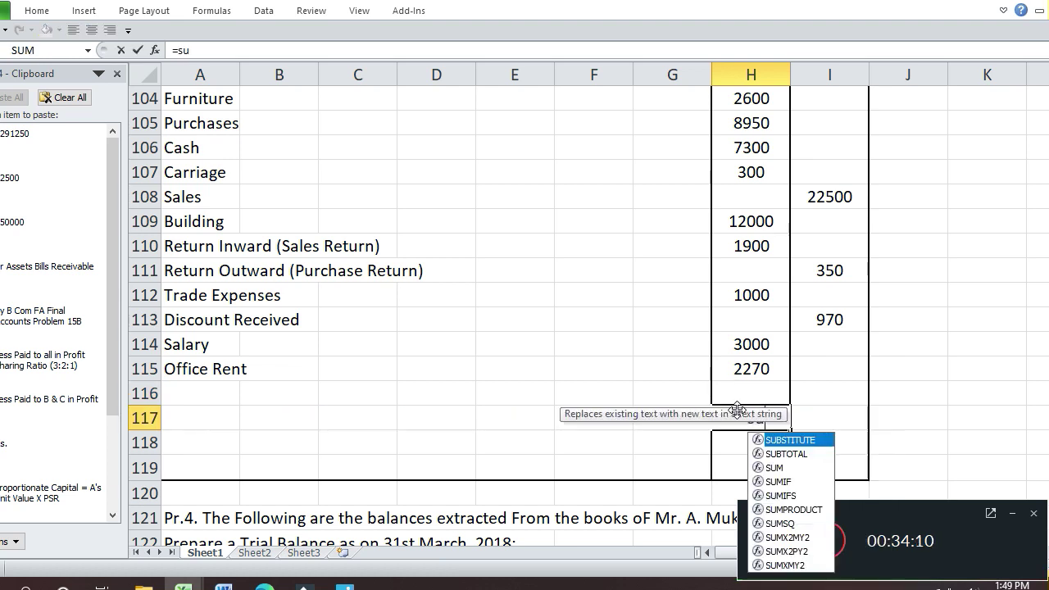
type("m(")
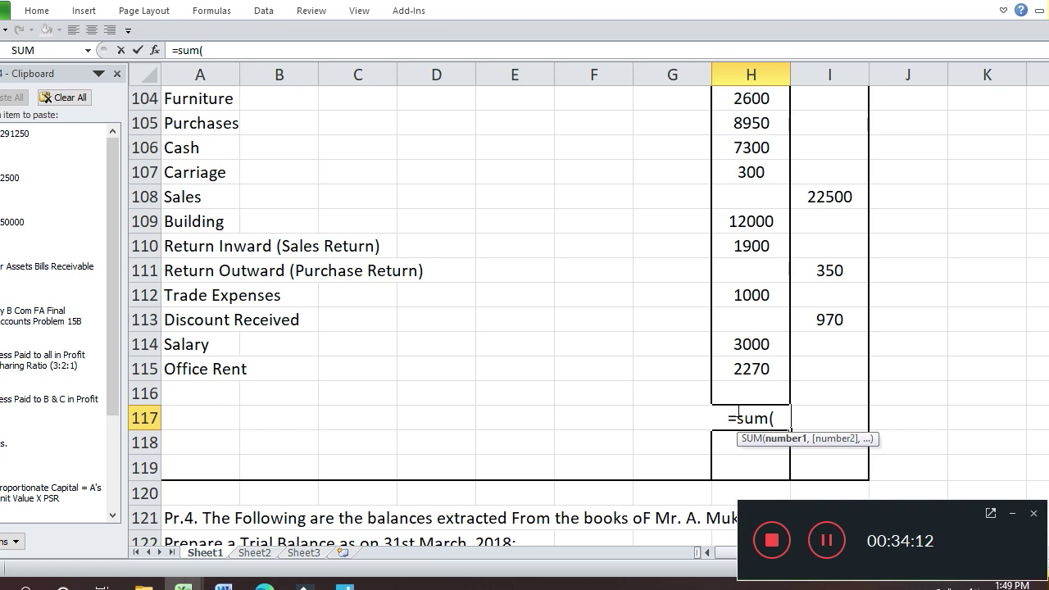
key("Up")
key("Up")
key("shift+Up")
key("shift+Up")
key("shift+Up")
key("shift+Up")
key("shift+Up")
key("shift+Up")
key("shift+Up")
key("shift+Up")
key("shift+Up")
key("shift+Up")
key("shift+Up")
key("shift+Up")
key("shift+Up")
key("shift+Up")
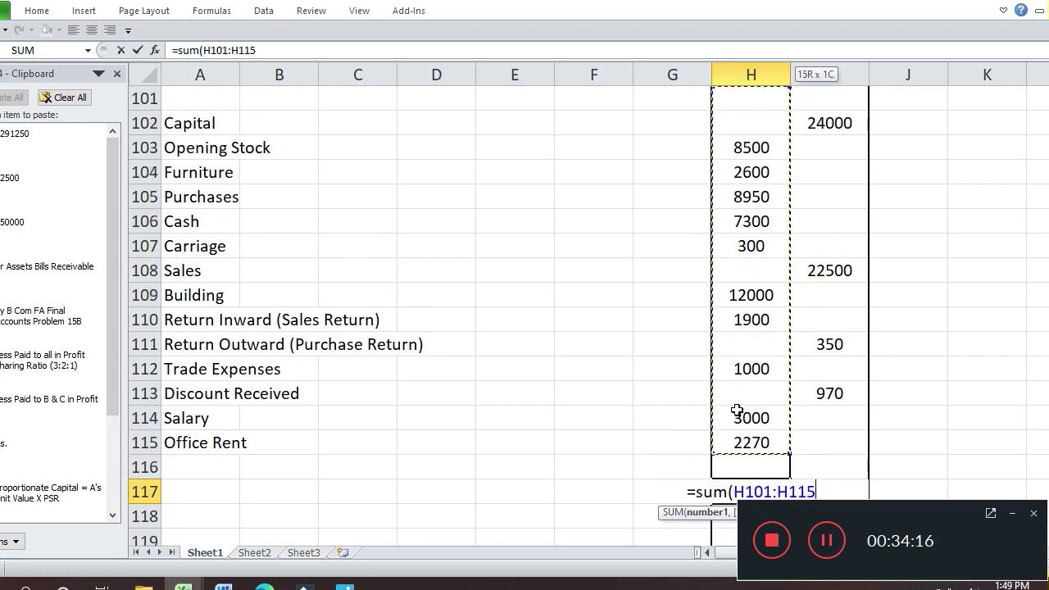
key("shift+Up")
key("Return")
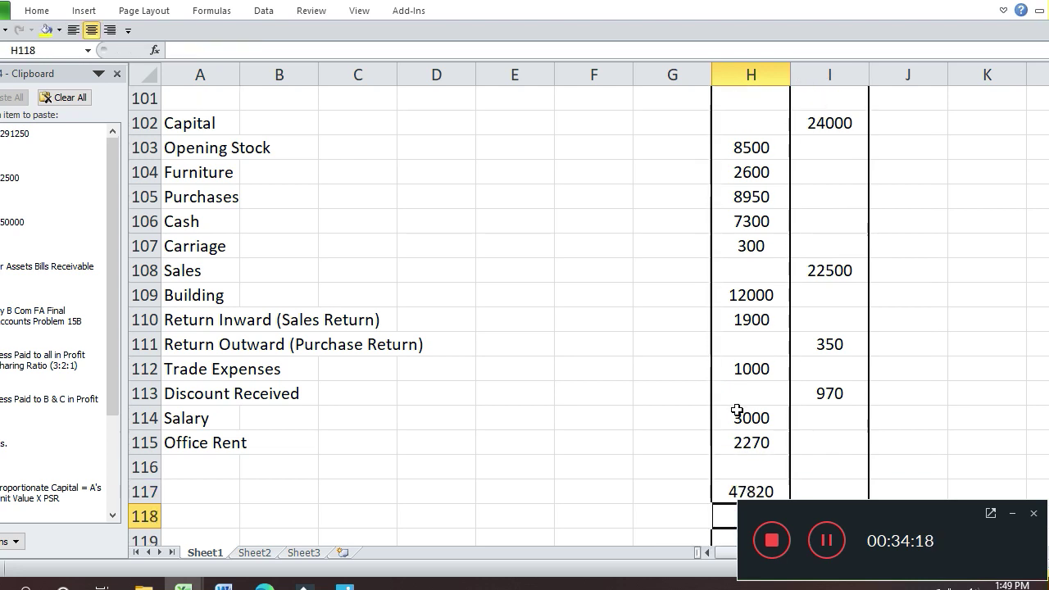
- Copy the Debit total formula from H117 into I117 to total the Credit column
key("Up")
key("ctrl+c")
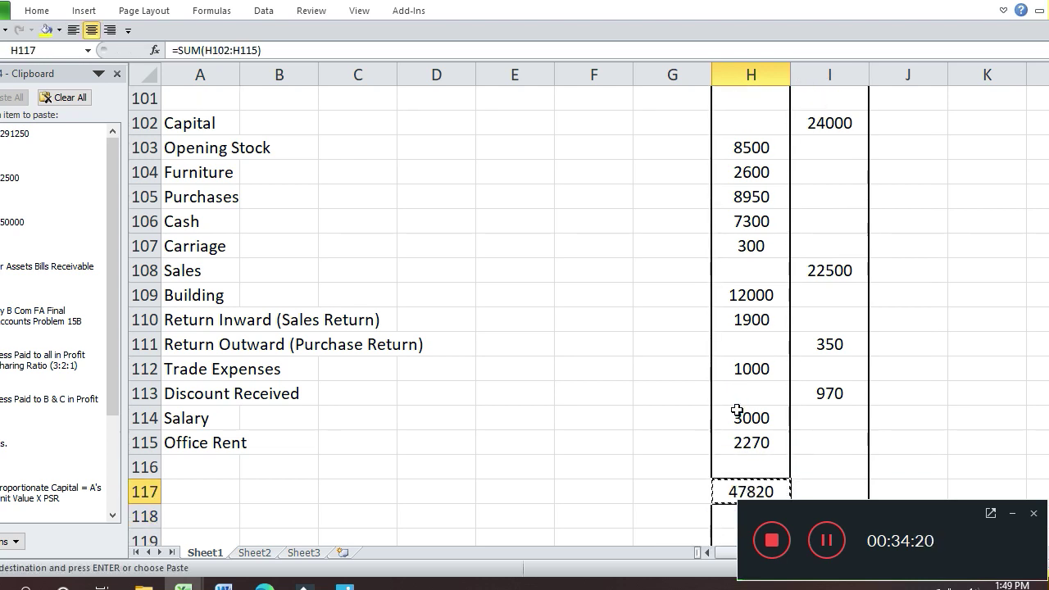
key("Right")
key("ctrl+v")
key("Escape")
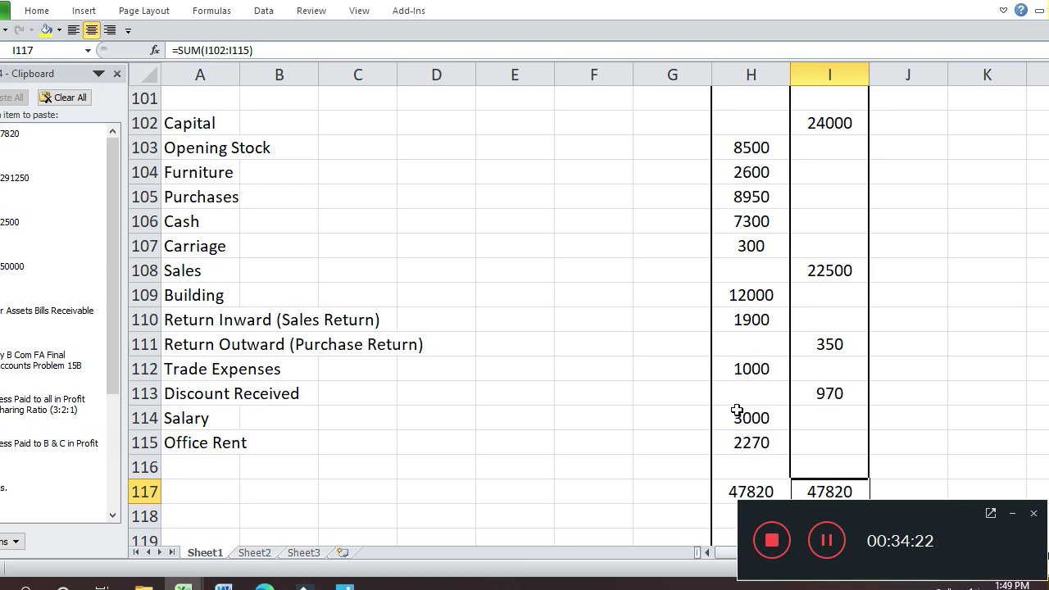
- Give the Debit and Credit totals in H117:I117 a single top border and a double bottom border
key("Down")
key("Down")
key("Down")
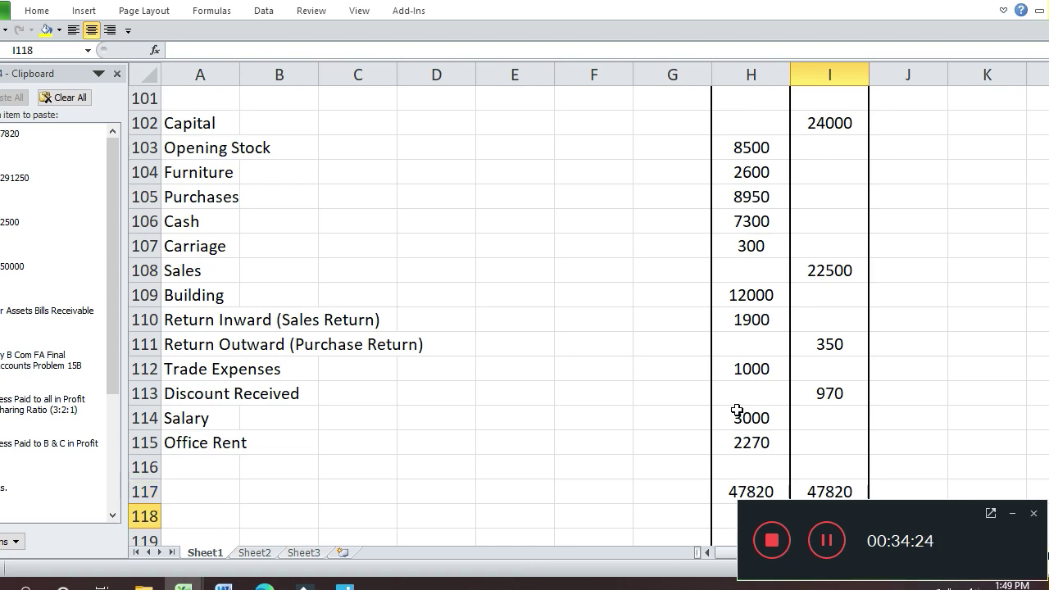
key("Up")
key("Up")
key("Up")
key("Left")
key("shift+Right")
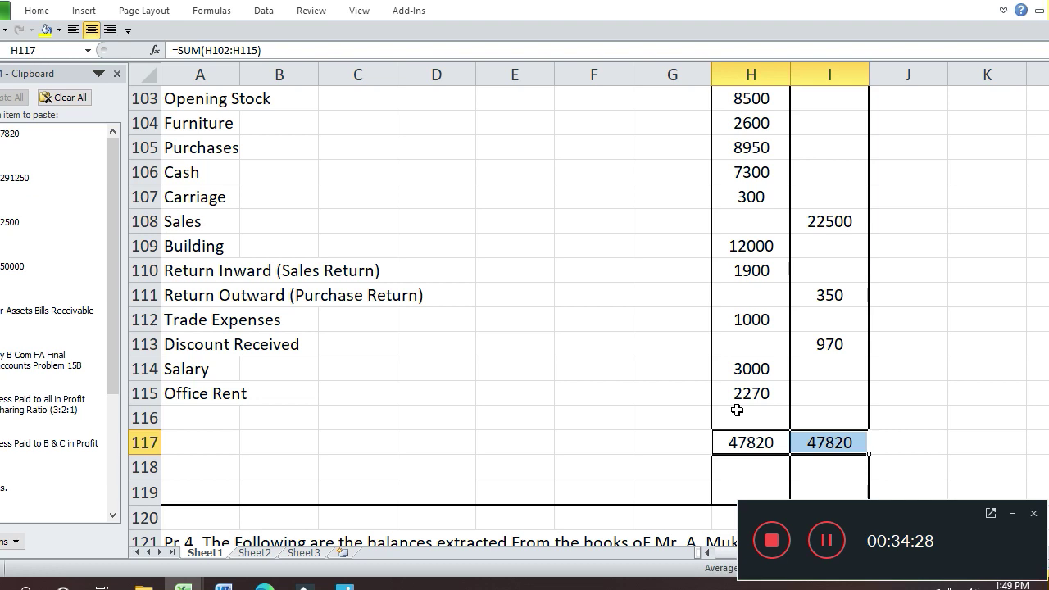
key("ctrl+1")
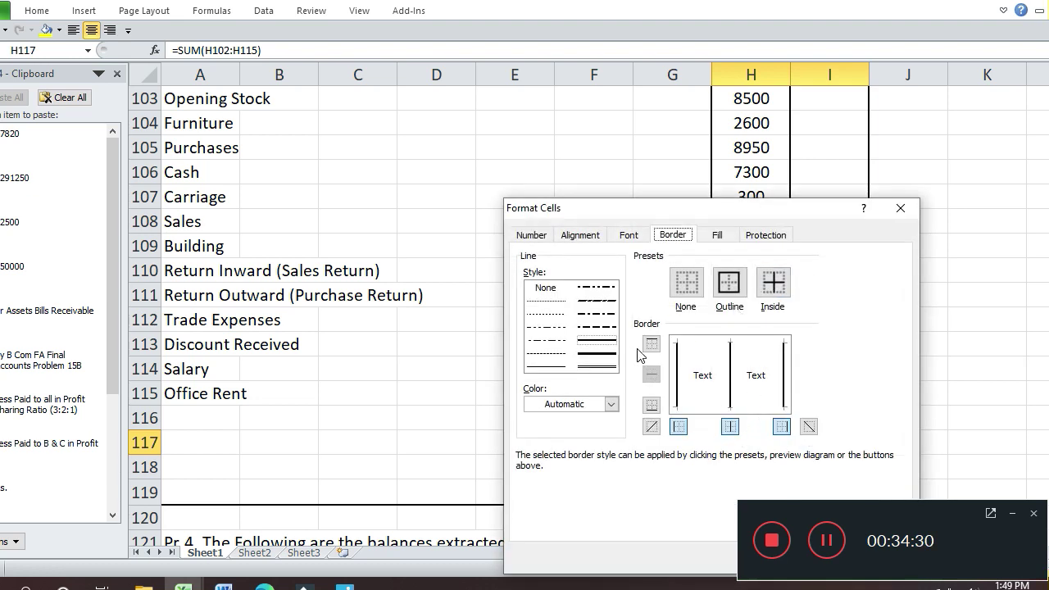
left_click(729, 338)
left_click(609, 366)
left_click(762, 407)
key("Return")
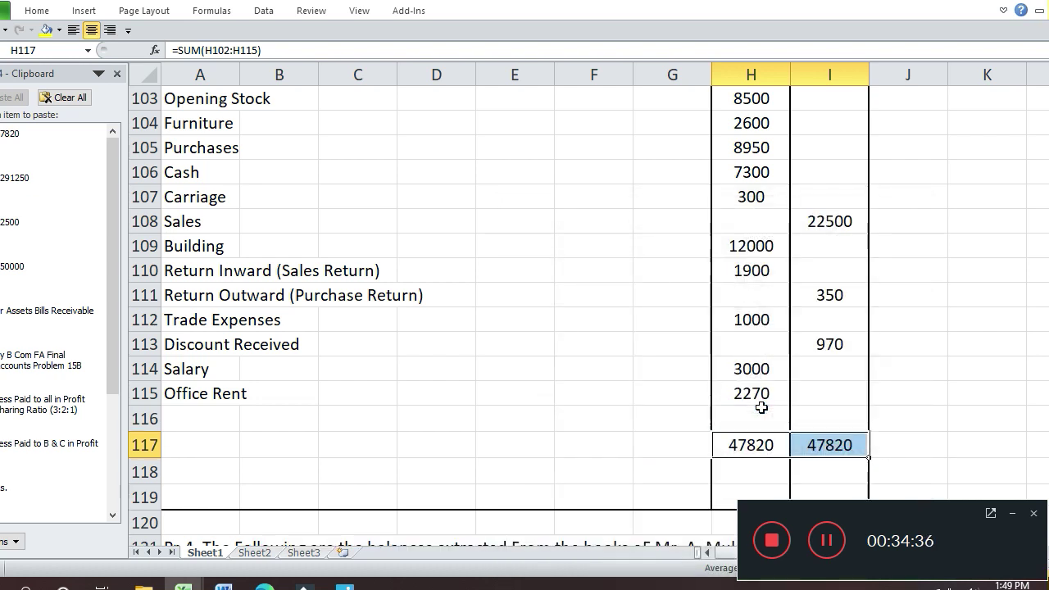
- Delete the surplus blank row 118 below the totals of the Problem 3 trial balance
key("Down")
key("Down")
key("Up")
key("Left")
key("Left")
key("Left")
key("Left")
key("Left")
key("Left")
key("Left")
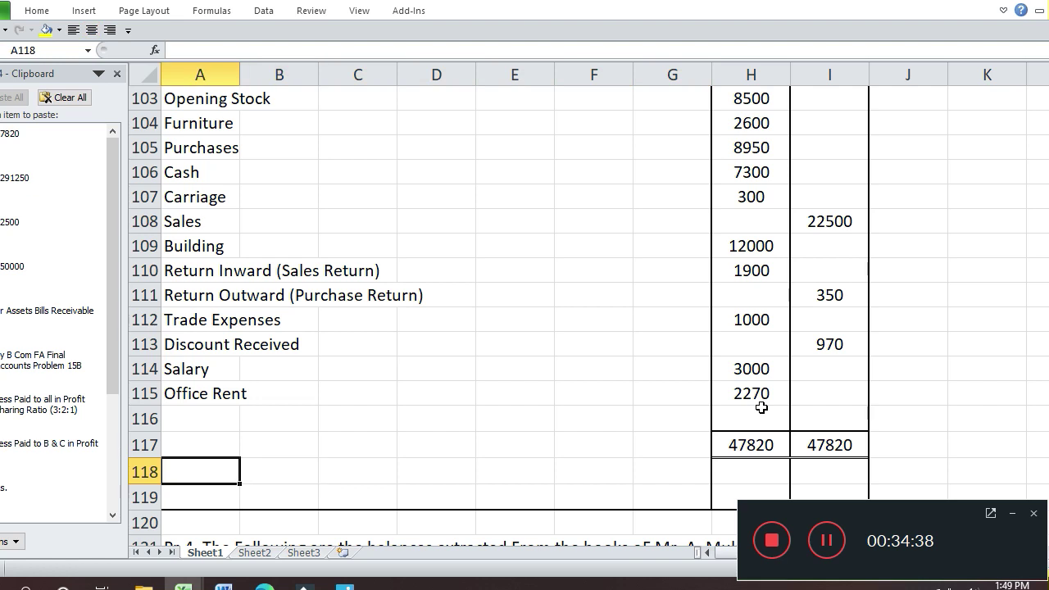
key("ctrl+minus")
key("r")
key("Return")
- Review the Problem 4 statement and its table of account balances down to the start of Problem 5
key("Down")
key("Down")
key("Down")
key("Down")
key("Down")
key("Down")
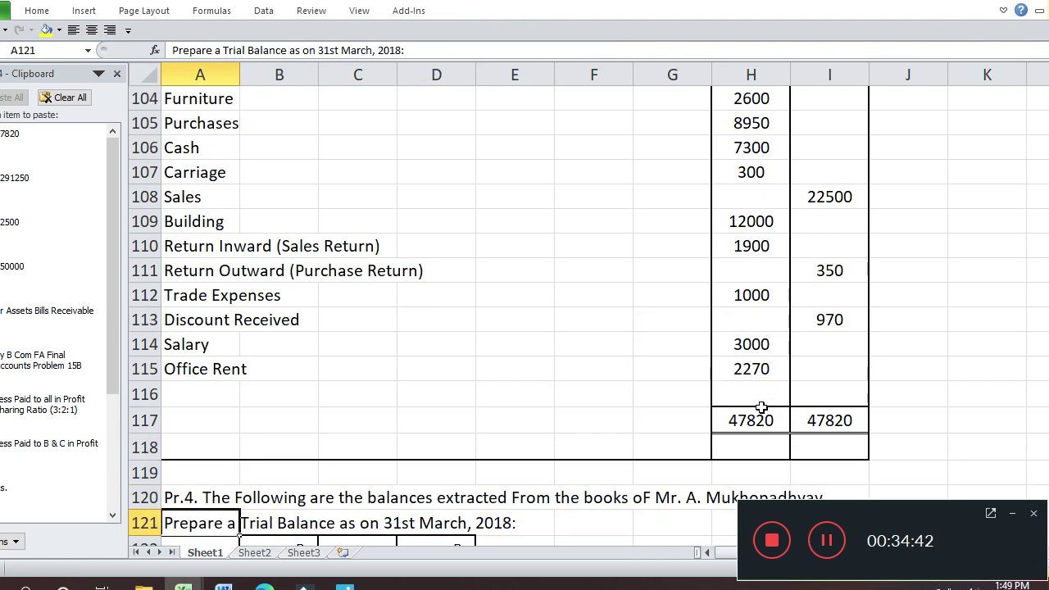
key("Down")
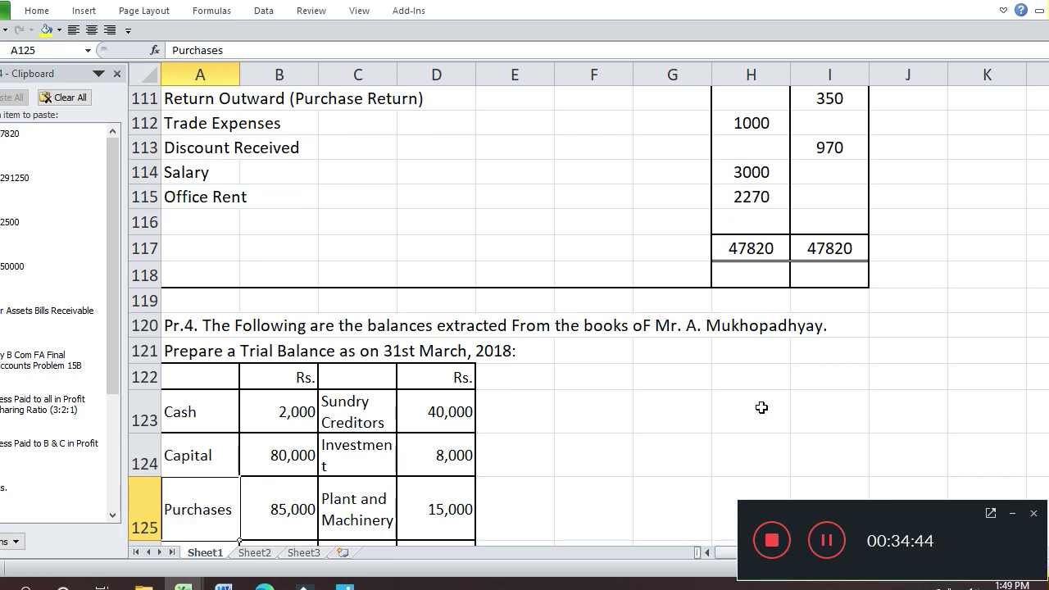
key("Down")
key("Down")
key("Down")
key("Down")
key("Down")
key("Down")
key("Down")
key("Down")
key("Down")
key("Down")
key("Down")
key("Down")
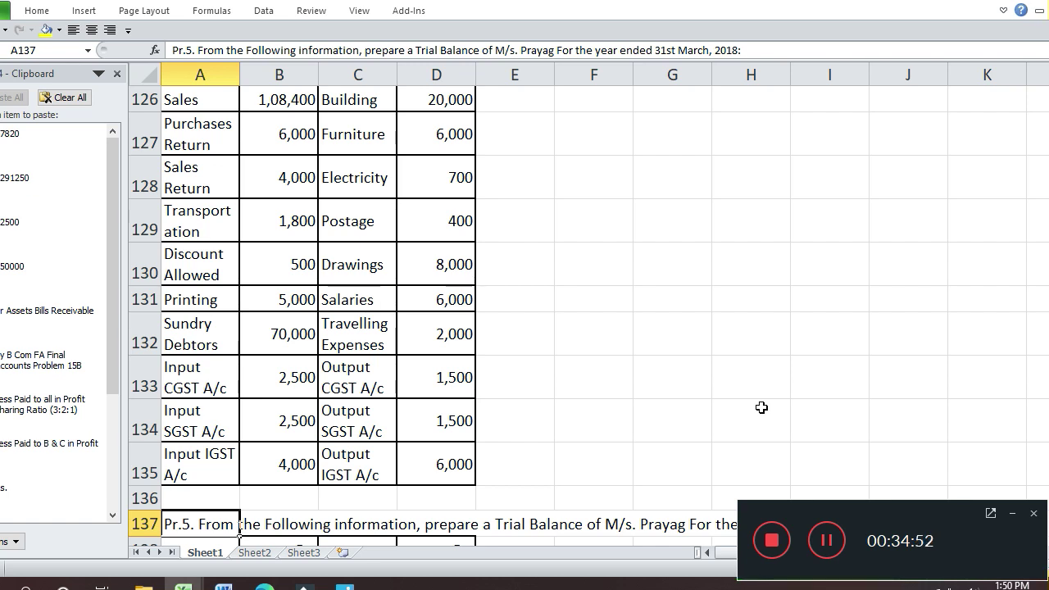
- Re-examine the Problem 4 statement and its full table of account balances, from the heading in row 120 to the last accounts in row 135
key("Up")
key("Up")
key("Up")
key("Up")
key("Up")
key("Up")
key("Up")
key("Up")
key("Up")
key("Up")
key("Up")
key("Up")
key("Up")
key("Up")
key("Up")
key("Up")
key("Up")
key("Up")
key("Up")
key("Up")
key("Down")
key("Down")
key("Down")
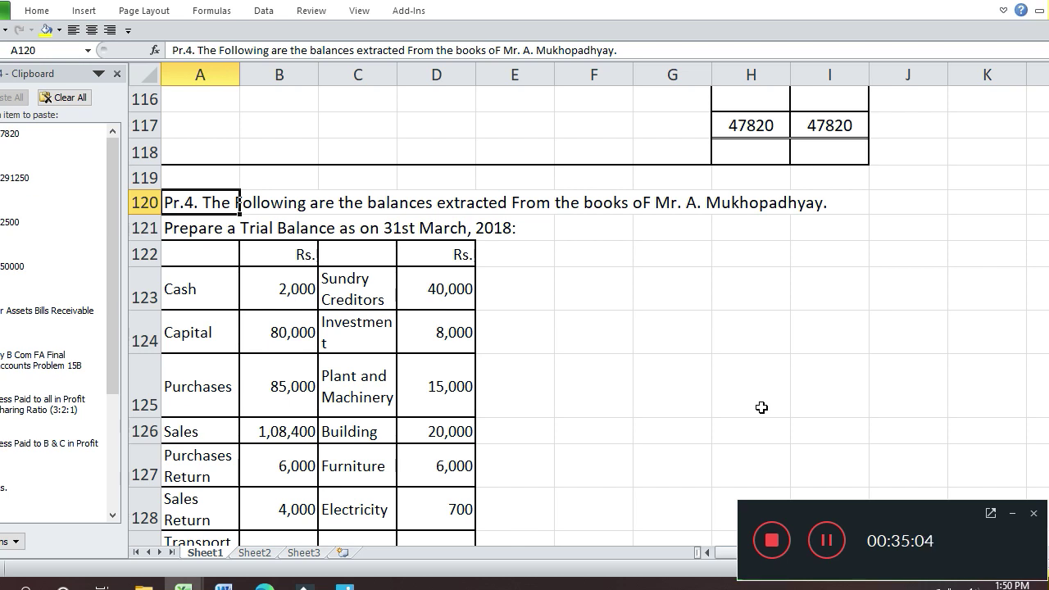
key("Down")
key("Down")
key("Down")
key("Down")
key("Down")
key("Down")
key("Down")
key("Down")
key("Down")
key("Down")
key("Down")
key("Down")
key("Down")
key("Down")
key("Down")
key("Down")
key("Down")
key("Down")
key("Down")
key("Down")
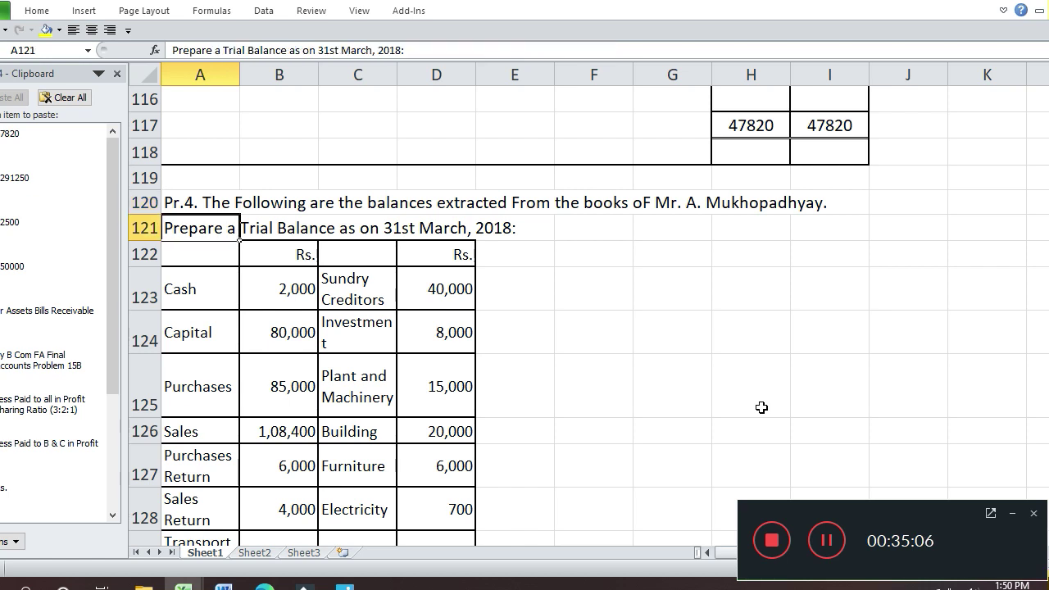
key("Up")
key("Up")
key("Up")
key("Up")
key("Up")
key("Up")
key("Up")
key("Up")
key("Up")
key("Up")
key("Up")
key("Up")
key("Up")
key("Up")
key("Up")
key("Up")
key("Up")
key("Up")
key("Up")
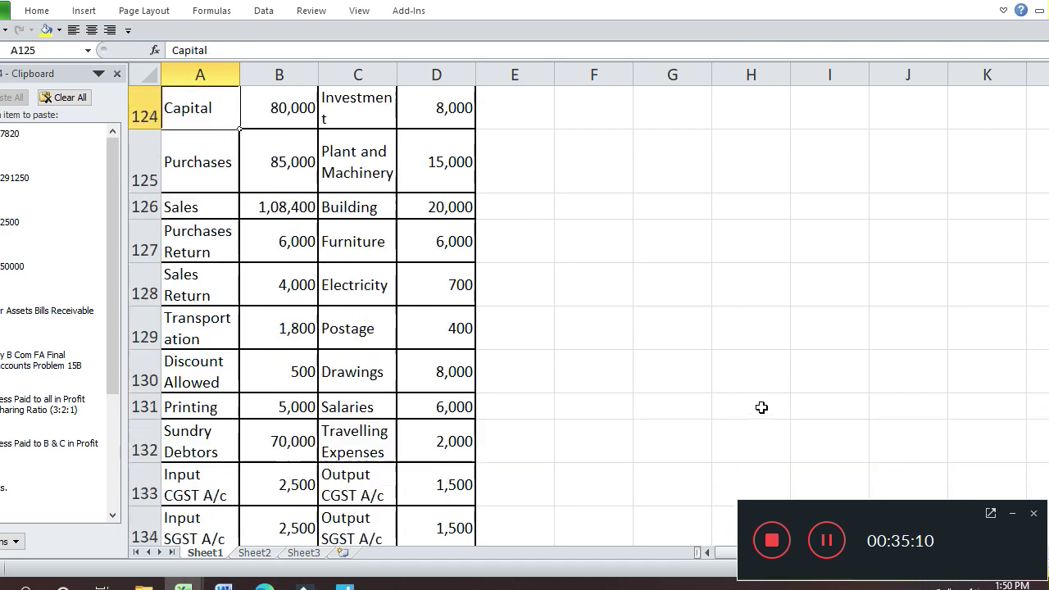
key("Down")
key("Down")
key("Down")
key("Down")
key("Down")
key("Down")
key("Down")
key("Down")
key("Down")
key("Down")
key("Down")
key("Down")
key("Down")
key("Down")
key("Down")
key("Down")
key("Down")
key("Down")
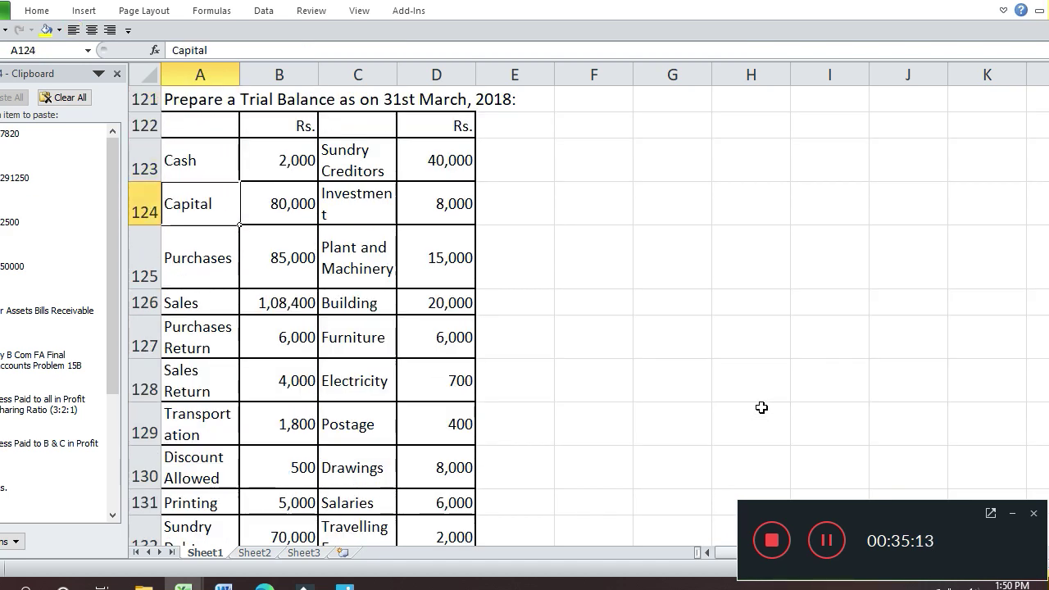
key("Up")
key("Up")
key("Up")
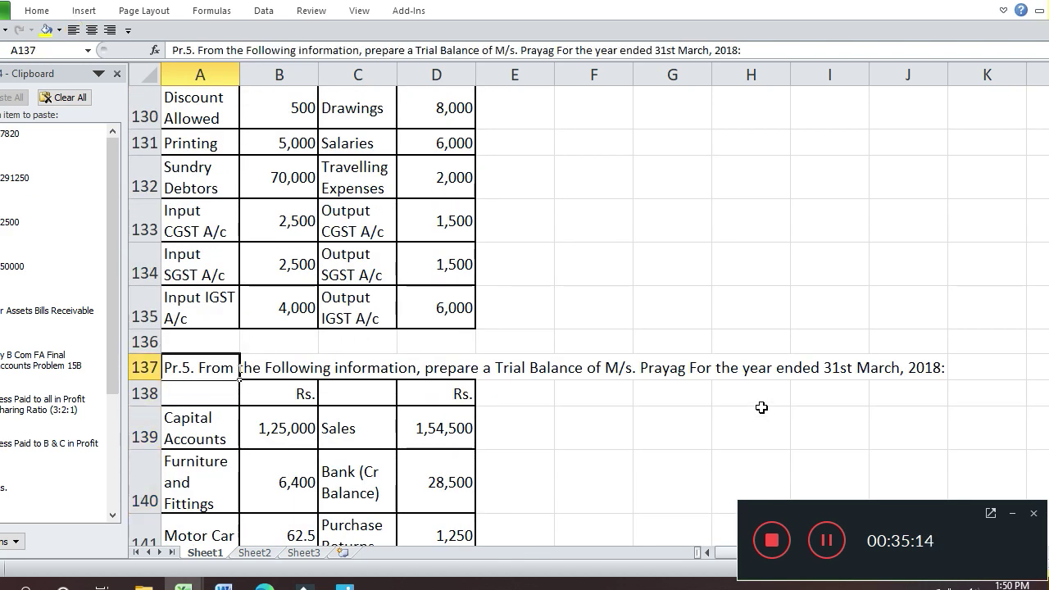
- Insert 27 blank rows at rows 137 to 163, above the Problem 5 statement, to make room for the Problem 4 trial balance
key("shift+Down")
key("shift+Down")
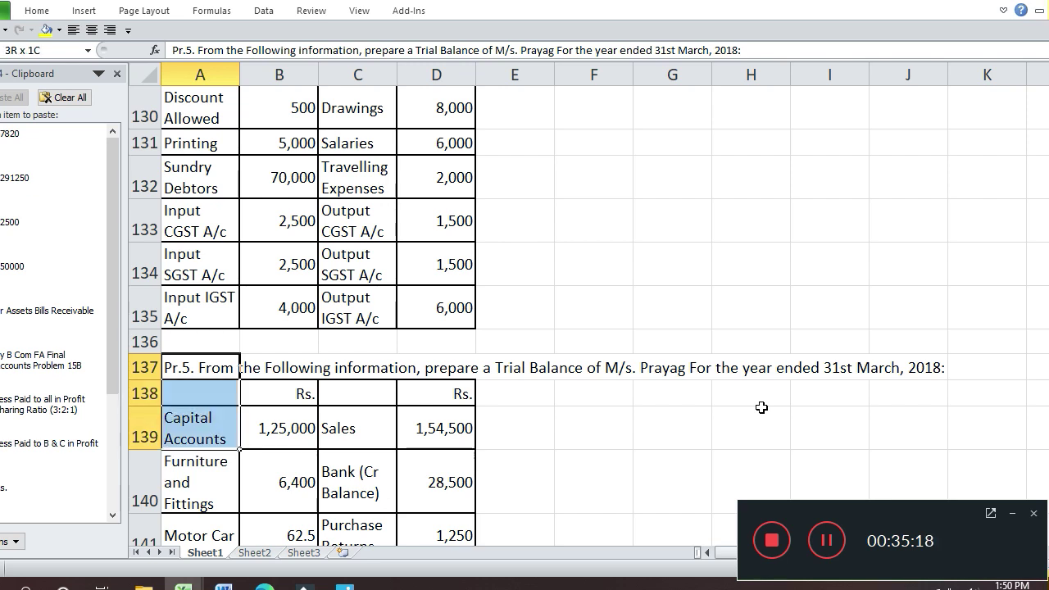
key("shift+Down")
key("shift+Down")
key("shift+Down")
key("shift+Down")
key("shift+Down")
key("shift+Down")
key("shift+Down")
key("shift+Down")
key("shift+Down")
key("shift+Down")
key("shift+Down")
key("shift+Down")
key("shift+Down")
key("shift+Down")
key("shift+Down")
key("shift+Down")
key("shift+Down")
key("shift+Down")
key("shift+Down")
key("shift+Down")
key("shift+Down")
key("shift+Down")
key("shift+Down")
key("shift+Down")
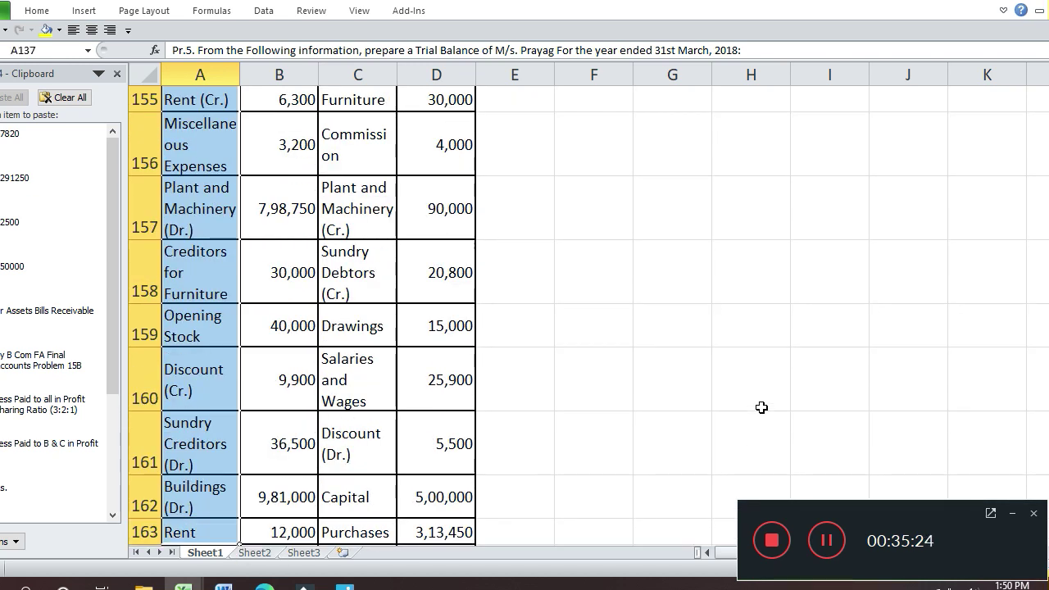
key("alt+i")
key("r")
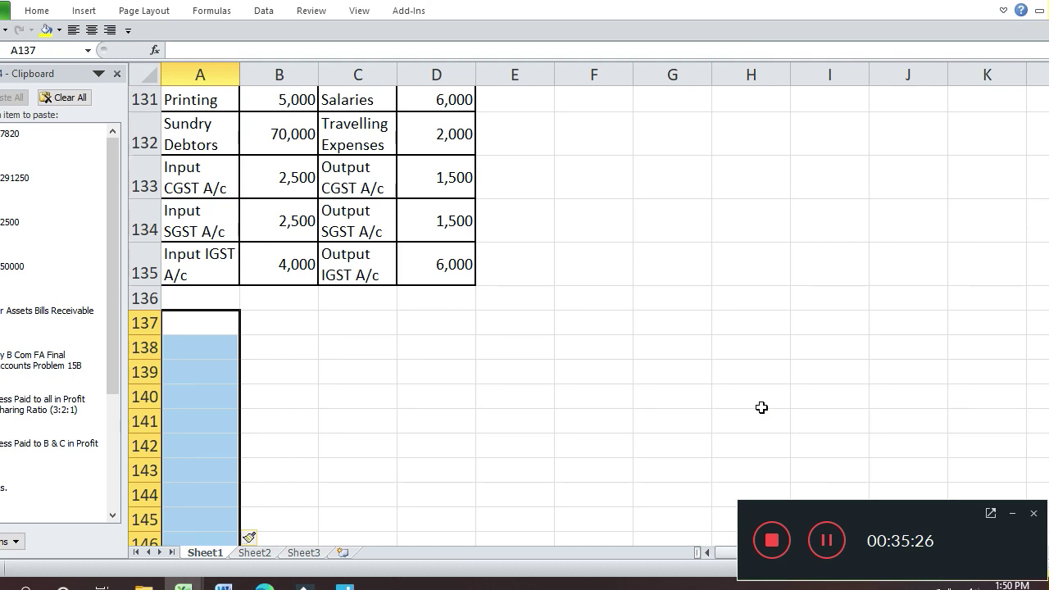
- Read through the Problem 4 requirement and its account balances down to the blank area starting at row 137
key("Up")
key("Up")
key("Up")
key("Up")
key("Up")
key("Up")
key("Up")
key("Up")
key("Up")
key("Up")
key("Up")
key("Up")
key("Up")
key("Up")
key("Up")
key("Up")
key("Up")
key("Up")
key("Up")
key("Up")
key("Down")
key("Down")
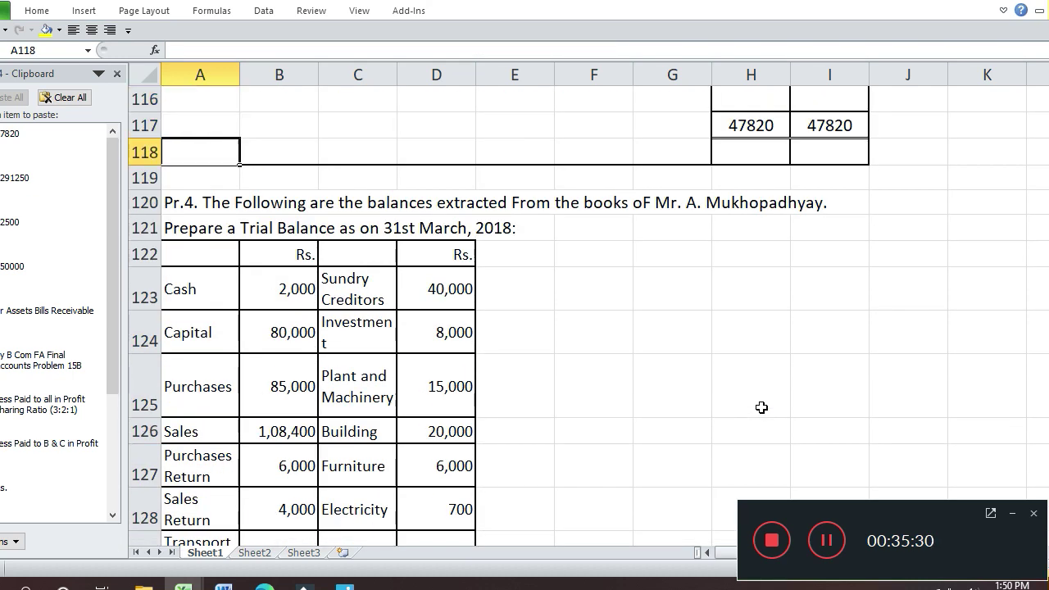
key("Down")
key("Down")
key("Down")
key("Down")
key("Down")
key("Down")
key("Down")
key("Down")
key("Down")
key("Down")
key("Down")
key("Down")
key("Down")
key("Down")
key("Down")
key("Down")
key("Down")
key("Down")
key("Down")
key("Down")
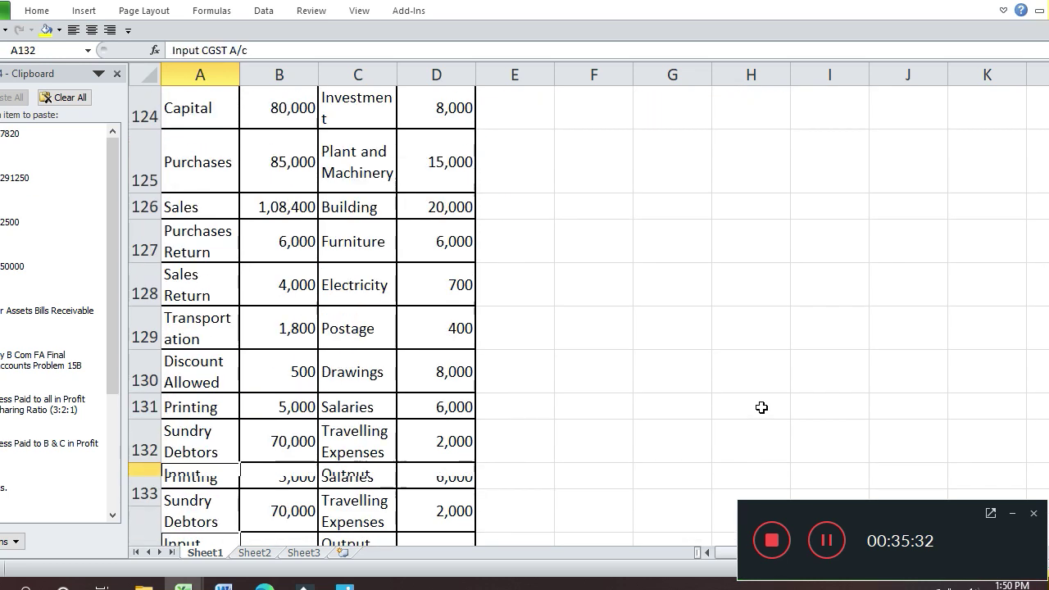
key("Up")
key("Up")
key("Up")
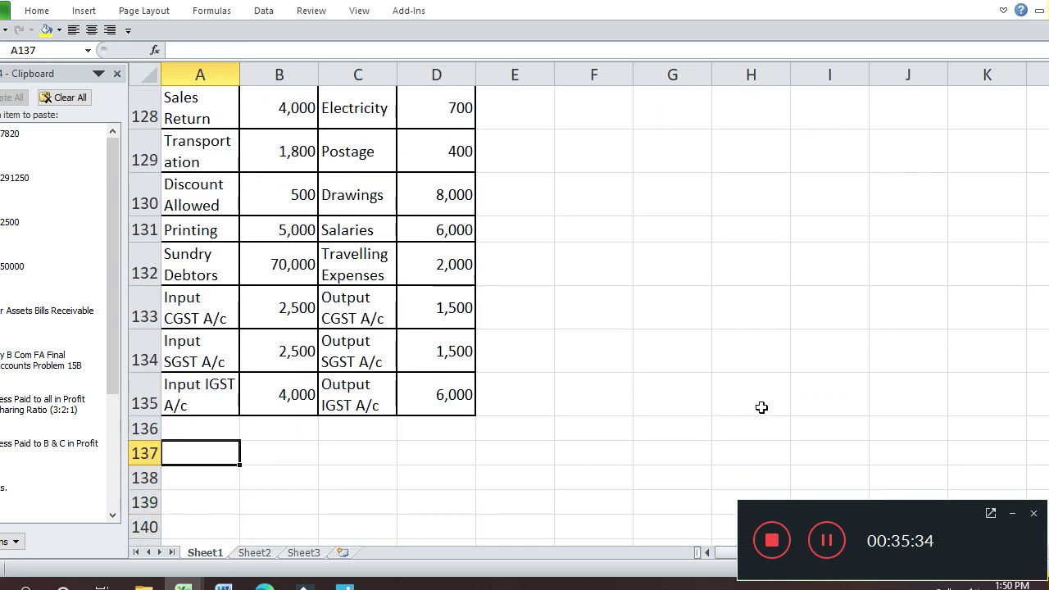
- Insert five more blank rows at rows 137 to 141 to enlarge the space for the Problem 4 trial balance
key("shift+Down")
key("shift+Down")
key("shift+Down")
key("shift+Down")
key("alt+i")
key("r")
key("shift+Up")
key("shift+Up")
key("shift+Up")
key("shift+Up")
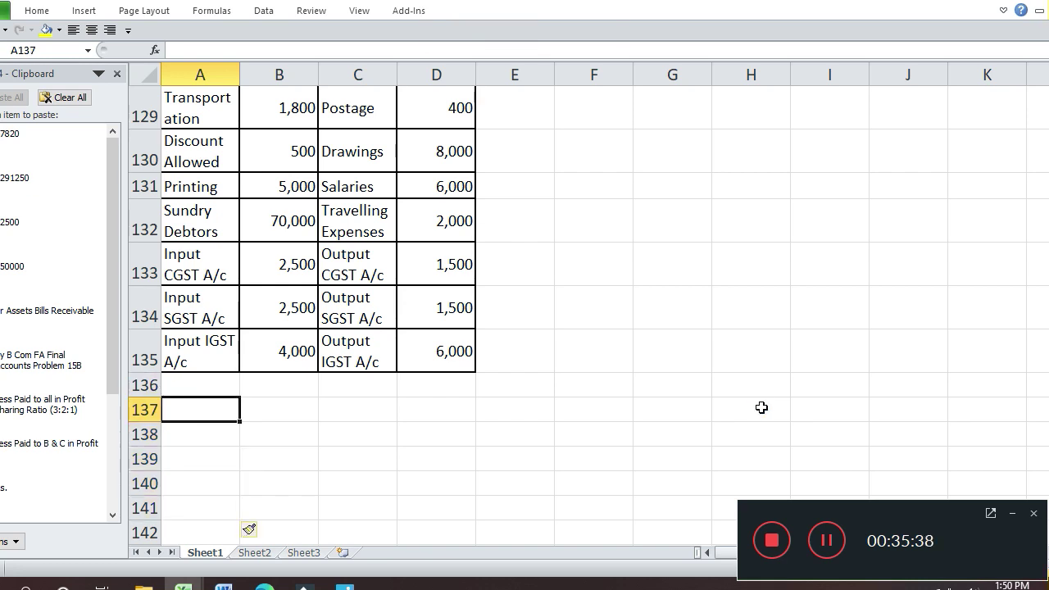
- Enter the heading "In the Books of" followed by the proprietor's name in cell A137
type("In the Books")
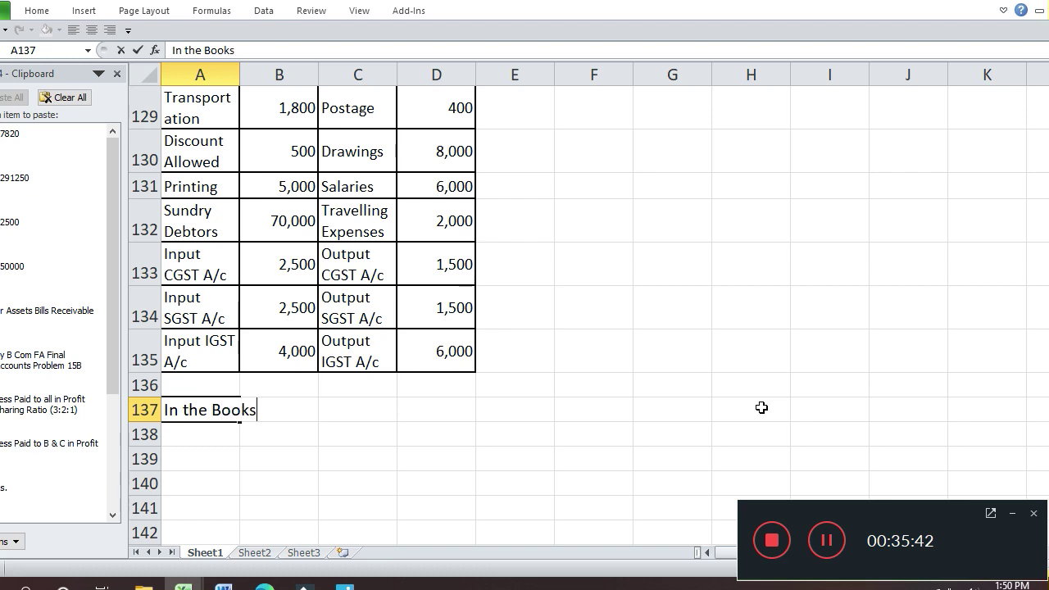
type(" of A Mukhopad")
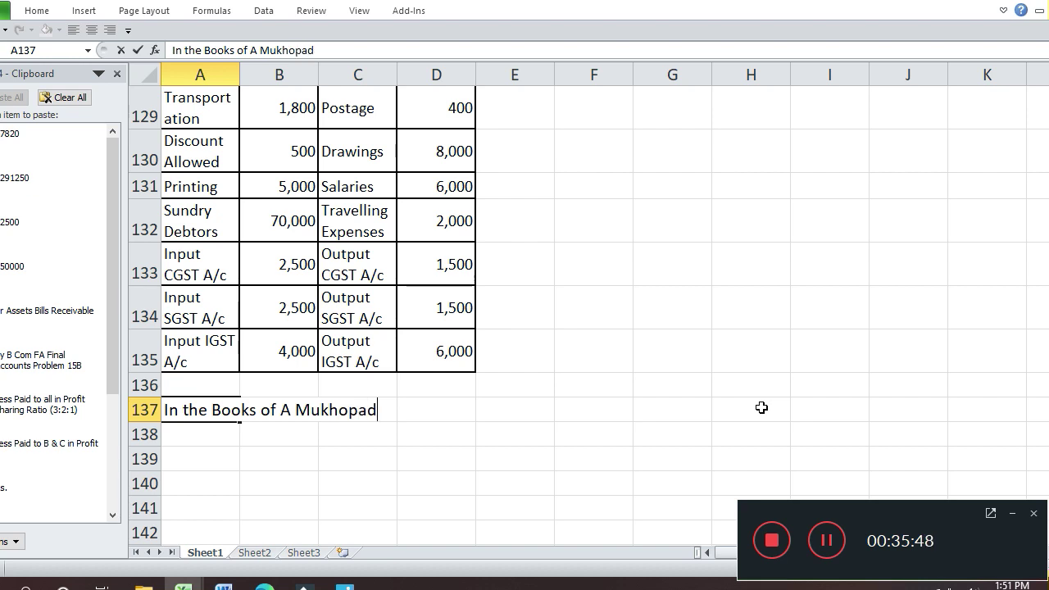
type("hyay")
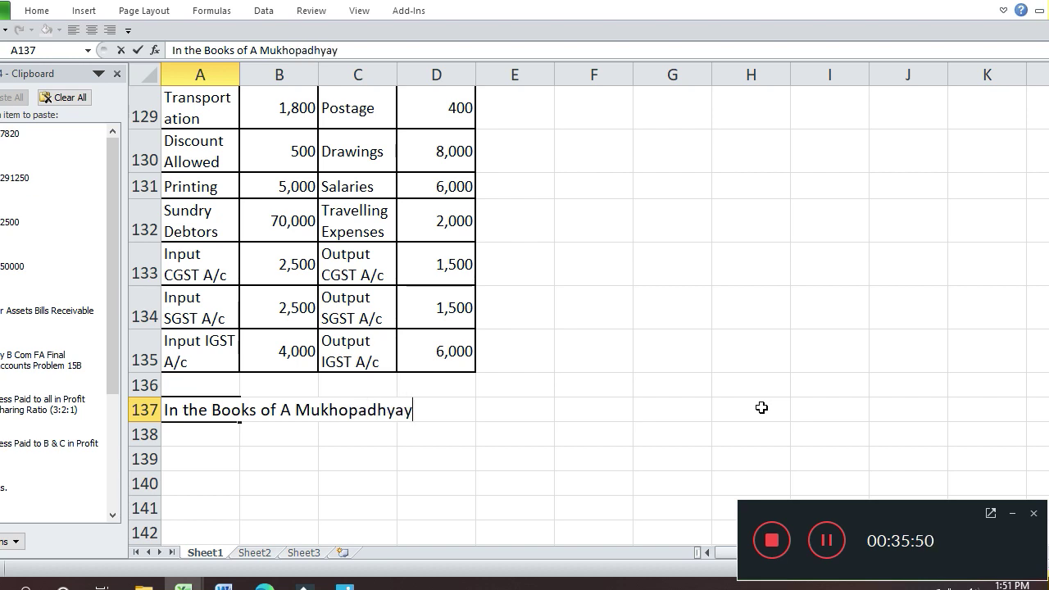
key("Return")
key("Up")
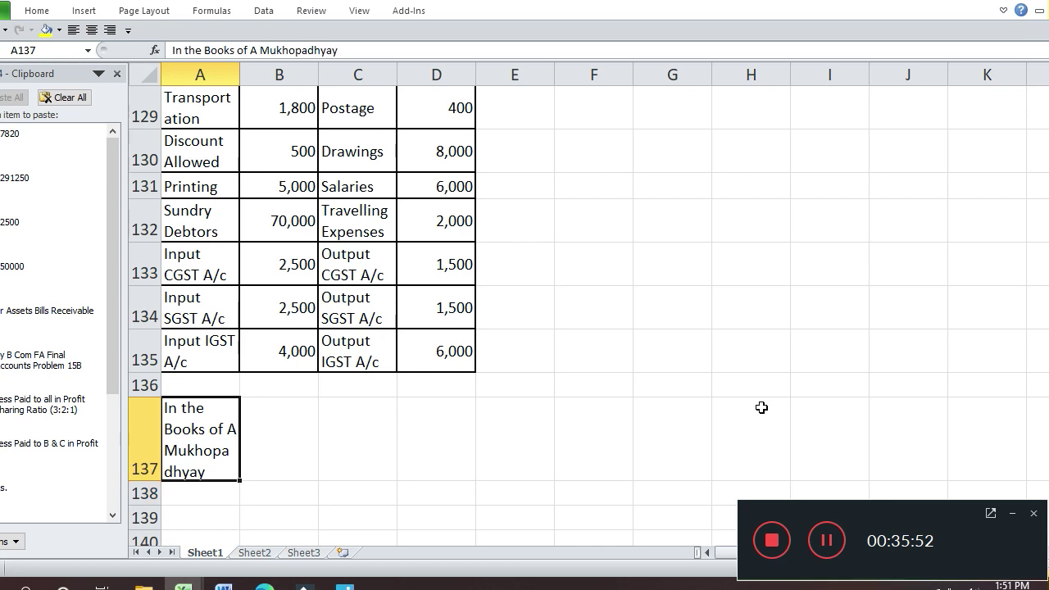
- Turn off text wrapping for cells A137 to A168, from the books heading down to just above Problem 5
key("shift+Down")
key("shift+Down")
key("shift+Down")
key("shift+Down")
key("shift+Down")
key("shift+Down")
key("shift+Down")
key("shift+Down")
key("shift+Down")
key("shift+Down")
key("shift+Down")
key("shift+Down")
key("shift+Down")
key("shift+Down")
key("shift+Down")
key("shift+Down")
key("shift+Down")
key("shift+Down")
key("shift+Down")
key("shift+Down")
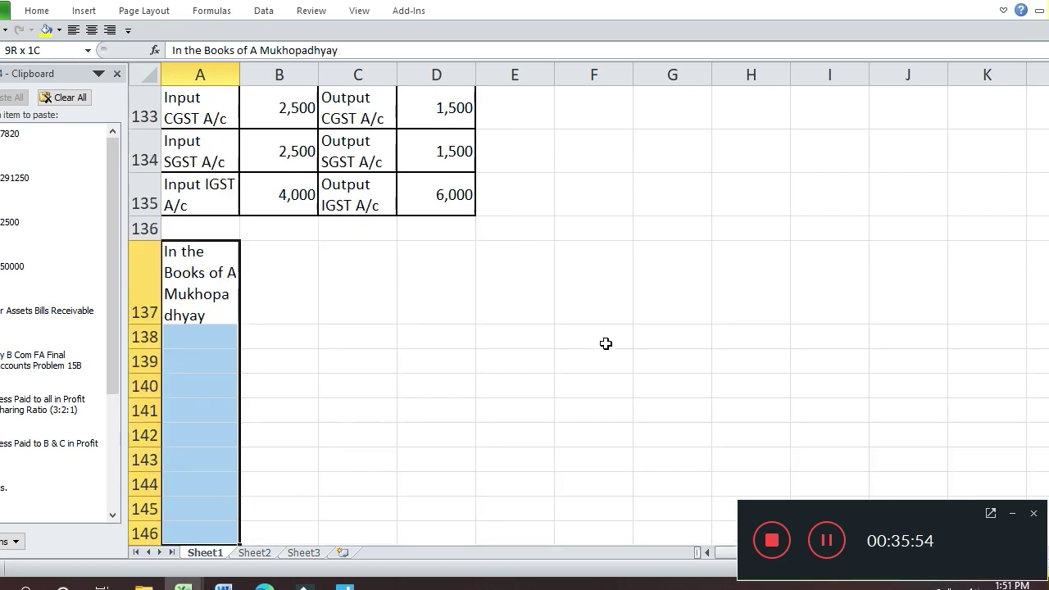
key("shift+Down")
key("shift+Down")
key("shift+Up")
key("shift+Up")
key("shift+Up")
key("shift+Up")
key("shift+Up")
key("shift+Up")
key("shift+Up")
key("shift+Up")
key("shift+Up")
key("shift+Up")
key("shift+Up")
key("shift+Up")
key("shift+Up")
key("shift+Up")
key("shift+Up")
key("shift+Up")
key("shift+Up")
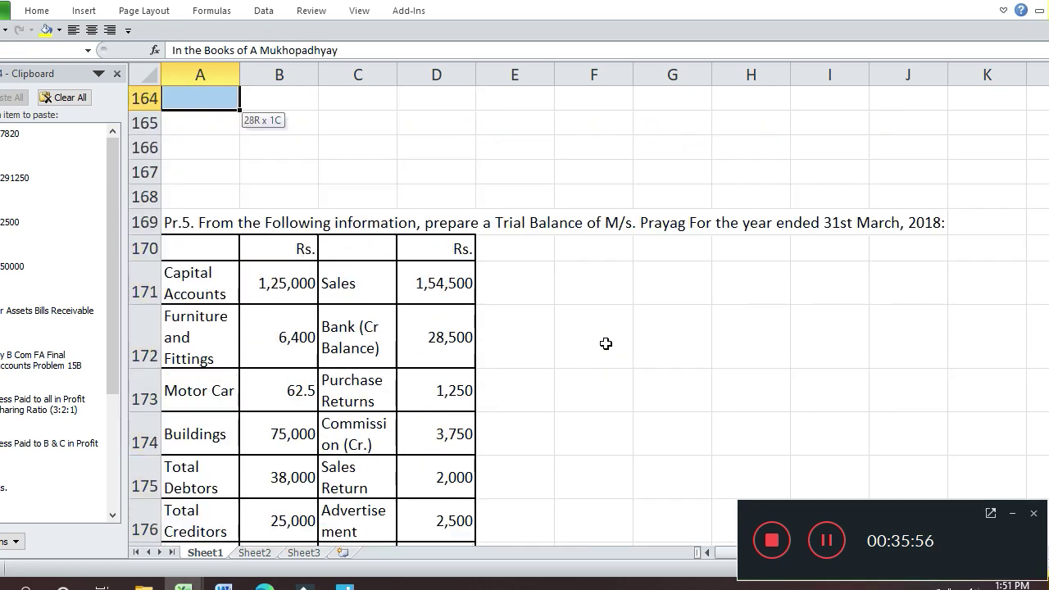
key("shift+Down")
key("shift+Down")
key("shift+Down")
key("shift+Down")
key("shift+Down")
key("shift+Down")
key("shift+Down")
key("shift+Down")
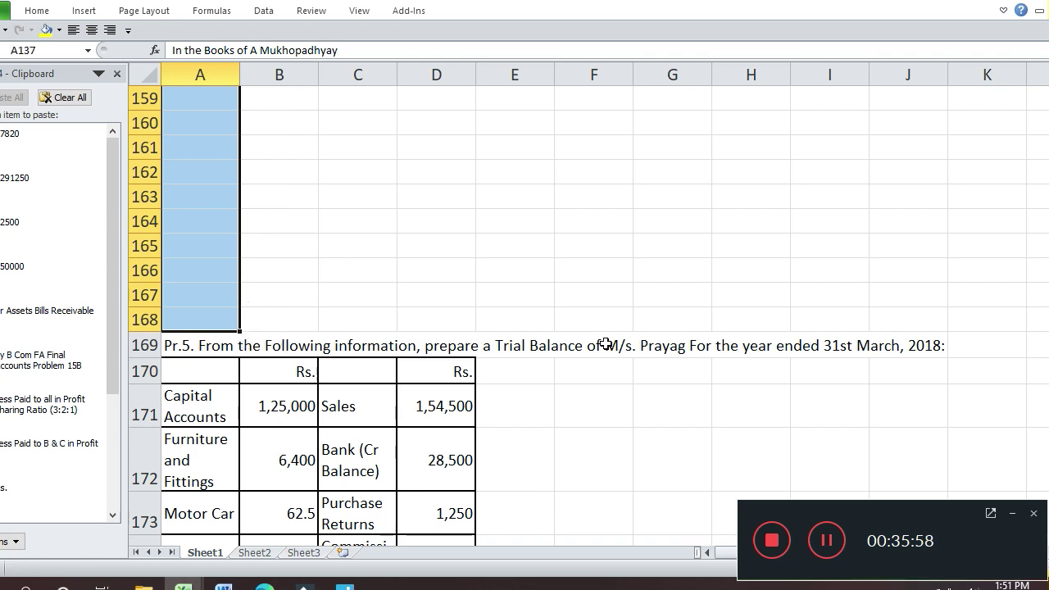
key("ctrl+1")
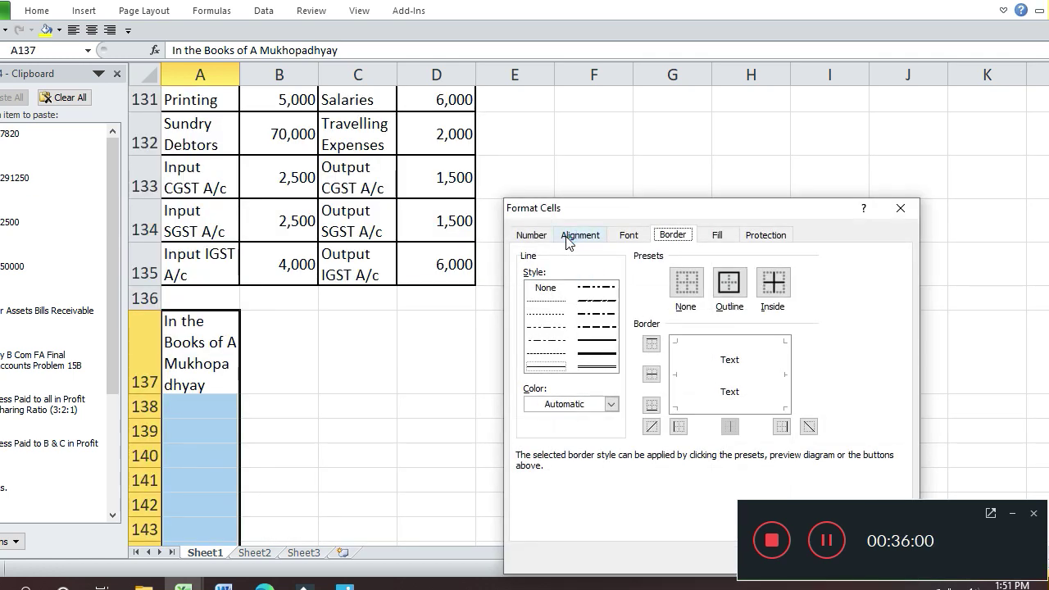
left_click(568, 240)
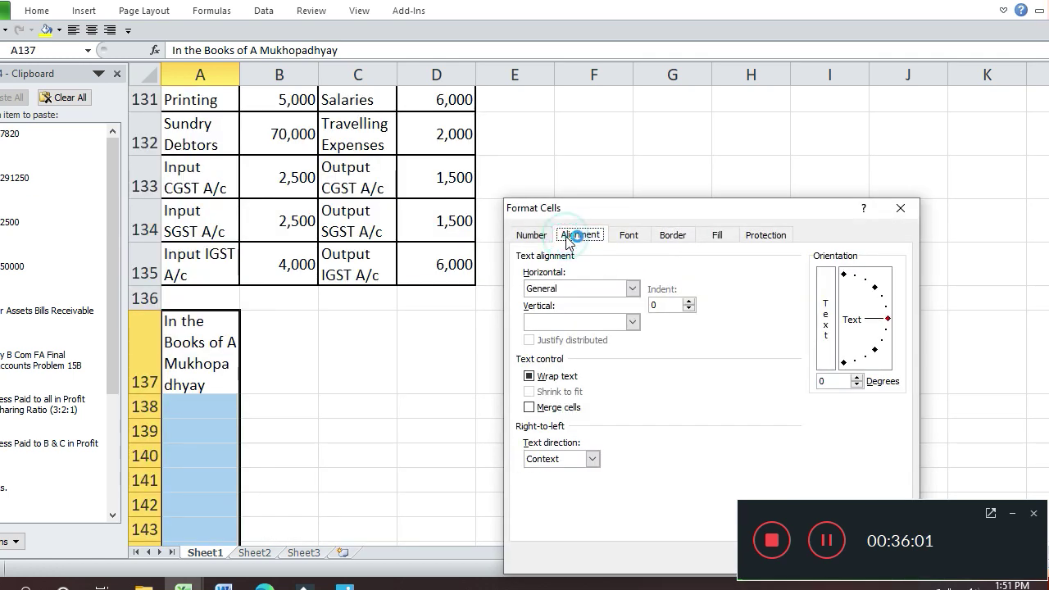
left_click(530, 376)
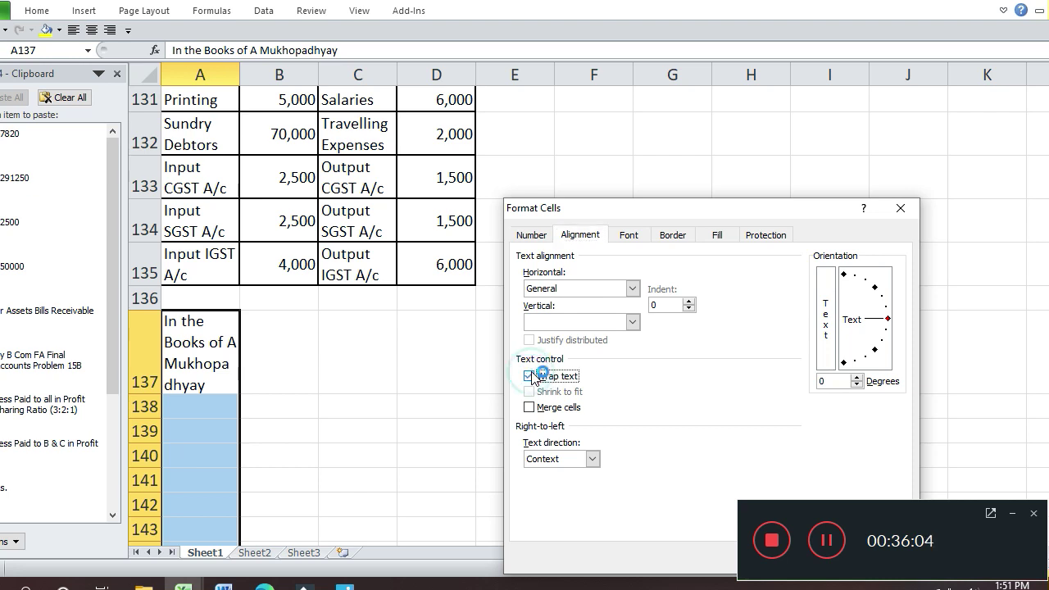
left_click(529, 377)
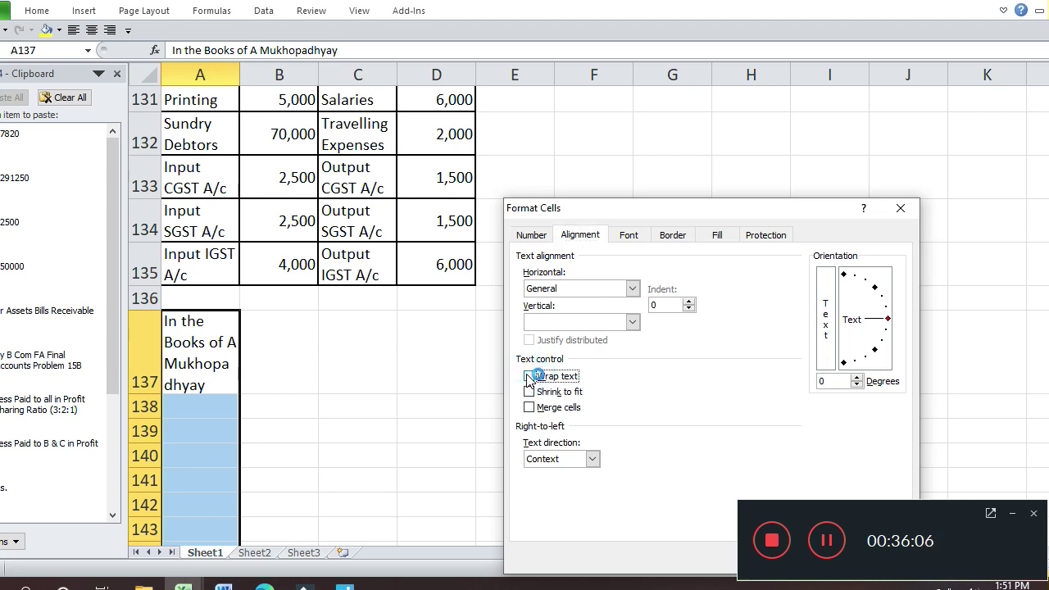
key("Return")
key("Down")
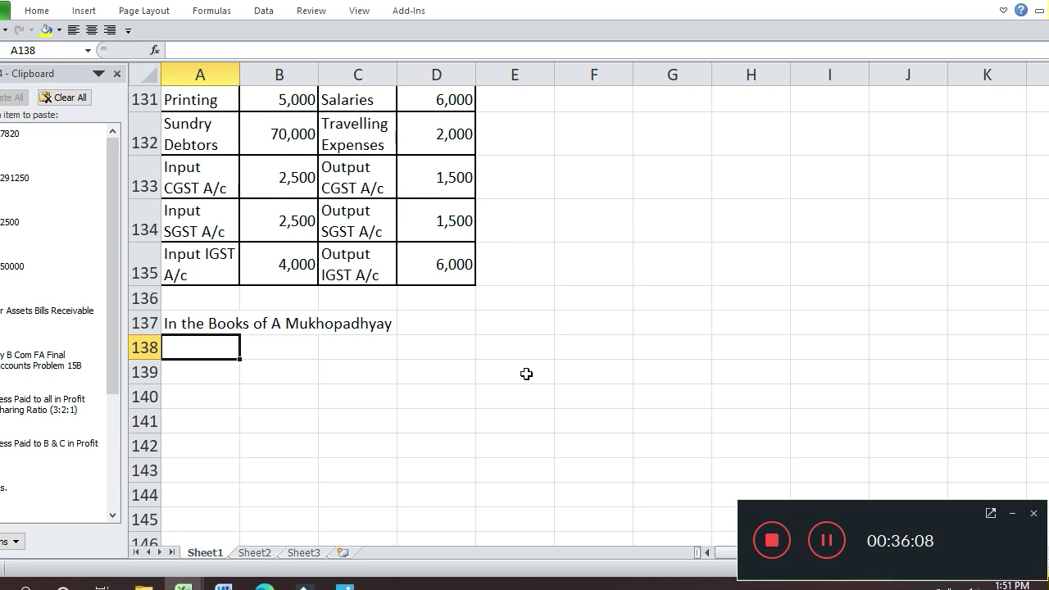
- Check the Problem 4 statement in rows 120 and 121 for the trial balance wording and date
key("Up")
key("Up")
key("Up")
key("Up")
key("Up")
key("Up")
key("Up")
key("Up")
key("Up")
key("Up")
key("Up")
key("Up")
key("Up")
key("Up")
key("Up")
key("Up")
key("Up")
key("Up")
key("Up")
key("Up")
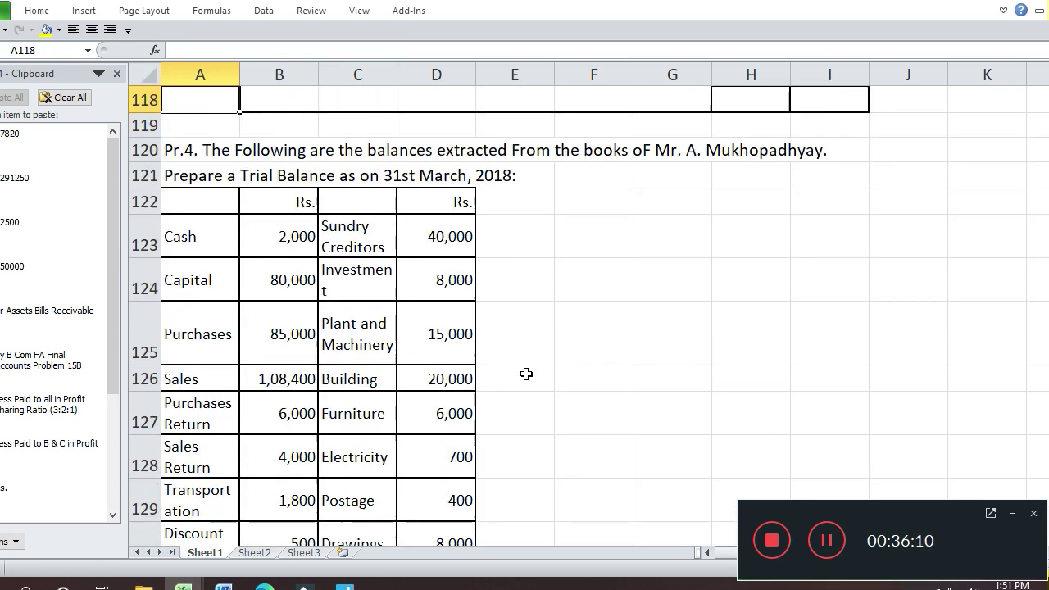
key("Down")
key("Down")
key("Down")
key("Down")
key("Down")
key("Down")
key("Down")
key("Down")
key("Down")
key("Down")
key("Down")
key("Down")
key("Down")
key("Down")
key("Down")
key("Down")
key("Down")
key("Down")
key("Down")
key("Down")
key("Down")
key("Down")
key("Down")
key("Down")
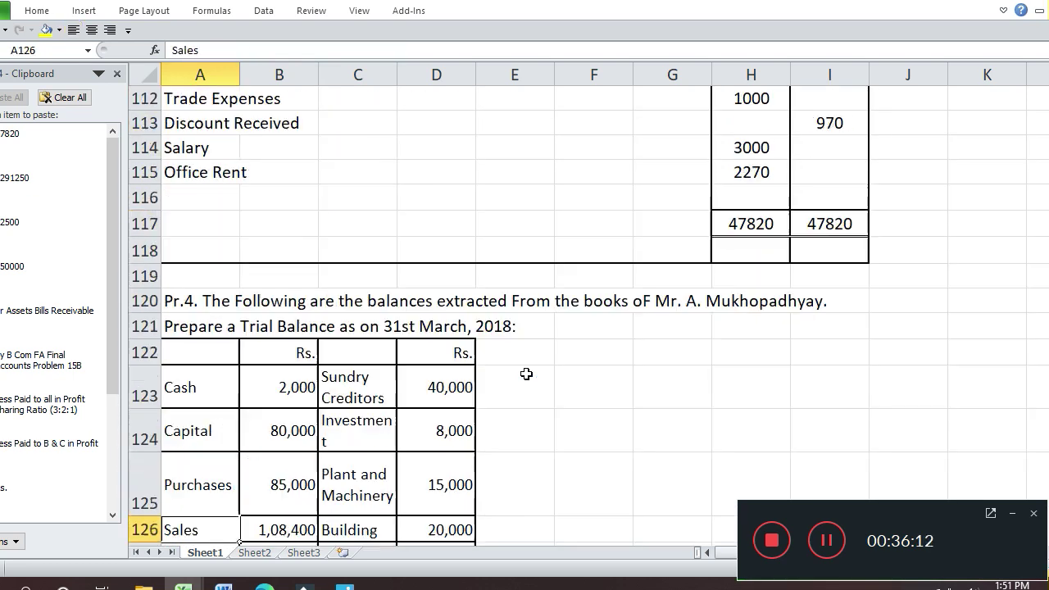
key("Up")
key("Up")
key("Up")
key("Up")
key("Up")
key("Up")
key("Up")
key("Up")
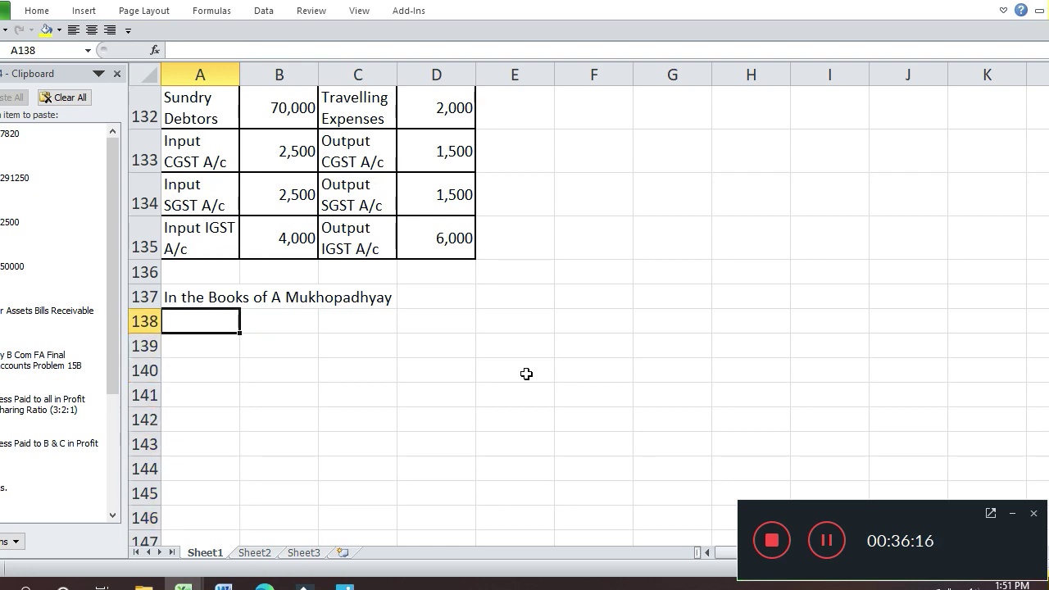
- Enter the title "Trial Balance as on 31st March 2018" in cell A138, below the books heading
type("Trial Balanc")
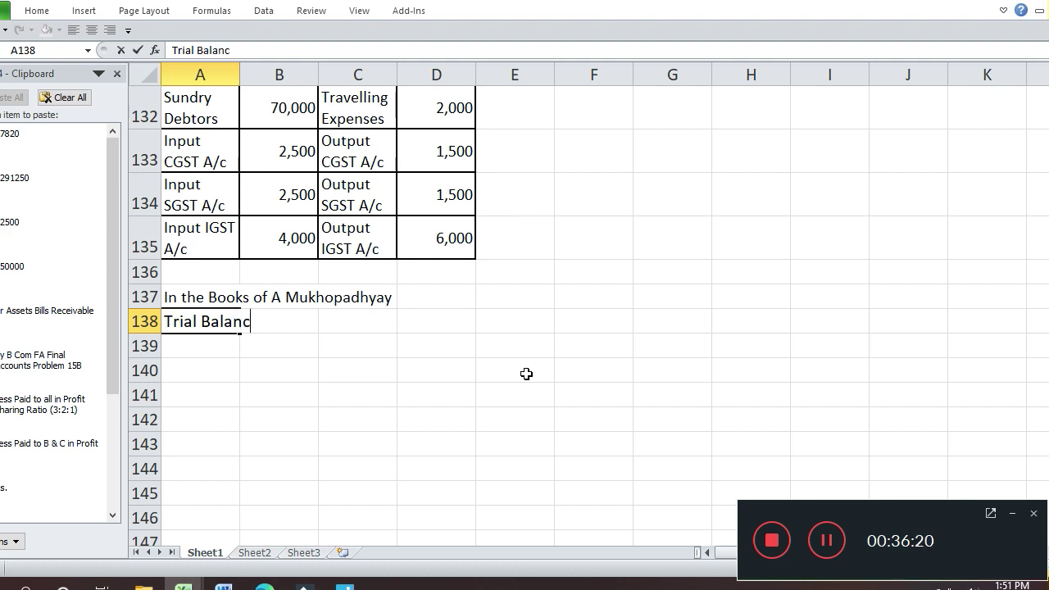
type("e as on 31st March 2018")
key("Return")
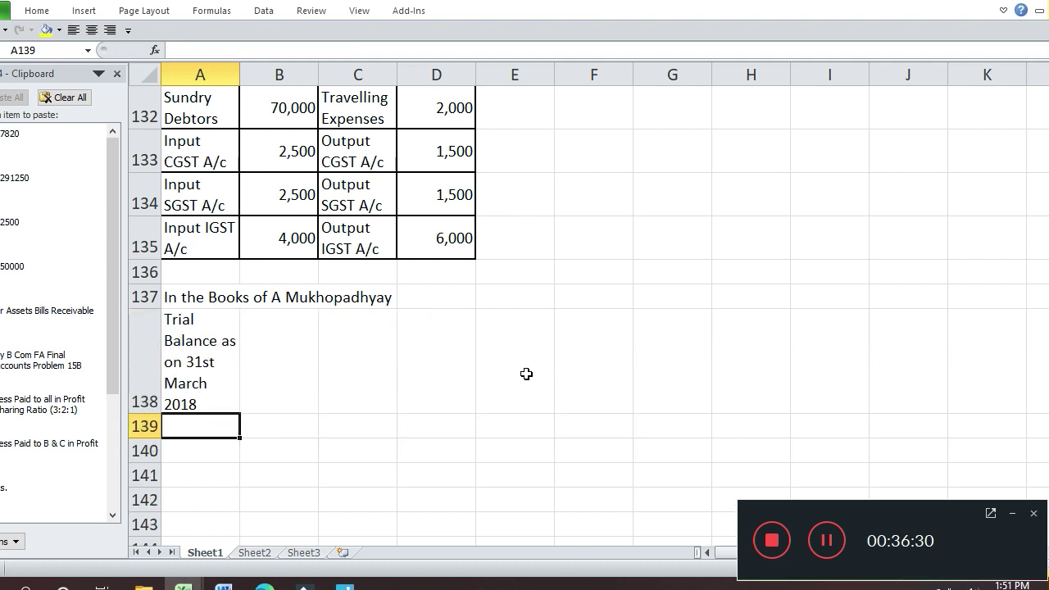
key("Up")
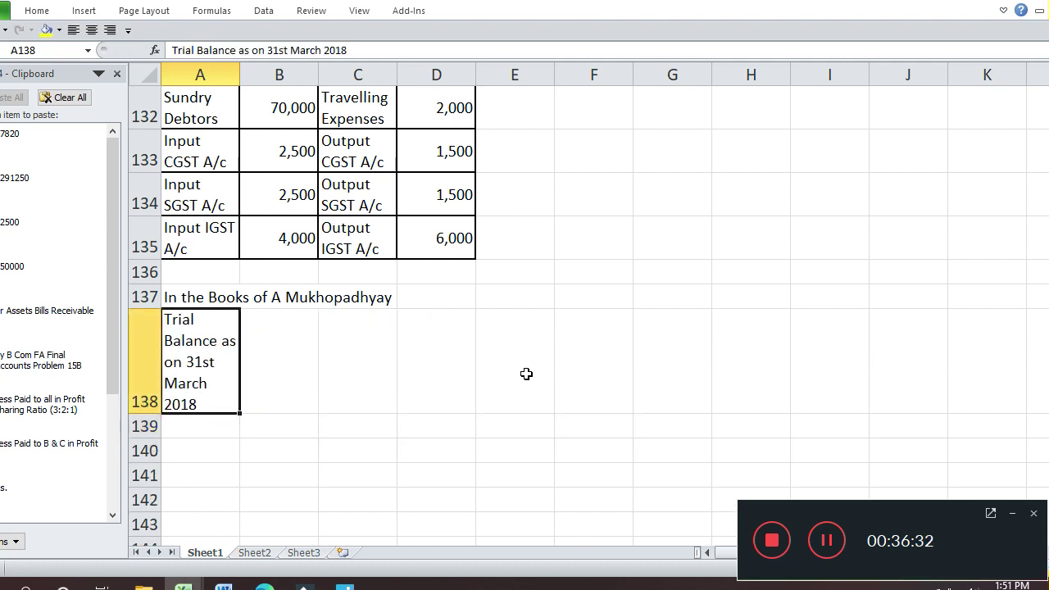
- Turn off text wrapping for cells A138 to A168, from the trial balance title down to just above Problem 5
key("shift+Down")
key("shift+Down")
key("shift+Down")
key("shift+Down")
key("shift+Down")
key("shift+Down")
key("shift+Down")
key("shift+Down")
key("shift+Down")
key("shift+Down")
key("shift+Down")
key("shift+Down")
key("shift+Down")
key("shift+Down")
key("shift+Down")
key("shift+Down")
key("shift+Down")
key("shift+Down")
key("shift+Down")
key("shift+Down")
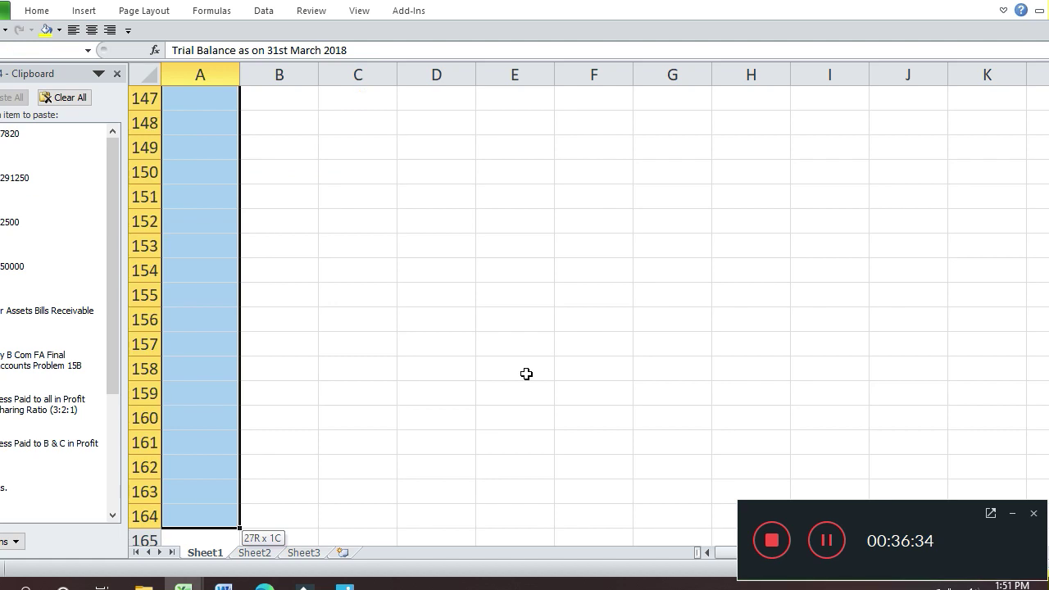
scroll(526, 374, "down", 3)
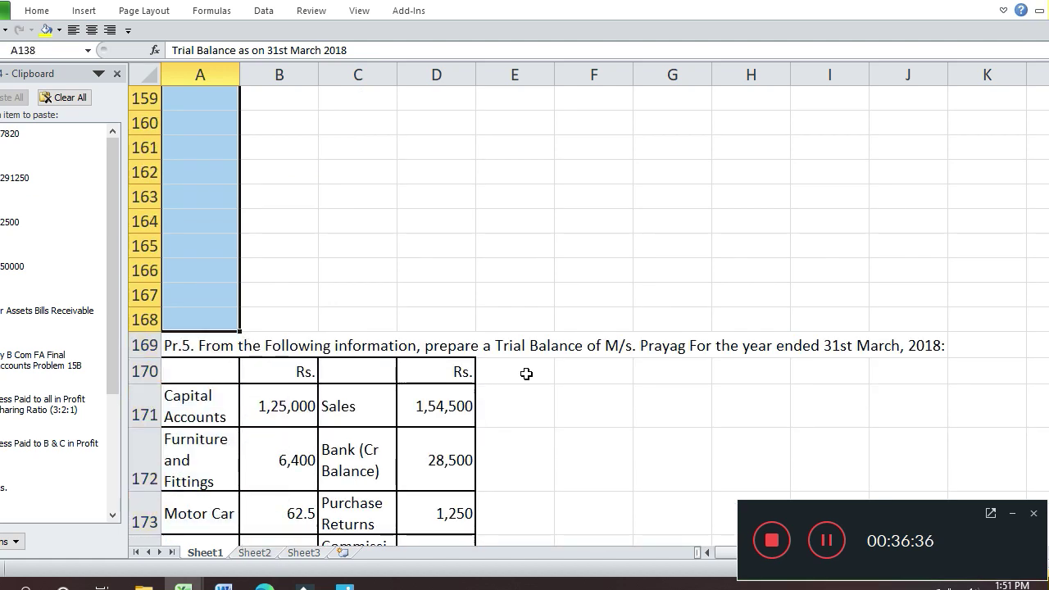
key("ctrl+1")
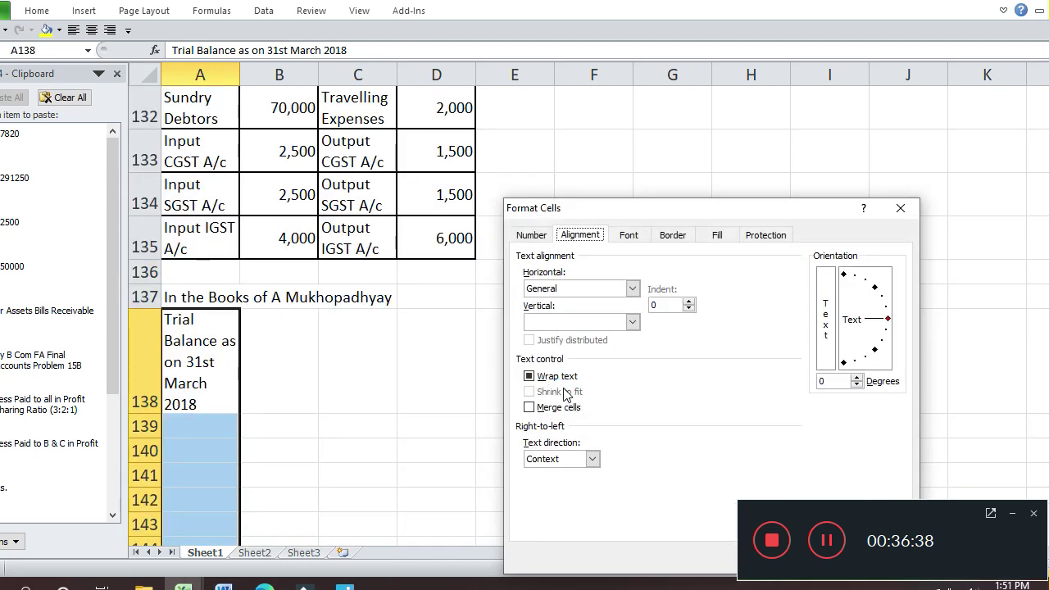
left_click(557, 377)
left_click(558, 378)
left_click(558, 378)
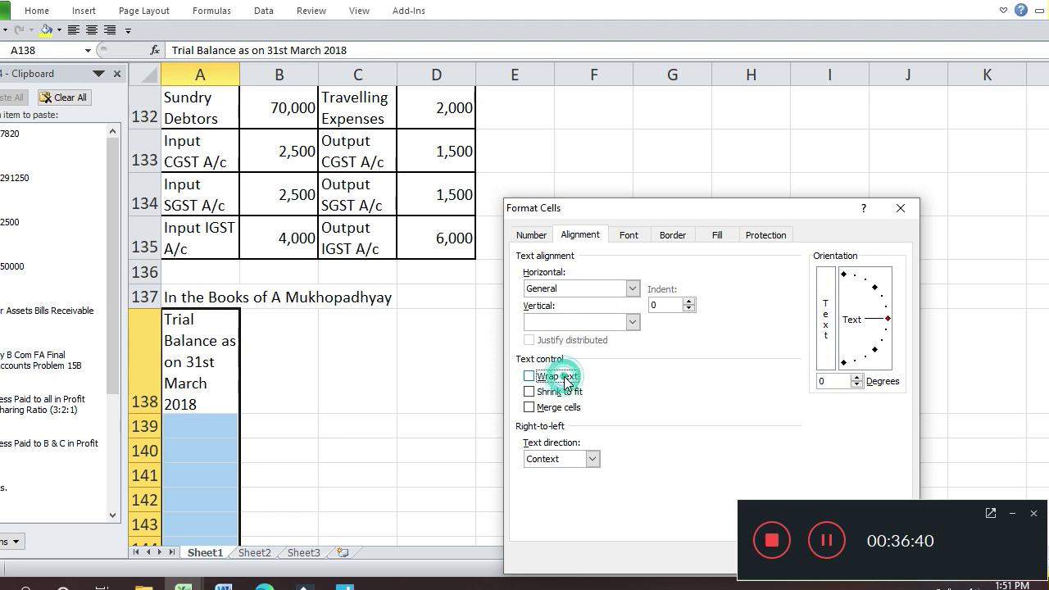
key("Return")
key("Down")
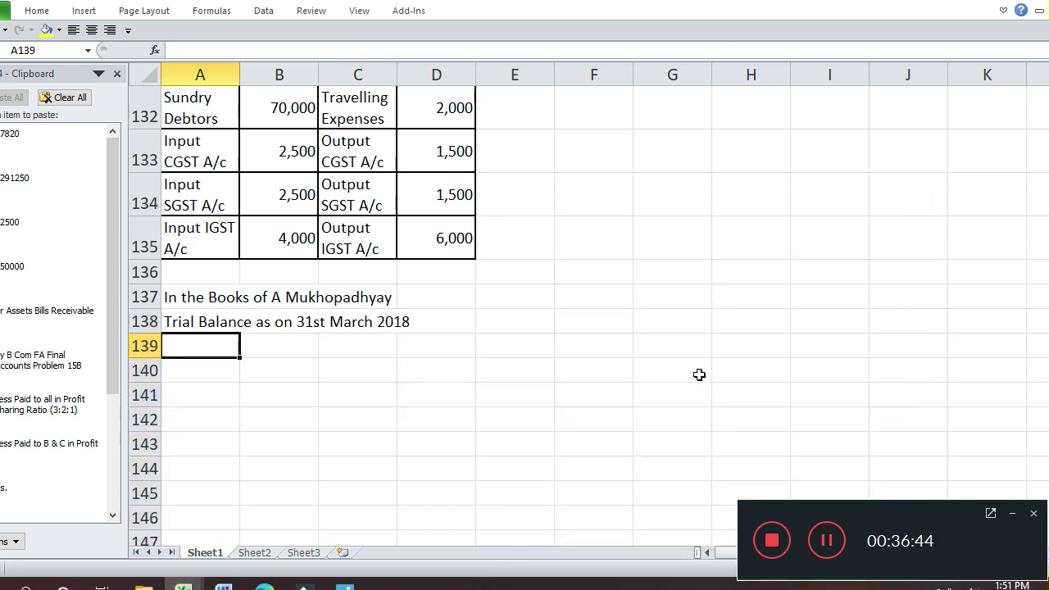
- Enter the column heading "Particulars" in cell A139 and select cell H139 in the same row
type("Particulars")
key("Up")
key("Right")
key("Right")
key("Right")
key("Right")
key("Right")
key("Right")
key("Right")
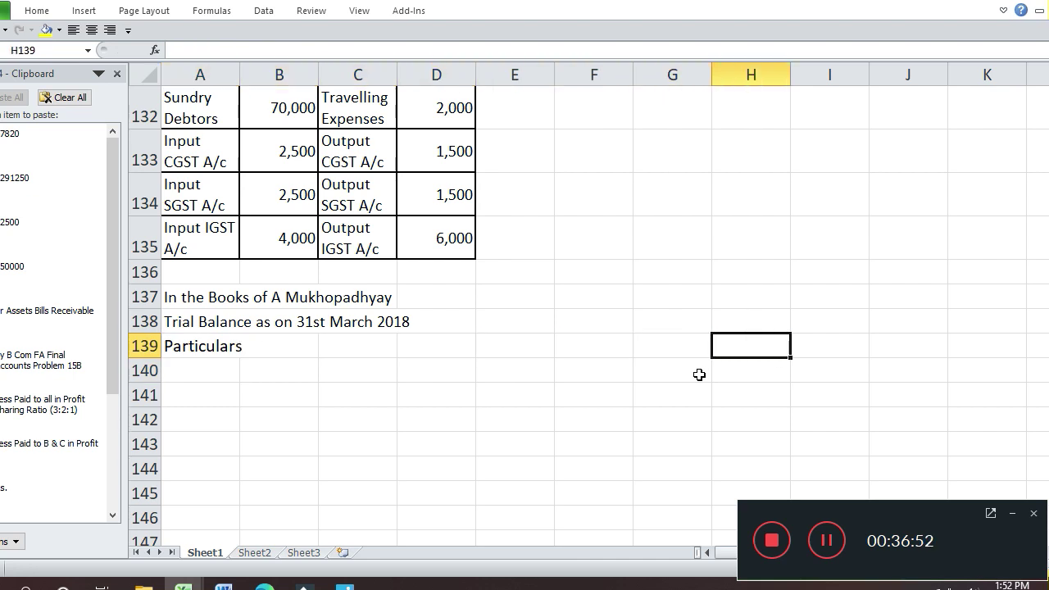
- Enter the column headings "Debit" in cell H139 and "Credit" in cell I139
type("Debit")
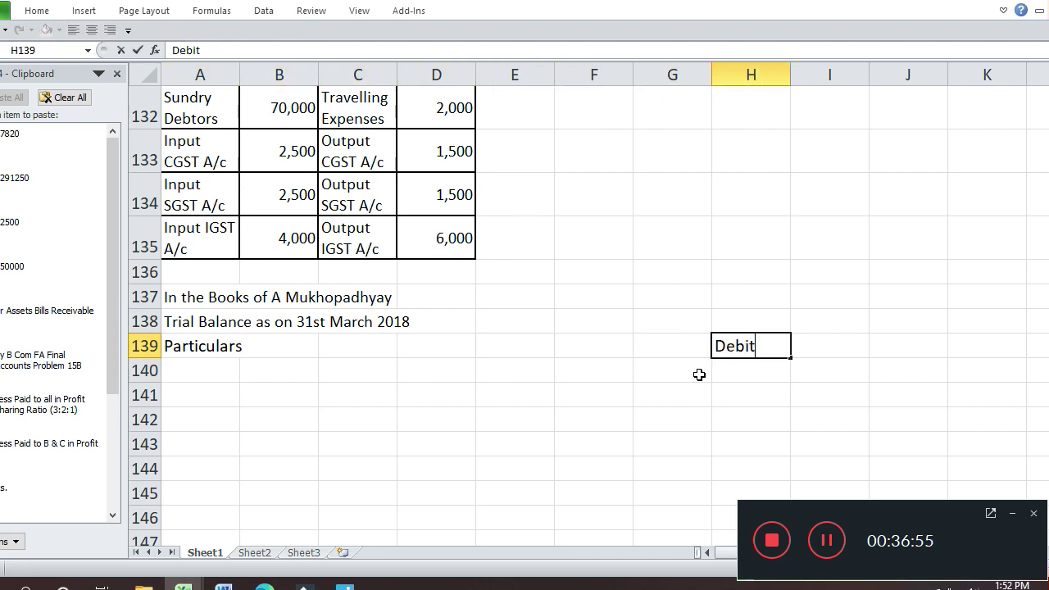
key("Return")
key("Up")
key("Right")
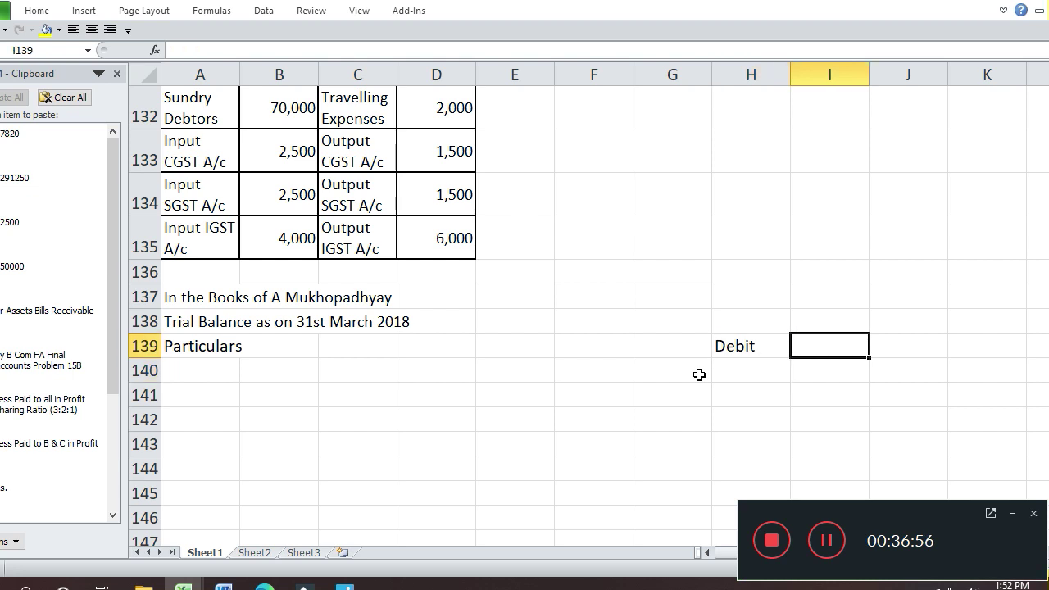
type("Credit")
key("Return")
type("0")
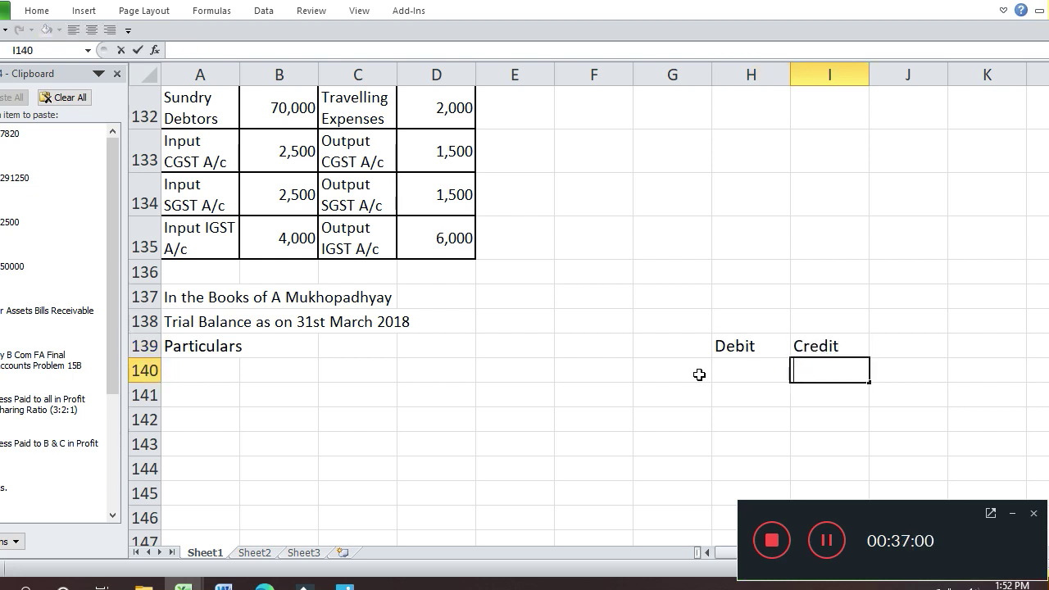
key("Return")
- Apply a medium solid outline border around the trial balance area A139:I167, from the column headings down to the row above blank row 168
key("Up")
key("Up")
key("Left")
key("Left")
key("Left")
key("Left")
key("Left")
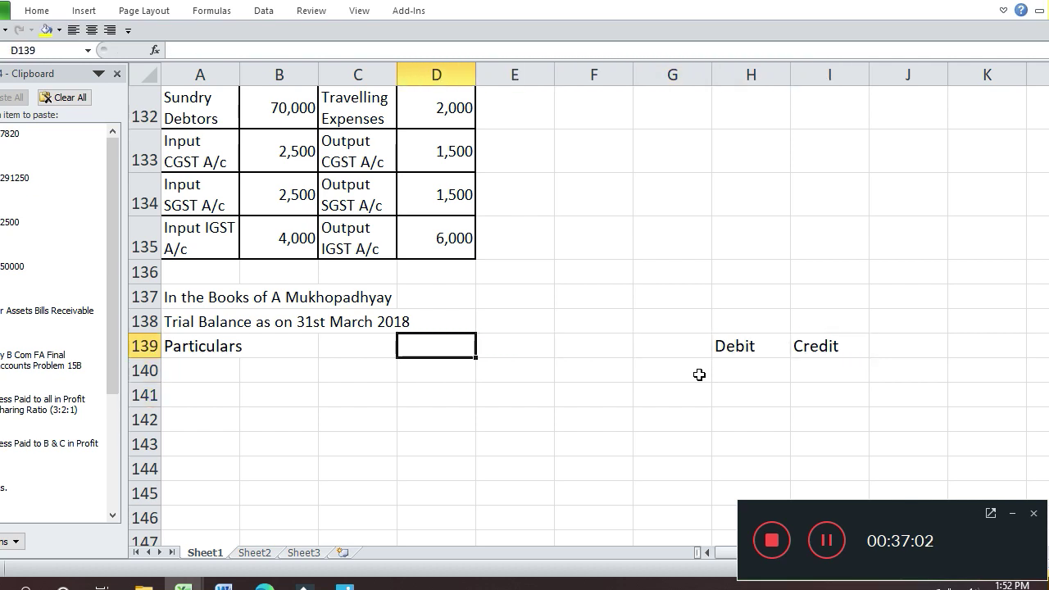
key("Left")
key("Left")
key("Left")
key("shift+Right")
key("shift+Right")
key("shift+Right")
key("shift+Right")
key("shift+Right")
key("shift+Right")
key("shift+Right")
key("shift+Right")
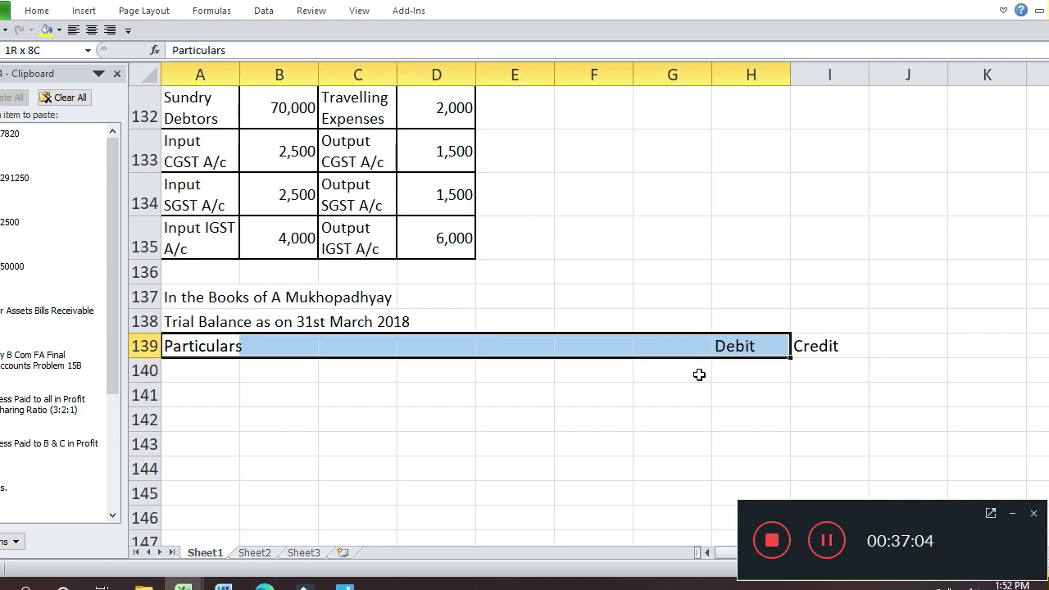
key("shift+Down")
key("shift+Down")
key("shift+Down")
key("shift+Down")
key("shift+Down")
key("shift+Down")
key("shift+Down")
key("shift+Down")
key("shift+Down")
key("shift+Down")
key("shift+Down")
key("shift+Down")
key("shift+Down")
key("shift+Down")
key("shift+Down")
key("shift+Down")
key("shift+Down")
key("shift+Down")
key("shift+Down")
key("shift+Down")
key("shift+Down")
key("shift+Down")
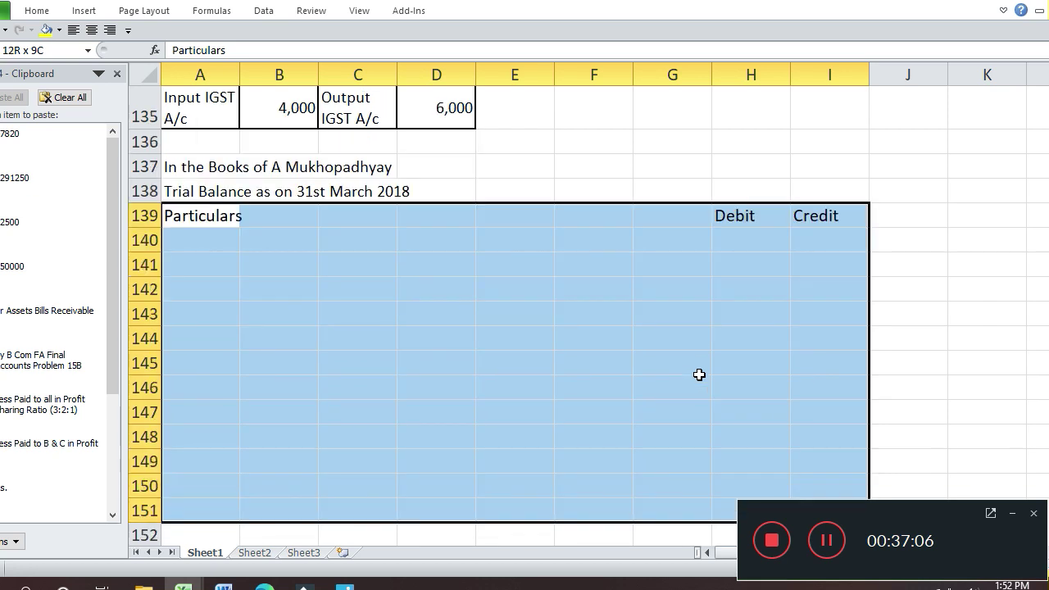
scroll(699, 375, "down", 3)
key("shift+Down")
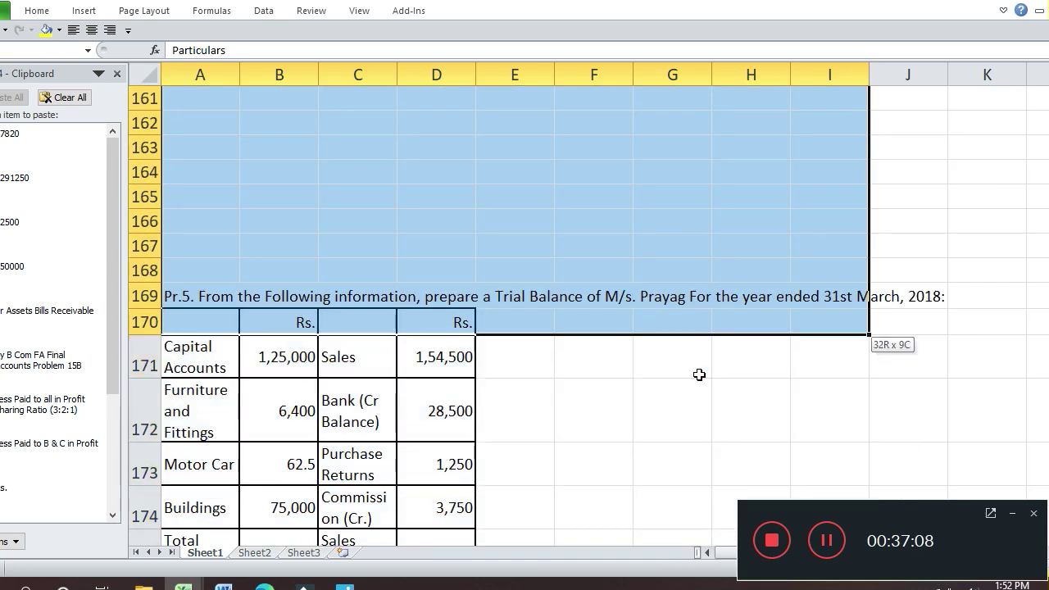
key("shift+Up")
key("shift+Up")
key("ctrl+1")
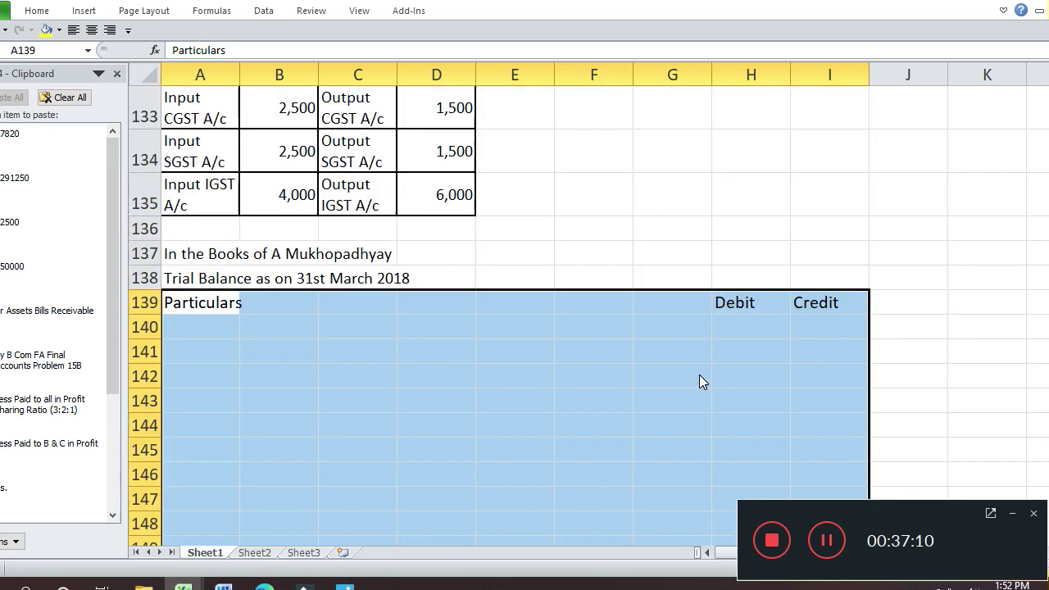
left_click(686, 240)
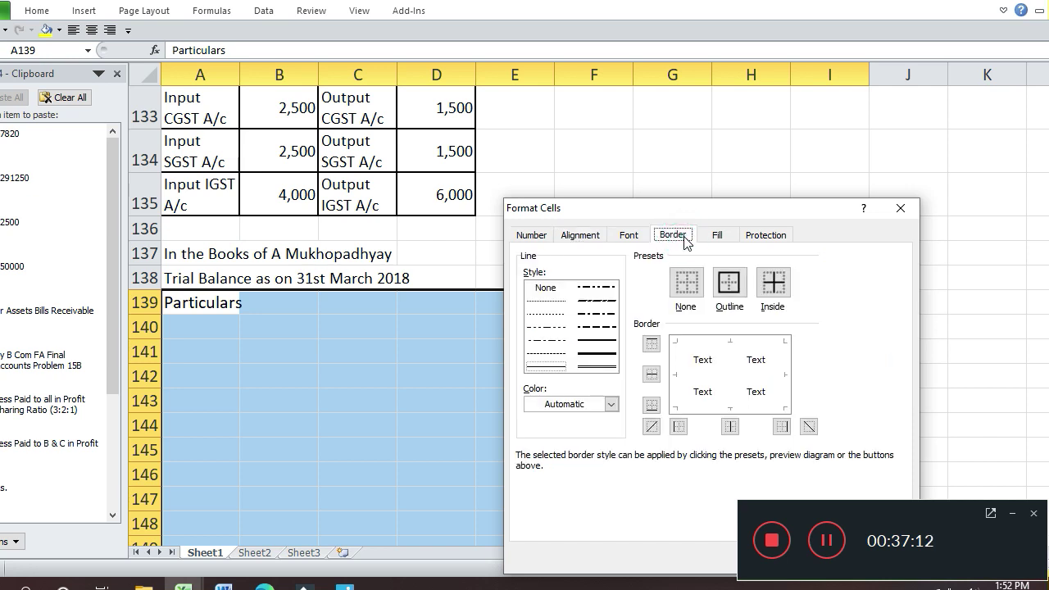
left_click(597, 339)
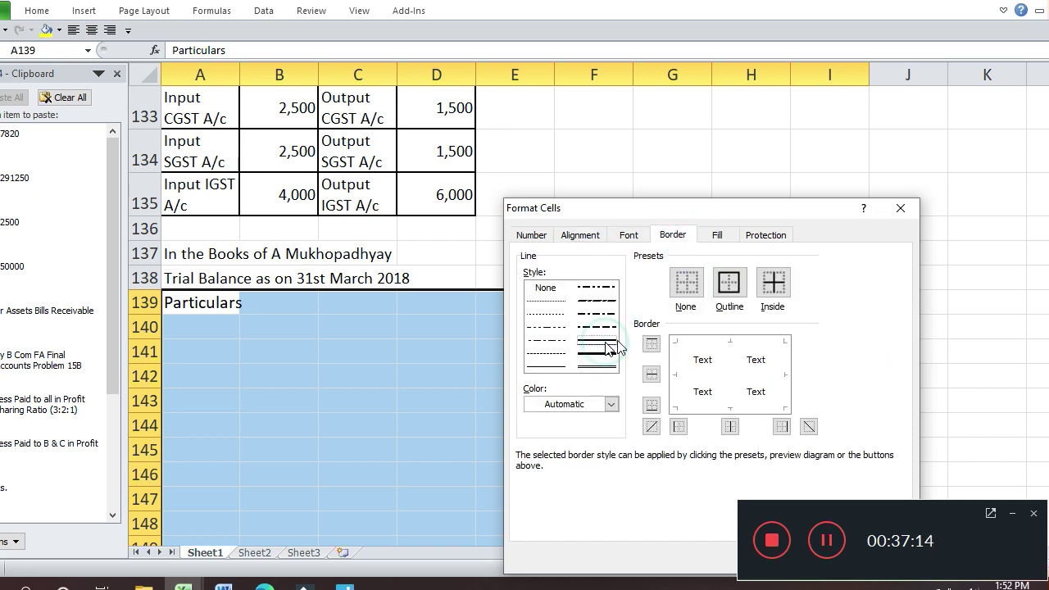
left_click(732, 287)
key("Return")
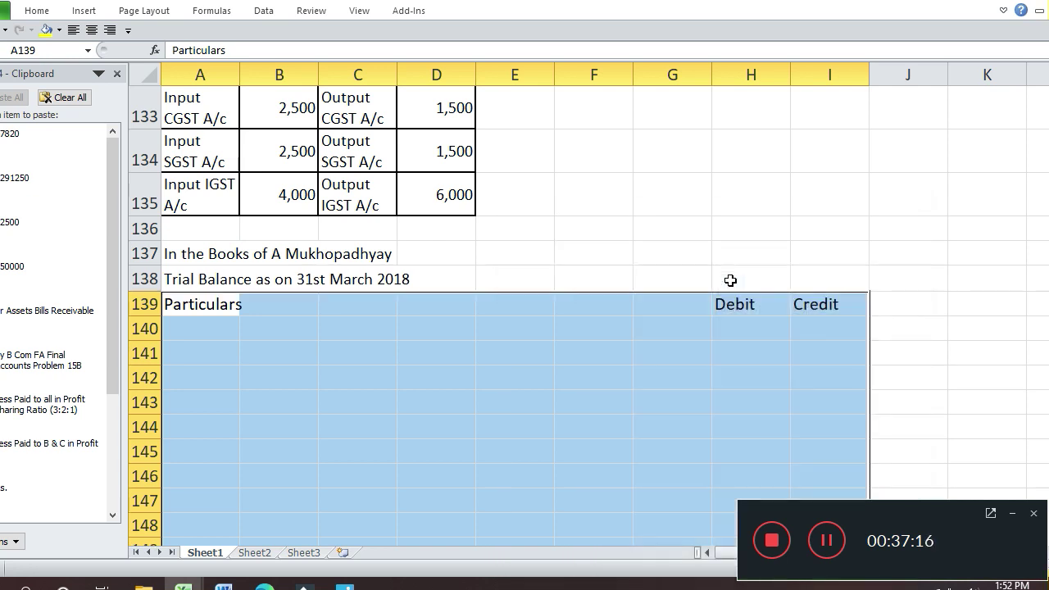
- Apply the same outline border around the column heading row A139:I139
key("Down")
key("Up")
key("shift+Right")
key("shift+Right")
key("shift+Right")
key("shift+Right")
key("shift+Right")
key("shift+Right")
key("shift+Right")
key("shift+Right")
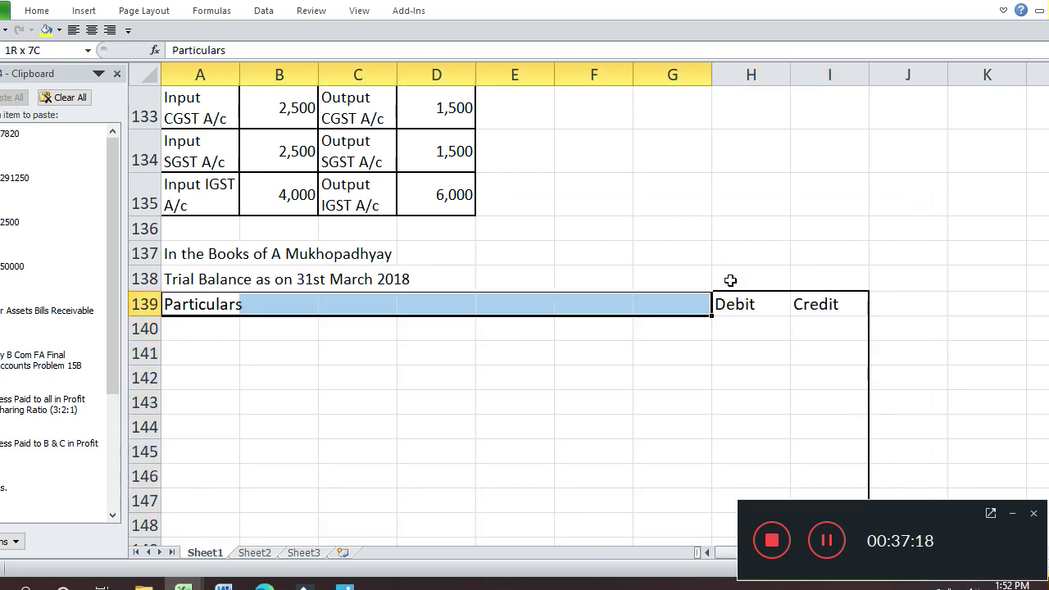
key("ctrl+1")
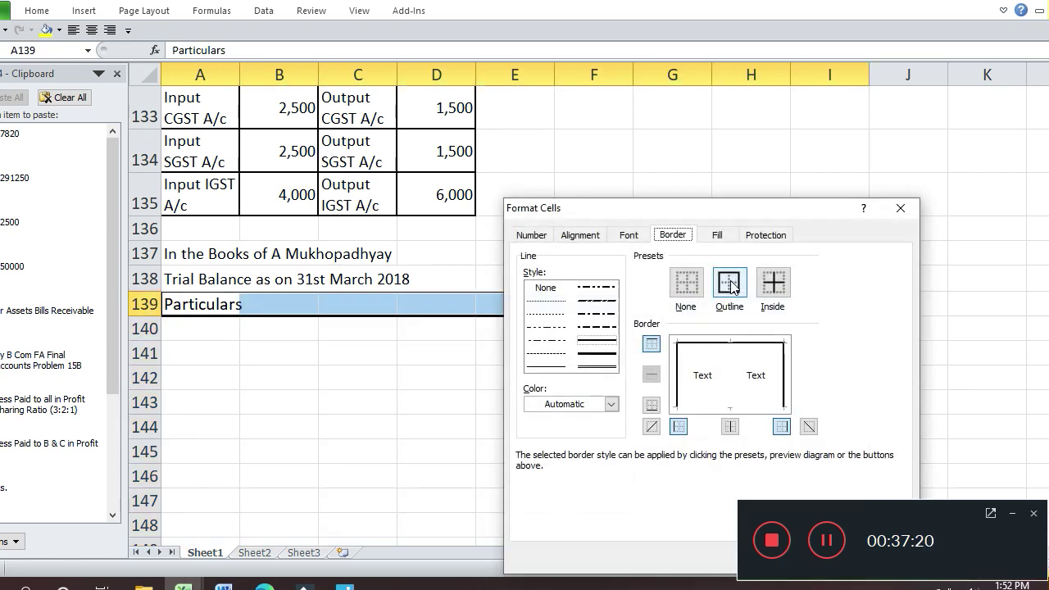
left_click(730, 280)
key("Return")
- Apply an outline border around the Debit and Credit columns, cells H139:I167
key("Right")
key("Right")
key("Right")
key("Right")
key("Right")
key("Right")
key("Right")
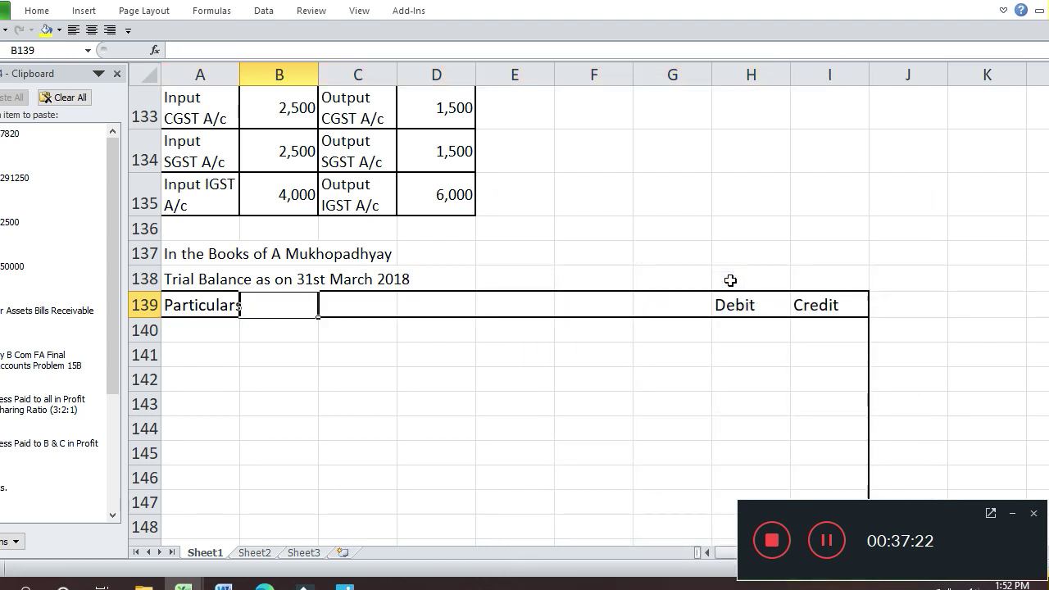
key("shift+Right")
key("shift+Down")
key("shift+Down")
key("shift+Down")
key("shift+Down")
key("shift+Down")
key("shift+Down")
key("shift+Down")
key("shift+Down")
key("shift+Down")
key("shift+Down")
key("shift+Down")
key("shift+Down")
key("shift+Down")
key("shift+Down")
key("shift+Down")
key("shift+Down")
key("shift+Down")
key("shift+Down")
key("shift+Down")
key("shift+Down")
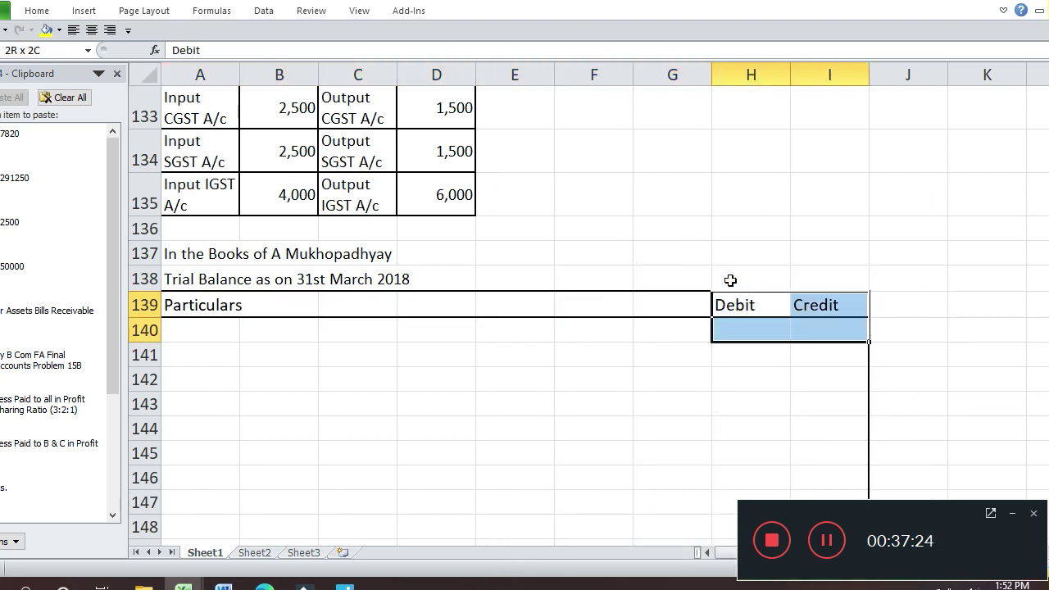
key("shift+Down")
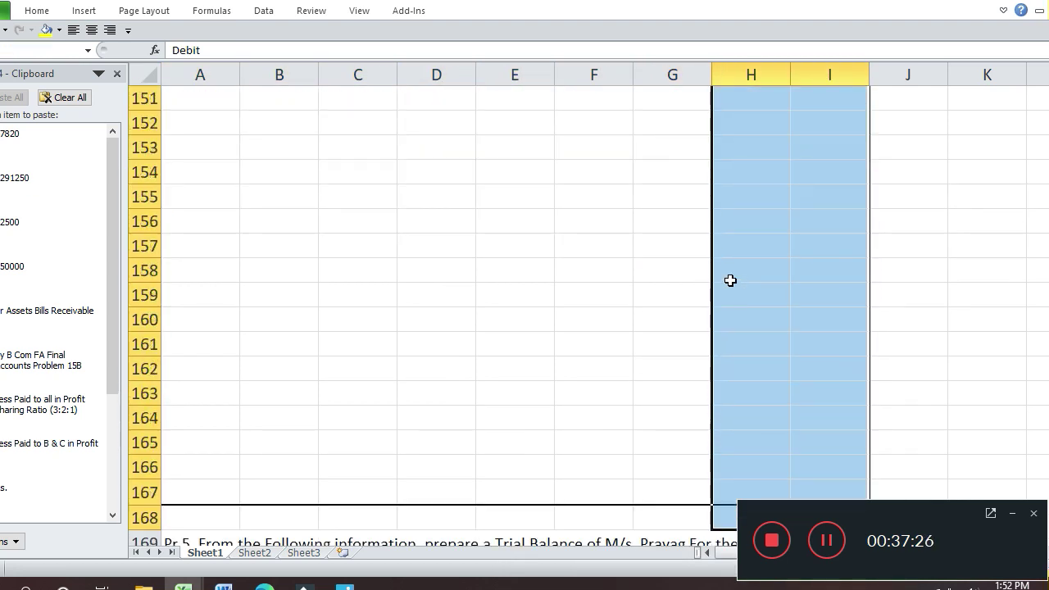
key("ctrl+1")
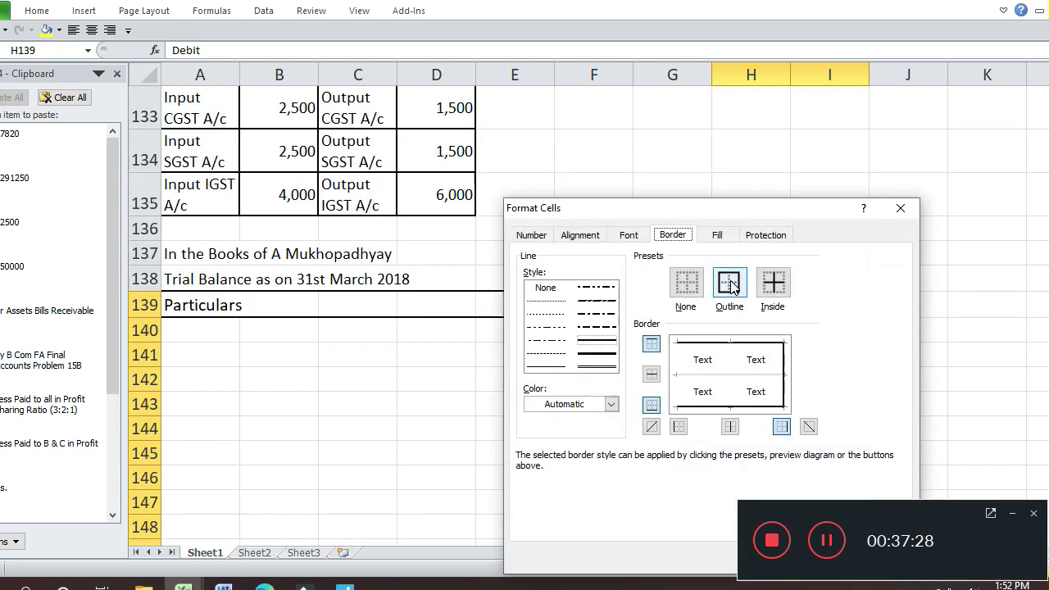
left_click(730, 283)
key("Return")
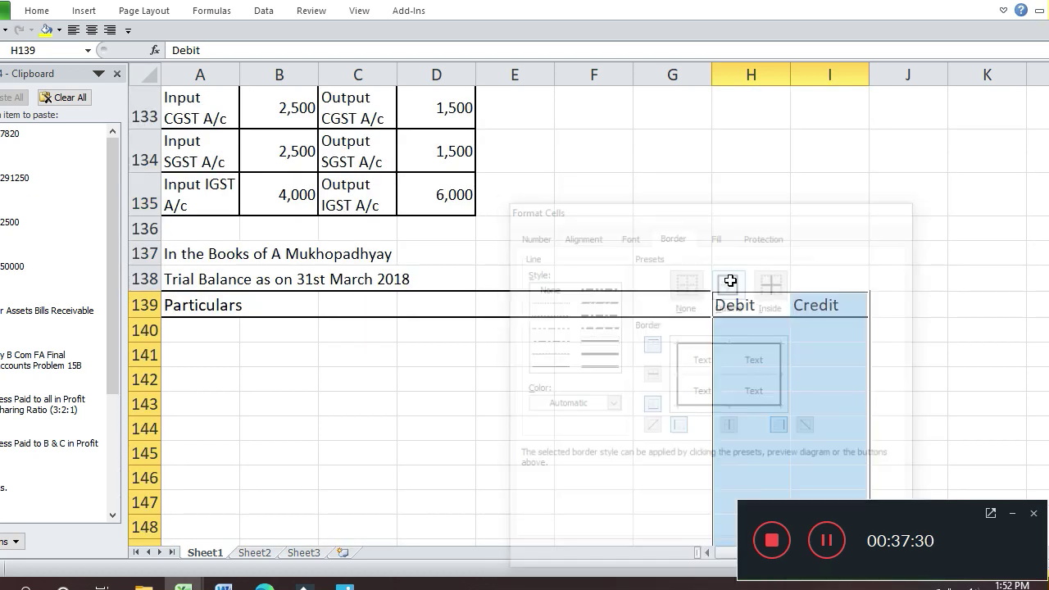
- Add a vertical dividing line between the Debit and Credit columns over H139:I167, with the outline border around them
key("Down")
key("Down")
key("Up")
key("Up")
key("shift+Right")
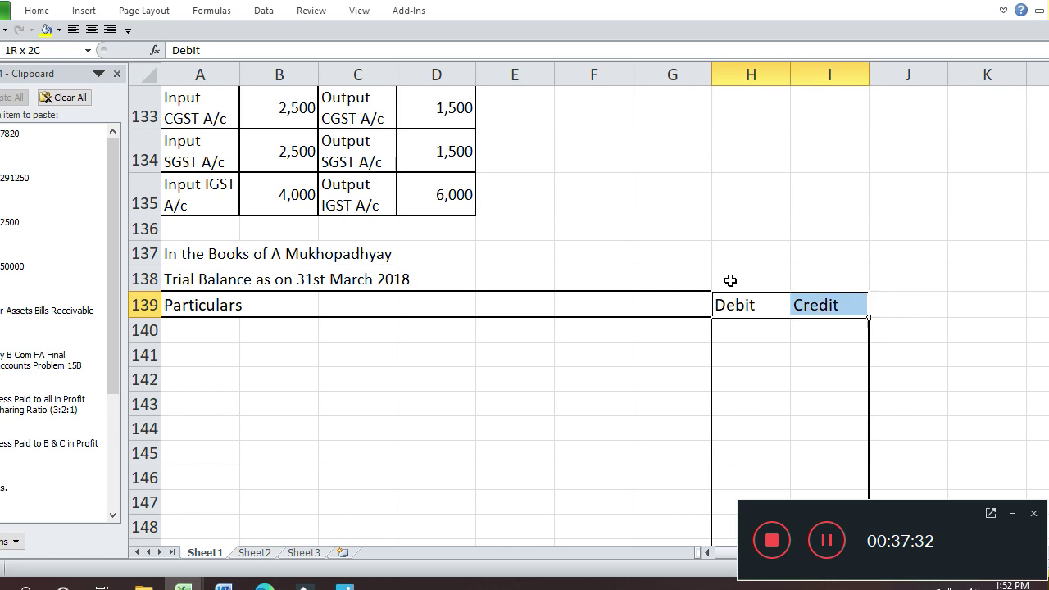
key("shift+Down")
key("shift+Down")
key("shift+Down")
key("shift+Down")
key("shift+Down")
key("shift+Down")
key("shift+Down")
key("shift+Down")
key("shift+Down")
key("shift+Down")
key("shift+Down")
key("shift+Down")
key("shift+Down")
key("shift+Down")
key("shift+Down")
key("shift+Down")
key("shift+Down")
key("shift+Down")
key("shift+Down")
key("shift+Down")
key("shift+Down")
key("shift+Down")
key("shift+Down")
key("shift+Down")
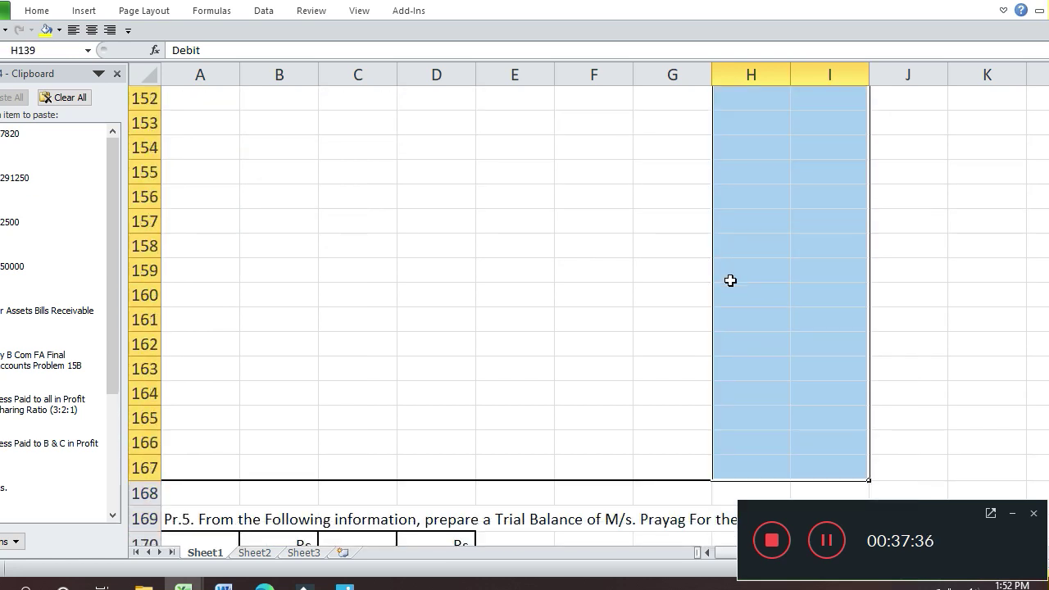
key("ctrl+1")
left_click(730, 280)
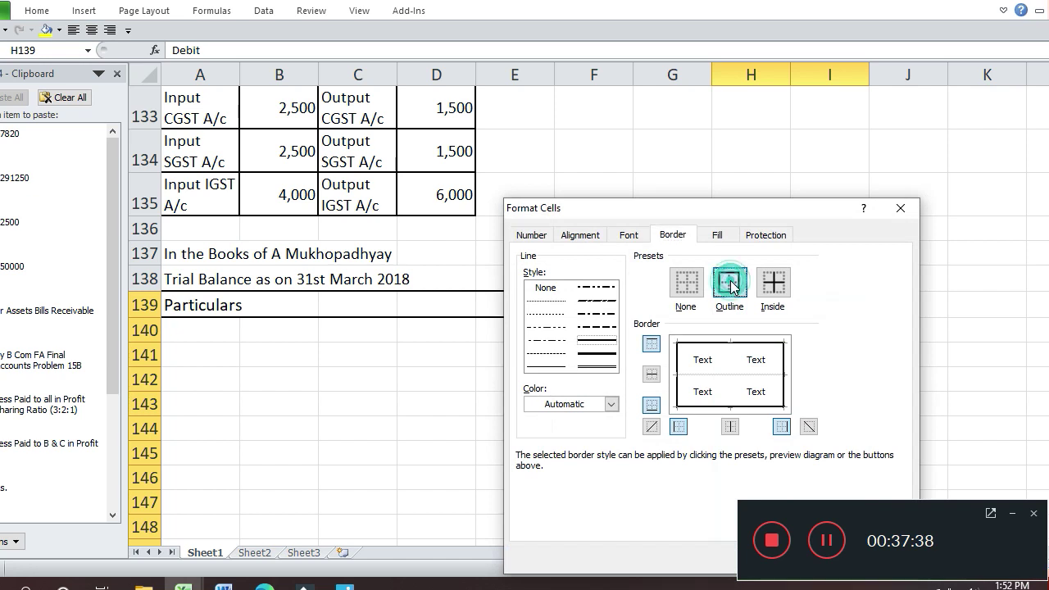
left_click(733, 360)
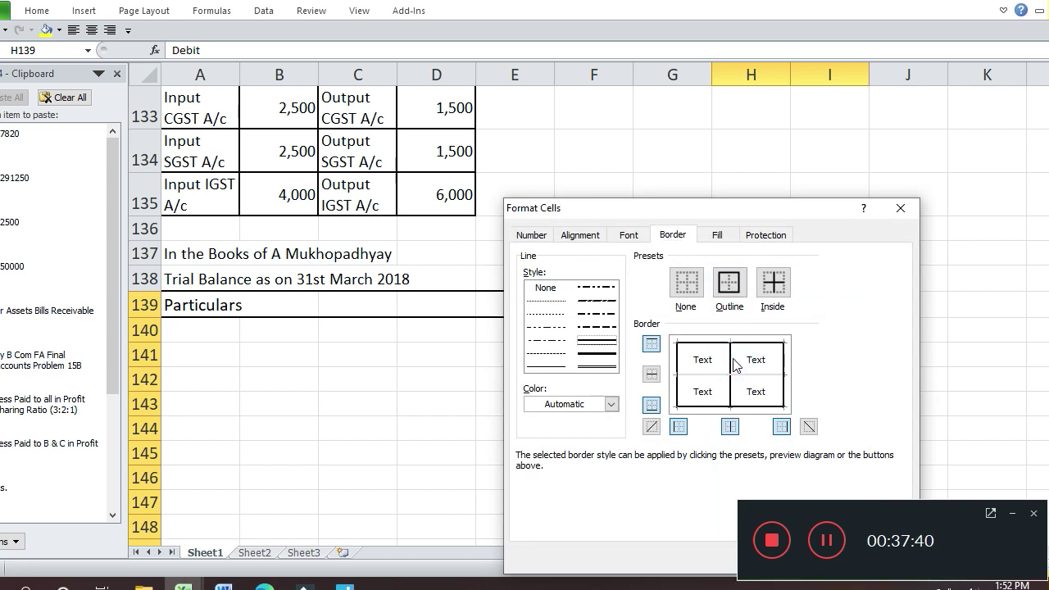
key("Return")
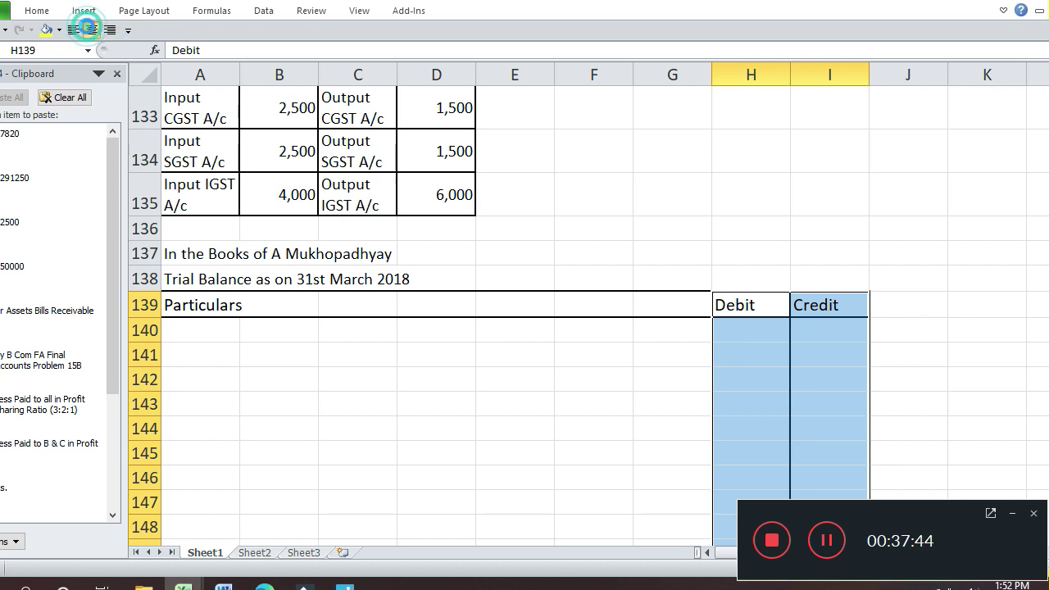
- Center the contents of the Debit and Credit columns, cells H139:I167
left_click(88, 29)
- Check the first given balance in the Problem 4 table and enter Cash as the first particular in A141
key("Down")
key("Down")
key("Left")
key("Left")
key("Left")
key("Left")
key("Left")
key("Left")
key("Left")
key("Up")
key("Up")
key("Up")
key("Up")
key("Up")
key("Up")
key("Up")
key("Up")
key("Up")
key("Up")
key("Up")
key("Up")
key("Up")
key("Up")
key("Up")
key("Up")
key("Up")
key("Up")
key("Up")
key("Down")
key("Up")
key("Up")
key("Up")
key("Up")
key("Down")
key("Down")
key("Down")
key("Down")
key("Down")
key("Down")
key("Down")
key("Down")
key("Down")
key("Down")
key("Down")
key("Down")
key("Down")
key("Down")
key("Down")
key("Down")
key("Down")
key("Down")
key("Down")
key("Down")
key("Down")
key("Up")
key("Up")
key("Up")
key("Up")
key("Up")
key("Up")
key("Up")
key("Up")
key("Up")
key("Up")
type("Cas")
key("Return")
- Enter the Cash balance of 2000 from the Problem 4 table in the Debit column, cell H141
key("Up")
key("Right")
key("Up")
key("Up")
key("Page_Up")
key("Down")
key("Down")
key("Down")
key("Down")
key("Down")
key("Down")
key("Down")
key("Down")
key("Down")
key("Down")
key("Down")
key("Down")
key("Down")
key("Down")
key("Down")
key("Down")
key("Down")
key("Down")
key("Down")
key("Down")
key("Up")
key("Up")
key("Up")
key("Up")
key("Up")
key("Up")
key("Up")
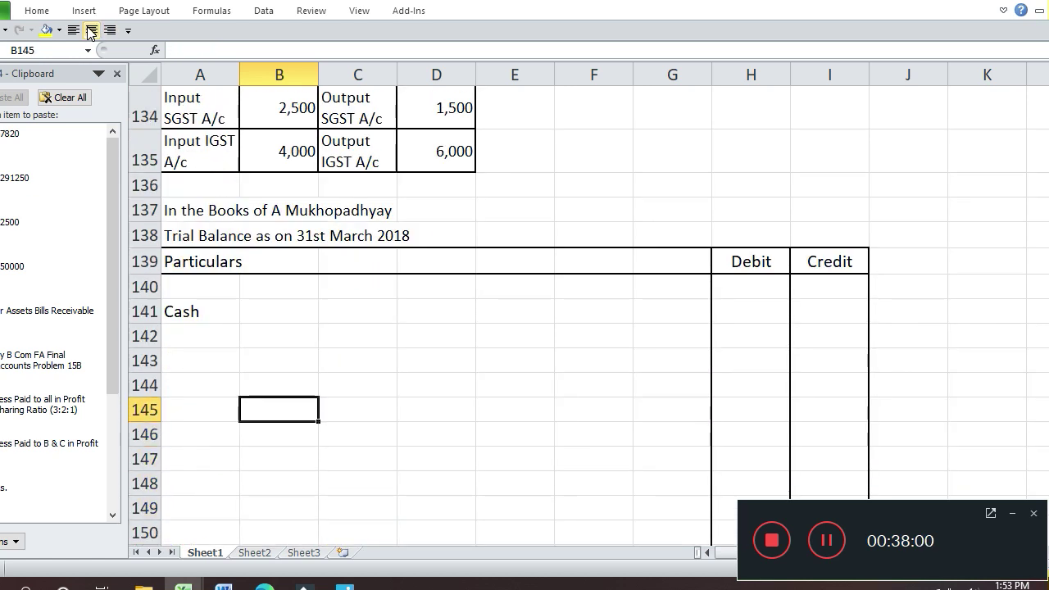
key("Right")
key("Right")
key("Right")
key("Right")
key("Right")
key("Right")
key("Right")
key("Left")
key("Return")
- Check the second given balance in the Problem 4 table and enter Capital as the next particular in A142
key("Up")
key("Page_Up")
key("Up")
key("Up")
key("Up")
key("Up")
key("Up")
key("Down")
key("Down")
key("Down")
key("Down")
key("Down")
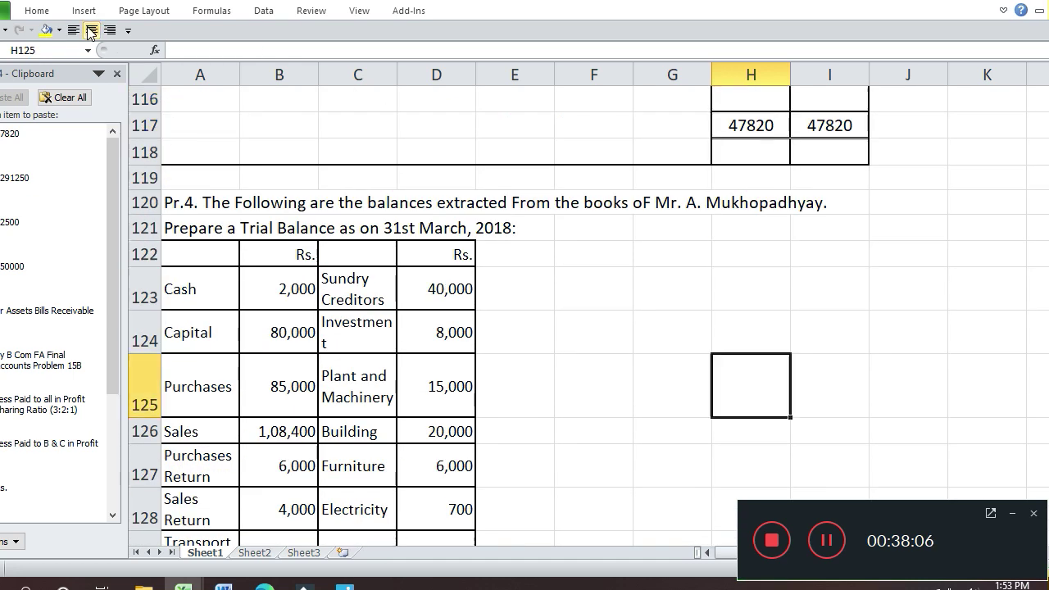
key("Page_Down")
key("Down")
key("Down")
key("Down")
key("Down")
key("Down")
key("Down")
key("Down")
key("Down")
key("Down")
key("Up")
key("Up")
key("Up")
key("Up")
key("Up")
key("Up")
key("Up")
key("Up")
key("Left")
key("Left")
key("Left")
key("Left")
key("Left")
key("Left")
key("Left")
type("C")
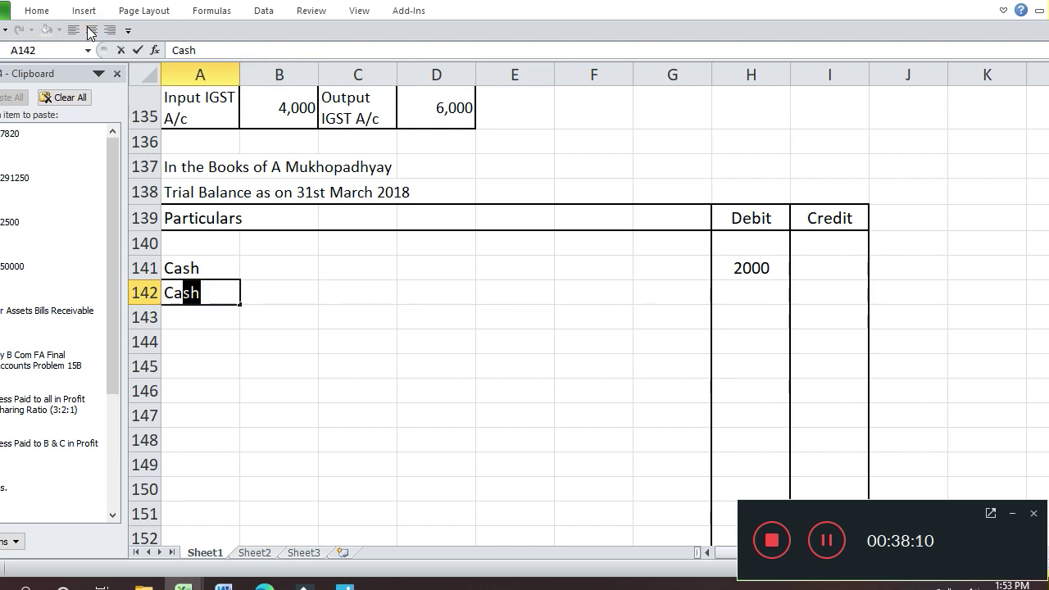
type("apital")
key("Return")
- Look up the Capital balance in the Problem 4 table and enter 80000 in the Credit column, cell I142
key("Up")
key("Up")
key("Up")
key("Up")
key("Up")
key("Up")
key("Up")
key("Up")
key("Up")
key("Up")
key("Up")
key("Up")
key("Up")
key("Up")
key("Up")
key("Up")
key("Up")
key("Up")
key("Up")
key("Up")
key("Up")
key("Up")
key("Down")
key("Down")
key("Down")
key("Down")
key("Down")
key("Down")
key("Down")
key("Down")
key("Down")
key("Down")
key("Down")
key("Down")
key("Down")
key("Down")
key("Down")
key("Down")
key("Down")
key("Down")
key("Down")
key("Down")
key("Up")
key("Up")
key("Up")
key("Right")
key("Right")
key("Right")
key("Right")
key("Right")
key("Right")
key("Right")
key("Right")
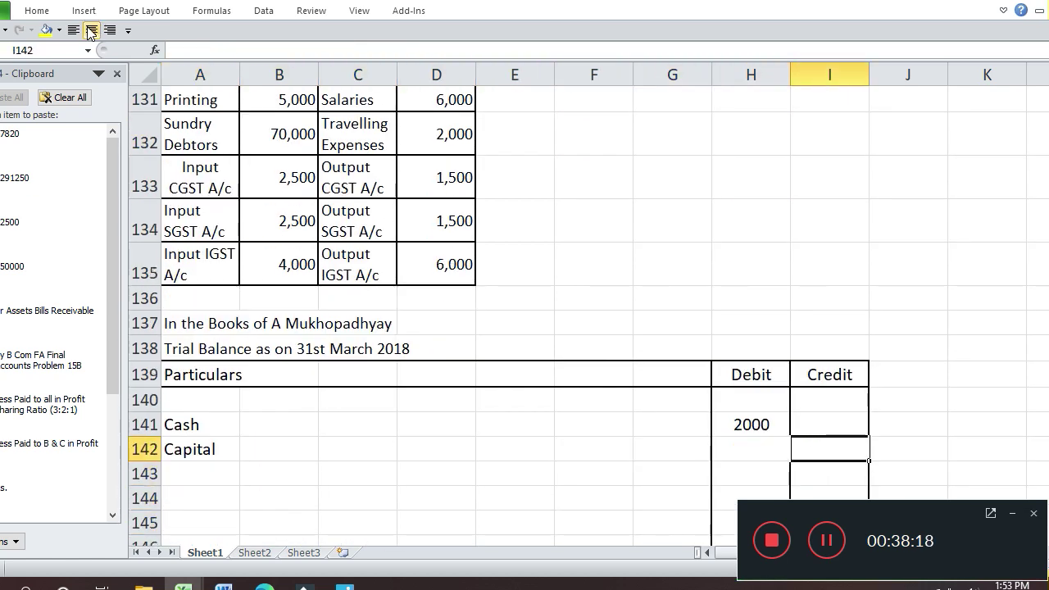
type("80000")
key("Return")
- Check the third given balance in the Problem 4 table and enter Purchases as the next particular in A143
key("Left")
key("Left")
key("Left")
key("Left")
key("Left")
key("Left")
key("Left")
key("Left")
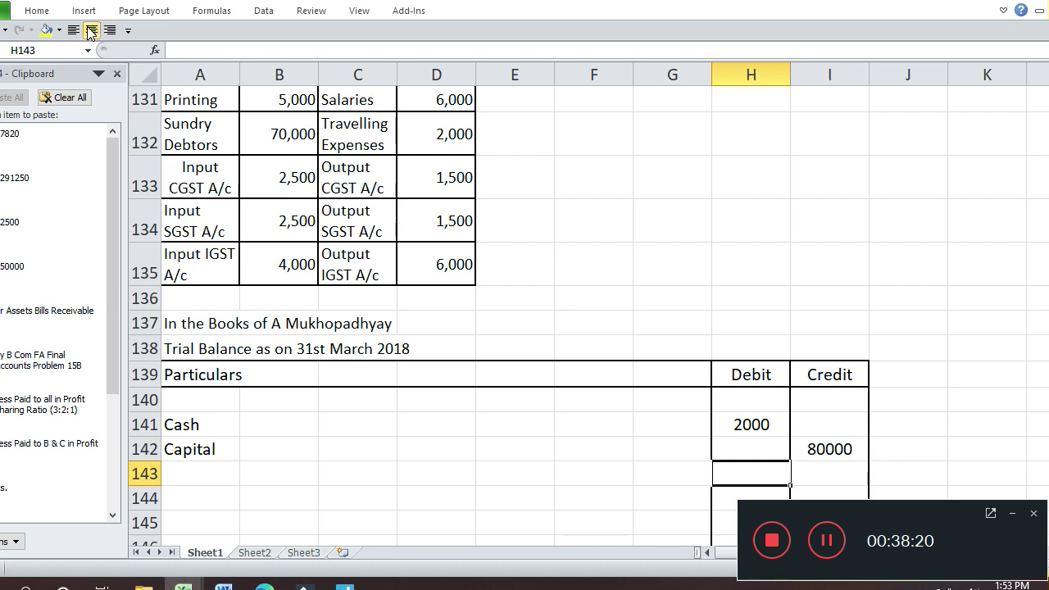
key("Up")
key("Up")
key("Up")
key("Up")
key("Up")
key("Up")
key("Up")
key("Up")
key("Up")
key("Up")
key("Up")
key("Up")
key("Up")
key("Up")
key("Up")
key("Up")
key("Up")
key("Up")
key("Up")
key("Up")
key("Up")
key("Down")
key("Down")
key("Down")
key("Down")
key("Down")
key("Down")
key("Down")
key("Down")
key("Down")
key("Down")
key("Down")
key("Down")
key("Down")
key("Down")
key("Down")
key("Down")
key("Down")
key("Down")
key("Down")
key("Down")
key("Down")
key("Down")
key("Down")
key("Down")
key("Down")
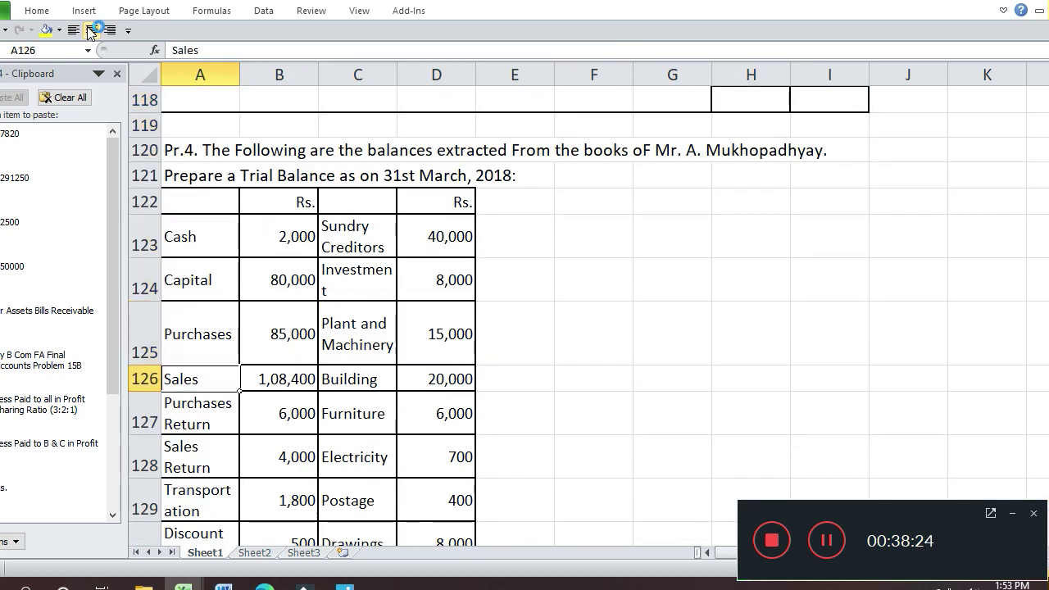
key("Down")
key("Up")
key("Up")
key("Up")
key("Up")
key("Up")
key("Up")
key("Up")
key("Up")
key("Up")
key("Up")
key("Up")
key("Up")
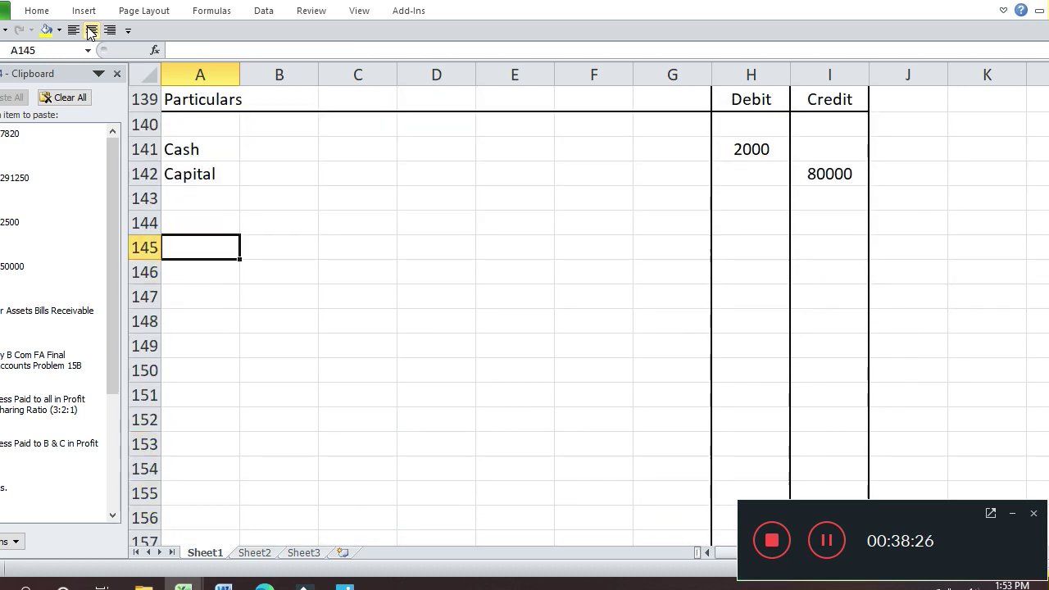
type("P")
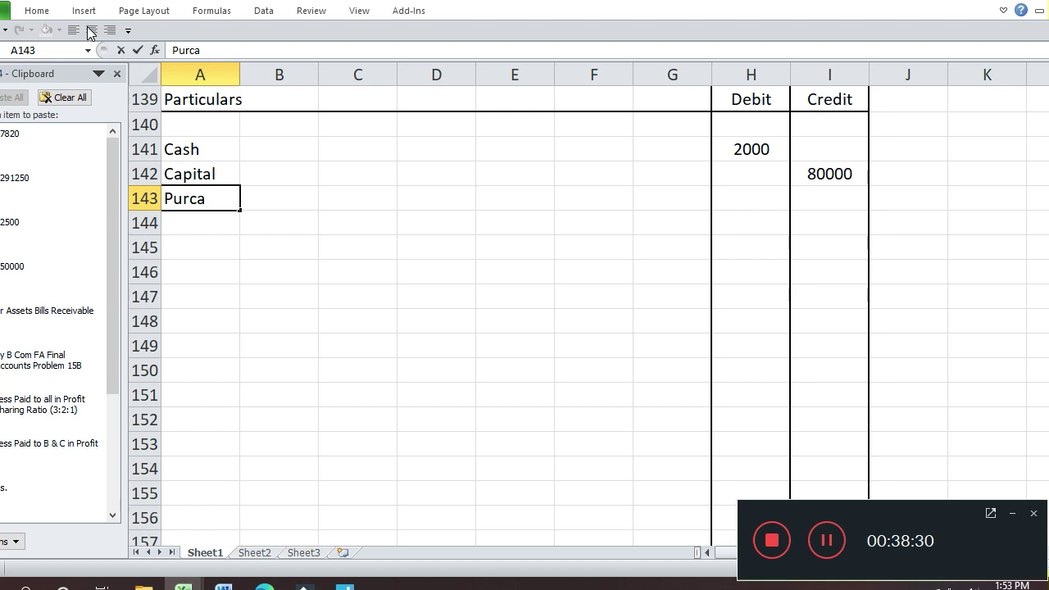
type("urchases")
key("Return")
- Look up the Purchases balance in the Problem 4 table and enter 85000 in the Debit column, cell H143
key("Up")
key("Up")
key("Up")
key("Up")
key("Up")
key("Up")
key("Up")
key("Up")
key("Up")
key("Up")
key("Up")
key("Up")
key("Up")
key("Up")
key("Up")
key("Up")
key("Up")
key("Up")
key("Up")
key("Up")
key("Up")
key("Up")
key("Up")
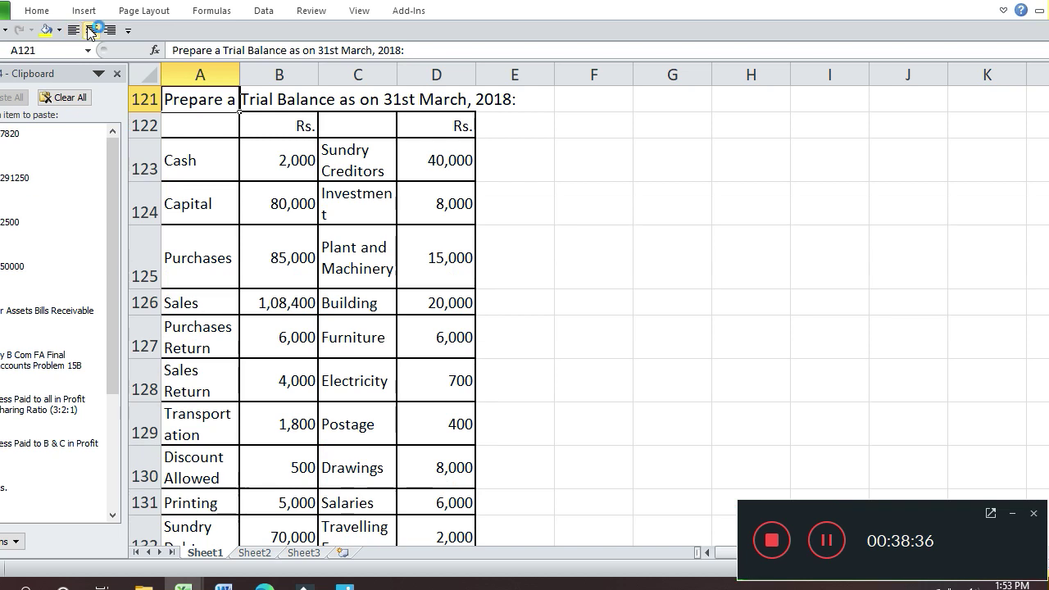
key("Down")
key("Down")
key("Down")
key("Down")
key("Down")
key("Down")
key("Down")
key("Down")
key("Down")
key("Down")
key("Down")
key("Down")
key("Down")
key("Down")
key("Down")
key("Down")
key("Down")
key("Down")
key("Down")
key("Down")
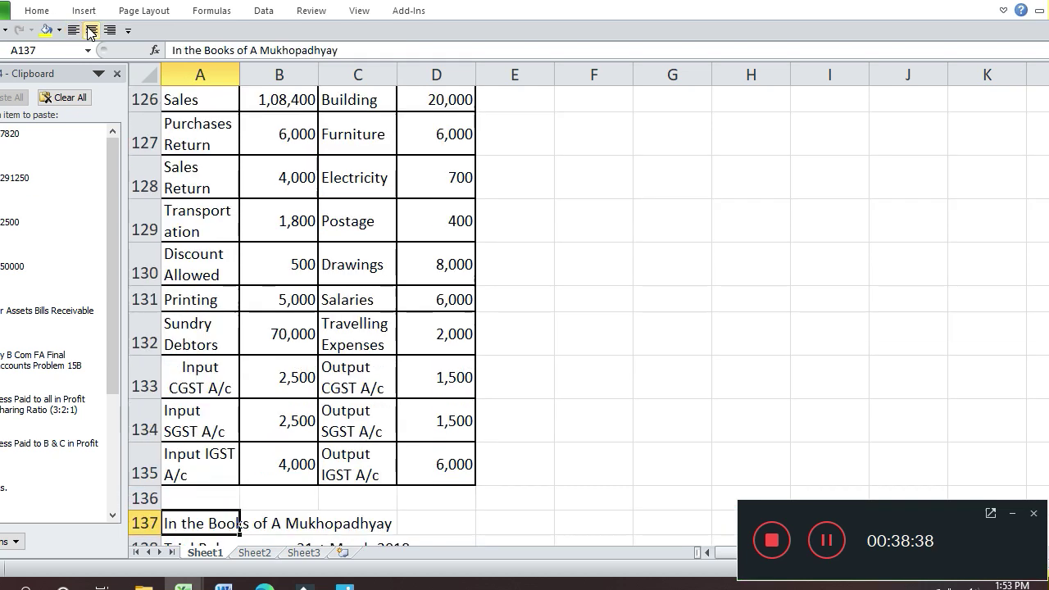
key("Up")
key("Up")
key("Up")
key("Up")
key("Up")
key("Up")
key("Up")
key("Up")
key("Up")
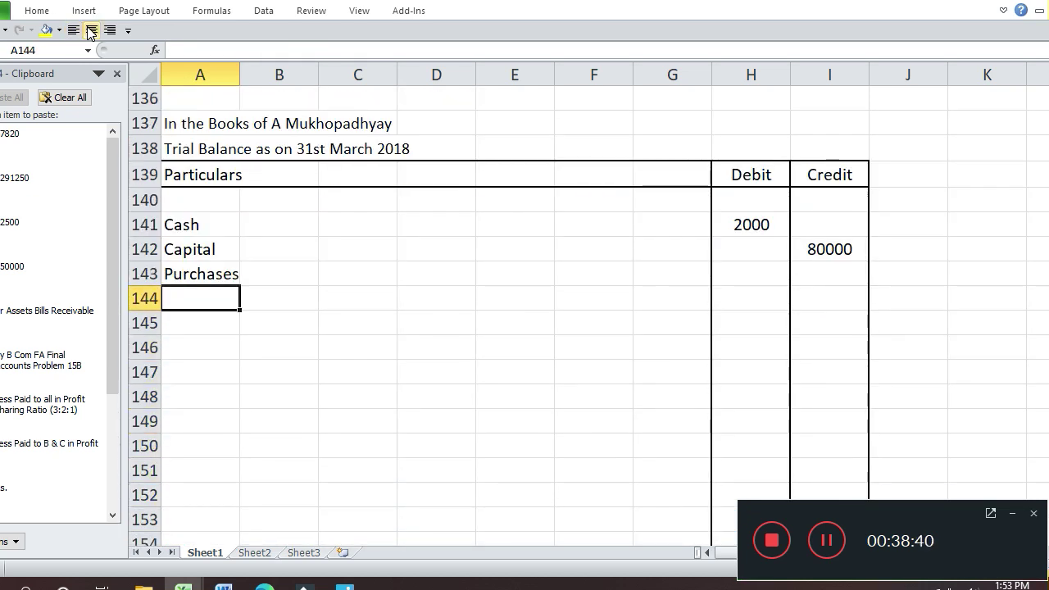
key("Right")
key("Right")
key("Right")
key("Right")
key("Right")
key("Right")
key("Right")
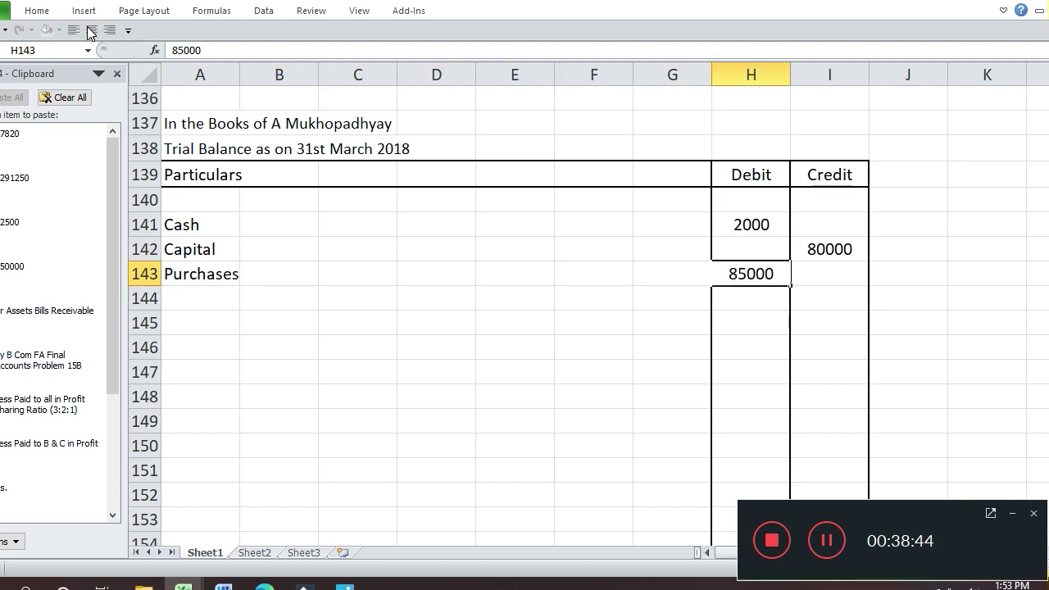
- Check the fourth given balance in the Problem 4 table and enter Sales as the next particular in A144
key("Down")
key("Up")
key("Up")
key("Up")
key("Up")
key("Up")
key("Up")
key("Up")
key("Up")
key("Up")
key("Up")
key("Up")
key("Up")
key("Up")
key("Up")
key("Up")
key("Up")
key("Up")
key("Up")
key("Up")
key("Up")
key("Down")
key("Down")
key("Down")
key("Down")
key("Down")
key("Down")
key("Down")
key("Down")
key("Down")
key("Down")
key("Down")
key("Down")
key("Down")
key("Down")
key("Down")
key("Down")
key("Down")
key("Down")
key("Down")
key("Down")
key("Down")
key("Down")
key("Down")
key("Down")
key("Down")
key("Down")
key("Down")
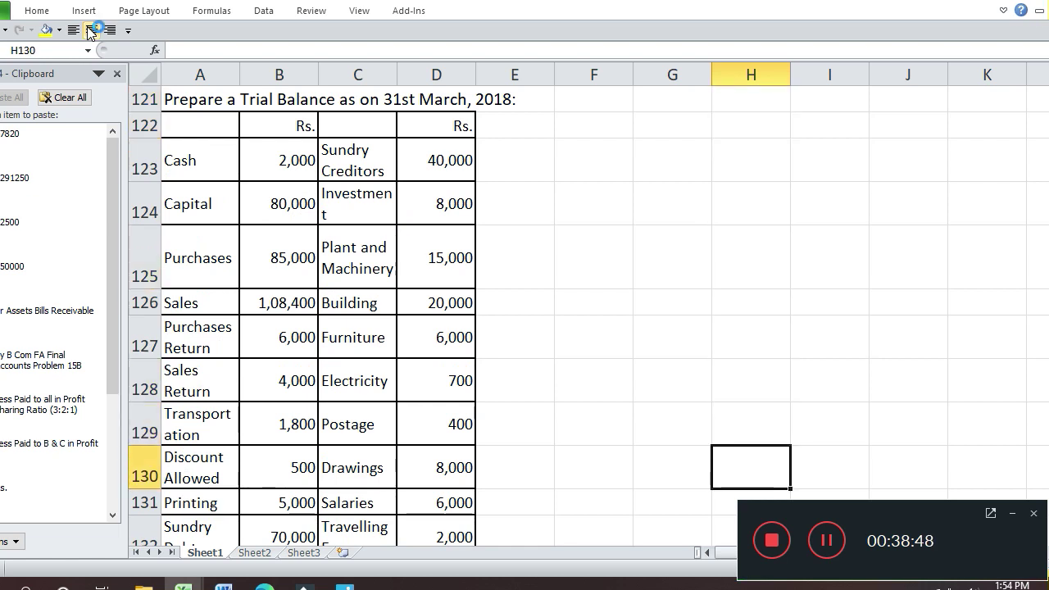
key("Up")
key("Up")
key("Up")
key("Up")
key("Left")
key("Left")
key("Left")
key("Left")
key("Left")
key("Left")
key("Left")
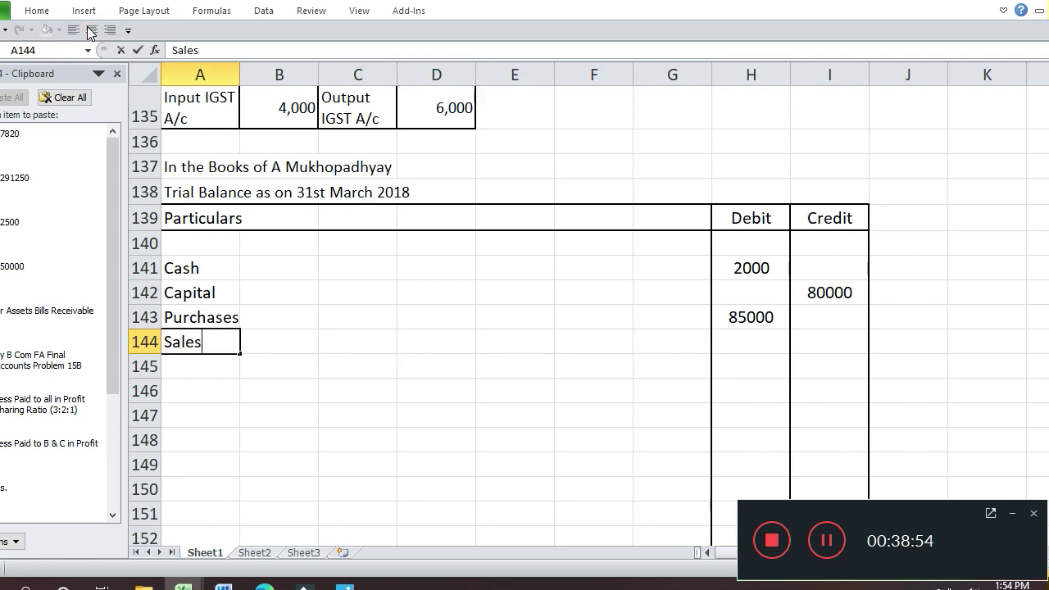
key("Return")
- Enter the Sales balance of 108400 in the Credit column, cell I144
key("Up")
key("Right")
key("Right")
key("Right")
key("Right")
key("Right")
key("Right")
key("Right")
key("Right")
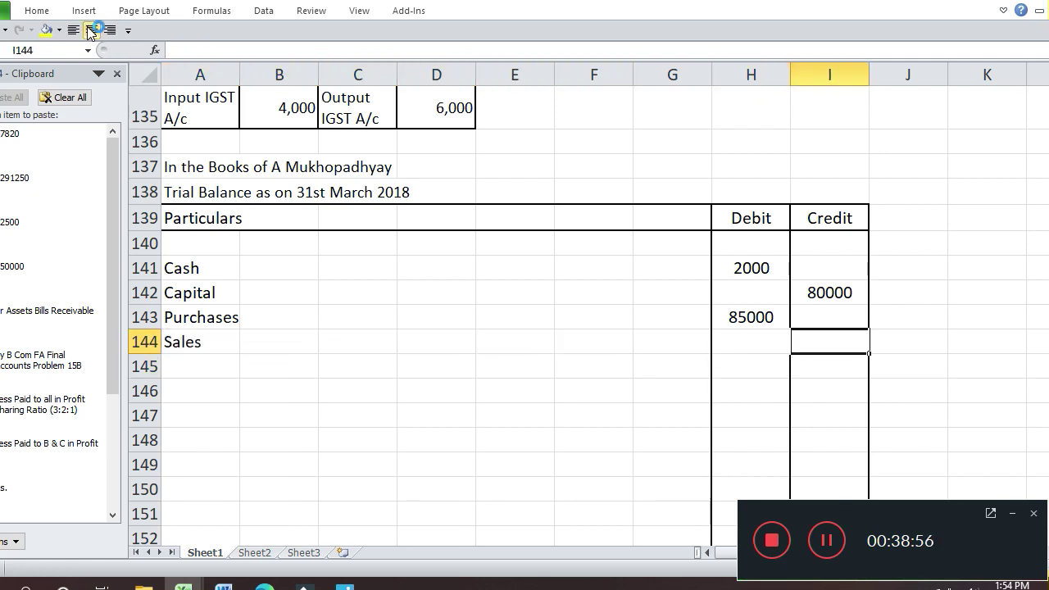
type("108400")
key("Return")
- Review the remaining given balances in the Problem 4 table and enter Transportation as the next particular in A145
key("Up")
key("Up")
key("Page_Up")
key("Down")
key("Down")
key("Down")
key("Down")
key("Down")
key("Down")
key("Left")
key("Left")
key("Left")
key("Left")
key("Left")
key("Left")
key("Left")
key("Left")
key("Up")
key("Up")
key("Down")
key("Down")
key("Down")
key("Down")
key("Down")
key("Down")
key("Down")
key("Down")
key("Down")
key("Down")
key("Down")
key("Down")
key("Down")
key("Down")
key("Down")
key("Down")
key("Down")
key("Down")
key("Down")
key("Down")
key("Down")
key("Down")
key("Down")
key("Up")
key("Up")
key("Up")
key("Up")
key("Up")
key("Up")
key("Up")
type("Tr")
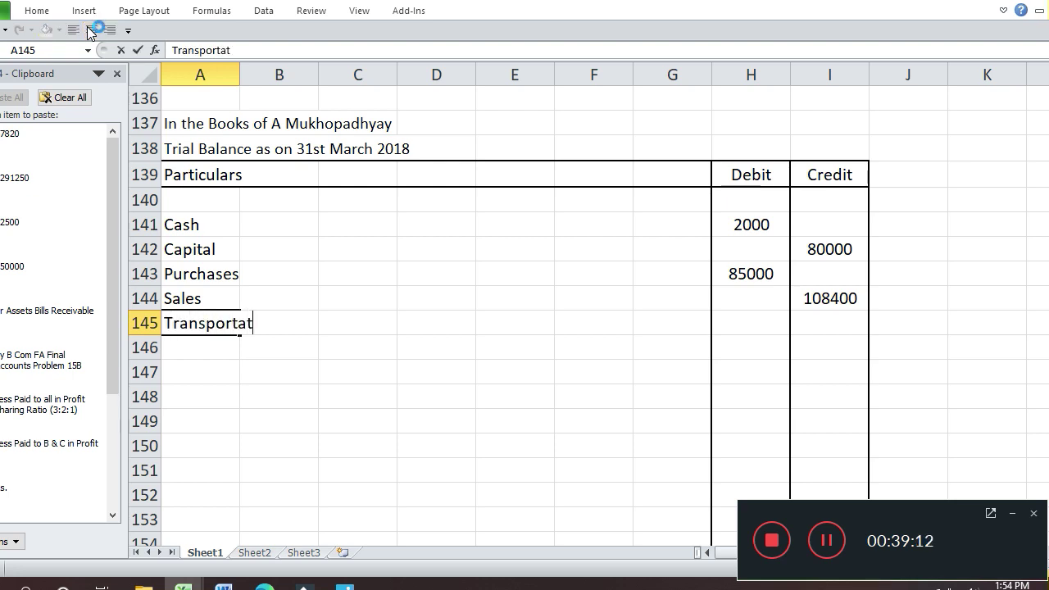
key("Return")
- Enter the Transportation balance of 1800 in the Debit column, cell H145
key("Up")
key("Right")
key("Right")
key("Right")
key("Right")
key("Right")
key("Right")
key("Right")
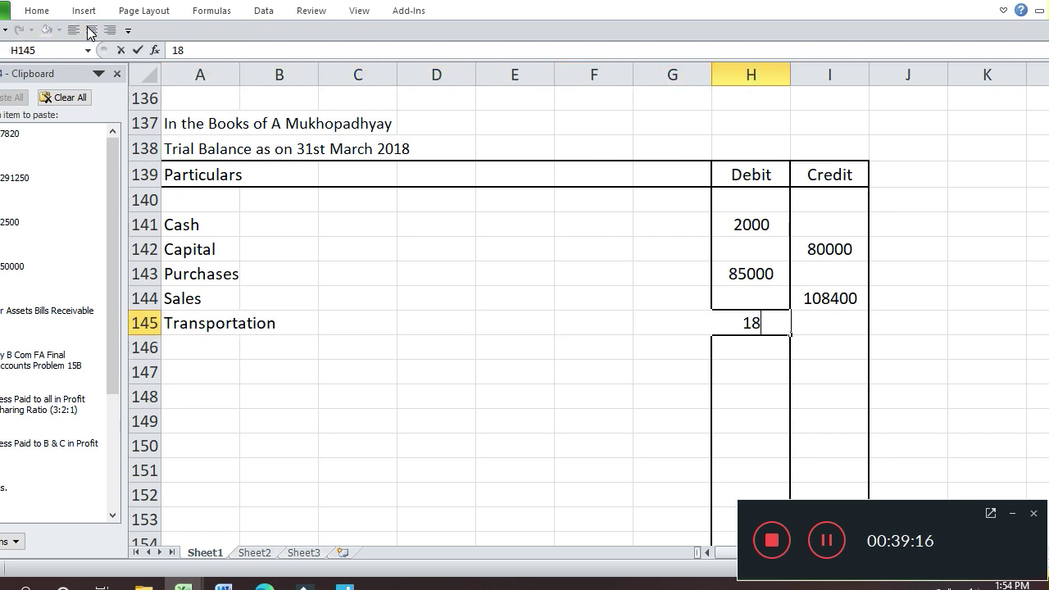
key("Return")
- Review the given balances after Transportation in the Problem 4 table and enter Discount Allowed as the next particular in A146
key("Up")
key("Up")
key("Up")
key("Up")
key("Up")
key("Up")
key("Up")
key("Up")
key("Up")
key("Up")
key("Up")
key("Up")
key("Up")
key("Up")
key("Up")
key("Up")
key("Up")
key("Up")
key("Up")
key("Up")
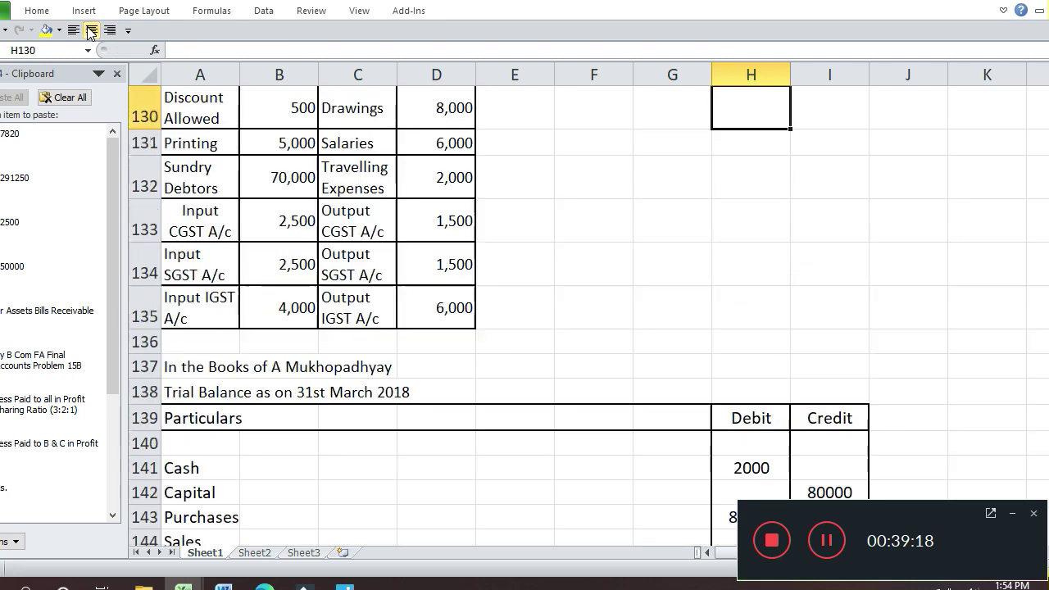
key("Down")
key("Down")
key("Down")
key("Left")
key("Left")
key("Left")
key("Left")
key("Left")
key("Left")
key("Left")
key("Down")
key("Down")
key("Down")
key("Down")
key("Down")
key("Down")
key("Down")
key("Down")
key("Down")
key("Down")
key("Down")
key("Down")
key("Down")
key("Down")
key("Down")
key("Down")
key("Down")
key("Down")
key("Down")
key("Down")
key("Up")
key("Up")
key("Up")
type("Di")
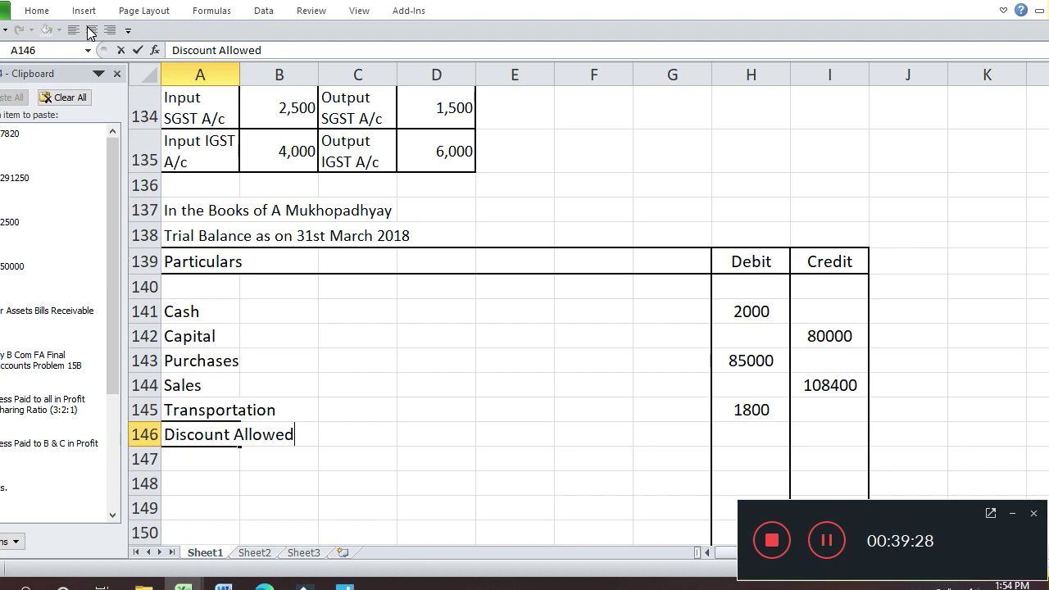
key("Return")
- Enter the Discount Allowed balance of 500 in the Debit column, cell H146
key("Up")
key("Right")
key("Right")
key("Right")
key("Right")
key("Right")
key("Right")
key("Right")
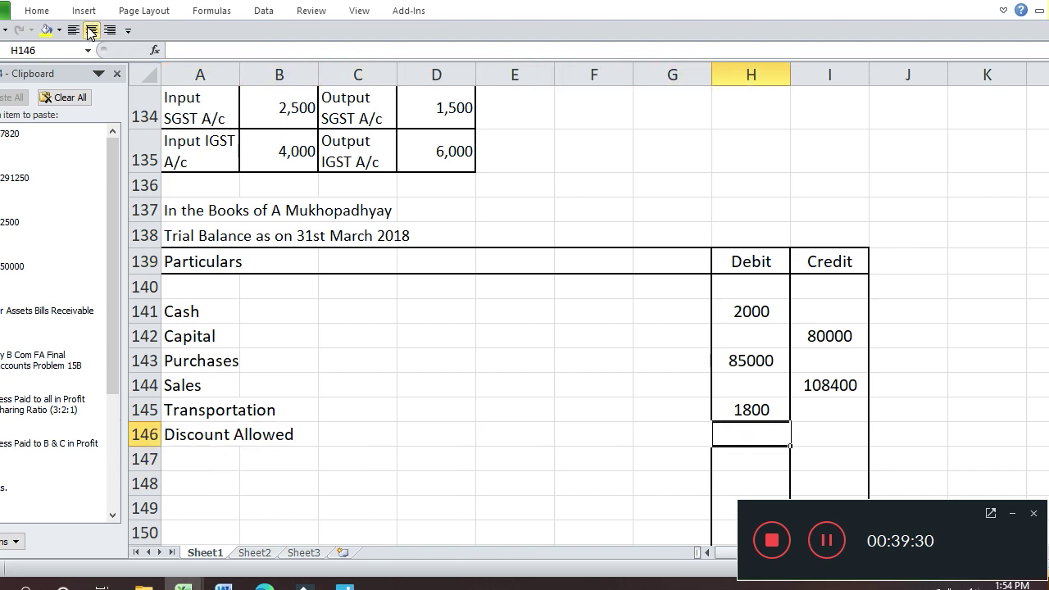
key("Return")
- Review the given balances after Discount Allowed in the Problem 4 table and enter Printing as the next particular in A147
key("Up")
key("Up")
key("Up")
key("Up")
key("Up")
key("Up")
key("Up")
key("Up")
key("Up")
key("Up")
key("Up")
key("Up")
key("Up")
key("Up")
key("Up")
key("Up")
key("Up")
key("Up")
key("Up")
key("Up")
key("Down")
key("Left")
key("Left")
key("Left")
key("Left")
key("Left")
key("Left")
key("Left")
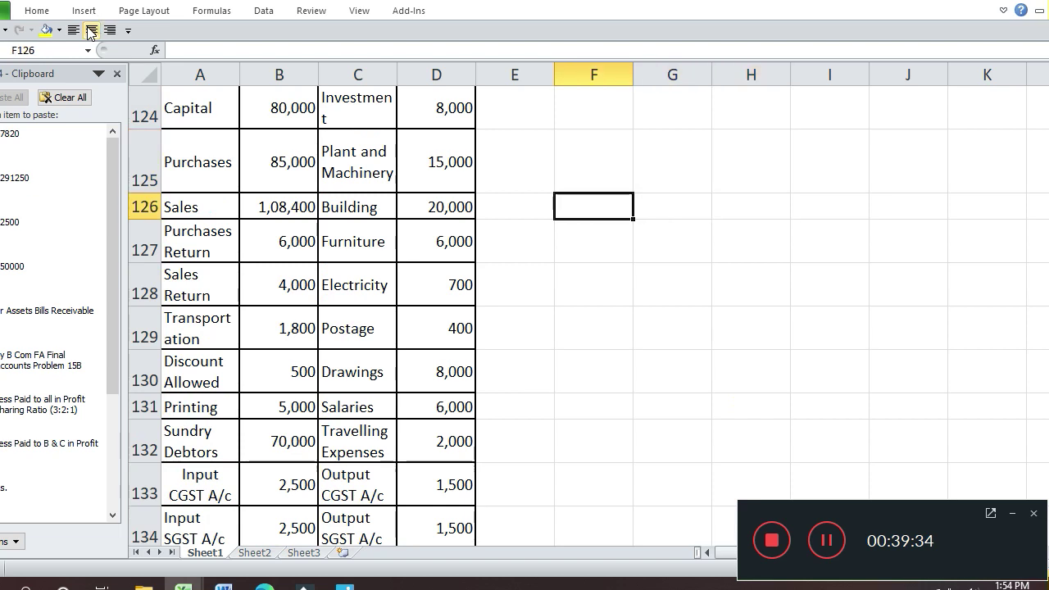
key("Down")
key("Down")
key("Down")
key("Down")
key("Down")
key("Down")
key("Down")
key("Down")
key("Down")
key("Down")
key("Down")
key("Down")
key("Down")
key("Down")
key("Down")
key("Down")
key("Down")
key("Down")
key("Down")
key("Down")
key("Down")
key("Down")
key("Up")
key("Up")
key("Up")
key("Up")
key("Up")
key("Up")
key("Up")
key("Up")
key("Up")
key("Up")
key("Up")
key("Up")
key("Up")
key("Up")
key("Up")
key("Up")
key("Up")
key("Up")
key("Up")
key("Up")
key("Up")
key("Up")
key("Up")
key("Up")
key("Down")
key("Down")
key("Down")
key("Down")
key("Down")
key("Down")
key("Down")
key("Down")
key("Down")
key("Down")
key("Down")
key("Down")
key("Down")
key("Down")
key("Down")
key("Down")
key("Down")
key("Down")
key("Down")
key("Down")
key("Down")
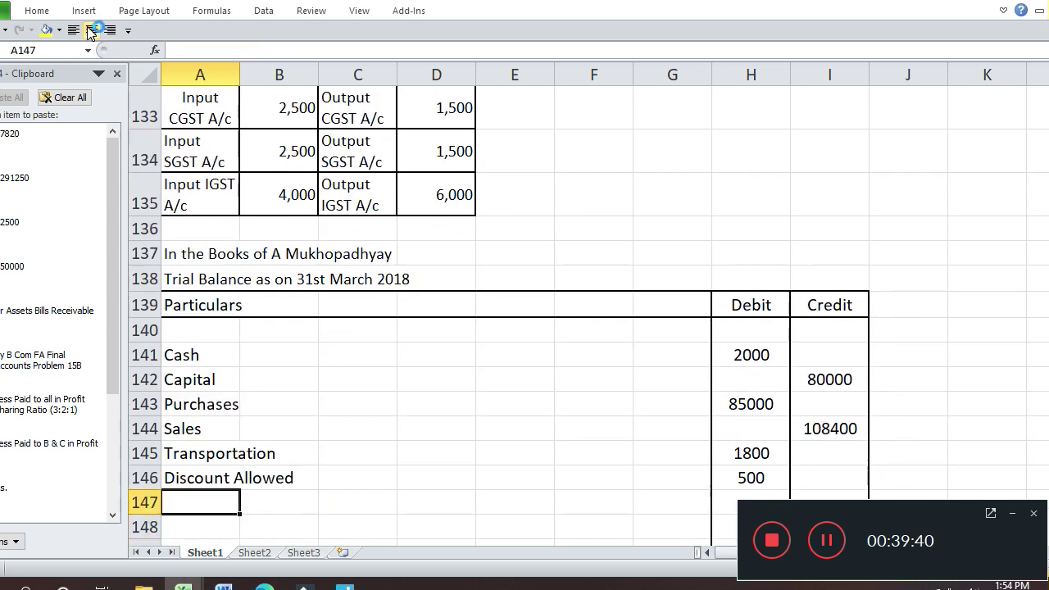
type("Printing")
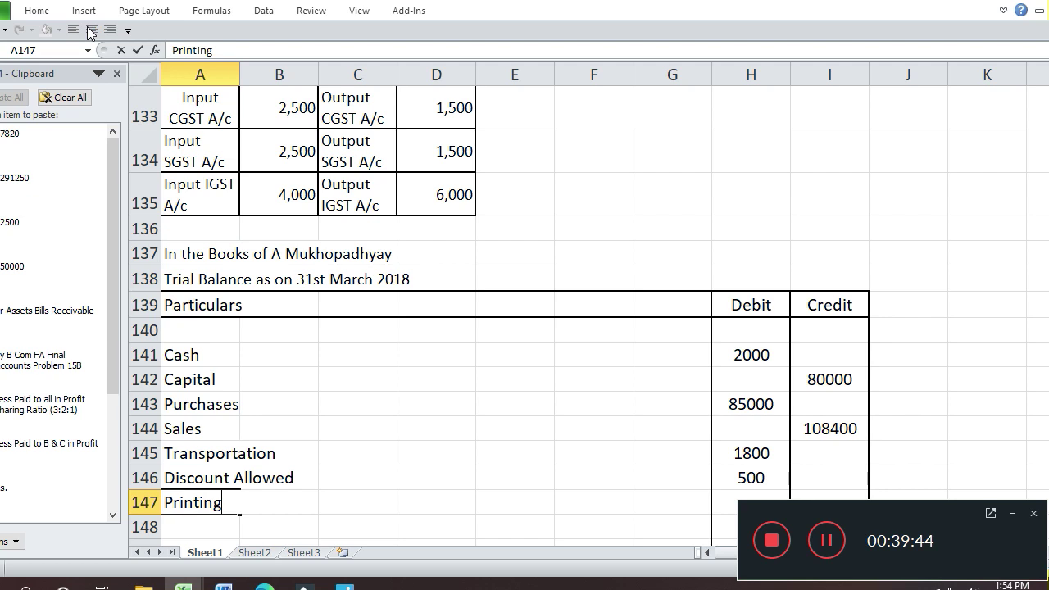
key("Return")
- Enter the Printing balance of 5000 in the Debit column, cell H147
key("Up")
key("Right")
key("Right")
key("Right")
key("Right")
key("Right")
key("Right")
key("Right")
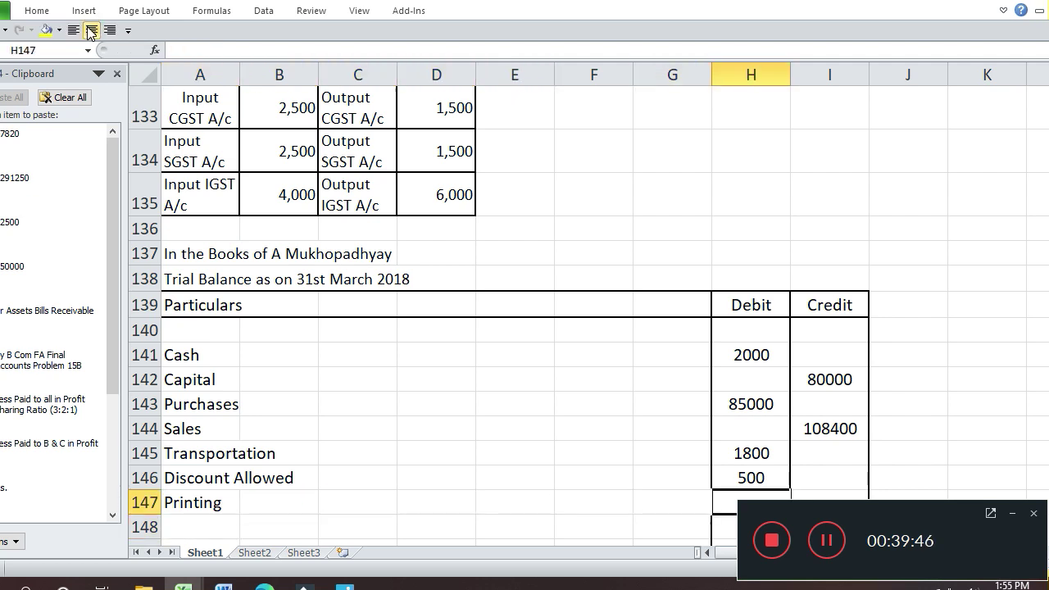
type("5000")
key("Return")
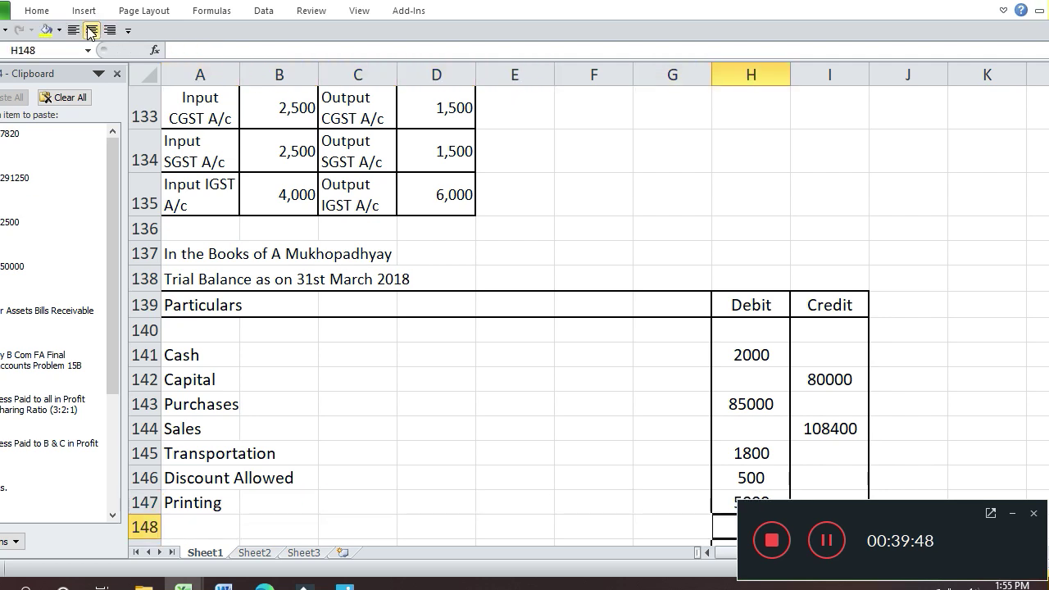
- Review the given balances in the Problem 4 table, rows 124 to 131, to check for particulars skipped so far
key("Down")
key("Down")
key("Down")
key("Down")
key("Down")
key("Down")
key("Down")
key("Down")
key("Down")
key("Down")
key("Down")
key("Up")
key("Up")
key("Up")
key("Up")
key("Up")
key("Up")
key("Up")
key("Up")
key("Up")
key("Up")
key("Up")
key("Up")
key("Up")
key("Up")
key("Up")
key("Up")
key("Up")
key("Up")
key("Up")
key("Up")
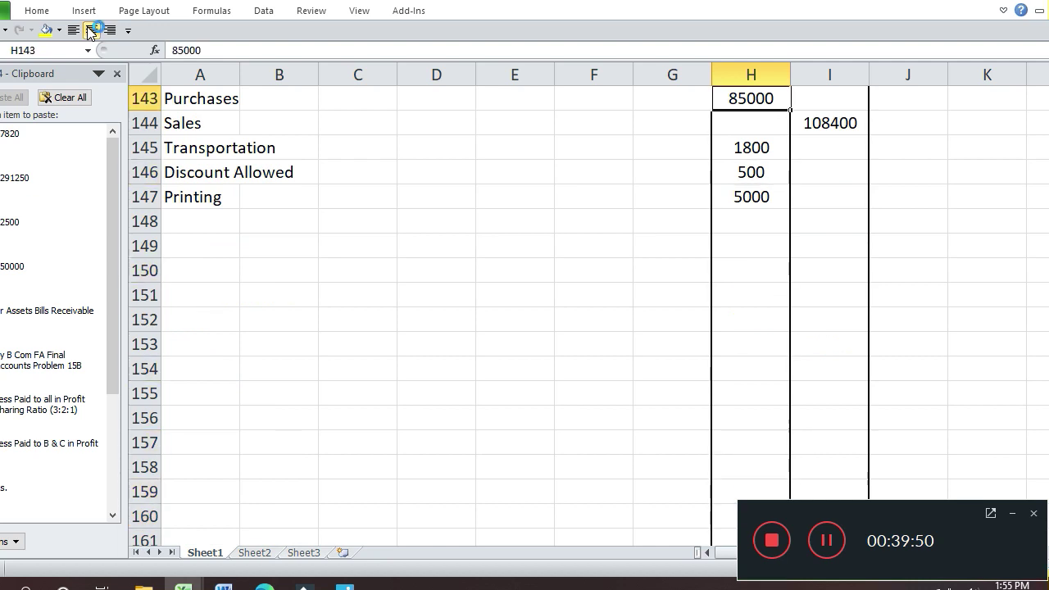
key("Left")
key("Left")
key("Left")
key("Left")
key("Left")
key("Left")
key("Left")
key("Up")
key("Up")
key("Up")
key("Up")
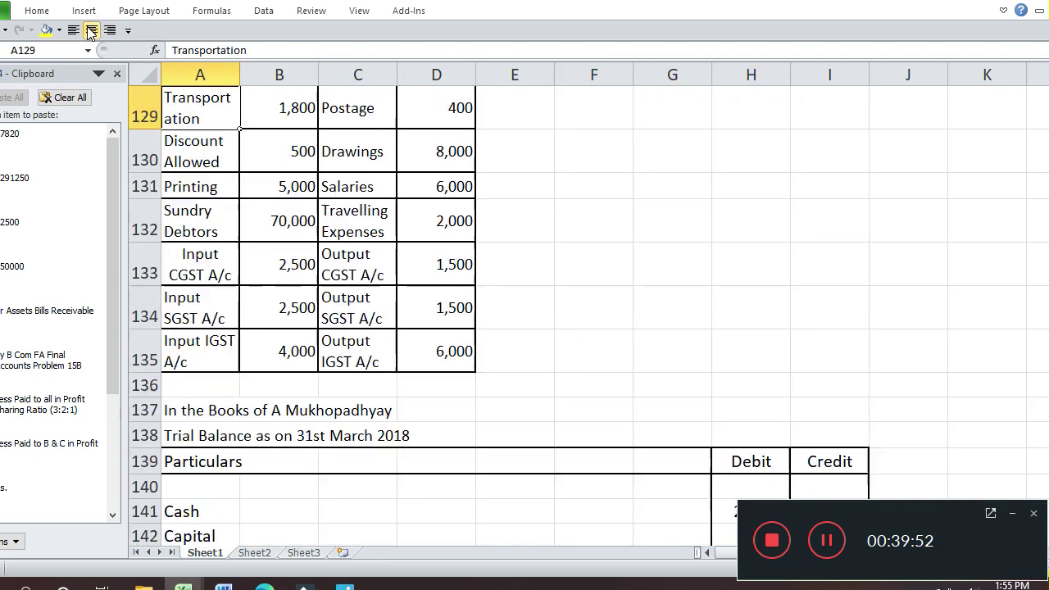
key("Up")
key("Down")
key("Down")
key("Down")
key("Up")
key("Down")
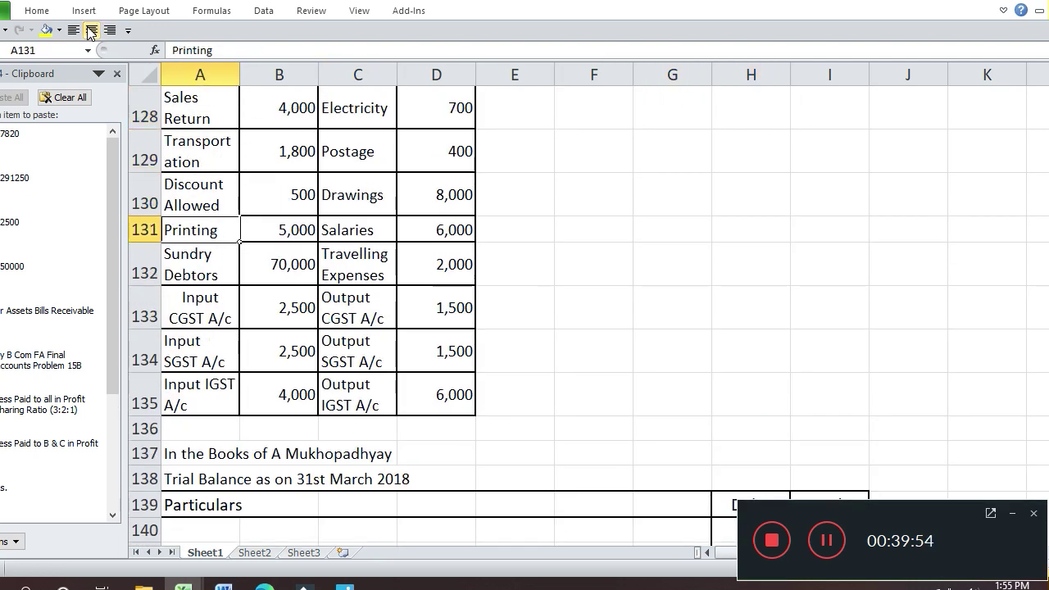
key("Up")
key("Up")
key("Up")
key("Up")
key("Down")
key("Down")
key("Up")
key("Up")
key("Up")
key("Up")
key("Up")
key("Up")
key("Up")
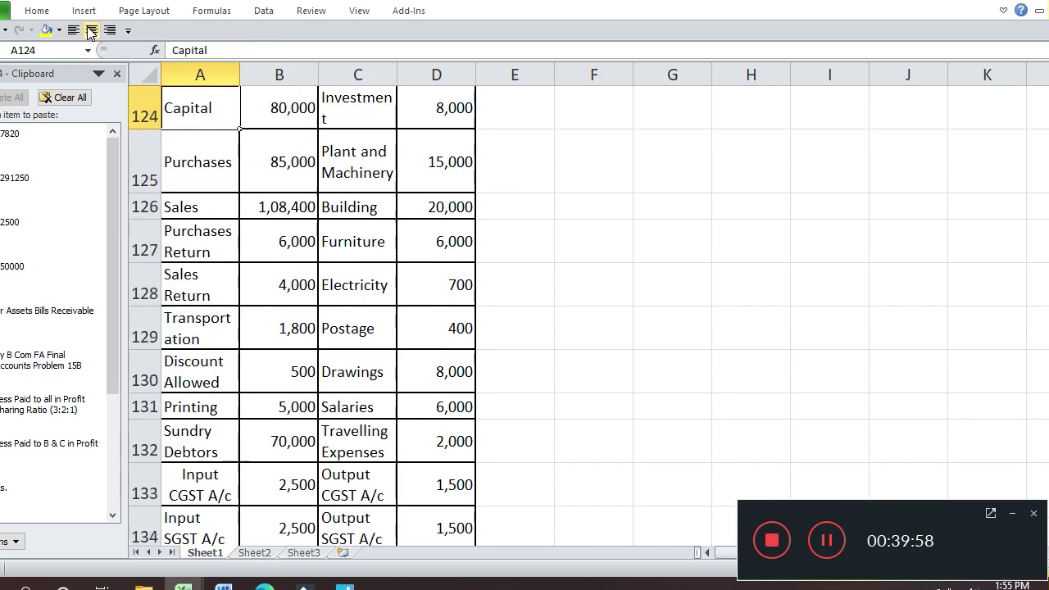
key("Down")
key("Down")
key("Down")
key("Down")
key("Down")
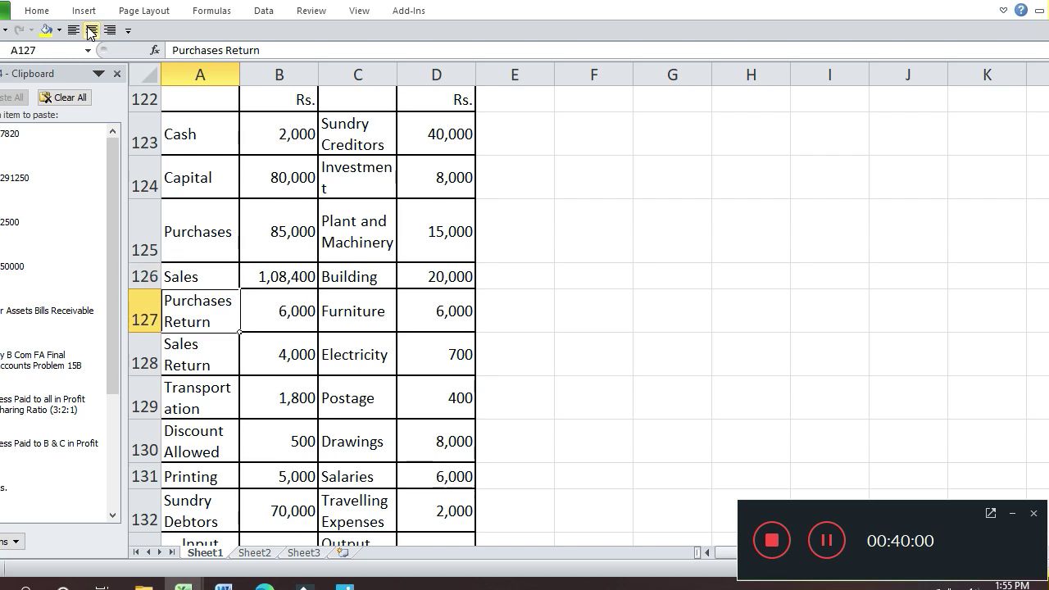
- Check the particulars already entered in the trial balance, from Cash to Printing, for omissions from the given balances
key("Down")
key("Down")
key("Down")
key("Down")
key("Down")
key("Down")
key("Down")
key("Down")
key("Down")
key("Down")
key("Down")
key("Down")
key("Down")
key("Down")
key("Down")
key("Down")
key("Down")
key("Down")
key("Down")
key("Down")
key("Up")
key("Up")
key("Up")
key("Up")
key("Up")
key("Up")
key("Up")
key("Down")
key("Down")
key("Down")
key("Down")
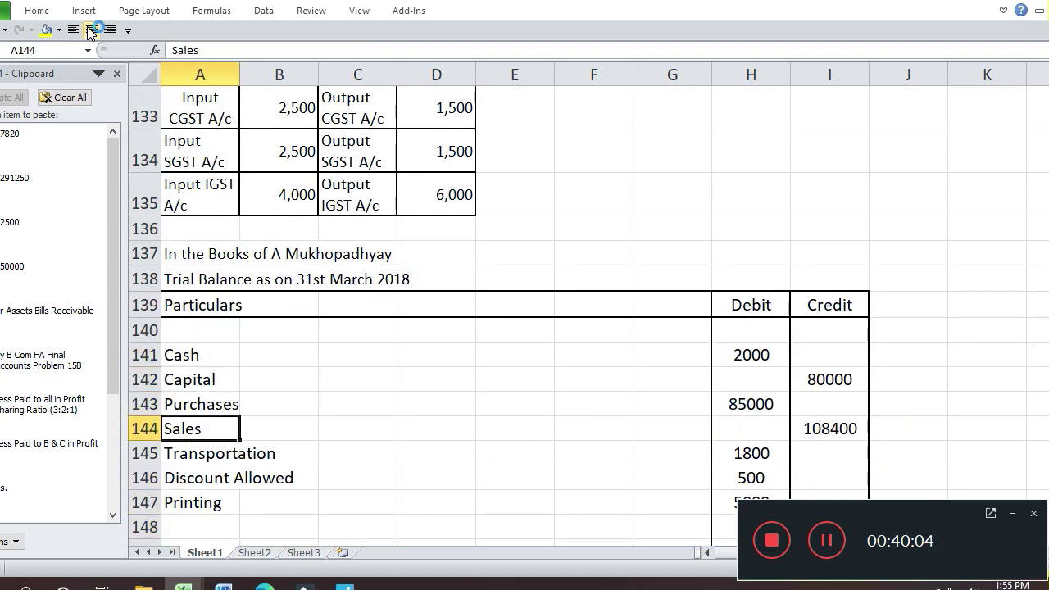
- Re-examine the given balances between Sales and Discount Allowed in the Problem 4 table, including the Purchases Return entry
key("Up")
key("Up")
key("Up")
key("Up")
key("Up")
key("Up")
key("Up")
key("Up")
key("Up")
key("Up")
key("Up")
key("Up")
key("Up")
key("Up")
key("Up")
key("Up")
key("Up")
key("Up")
key("Up")
key("Up")
key("Down")
key("Down")
key("Down")
key("Down")
key("Down")
key("Down")
key("Down")
key("Down")
key("Down")
key("Down")
key("Down")
key("Down")
key("Down")
key("Down")
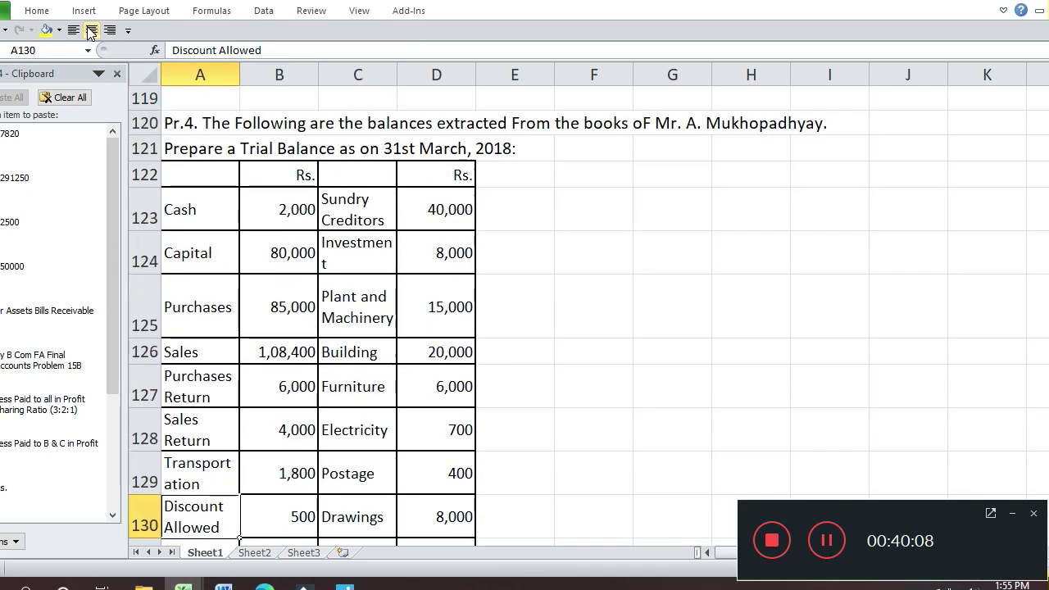
key("Up")
key("Up")
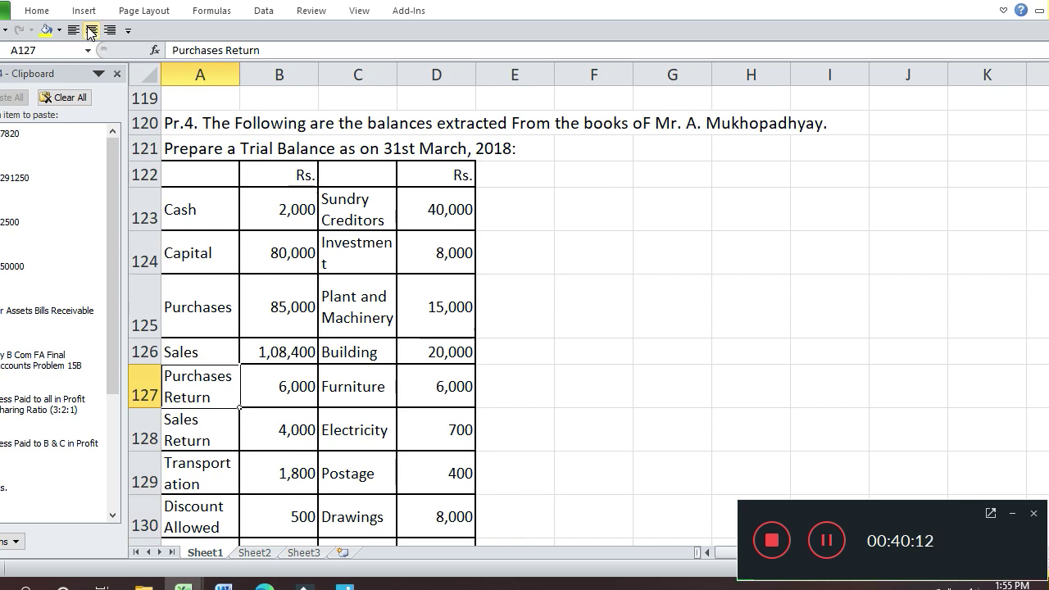
- Enter Purchases Return as the next particular in the trial balance, cell A148
key("Down")
key("Down")
key("Down")
key("Down")
key("Down")
key("Down")
key("Down")
key("Down")
key("Down")
key("Down")
key("Down")
key("Down")
key("Down")
key("Down")
key("Down")
key("Down")
key("Down")
key("Down")
key("Down")
key("Down")
key("Up")
key("Up")
key("Up")
key("Up")
key("Up")
type("P")
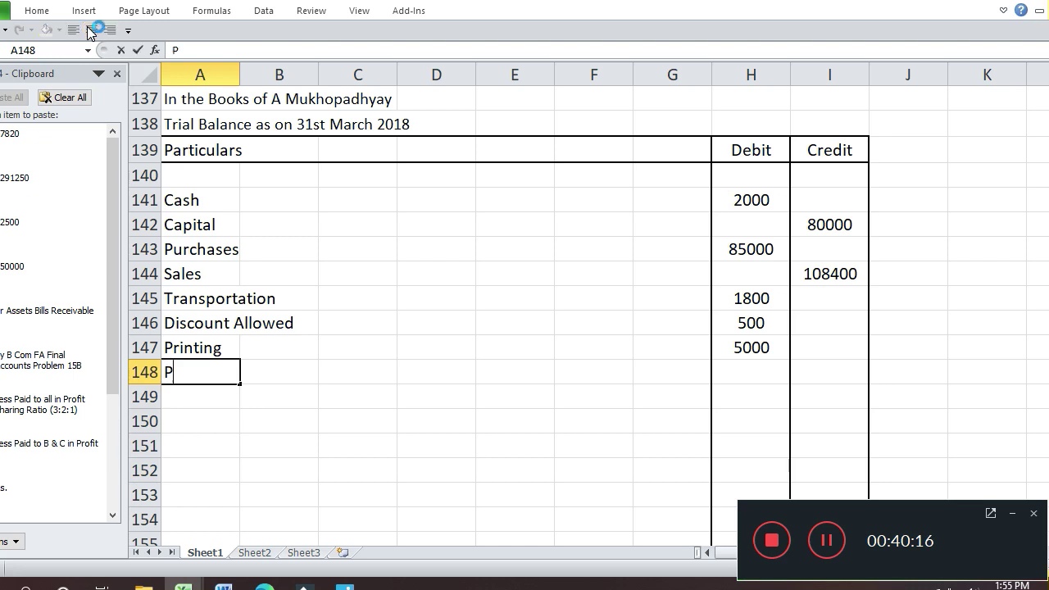
type("urchases Re")
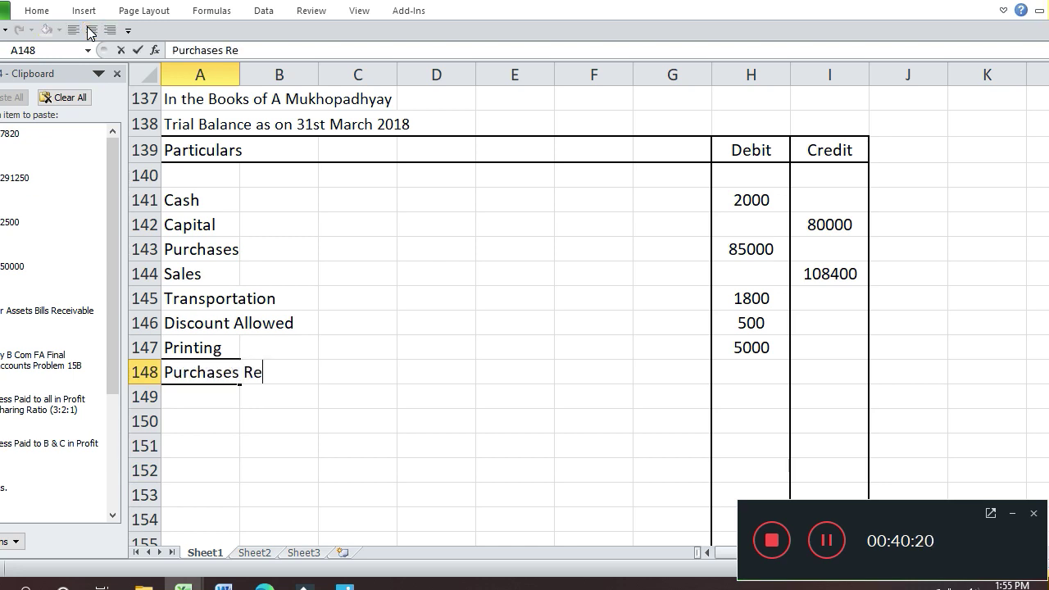
key("Return")
- Enter the Purchases Return balance of 6000 in the Credit column, cell I148
key("Up")
key("Right")
key("Right")
key("Right")
key("Right")
key("Right")
key("Right")
key("Right")
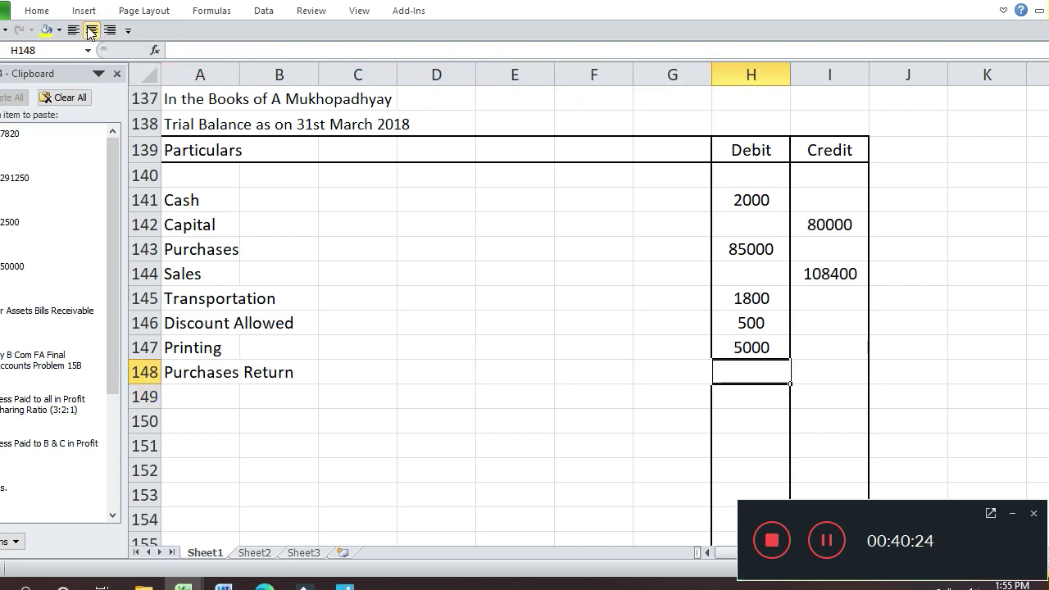
key("Right")
type("6000")
key("Return")
- Review the given balances in the Problem 4 table, rows 123 to 133, to find the next skipped particular
key("Up")
key("Up")
key("Up")
key("Up")
key("Up")
key("Up")
key("Up")
key("Up")
key("Up")
key("Up")
key("Up")
key("Up")
key("Up")
key("Up")
key("Up")
key("Up")
key("Up")
key("Up")
key("Up")
key("Up")
key("Left")
key("Home")
key("Down")
key("Down")
key("Down")
key("Down")
key("Down")
key("Down")
key("Down")
key("Down")
key("Down")
key("Down")
key("Down")
key("Down")
key("Down")
key("Down")
key("Down")
key("Down")
key("Down")
key("Down")
key("Down")
key("Down")
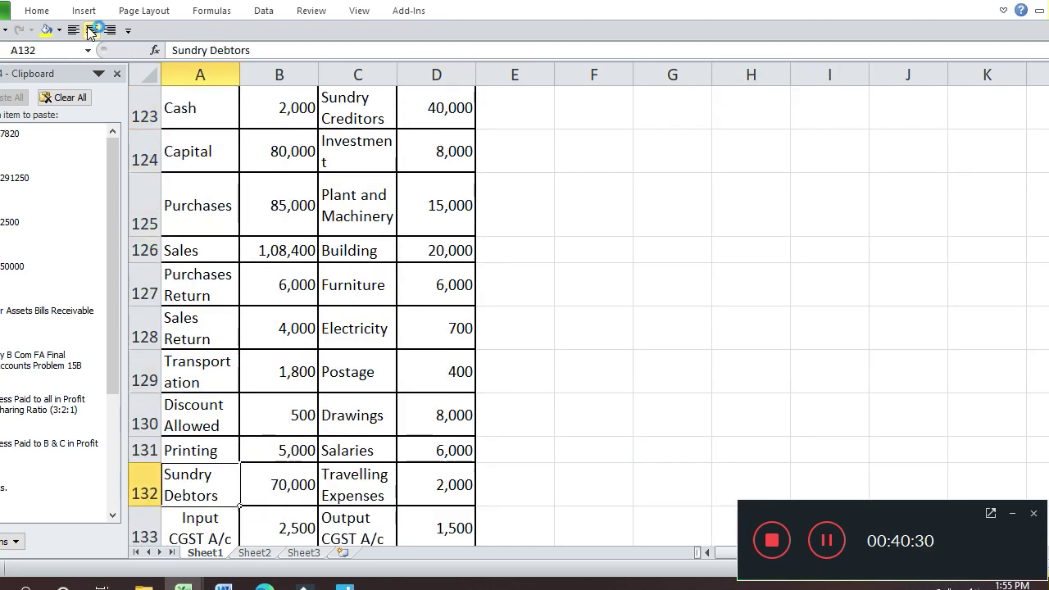
- Enter Sales Return as a particular below Purchases Return, cell A149
key("Up")
key("Up")
type("Sa")
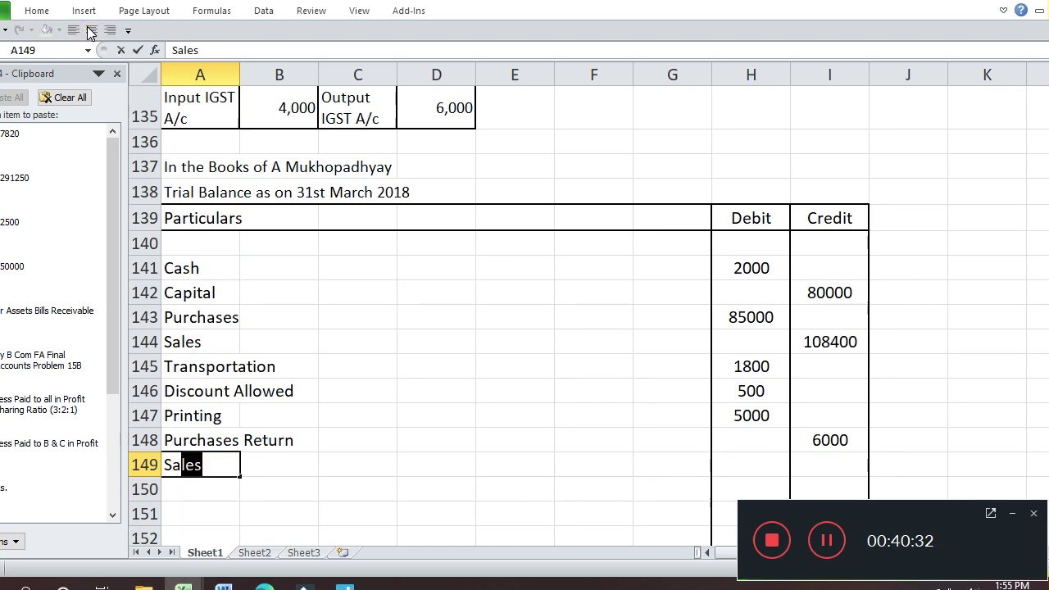
type("les Return")
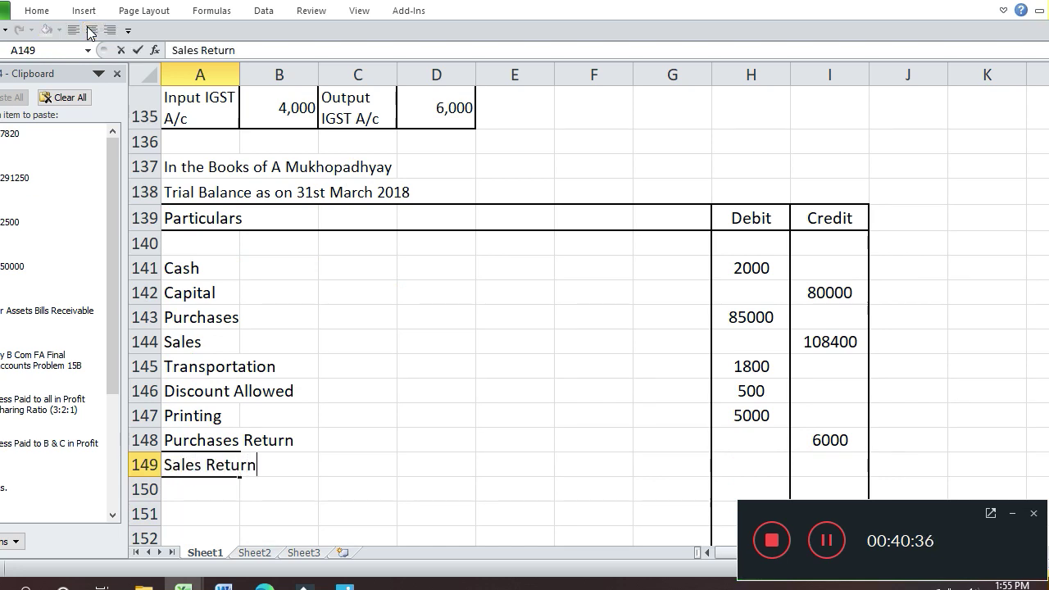
key("Return")
- Enter the Sales Return balance of 4000 in the Debit column, cell H149
key("Up")
key("Right")
key("Right")
key("Right")
key("Right")
key("Right")
key("Right")
key("Right")
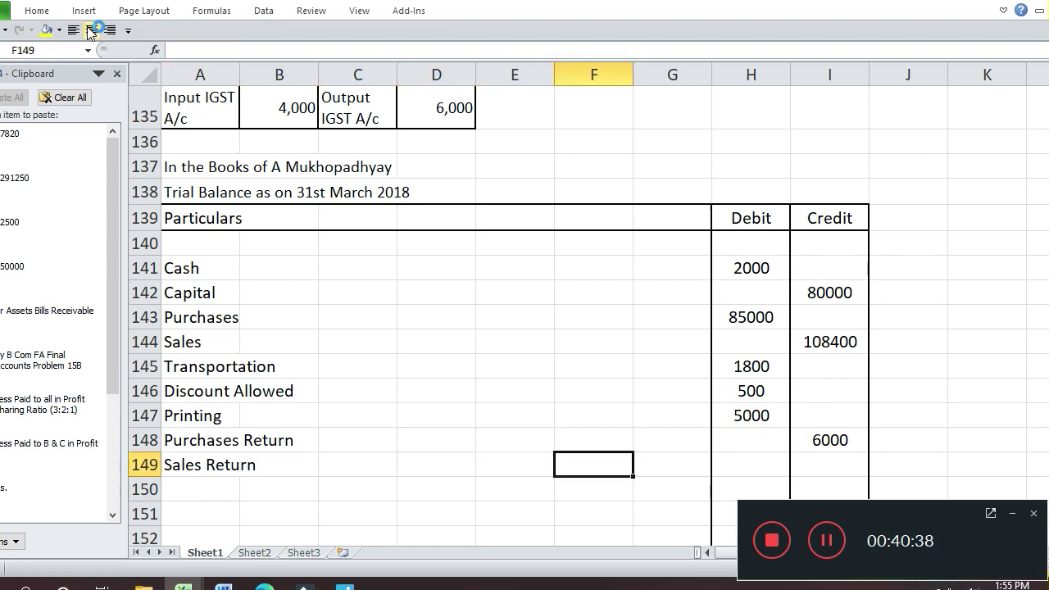
type("4000")
key("Return")
- Return to the given balances in the Problem 4 table and check the entries from Cash down to Sundry Debtors
key("Up")
key("Up")
key("Up")
key("Up")
key("Up")
key("Up")
key("Up")
key("Up")
key("Up")
key("Up")
key("Up")
key("Up")
key("Up")
key("Up")
key("Up")
key("Up")
key("Up")
key("Up")
key("Up")
key("Up")
key("Up")
key("Left")
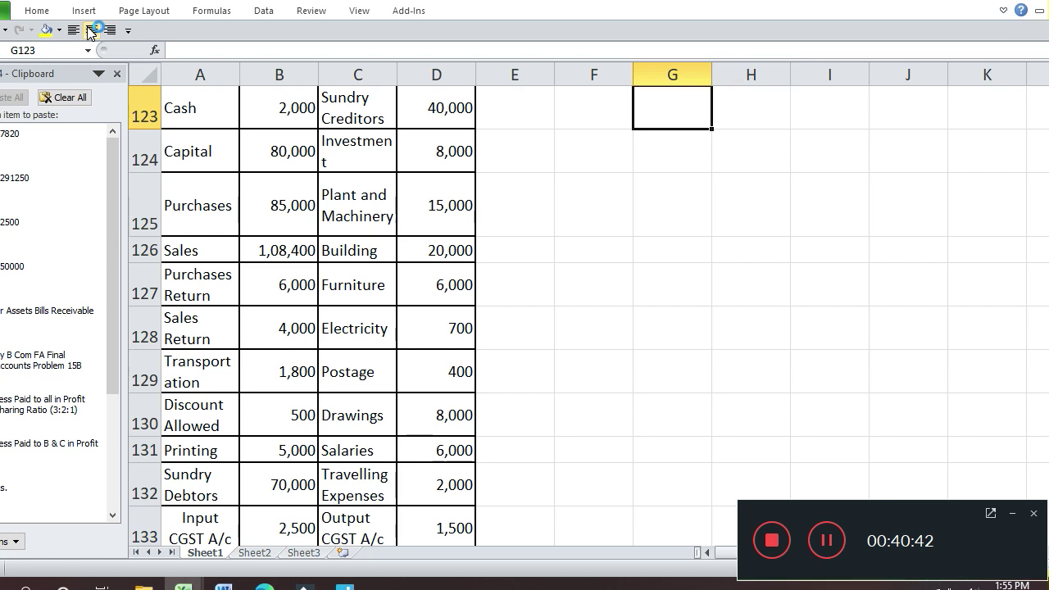
key("Home")
- Compare the trial balance entries from Cash down to Sales Return with the given balances in the Problem 4 table
key("Down")
key("Down")
key("Down")
key("Down")
key("Down")
key("Down")
key("Down")
key("Down")
key("Down")
key("Down")
key("Down")
key("Down")
key("Down")
key("Down")
key("Down")
key("Down")
key("Down")
key("Down")
key("Down")
key("Down")
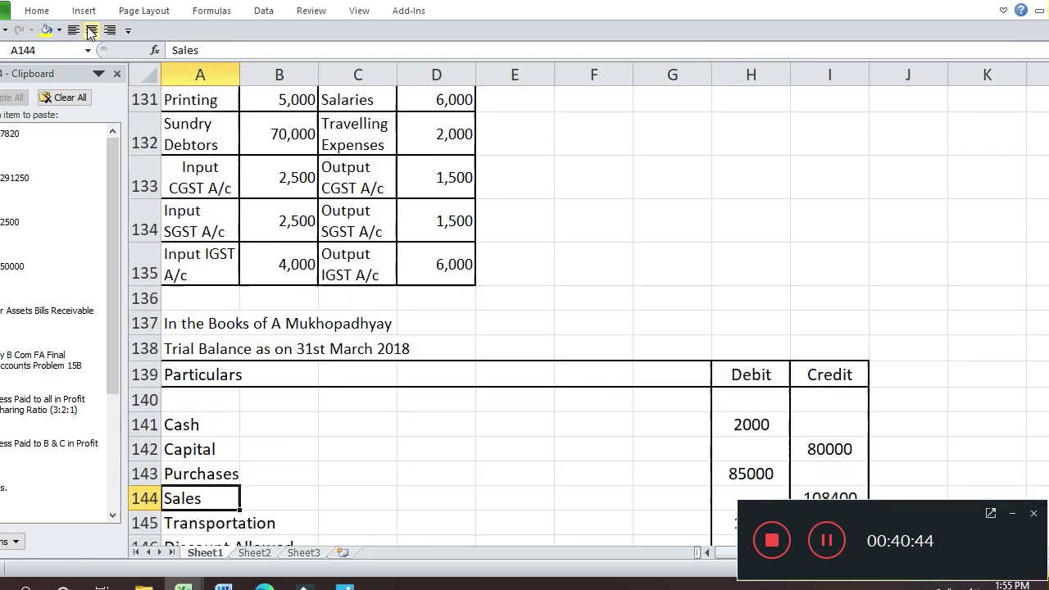
key("Up")
key("Up")
key("Up")
key("Up")
key("Up")
key("Up")
key("Up")
key("Up")
key("Up")
key("Up")
key("Up")
key("Up")
key("Up")
key("Up")
key("Up")
key("Up")
key("Up")
key("Up")
key("Up")
key("Up")
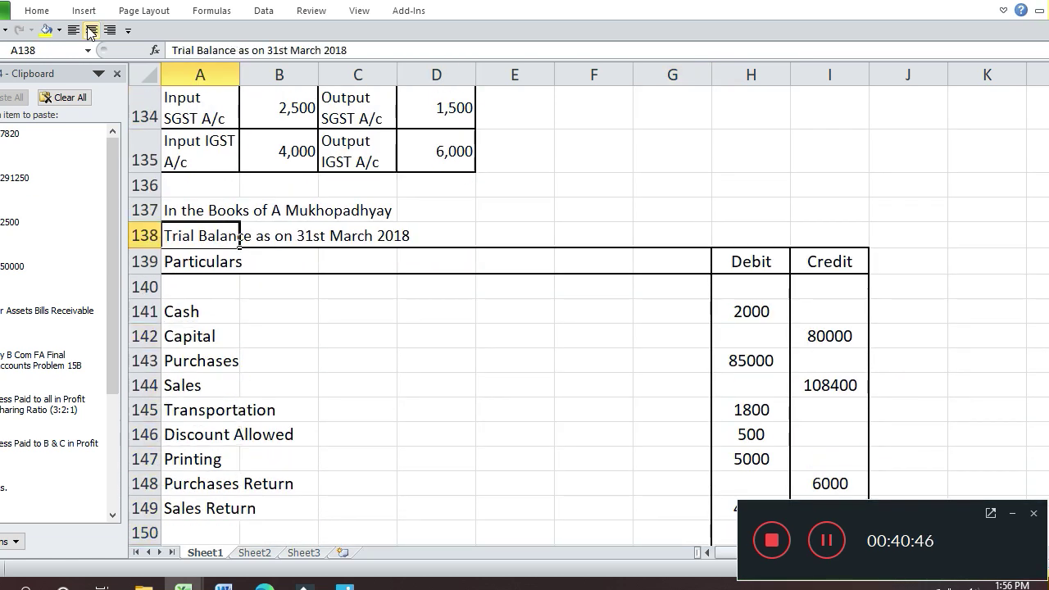
- Review the given balances in rows 124 to 135 for the next particular missing from the trial balance
key("Down")
key("Down")
key("Down")
key("Down")
key("Down")
key("Down")
key("Down")
key("Down")
key("Down")
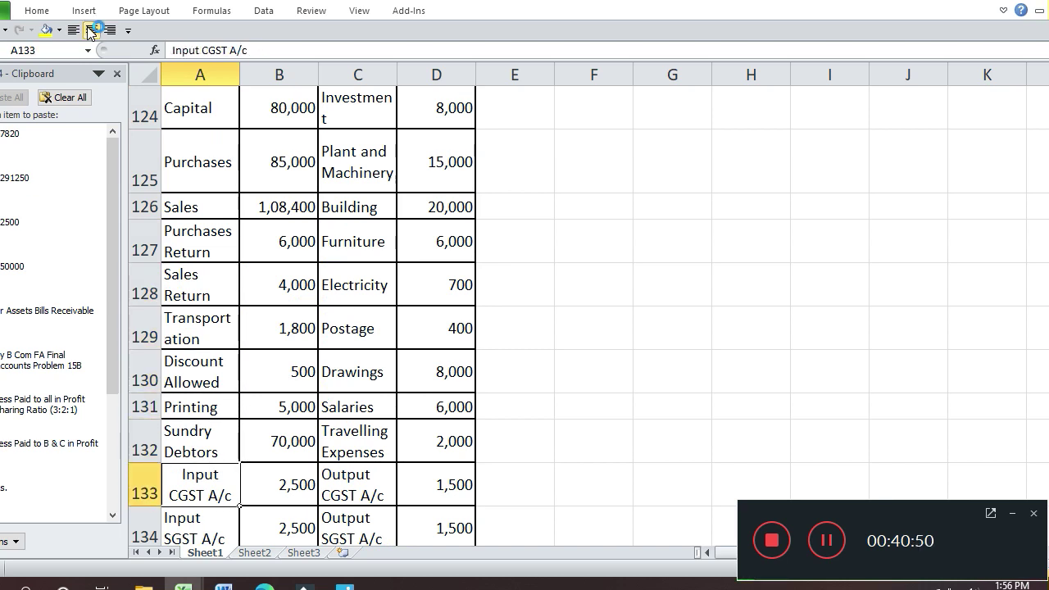
key("Down")
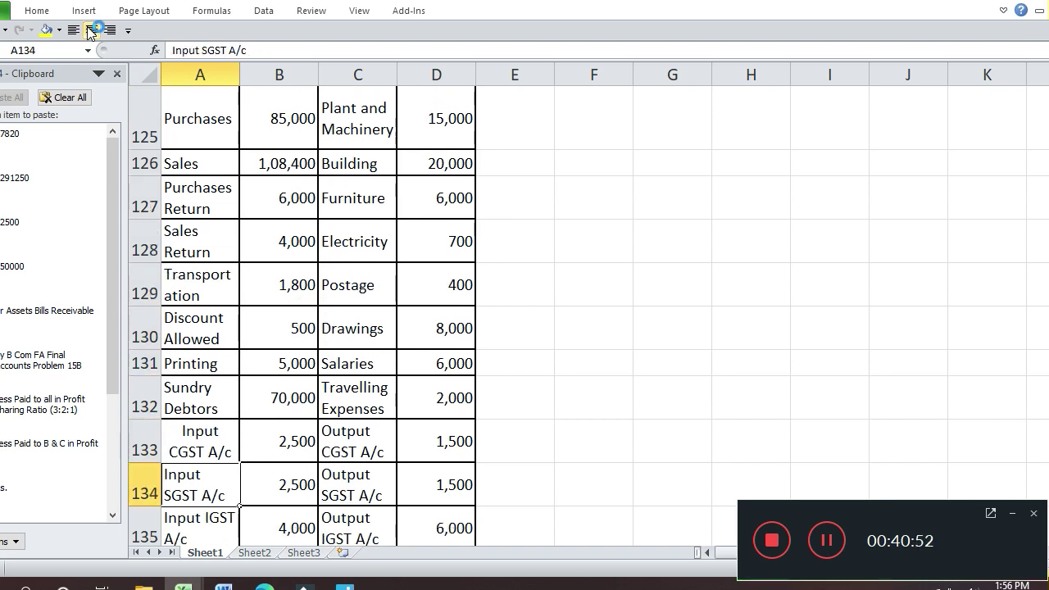
- Enter Sundry Debtors as a particular below Sales Return, cell A150
key("Down")
key("Down")
key("Down")
key("Down")
key("Down")
key("Down")
key("Down")
key("Down")
key("Down")
key("Down")
key("Down")
key("Down")
key("Down")
key("Down")
key("Down")
key("Down")
key("Down")
key("Up")
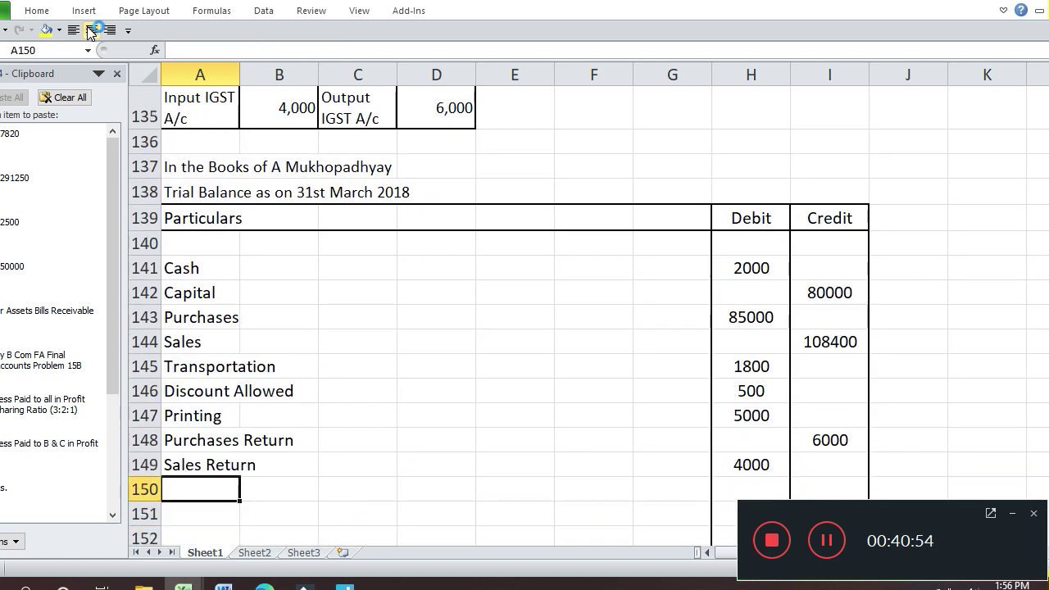
type("Sundry Debtor")
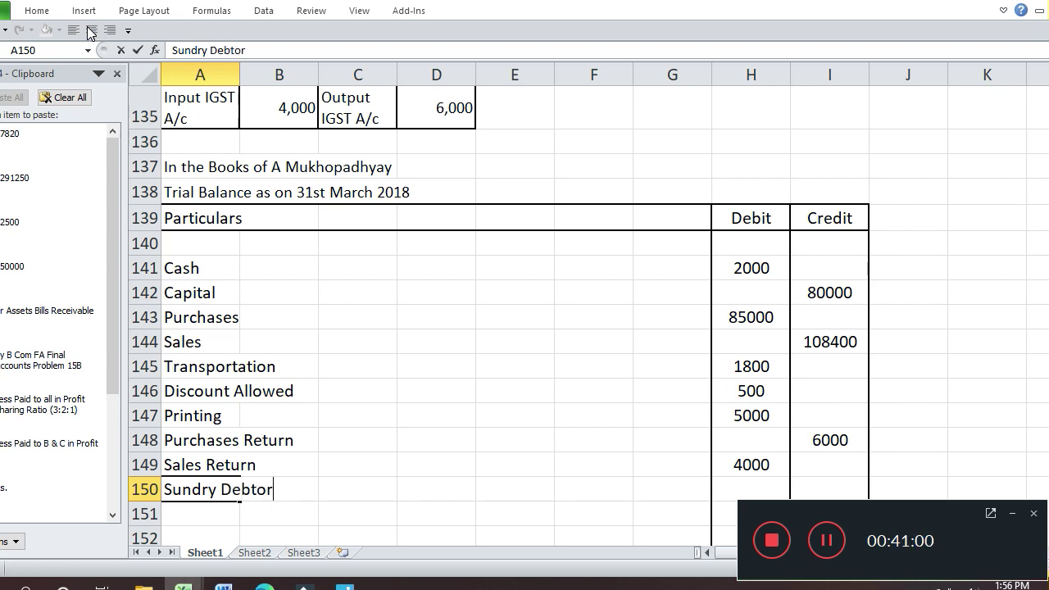
type("s")
key("Return")
- Enter the Sundry Debtors balance of 70000 in the Debit column, cell H150
key("Up")
key("Right")
key("Right")
key("Right")
key("Right")
key("Right")
key("Right")
key("Right")
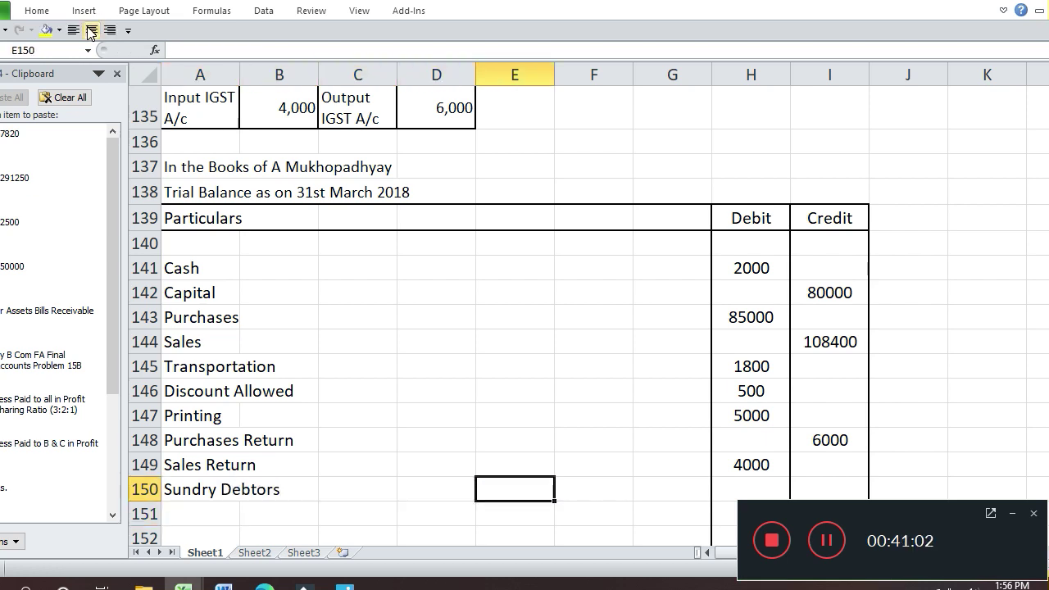
type("70000")
key("Return")
- Return to the given balances in the Problem 4 table and read the Input CGST, SGST and IGST accounts, rows 133 to 135
key("Up")
key("Up")
key("Up")
key("Up")
key("Up")
key("Up")
key("Up")
key("Up")
key("Up")
key("Up")
key("Up")
key("Up")
key("Up")
key("Up")
key("Up")
key("Up")
key("Up")
key("Up")
key("Up")
key("Up")
key("Up")
key("Left")
key("Home")
key("Down")
key("Down")
key("Down")
key("Down")
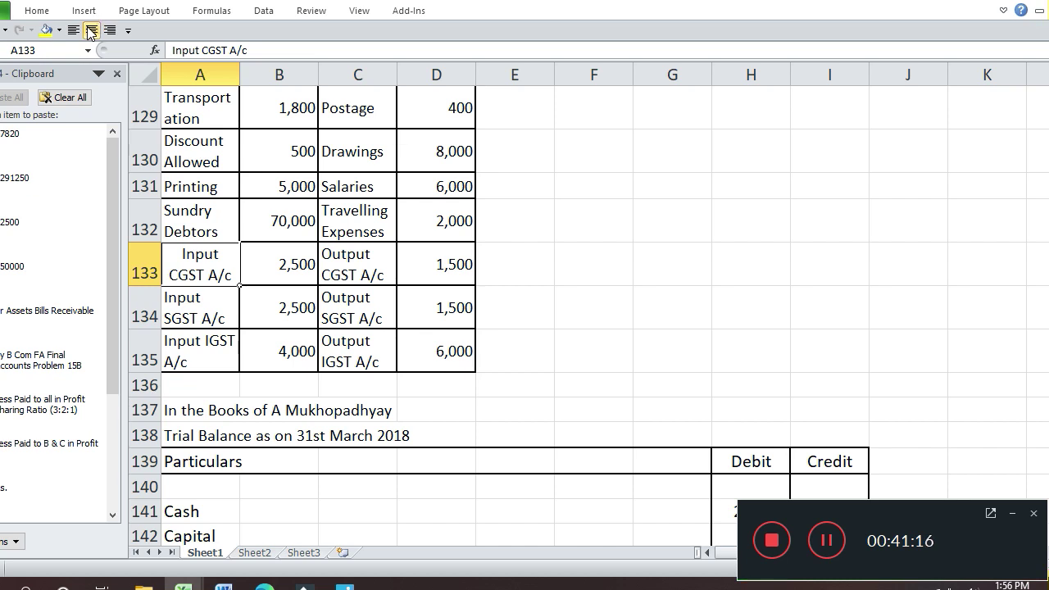
key("Down")
key("Down")
- Enter Input CGST as a particular below Sundry Debtors, cell A151
key("Down")
key("Down")
key("Down")
key("Down")
key("Down")
key("Down")
key("Down")
key("Down")
key("Down")
key("Down")
key("Down")
key("Down")
key("Down")
key("Down")
key("Down")
key("Down")
key("Down")
key("Down")
key("Down")
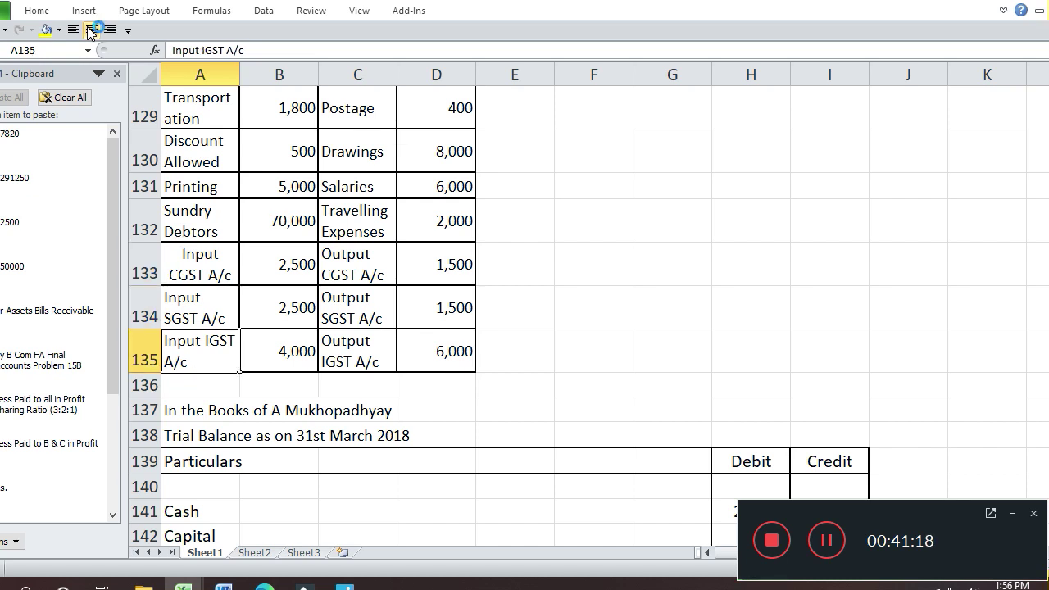
key("Up")
key("Up")
key("Up")
key("Up")
key("Up")
key("Up")
key("Up")
key("Up")
key("Up")
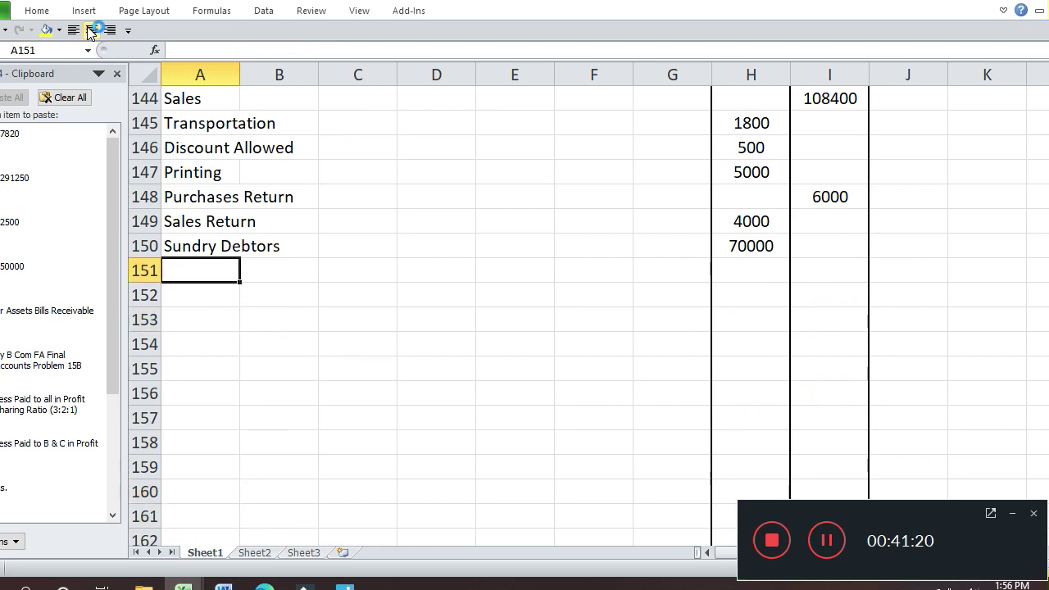
type("Inpu")
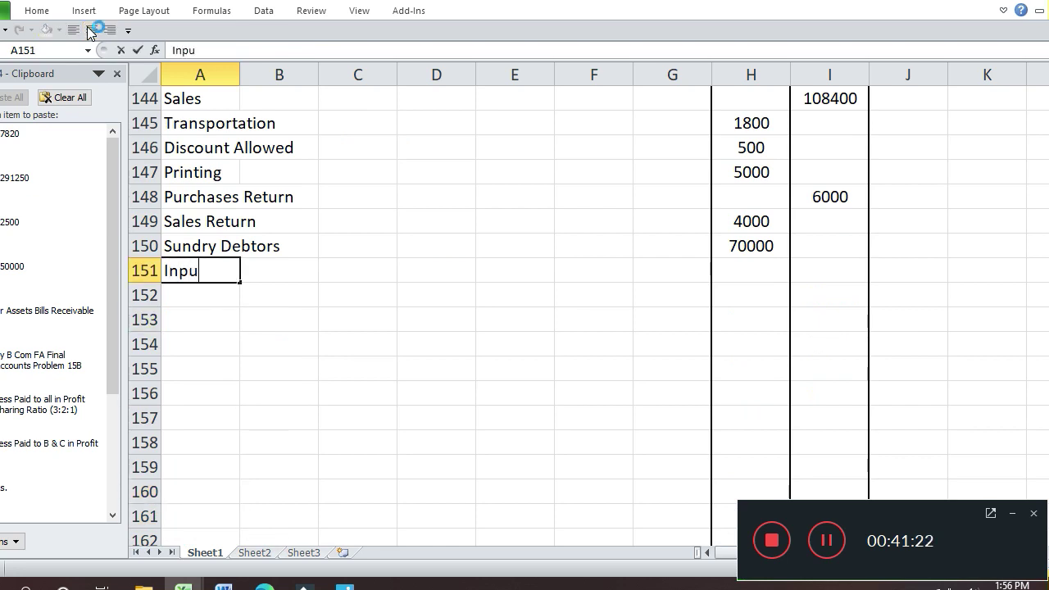
type("t CGST")
key("Return")
- Enter the Input CGST balance of 2500 in the Debit column, cell H151
key("Up")
key("Right")
key("Right")
key("Right")
key("Right")
key("Right")
key("Right")
key("Right")
type("2500")
key("Return")
- Check the Input SGST and Input IGST accounts in the given balances, rows 134 and 135
key("Up")
key("Up")
key("Up")
key("Up")
key("Up")
key("Up")
key("Up")
key("Up")
key("Up")
key("Up")
key("Up")
key("Up")
key("Up")
key("Up")
key("Up")
key("Up")
key("Up")
key("Up")
key("Up")
key("Down")
key("Down")
key("Down")
key("Down")
key("Down")
key("Down")
key("Down")
key("Down")
key("Down")
key("Down")
key("Down")
key("Down")
key("Down")
key("Down")
key("Down")
key("Down")
key("Down")
key("Down")
key("Down")
key("Down")
key("Down")
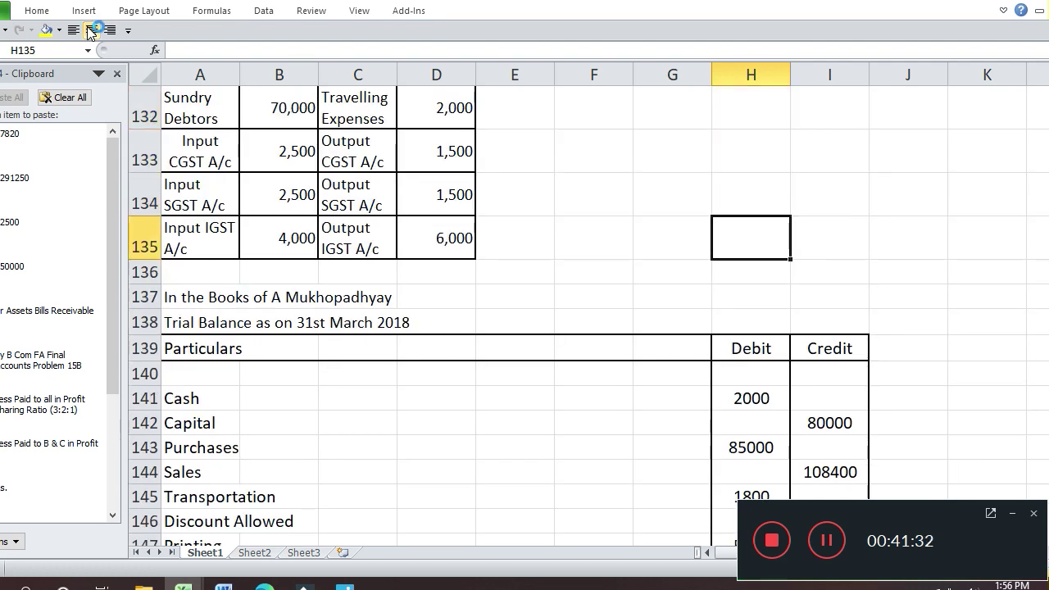
- Fill the Input CGST particular down into cell A152 and change the copy to Input SGST
key("Up")
key("Up")
key("Up")
key("Up")
key("Up")
key("Up")
key("Left")
key("Left")
key("Left")
key("Left")
key("Left")
key("Left")
key("Left")
key("ctrl+d")
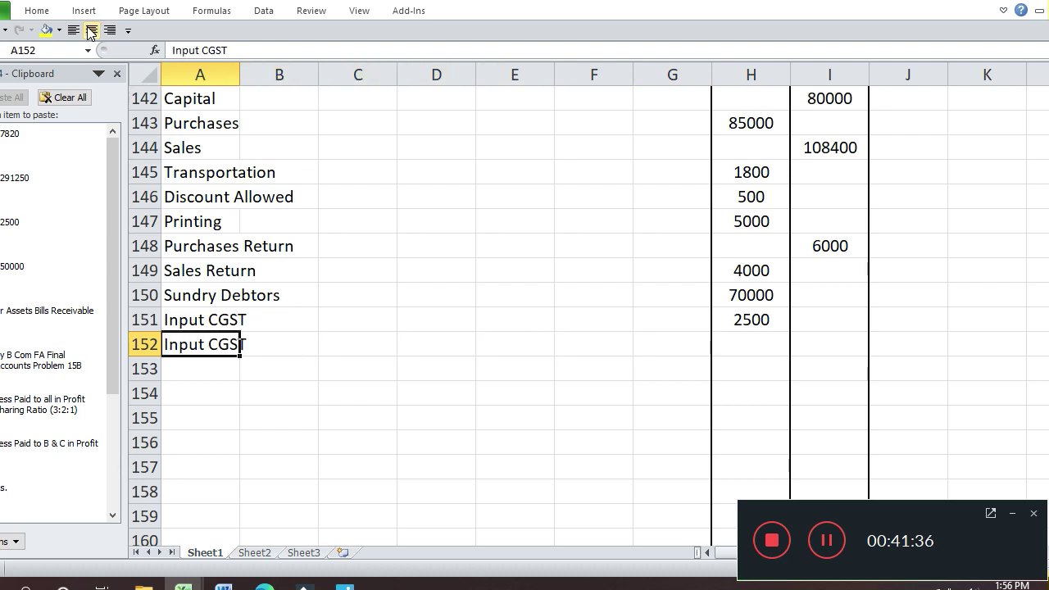
key("F2")
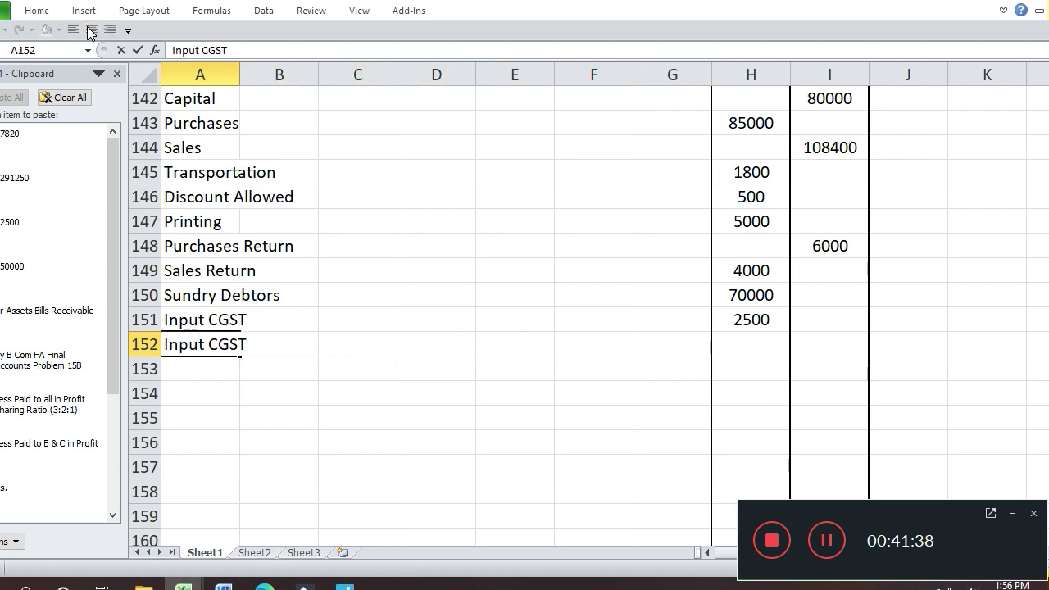
key("Left")
key("Left")
key("Left")
key("BackSpace")
type("S")
key("Return")
- Enter the Input SGST balance of 2500 in the Debit column, cell H152
key("Up")
key("Right")
key("Right")
key("Right")
key("Right")
key("Right")
key("Right")
key("Right")
type("2500")
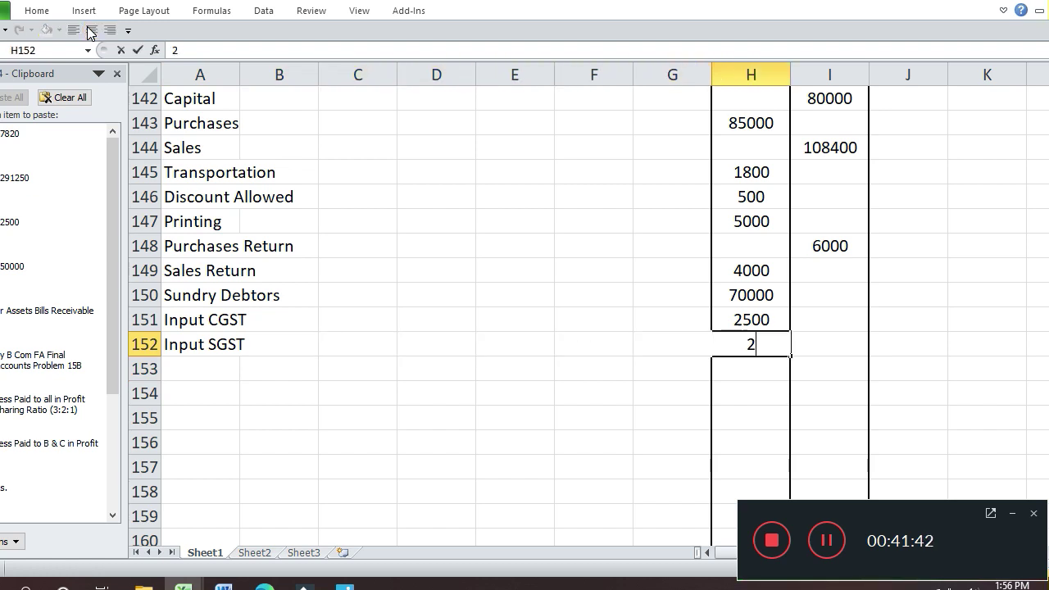
key("Return")
- Check the Input IGST account in the given balances, row 135
key("Up")
key("Up")
key("Up")
key("Up")
key("Up")
key("Up")
key("Up")
key("Up")
key("Up")
key("Up")
key("Up")
key("Up")
key("Up")
key("Up")
key("Up")
key("Up")
key("Up")
key("Up")
key("Up")
key("Up")
key("Up")
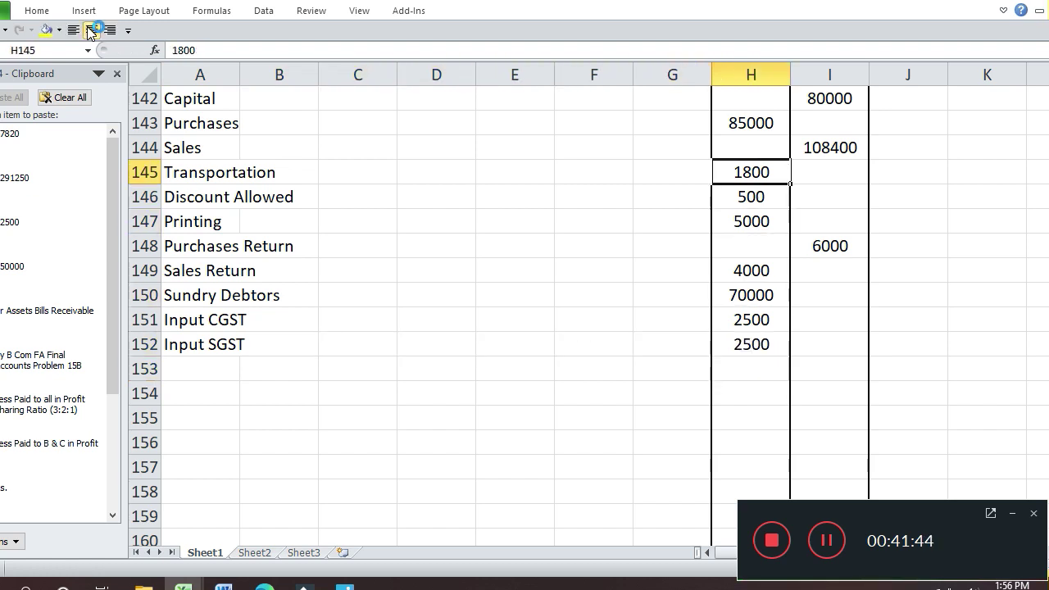
key("Down")
key("Down")
key("Down")
key("Down")
key("Down")
key("Down")
key("Down")
key("Down")
key("Down")
key("Down")
key("Down")
key("Down")
key("Down")
key("Down")
key("Down")
key("Down")
key("Down")
key("Down")
key("Down")
key("Down")
key("Down")
key("Down")
key("Down")
key("Down")
key("Down")
key("Down")
key("Down")
key("Down")
key("Down")
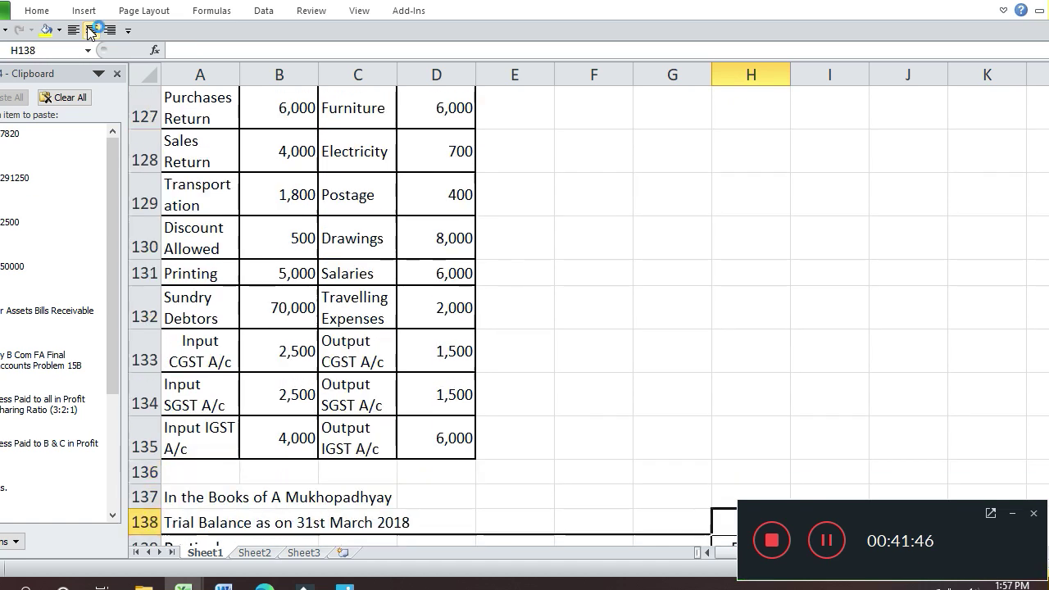
- Fill the Input SGST particular down into cell A153 and change the copy to Input IGST
key("Left")
key("Left")
key("Left")
key("Left")
key("Left")
key("Left")
key("Left")
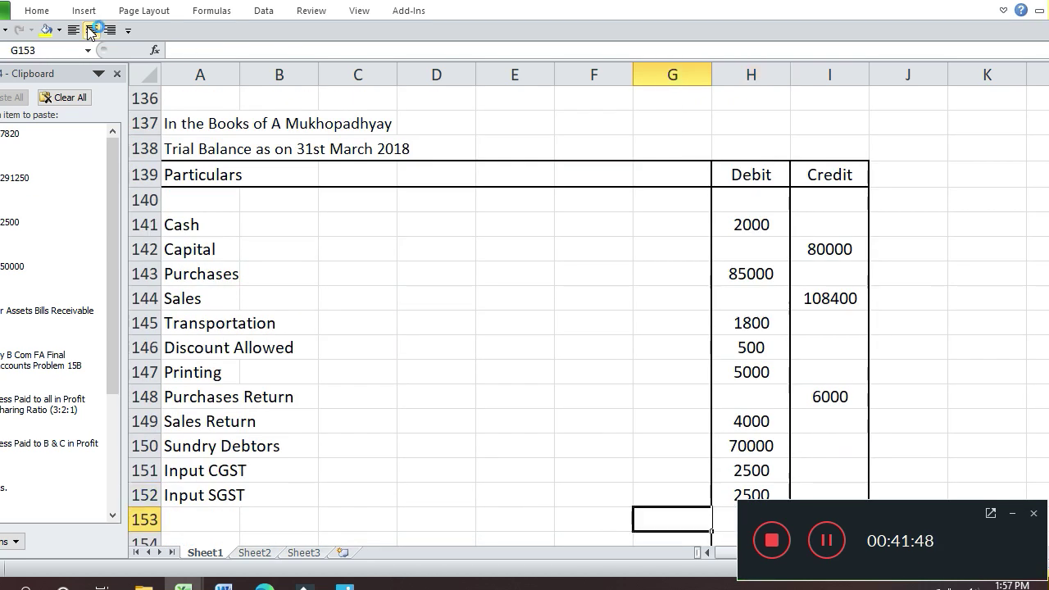
key("ctrl+apostrophe")
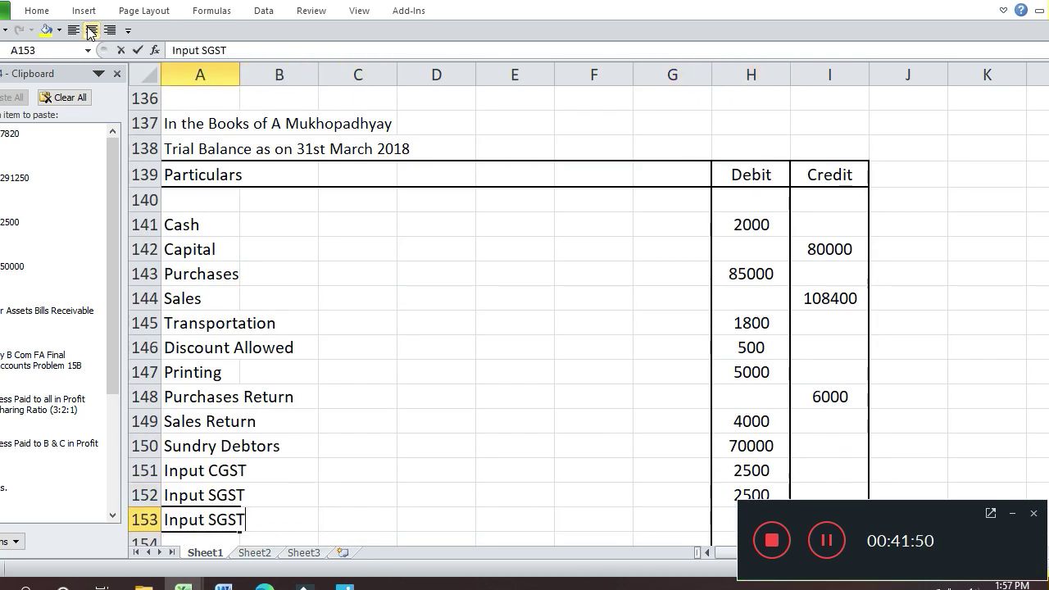
key("BackSpace")
type("I")
key("Return")
- Enter the Input IGST balance of 4000 in the Debit column, cell H153
key("Right")
key("Up")
key("Right")
key("Right")
key("Right")
key("Right")
key("Right")
key("Right")
type("4000")
key("Return")
- Check the Sundry Creditors account and its amount in the second list of given balances, row 123
key("Up")
key("Up")
key("Up")
key("Up")
key("Up")
key("Up")
key("Up")
key("Up")
key("Up")
key("Up")
key("Up")
key("Up")
key("Up")
key("Up")
key("Up")
key("Up")
key("Up")
key("Up")
key("Up")
key("Up")
key("Up")
key("Up")
key("Up")
key("Up")
key("Up")
key("Up")
key("Up")
key("Up")
key("Up")
key("Up")
key("Up")
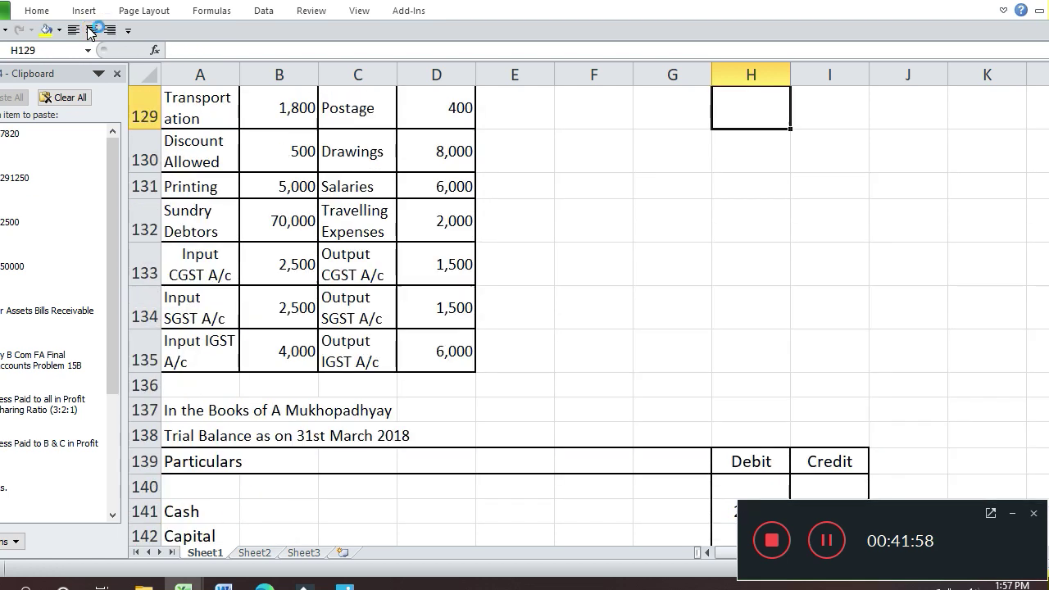
key("Left")
key("Left")
key("Left")
key("Down")
key("Down")
key("Down")
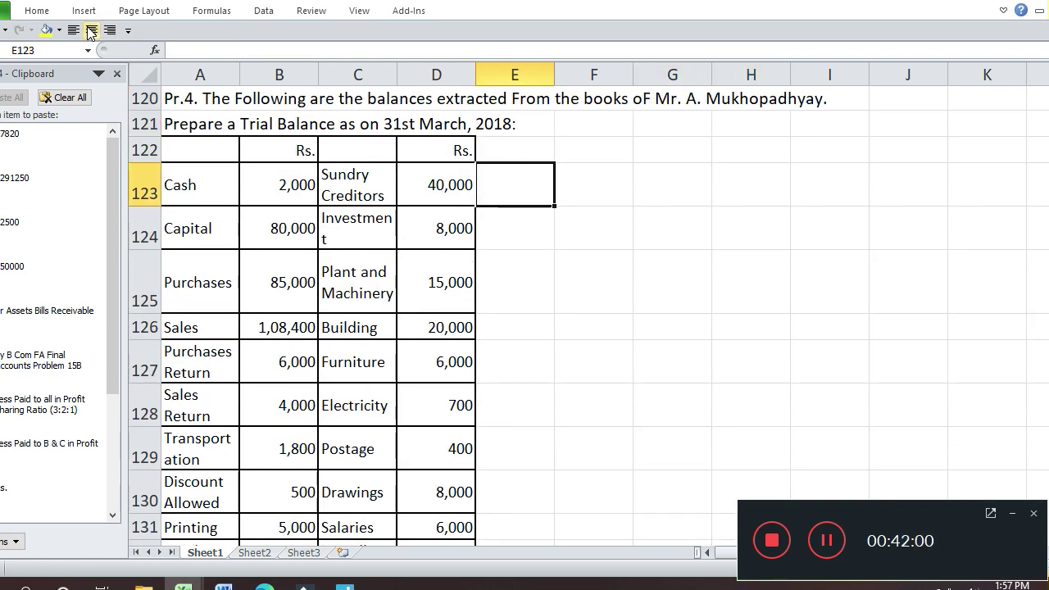
key("Down")
key("Down")
key("Down")
key("Down")
key("Down")
key("Down")
key("Down")
key("Down")
key("Down")
key("Down")
key("Down")
key("Down")
key("Down")
key("Down")
key("Down")
key("Down")
key("Down")
key("Down")
key("Down")
key("Down")
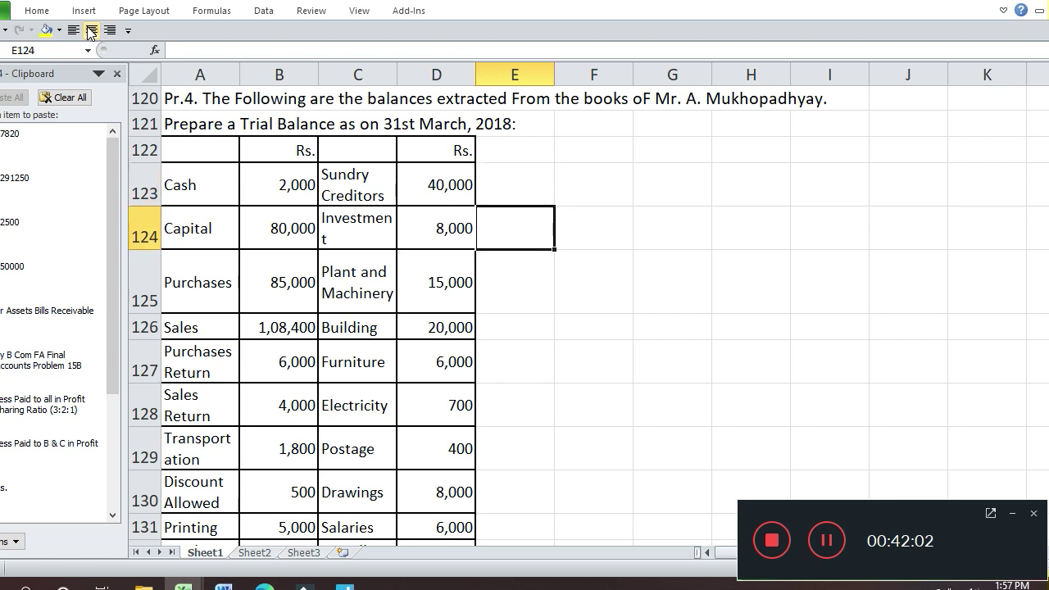
key("Up")
key("Up")
key("Up")
key("Up")
key("Up")
key("Up")
- Enter Sundry Creditors as the next particular in cell A154
key("Left")
key("Left")
key("Left")
key("Left")
type("Sun")
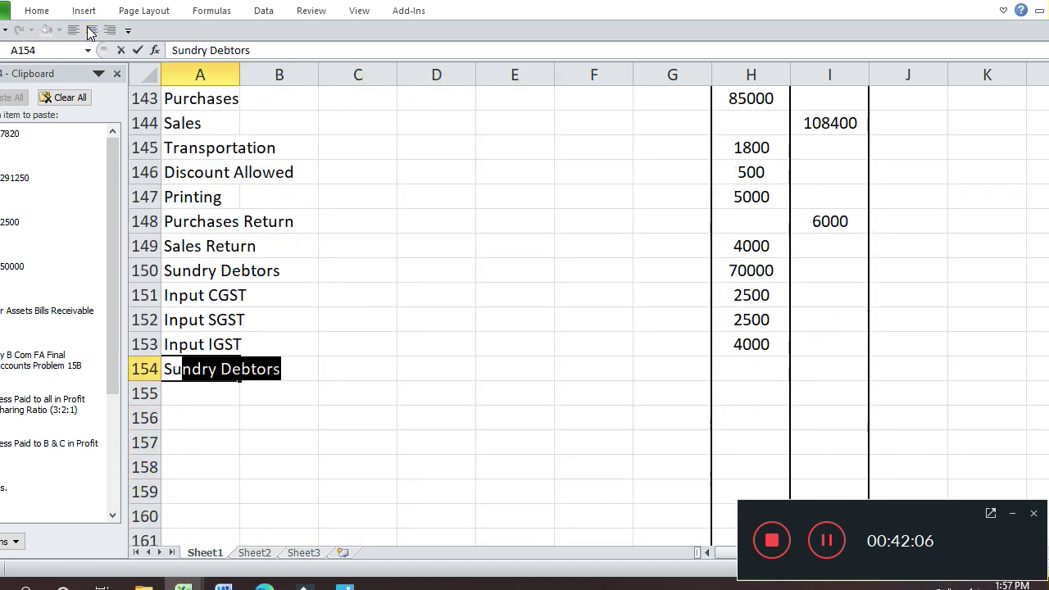
type("dry ")
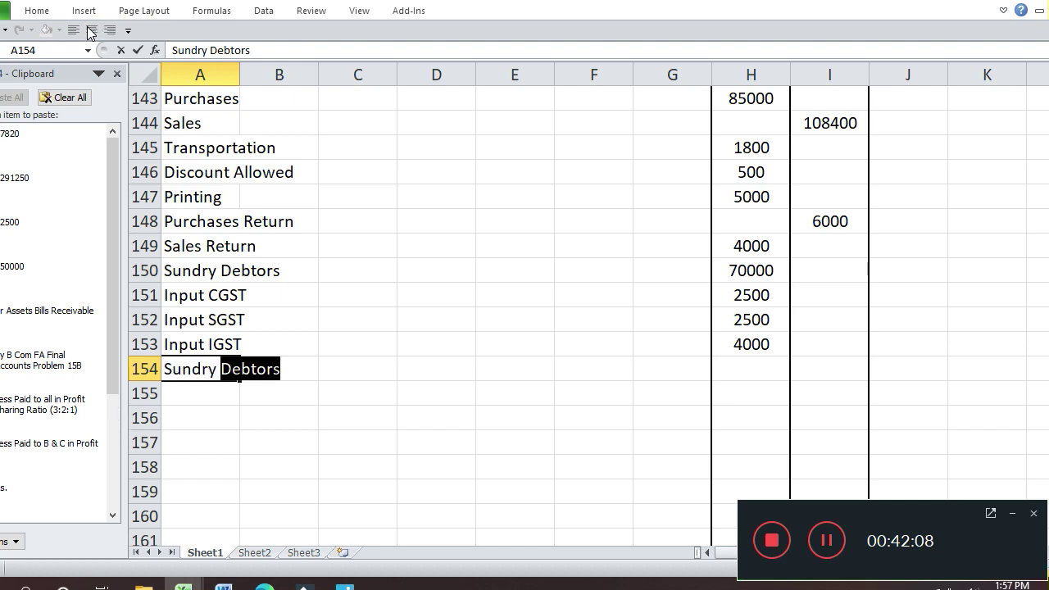
type("X")
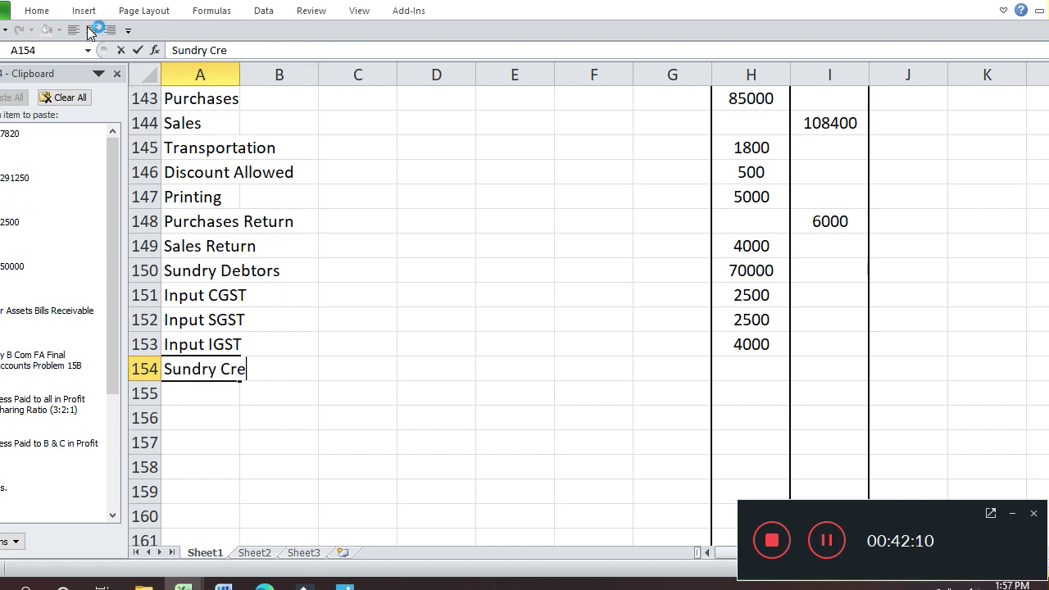
type("reditors")
key("Return")
- Enter 4000 for Sundry Creditors in the Credit column, cell I154
key("Up")
key("Right")
key("Right")
key("Right")
key("Right")
key("Right")
key("Right")
key("Right")
key("Right")
type("4000")
key("Return")
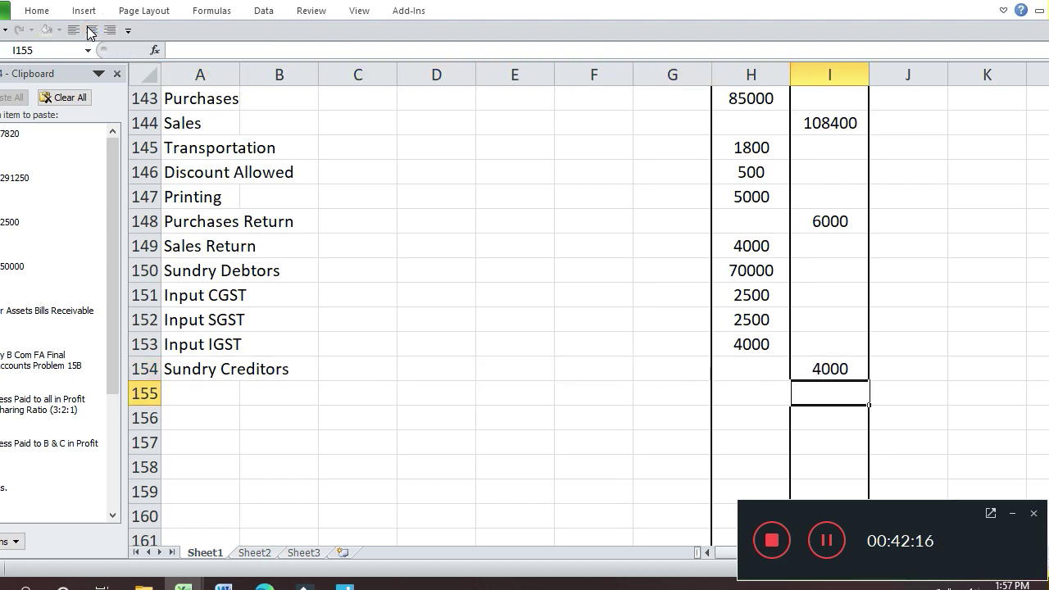
- Correct the Sundry Creditors balance in the Credit column, cell I154, to 40000
key("Up")
type("0000")
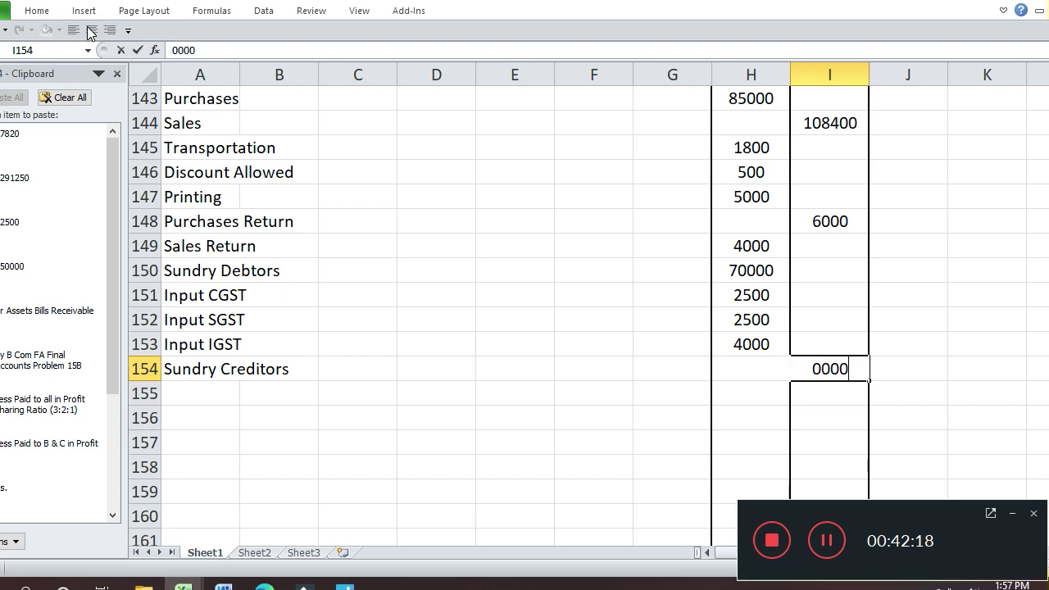
key("BackSpace")
key("BackSpace")
key("BackSpace")
key("BackSpace")
type("40000")
key("Return")
- Check the account following Sundry Creditors and its amount in the second list of given balances, row 124
key("Up")
key("Up")
key("Up")
key("Up")
key("Up")
key("Up")
key("Up")
key("Up")
key("Up")
key("Up")
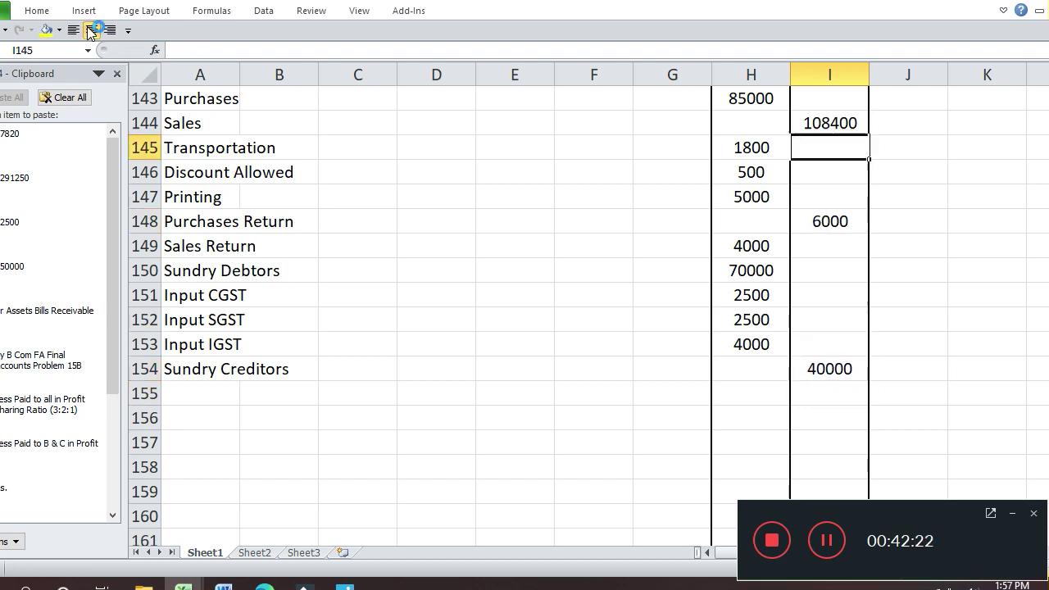
key("Up")
key("Up")
key("Up")
key("Up")
key("Up")
key("Up")
key("Up")
key("Up")
key("Up")
key("Up")
key("Up")
key("Up")
key("Up")
key("Up")
key("Up")
key("Up")
key("Up")
key("Up")
key("Up")
key("Up")
key("Down")
key("Down")
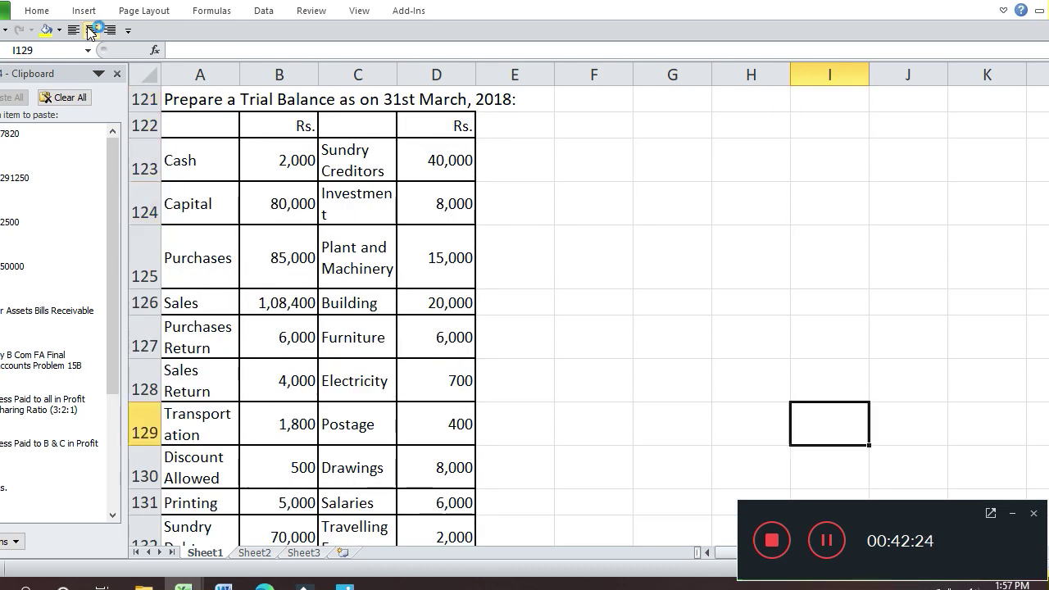
- Enter Investment as the next particular in cell A155
key("Down")
key("Down")
key("Down")
key("Down")
key("Down")
key("Down")
key("Down")
key("Down")
key("Down")
key("Down")
key("Down")
key("Down")
key("Down")
key("Down")
key("Down")
key("Down")
key("Down")
key("Down")
key("Down")
key("Down")
key("Left")
key("Left")
key("Left")
key("Up")
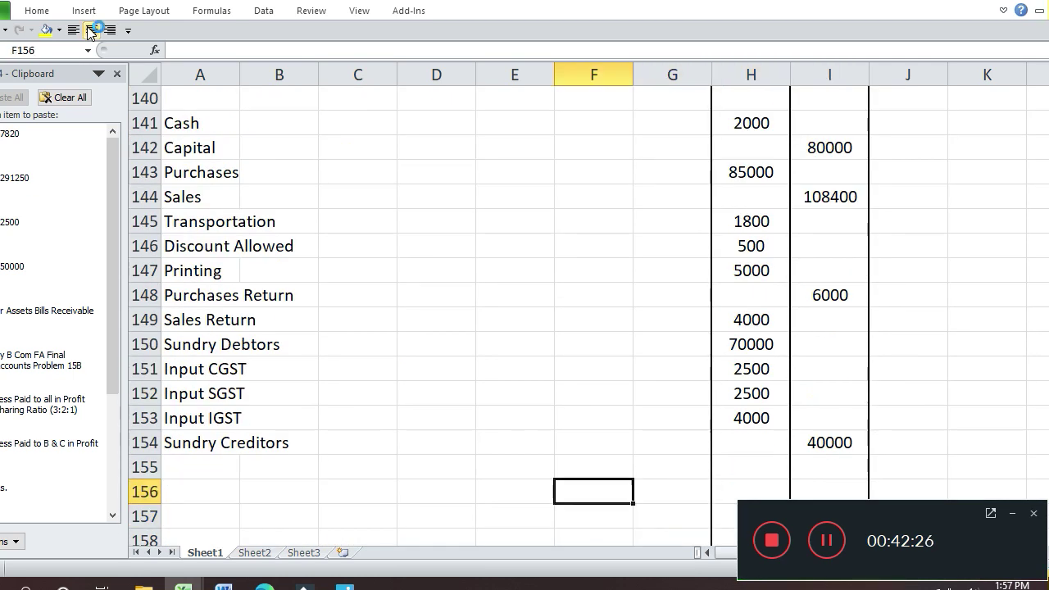
key("Up")
key("Left")
key("Left")
key("Left")
key("Left")
key("Left")
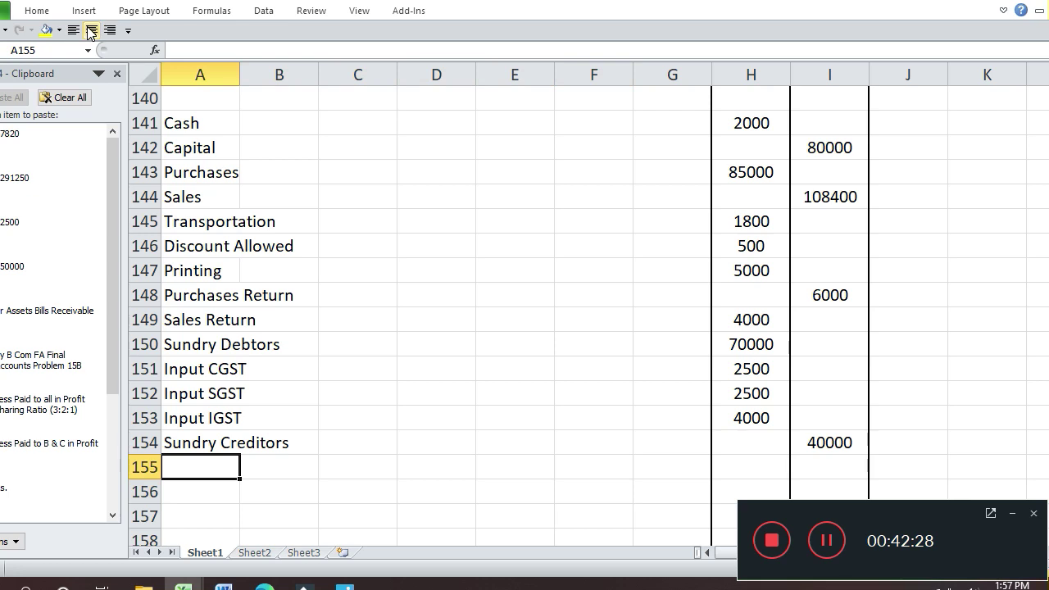
type("Investment")
key("Return")
- Enter the Investment balance of 8000 in the Debit column, cell H155
key("Up")
key("Right")
key("Right")
key("Right")
key("Right")
key("Right")
key("Right")
key("Right")
type("8000")
key("Return")
- Check the account following Investment and its amount in the second list of given balances, row 125
key("Up")
key("Up")
key("Up")
key("Up")
key("Up")
key("Up")
key("Up")
key("Up")
key("Up")
key("Up")
key("Up")
key("Up")
key("Up")
key("Up")
key("Up")
key("Up")
key("Up")
key("Up")
key("Up")
key("Up")
key("Up")
key("Up")
key("Up")
key("Up")
key("Up")
key("Up")
key("Up")
key("Up")
key("Up")
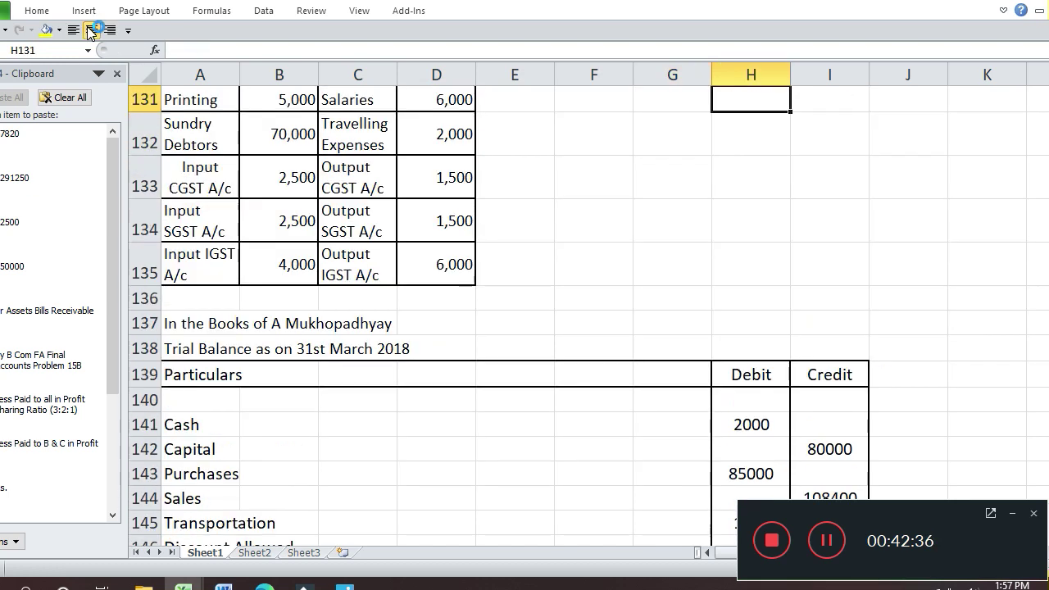
key("Left")
key("Left")
key("Left")
key("Left")
key("Left")
- Enter Plant and Machinery as the next particular in cell A156
key("Down")
key("Down")
key("Down")
key("Down")
key("Down")
key("Down")
key("Down")
key("Down")
key("Down")
key("Down")
key("Down")
key("Down")
key("Down")
key("Down")
key("Down")
key("Down")
key("Down")
key("Down")
key("Down")
key("Down")
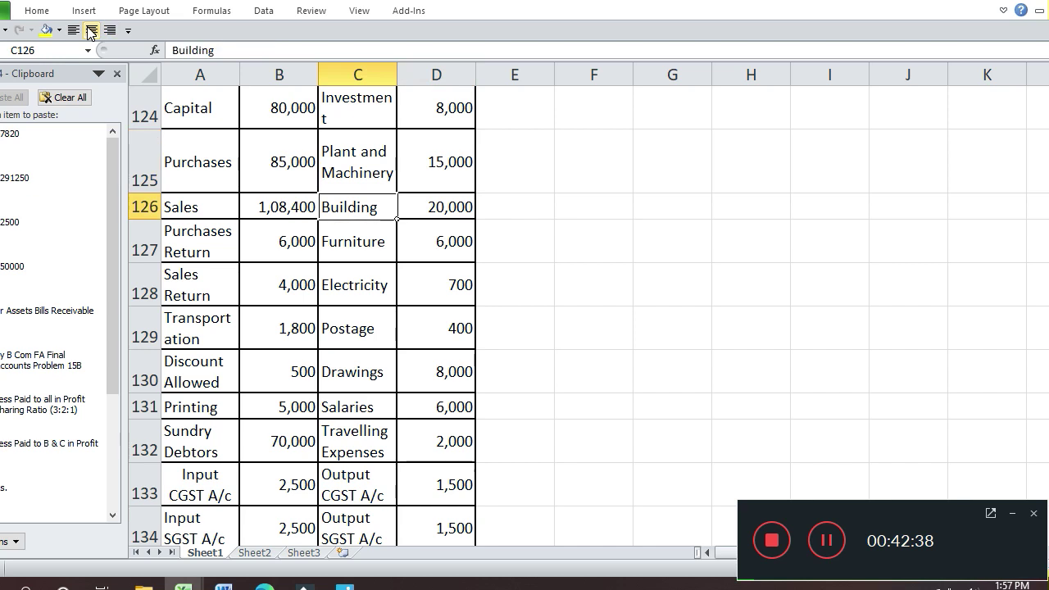
key("Up")
key("Up")
key("Left")
key("Down")
key("Left")
type("P")
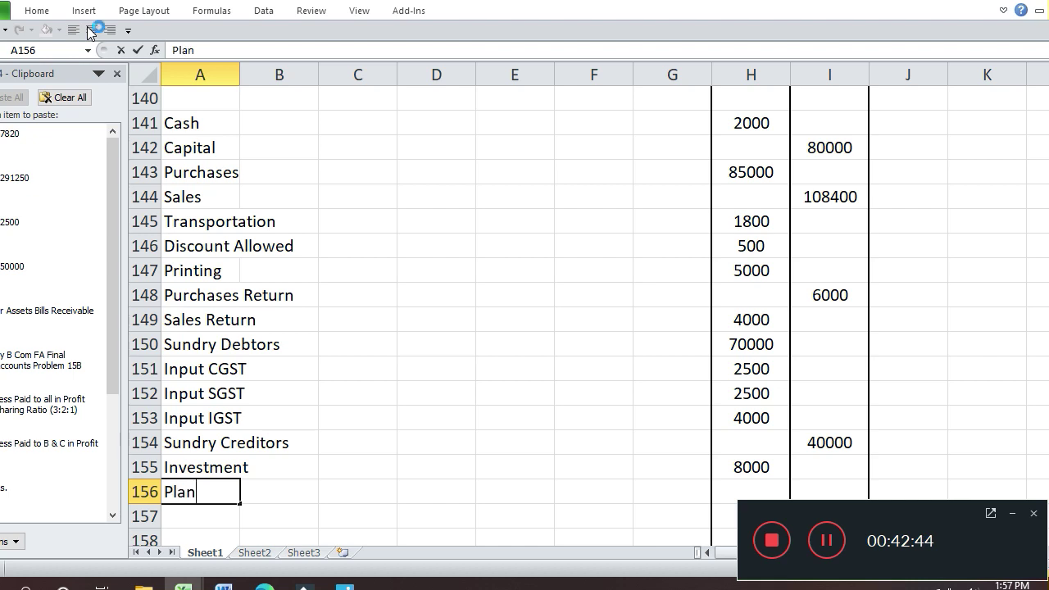
type("lant and M")
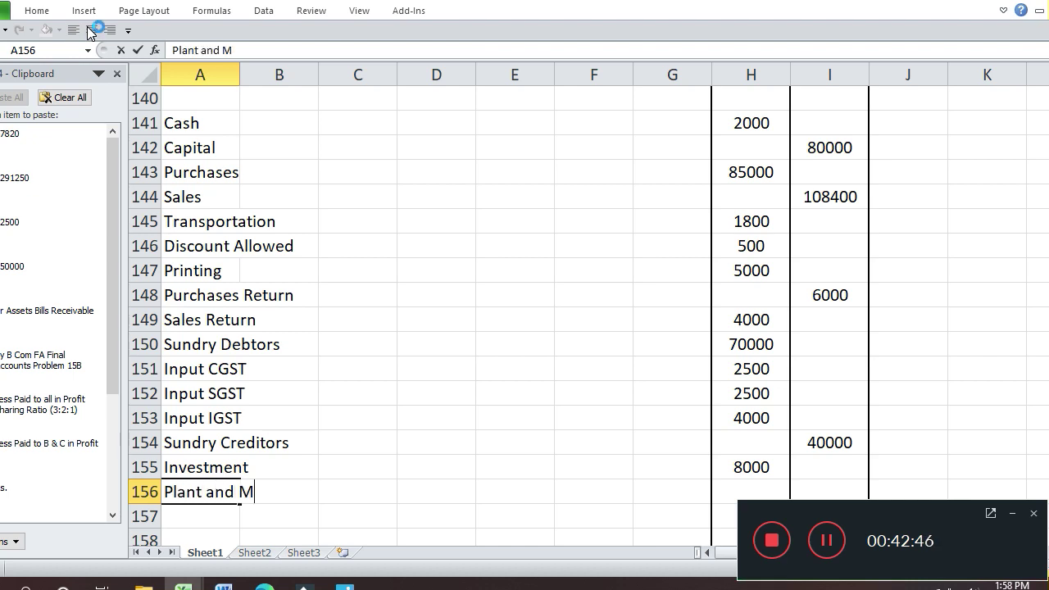
type("achinery")
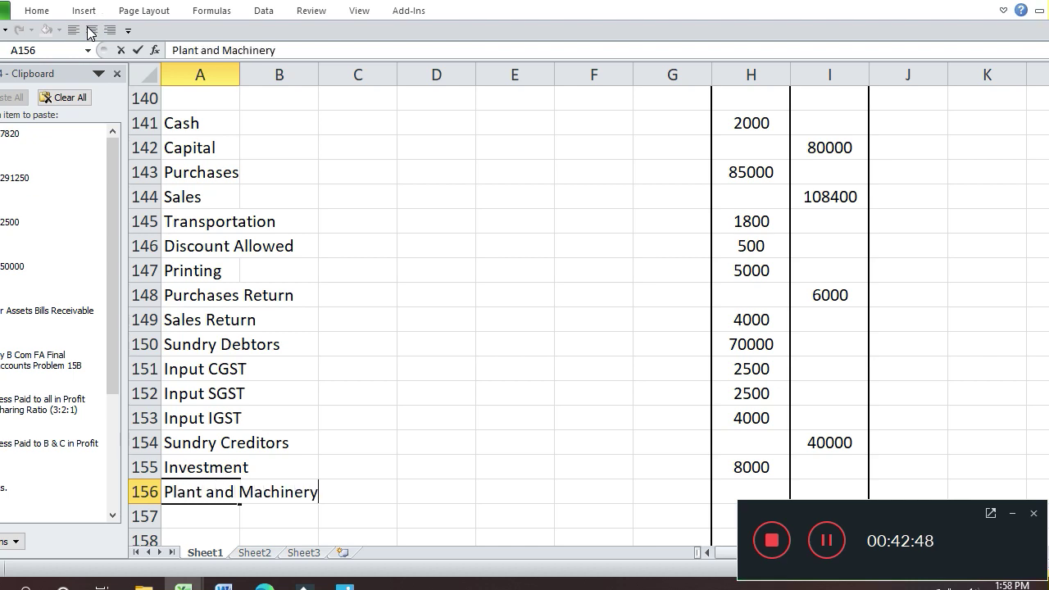
key("Return")
- Enter the Plant and Machinery balance of 15000 in the Debit column, cell H156
key("Up")
key("Right")
key("Right")
key("Right")
key("Right")
key("Right")
key("Right")
key("Right")
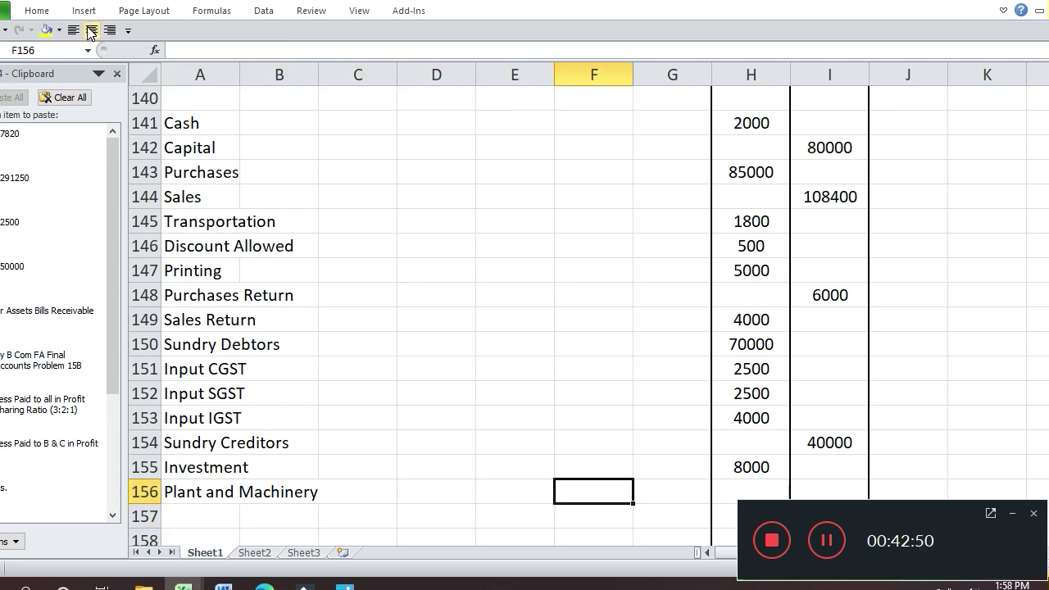
type("15000")
key("Return")
- Check the account following Plant and Machinery and its amount in the second list of given balances, row 126
key("Up")
key("Up")
key("Up")
key("Up")
key("Up")
key("Up")
key("Up")
key("Up")
key("Up")
key("Up")
key("Up")
key("Up")
key("Up")
key("Up")
key("Up")
key("Up")
key("Up")
key("Up")
key("Up")
key("Up")
key("Up")
key("Left")
key("Left")
key("Left")
key("Left")
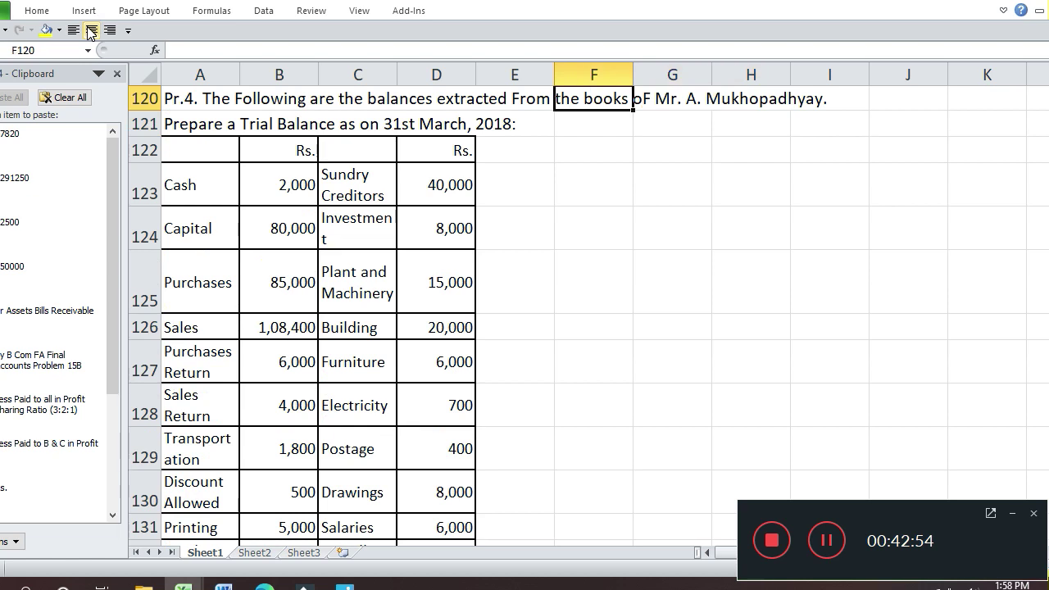
- Enter Building as the next particular in cell A157
key("Down")
key("Down")
key("Down")
key("Down")
key("Down")
key("Down")
key("Down")
key("Down")
key("Down")
key("Down")
key("Down")
key("Down")
key("Down")
key("Down")
key("Down")
key("Down")
key("Down")
key("Down")
key("Down")
key("Down")
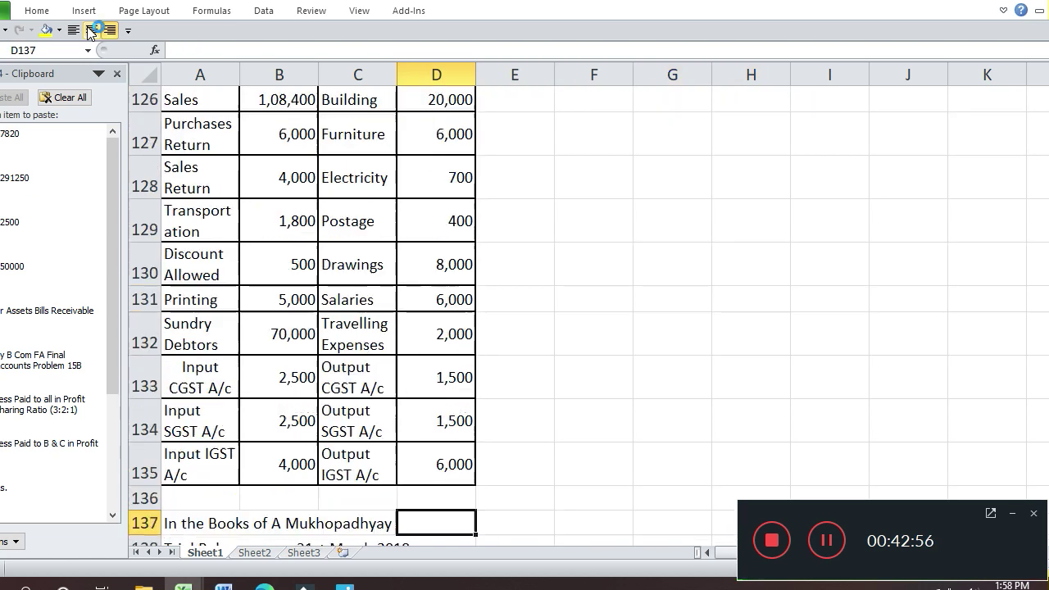
key("Down")
key("Down")
key("Down")
key("Down")
key("Down")
key("Down")
key("Down")
key("Up")
key("Up")
key("Left")
key("Left")
key("Left")
type("B")
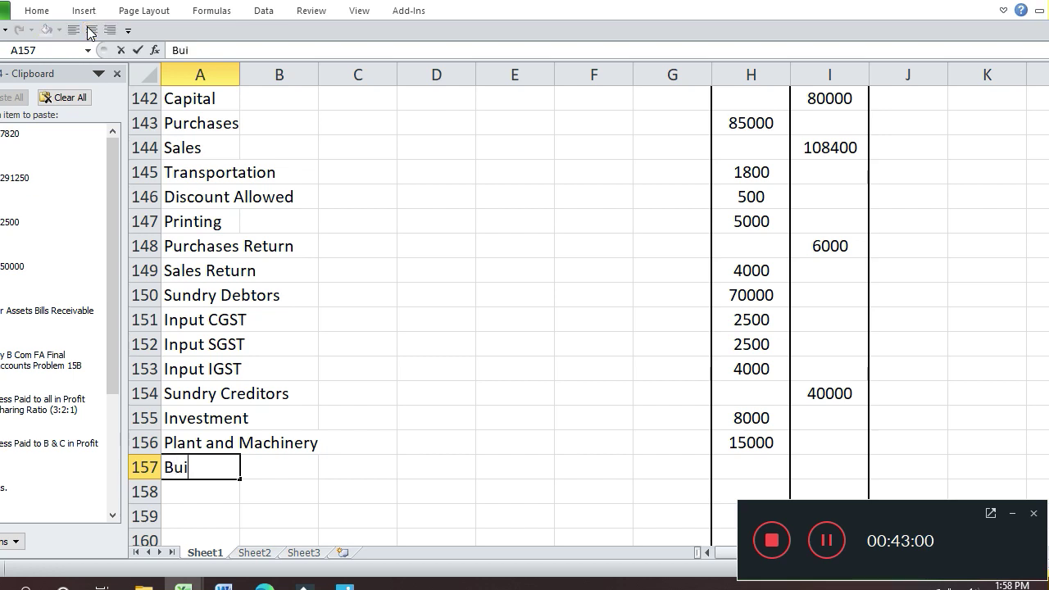
type("uilding")
key("Return")
- Enter the Building balance of 20000 in the Debit column, cell H157
key("Up")
key("Right")
key("Right")
key("Right")
key("Right")
key("Right")
key("Right")
key("Right")
type("20000")
key("Return")
- Check the account following Building and its amount in the second list of given balances, row 127
key("Up")
key("Up")
key("Up")
key("Up")
key("Up")
key("Up")
key("Up")
key("Up")
key("Up")
key("Up")
key("Up")
key("Up")
key("Up")
key("Up")
key("Up")
key("Up")
key("Up")
key("Up")
key("Up")
key("Up")
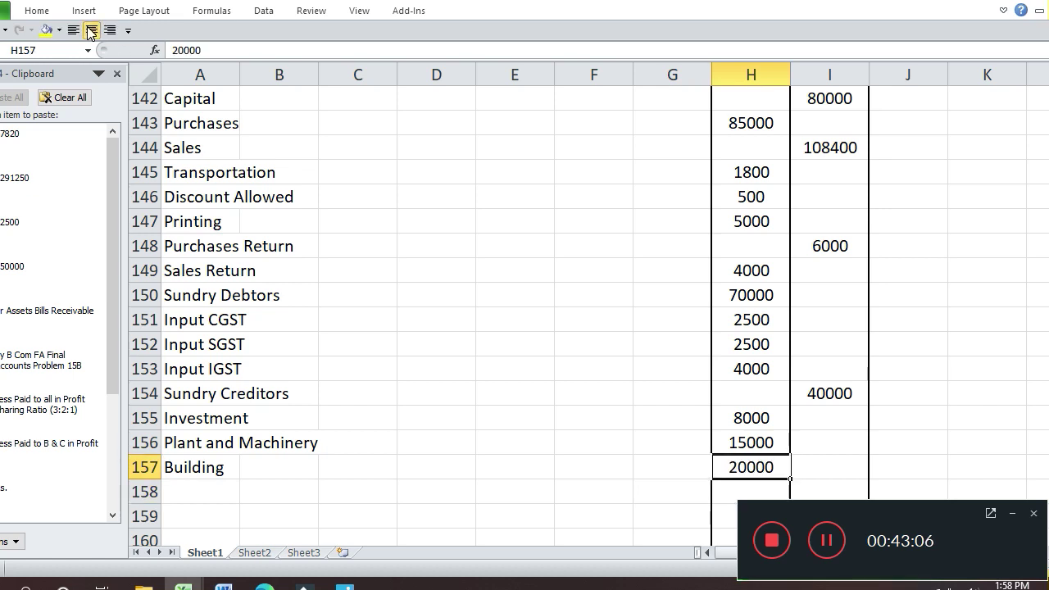
key("Up")
key("Up")
key("Up")
key("Up")
key("Left")
key("Left")
key("Left")
key("Left")
key("Left")
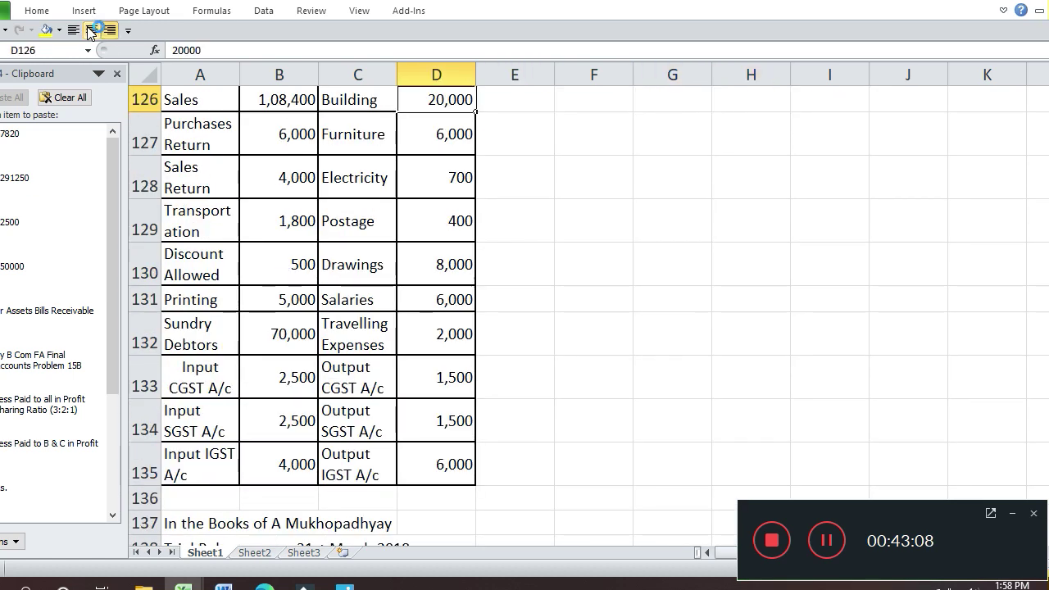
key("Down")
key("Down")
key("Up")
- Enter Furniture as the next particular in cell A158
key("Down")
key("Down")
key("Down")
key("Down")
key("Down")
key("Down")
key("Down")
key("Down")
key("Down")
key("Down")
key("Down")
key("Down")
key("Down")
key("Down")
key("Down")
key("Down")
key("Down")
key("Down")
key("Down")
key("Down")
key("Down")
key("Up")
key("Up")
key("Down")
key("Down")
key("Down")
key("Left")
key("Left")
type("Furniture")
key("Return")
- Enter the Furniture balance of 6000 in the Debit column, cell H158
key("Up")
key("Right")
key("Right")
key("Right")
key("Right")
key("Right")
key("Right")
key("Right")
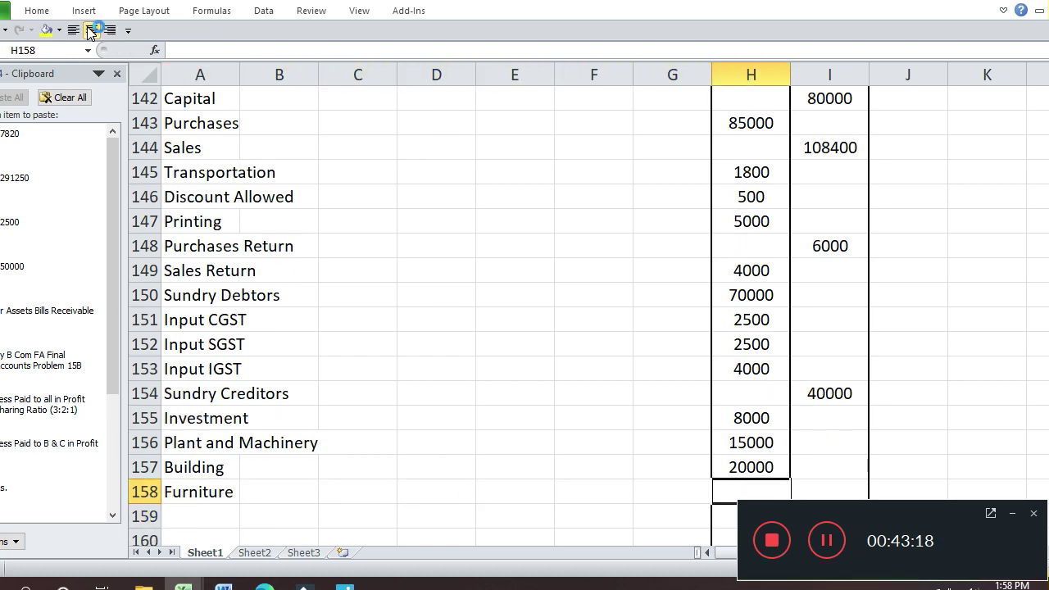
type("6000")
key("Return")
- Check the account following Furniture and its amount in the second list of given balances, row 128
key("Up")
key("Up")
key("Up")
key("Up")
key("Up")
key("Up")
key("Up")
key("Up")
key("Up")
key("Up")
key("Up")
key("Up")
key("Up")
key("Up")
key("Up")
key("Up")
key("Up")
key("Up")
key("Up")
key("Up")
key("Up")
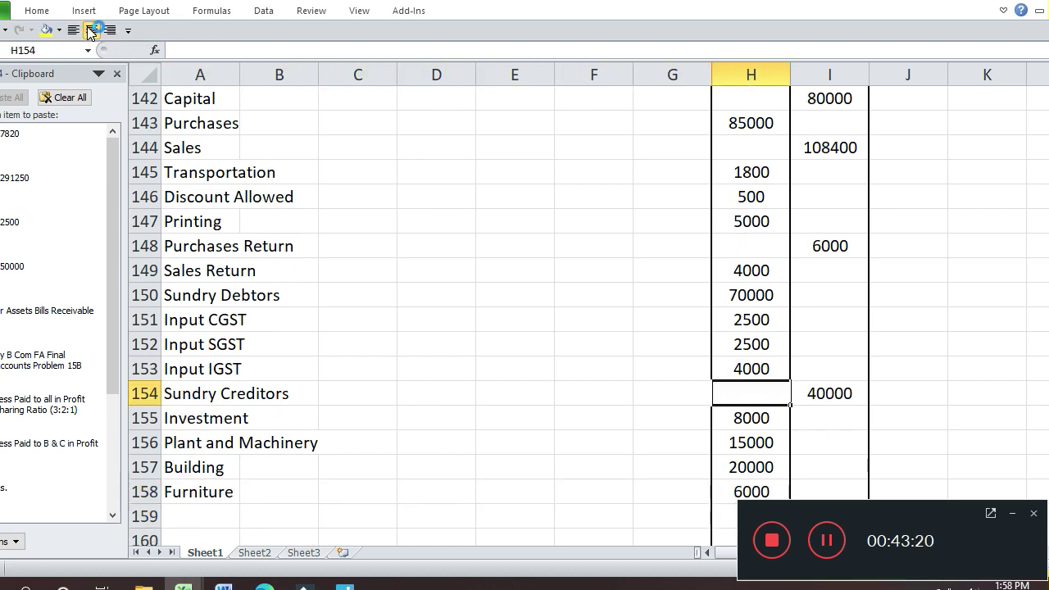
key("Left")
key("Left")
key("Left")
key("Left")
key("Left")
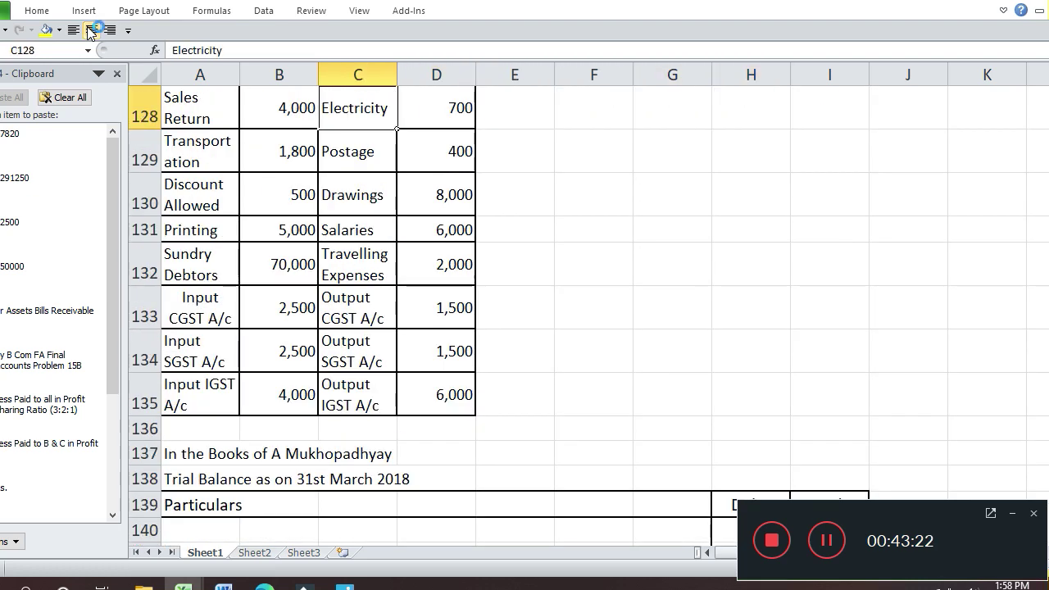
key("Up")
key("Up")
key("Down")
key("Down")
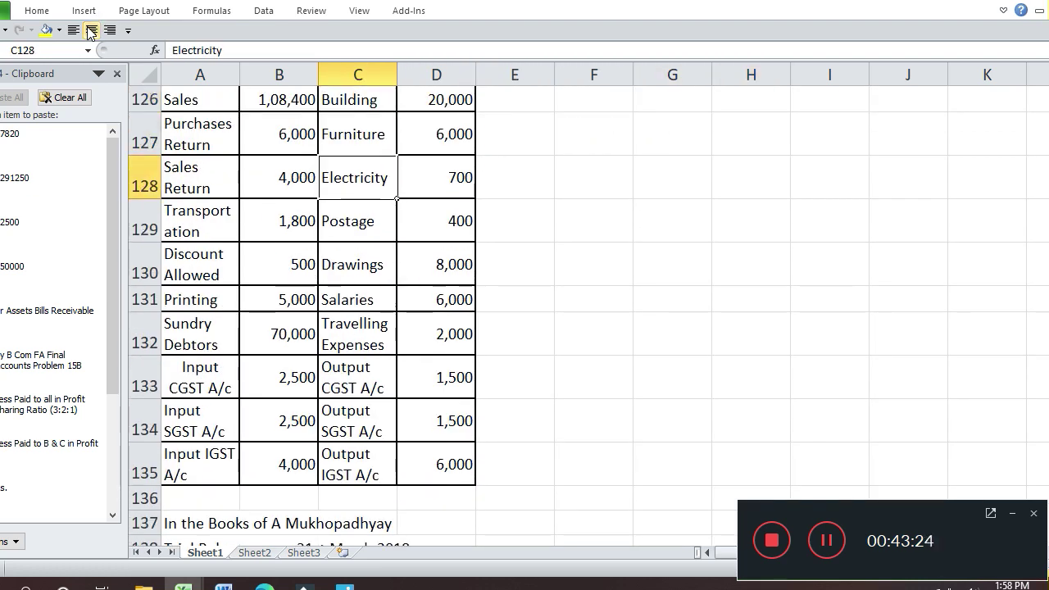
- Enter Electricity as the next particular in cell A159
key("Down")
key("Down")
key("Down")
key("Down")
key("Down")
key("Down")
key("Down")
key("Down")
key("Down")
key("Down")
key("Down")
key("Down")
key("Down")
key("Down")
key("Down")
key("Down")
key("Down")
key("Down")
key("Down")
key("Down")
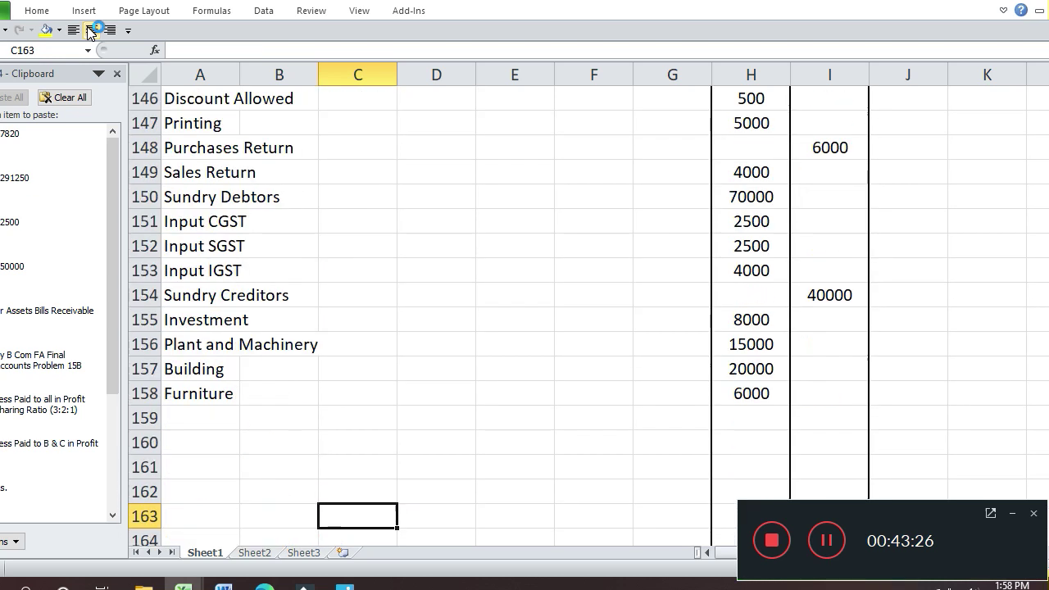
key("Up")
key("Up")
key("Up")
key("Up")
key("Up")
key("Left")
key("Left")
type("E")
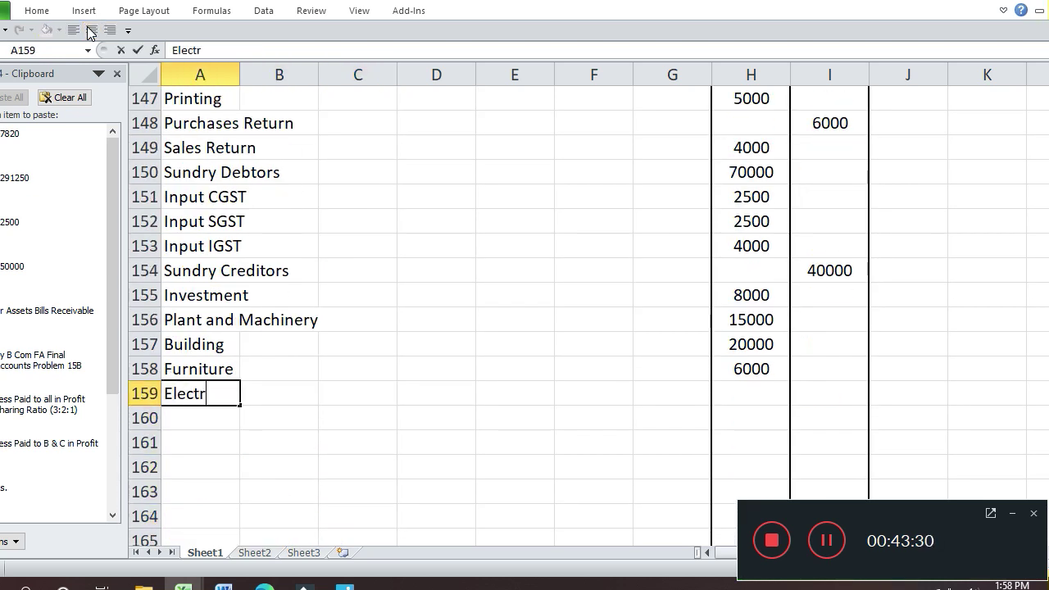
key("Return")
- Enter the Electricity balance of 700 in the Debit column, cell H159
key("Up")
key("Right")
key("Right")
key("Right")
key("Right")
key("Right")
key("Right")
key("Right")
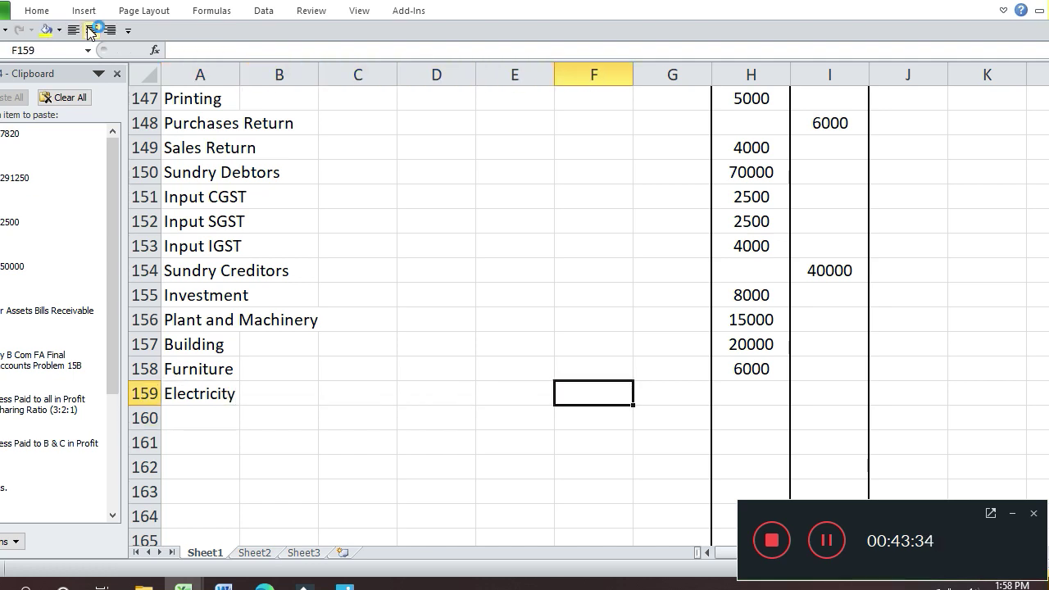
type("700")
key("Return")
- Check the account following Electricity and its amount in the second list of given balances, row 129
key("Up")
key("Up")
key("Up")
key("Up")
key("Up")
key("Up")
key("Up")
key("Up")
key("Up")
key("Up")
key("Up")
key("Up")
key("Up")
key("Up")
key("Up")
key("Up")
key("Up")
key("Up")
key("Up")
key("Up")
key("Up")
key("Up")
key("Up")
key("Up")
key("Up")
key("Up")
key("Up")
key("Left")
key("Left")
key("Left")
key("Left")
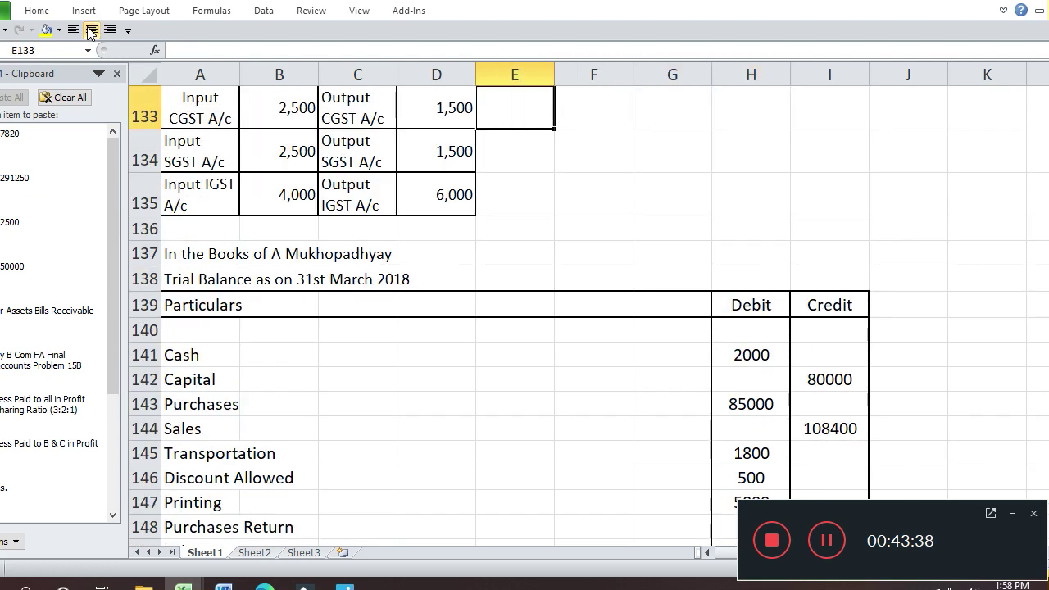
key("Up")
key("Up")
key("Up")
key("Up")
key("Up")
key("Up")
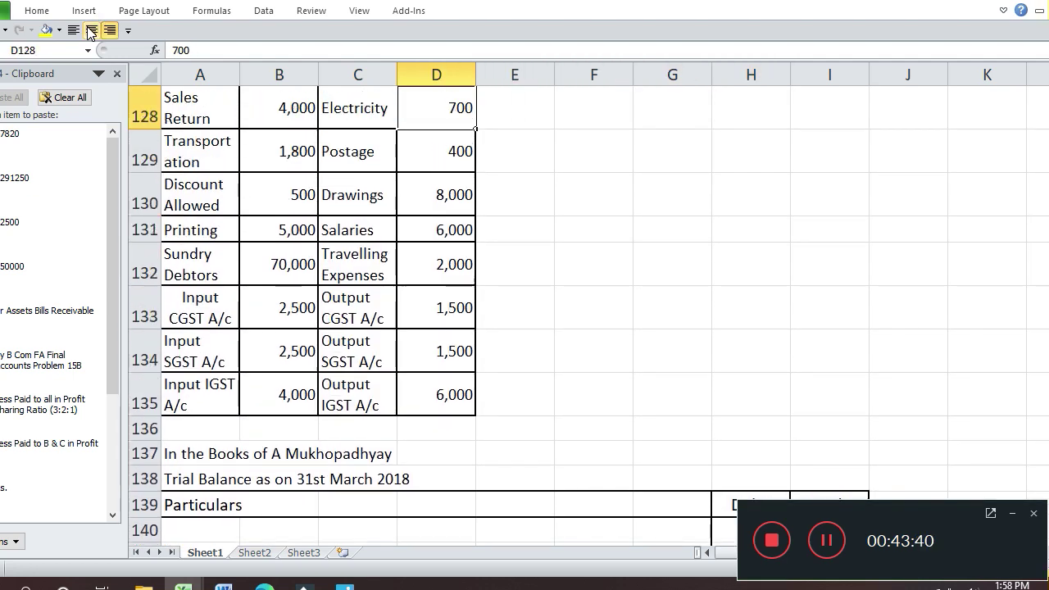
- Enter Postage as the next particular in cell A160
key("Down")
key("Down")
key("Down")
key("Down")
key("Down")
key("Down")
key("Down")
key("Down")
key("Down")
key("Down")
key("Down")
key("Down")
key("Down")
key("Down")
key("Down")
key("Down")
key("Down")
key("Down")
key("Down")
key("Down")
key("Down")
key("Down")
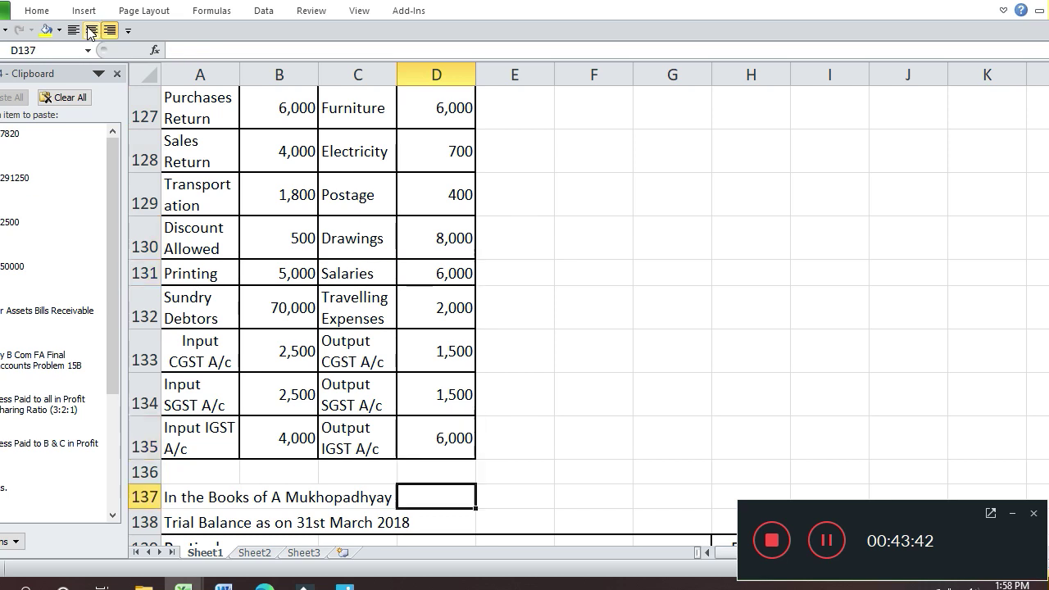
key("Up")
key("Up")
key("Up")
key("Up")
key("Up")
key("Up")
key("Up")
key("Left")
key("Left")
key("Left")
type("P")
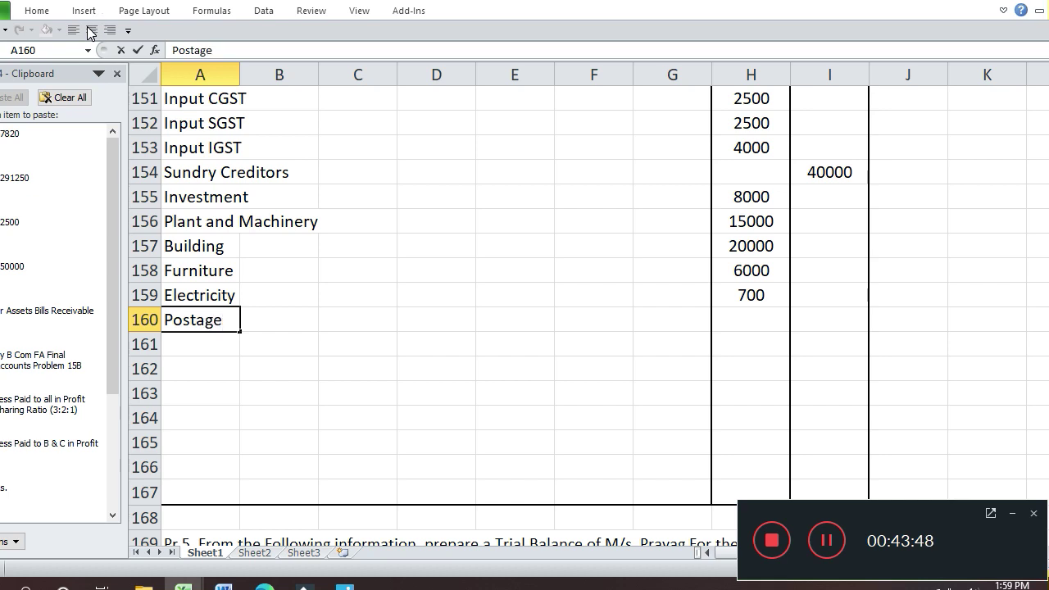
key("Return")
- Enter the Postage balance of 400 in the Debit column, cell H160
key("Up")
key("Right")
key("Right")
key("Right")
key("Right")
key("Right")
key("Right")
key("Right")
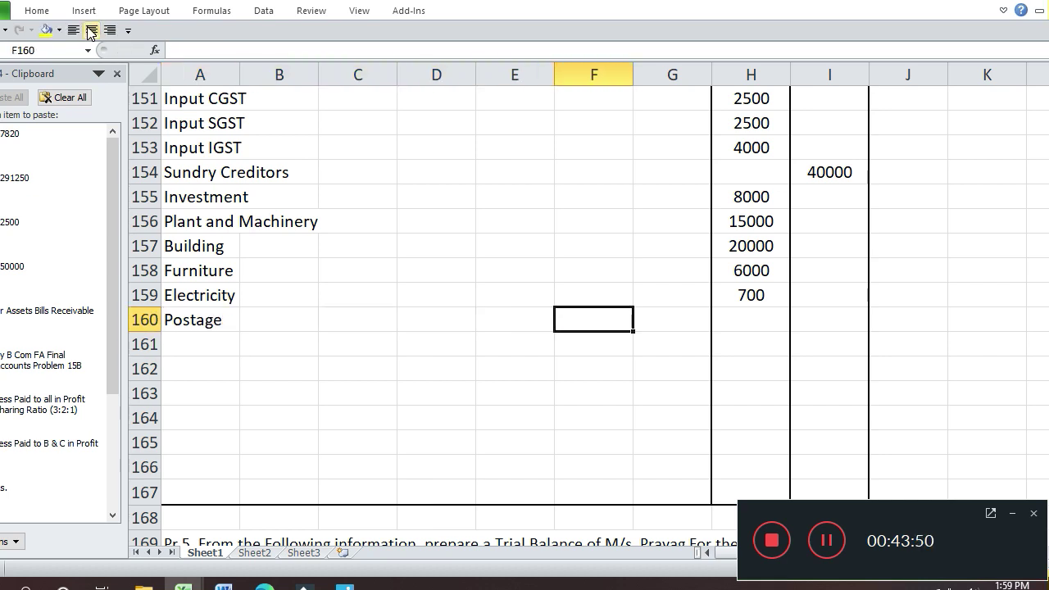
type("400")
key("Return")
- Check the account following Postage and its amount in the second list of given balances, row 130
key("Up")
key("Up")
key("Up")
key("Up")
key("Up")
key("Up")
key("Up")
key("Up")
key("Up")
key("Up")
key("Up")
key("Up")
key("Up")
key("Up")
key("Up")
key("Up")
key("Up")
key("Up")
key("Up")
key("Up")
key("Up")
key("Down")
key("Down")
key("Left")
key("Left")
key("Left")
key("Left")
key("Up")
key("Up")
key("Up")
key("Up")
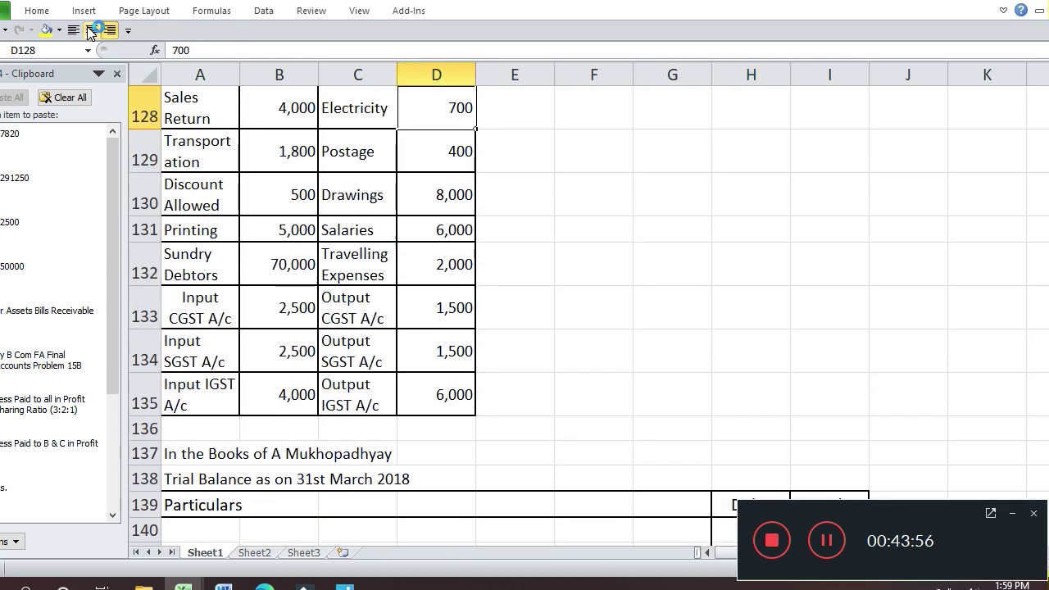
- Enter Drawings as the next particular in cell A161
key("Down")
key("Down")
key("Down")
key("Down")
key("Down")
key("Down")
key("Down")
key("Down")
key("Down")
key("Down")
key("Down")
key("Down")
key("Down")
key("Down")
key("Down")
key("Down")
key("Down")
key("Down")
key("Down")
key("Down")
key("Down")
key("Down")
key("Left")
key("Left")
key("Left")
key("Up")
type("D")
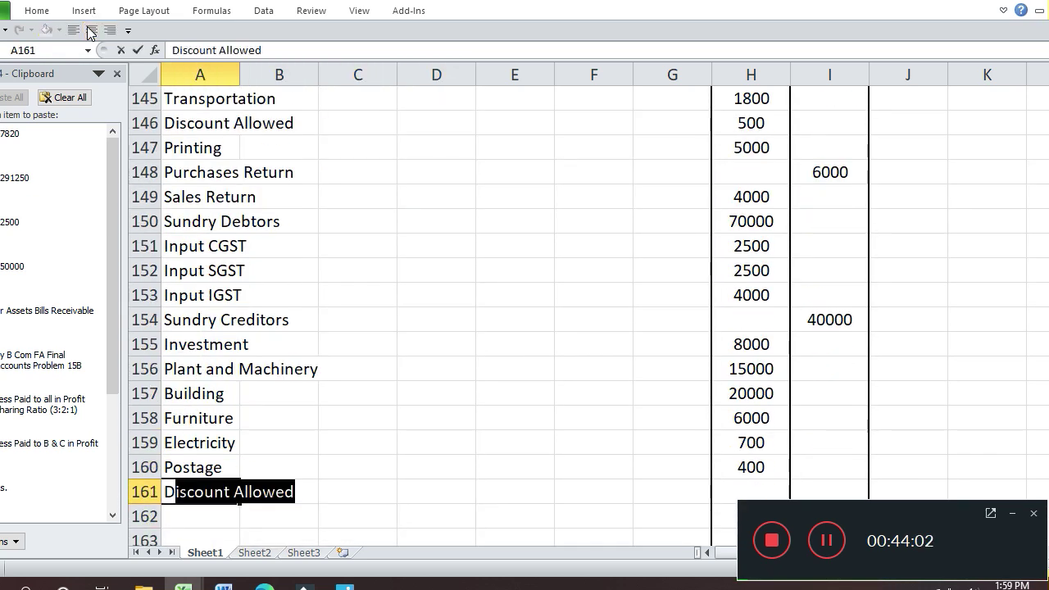
type("rawin")
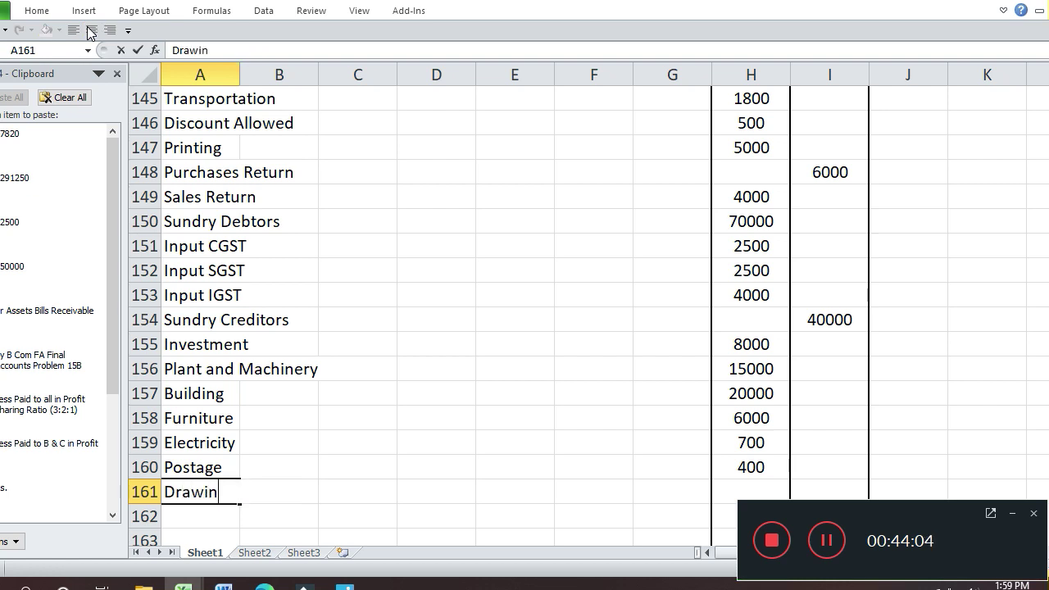
type("gs")
key("Return")
- Check the amount given for Drawings in the second list of given balances, row 130
key("Up")
key("Up")
key("Up")
key("Up")
key("Up")
key("Up")
key("Up")
key("Up")
key("Up")
key("Up")
key("Up")
key("Up")
key("Up")
key("Up")
key("Up")
key("Up")
key("Up")
key("Up")
key("Up")
key("Up")
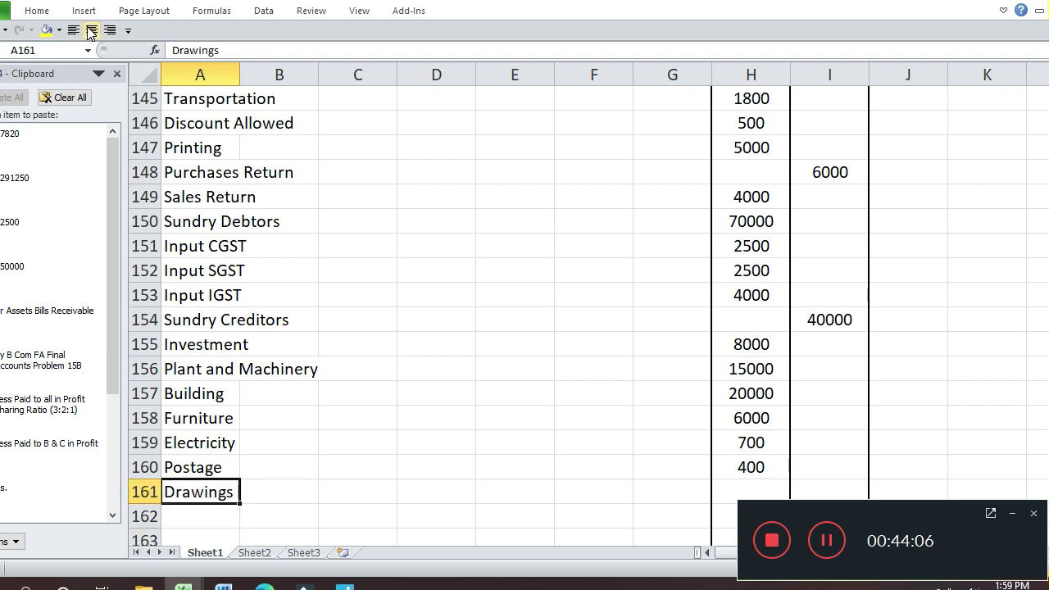
key("Up")
key("Up")
key("Up")
key("Up")
key("Up")
key("Up")
key("Up")
key("Up")
key("Up")
key("Up")
key("Up")
key("Up")
key("Up")
key("Down")
key("Down")
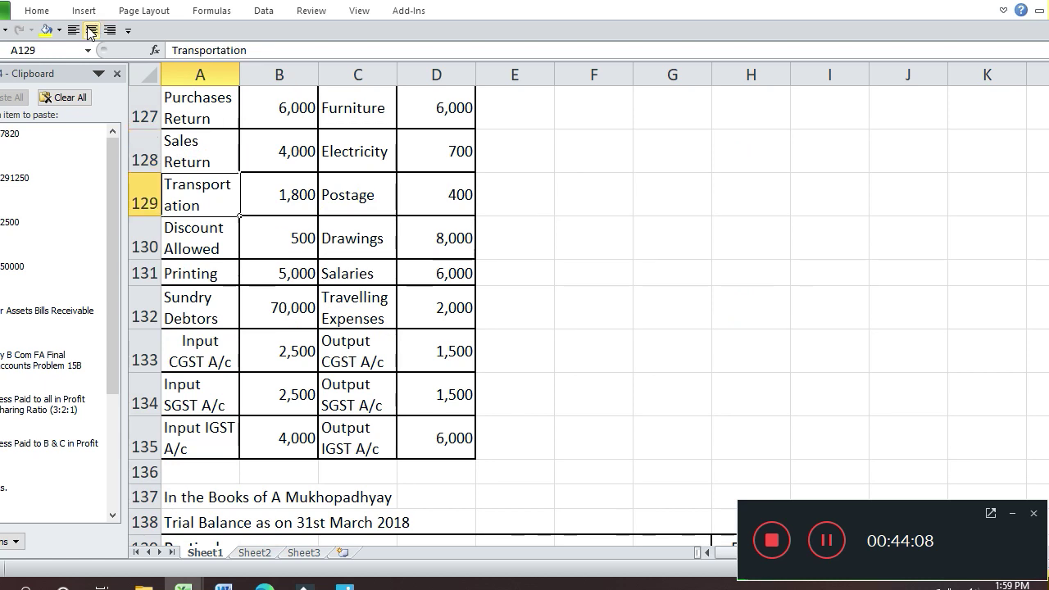
- Enter the Drawings balance of 8000 in the Debit column, cell H161
key("Down")
key("Down")
key("Down")
key("Down")
key("Down")
key("Down")
key("Down")
key("Down")
key("Down")
key("Down")
key("Down")
key("Down")
key("Down")
key("Down")
key("Down")
key("Down")
key("Down")
key("Down")
key("Down")
key("Down")
key("Down")
key("Down")
key("Down")
key("Down")
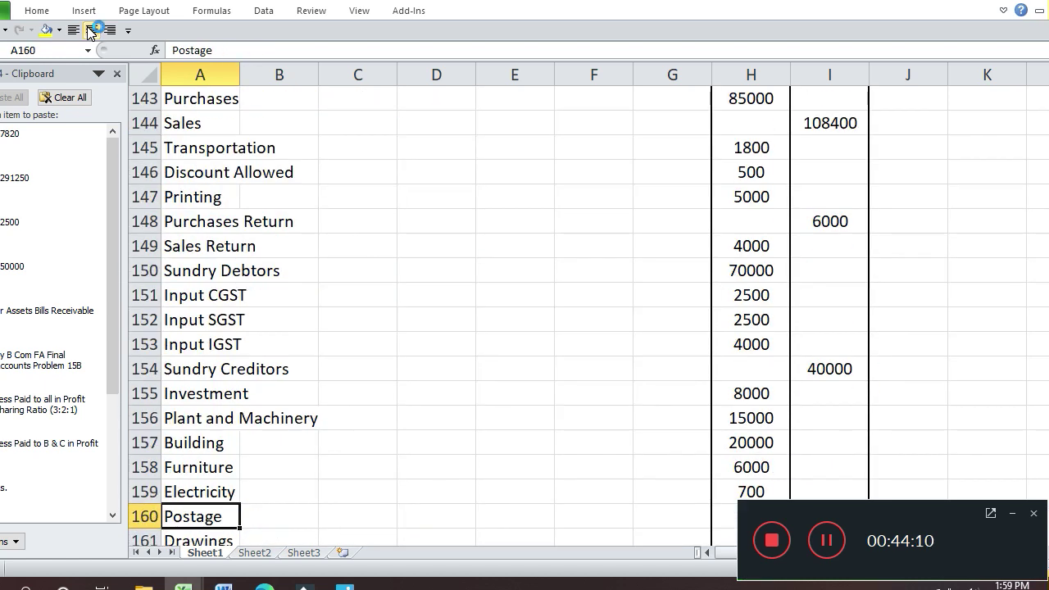
key("Down")
key("Down")
key("Up")
key("Right")
key("Right")
key("Right")
key("Right")
key("Right")
key("Right")
key("Right")
type("8000")
key("Return")
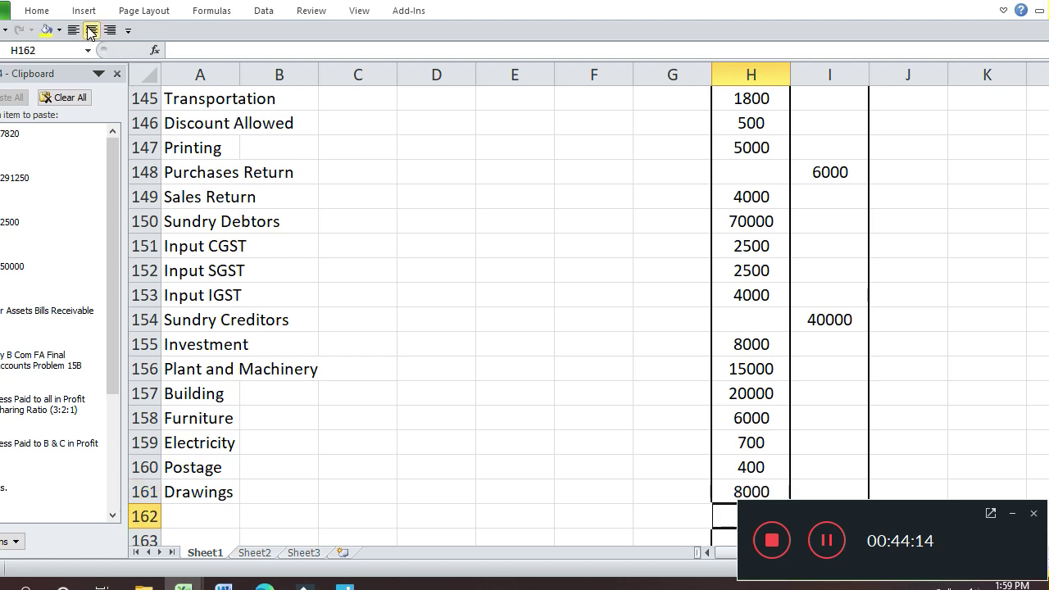
- Check the account following Drawings and its amount in the second list of given balances, row 131
key("Down")
key("Down")
key("Down")
key("Down")
key("Down")
key("Down")
key("Down")
key("Down")
key("Up")
key("Up")
key("Up")
key("Up")
key("Up")
key("Up")
key("Up")
key("Up")
key("Up")
key("Up")
key("Up")
key("Up")
key("Up")
key("Up")
key("Up")
key("Up")
key("Up")
key("Up")
key("Up")
key("Up")
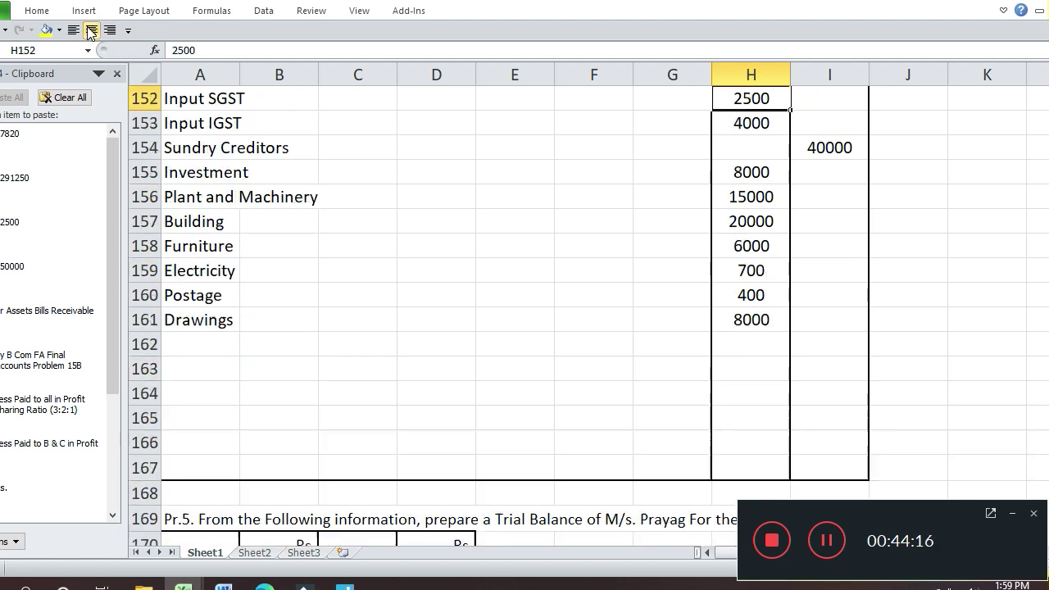
key("Left")
key("Left")
key("Left")
key("Left")
key("Left")
key("Up")
key("Up")
key("Up")
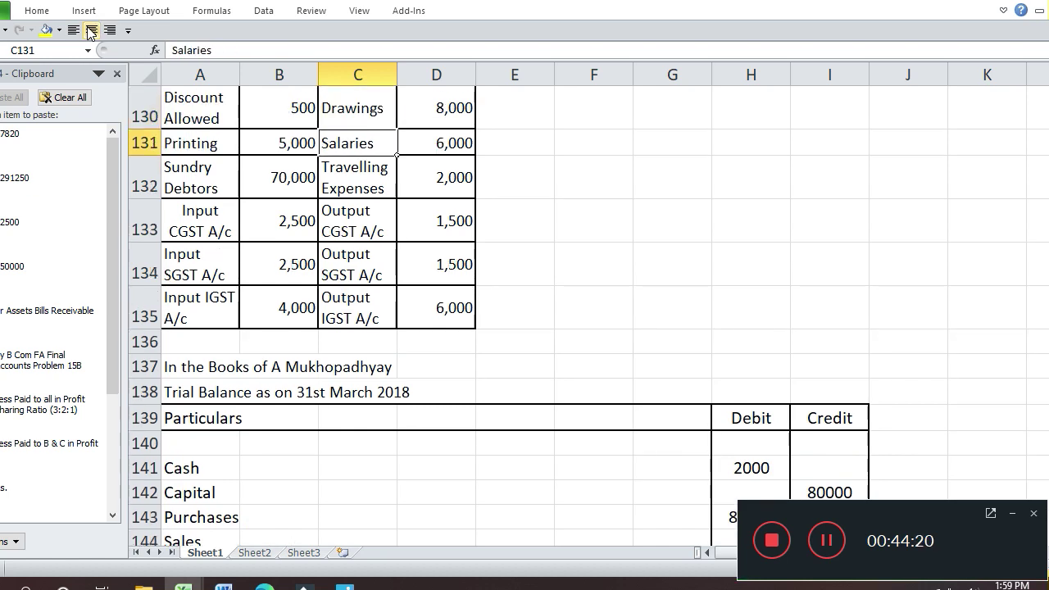
- Enter Salaries as the next particular in cell A162
key("Down")
key("Down")
key("Down")
key("Down")
key("Down")
key("Down")
key("Down")
key("Down")
key("Down")
key("Down")
key("Down")
key("Down")
key("Down")
key("Down")
key("Down")
key("Down")
key("Down")
key("Down")
key("Down")
key("Down")
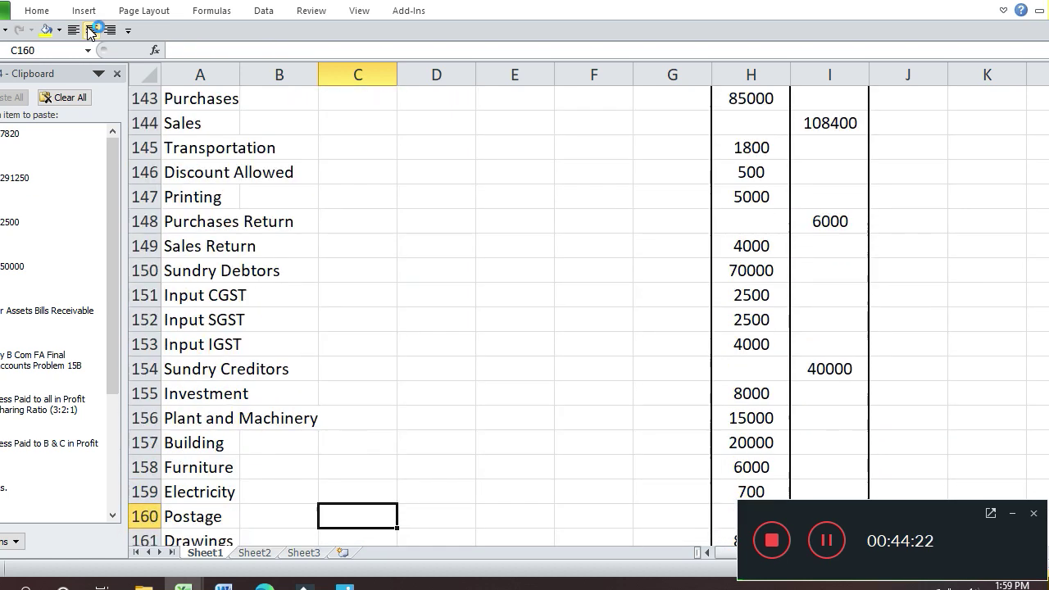
key("Up")
key("Left")
key("Left")
type("Sa")
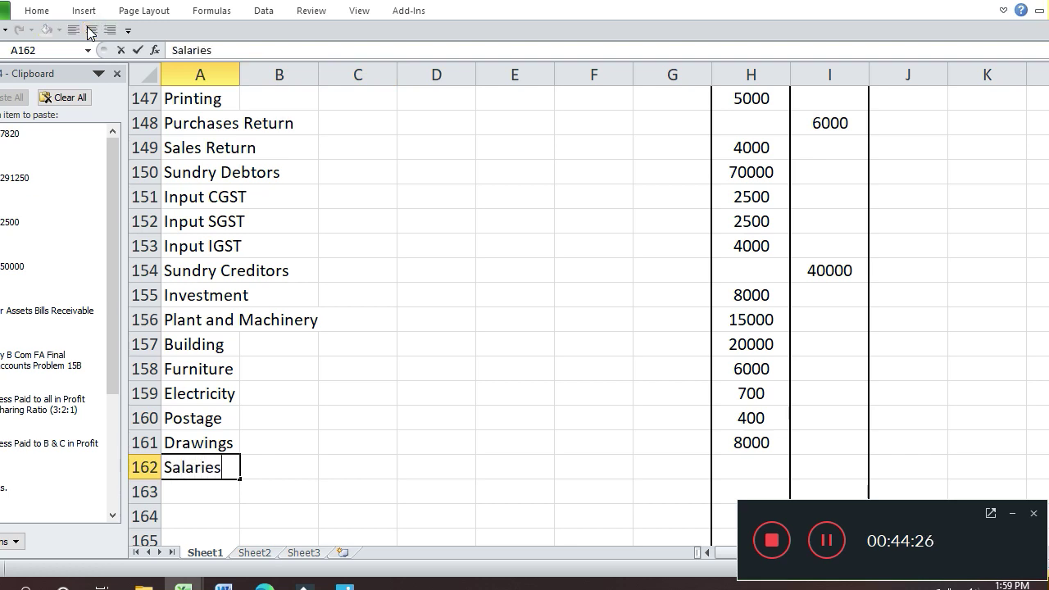
type("laries")
key("Return")
- Enter the Salaries balance of 6000 in the Debit column, cell H162
key("Up")
key("Right")
key("Right")
key("Right")
key("Right")
key("Right")
key("Right")
key("Right")
type("6000")
key("Return")
- Check the account following Salaries and its amount in the second list of given balances, row 132
key("Up")
key("Up")
key("Up")
key("Up")
key("Up")
key("Up")
key("Up")
key("Up")
key("Up")
key("Up")
key("Up")
key("Up")
key("Up")
key("Up")
key("Up")
key("Up")
key("Up")
key("Up")
key("Up")
key("Up")
key("Up")
key("Down")
key("Down")
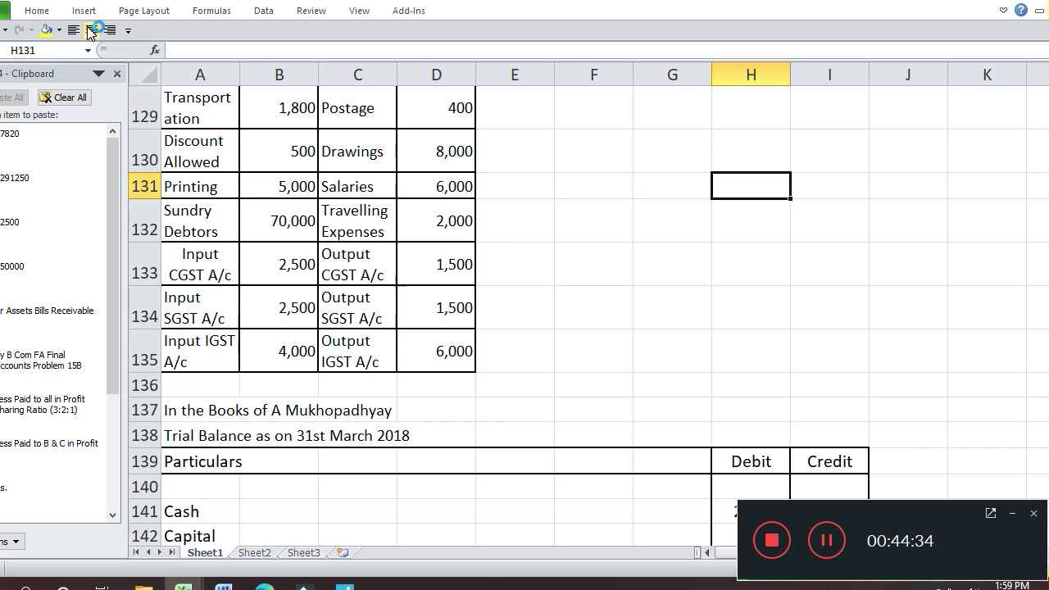
- Check the Output CGST account and its amount in the second list of given balances, row 133
key("Down")
key("Down")
key("Down")
key("Down")
key("Down")
key("Down")
key("Down")
key("Down")
key("Down")
key("Down")
key("Down")
key("Down")
key("Down")
key("Down")
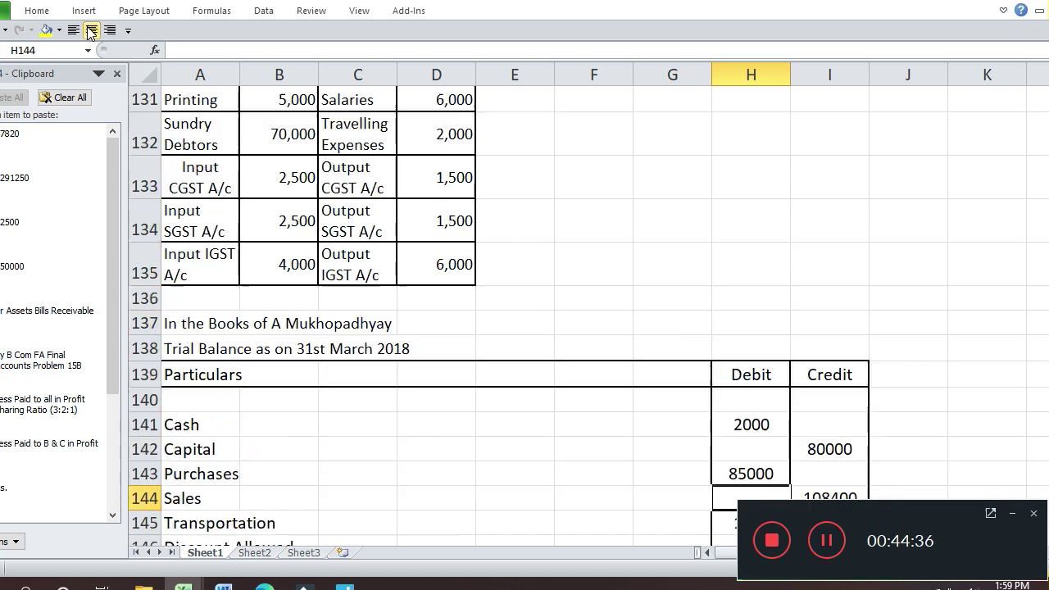
key("Down")
key("Down")
key("Down")
key("Down")
key("Down")
key("Down")
key("Down")
key("Up")
key("Up")
key("Up")
key("Up")
key("Up")
key("Up")
key("Up")
key("Up")
key("Up")
key("Up")
key("Up")
key("Up")
key("Up")
key("Up")
key("Up")
key("Up")
key("Up")
key("Up")
key("Up")
key("Up")
key("Up")
- Enter Output CGST as the next particular in cell A163, below Salaries
key("Down")
key("Down")
key("Down")
key("Down")
key("Down")
key("Down")
key("Down")
key("Down")
key("Down")
key("Down")
key("Down")
key("Down")
key("Down")
key("Down")
key("Down")
key("Down")
key("Down")
key("Down")
key("Down")
key("Down")
key("Down")
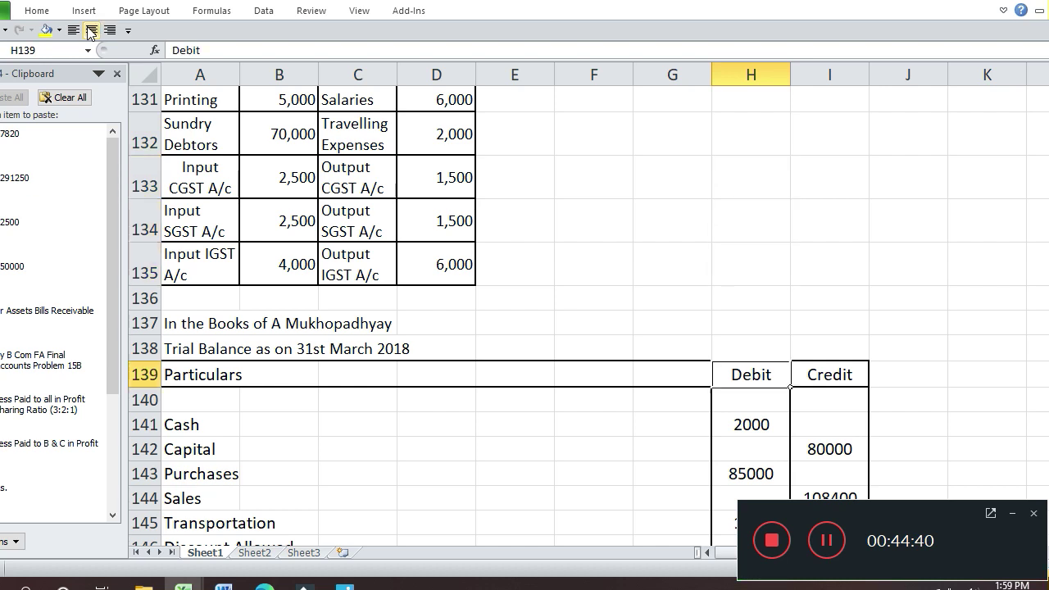
key("Down")
key("Down")
key("Down")
key("Down")
key("Down")
key("Down")
key("Down")
key("Down")
key("Down")
key("Down")
key("Down")
key("Down")
key("Up")
key("Up")
key("Up")
key("Up")
key("Up")
key("Up")
key("Up")
key("Down")
key("Left")
key("Left")
key("Left")
key("Left")
key("Left")
key("Left")
key("Left")
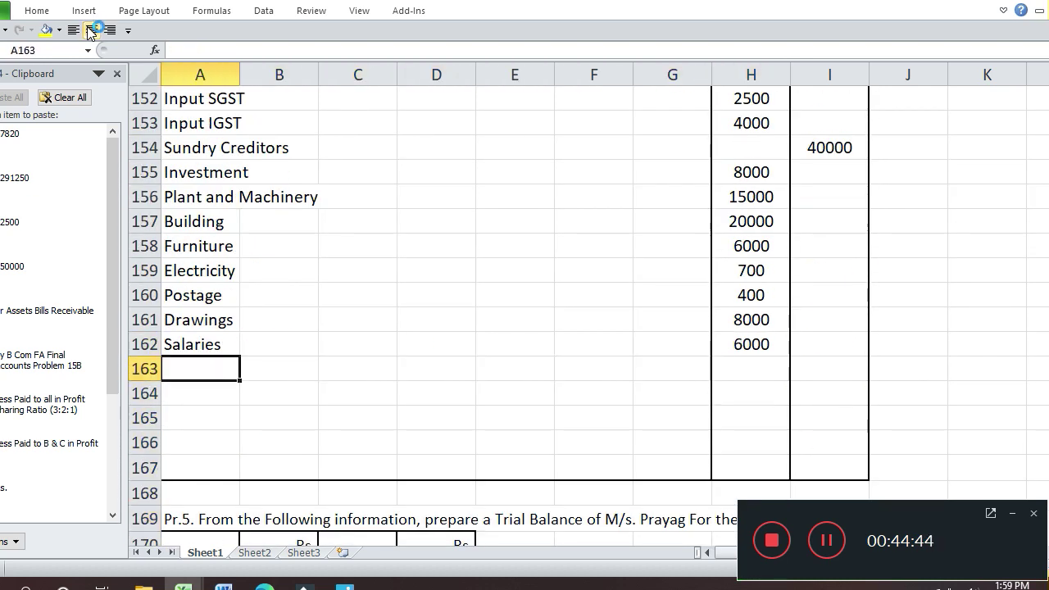
type("Output")
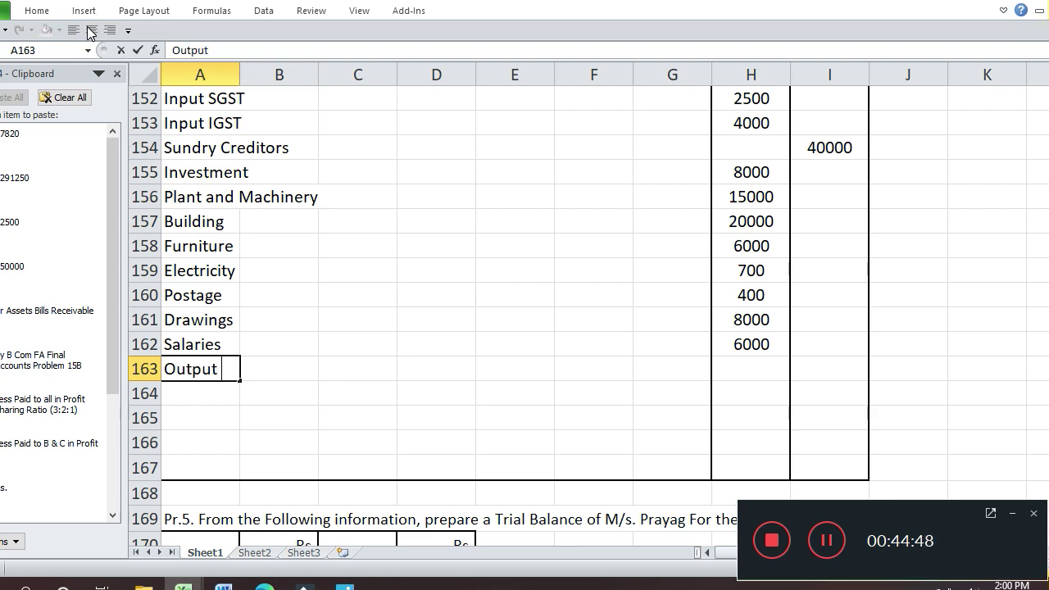
type(" CGST")
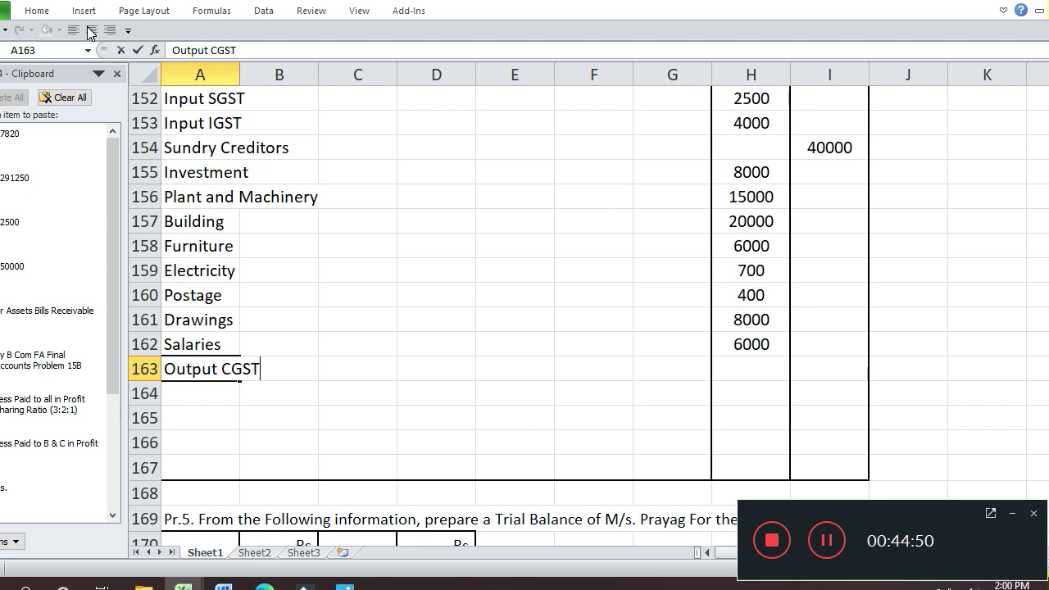
key("Return")
- Enter the Output CGST balance of 1500 in the Credit column, cell I163
key("Up")
key("Right")
key("Right")
key("Right")
key("Right")
key("Right")
key("Right")
key("Right")
key("Right")
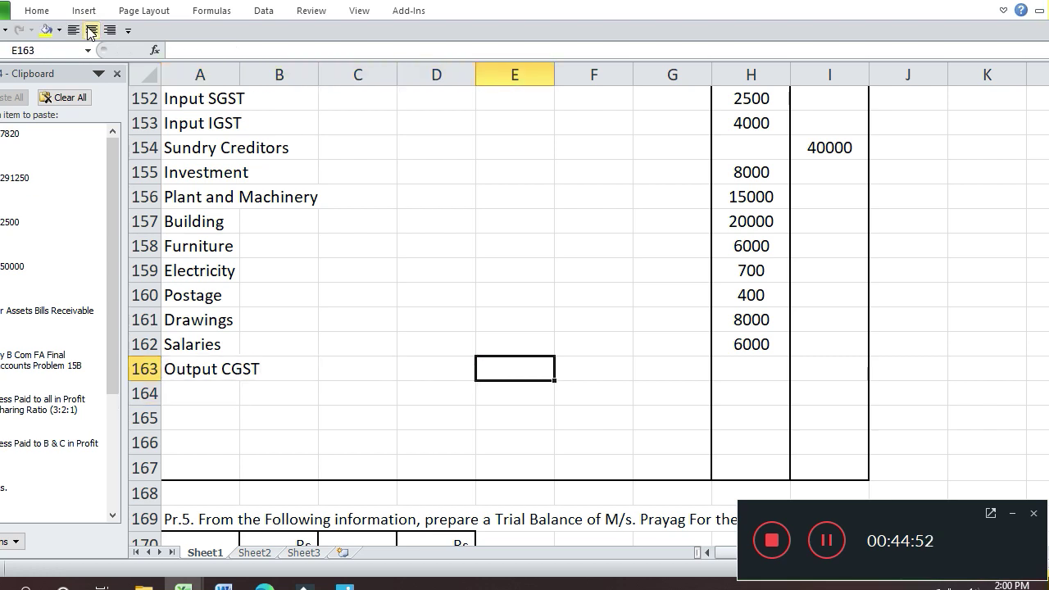
type("1500")
key("Return")
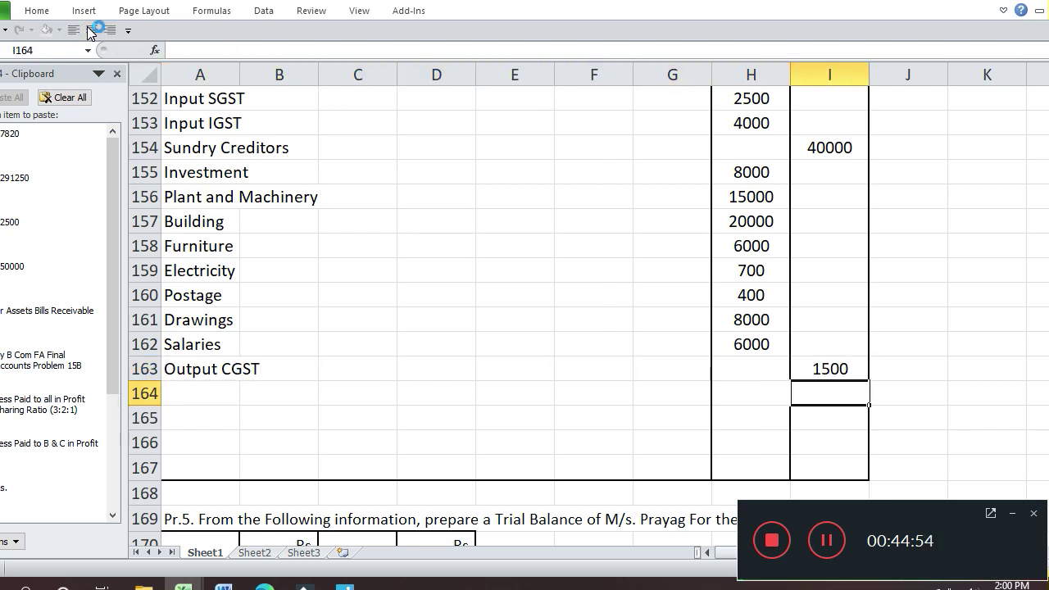
- Check the account following Output CGST and its amount in the second list of given balances, row 134
key("Up")
key("Up")
key("Up")
key("Up")
key("Up")
key("Up")
key("Up")
key("Up")
key("Up")
key("Up")
key("Up")
key("Up")
key("Up")
key("Up")
key("Up")
key("Up")
key("Up")
key("Up")
key("Up")
key("Up")
key("Up")
key("Up")
key("Up")
key("Up")
key("Up")
key("Down")
key("Down")
key("Down")
key("Down")
key("Down")
key("Down")
key("Down")
key("Down")
key("Down")
key("Down")
key("Down")
key("Down")
key("Down")
key("Down")
key("Down")
key("Down")
key("Down")
key("Down")
key("Down")
key("Down")
key("Down")
key("Down")
key("Down")
key("Down")
key("Down")
key("Down")
key("Down")
key("Down")
key("Down")
key("Down")
key("Down")
key("Down")
key("Down")
key("Down")
key("Down")
key("Down")
key("Down")
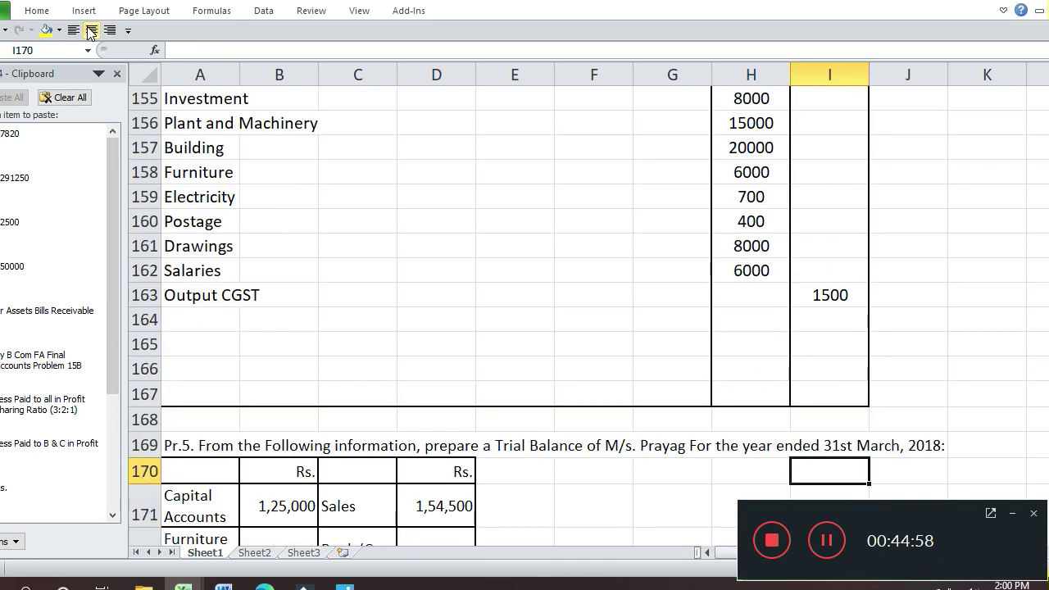
- Enter Output SGST as the next particular in cell A164 by copying down Output CGST and changing the C to S
key("Up")
key("Up")
key("Up")
key("Up")
key("Up")
key("Up")
key("Left")
key("Left")
key("Left")
key("Left")
key("Left")
key("Left")
key("Left")
key("Left")
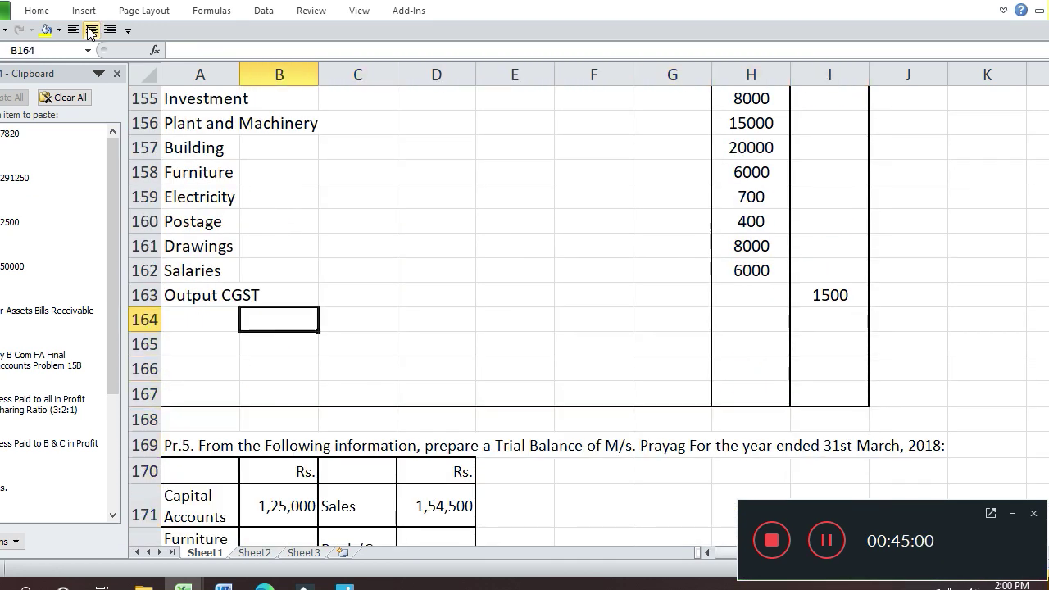
key("ctrl+d")
key("F2")
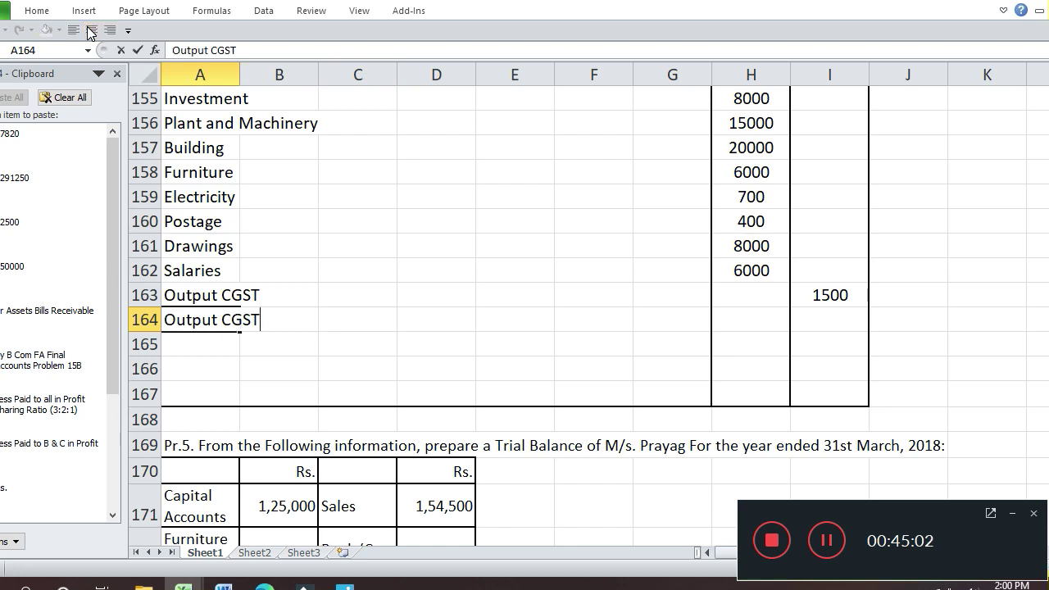
key("Left")
key("Left")
key("Left")
key("BackSpace")
type("S")
key("Return")
- Enter the Output SGST balance of 1500 in the Credit column, cell I164
key("Up")
key("Right")
key("Right")
key("Right")
key("Right")
key("Right")
key("Right")
key("Right")
key("Right")
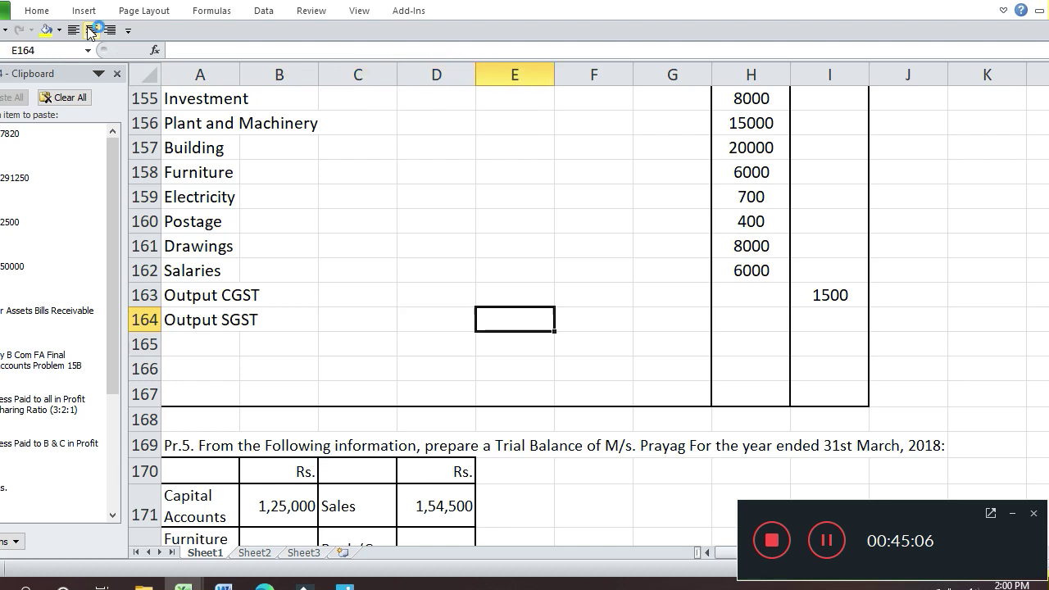
type("1500")
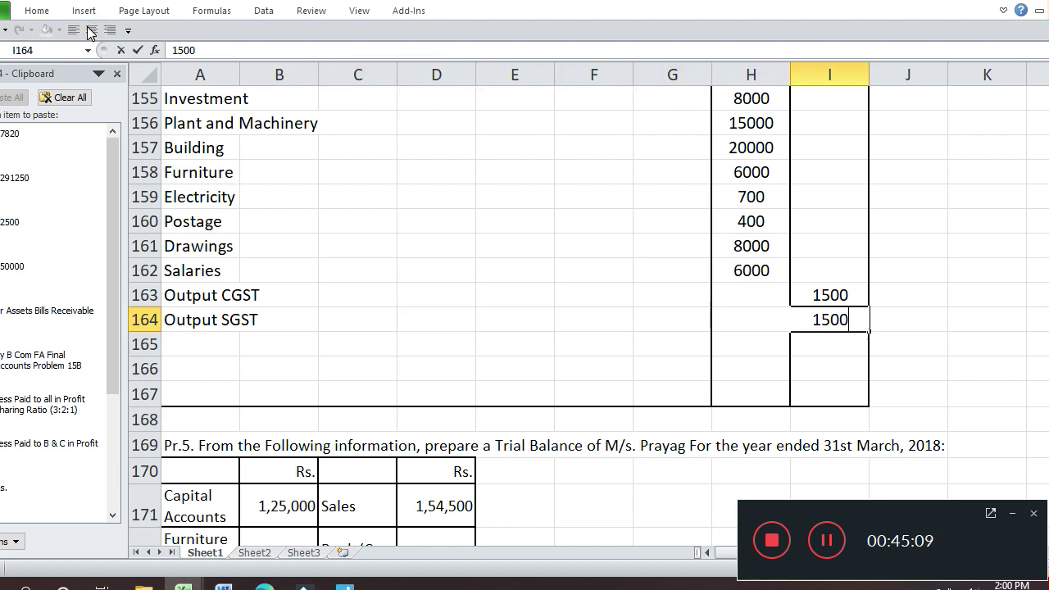
key("Return")
- Enter Output IGST as the next particular in cell A165 by copying down Output SGST and changing the first S to I
key("Left")
key("Home")
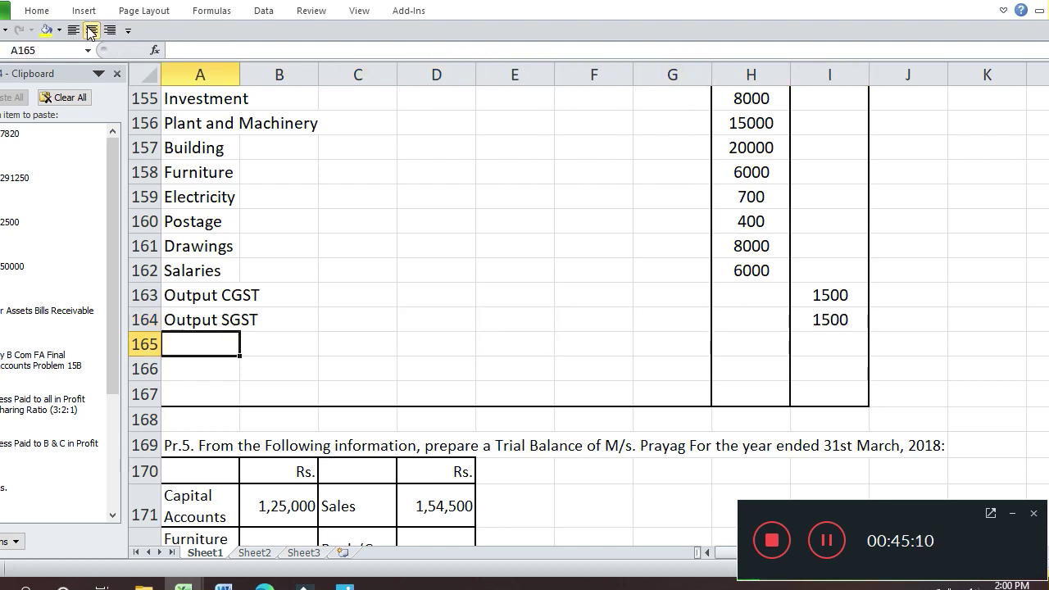
key("ctrl+d")
key("F2")
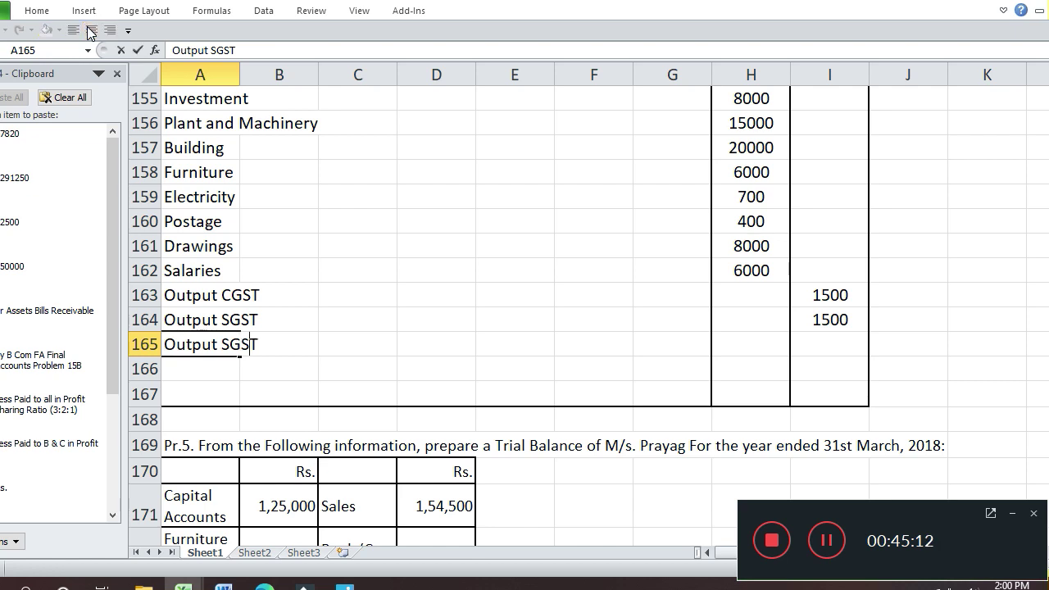
key("Left")
key("Left")
key("Left")
key("BackSpace")
type("I")
key("Return")
- Check the Output IGST account's amount in the second list of given balances, row 135
key("Up")
key("Up")
key("Up")
key("Up")
key("Up")
key("Up")
key("Up")
key("Up")
key("Up")
key("Up")
key("Up")
key("Up")
key("Up")
key("Up")
key("Up")
key("Up")
key("Up")
key("Up")
key("Up")
key("Up")
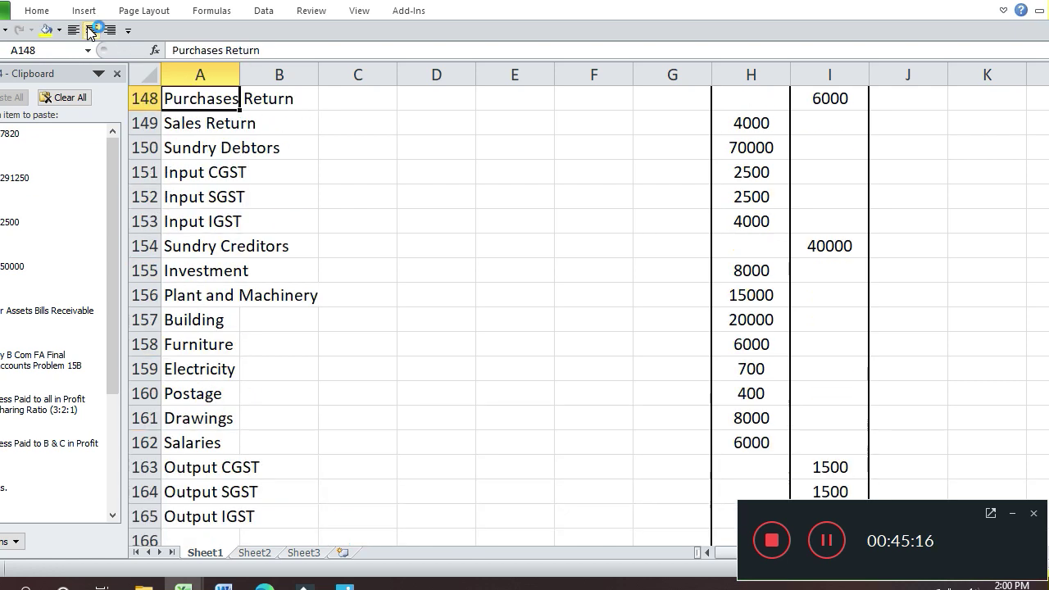
key("Down")
key("Down")
key("Down")
key("Down")
key("Down")
key("Down")
key("Down")
key("Down")
key("Down")
key("Down")
key("Down")
key("Down")
key("Down")
key("Down")
key("Down")
key("Down")
key("Down")
key("Down")
key("Down")
key("Down")
key("Down")
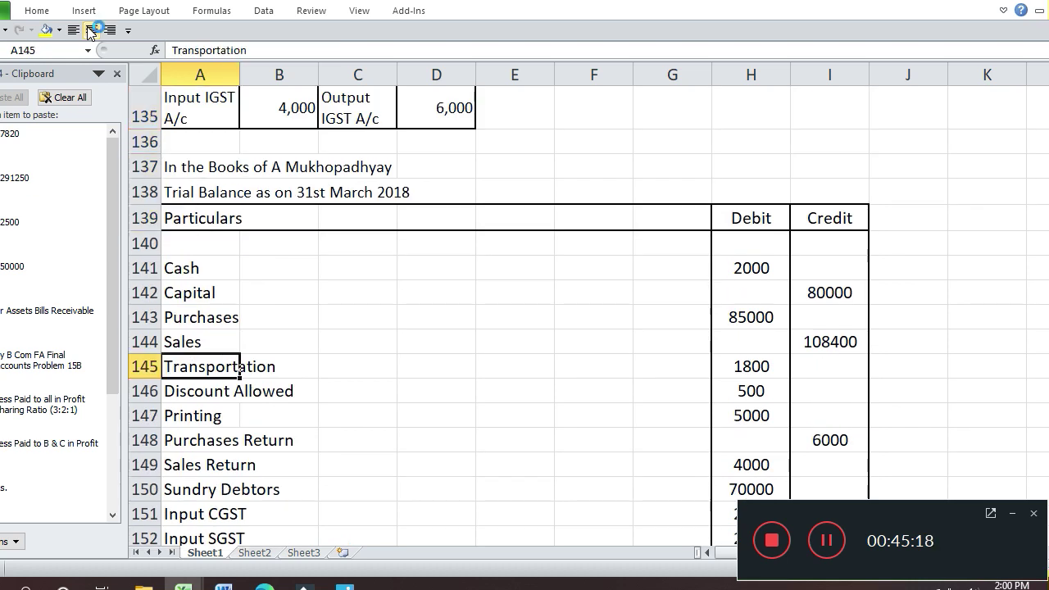
- Enter the Output IGST balance of 6000 in the Credit column, cell I165
key("Up")
key("Up")
key("Up")
key("Right")
key("Right")
key("Right")
key("Right")
key("Right")
key("Right")
key("Right")
key("Right")
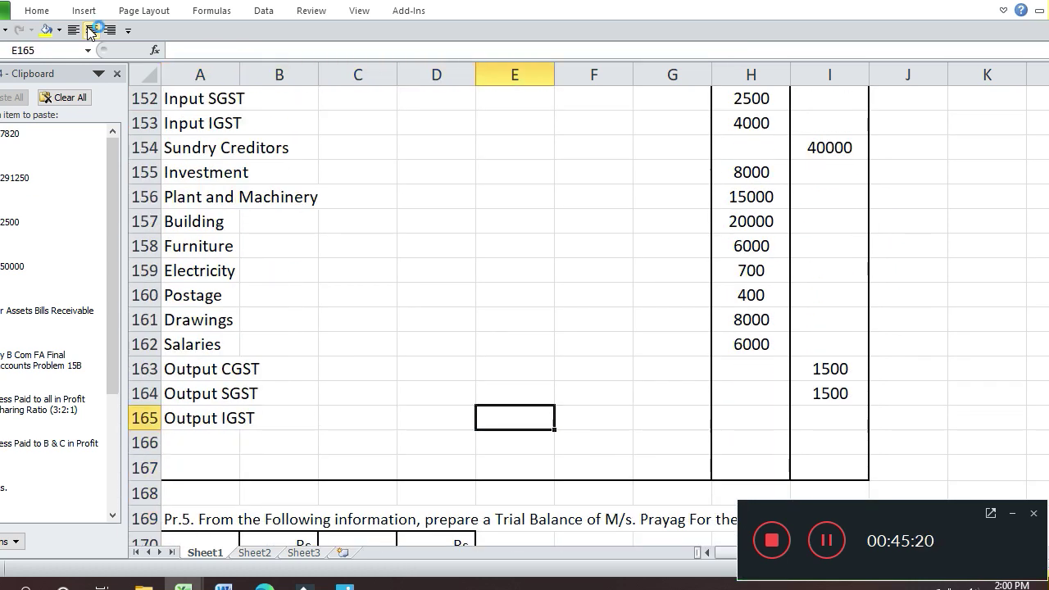
type("6000")
key("Return")
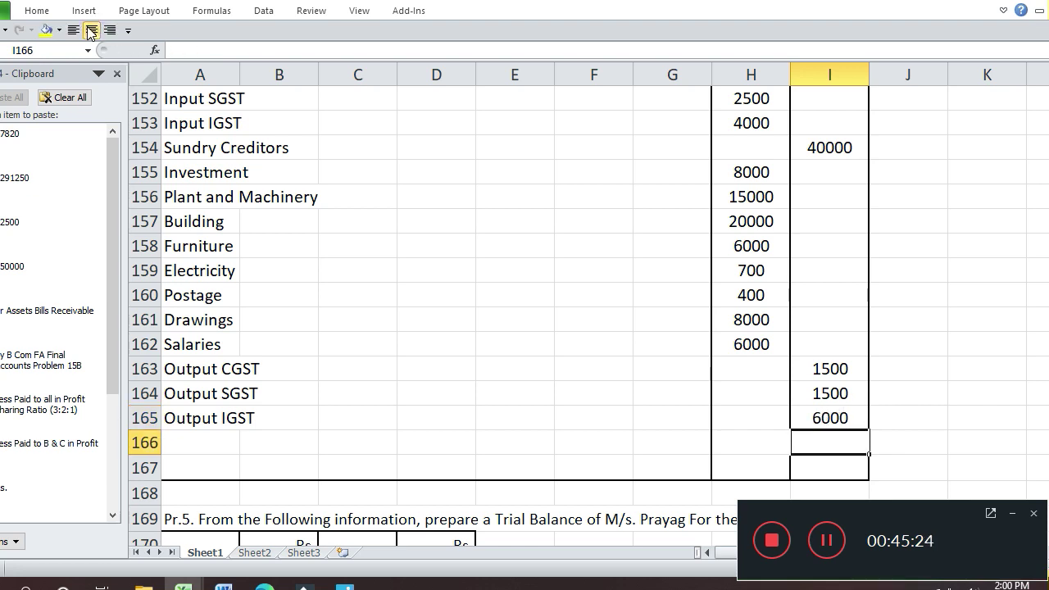
key("alt+e")
key("Escape")
type("r")
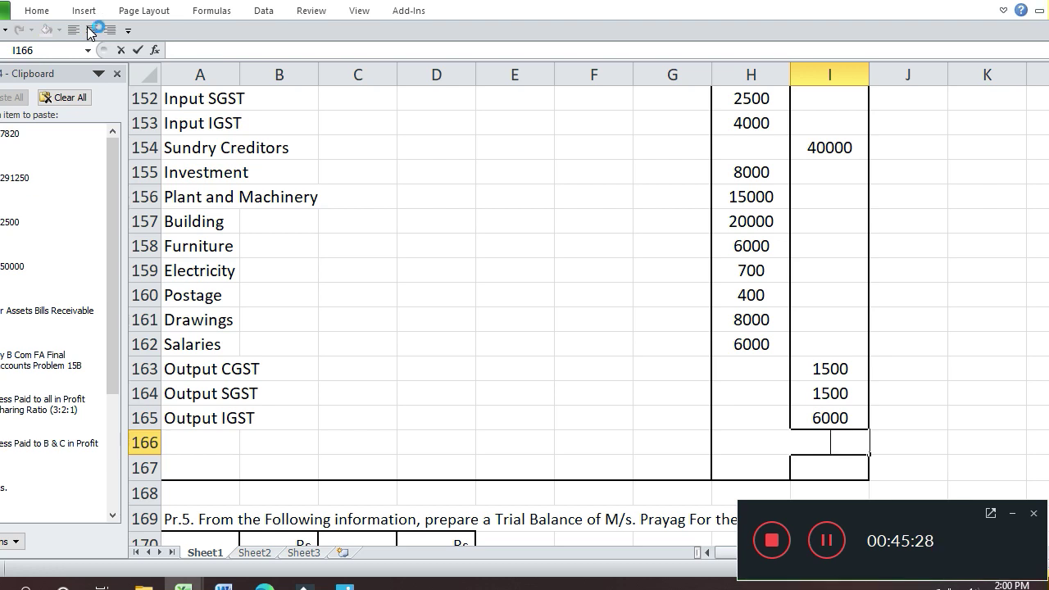
key("Return")
left_click(91, 29)
key("Up")
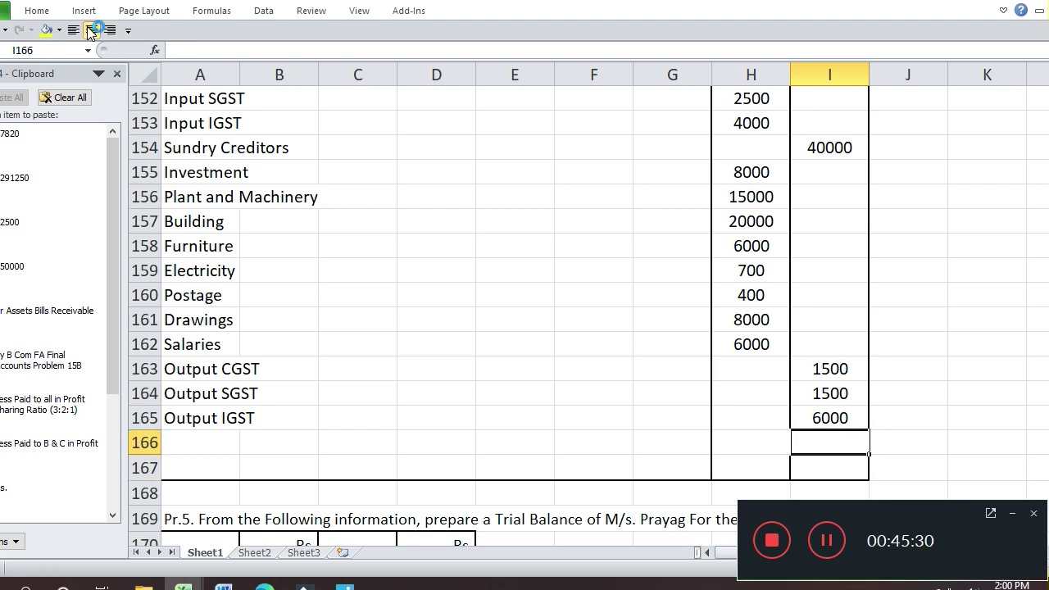
type("r")
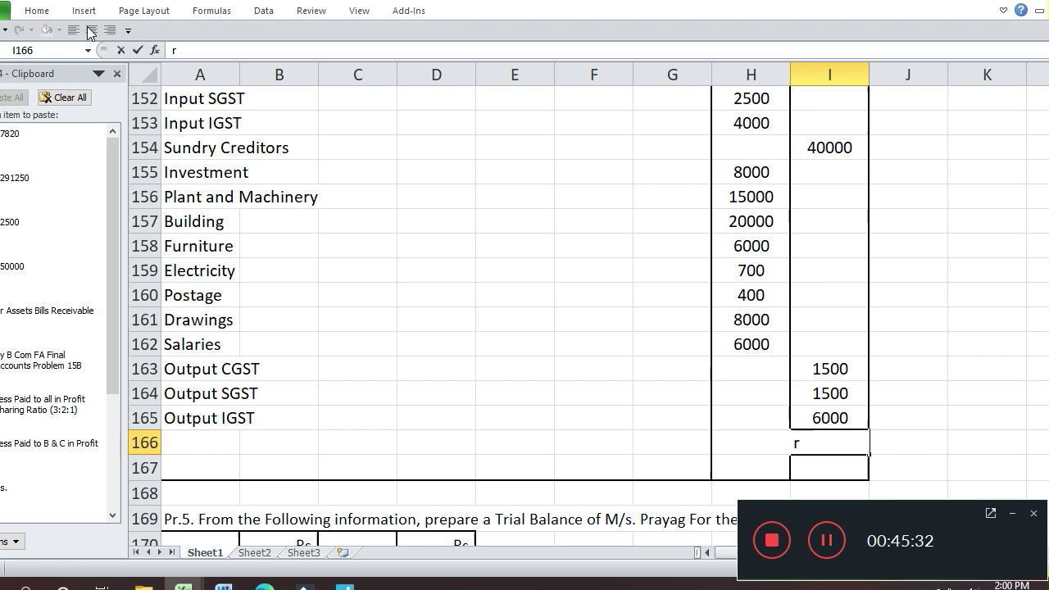
key("Return")
key("Up")
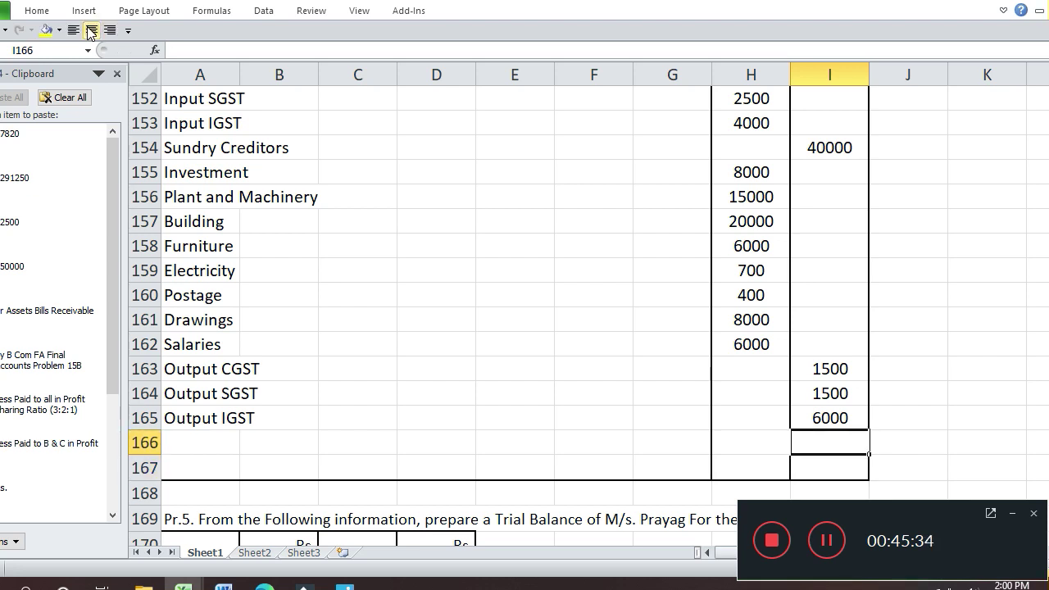
type("r")
key("Return")
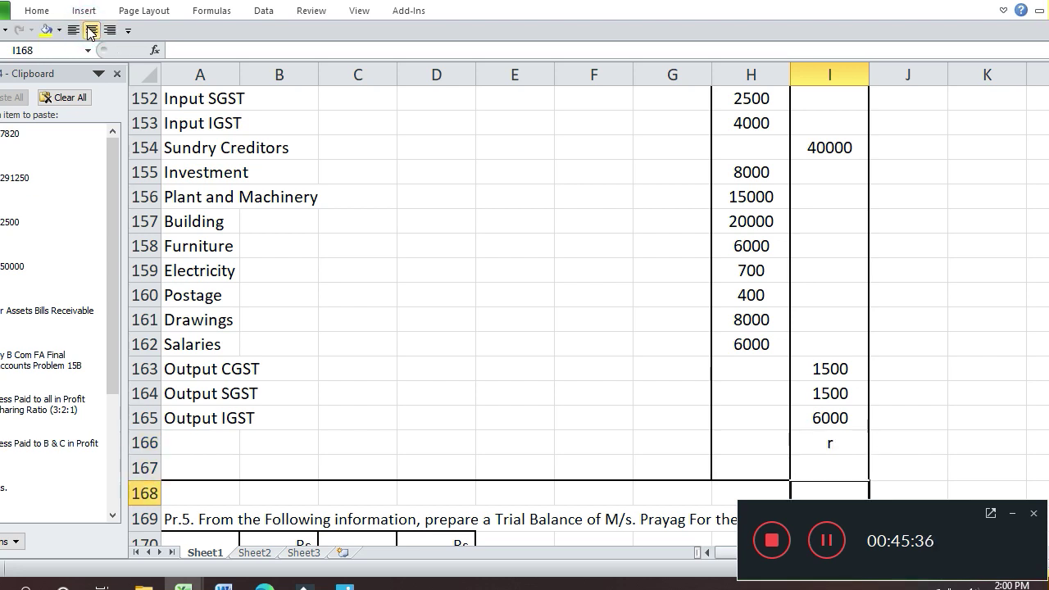
key("Up")
key("Return")
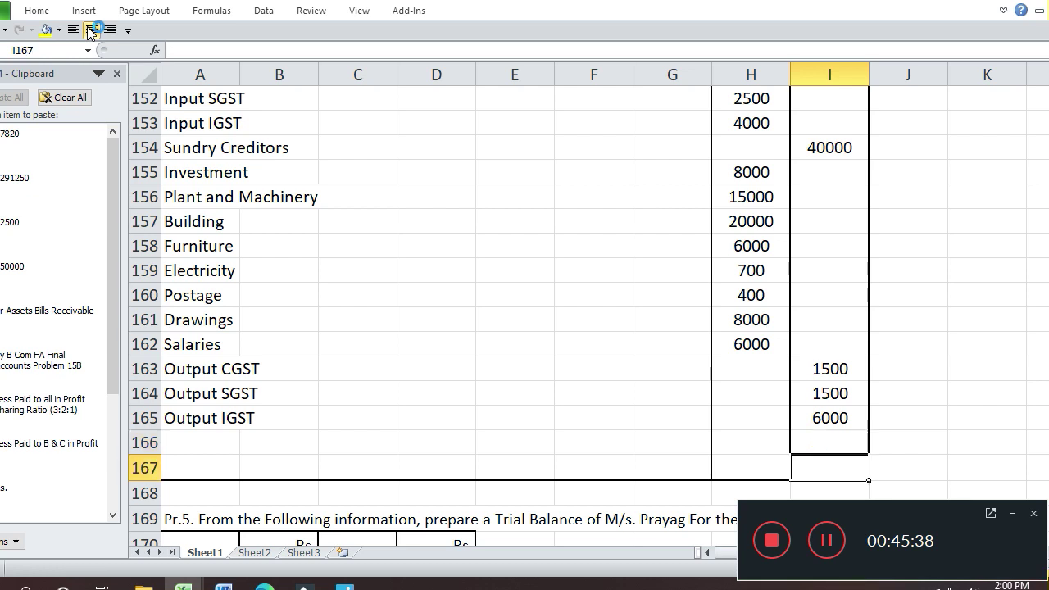
- Insert a new blank row at row 166, below the Output IGST entry
key("Up")
key("Left")
key("Left")
key("Left")
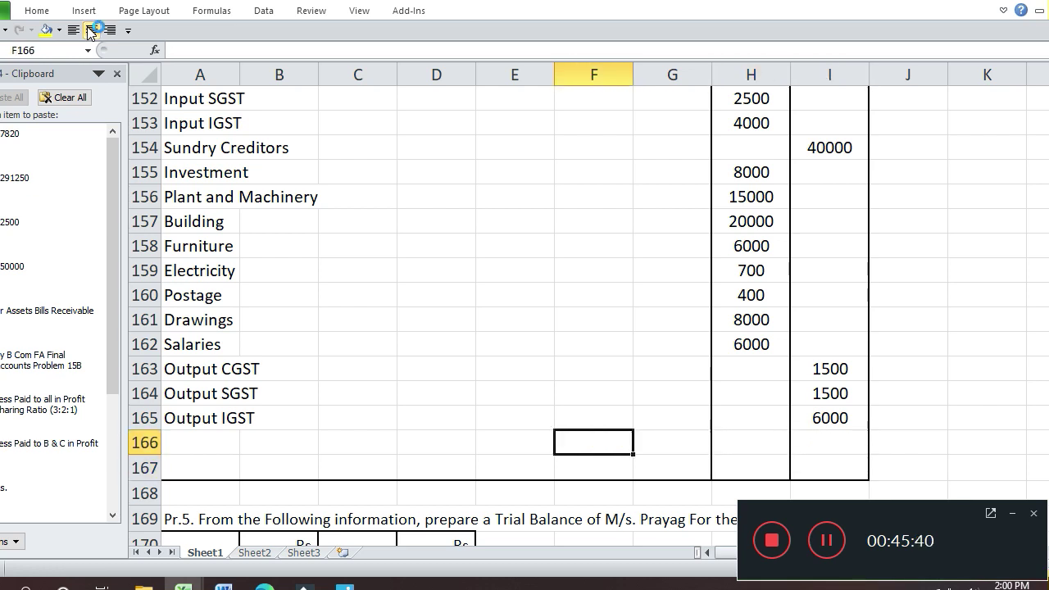
key("alt+i")
key("r")
- Total the Debit column in cell H167 with a SUM formula over H141:H166
key("Down")
key("Right")
key("Right")
key("Right")
key("Left")
type("=sum(")
key("Up")
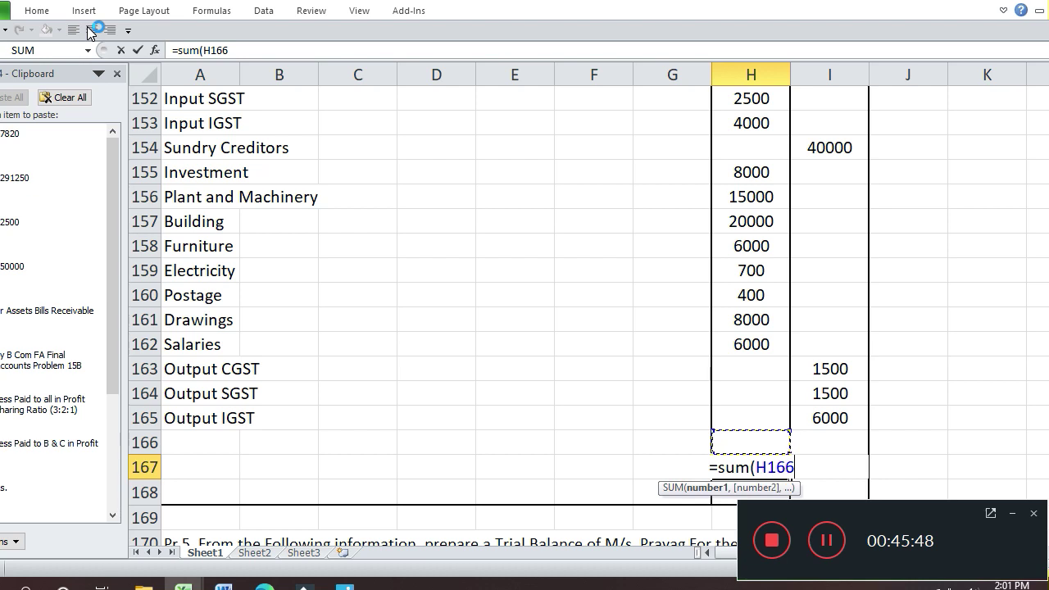
key("shift+Up")
key("shift+Up")
key("shift+Up")
key("shift+Up")
key("shift+Up")
key("shift+Up")
key("shift+Up")
key("shift+Up")
key("shift+Up")
key("shift+Up")
key("shift+Up")
key("shift+Up")
key("shift+Up")
key("shift+Up")
key("shift+Up")
key("shift+Up")
key("shift+Up")
key("shift+Up")
key("shift+Up")
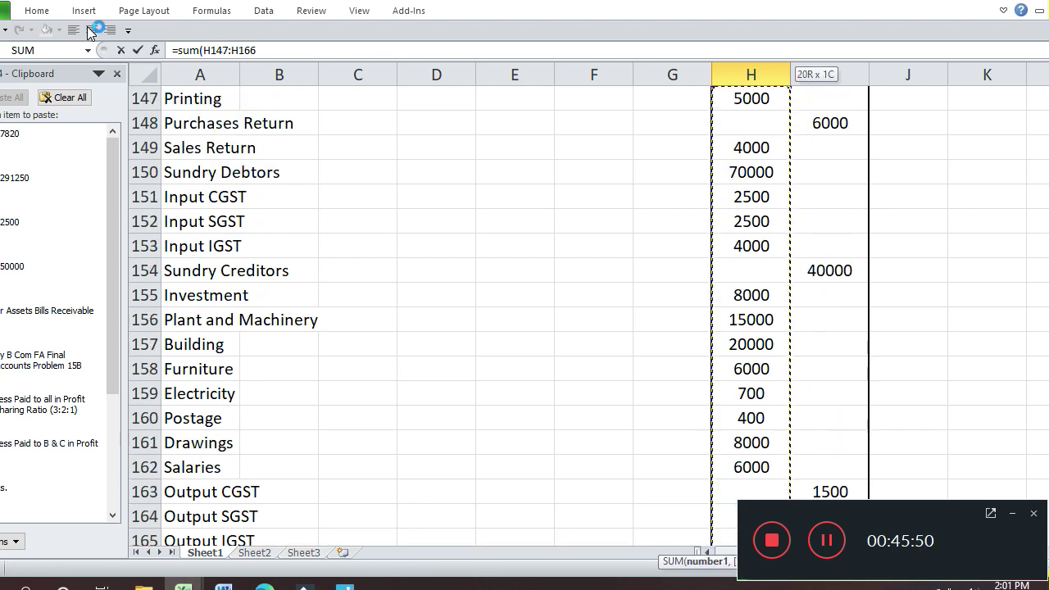
key("shift+Up")
key("shift+Up")
key("shift+Up")
key("shift+Up")
key("shift+Up")
key("shift+Up")
key("shift+Up")
key("shift+Up")
key("shift+Down")
key("shift+Down")
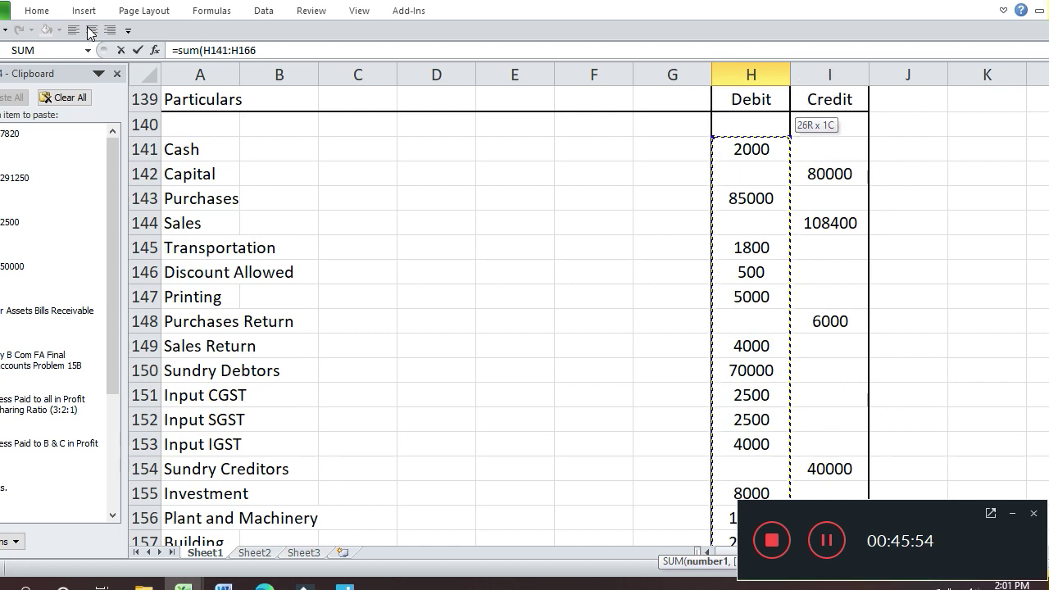
key("ctrl+Return")
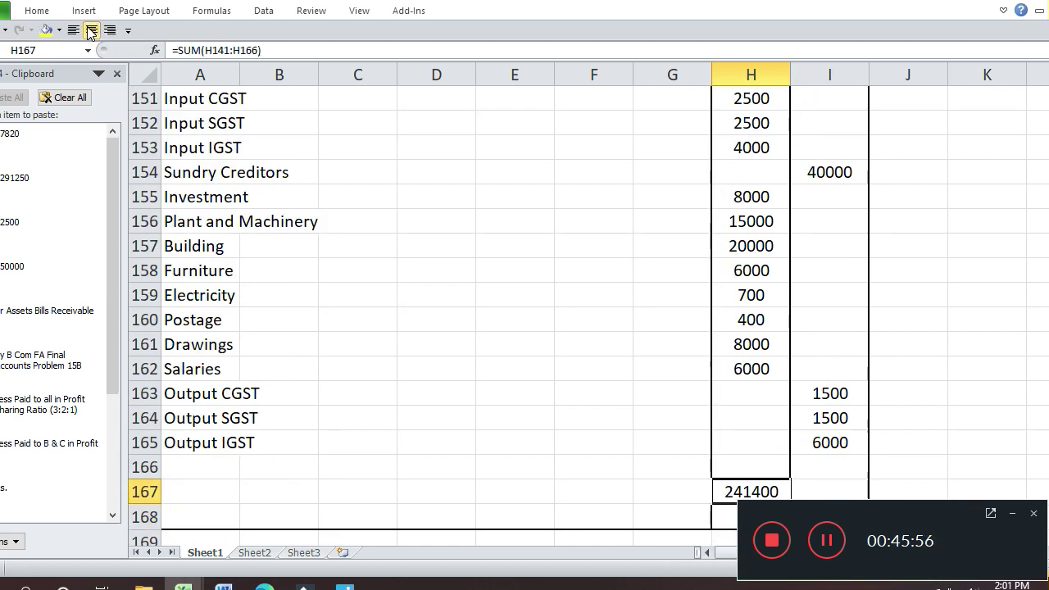
- Copy the Debit total formula into cell I167 to total the Credit column
key("ctrl+c")
key("Right")
key("ctrl+v")
key("Left")
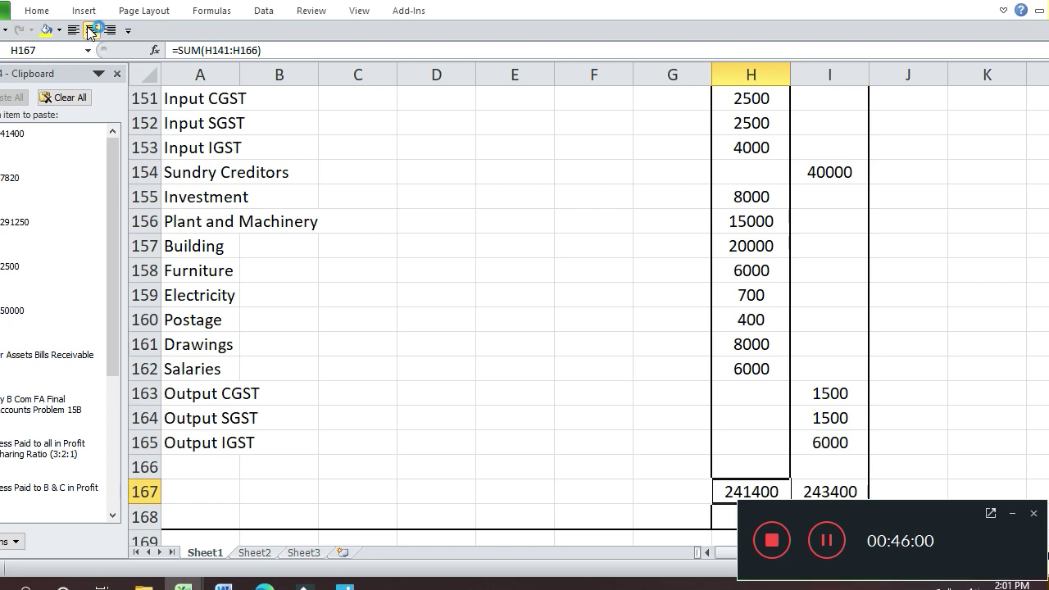
- Check the Debit column's entries from Cash to Output IGST and the range covered by the total formula in H167
key("Up")
key("Up")
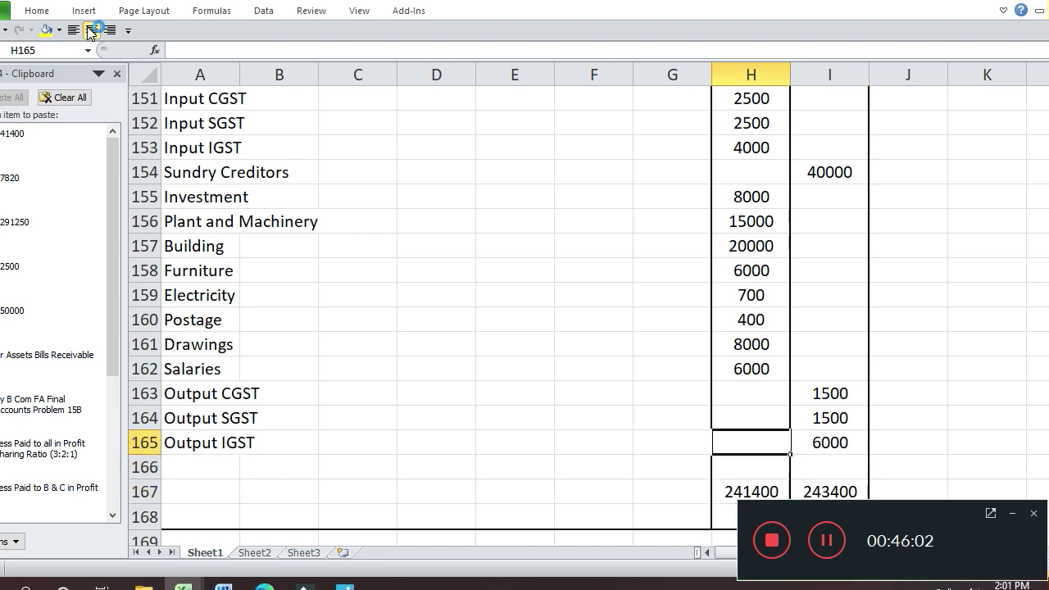
key("Up")
key("Up")
key("Up")
key("Up")
key("Up")
key("Up")
key("Up")
key("Up")
key("Up")
key("Up")
key("Up")
key("Up")
key("Up")
key("Up")
key("Up")
key("Up")
key("Up")
key("Up")
key("Up")
key("Up")
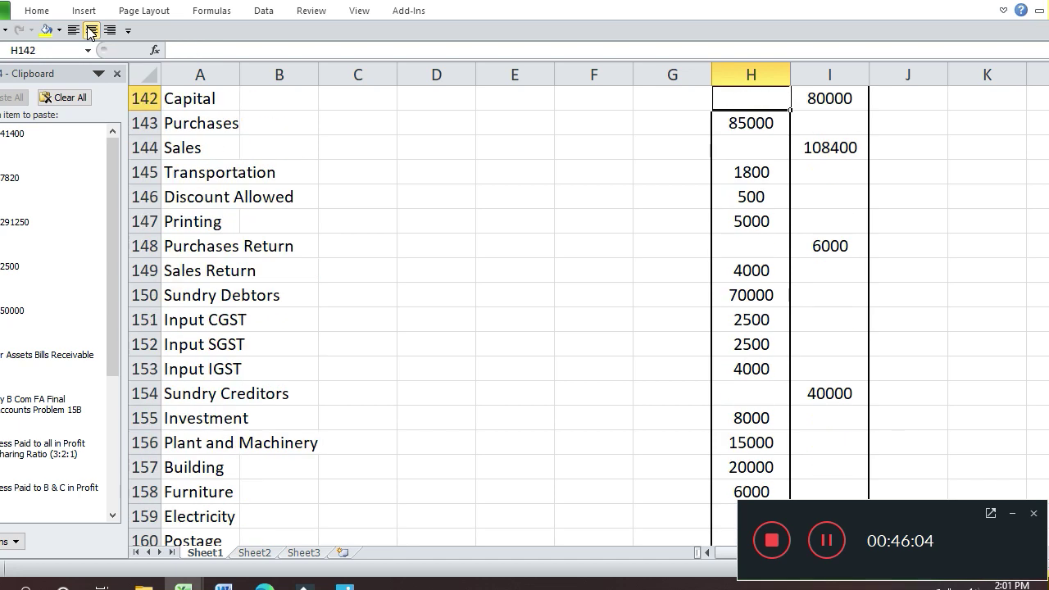
key("Down")
key("Down")
key("Down")
key("Down")
key("Down")
key("Down")
key("Down")
key("Down")
key("Down")
key("Down")
key("Down")
key("Down")
key("Down")
key("Down")
key("Down")
key("Down")
key("Down")
key("Down")
key("Down")
key("Down")
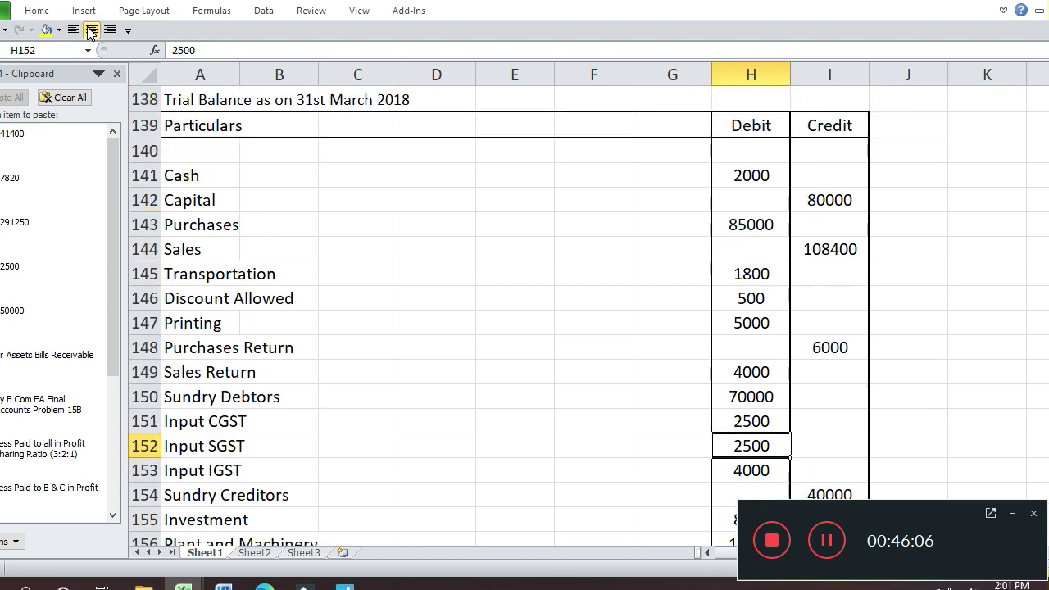
key("Up")
key("Up")
key("Up")
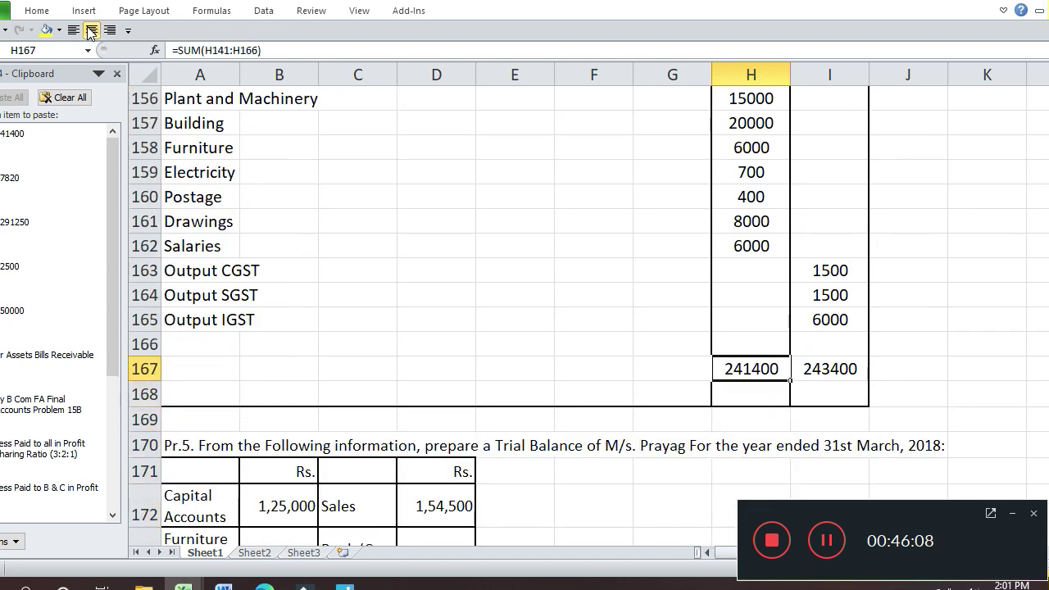
key("F2")
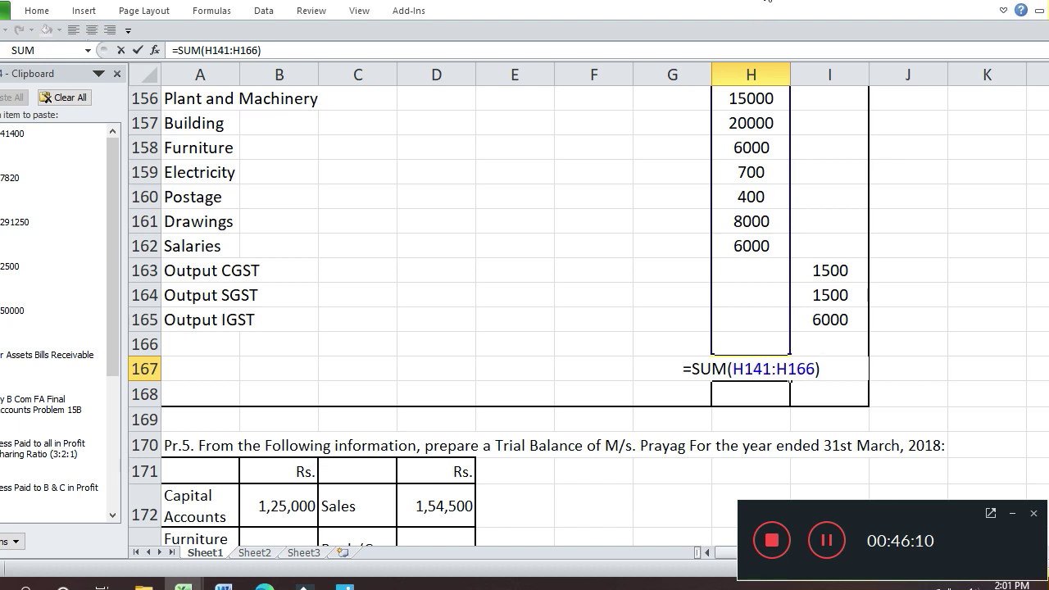
scroll(588, 317, "up", 4)
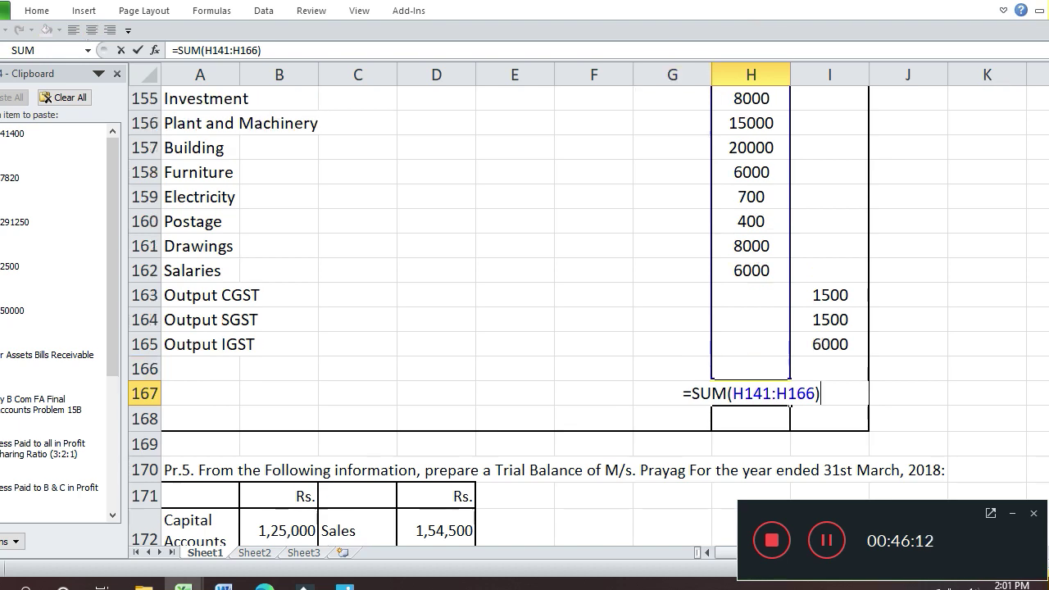
scroll(589, 316, "up", 3)
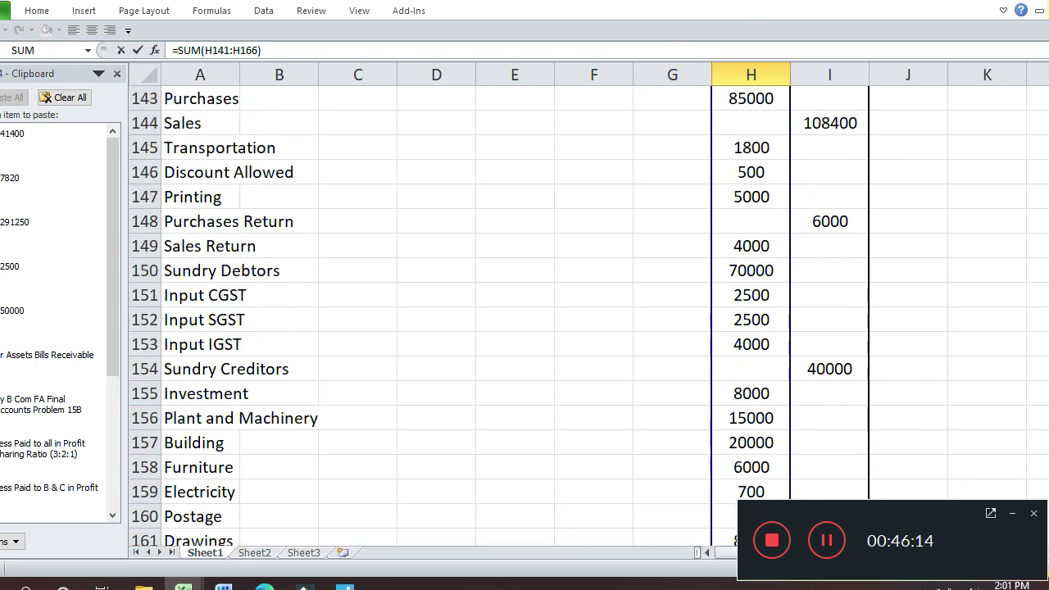
key("Return")
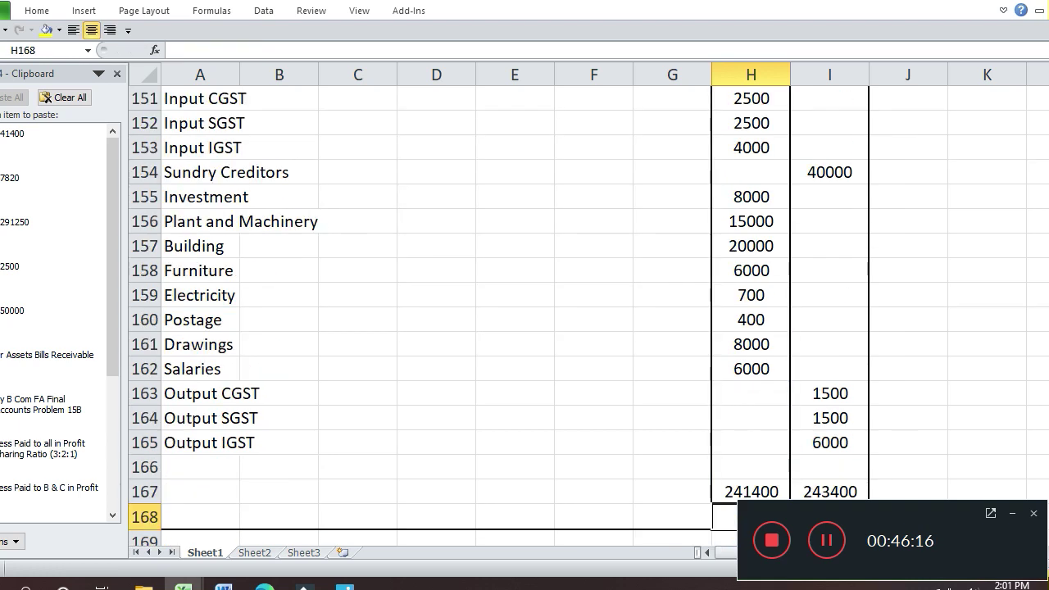
- Review the given ledger balances in the Problem 4 question table, from Cash and Sundry Creditors downward
left_click(751, 492)
left_click(908, 492)
key("Up")
key("Up")
key("Up")
key("Up")
key("Up")
key("Up")
key("Up")
key("Up")
key("Up")
key("Up")
key("Up")
key("Up")
key("Up")
key("Up")
key("Up")
key("Up")
key("Up")
key("Up")
key("Up")
key("Up")
key("Left")
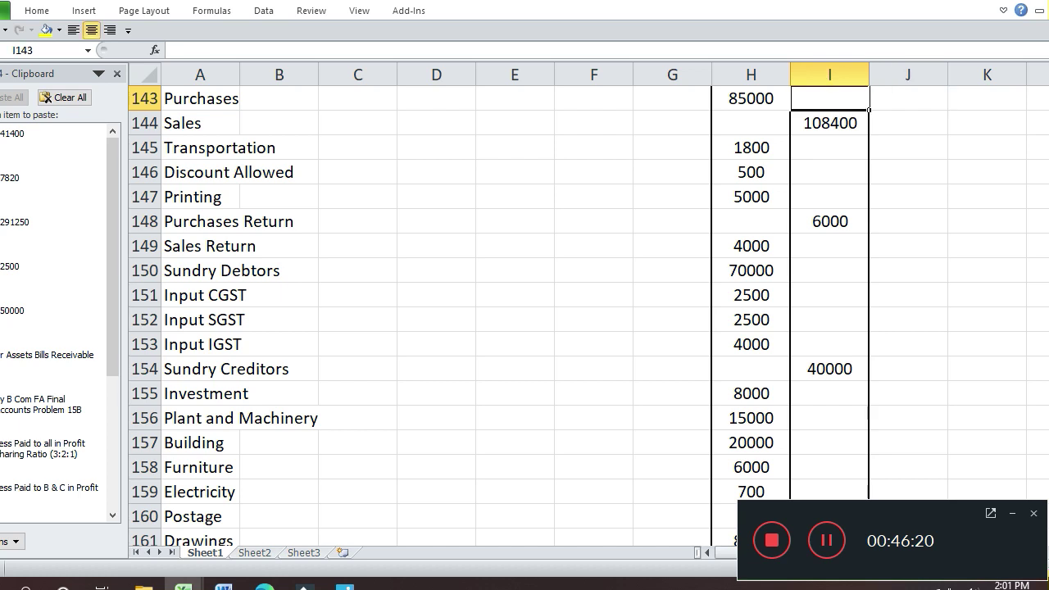
key("Up")
key("Up")
key("Up")
key("Up")
key("Up")
key("Up")
key("Up")
key("Up")
key("Up")
key("Up")
key("Up")
key("Up")
key("Up")
key("Up")
key("Up")
key("Up")
key("Up")
key("Up")
key("Up")
key("Up")
key("Left")
key("Left")
key("Left")
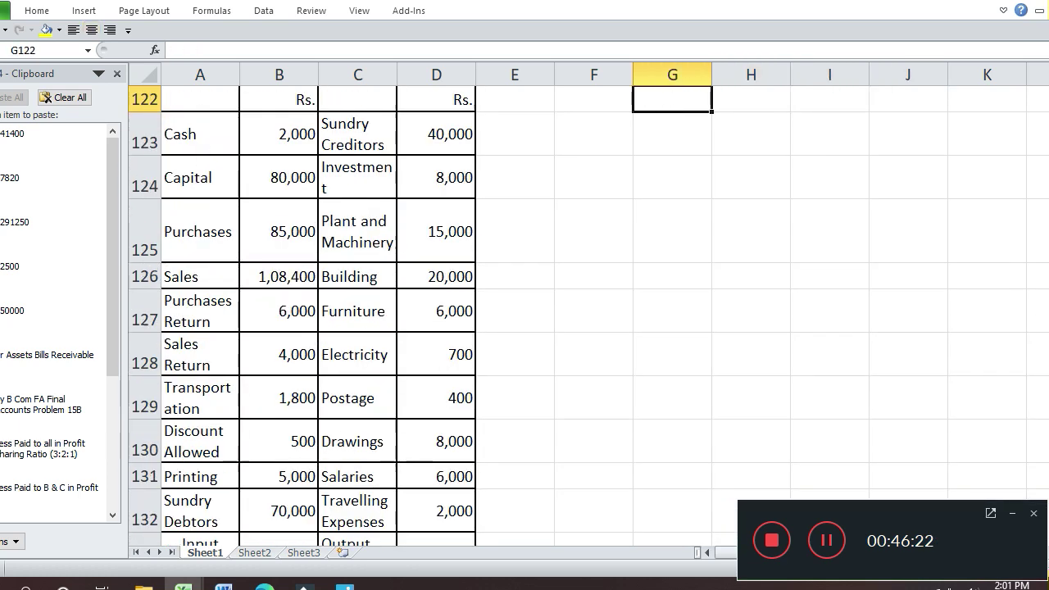
key("Home")
key("Down")
key("Down")
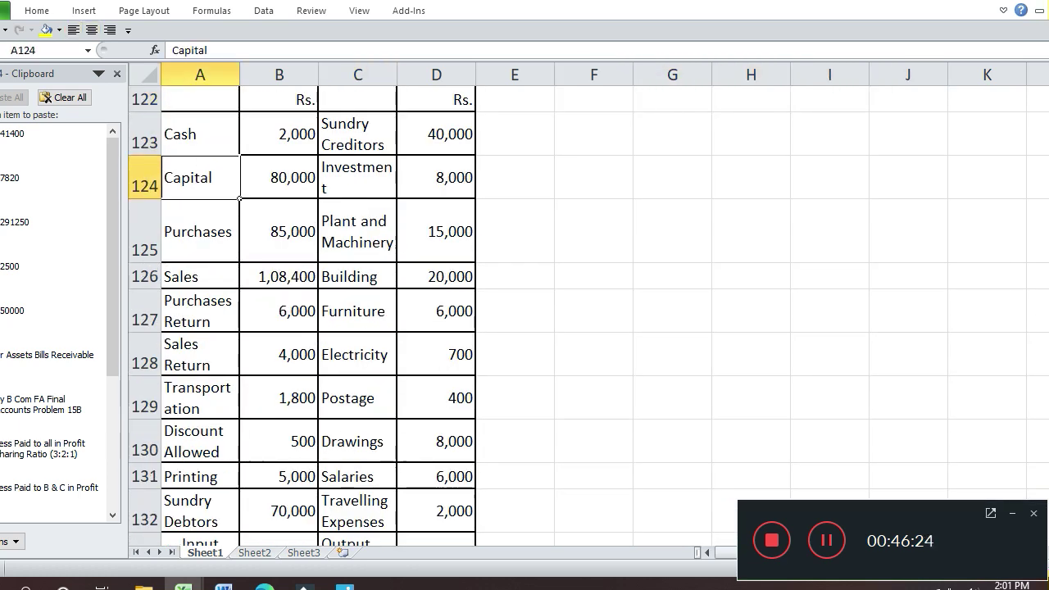
- Check the account names and amounts in the trial balance down to Output IGST against the question table
key("Down")
key("Down")
key("Down")
key("Down")
key("Down")
key("Down")
key("Down")
key("Down")
key("Down")
key("Down")
key("Down")
key("Down")
key("Down")
key("Down")
key("Down")
key("Down")
key("Down")
key("Down")
key("Down")
key("Down")
key("Down")
key("Down")
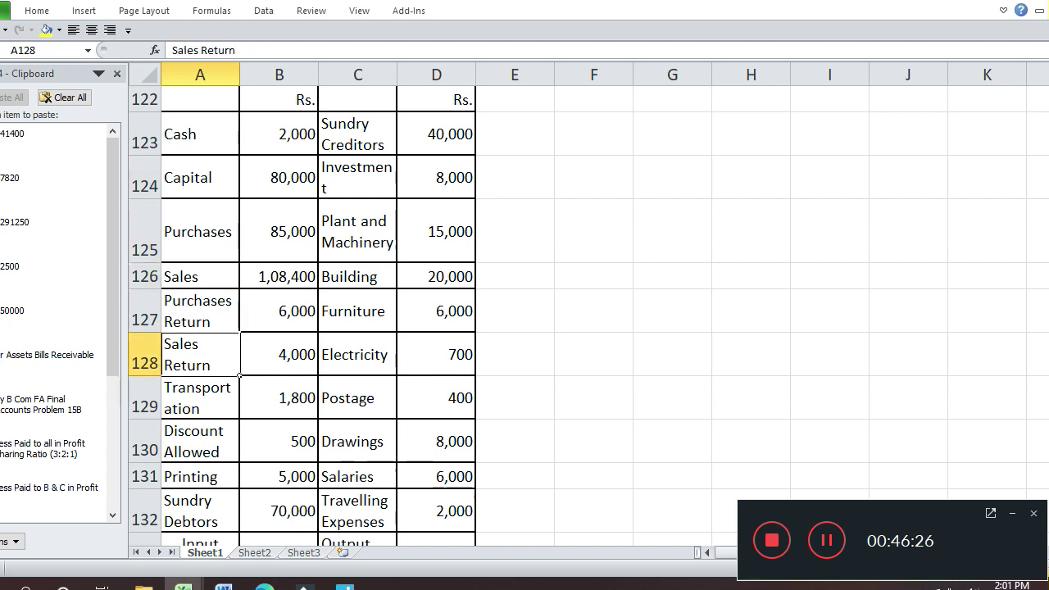
key("Down")
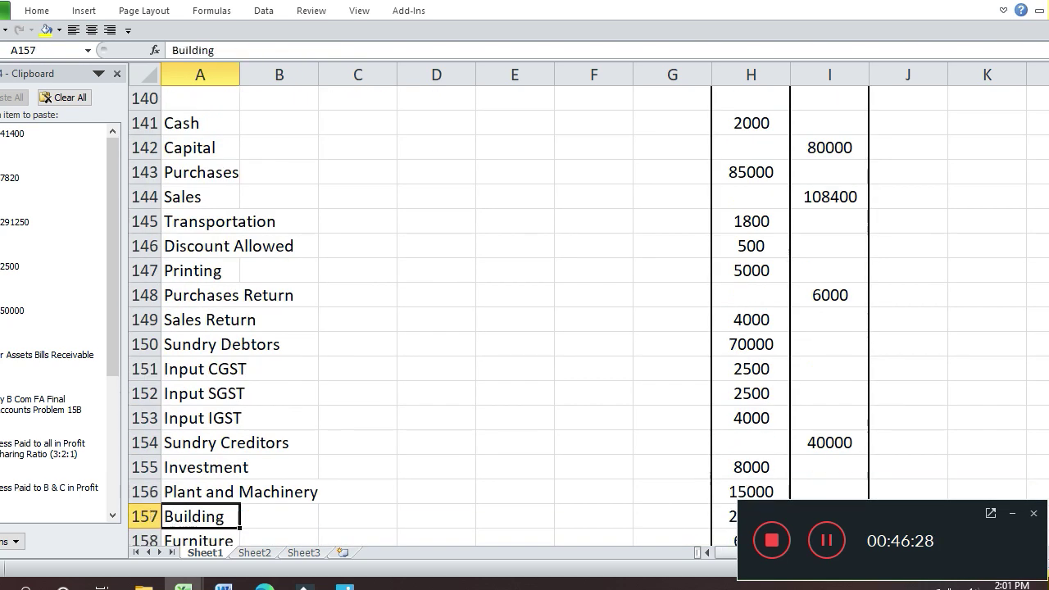
key("Down")
key("Down")
key("Down")
key("Down")
key("Down")
key("Down")
key("Down")
key("Down")
key("Down")
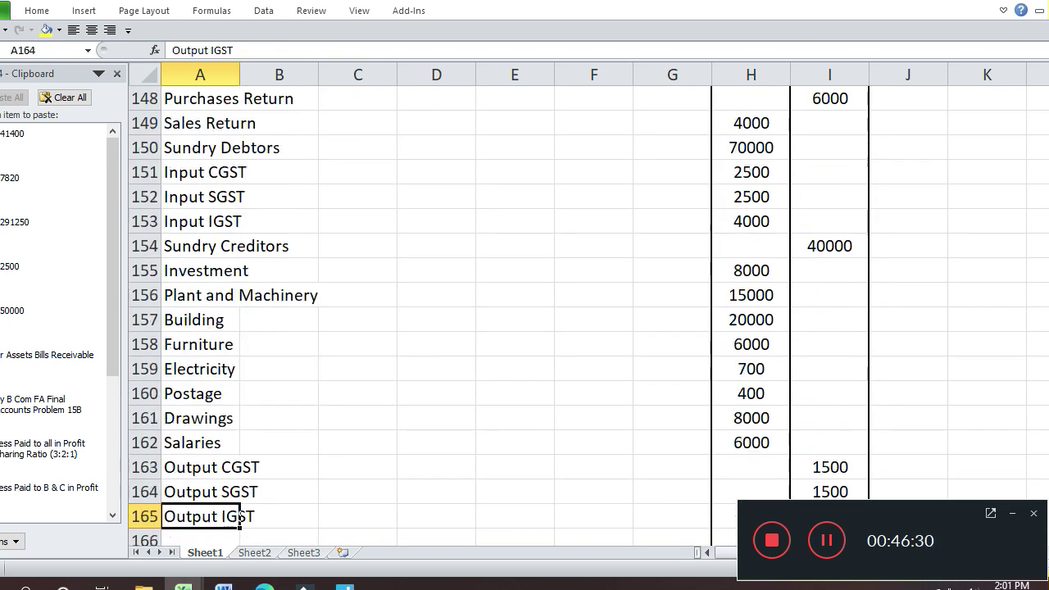
- Go back through the question table and the trial balance entries to look for an omitted account
key("Up")
key("Up")
key("Up")
key("Up")
key("Up")
key("Up")
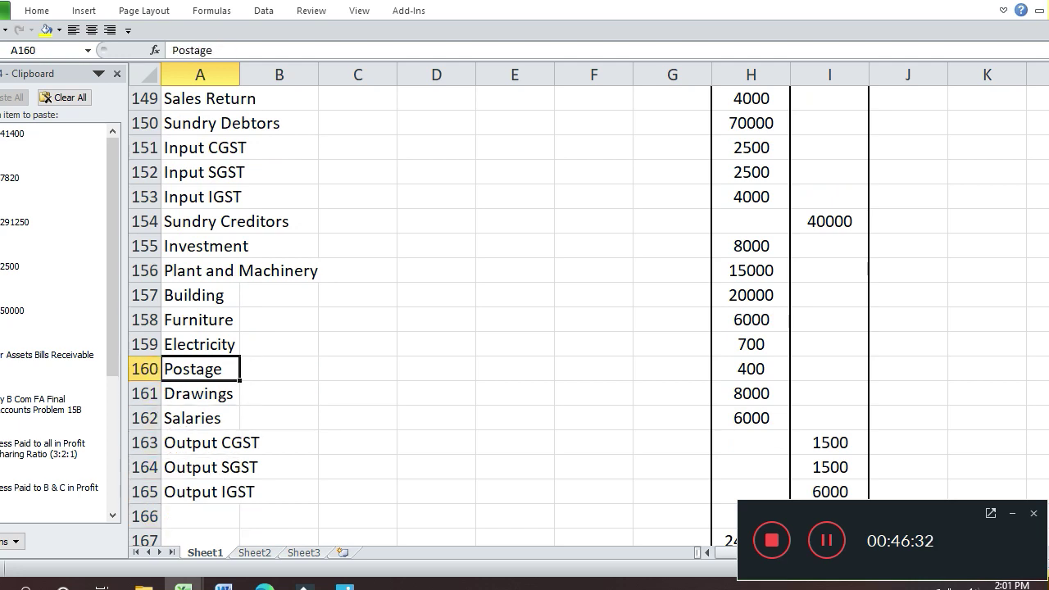
key("Up")
key("Up")
key("Up")
key("Up")
key("Up")
key("Up")
key("Up")
key("Up")
key("Up")
key("Up")
key("Up")
key("Up")
key("Up")
key("Up")
key("Up")
key("Up")
key("Up")
key("Up")
key("Up")
key("Up")
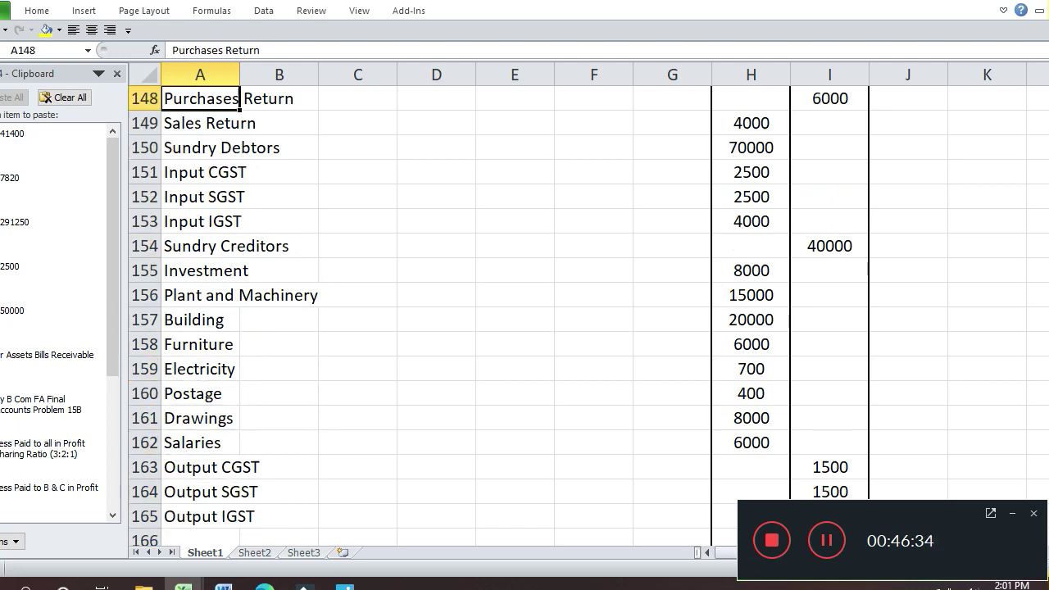
key("Down")
key("Down")
key("Down")
key("Down")
key("Down")
key("Down")
key("Down")
key("Down")
key("Down")
key("Down")
key("Down")
key("Down")
key("Down")
key("Down")
key("Down")
key("Down")
key("Down")
key("Down")
key("Down")
key("Down")
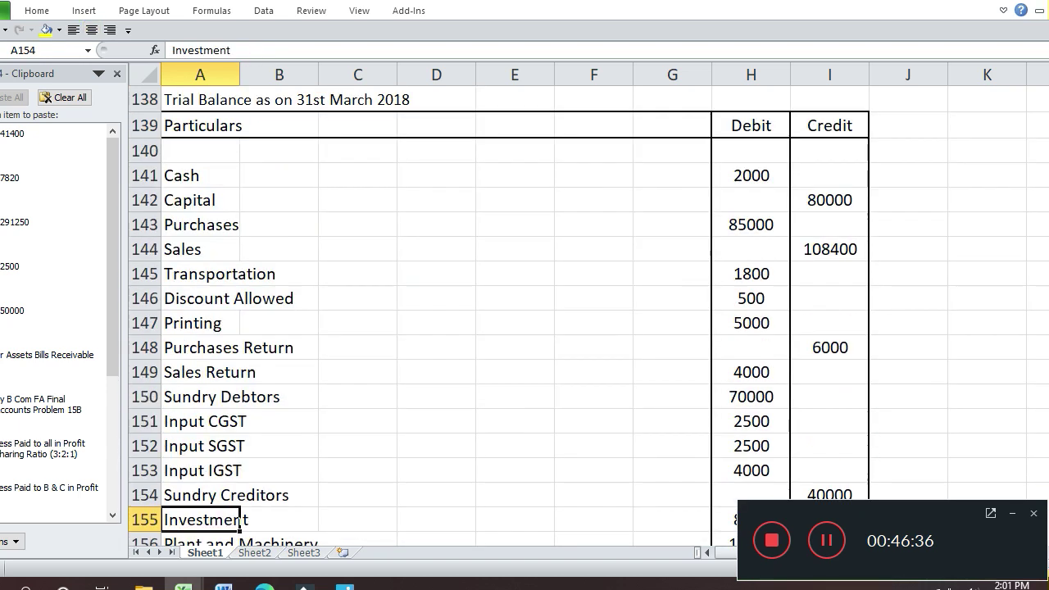
key("Up")
key("Up")
key("Up")
key("Up")
key("Down")
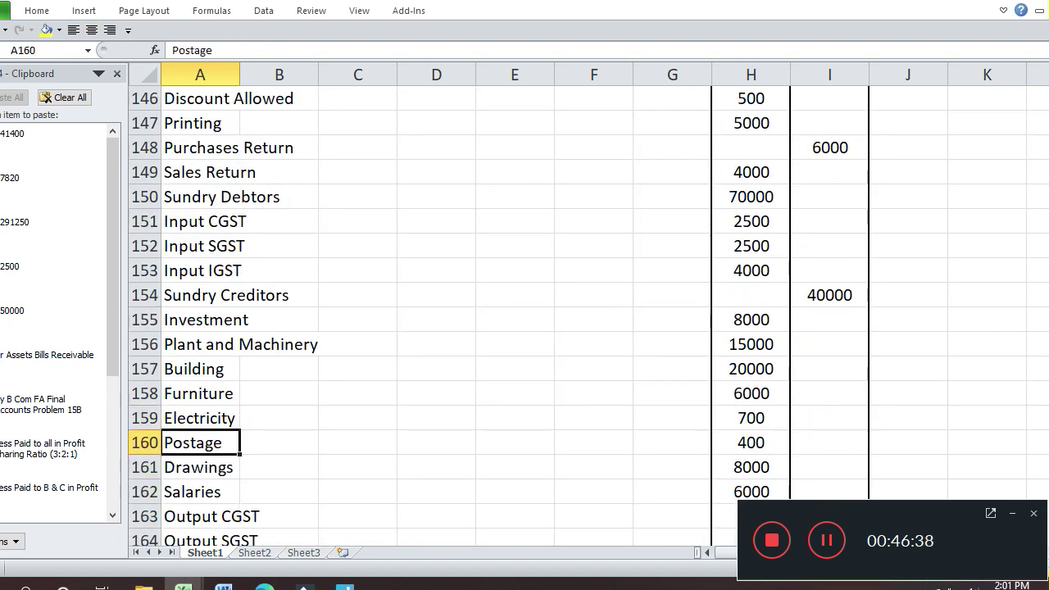
- Insert a row at row 163, above Output CGST, and label it Travelling Expenses in column A
key("Down")
key("Down")
key("Down")
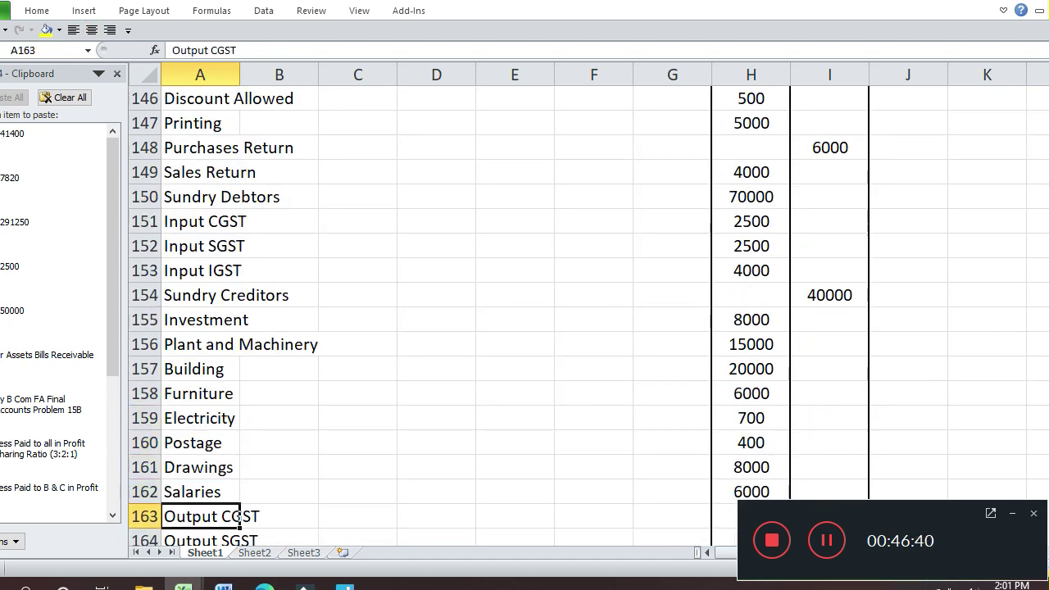
key("alt+i")
type("r")
type("T")
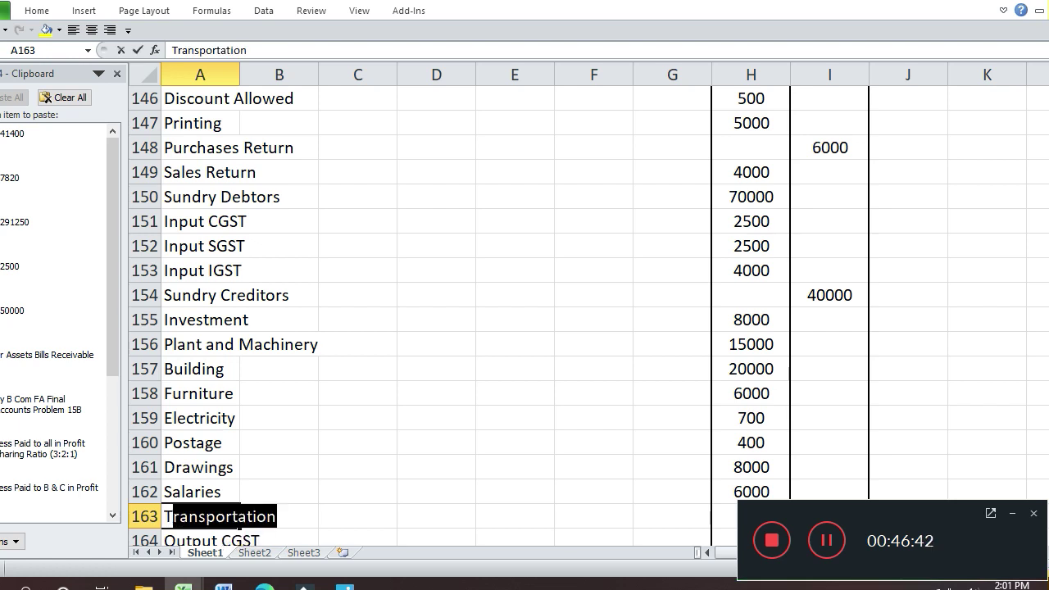
type("ravelling Exp")
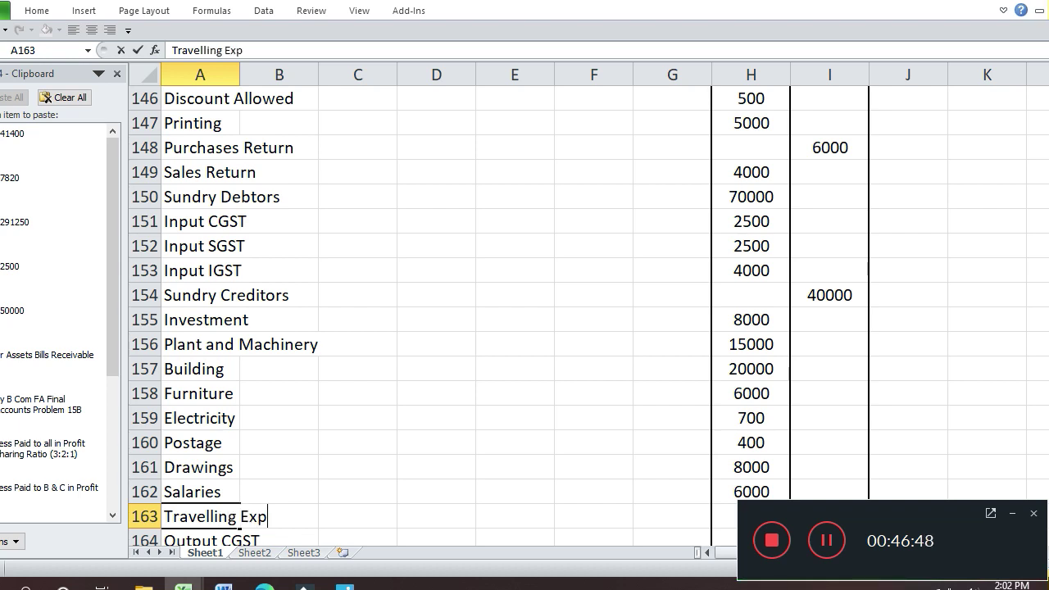
key("Return")
- Enter 2000 in the Debit column for Travelling Expenses, cell H163
key("Up")
key("Right")
key("Right")
key("Right")
key("Right")
key("Right")
key("Right")
key("Right")
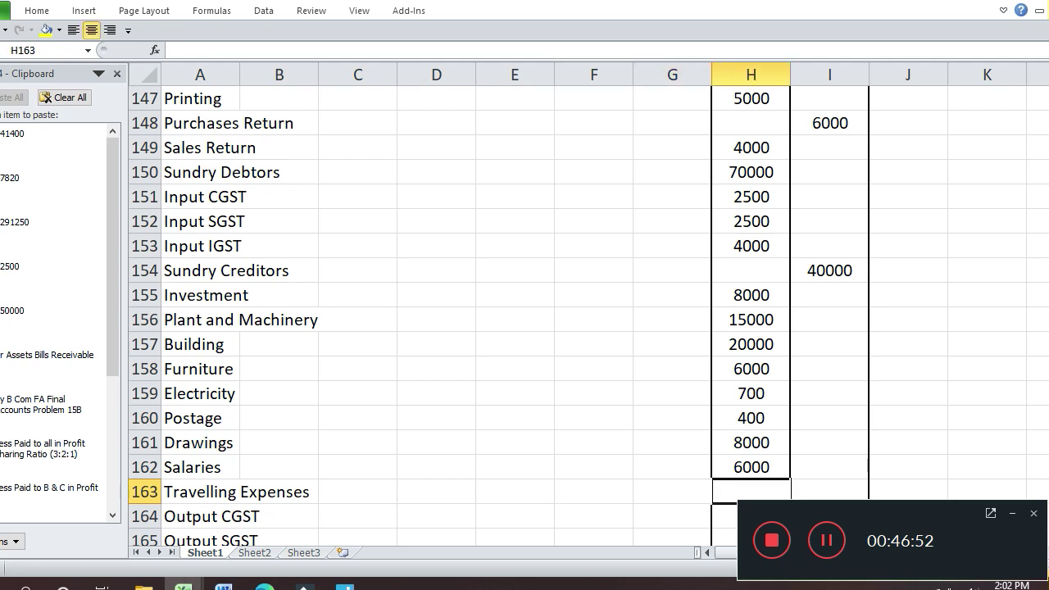
type("2000")
key("Return")
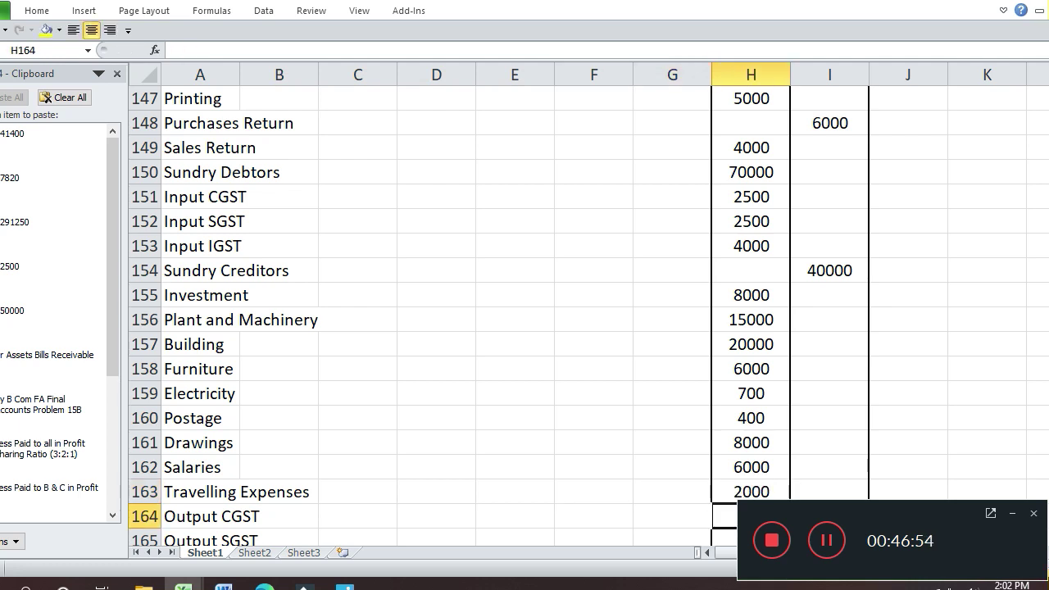
- Check whether the Debit and Credit totals in row 168 of the Problem 4 trial balance agree
key("Down")
key("Down")
key("Down")
key("Down")
key("Down")
key("Down")
key("Down")
key("Down")
key("Down")
key("Up")
key("Up")
key("Up")
key("Up")
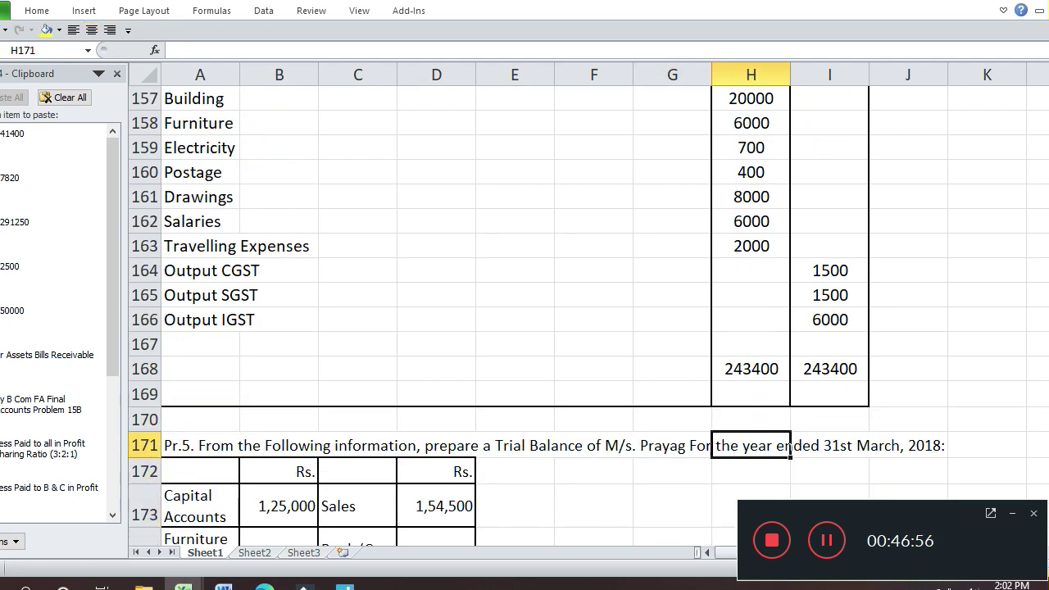
key("Up")
key("Right")
- Give the Debit and Credit totals in H168:I168 a medium solid top border and a double-line bottom border
key("Left")
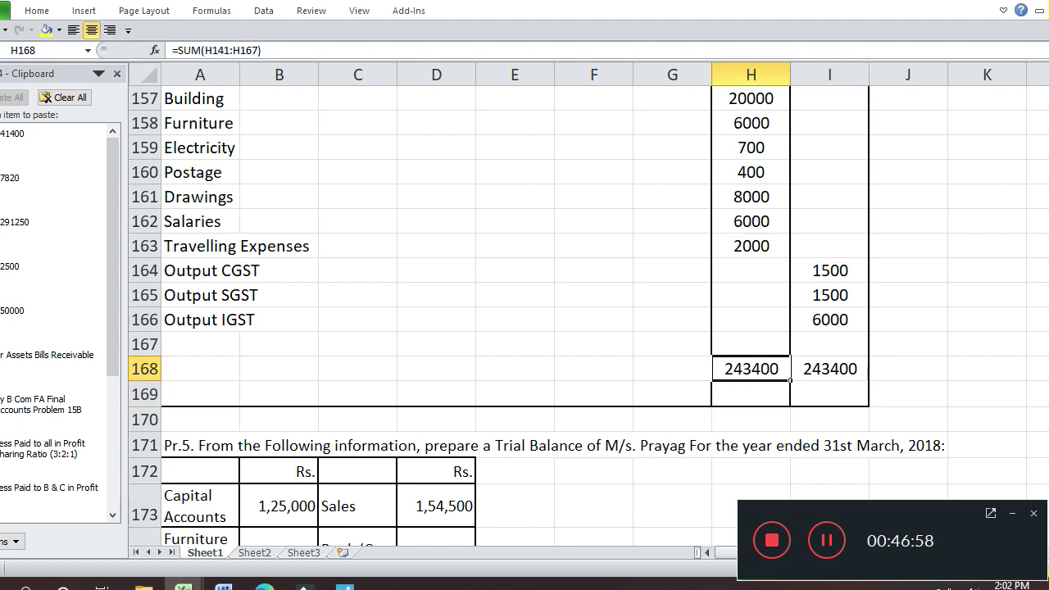
key("shift+Right")
key("ctrl+1")
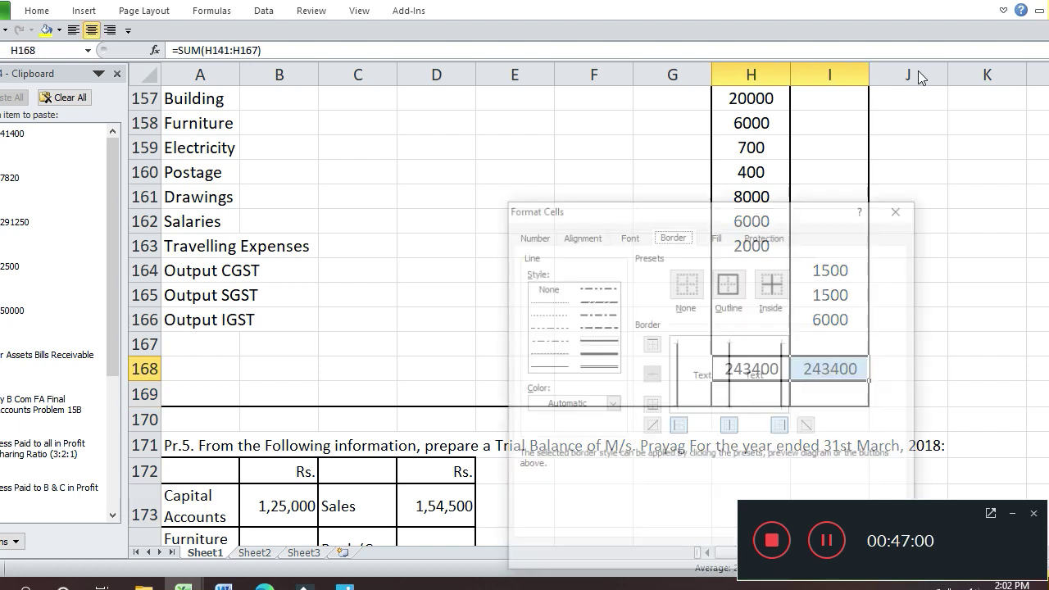
left_click(592, 341)
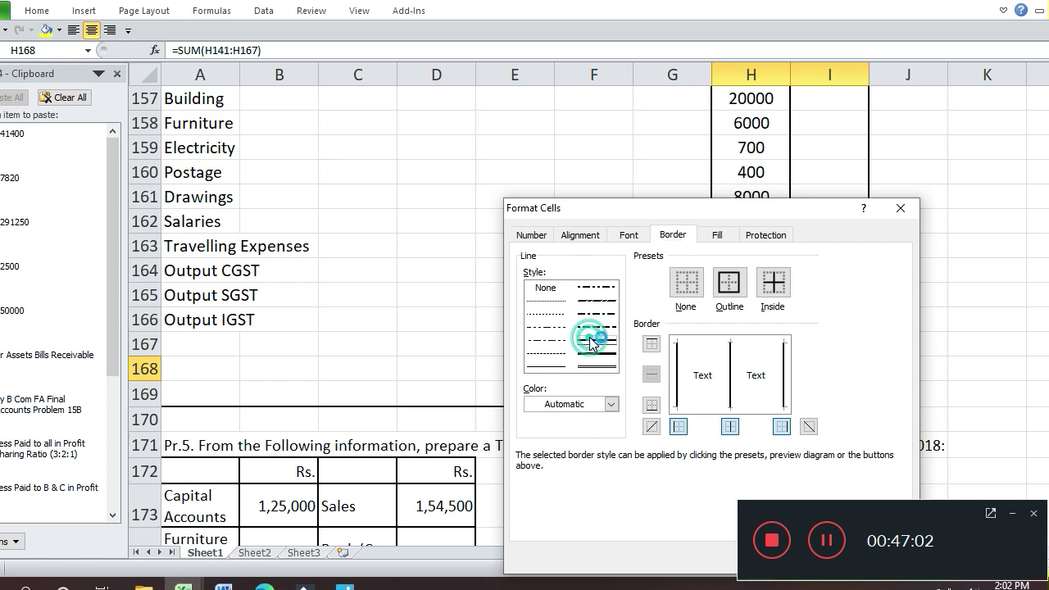
left_click(758, 340)
left_click(597, 367)
left_click(709, 408)
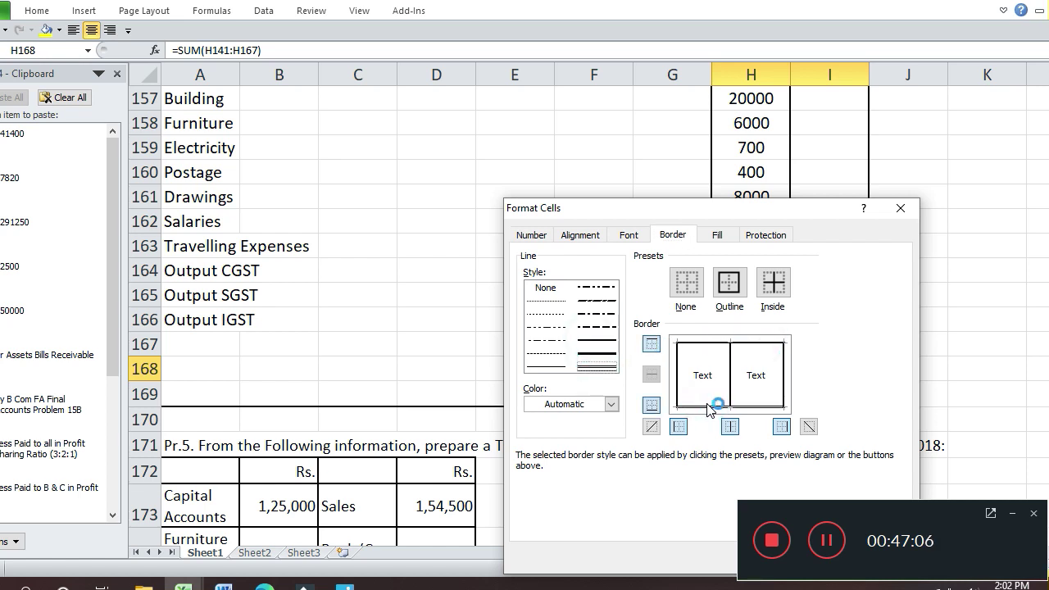
key("Return")
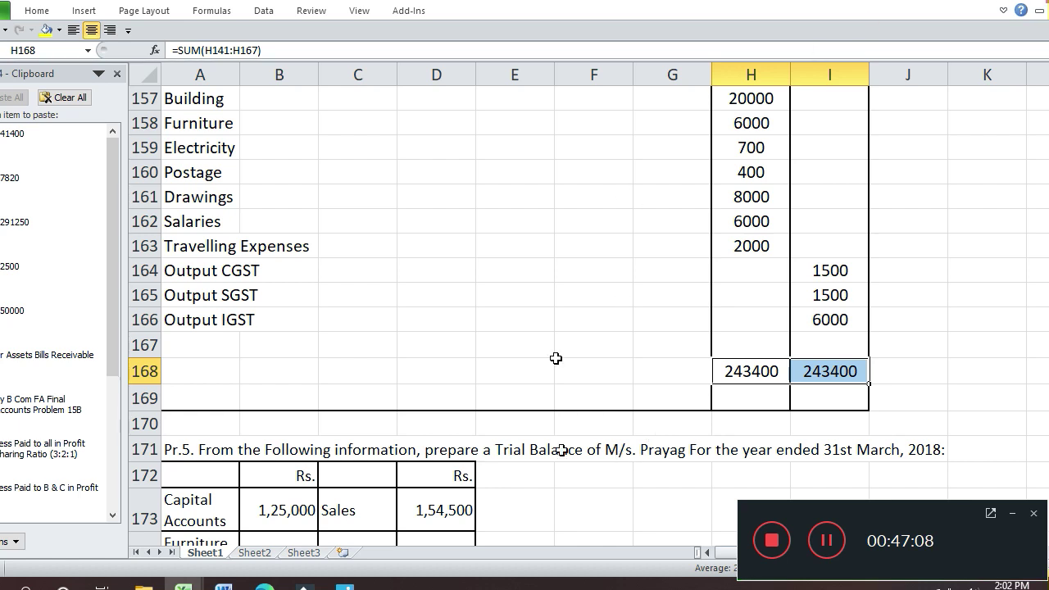